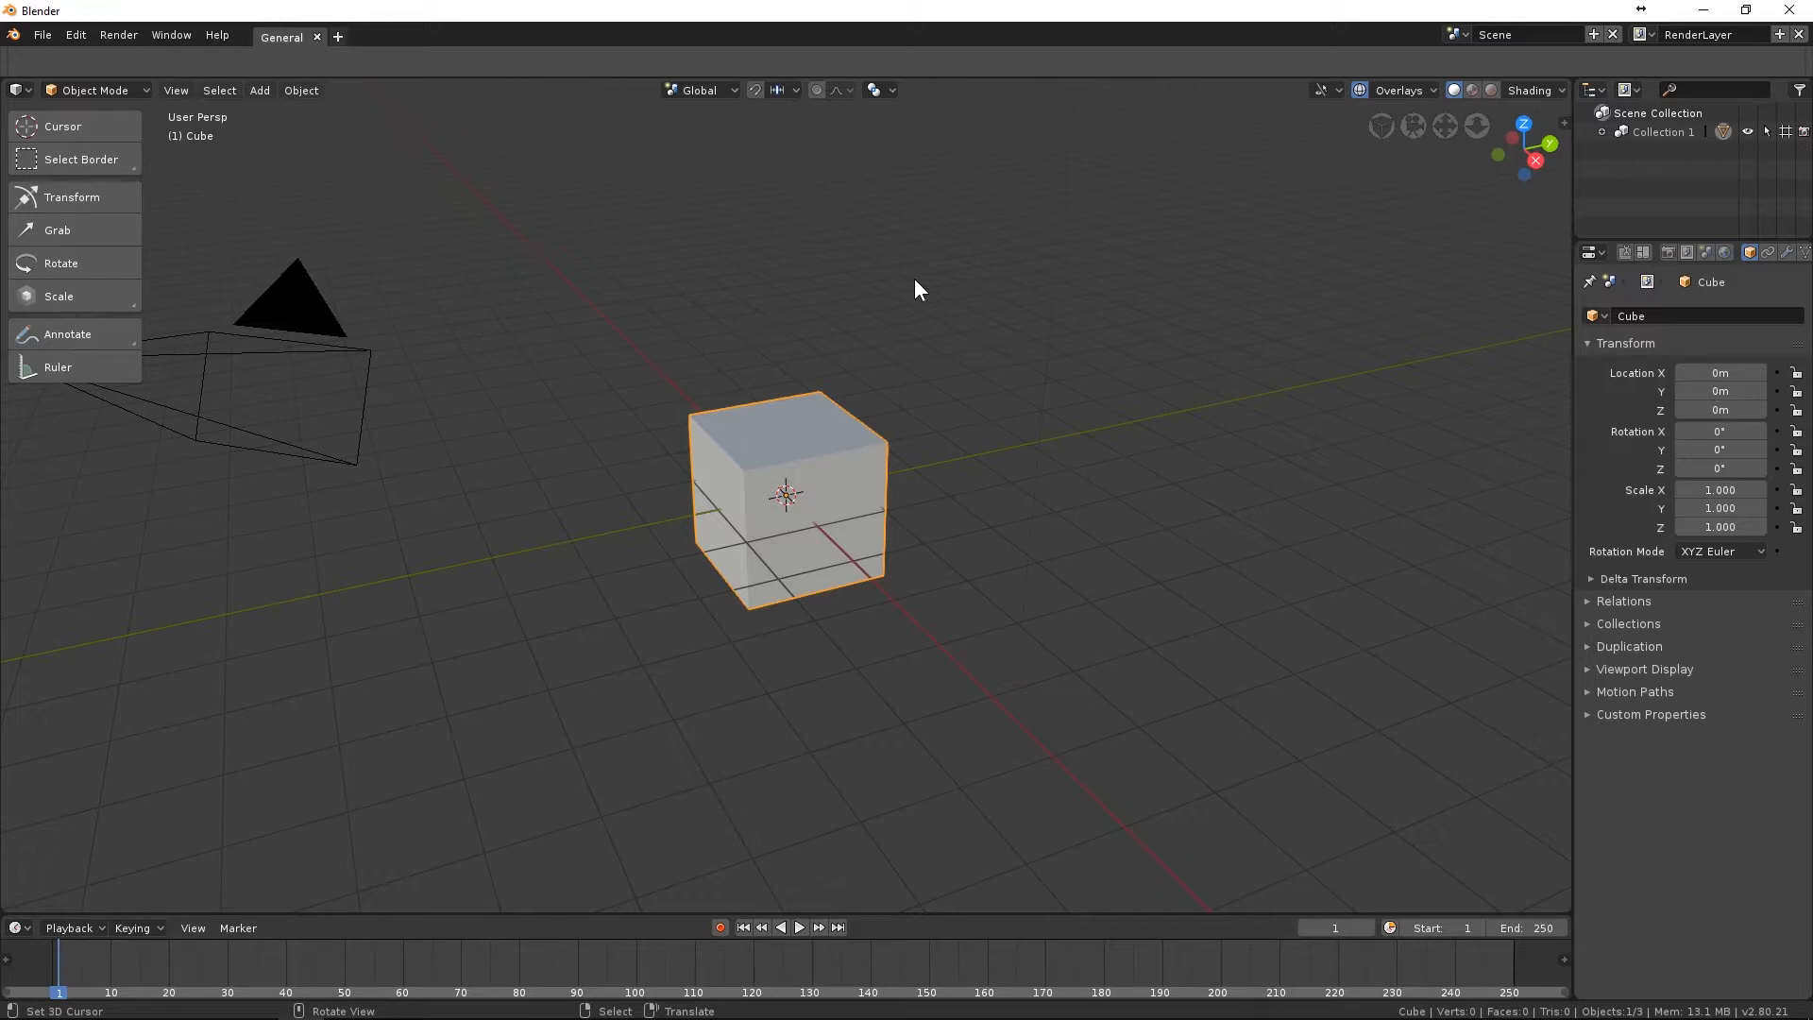
Select all the default objects in the scene and delete them.
{"action": "middle_click_drag", "start_coordinate": [922, 271], "coordinate": [988, 325], "text": "shift"}
{"action": "key", "text": "a"}
{"action": "key", "text": "x"}
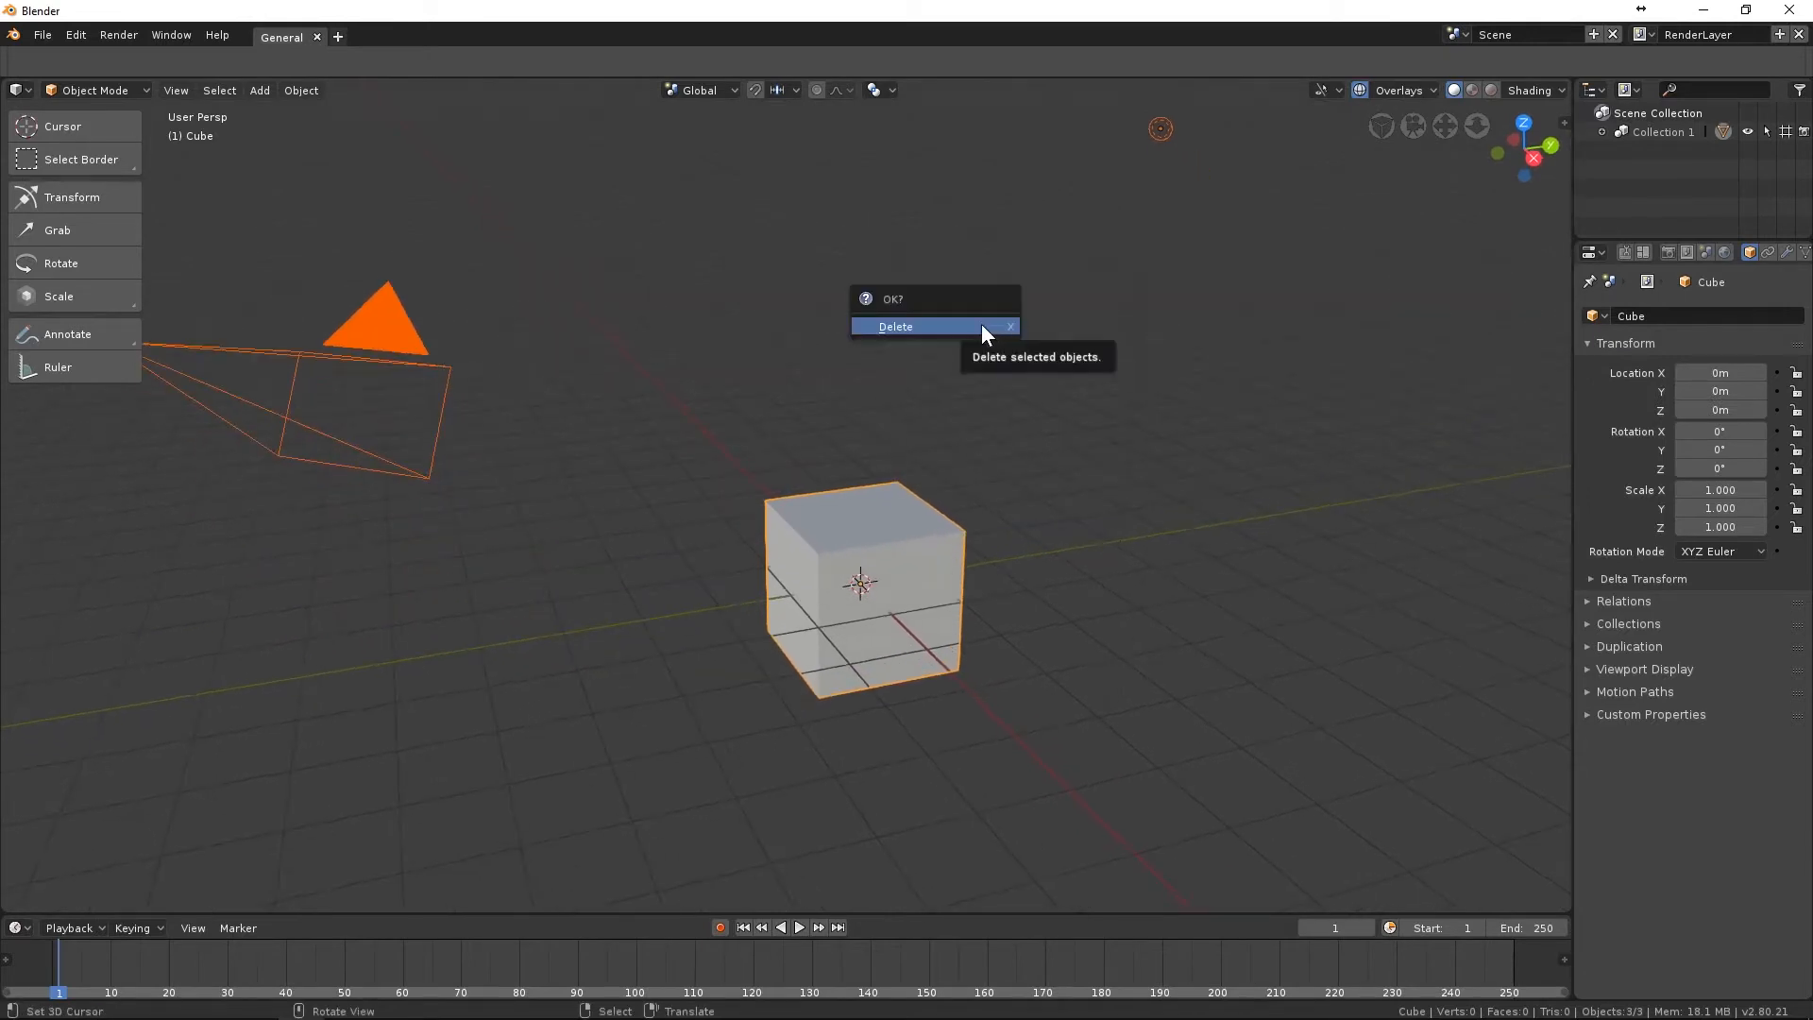
{"action": "left_click", "coordinate": [903, 327]}
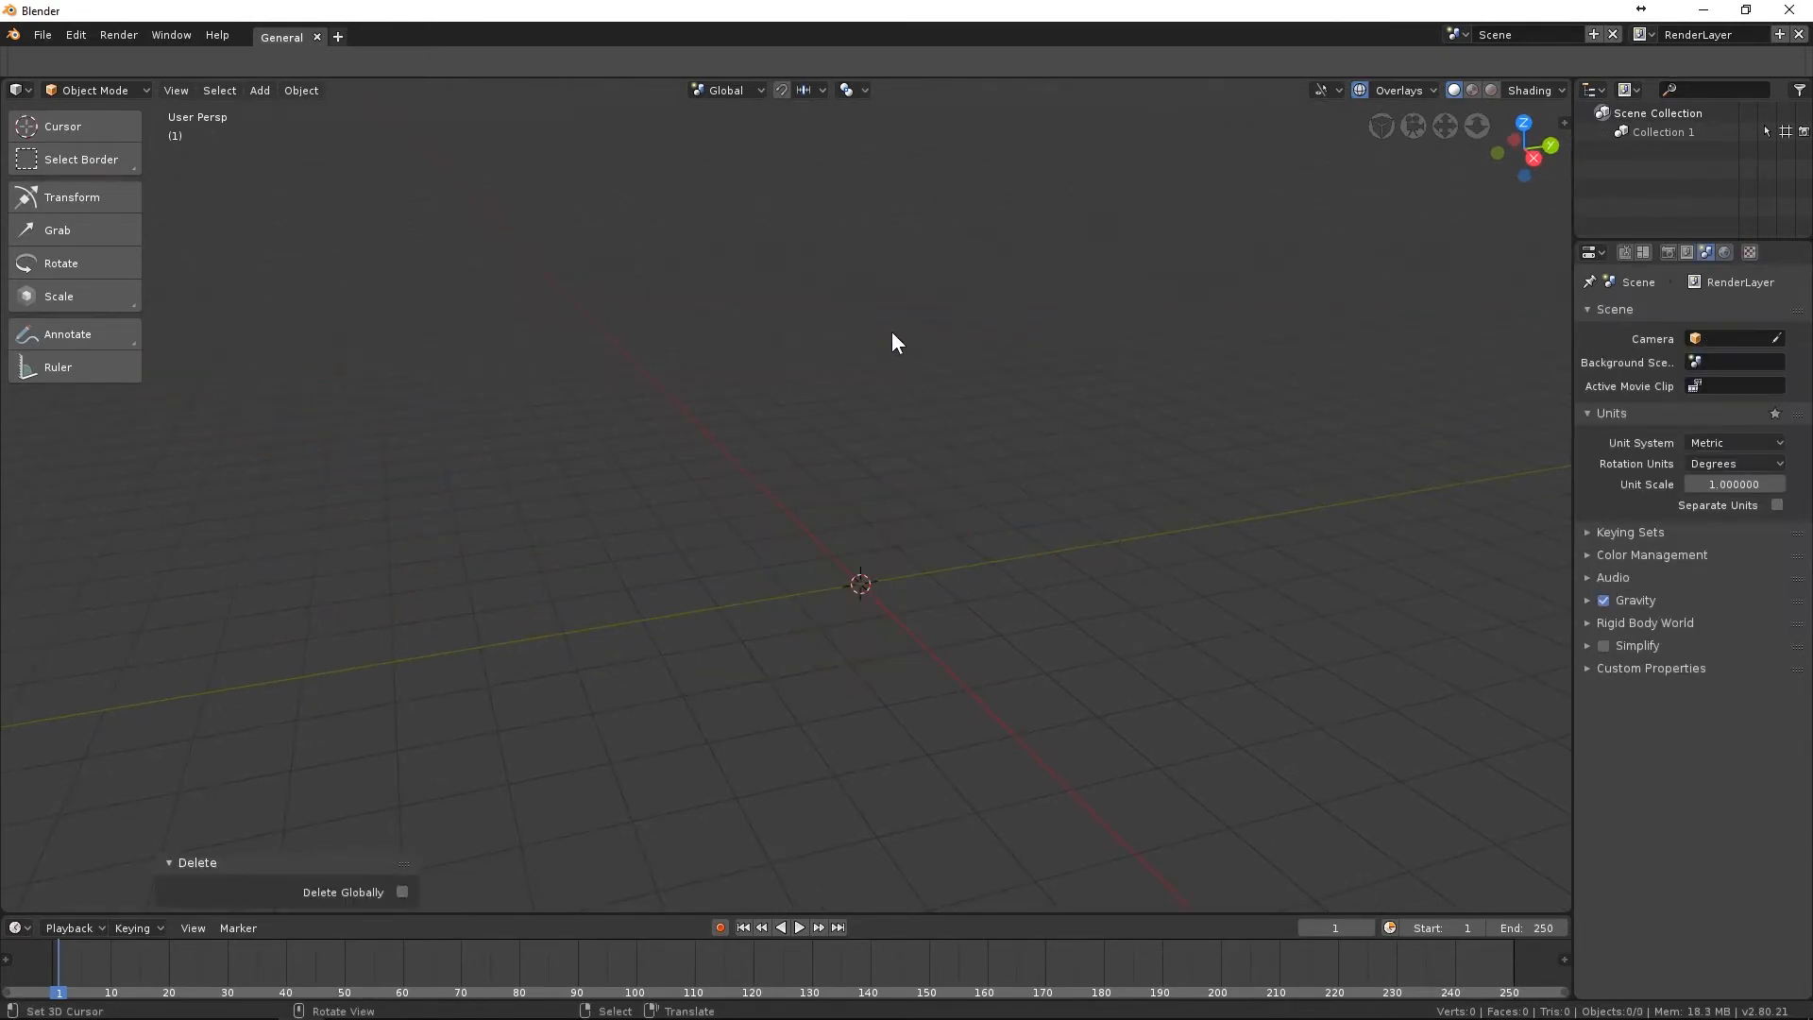
Add a cylinder mesh at the origin and set its vertices to 16.
{"action": "key", "text": "shift+a"}
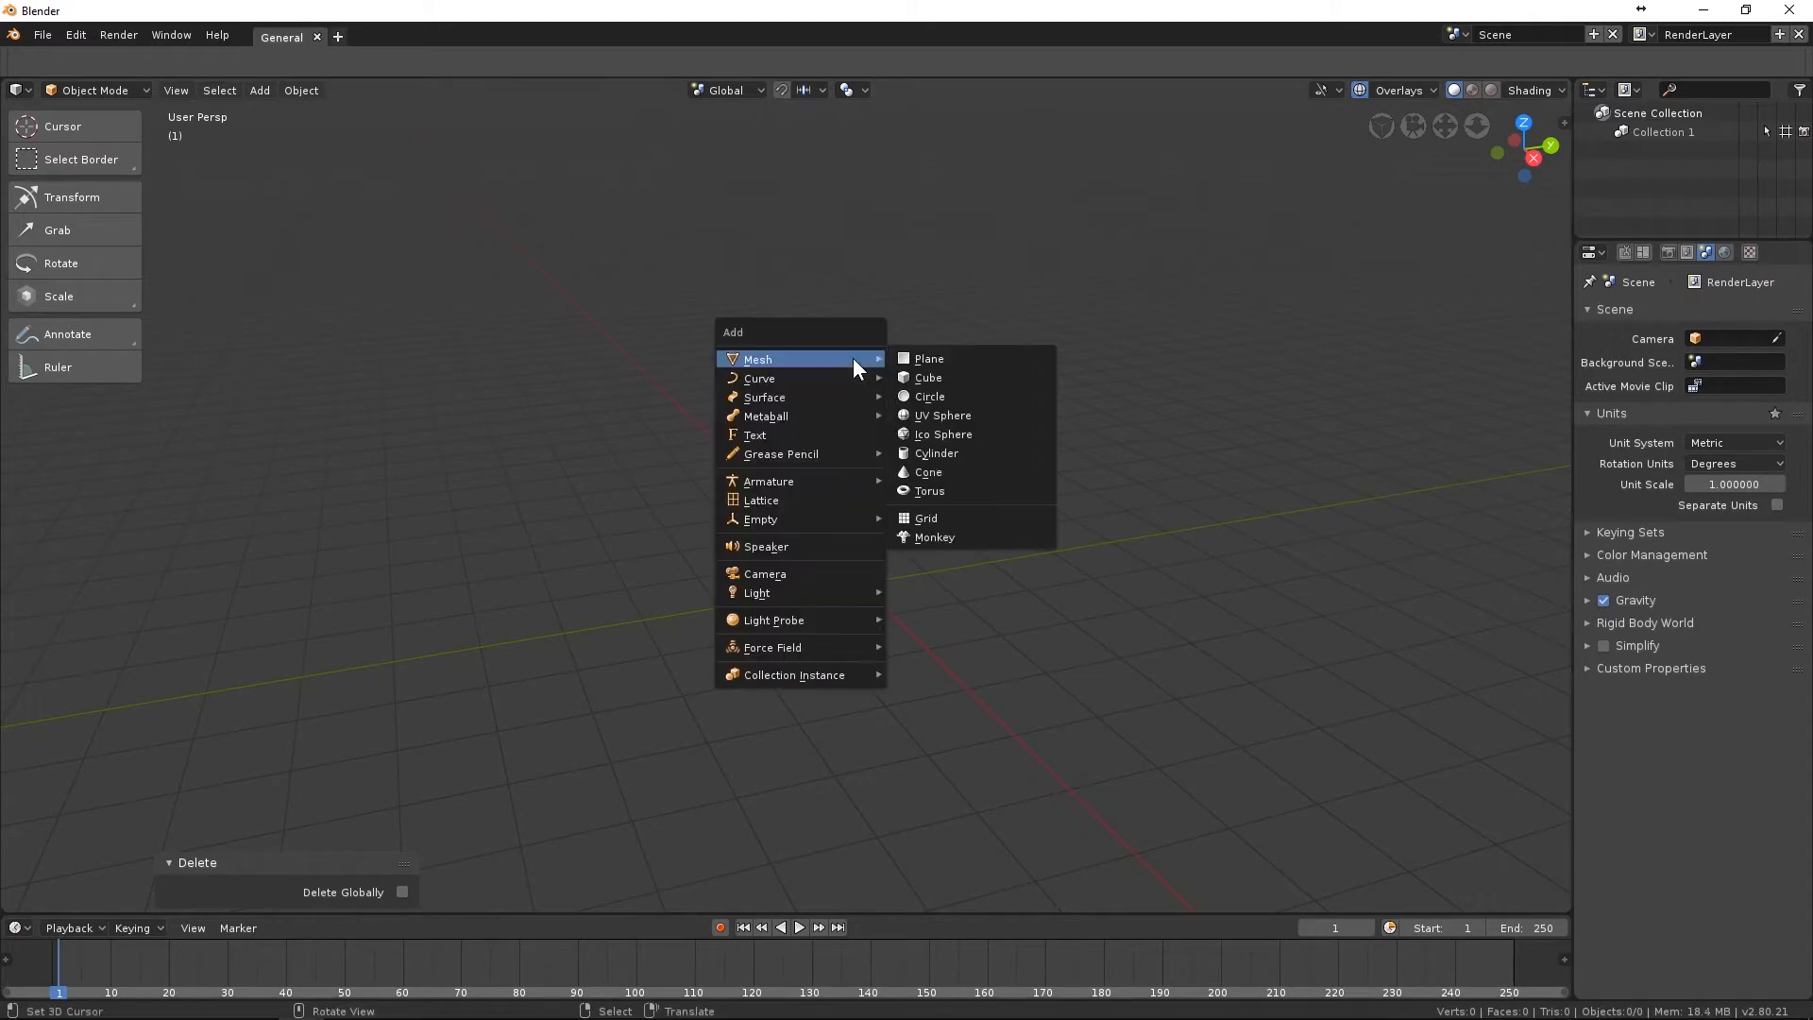
{"action": "mouse_move", "coordinate": [792, 361]}
{"action": "left_click", "coordinate": [967, 453]}
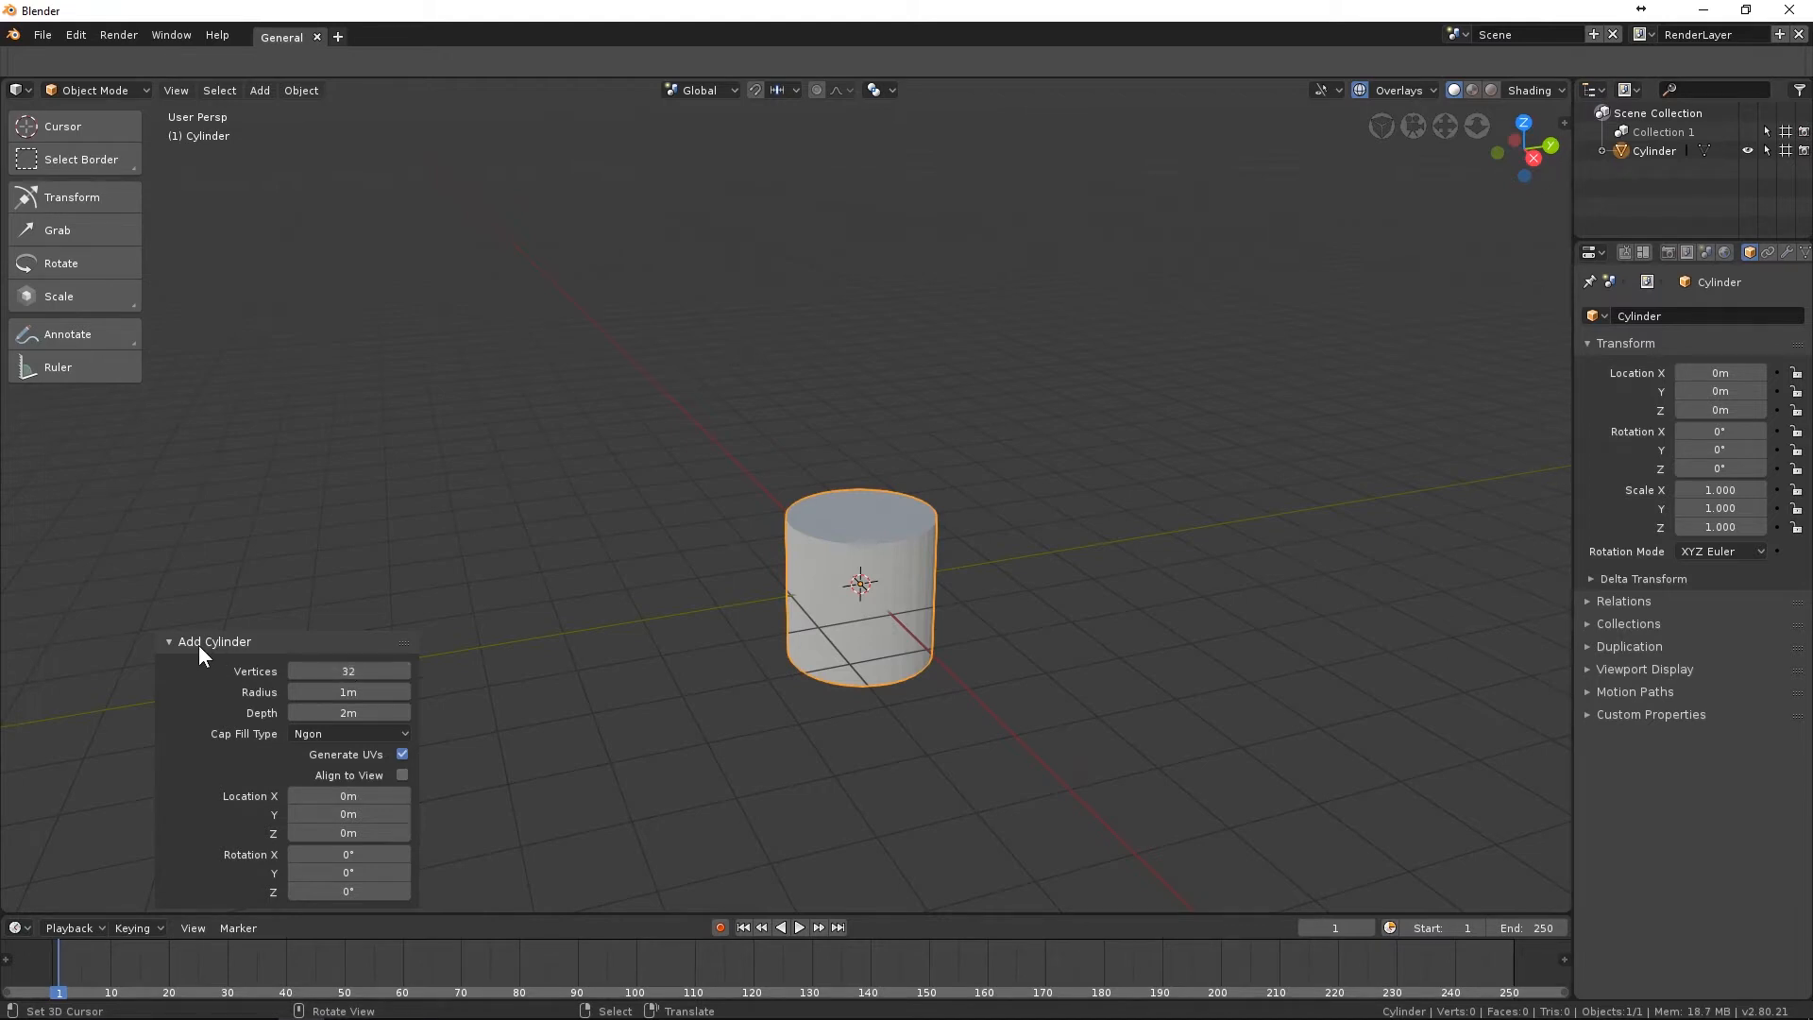
{"action": "left_click", "coordinate": [344, 672]}
{"action": "type", "text": "16"}
{"action": "key", "text": "Return"}
{"action": "mouse_move", "coordinate": [932, 605]}
{"action": "middle_mouse_down", "text": "ctrl"}
{"action": "mouse_move", "coordinate": [899, 491]}
{"action": "mouse_move", "coordinate": [960, 544]}
{"action": "mouse_move", "coordinate": [832, 442]}
{"action": "mouse_move", "coordinate": [927, 579]}
{"action": "mouse_move", "coordinate": [909, 544]}
{"action": "middle_mouse_up", "text": "ctrl"}
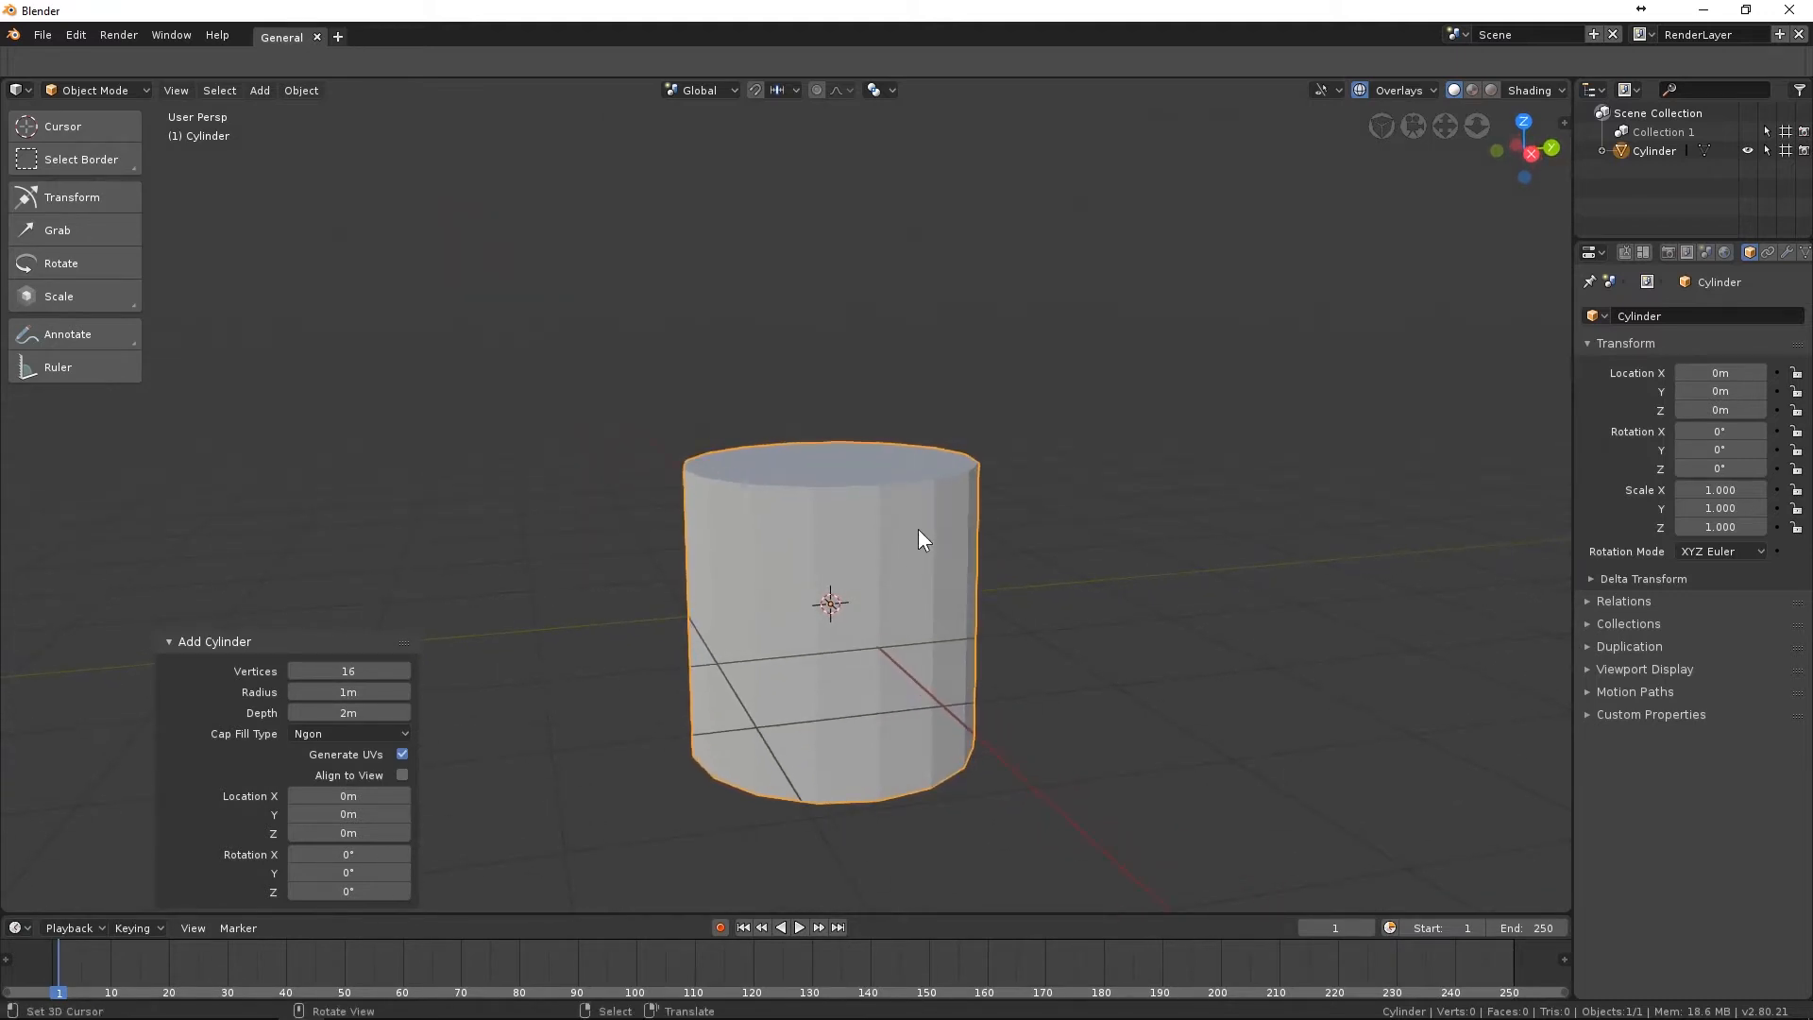
{"action": "middle_click_drag", "start_coordinate": [931, 491], "coordinate": [943, 509], "text": "shift"}
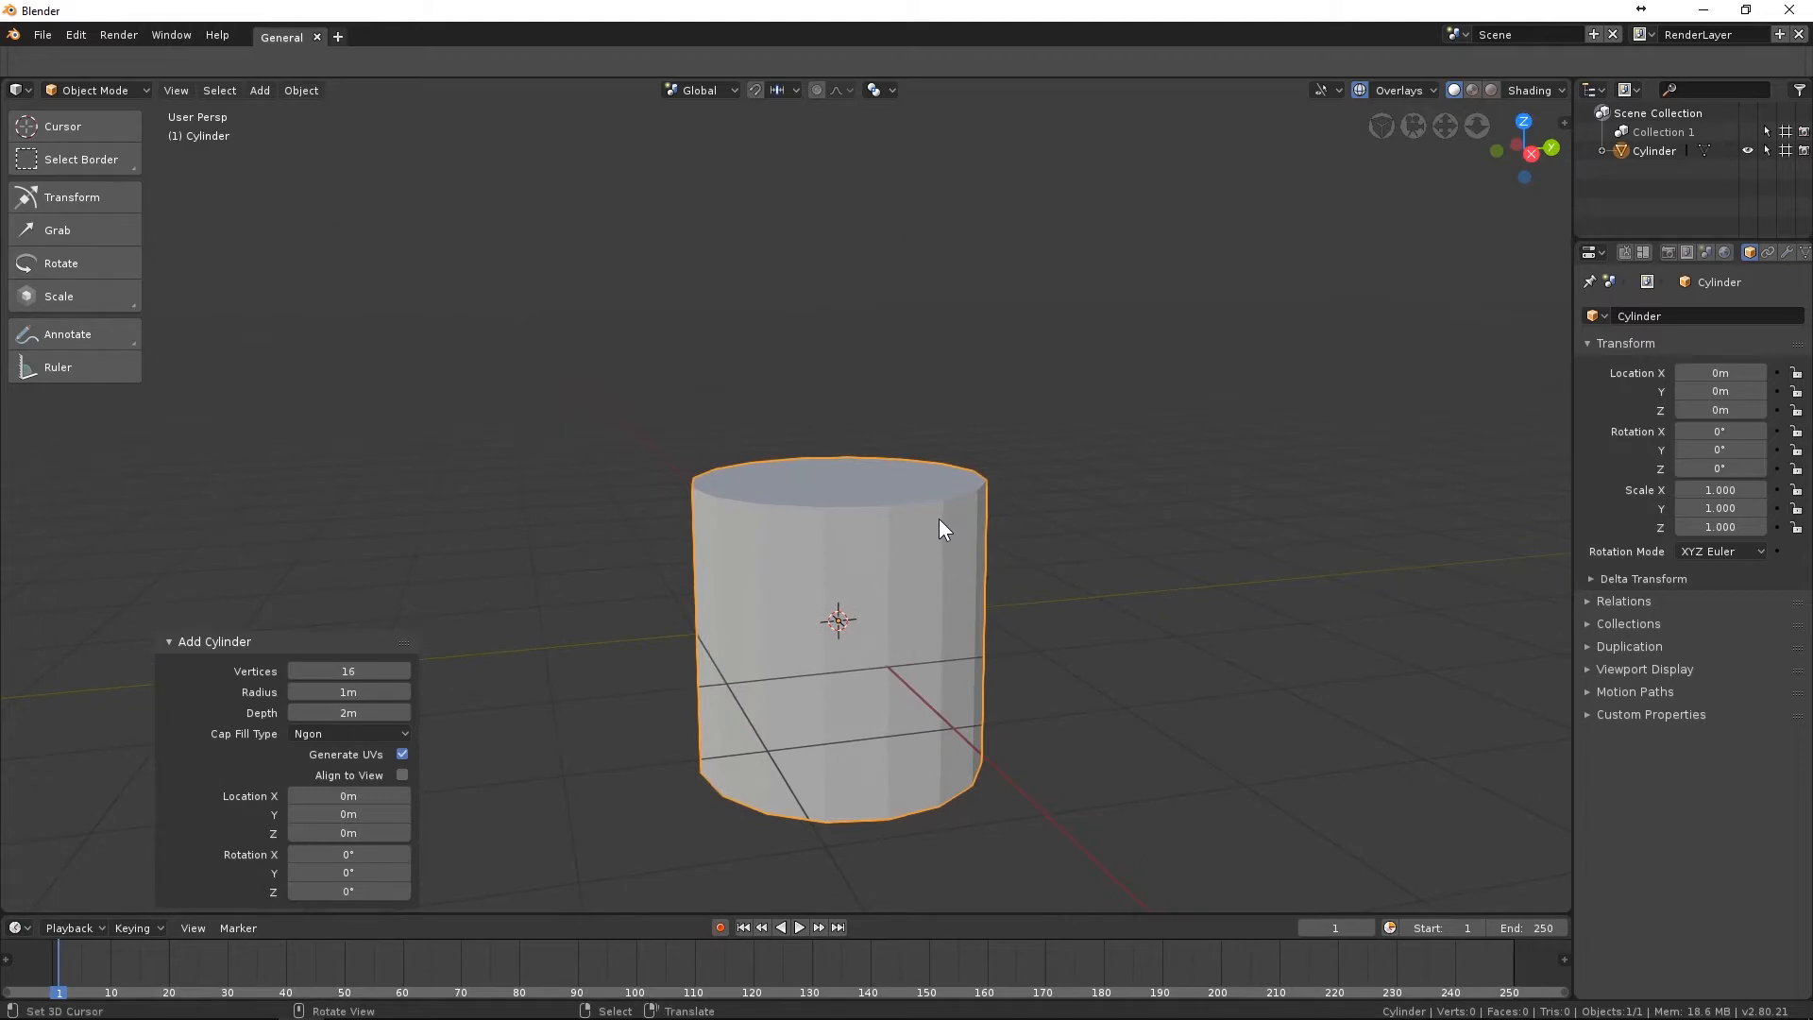
Switch the cylinder to Edit Mode.
{"action": "key", "text": "Tab"}
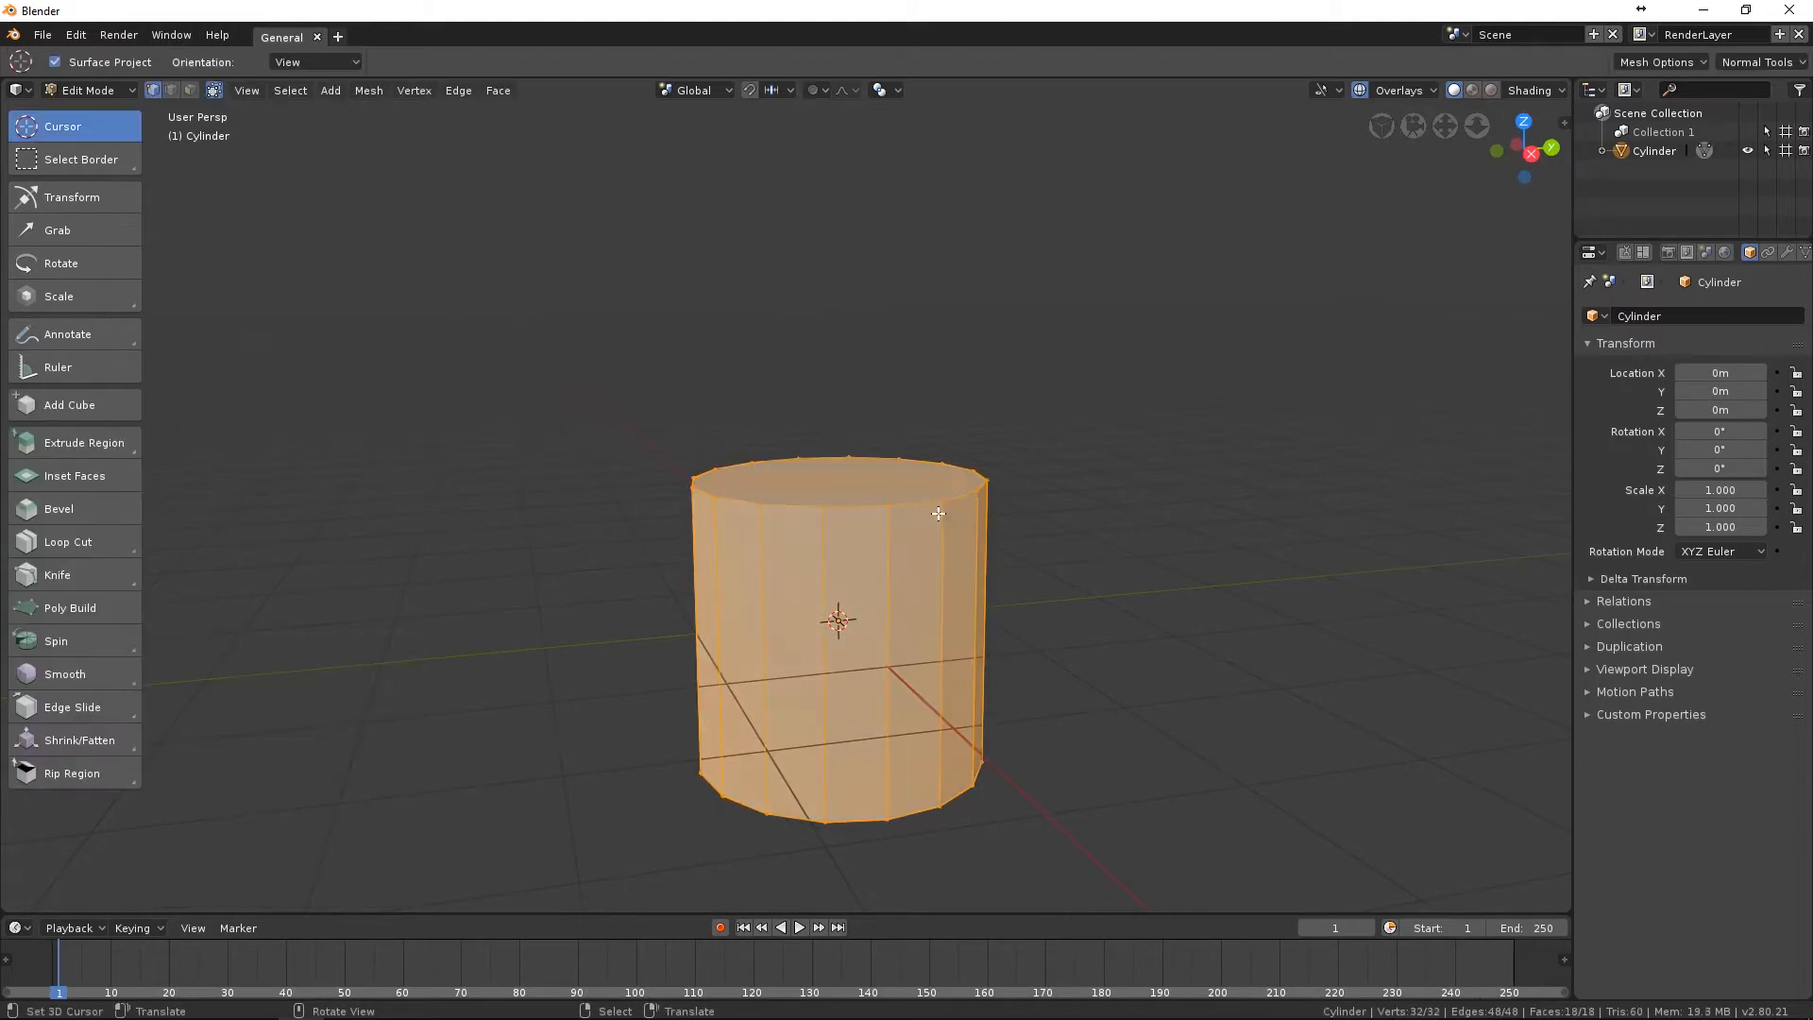
{"action": "middle_click_drag", "start_coordinate": [920, 518], "coordinate": [877, 535]}
{"action": "key", "text": "Tab"}
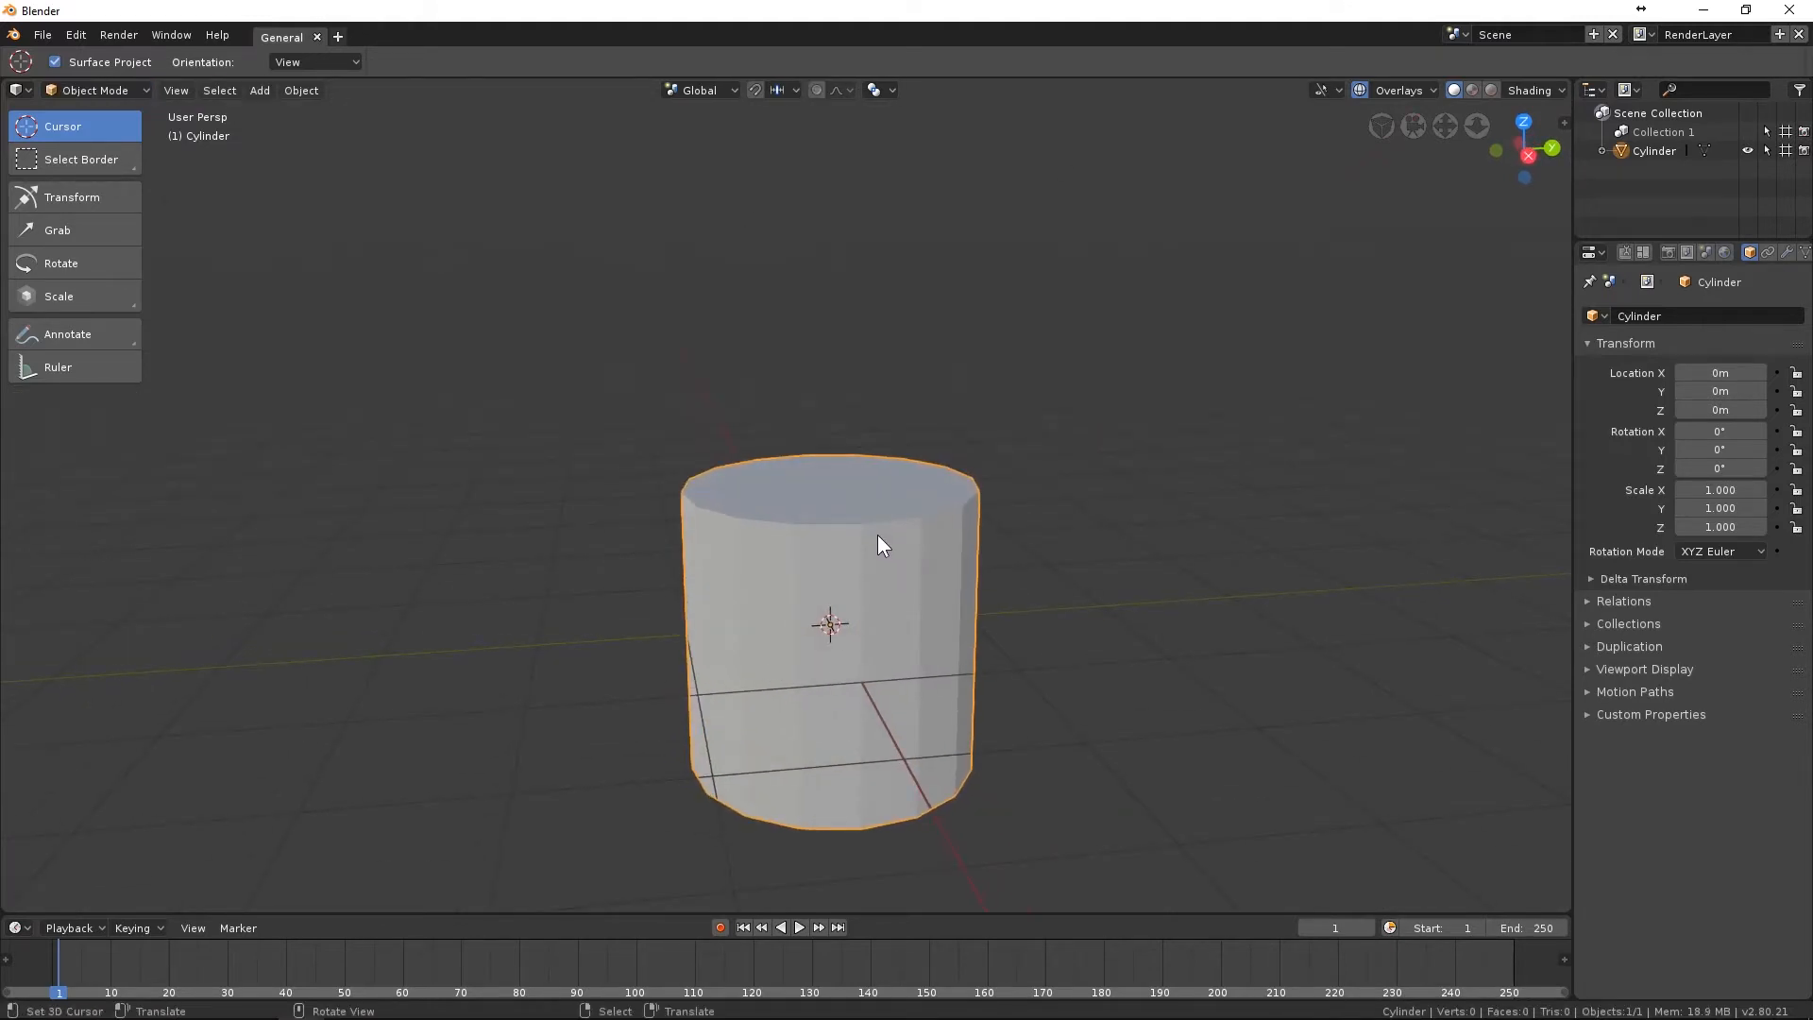
{"action": "left_click", "coordinate": [111, 89]}
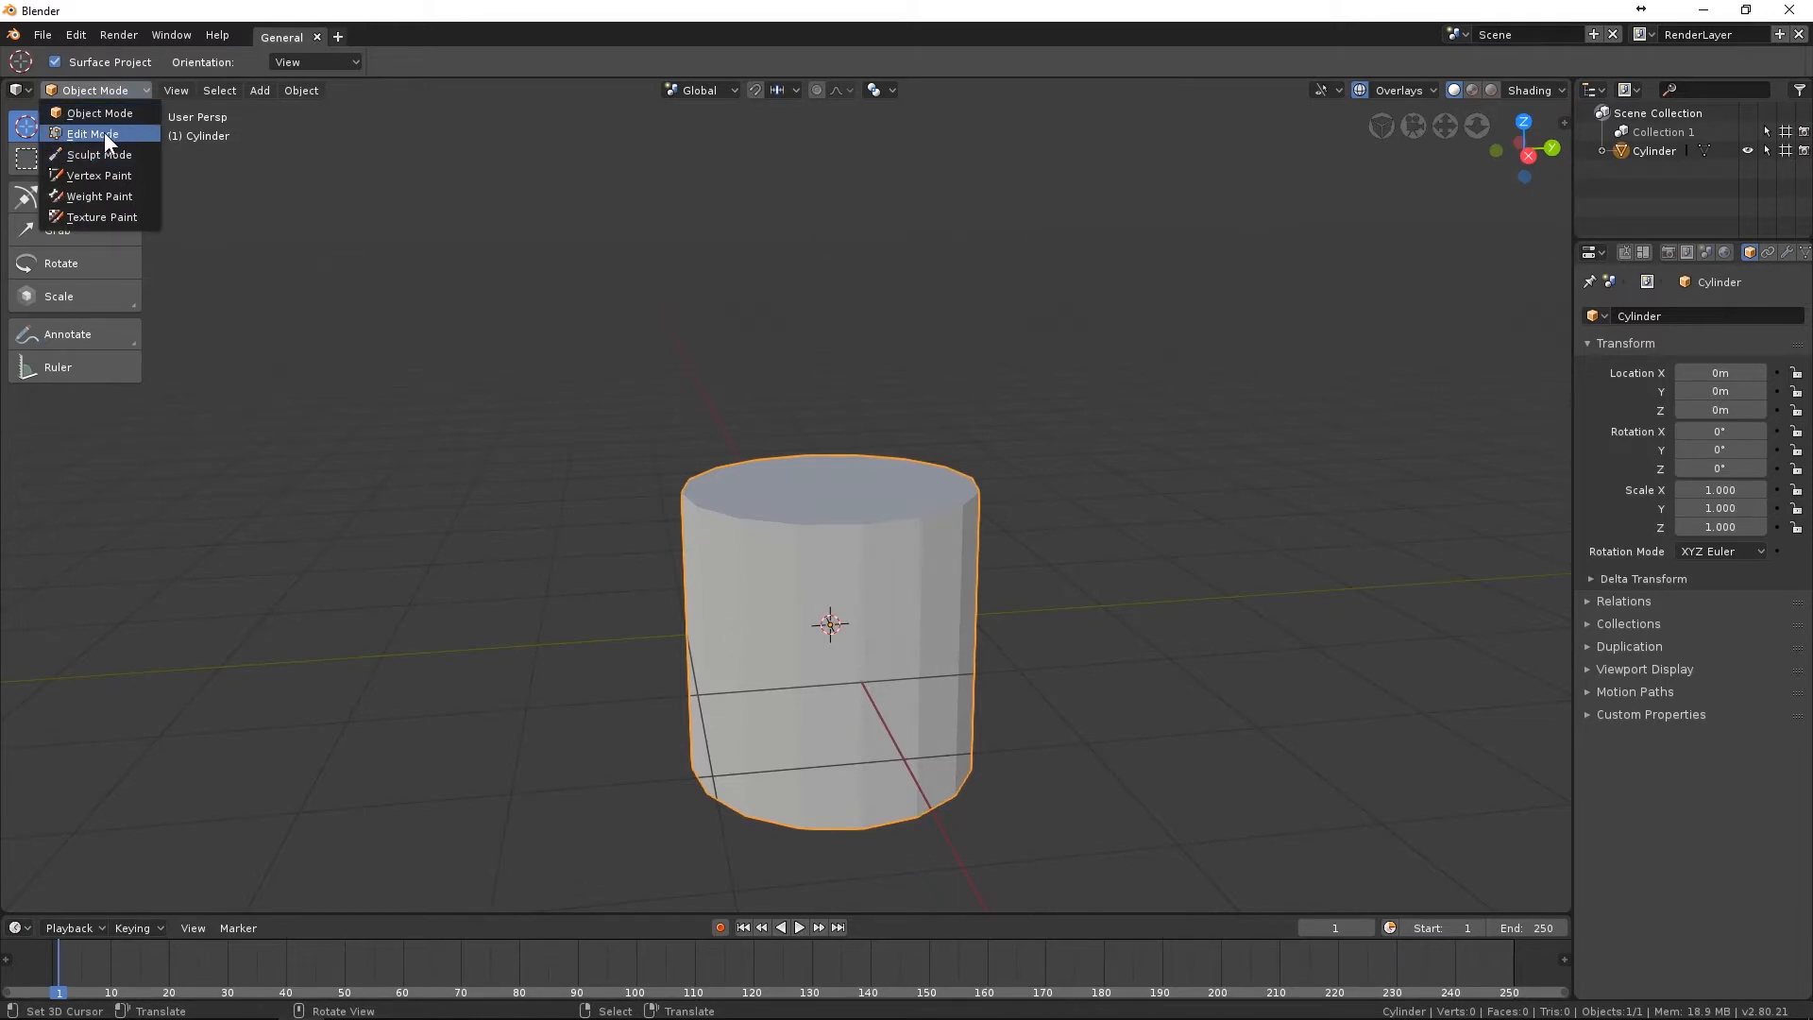
{"action": "left_click", "coordinate": [104, 133]}
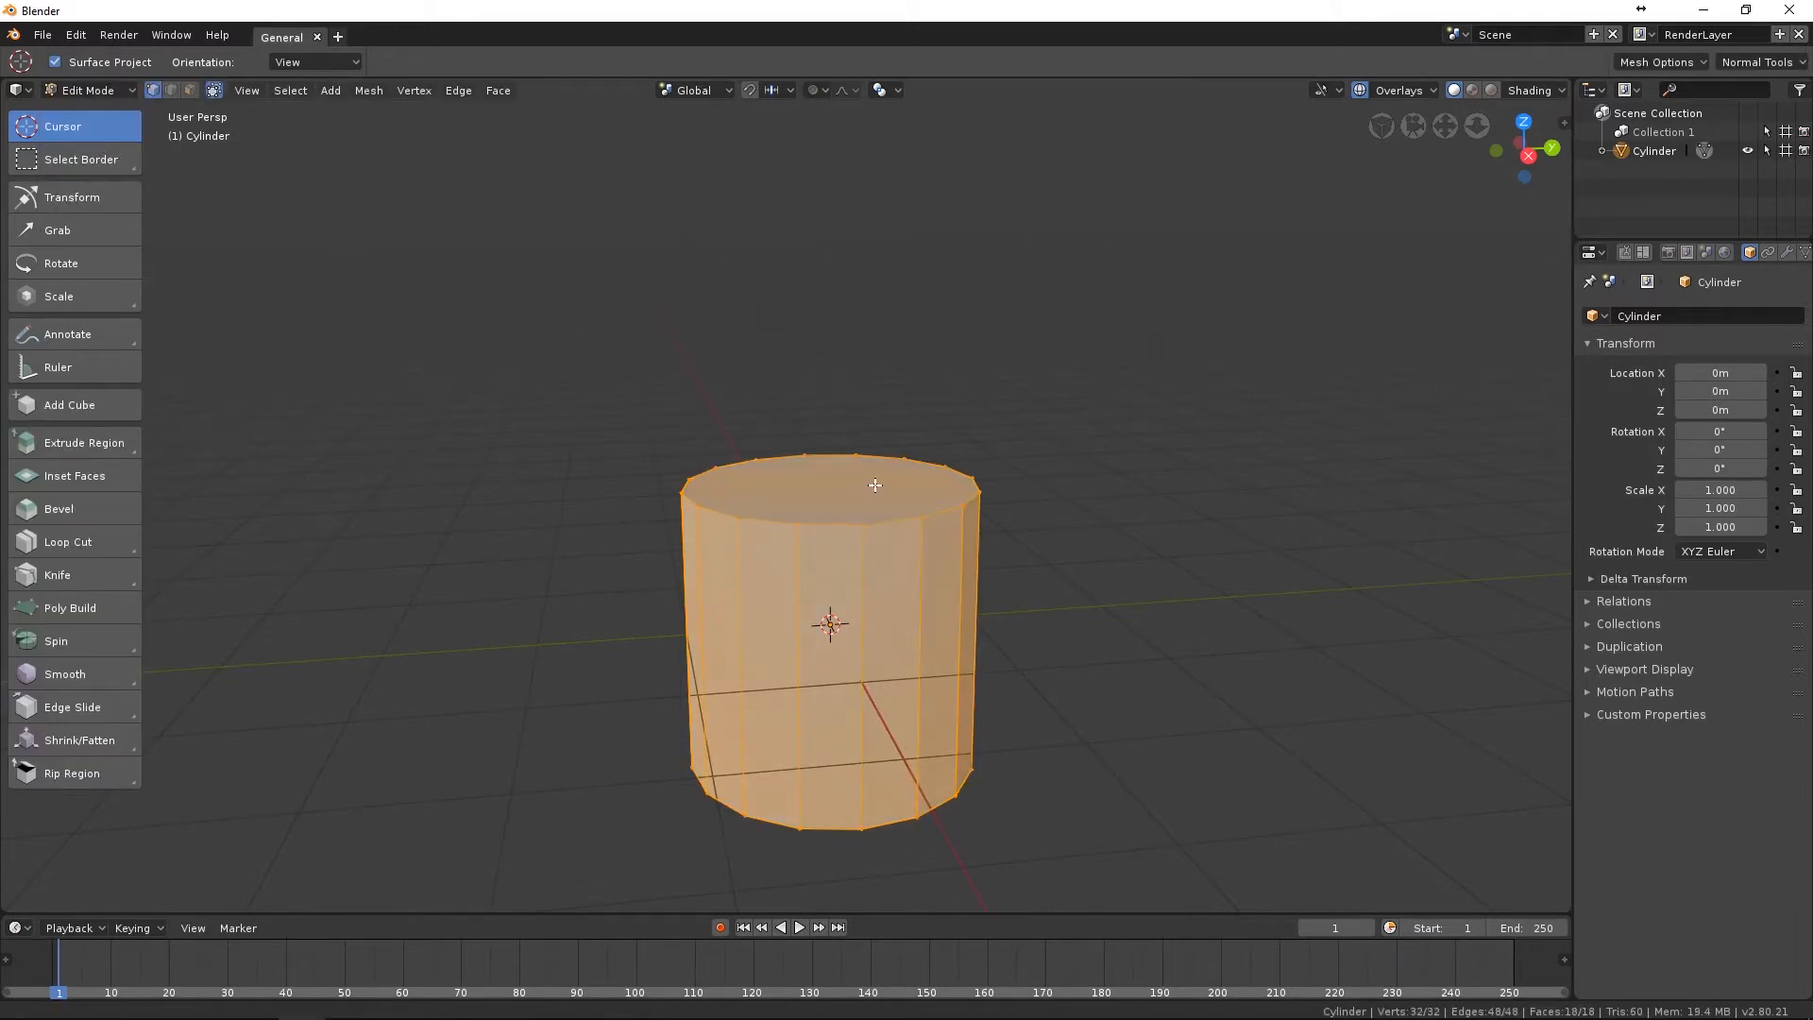
Select the four corner vertices of one side face and try to move them freely outward.
{"action": "middle_click_drag", "start_coordinate": [874, 488], "coordinate": [816, 462]}
{"action": "right_click", "coordinate": [956, 444]}
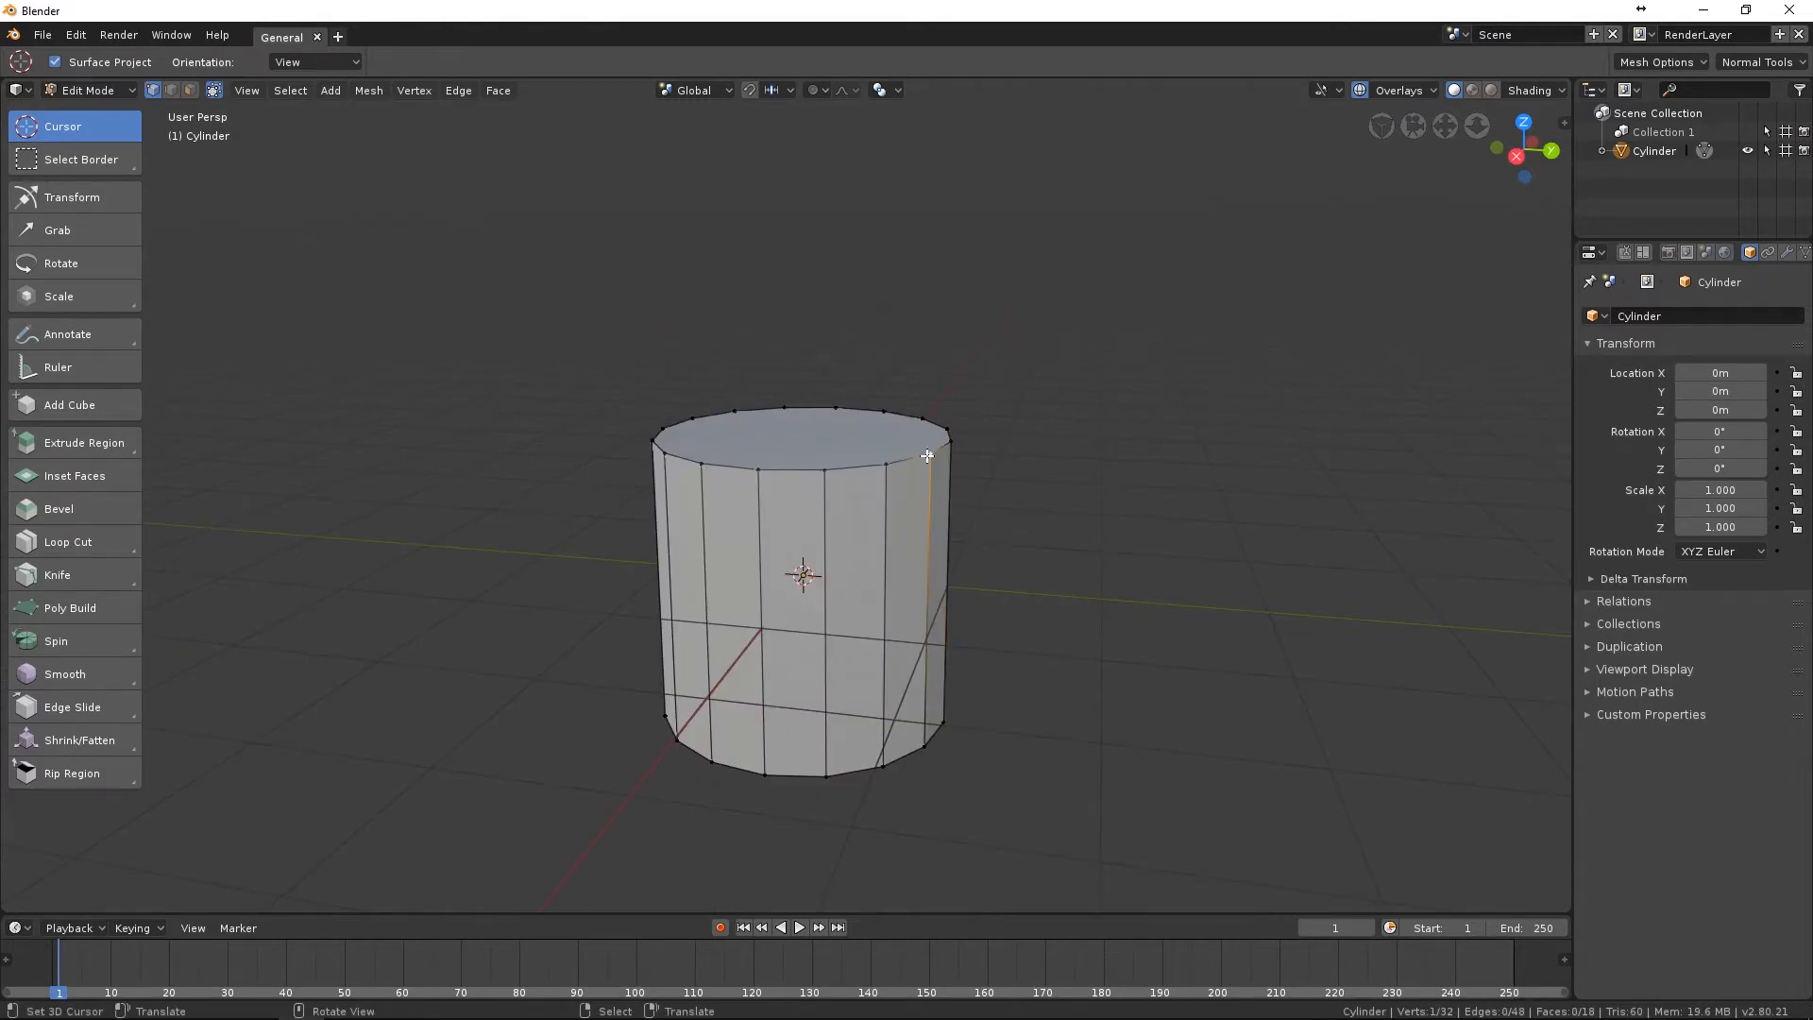
{"action": "right_click", "coordinate": [925, 746], "text": "shift"}
{"action": "right_click", "coordinate": [944, 723], "text": "shift"}
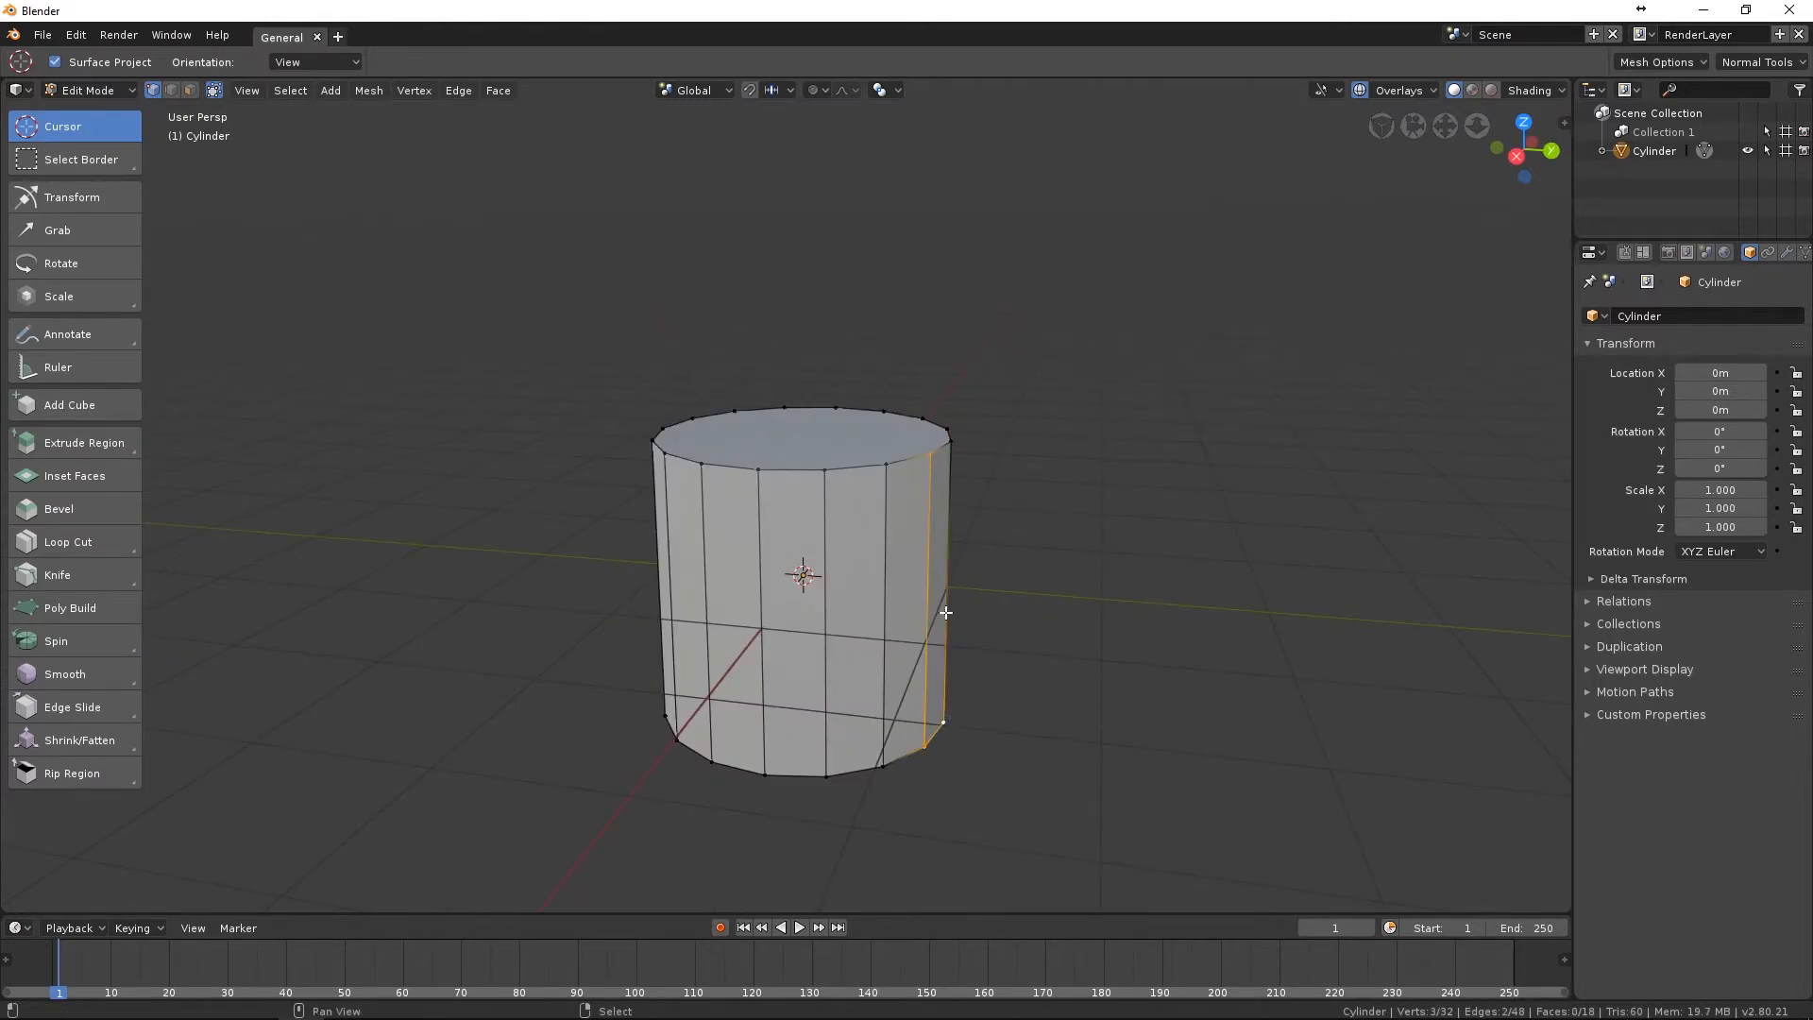
{"action": "right_click", "coordinate": [949, 442], "text": "shift"}
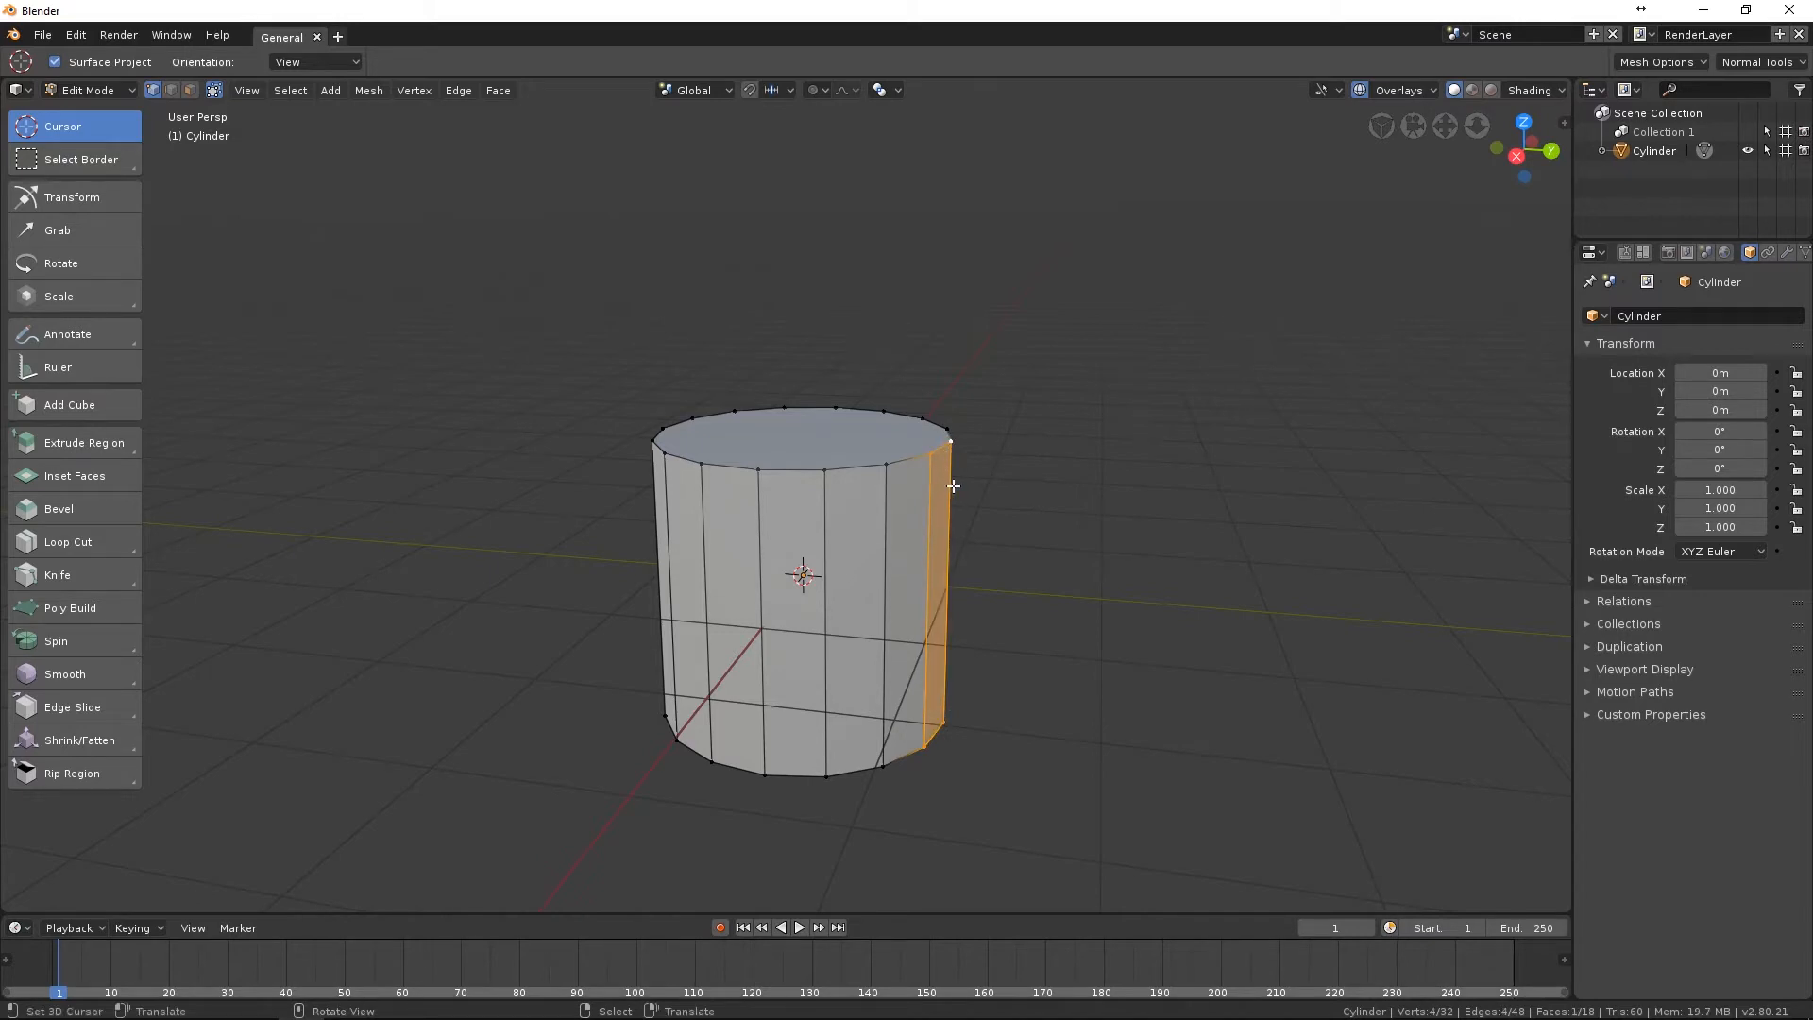
{"action": "key", "text": "g"}
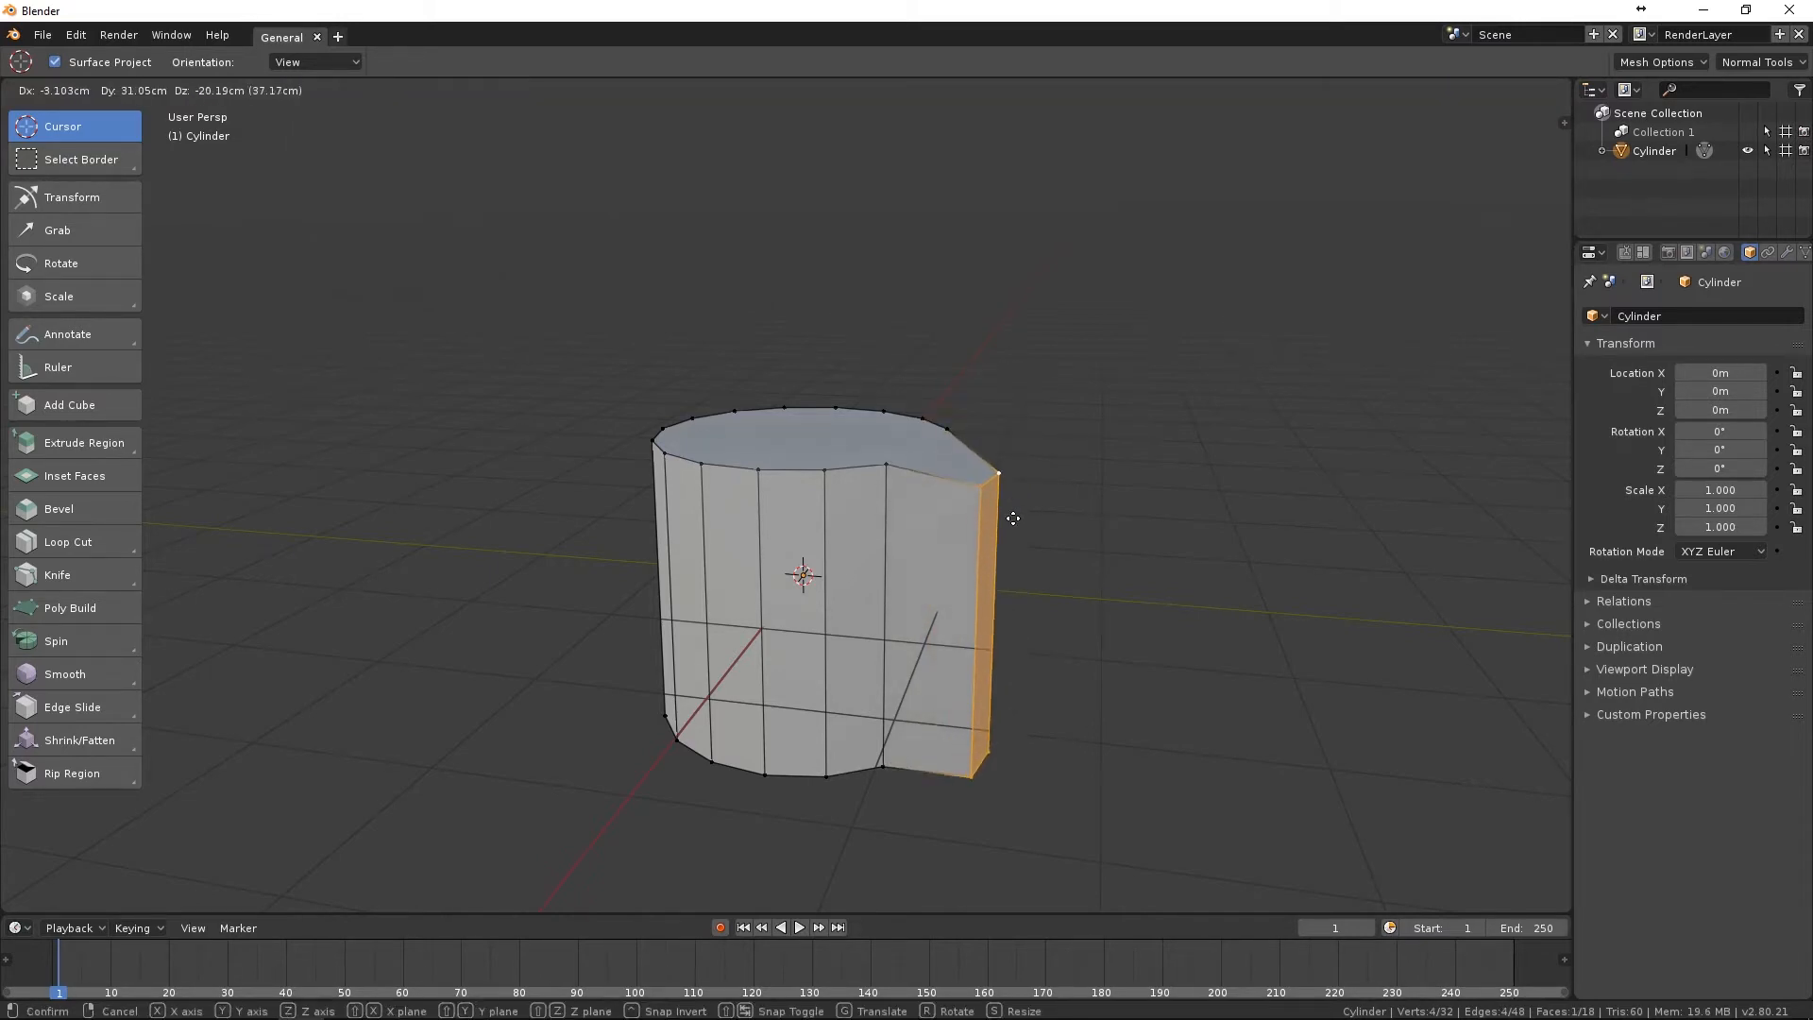
{"action": "key", "text": "Escape"}
Select a single vertex on the cylinder's top rim and try to move it along the Z and X axes.
{"action": "right_click", "coordinate": [951, 425]}
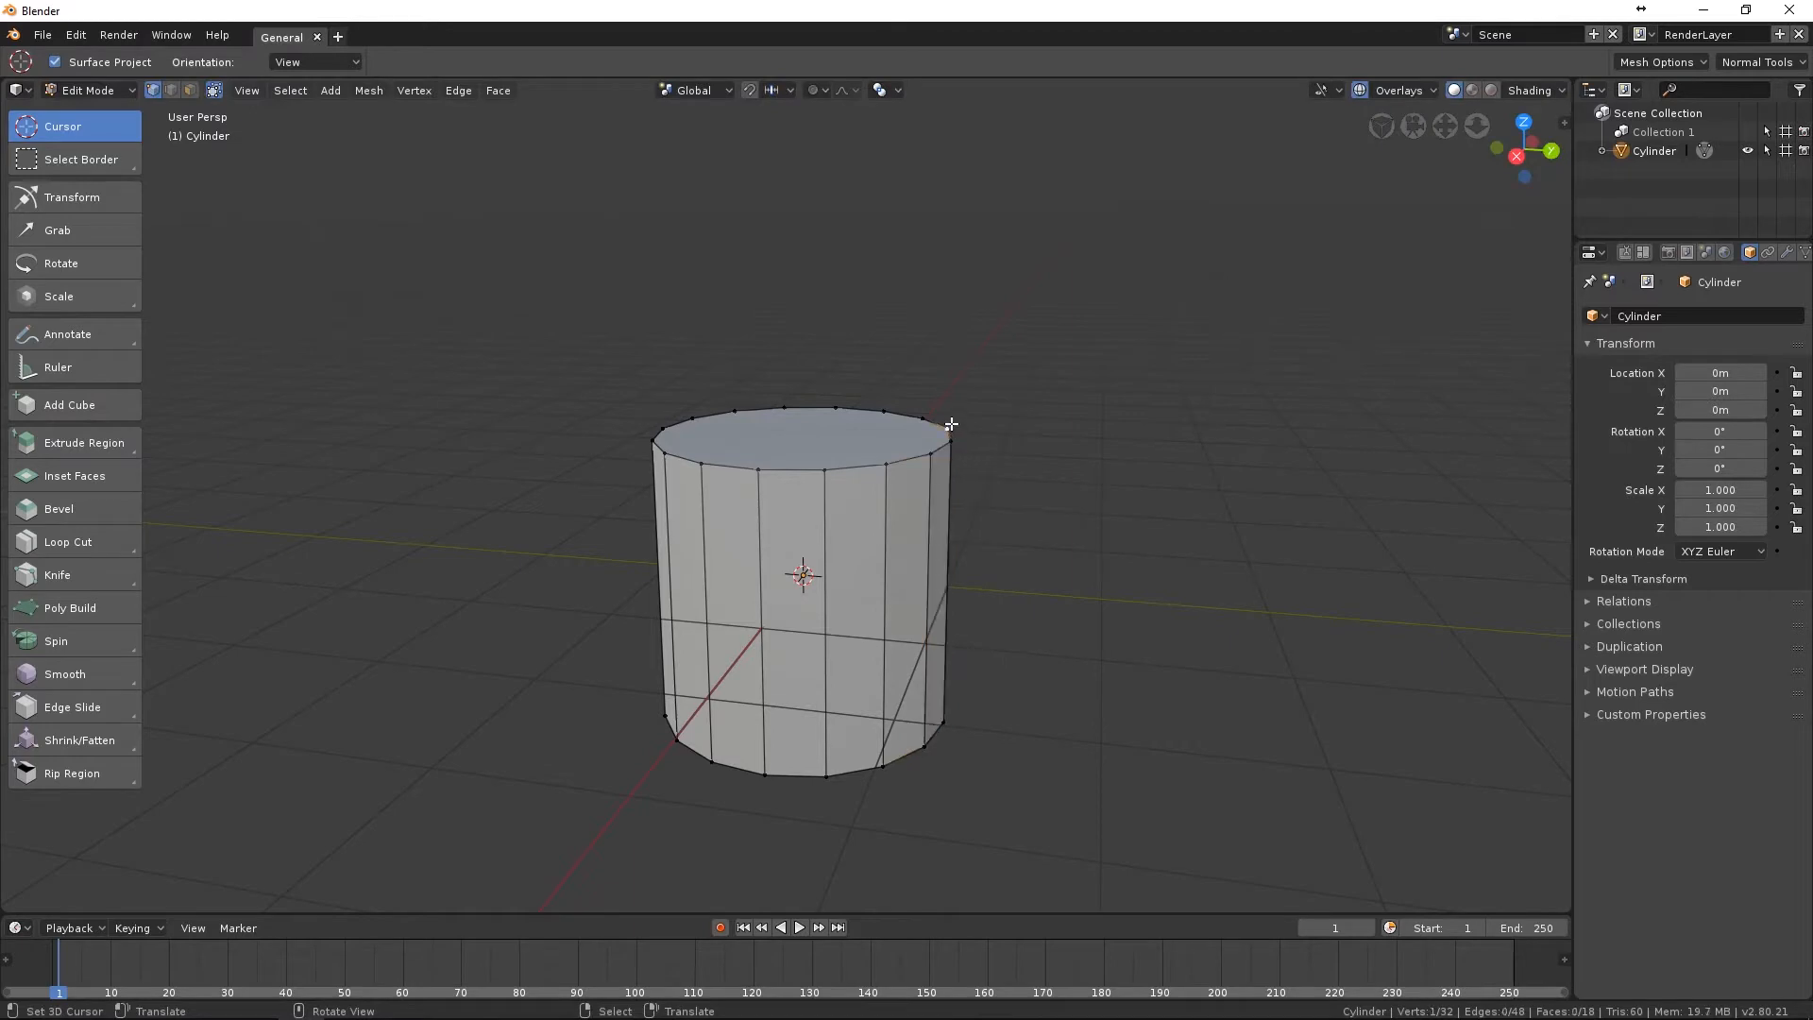
{"action": "key", "text": "g"}
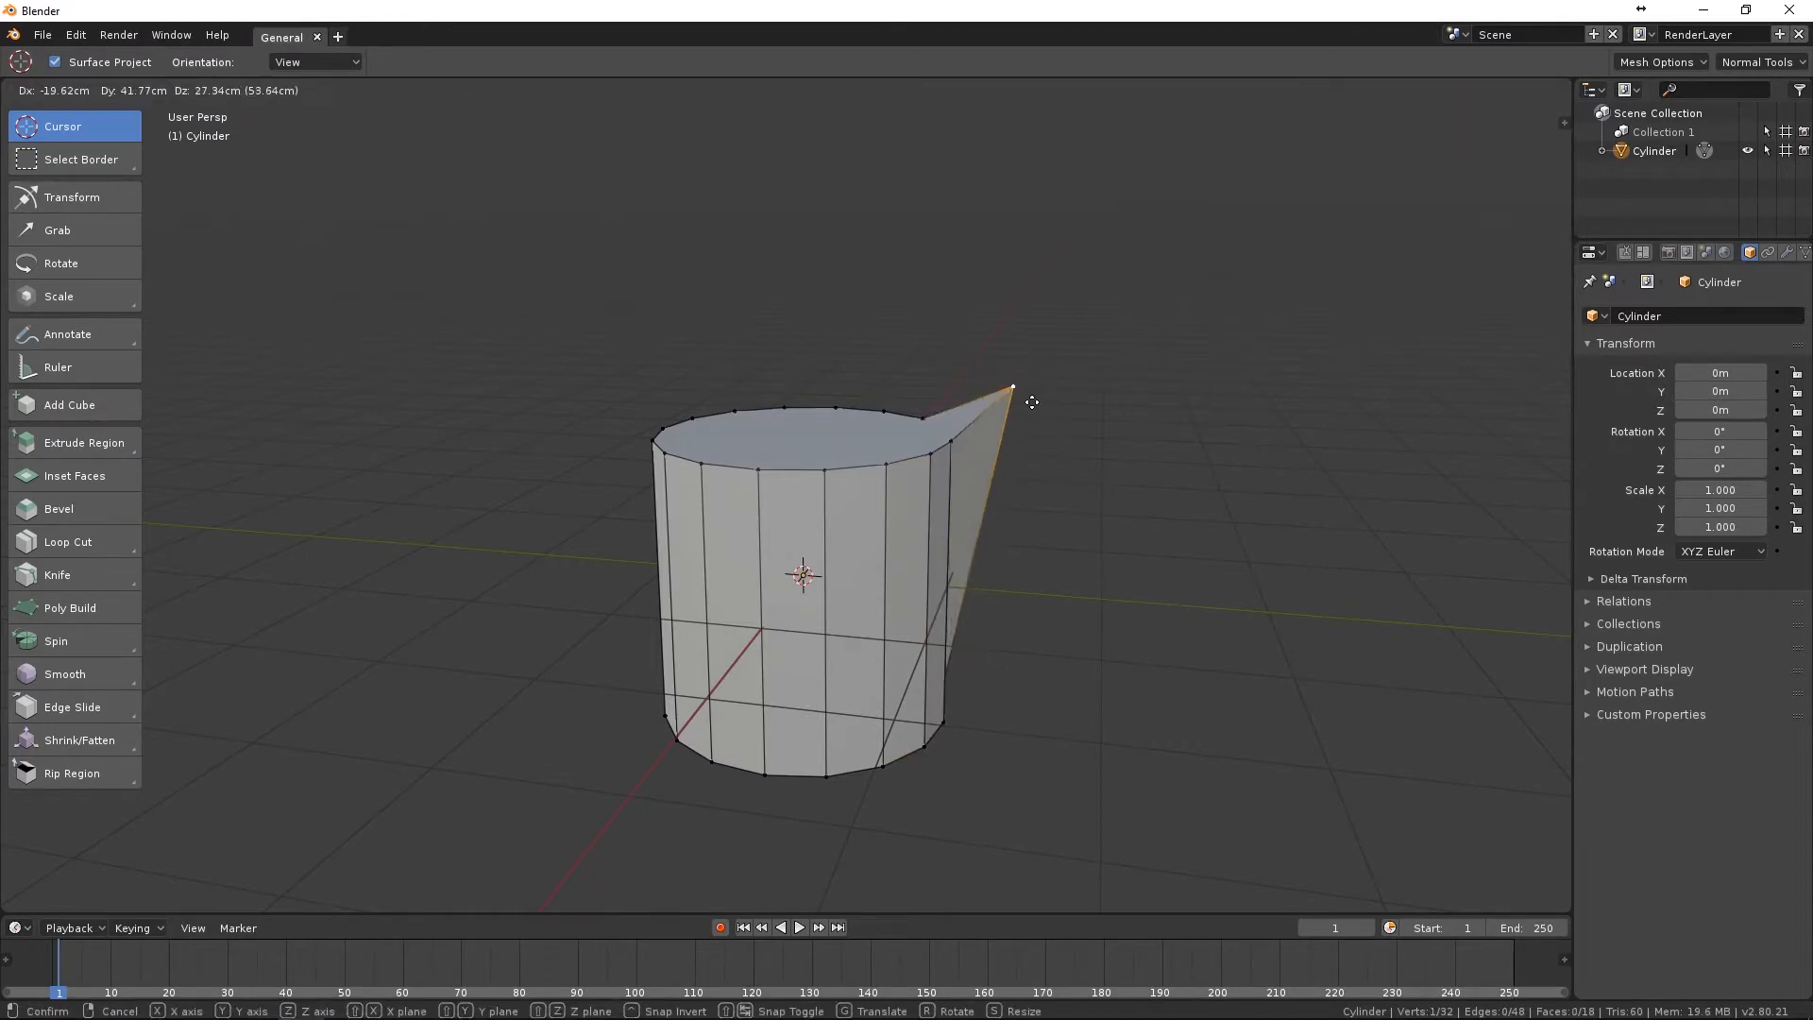
{"action": "key", "text": "z"}
{"action": "key", "text": "x"}
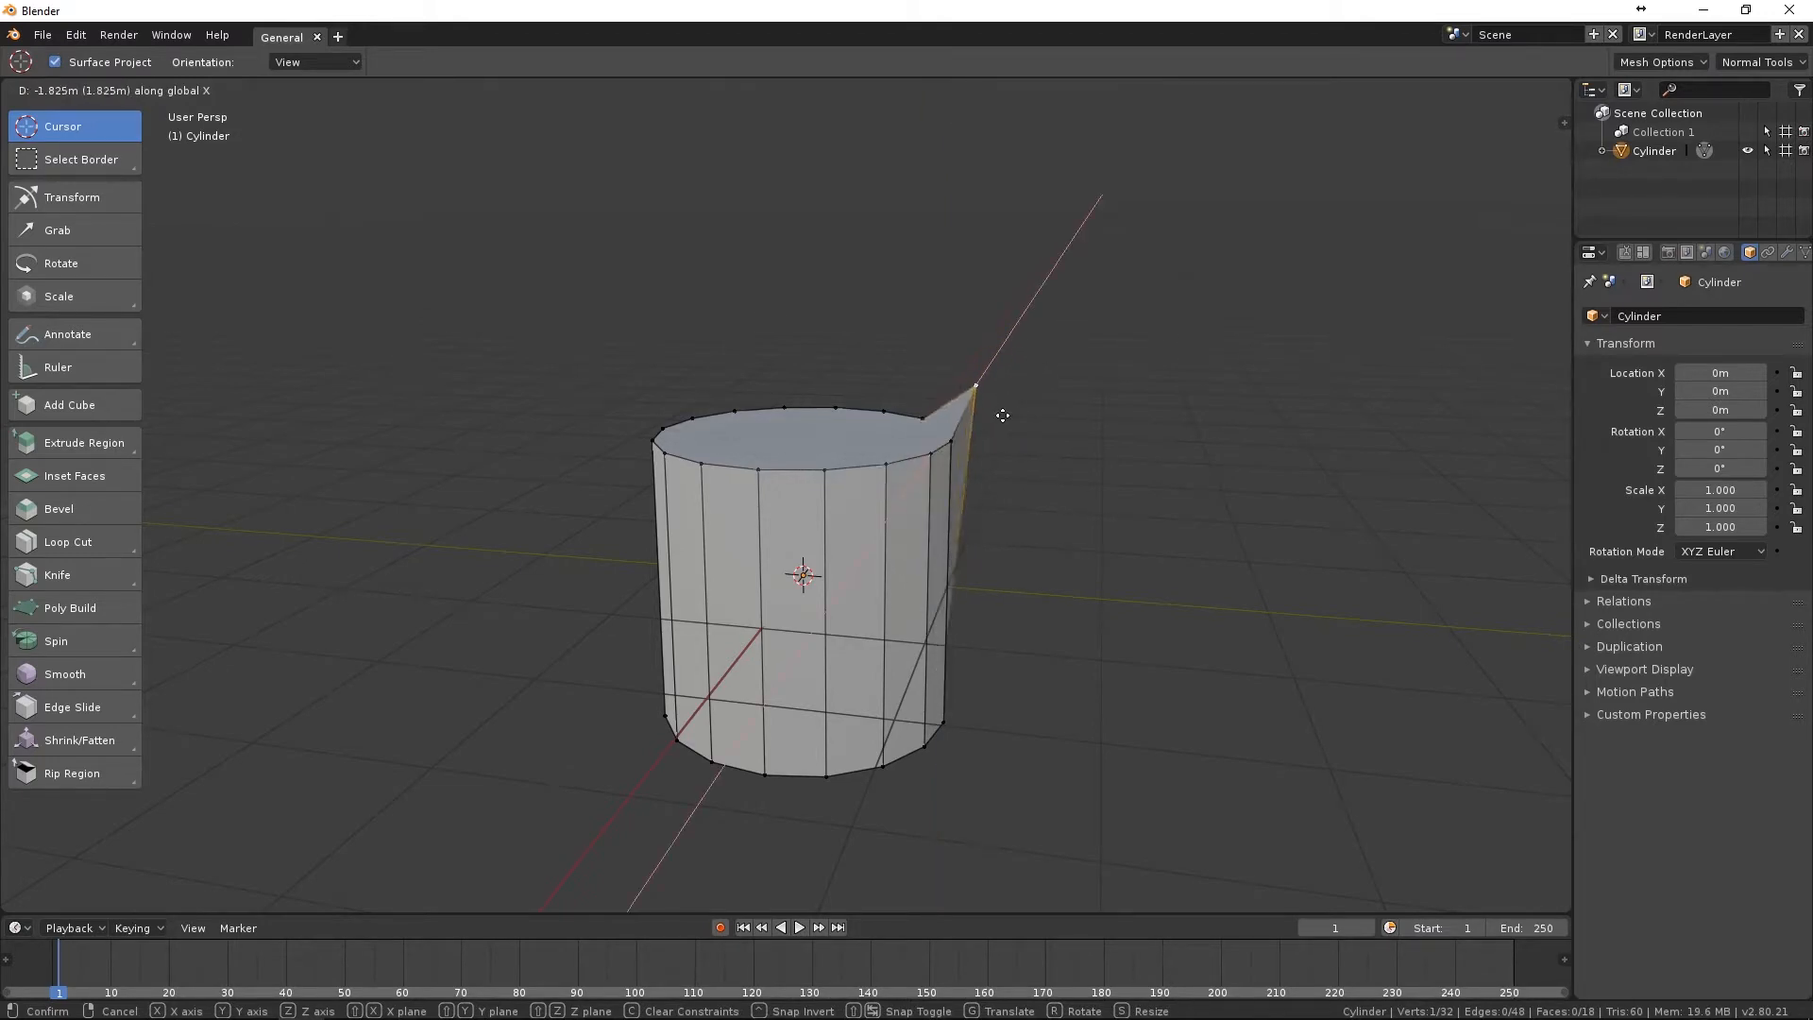
{"action": "key", "text": "Escape"}
Select the four corner vertices of one side face of the cylinder.
{"action": "middle_click_drag", "start_coordinate": [867, 496], "coordinate": [909, 486]}
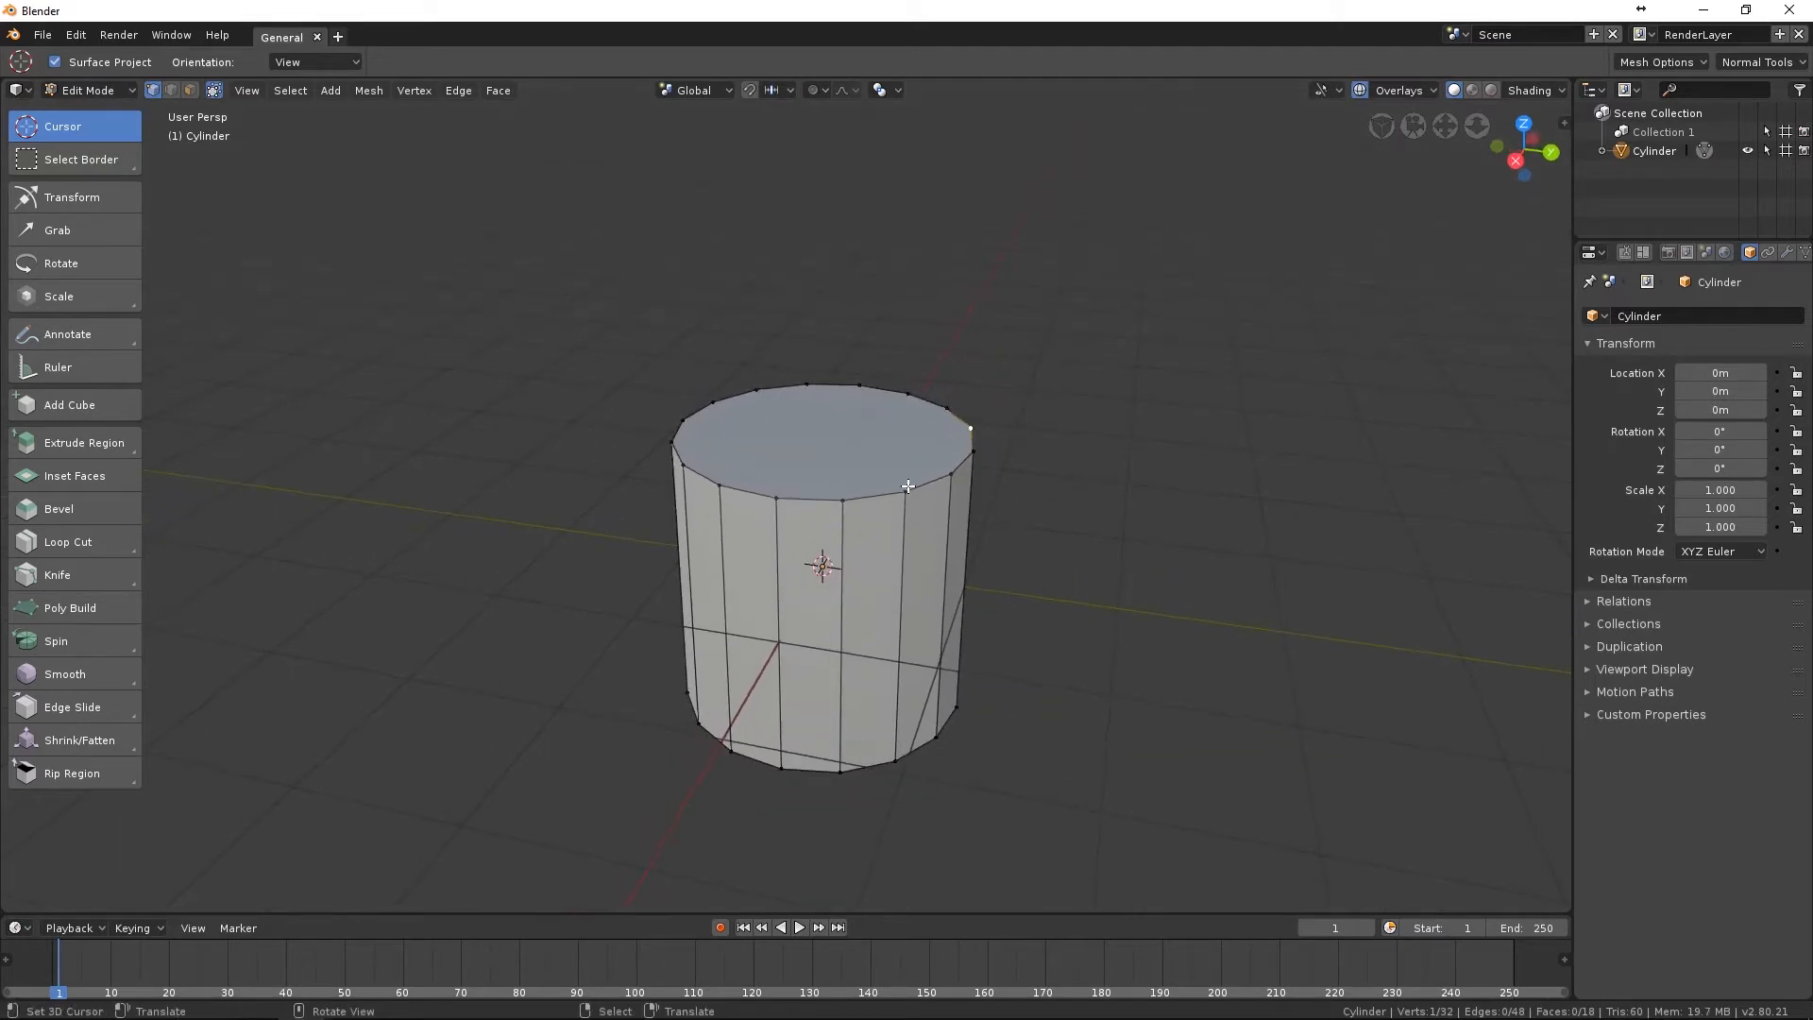
{"action": "right_click", "coordinate": [950, 472]}
{"action": "right_click", "coordinate": [969, 455], "text": "shift"}
{"action": "right_click", "coordinate": [957, 707], "text": "shift"}
{"action": "right_click", "coordinate": [936, 738], "text": "shift"}
{"action": "middle_click_drag", "start_coordinate": [938, 739], "coordinate": [954, 515]}
Select the whole cylinder mesh and move it up 1 m along the Z axis.
{"action": "key", "text": "a"}
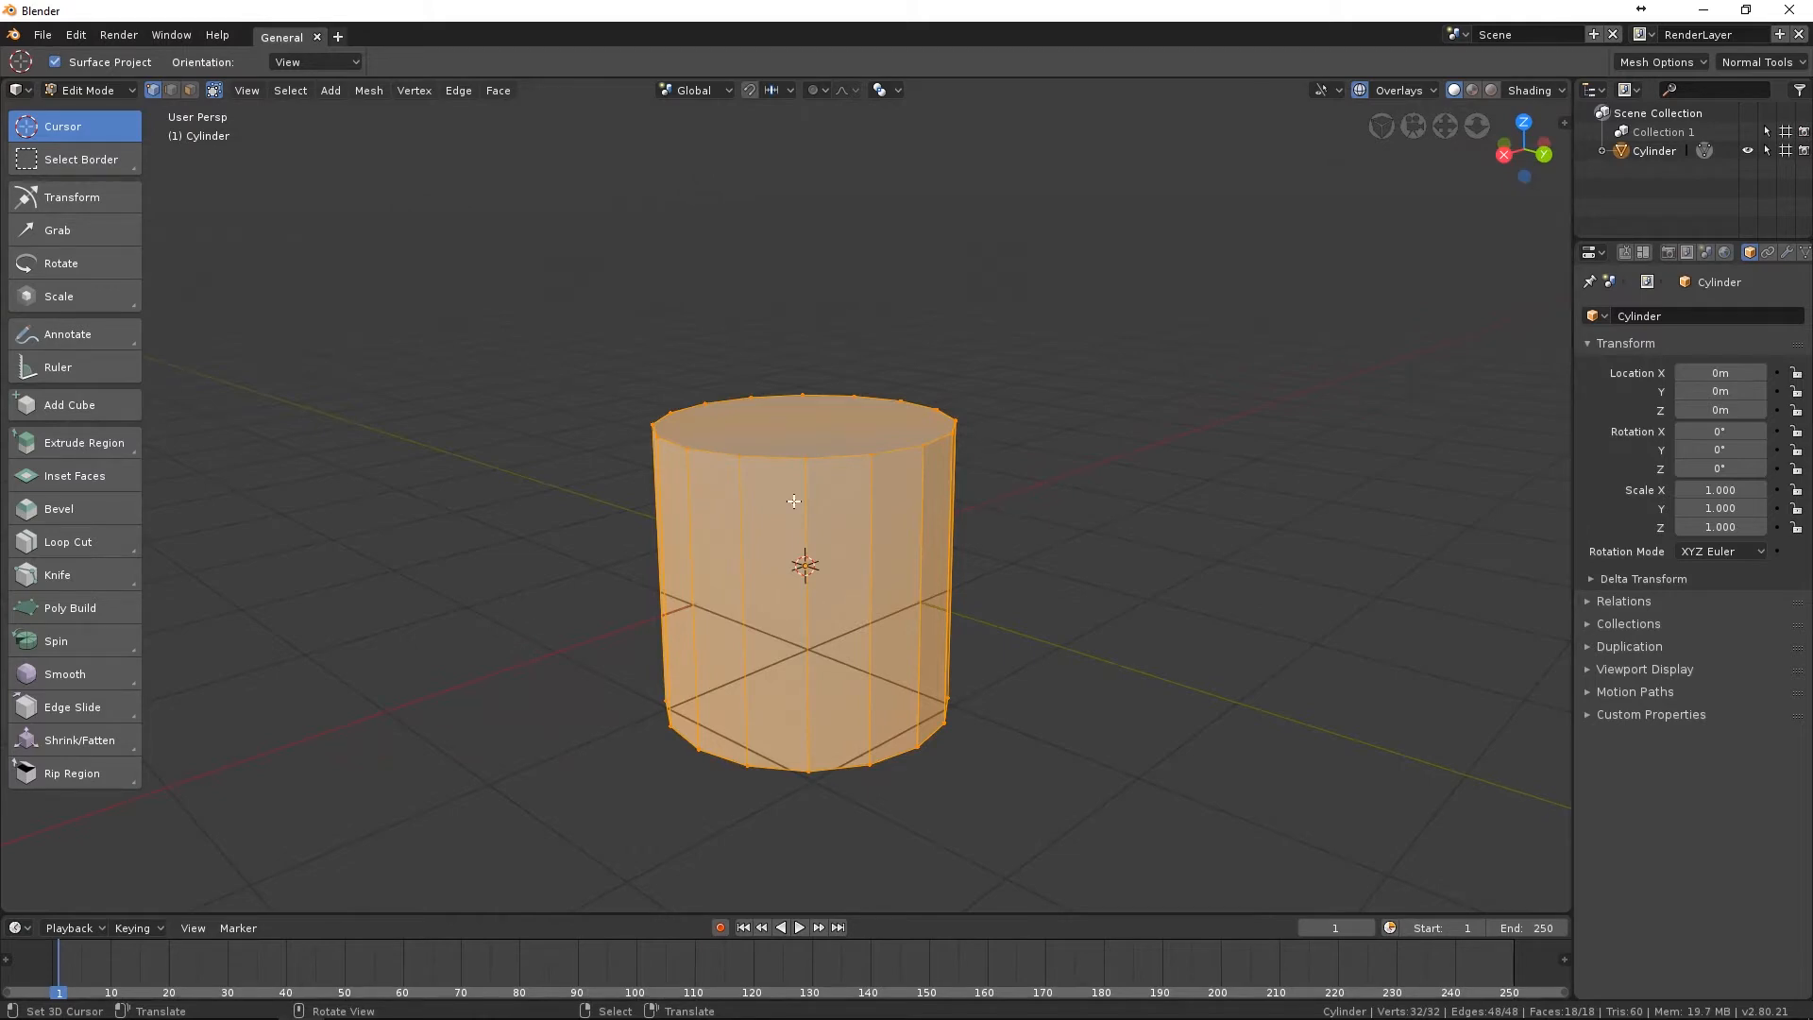
{"action": "middle_click_drag", "start_coordinate": [1012, 510], "coordinate": [1045, 514]}
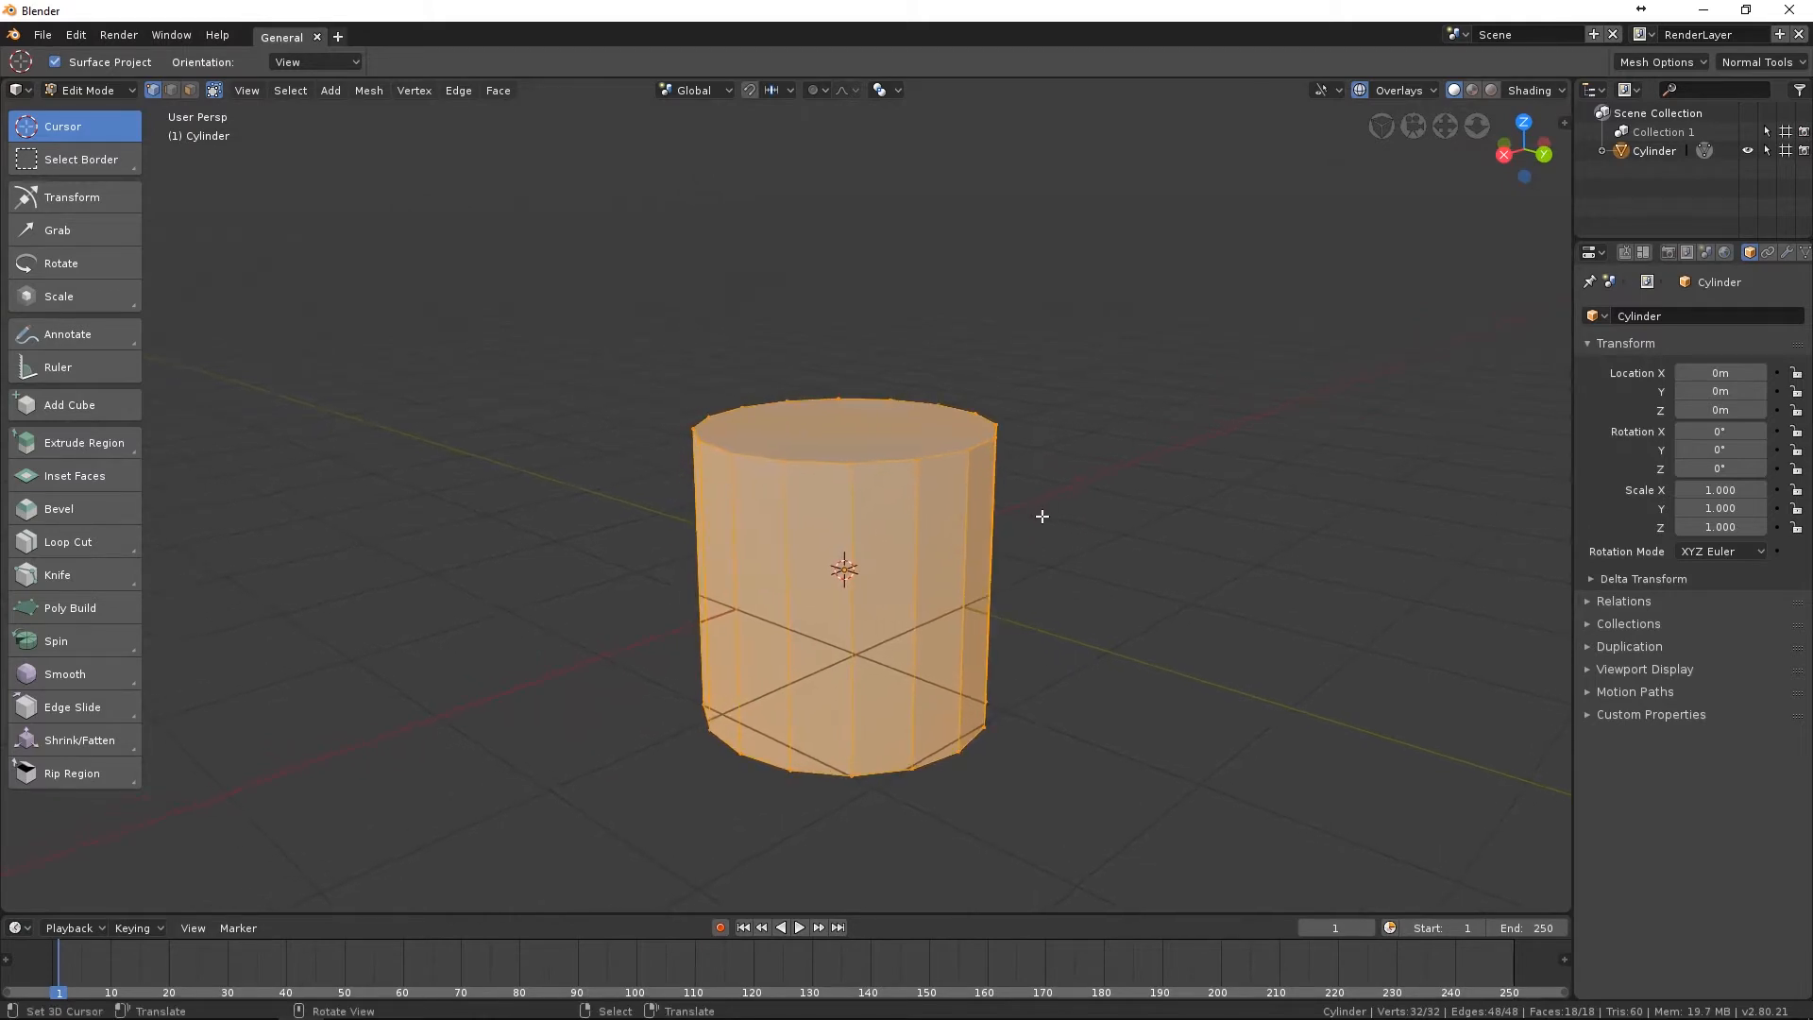
{"action": "type", "text": "gz"}
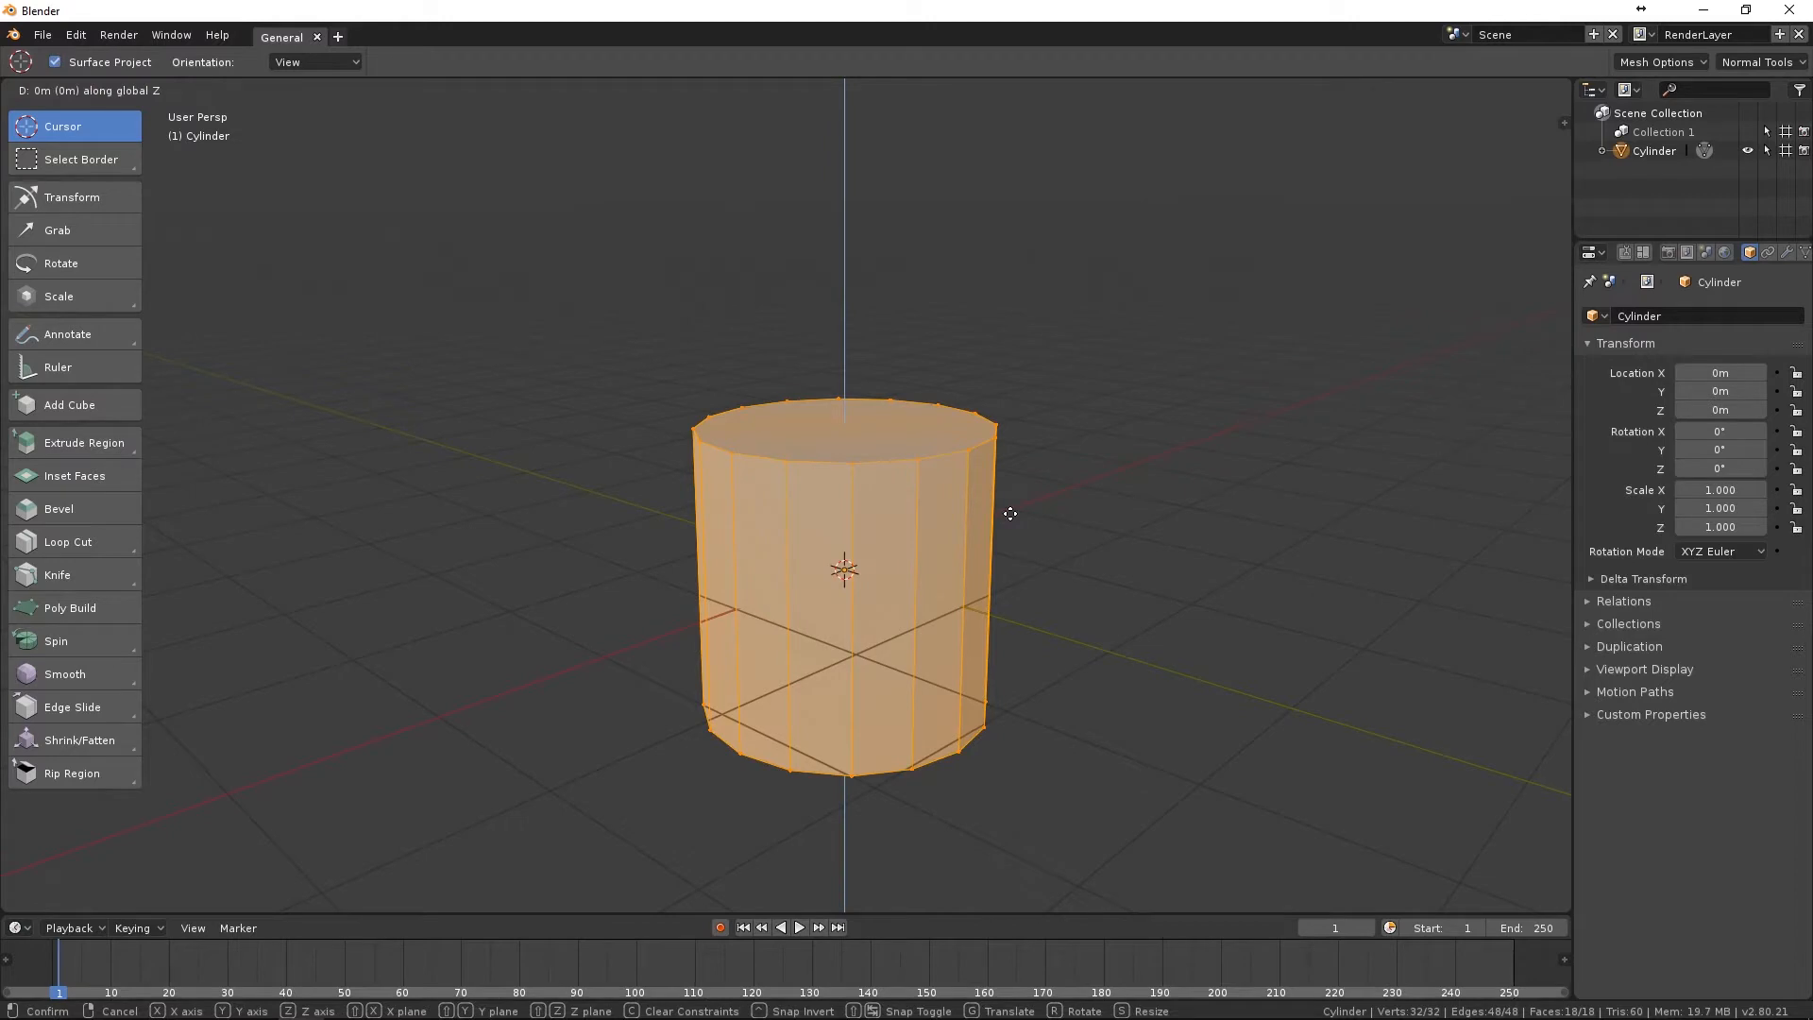
{"action": "type", "text": "1"}
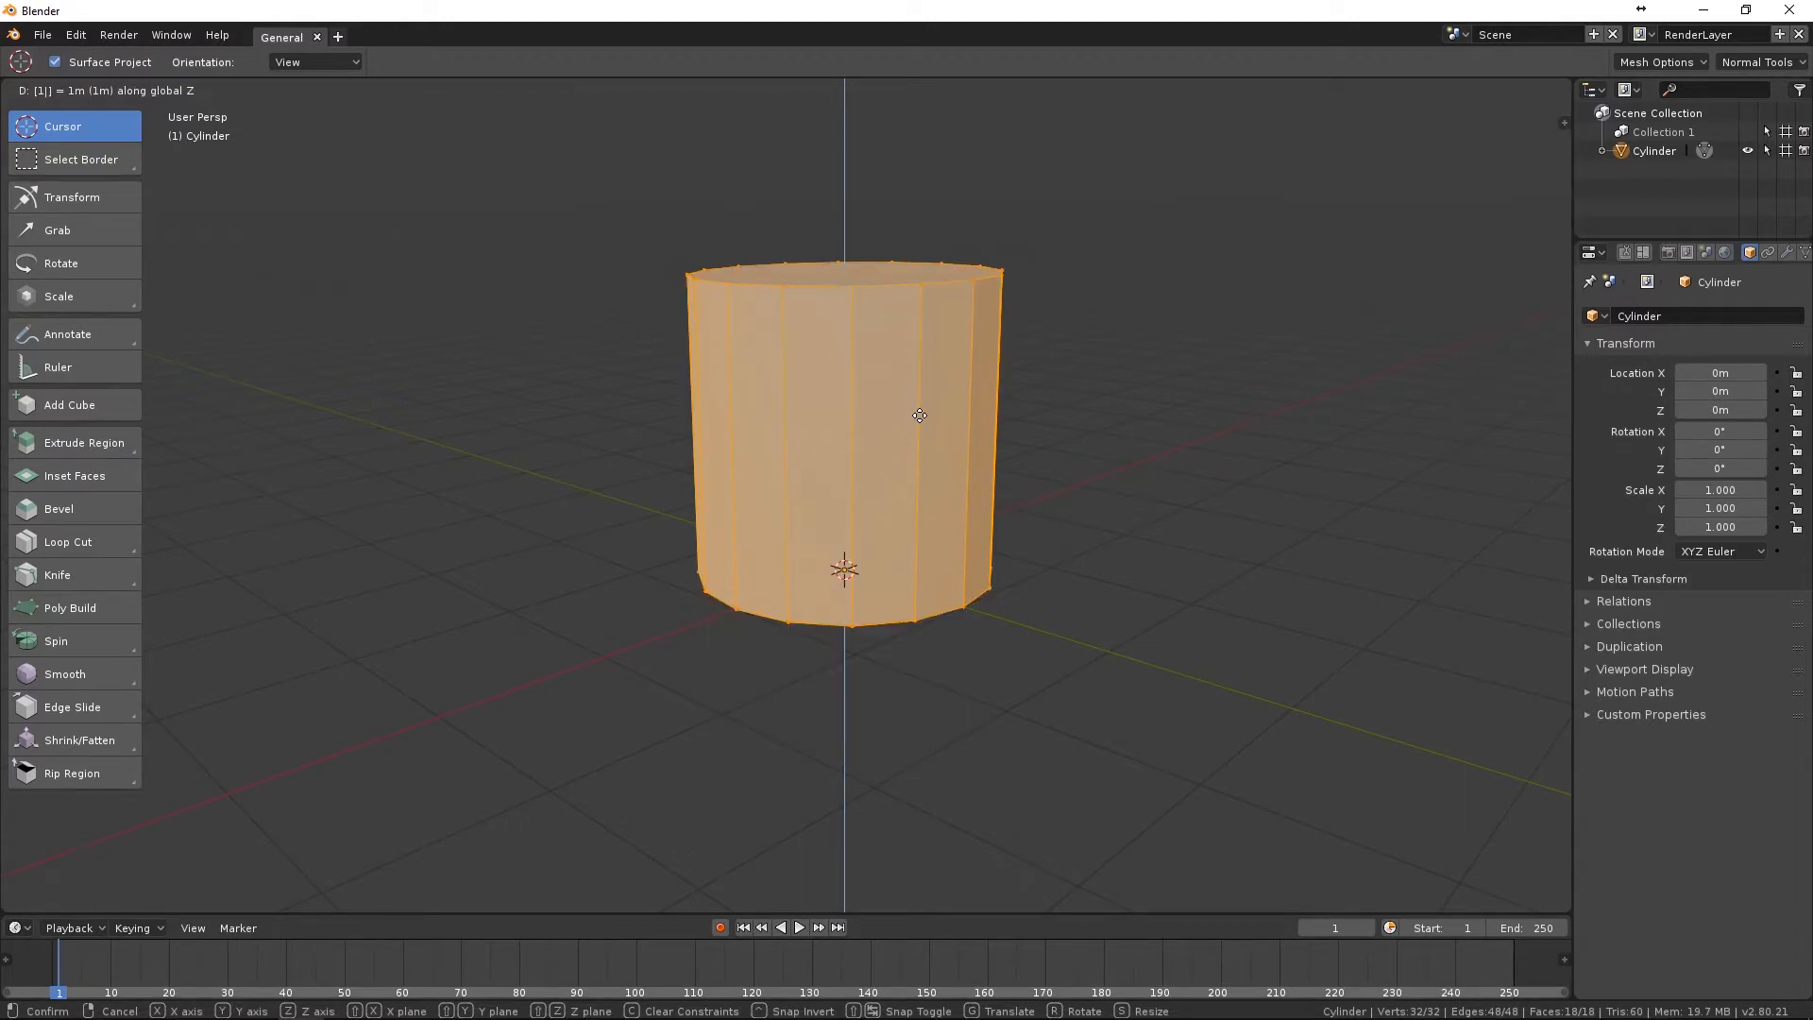
{"action": "key", "text": "Return"}
Box-select all vertices of the cylinder's top ring, and clear the selection again.
{"action": "middle_click_drag", "start_coordinate": [1004, 469], "coordinate": [672, 593]}
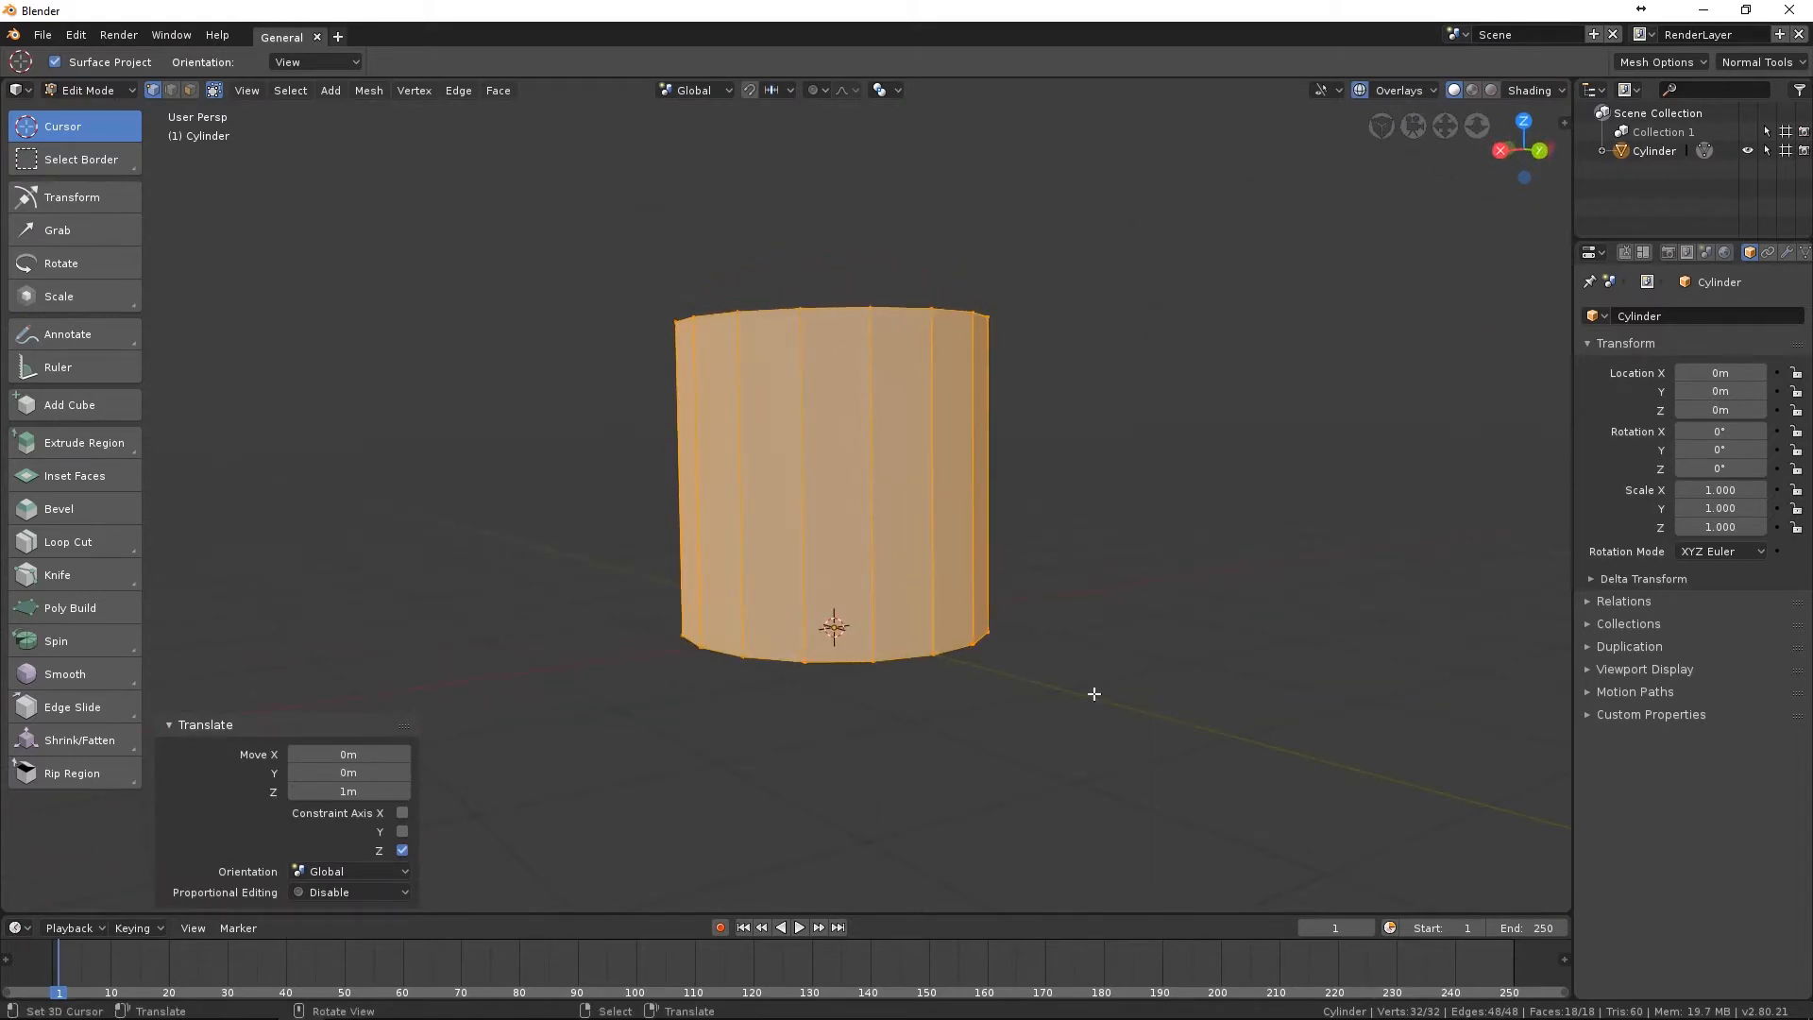
{"action": "middle_click_drag", "start_coordinate": [985, 552], "coordinate": [927, 539]}
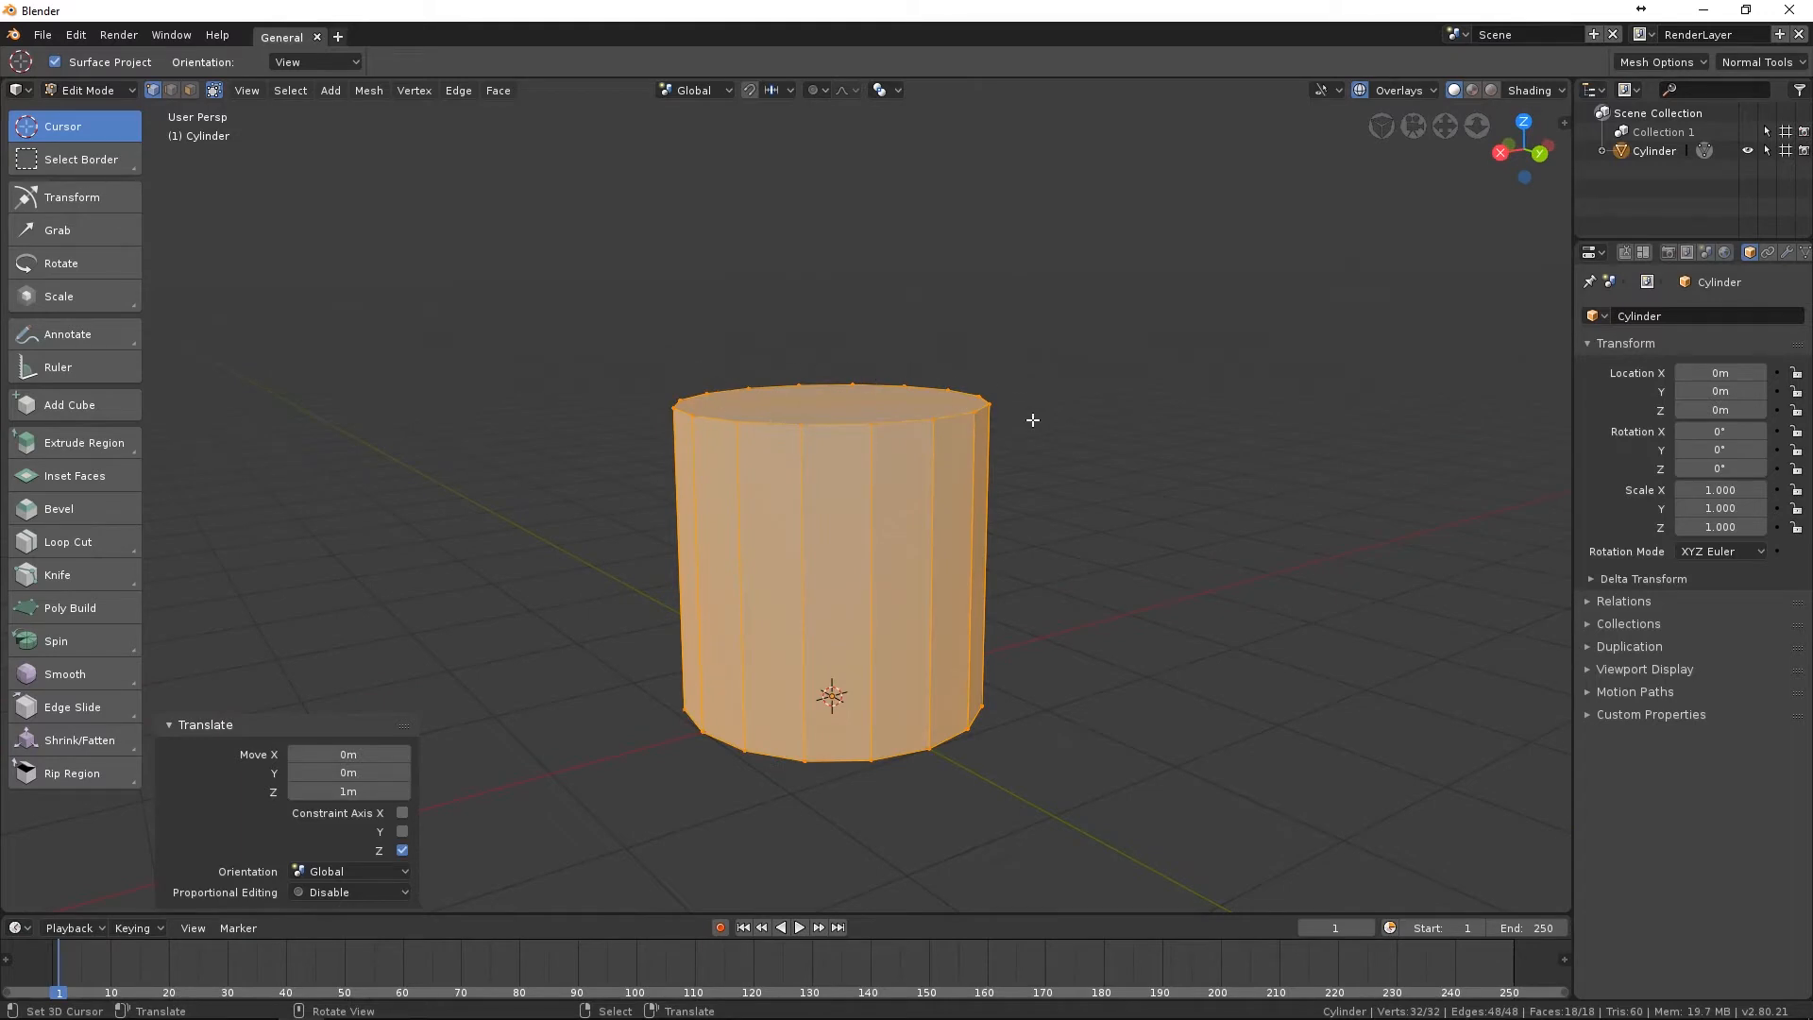
{"action": "middle_click_drag", "start_coordinate": [908, 411], "coordinate": [930, 420]}
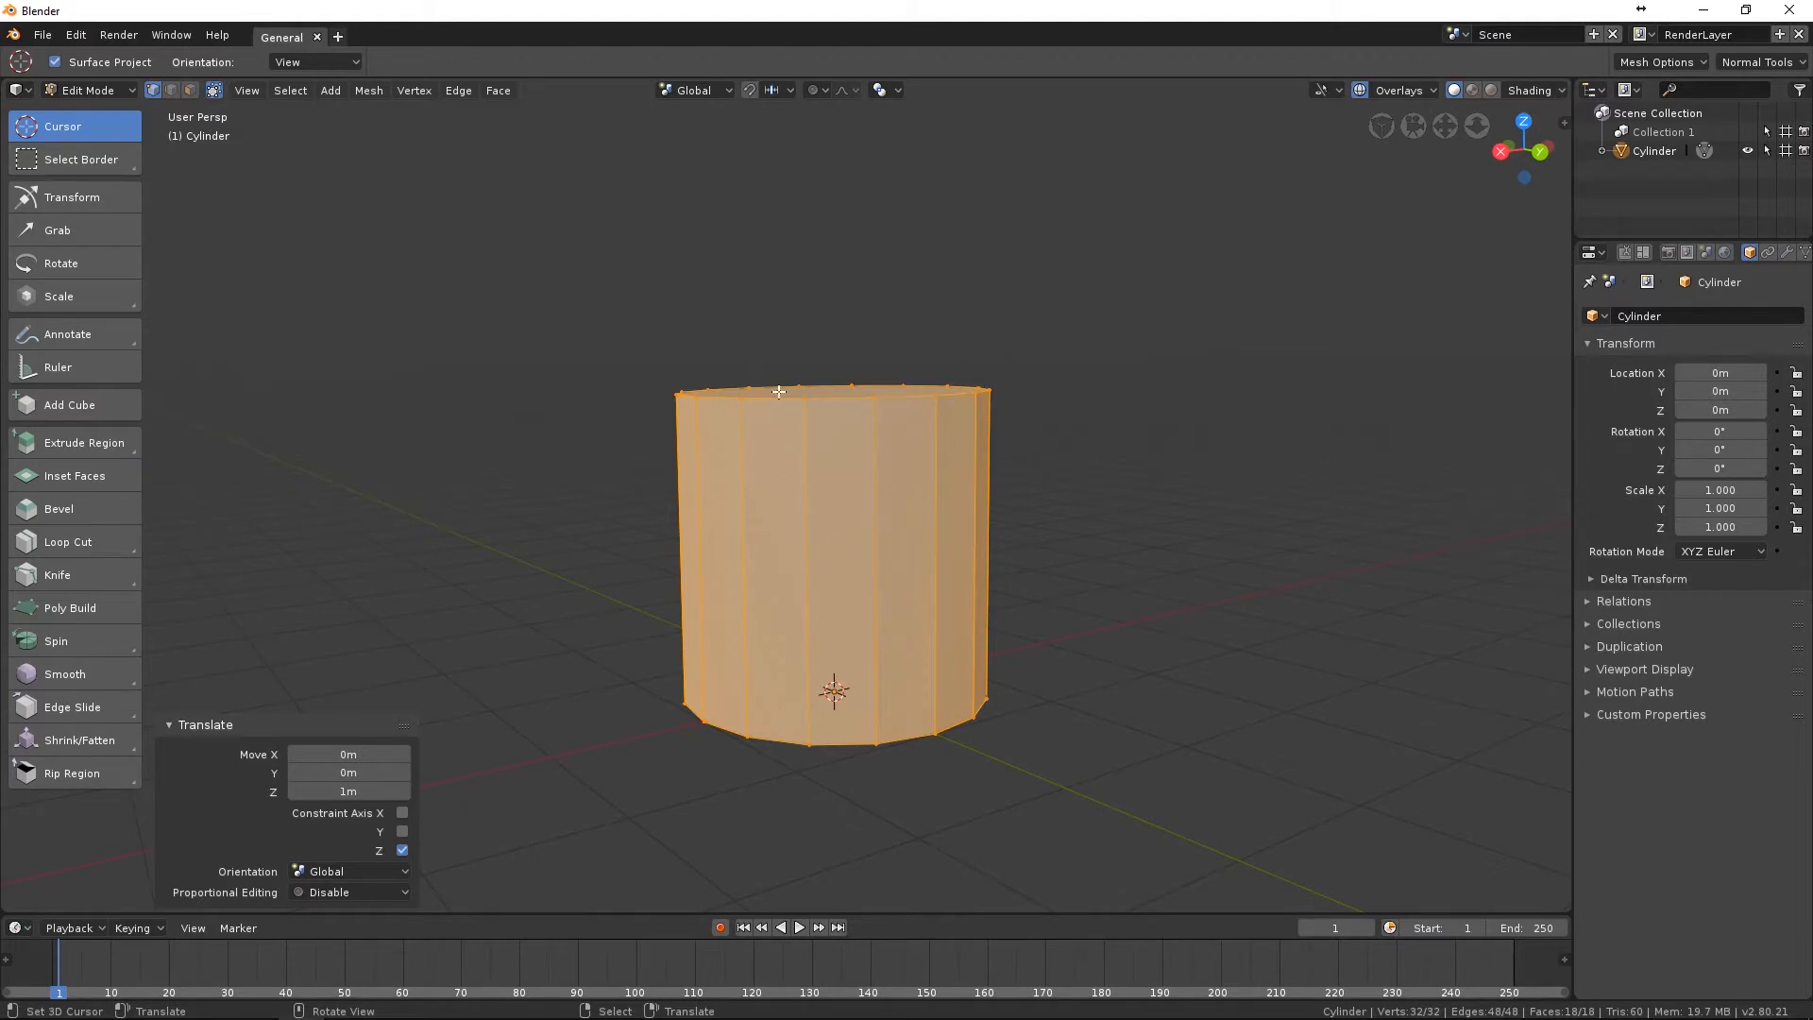
{"action": "middle_click_drag", "start_coordinate": [1008, 370], "coordinate": [1010, 393]}
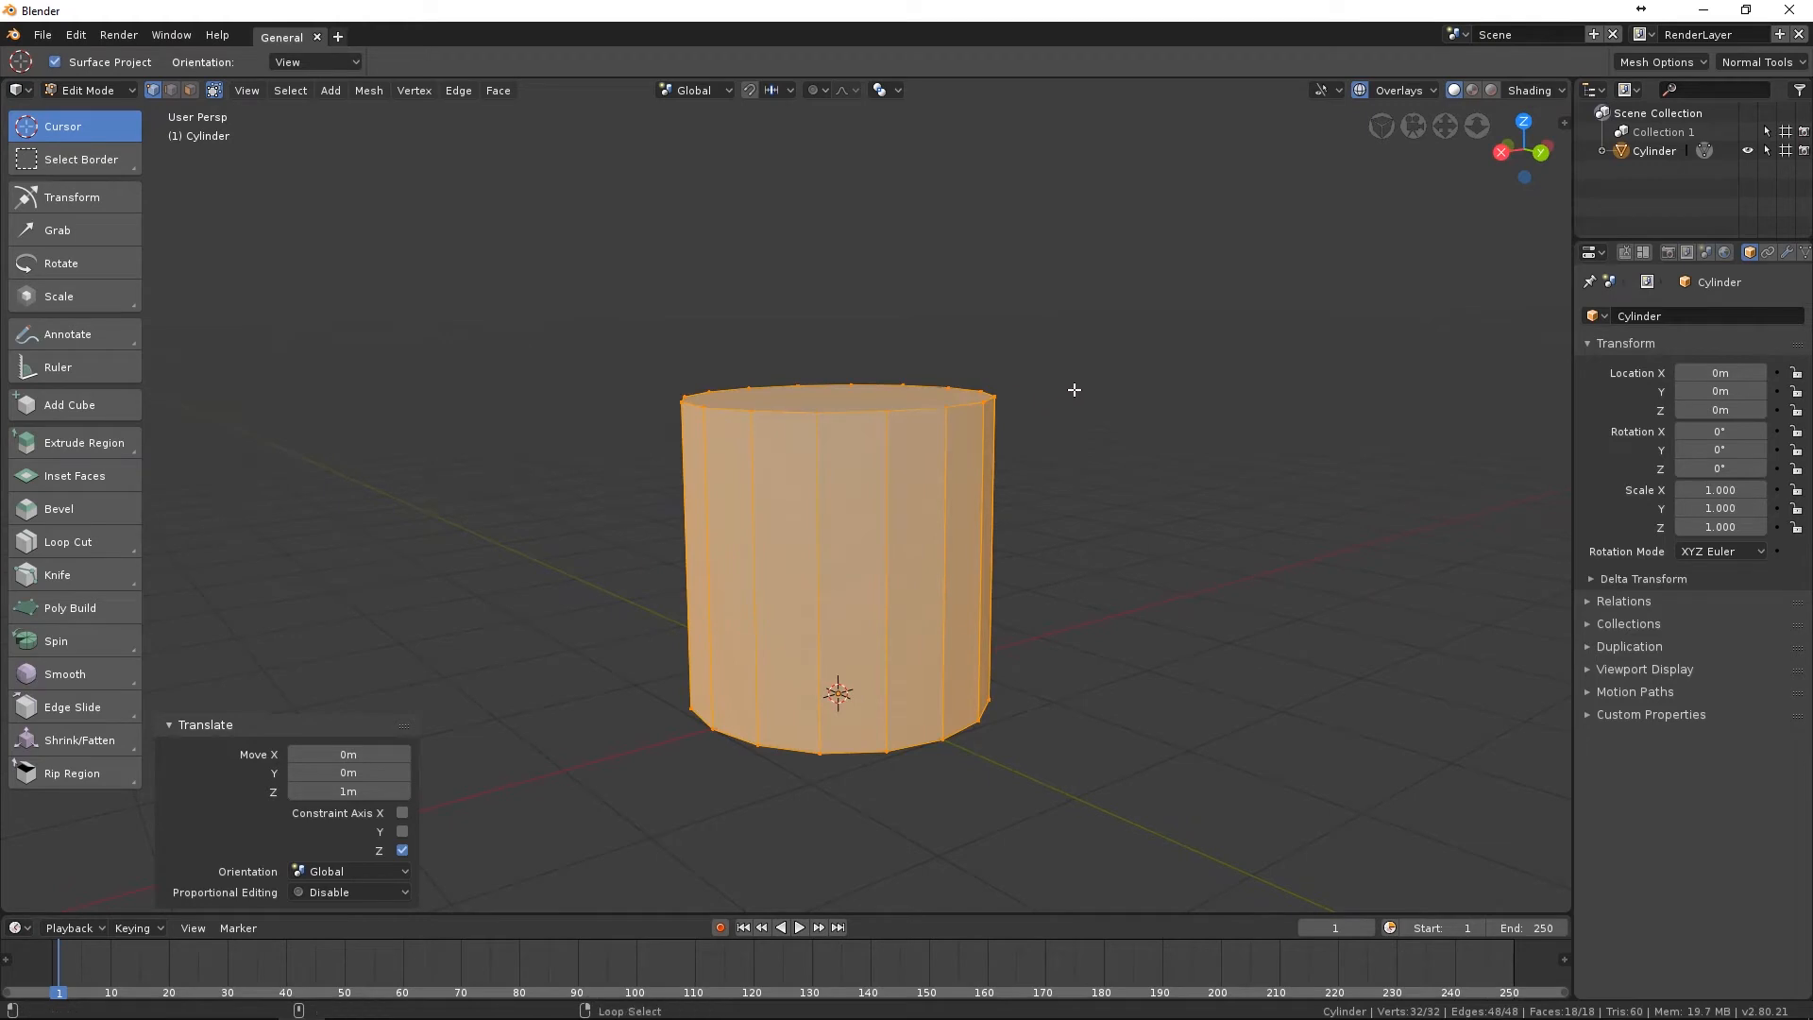
{"action": "key", "text": "alt+a"}
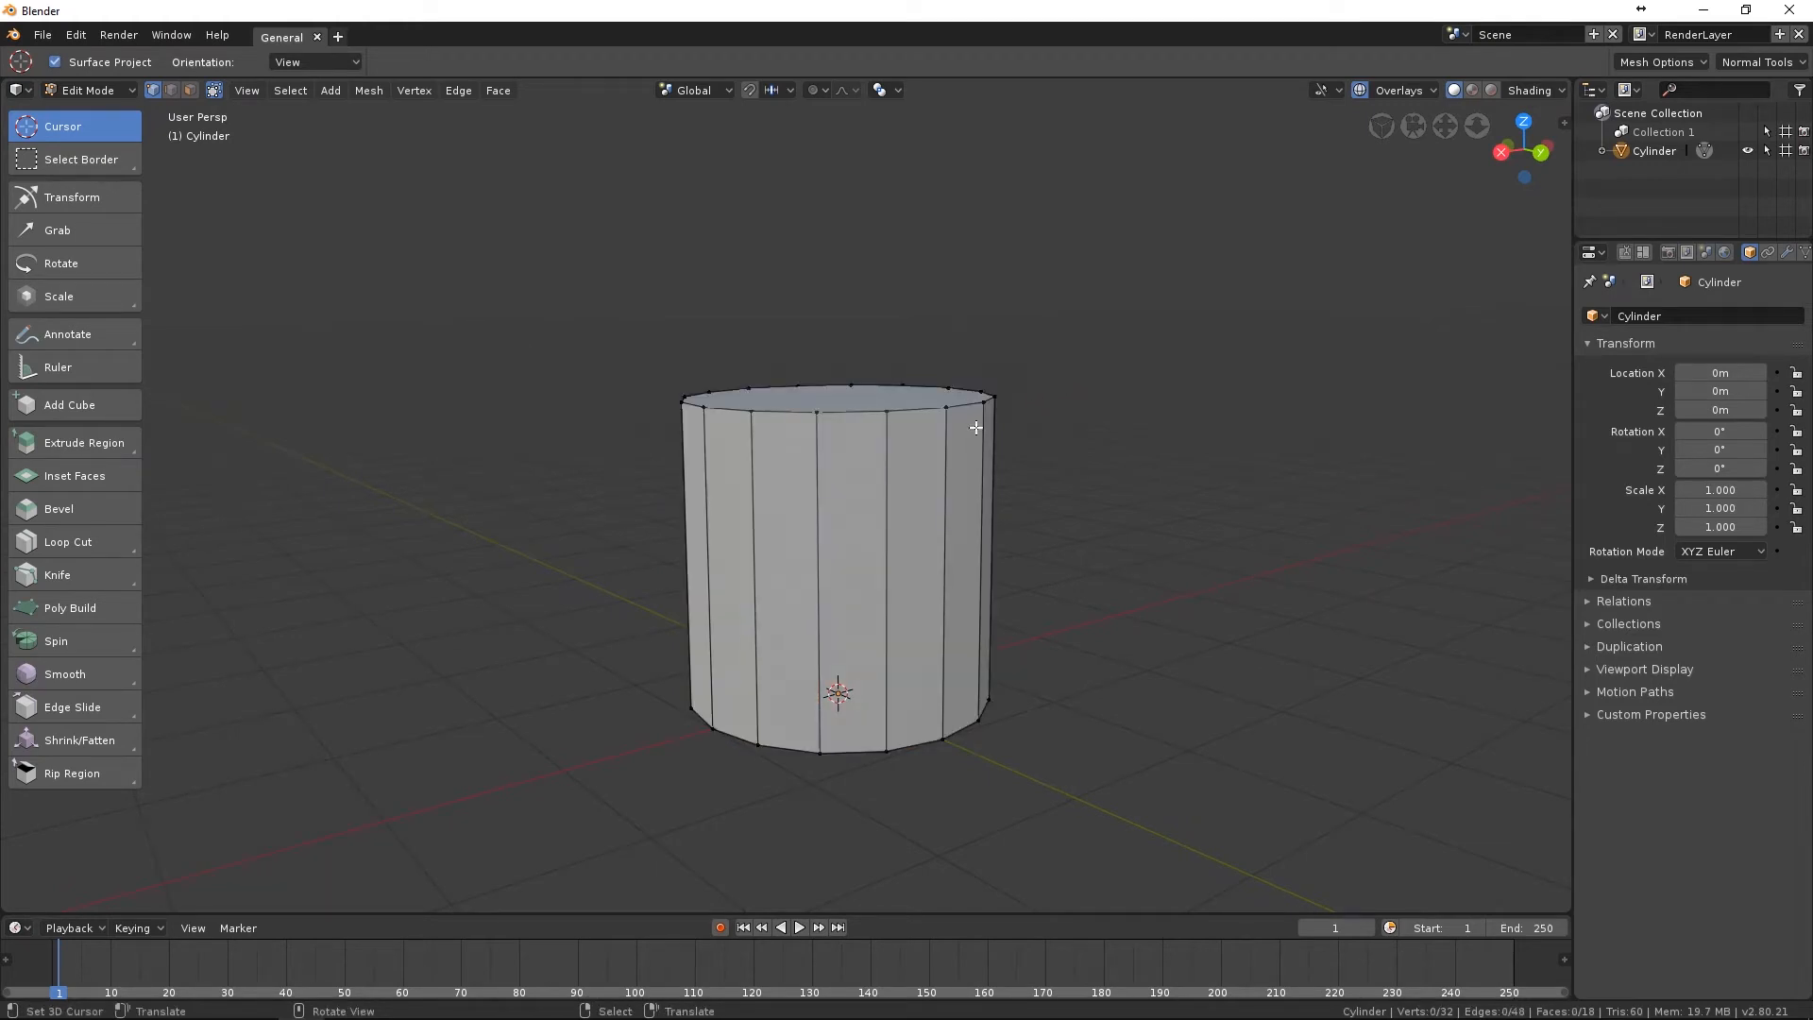
{"action": "key", "text": "b"}
{"action": "left_click_drag", "start_coordinate": [1097, 304], "coordinate": [595, 448]}
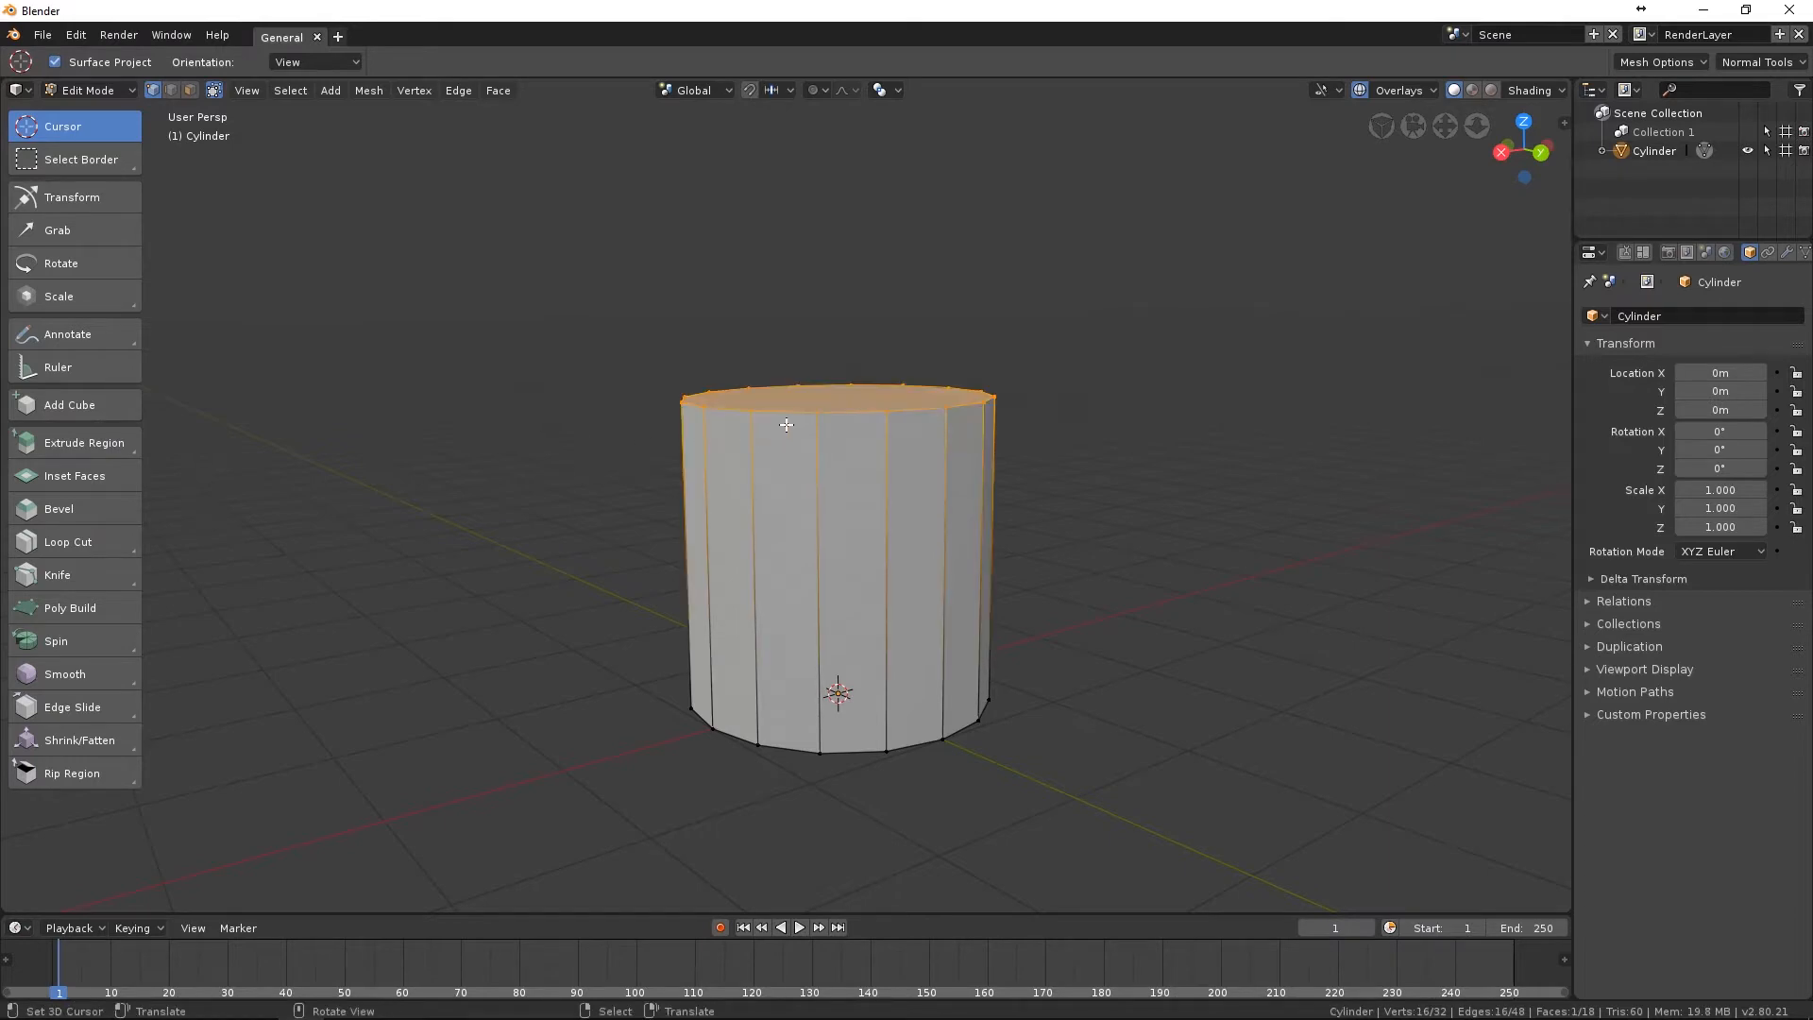
{"action": "key", "text": "alt+a"}
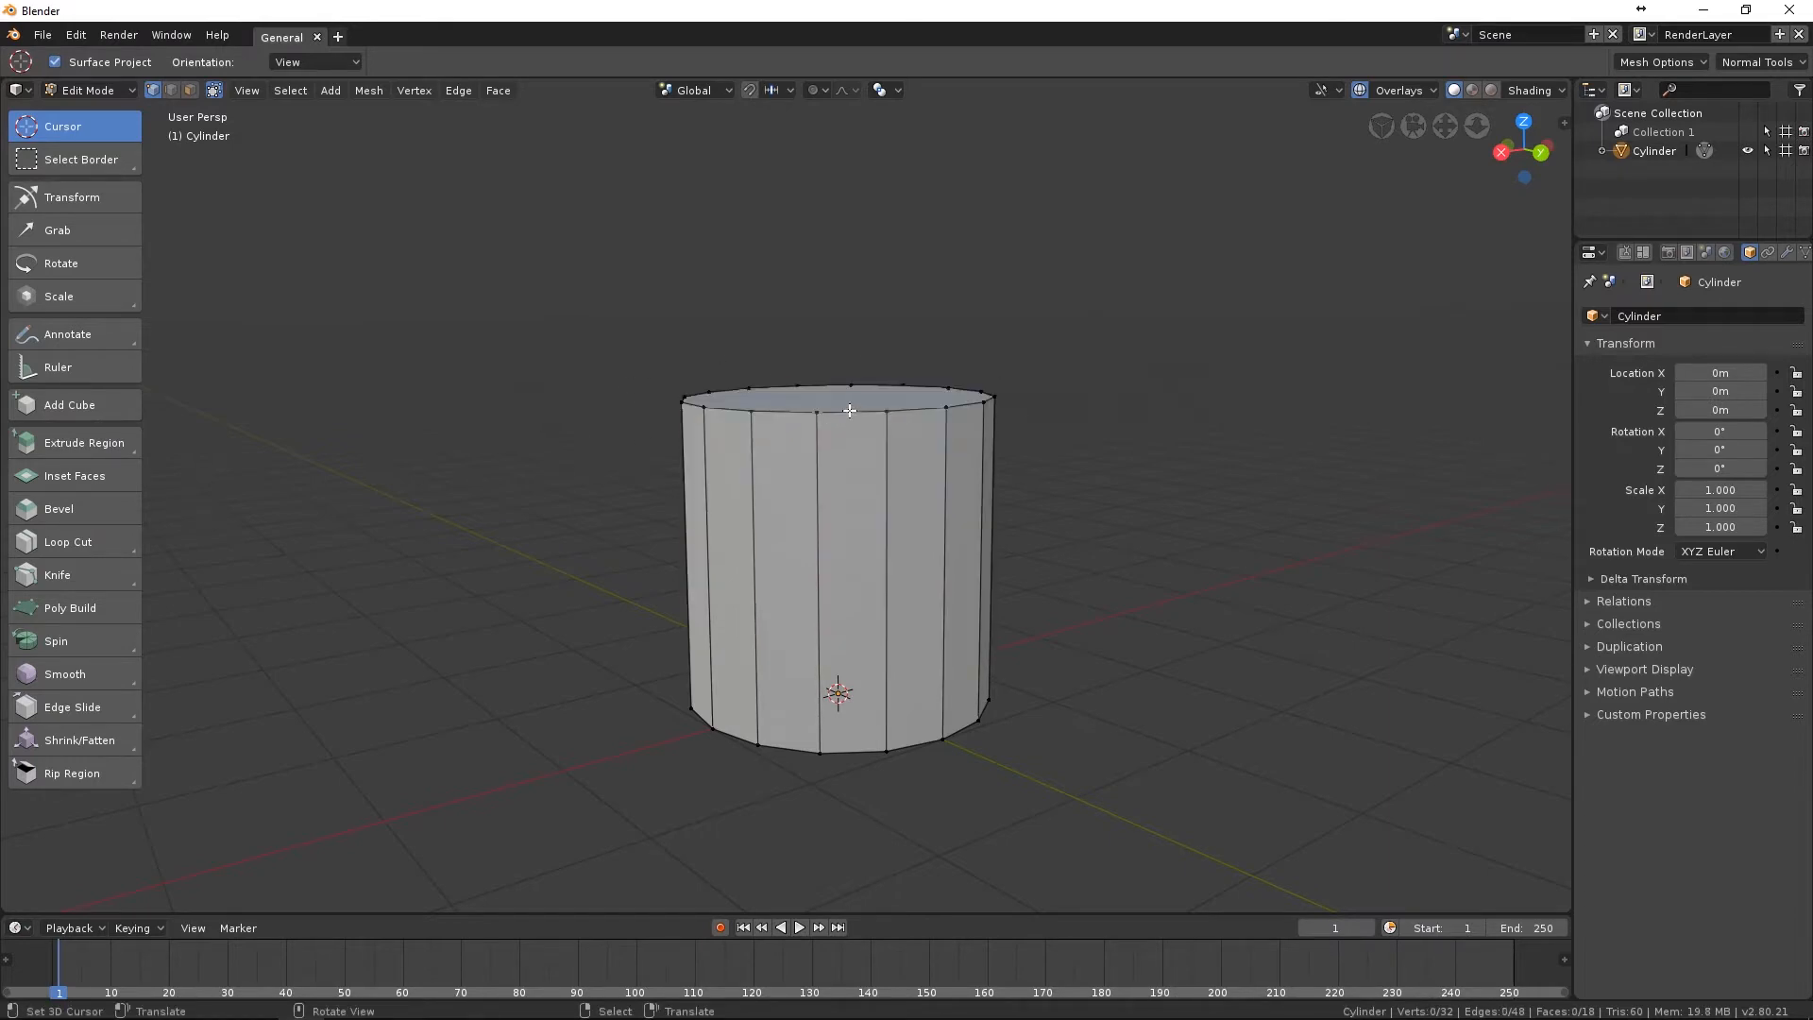
Select the cylinder's top edge loop and move it down about 62.8 cm along the Z axis.
{"action": "left_click", "coordinate": [850, 413], "text": "alt"}
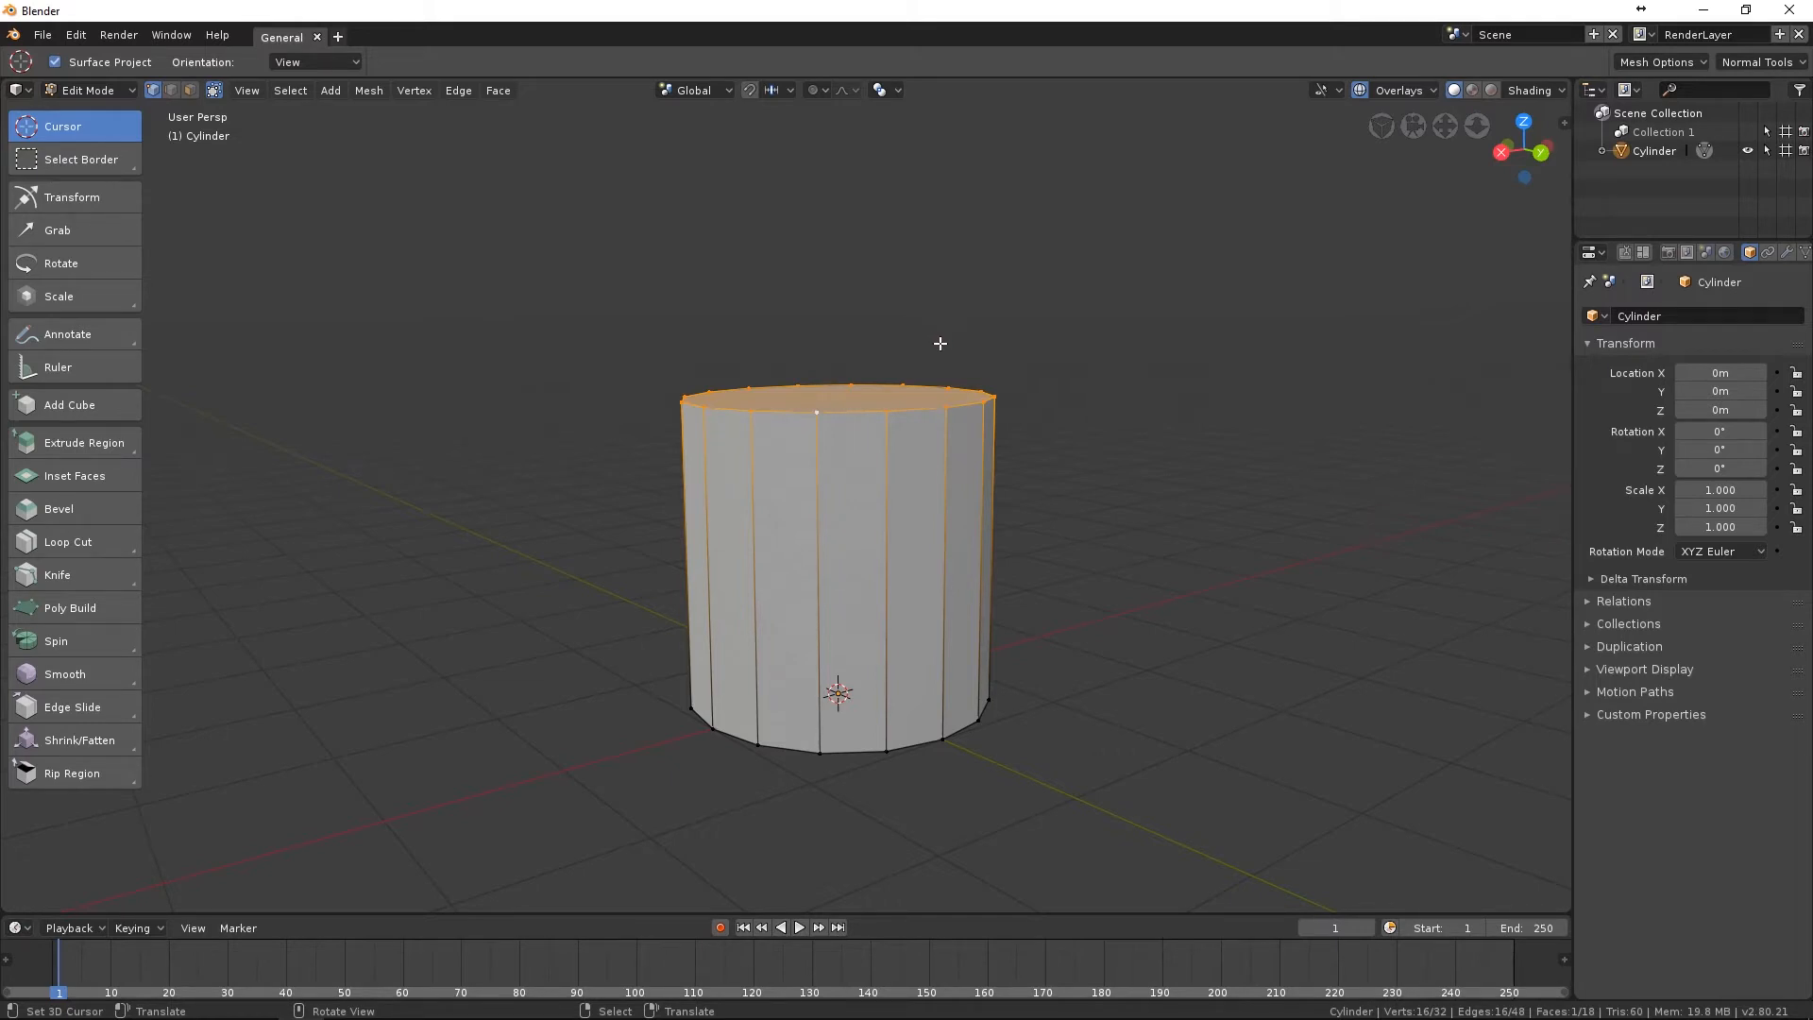
{"action": "key", "text": "g"}
{"action": "key", "text": "z"}
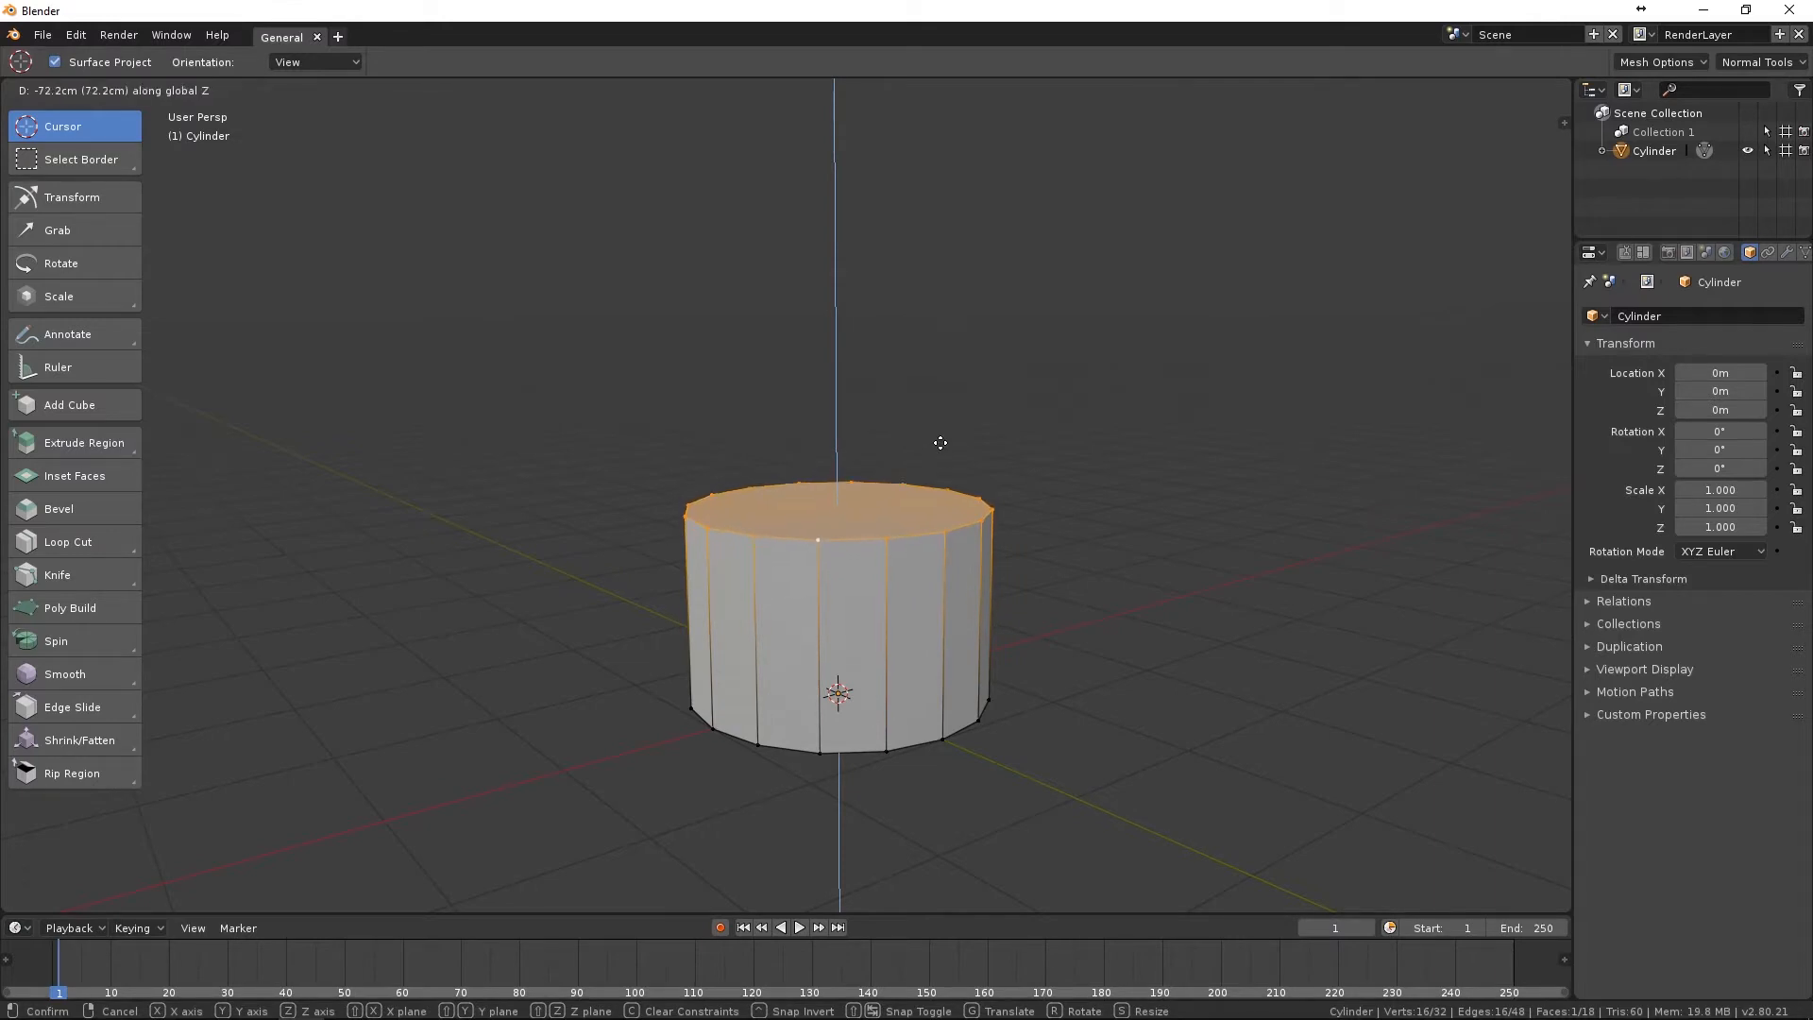
{"action": "left_click", "coordinate": [943, 429]}
Add one horizontal loop cut around the cylinder and slide it toward the base by a factor of about 0.5.
{"action": "mouse_move", "coordinate": [893, 509]}
{"action": "middle_mouse_down"}
{"action": "mouse_move", "coordinate": [923, 502]}
{"action": "mouse_move", "coordinate": [911, 531]}
{"action": "middle_mouse_up"}
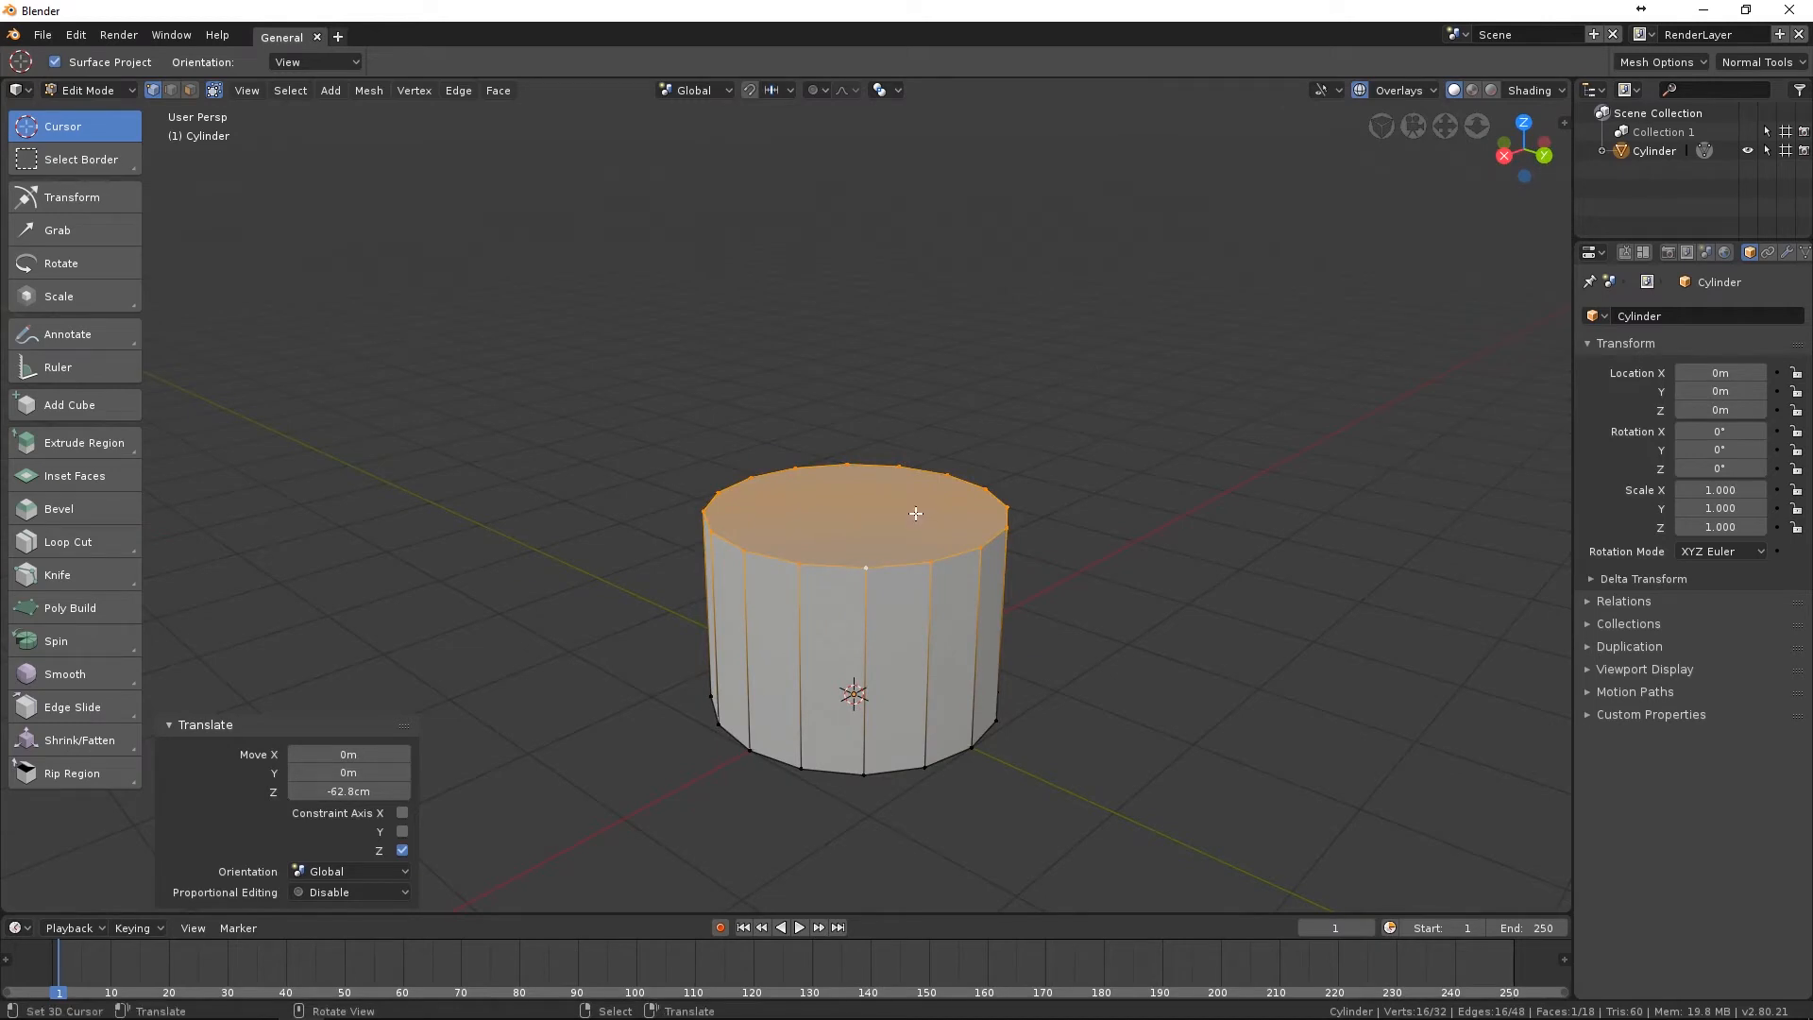
{"action": "mouse_move", "coordinate": [907, 505]}
{"action": "middle_mouse_down"}
{"action": "mouse_move", "coordinate": [880, 502]}
{"action": "mouse_move", "coordinate": [897, 487]}
{"action": "middle_mouse_up"}
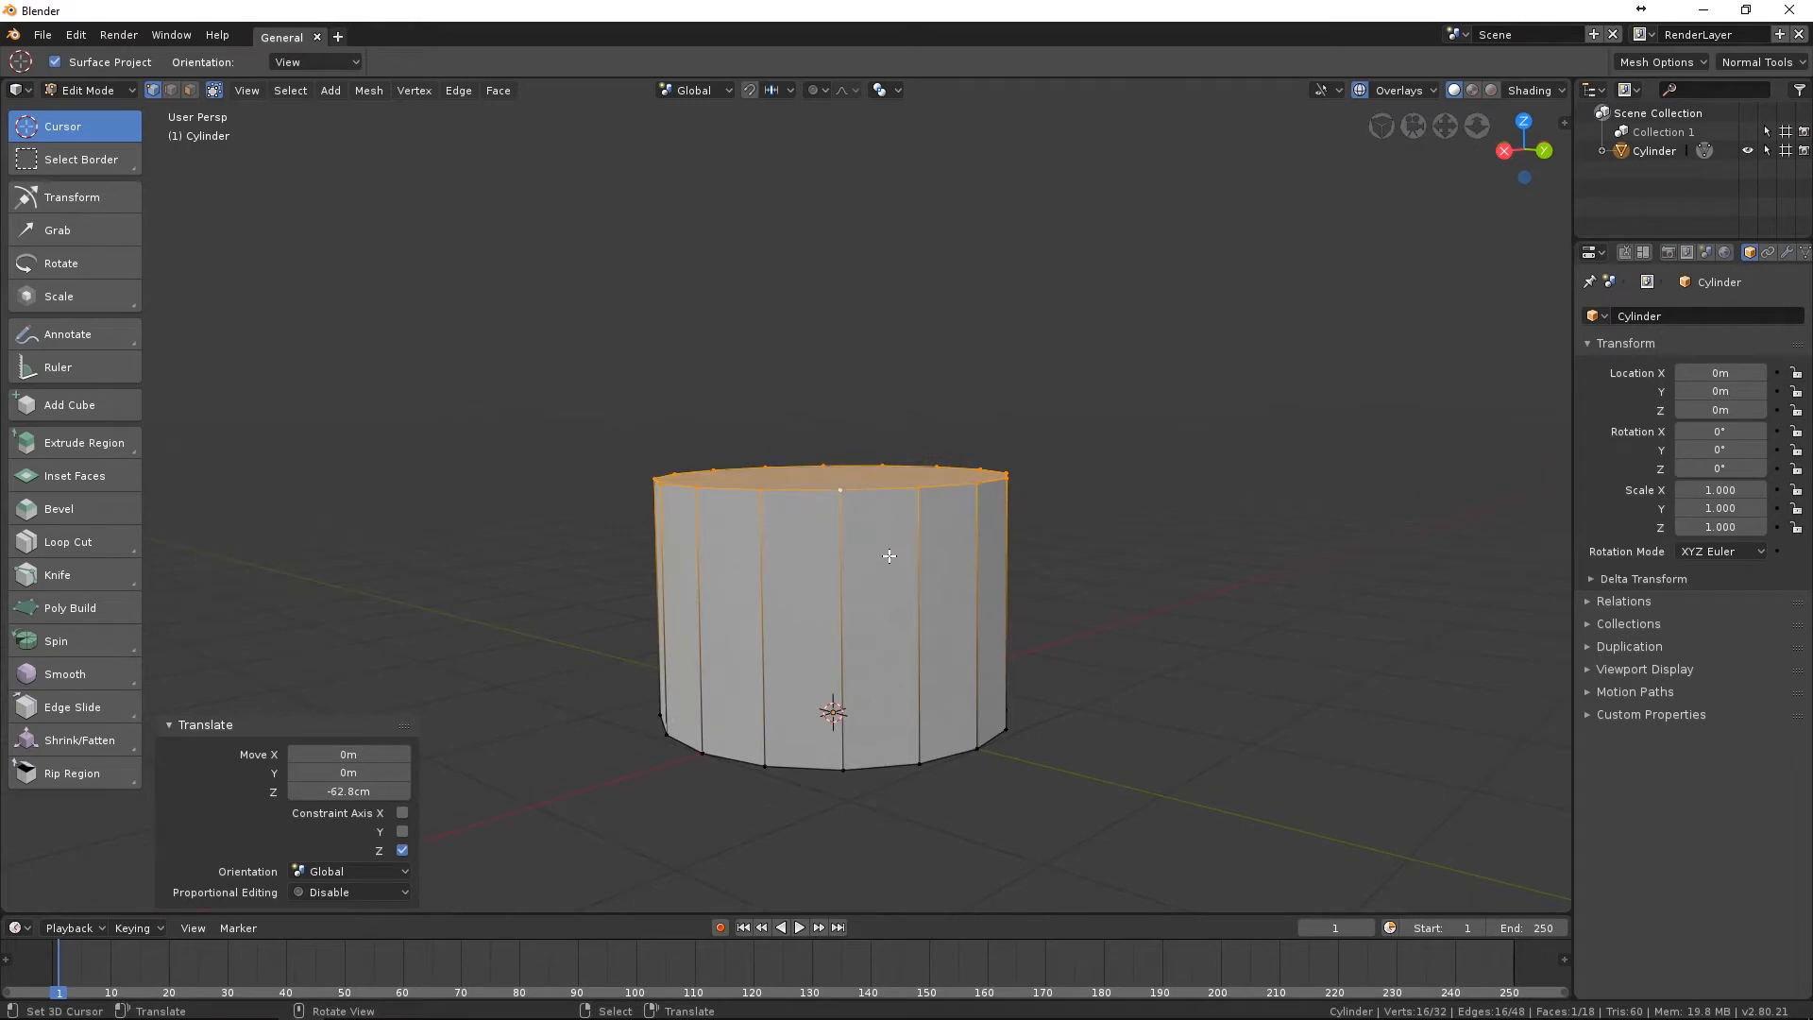
{"action": "key", "text": "ctrl+e"}
{"action": "key", "text": "ctrl+r"}
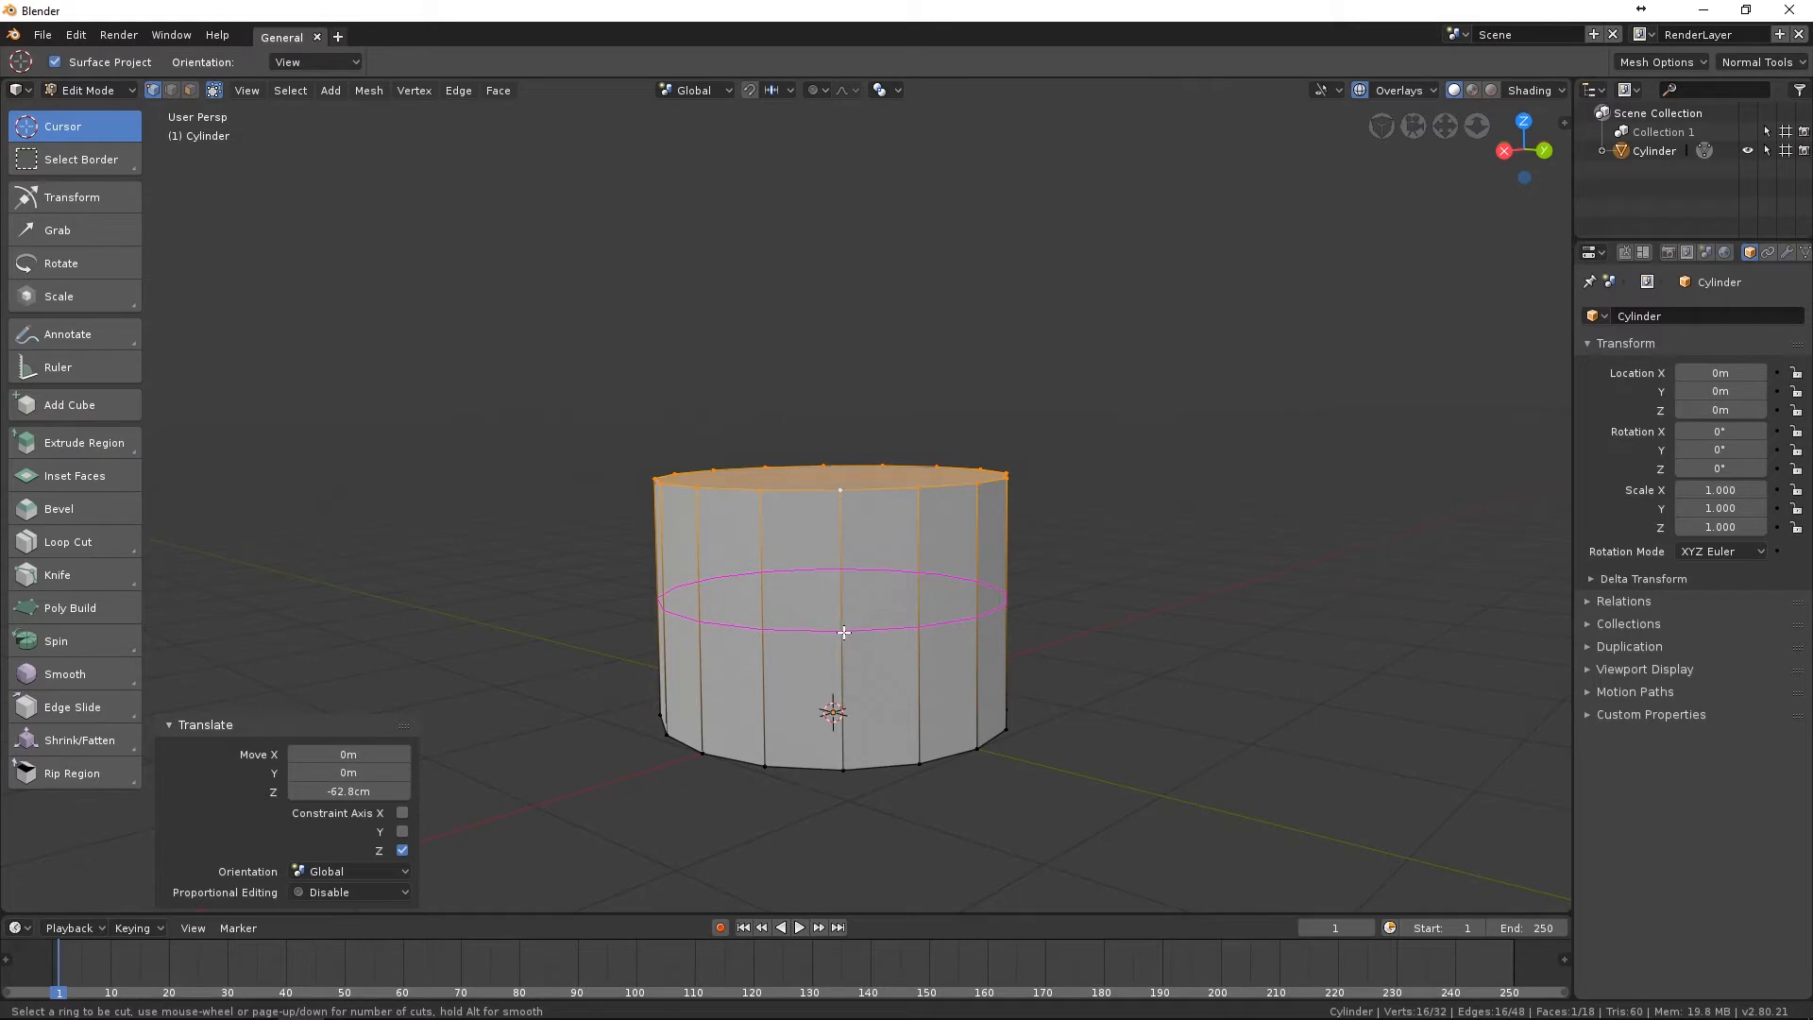
{"action": "left_click_drag", "start_coordinate": [842, 632], "coordinate": [863, 701]}
Scale the new edge loop near the cylinder's base outward to about 1.266.
{"action": "middle_click_drag", "start_coordinate": [863, 701], "coordinate": [831, 582]}
{"action": "key", "text": "s"}
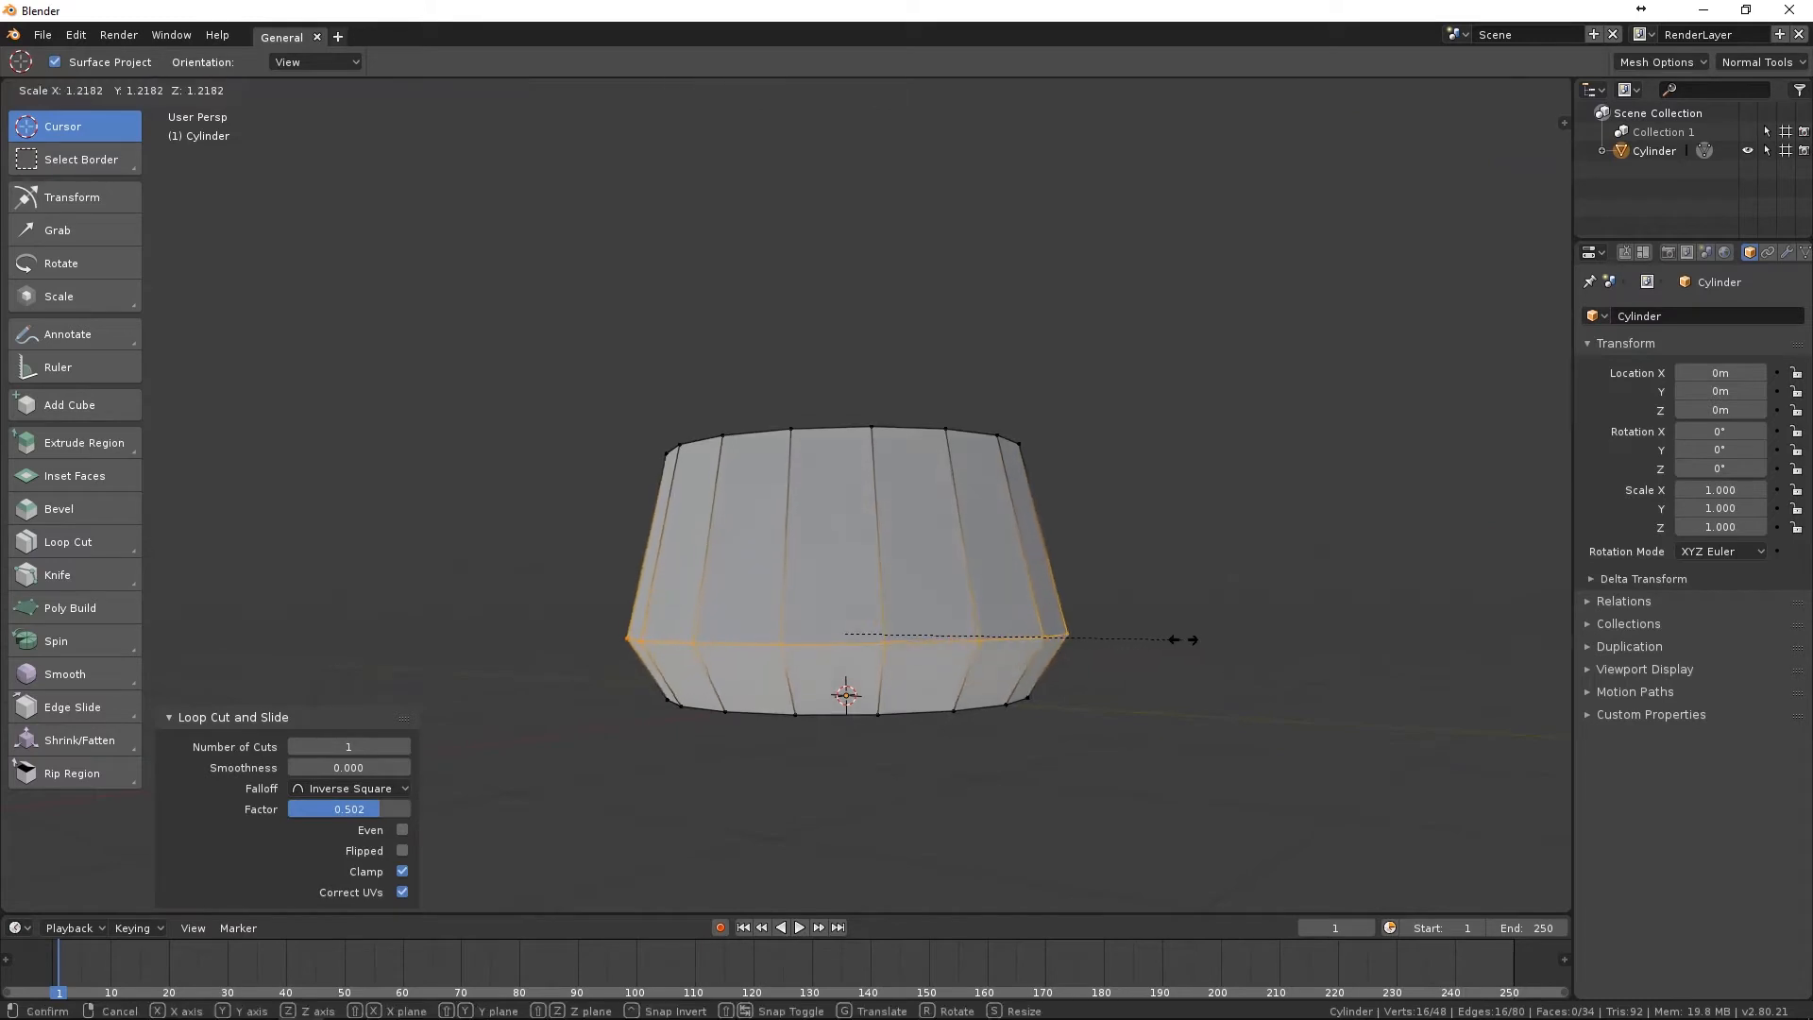
{"action": "left_click", "coordinate": [1200, 638]}
{"action": "middle_click_drag", "start_coordinate": [858, 567], "coordinate": [961, 600]}
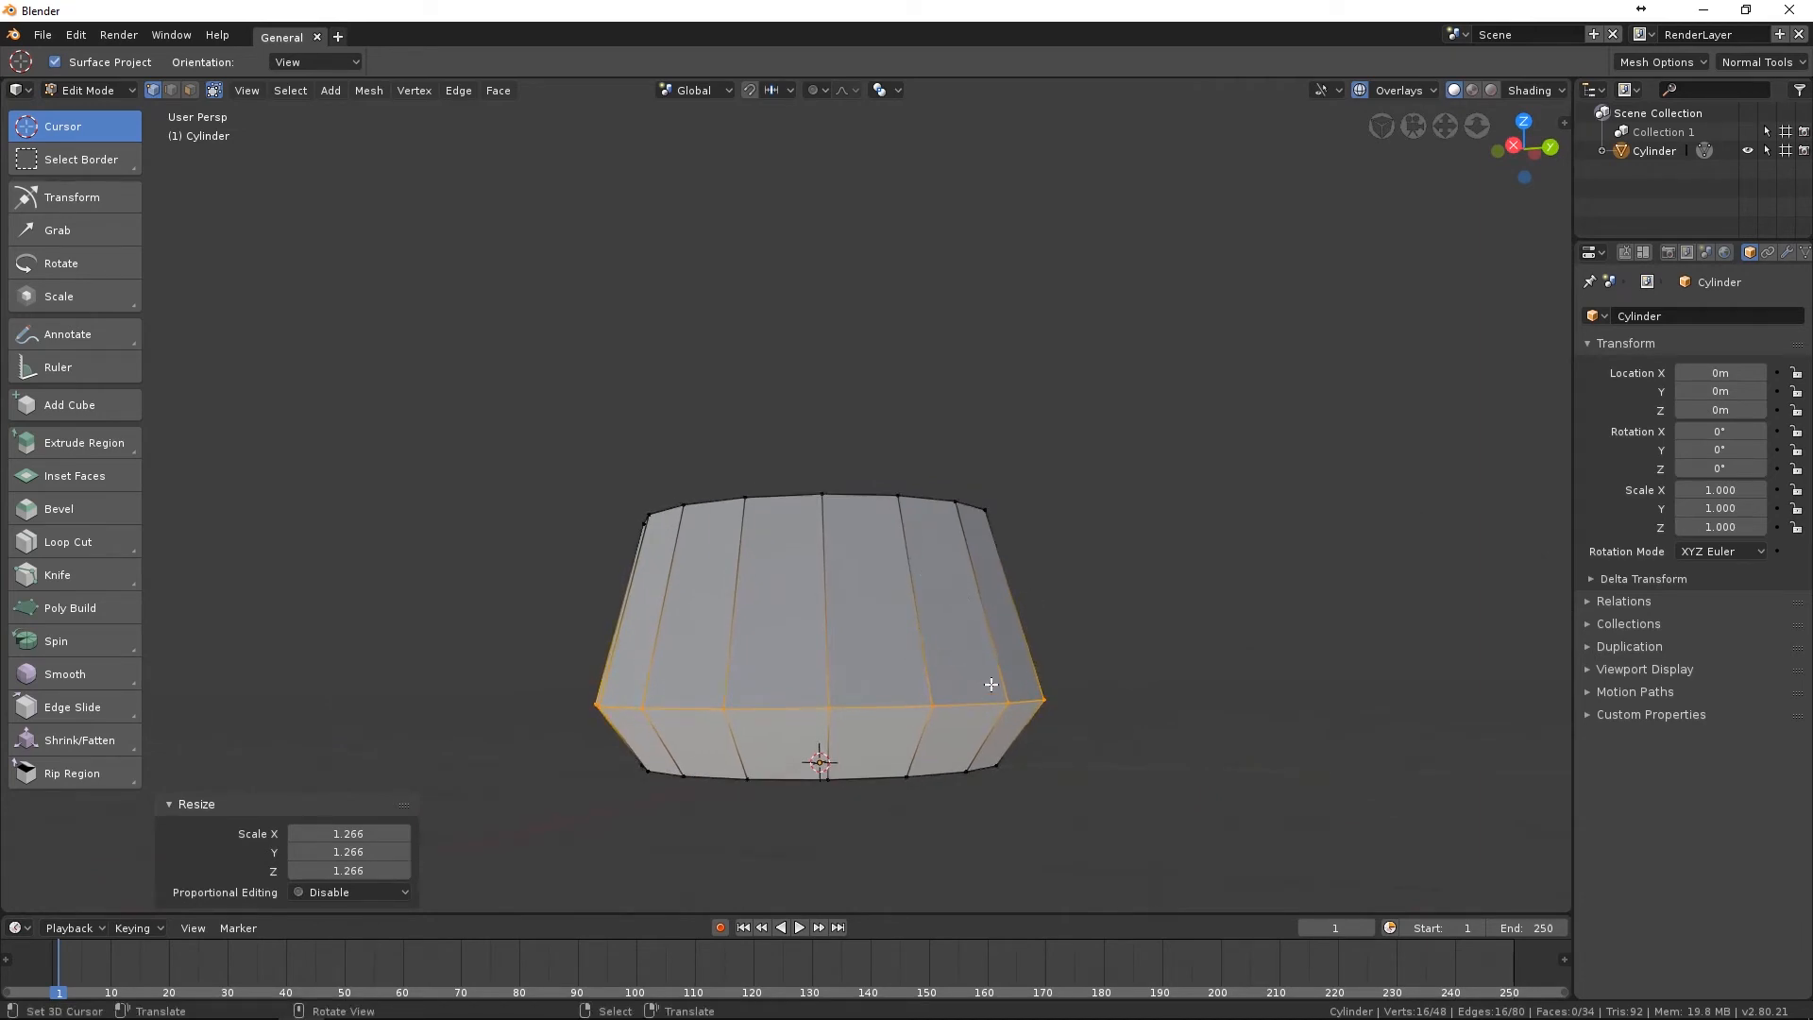
Add a loop cut above the widest ring, slide it down by a factor of about 0.619, and scale it slightly outward.
{"action": "key", "text": "ctrl+r"}
{"action": "left_click", "coordinate": [1002, 597]}
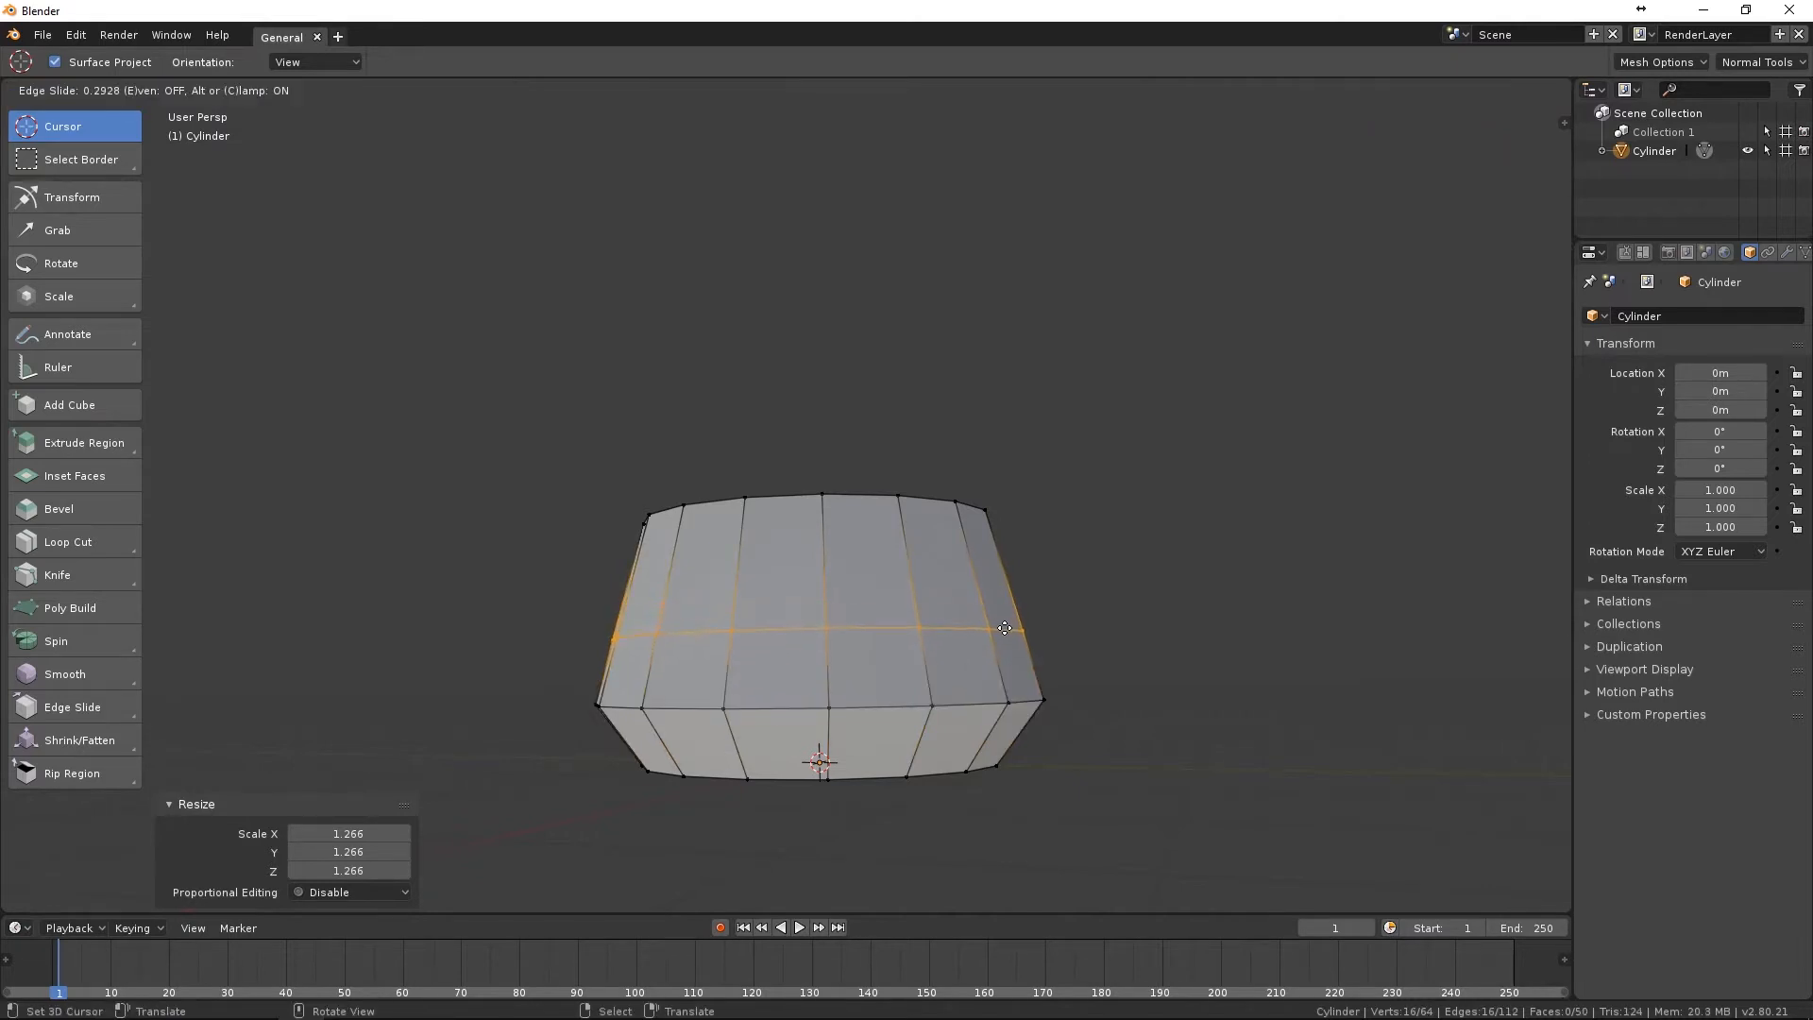
{"action": "left_click", "coordinate": [1005, 660]}
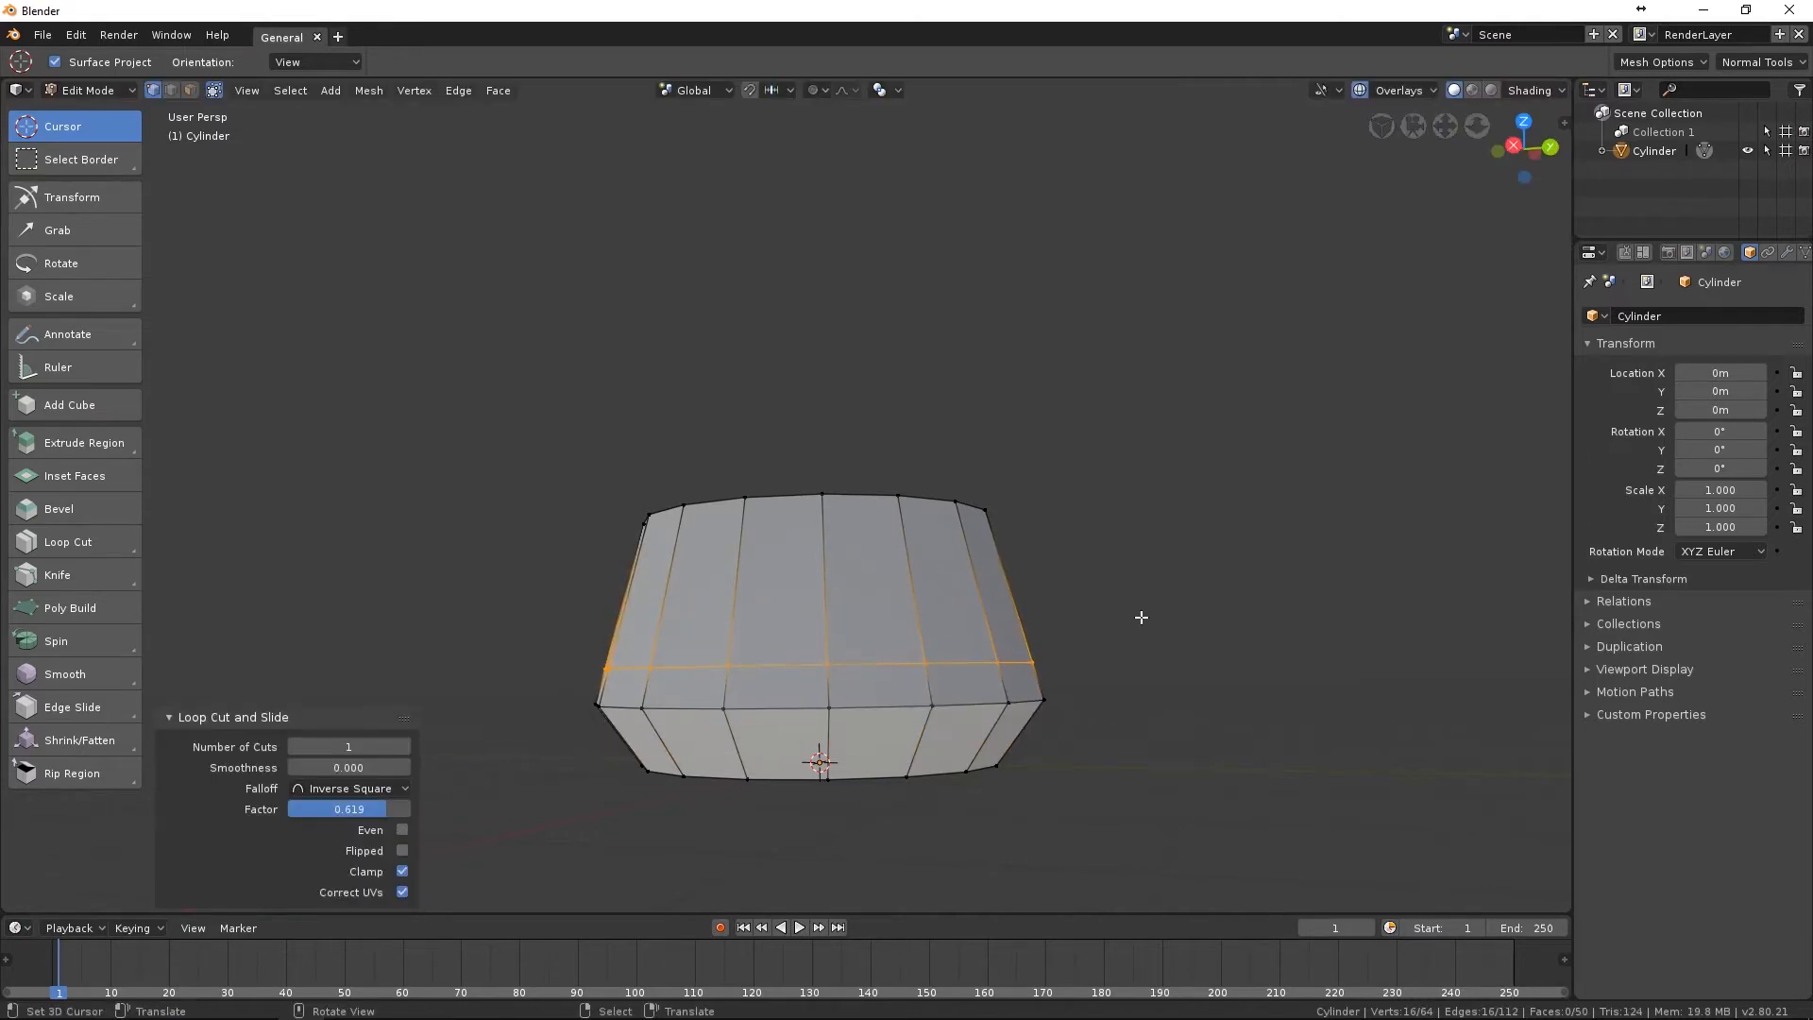
{"action": "key", "text": "s"}
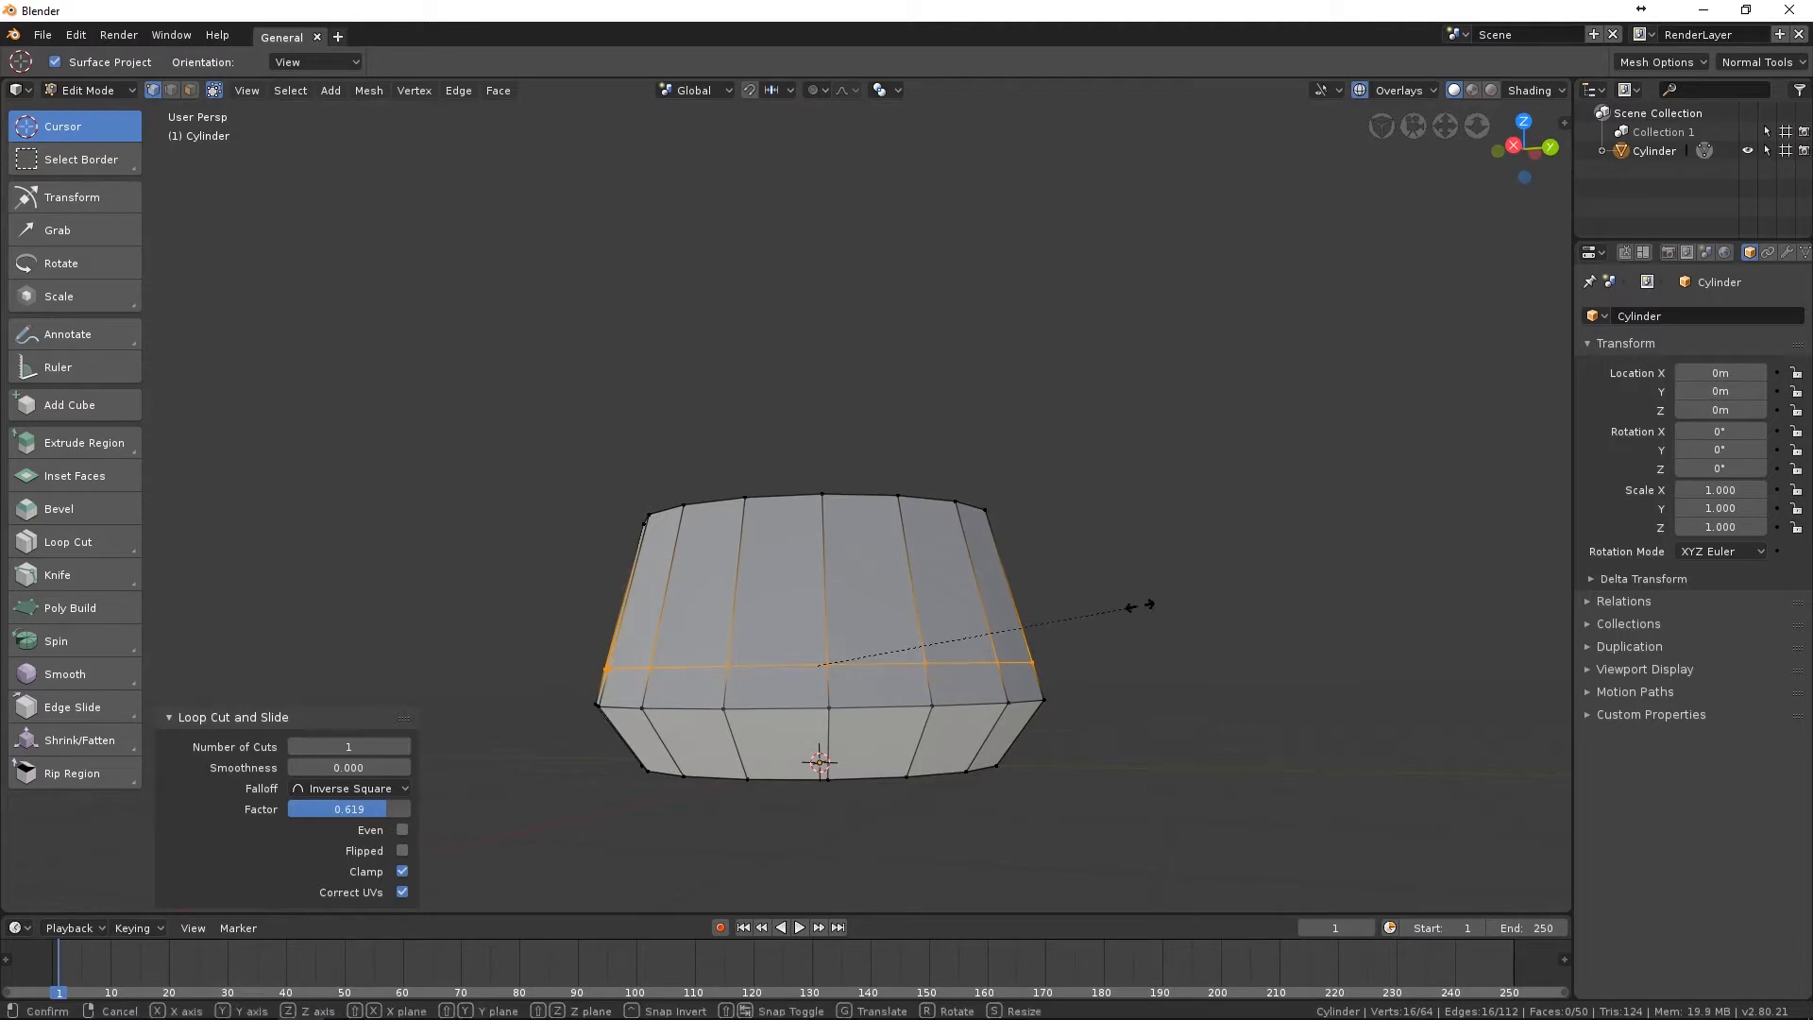
{"action": "left_click", "coordinate": [1150, 604]}
Add a centred loop cut between the widest ring and the base, and scale it outward to about 1.033.
{"action": "key", "text": "ctrl+r"}
{"action": "left_click", "coordinate": [1017, 738]}
{"action": "right_click", "coordinate": [1020, 737]}
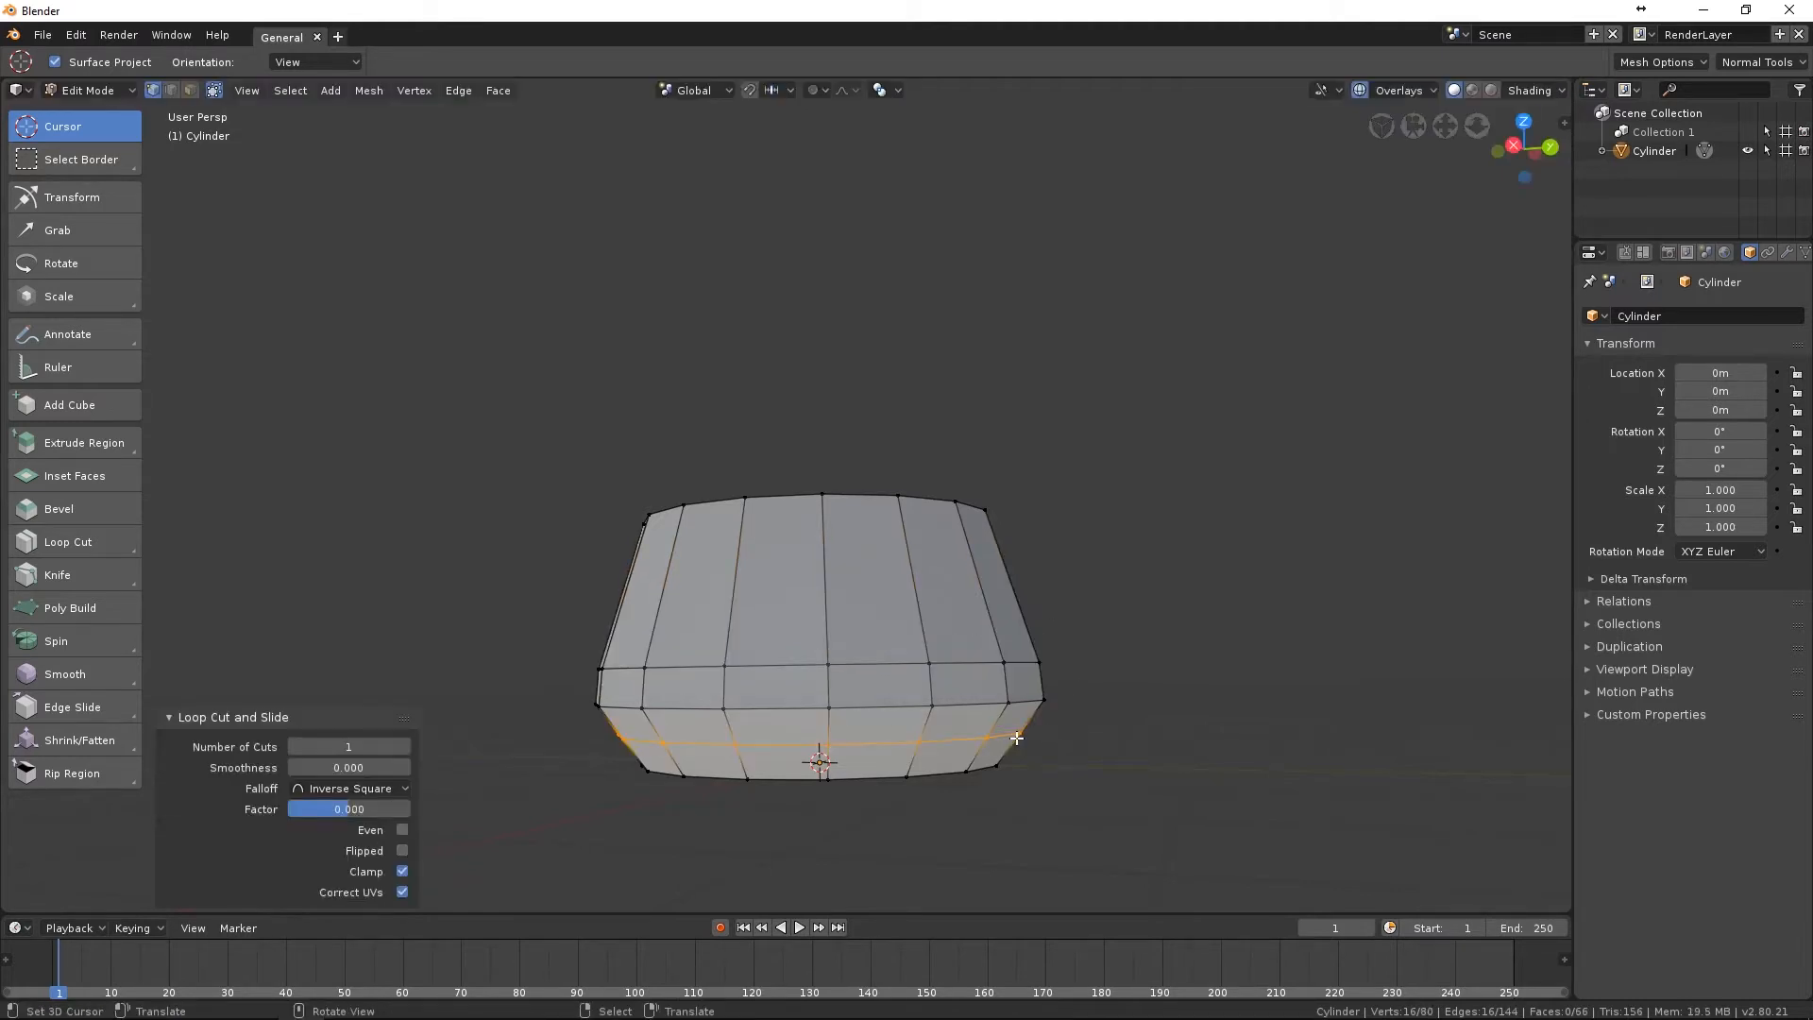
{"action": "key", "text": "s"}
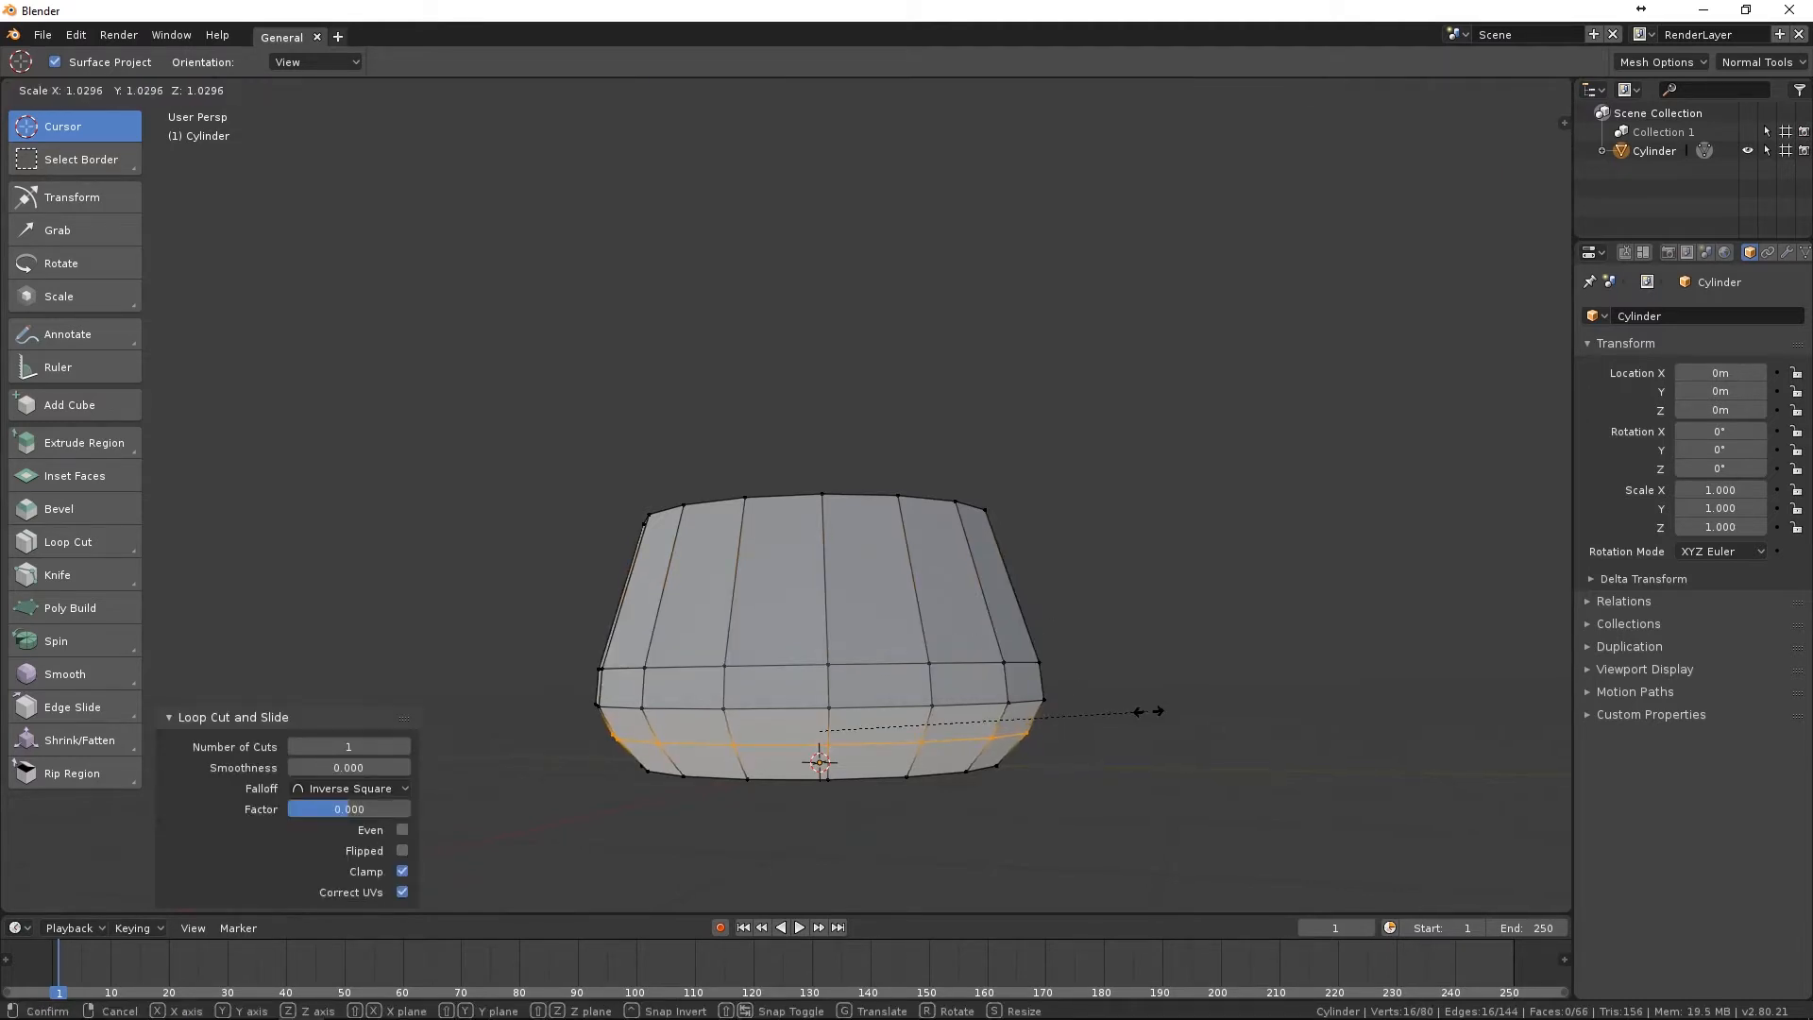
{"action": "left_click", "coordinate": [1148, 711]}
{"action": "middle_click_drag", "start_coordinate": [991, 615], "coordinate": [849, 583]}
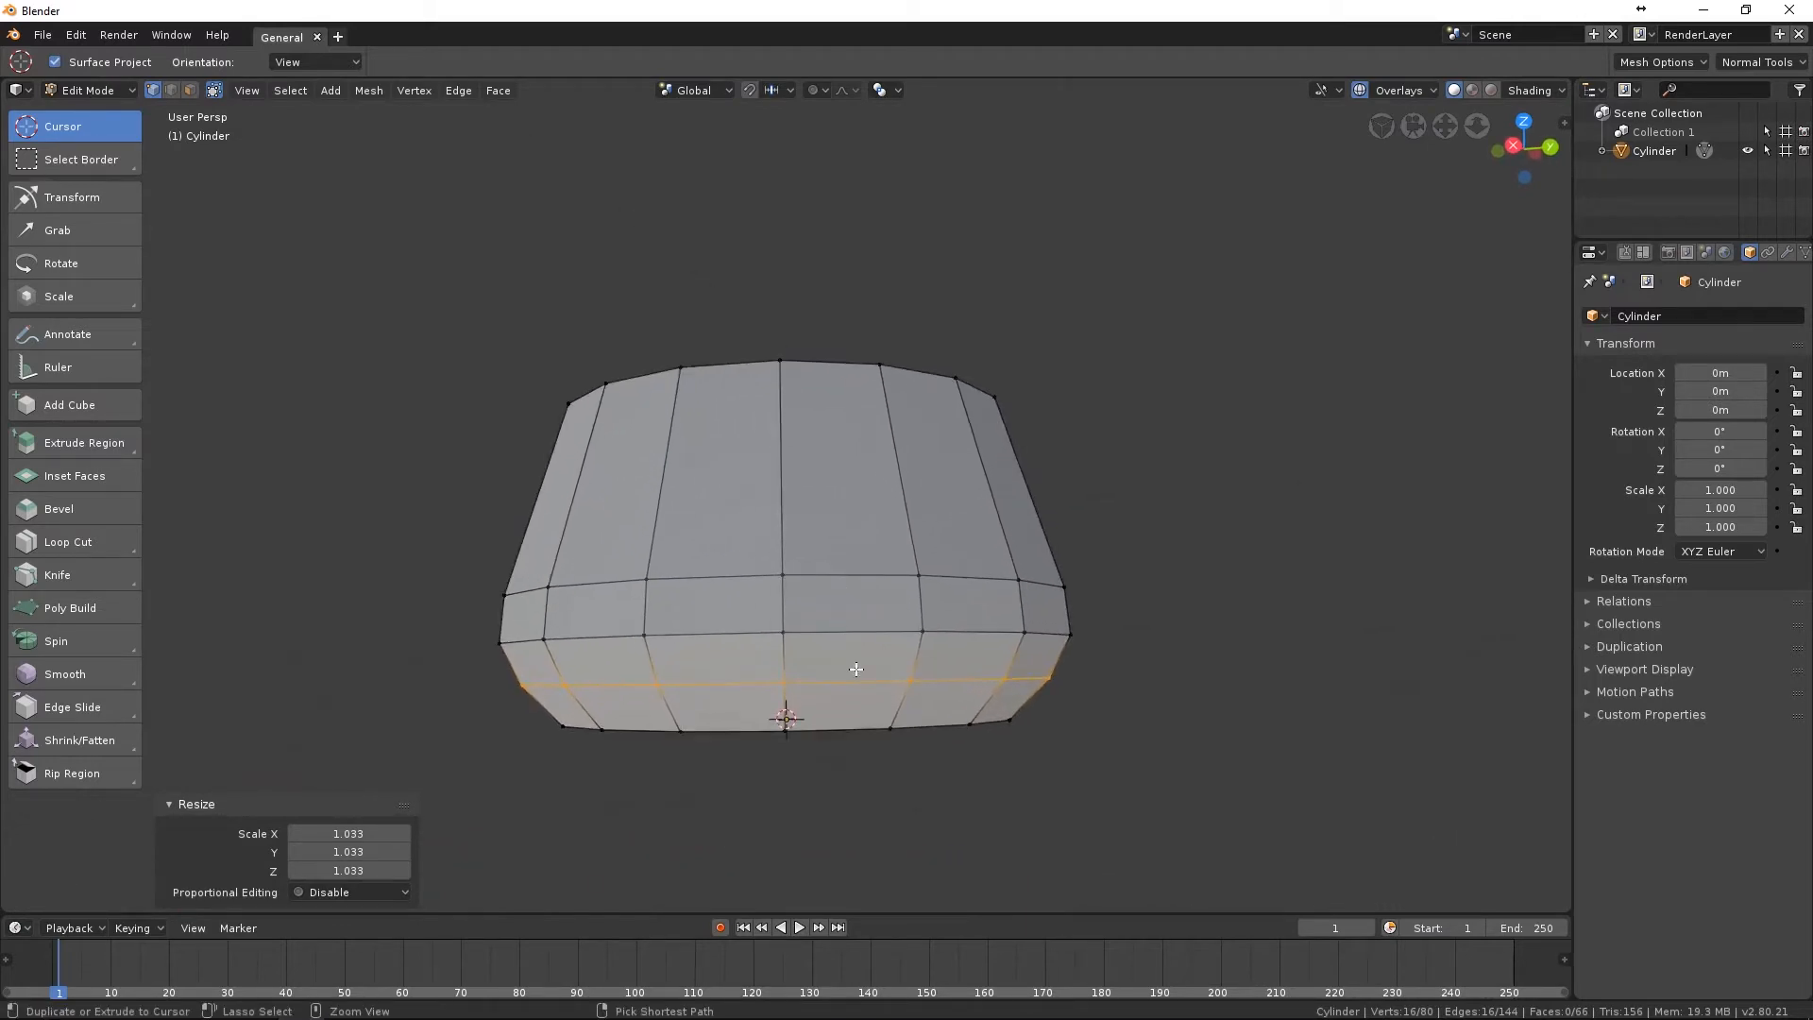
Add a loop cut just above the base with a slide factor of about 0.718, and scale the bottom ring to about 0.744.
{"action": "key", "text": "ctrl+r"}
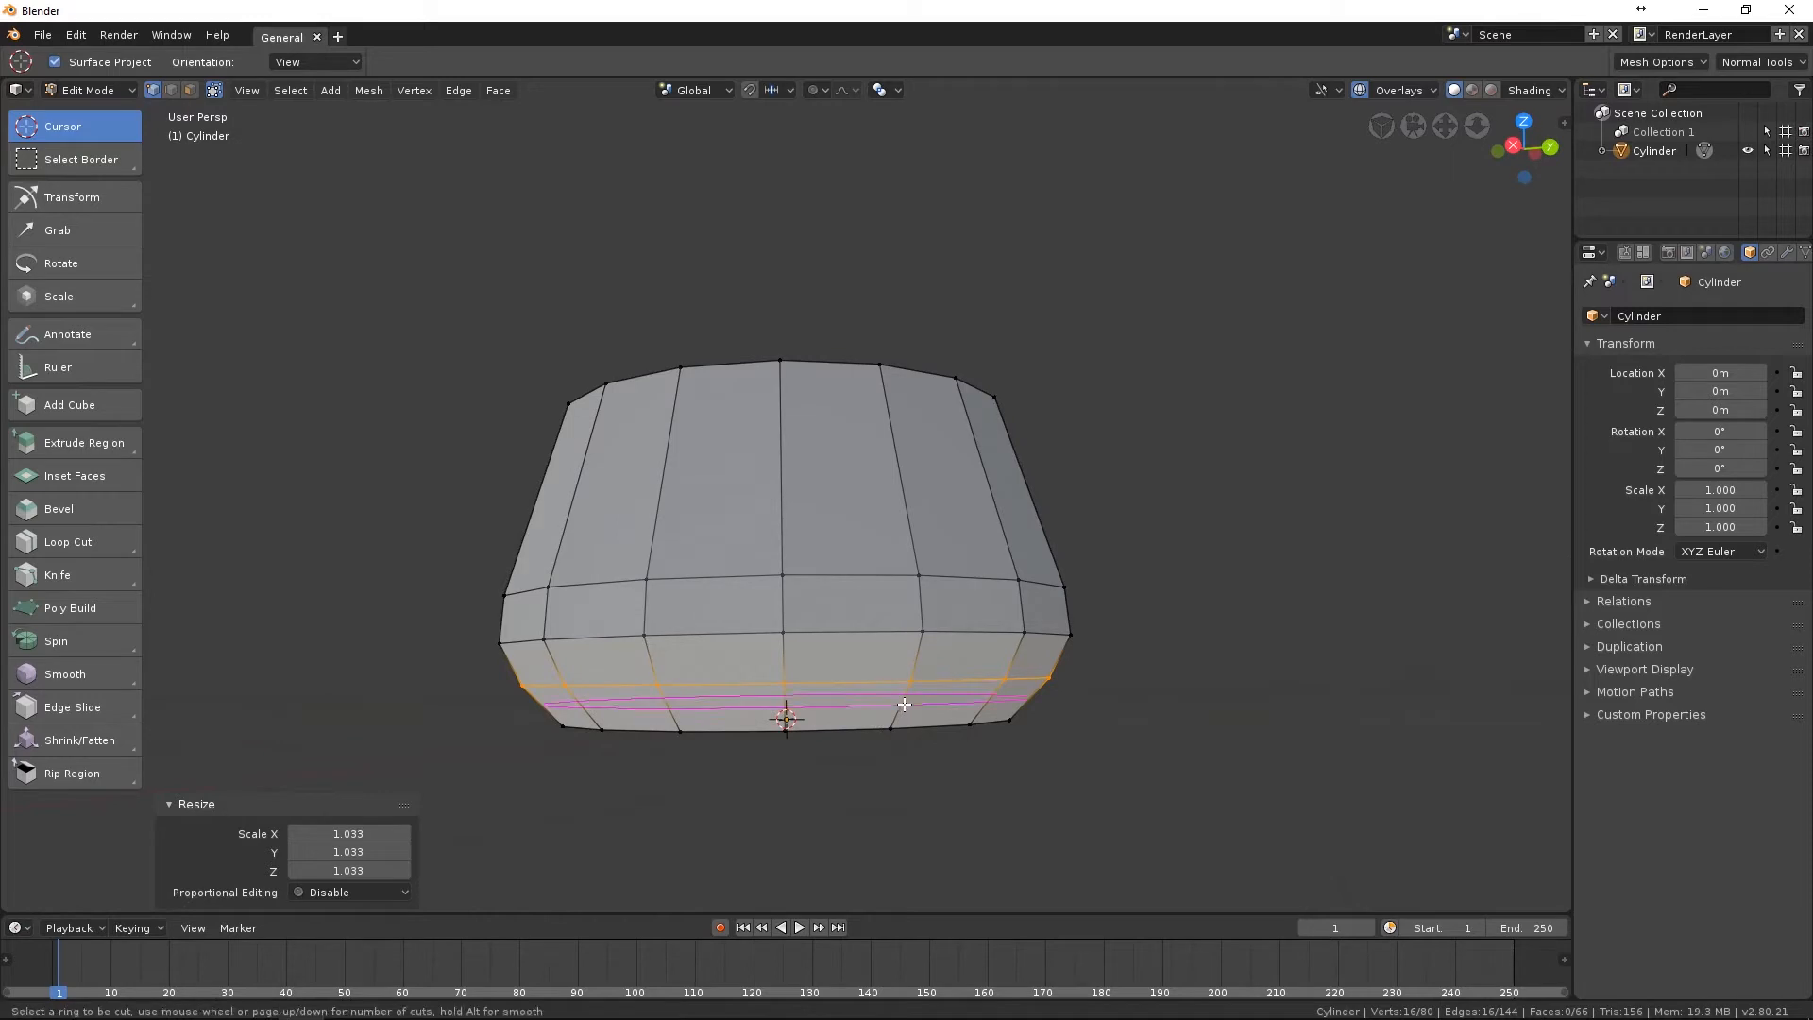
{"action": "left_click", "coordinate": [895, 718]}
{"action": "left_click", "coordinate": [903, 723]}
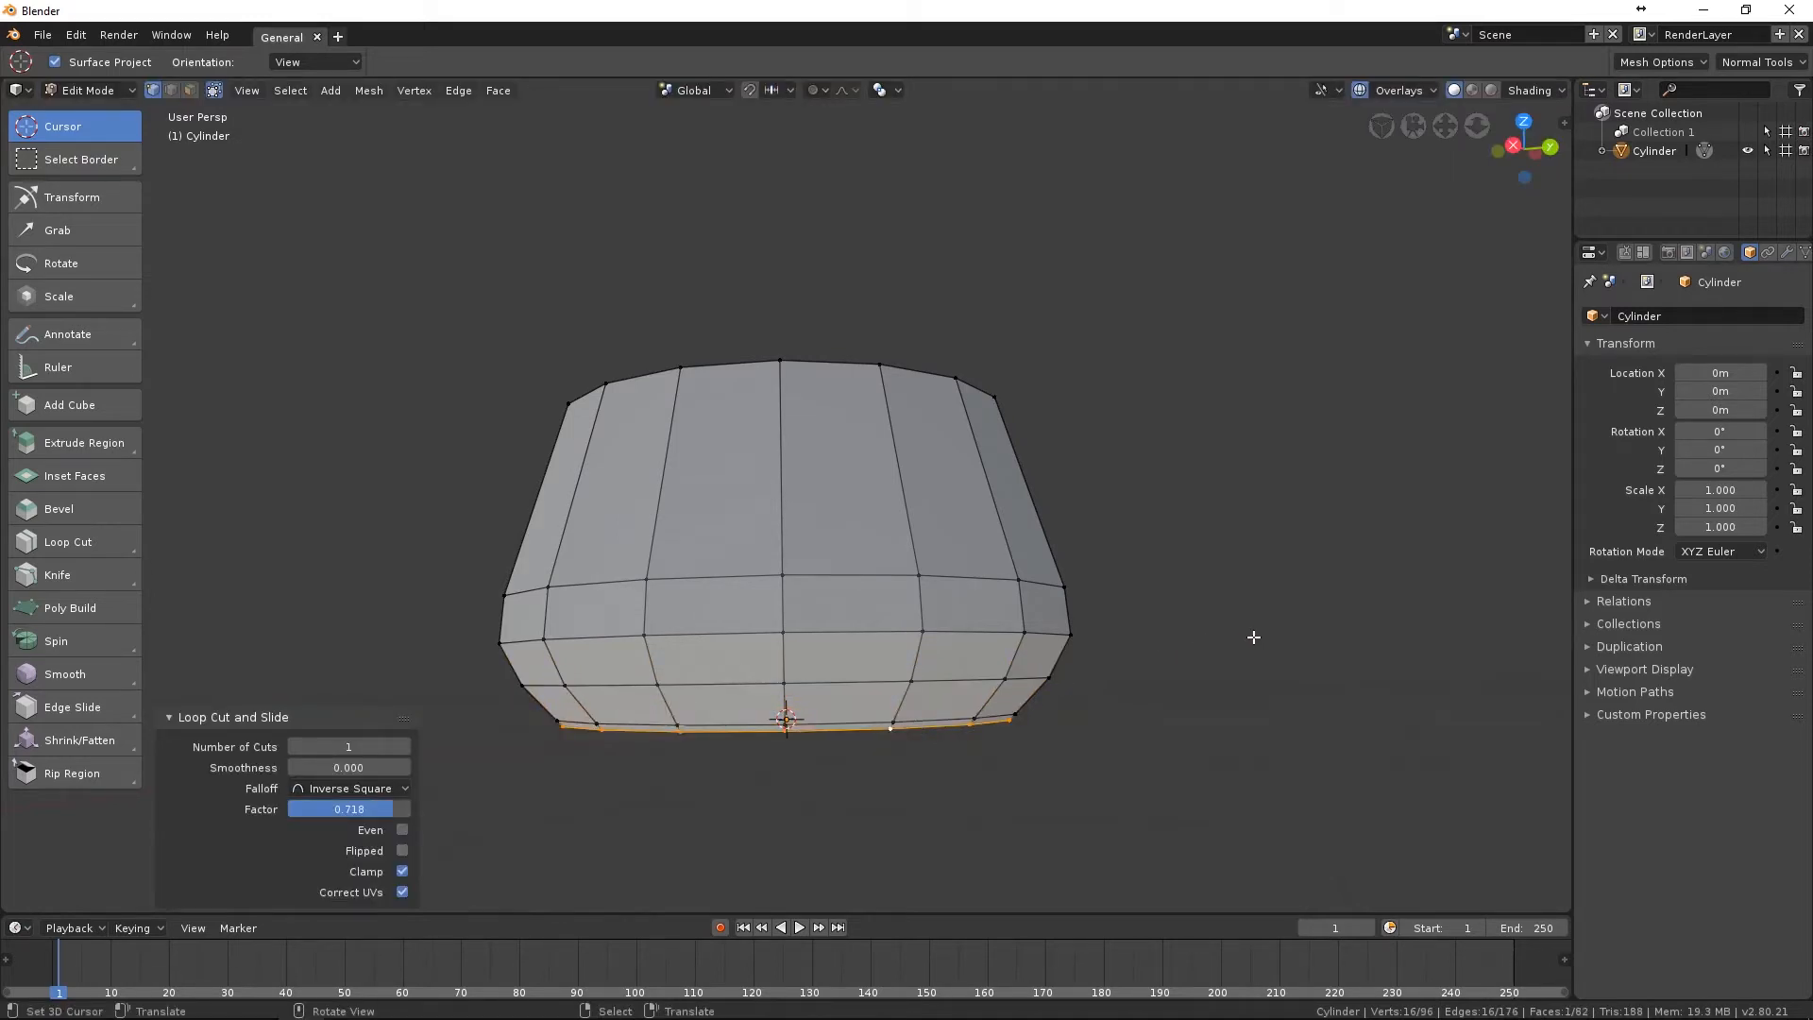
{"action": "middle_click_drag", "start_coordinate": [1354, 612], "coordinate": [1346, 524]}
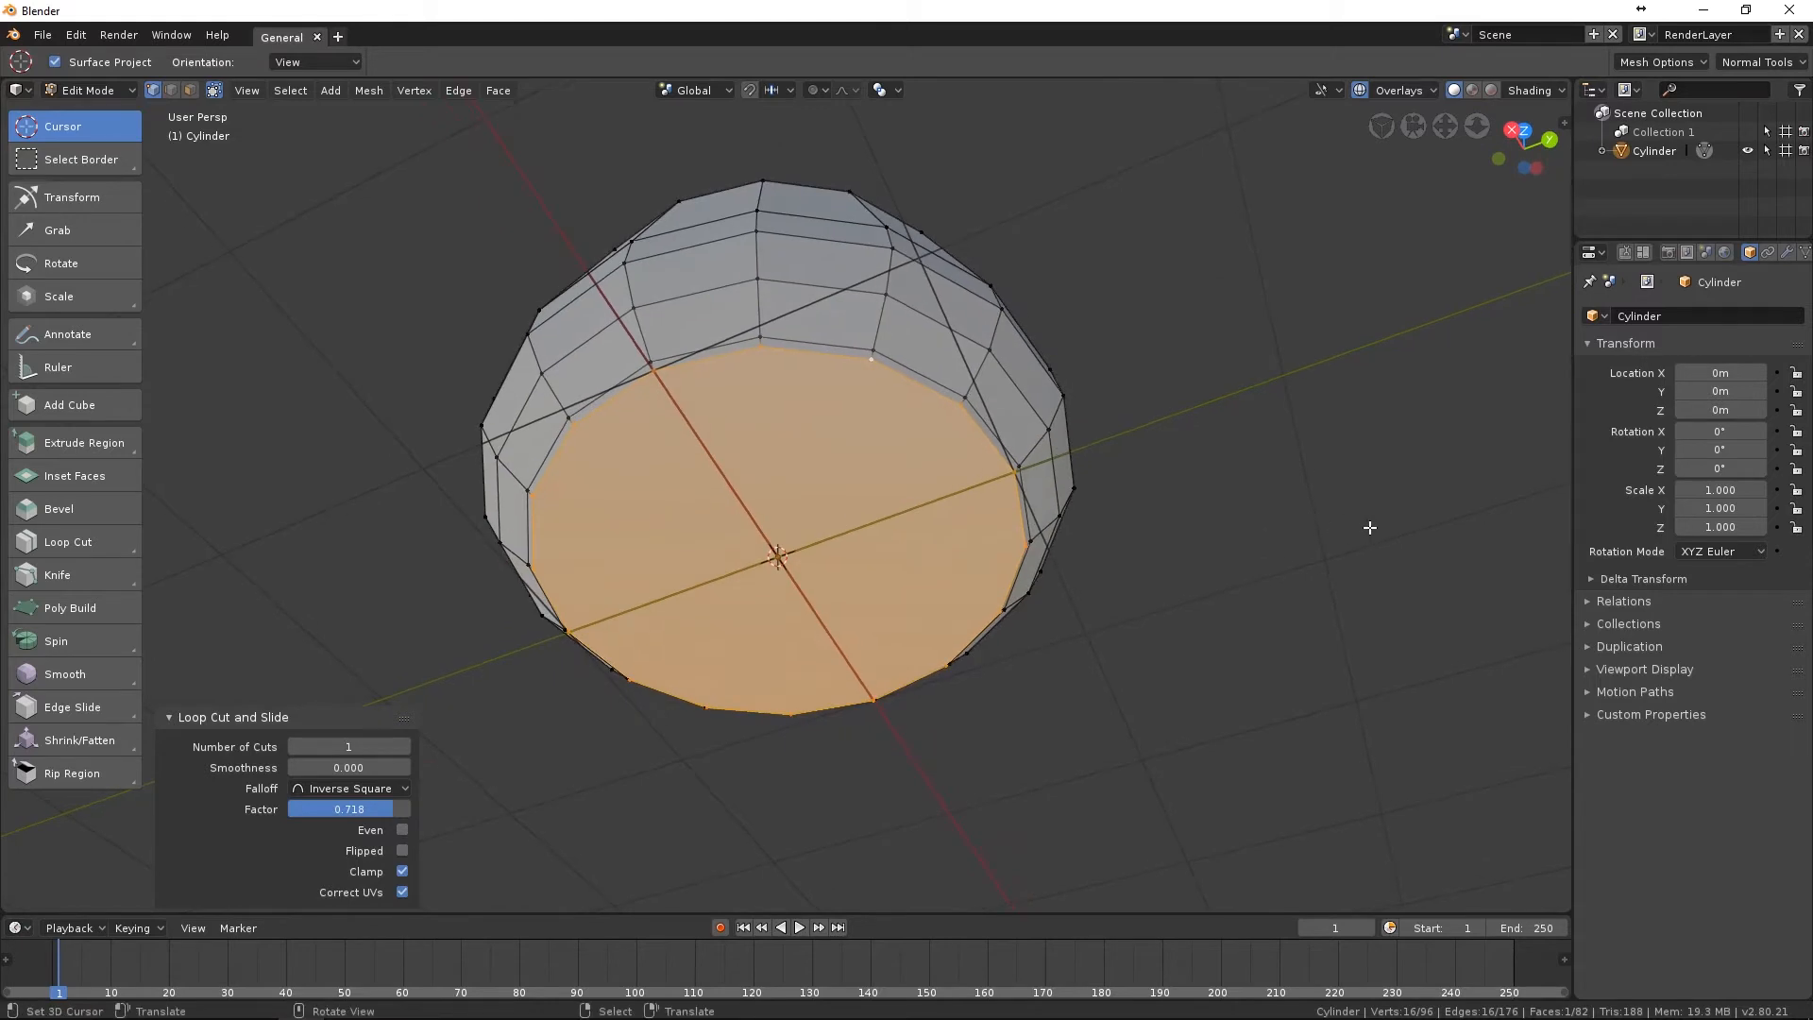
{"action": "key", "text": "s"}
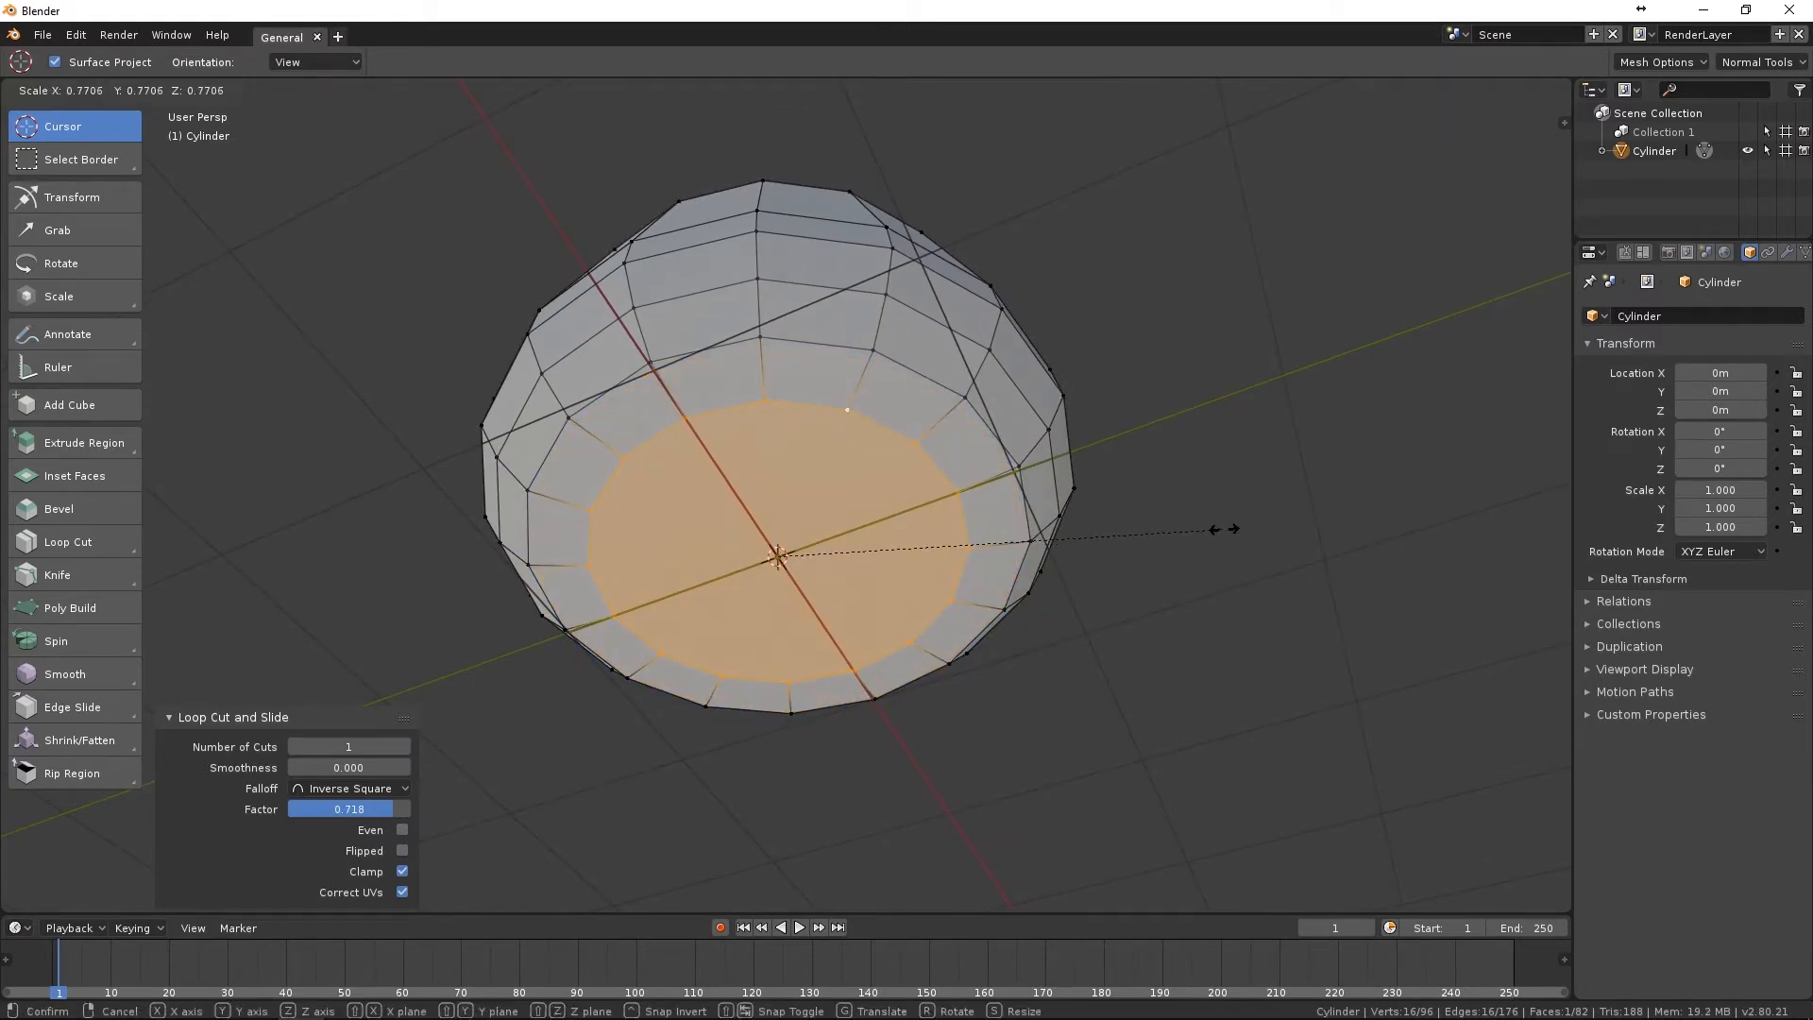
{"action": "left_click", "coordinate": [1214, 532]}
Select the edge loop just outside the bottom ring and move it up about 7.74 cm along the Z axis.
{"action": "middle_click_drag", "start_coordinate": [882, 526], "coordinate": [858, 583]}
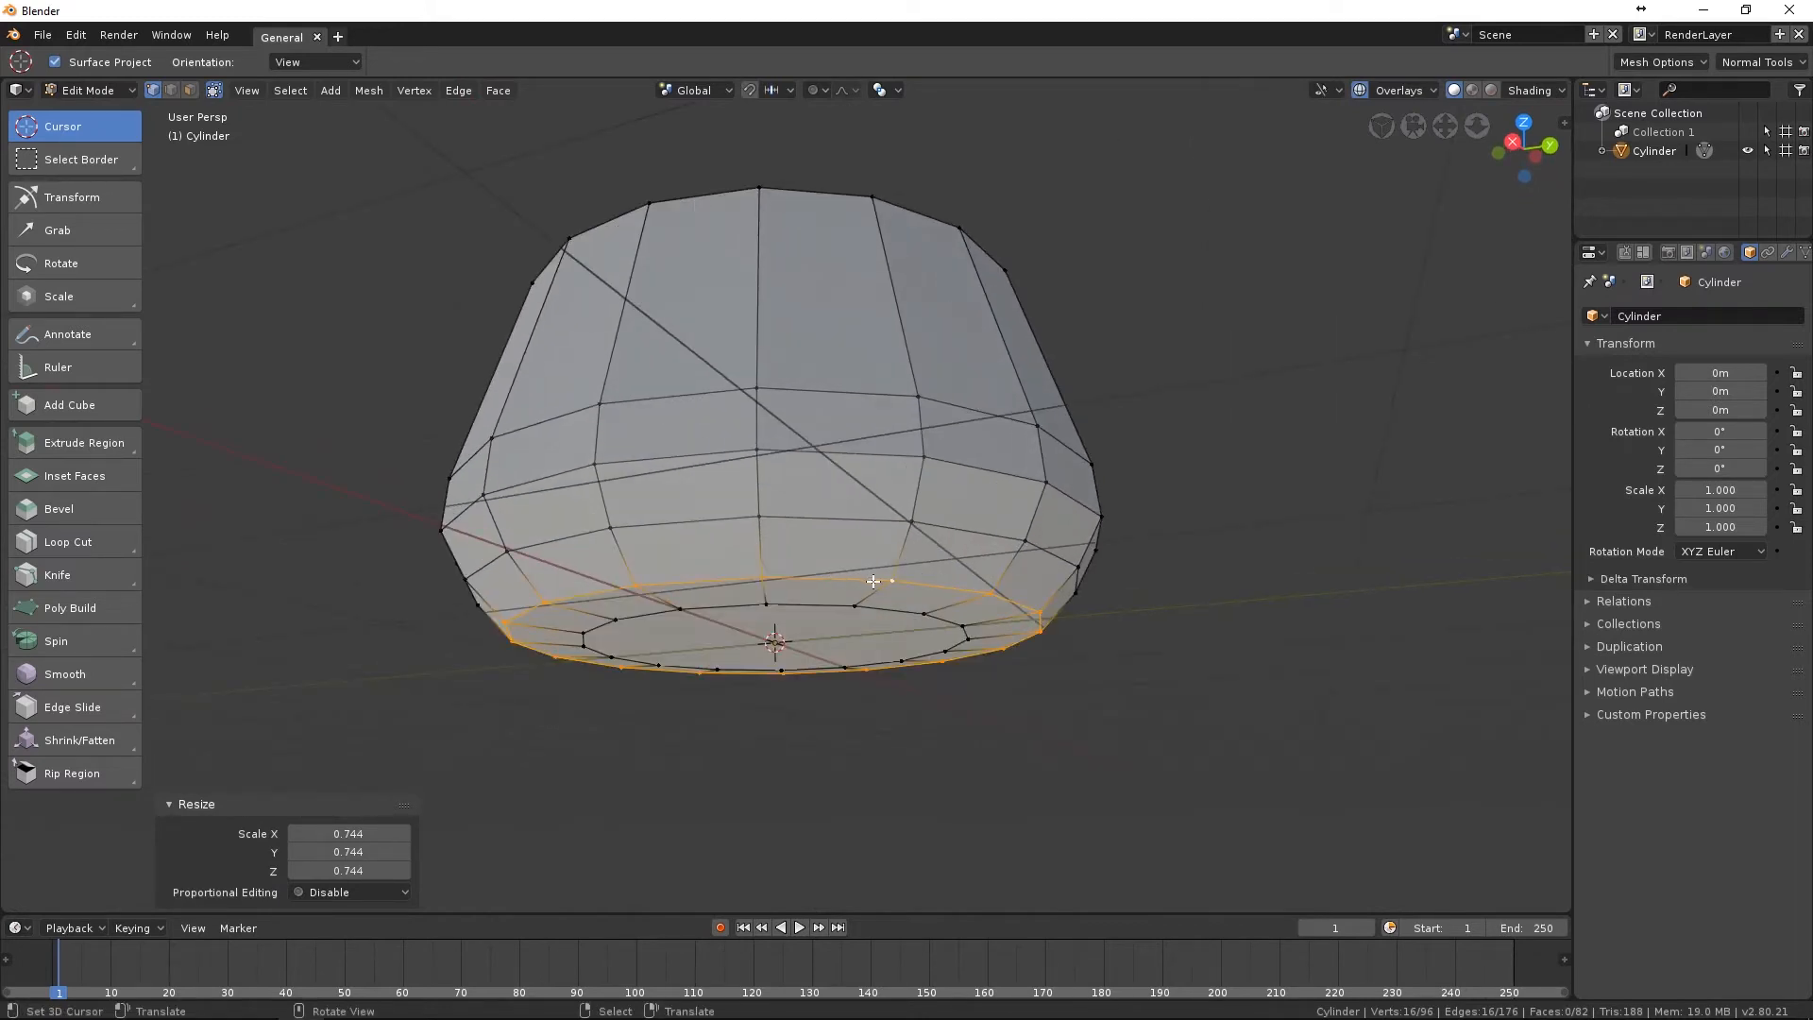
{"action": "key", "text": "g"}
{"action": "key", "text": "z"}
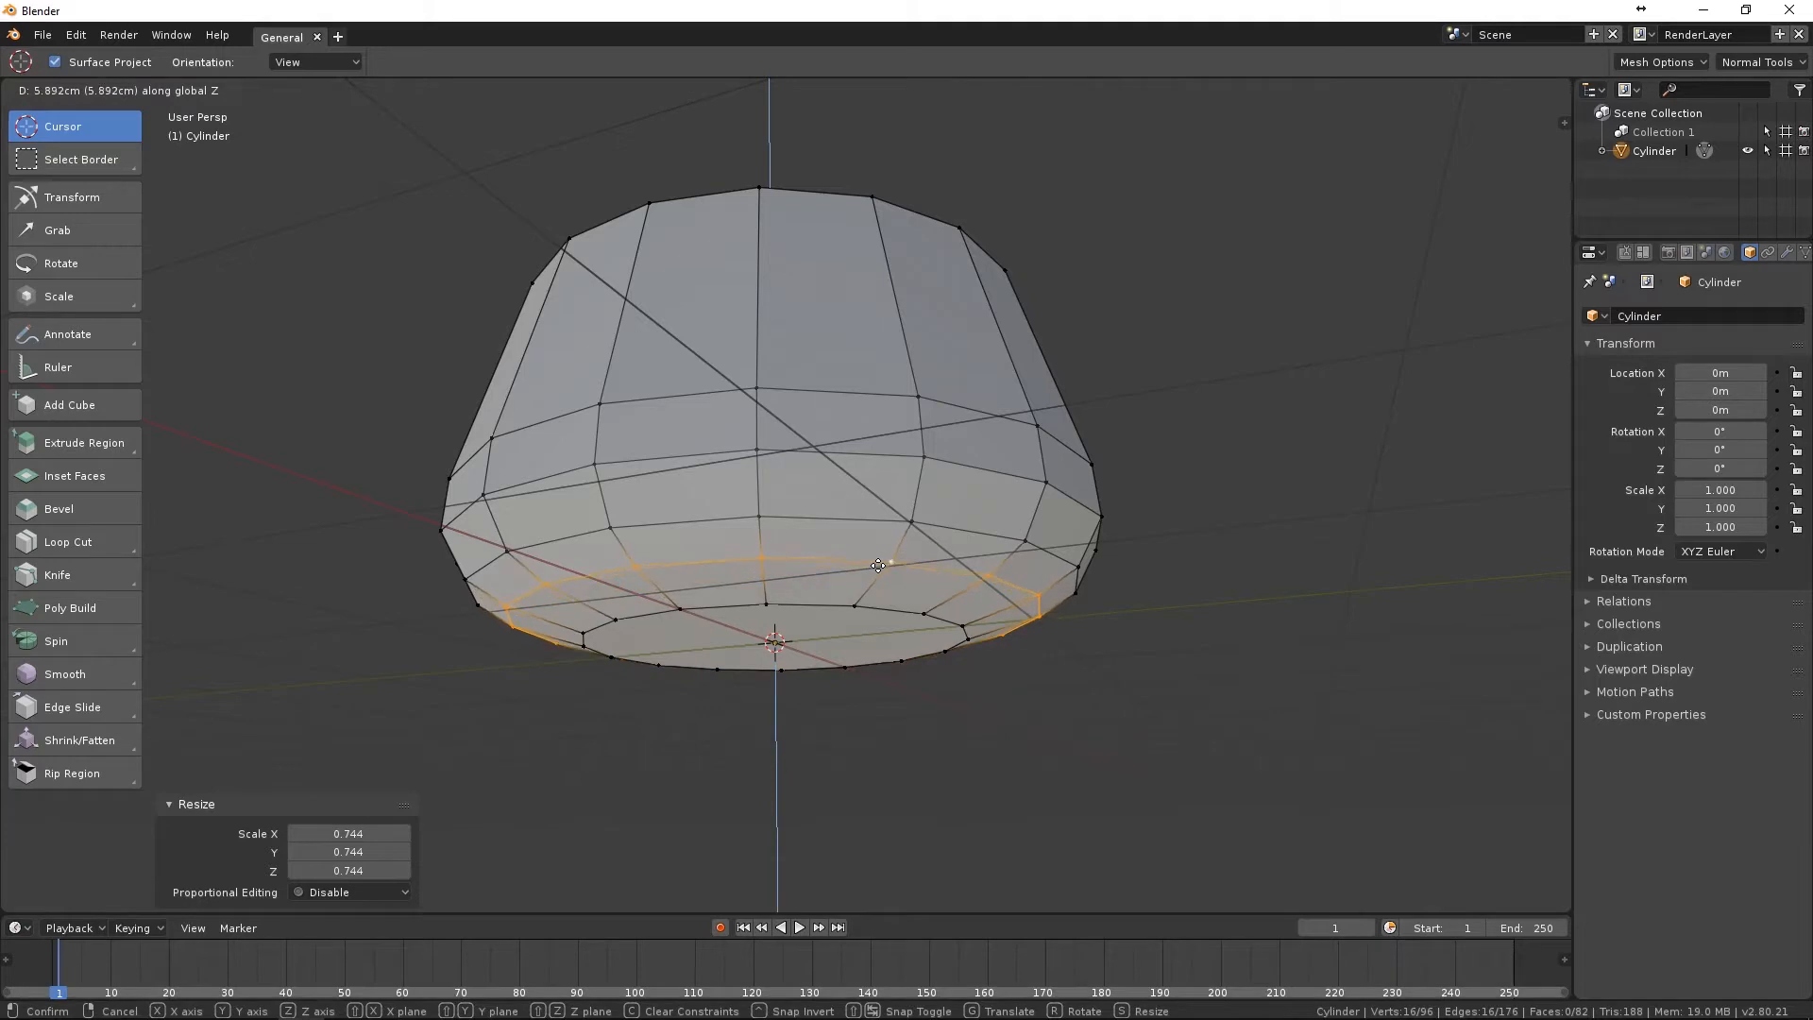
{"action": "left_click", "coordinate": [962, 575]}
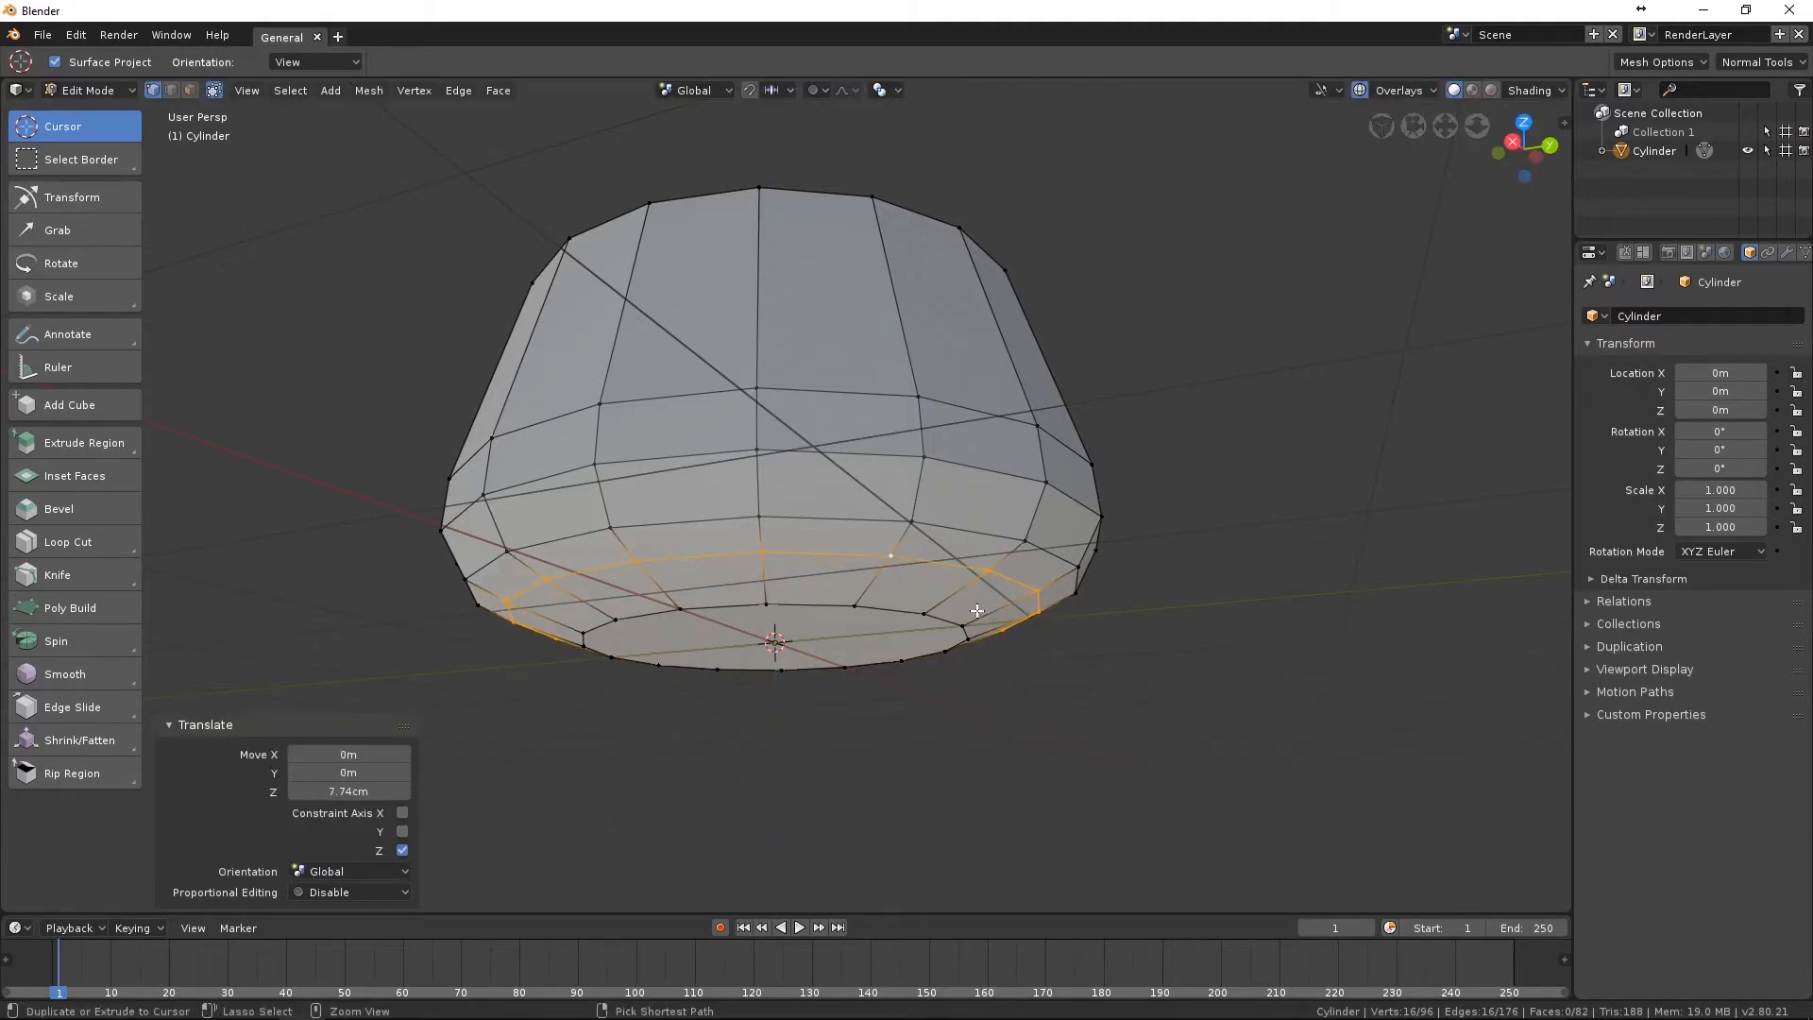
Add a centred loop cut between the raised edge loop and the bottom ring, and scale it inward.
{"action": "key", "text": "ctrl+r"}
{"action": "left_click", "coordinate": [965, 601]}
{"action": "right_click", "coordinate": [982, 599]}
{"action": "scroll", "coordinate": [1187, 608], "scroll_direction": "up", "scroll_amount": 2}
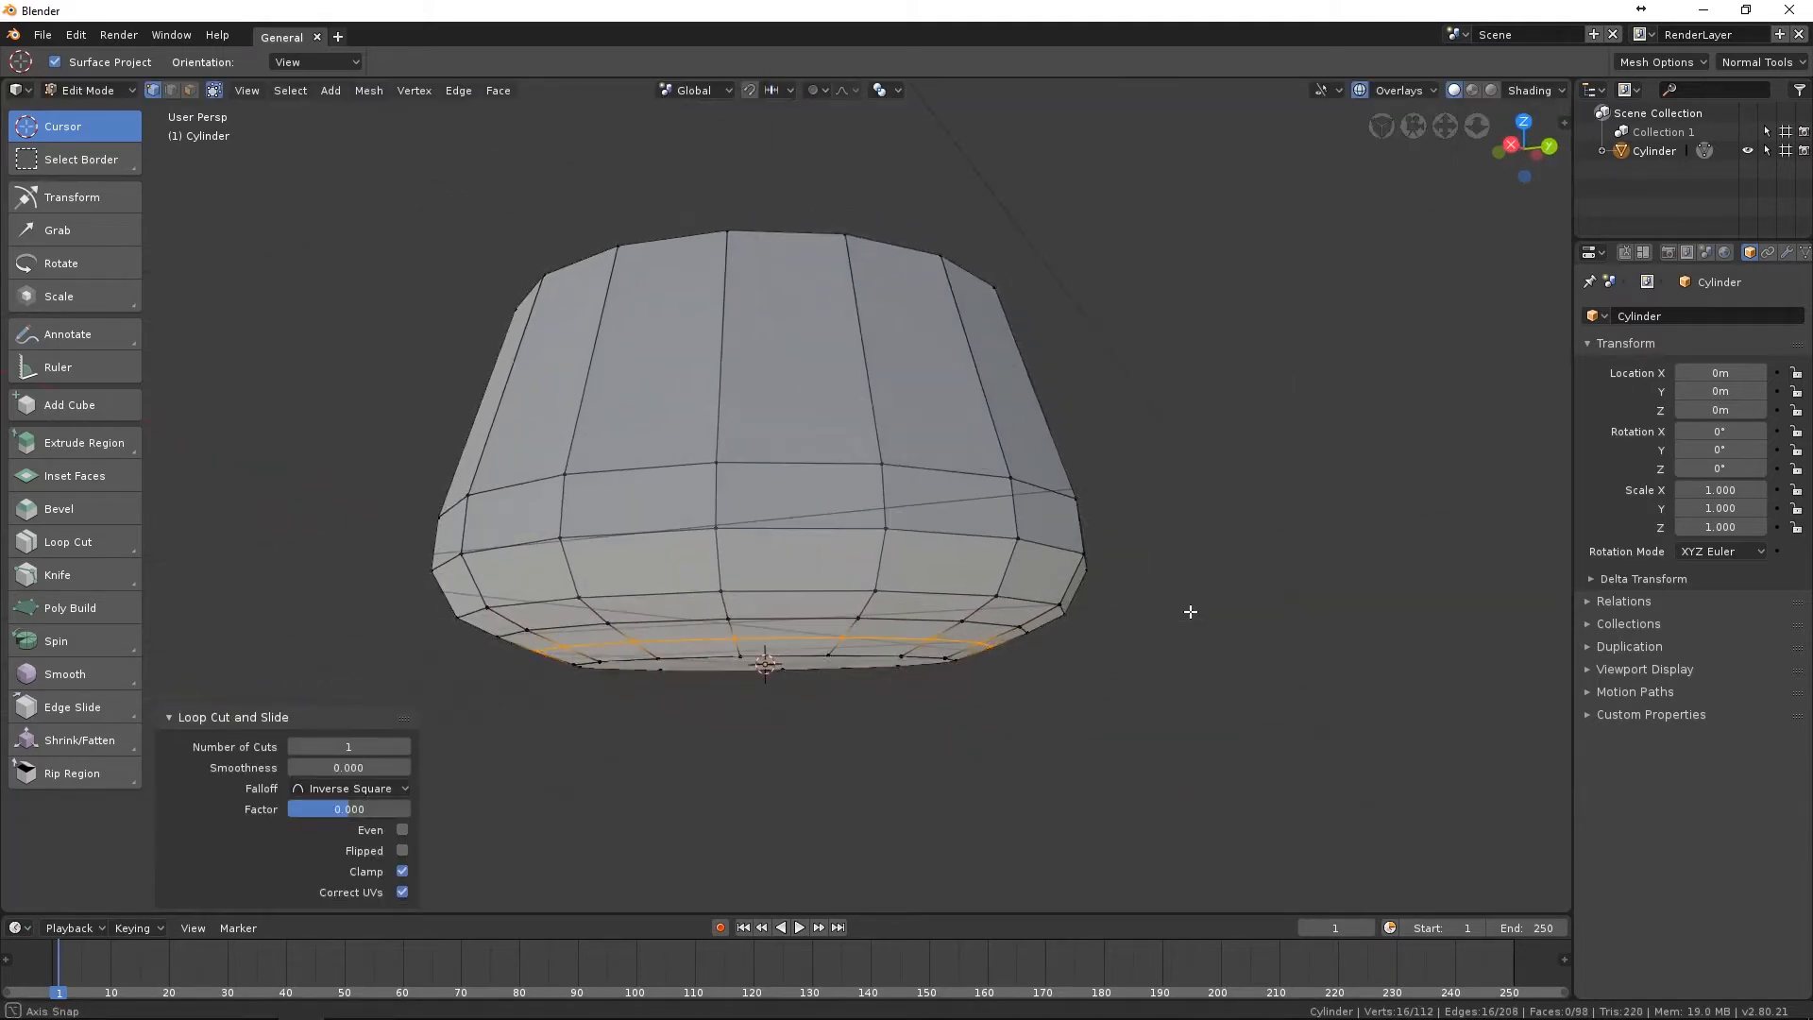
{"action": "middle_click_drag", "start_coordinate": [1195, 578], "coordinate": [1272, 558]}
{"action": "key", "text": "s"}
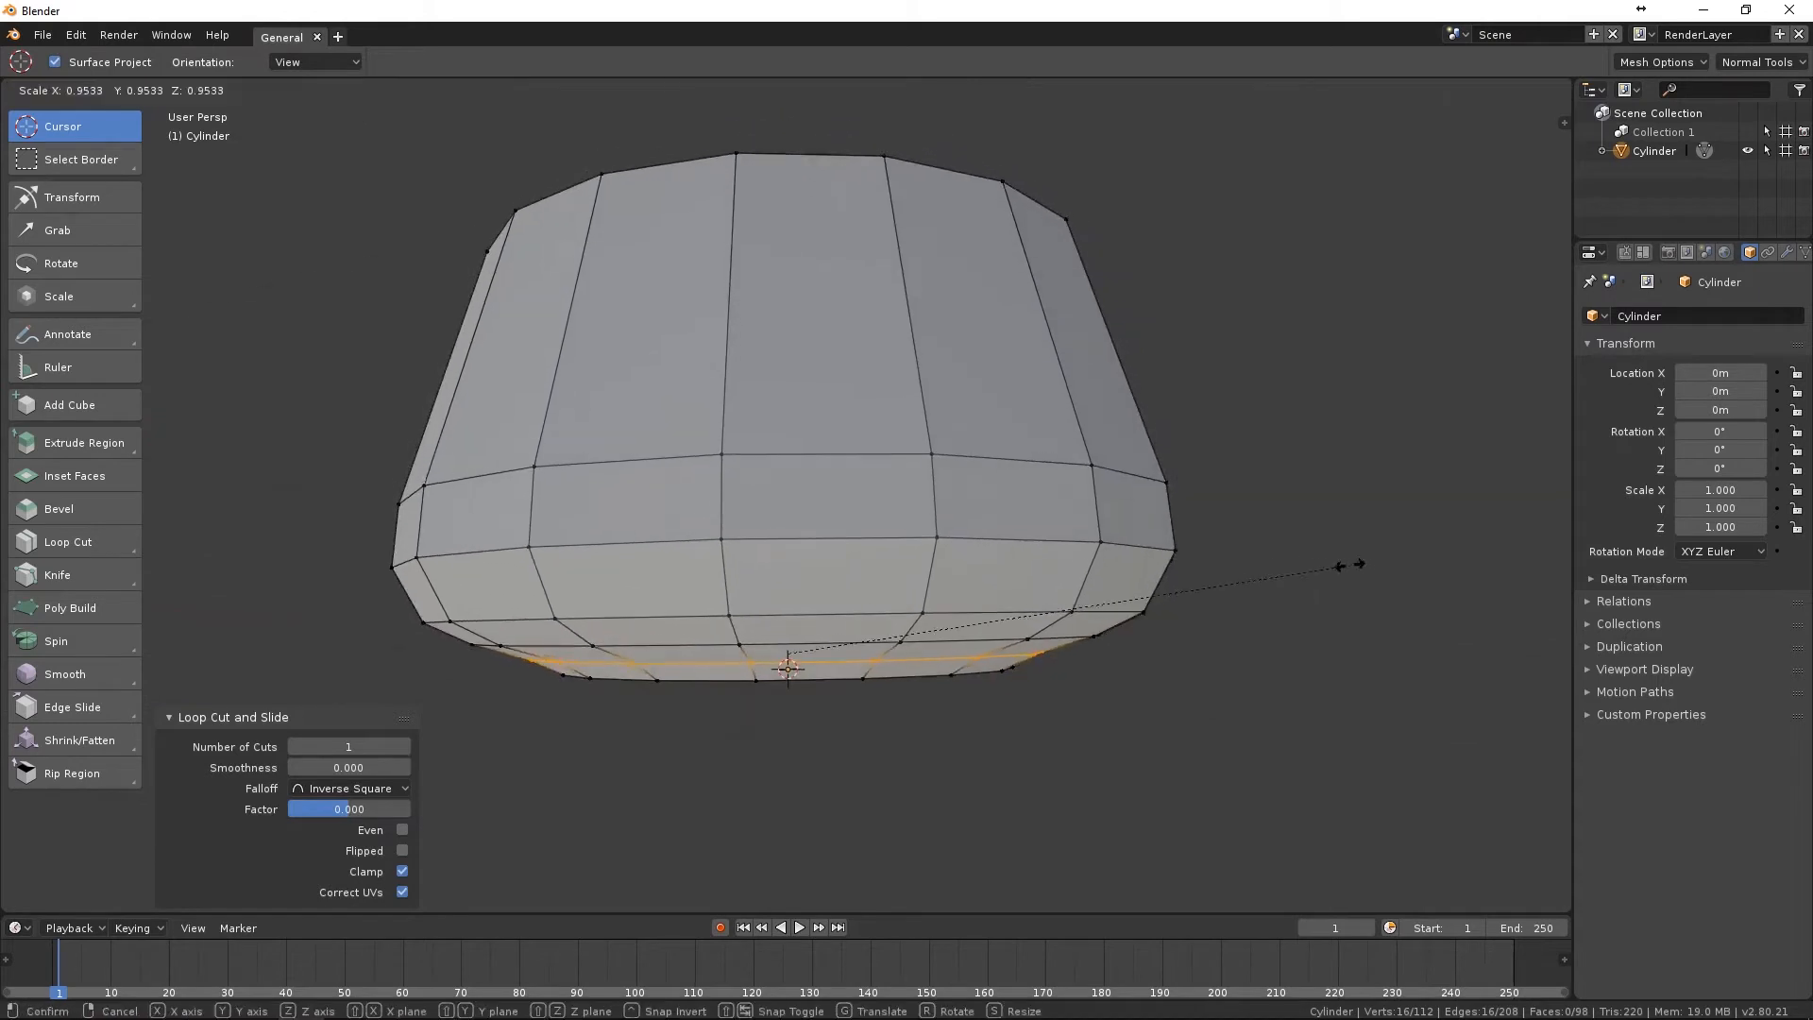
{"action": "left_click", "coordinate": [1290, 562]}
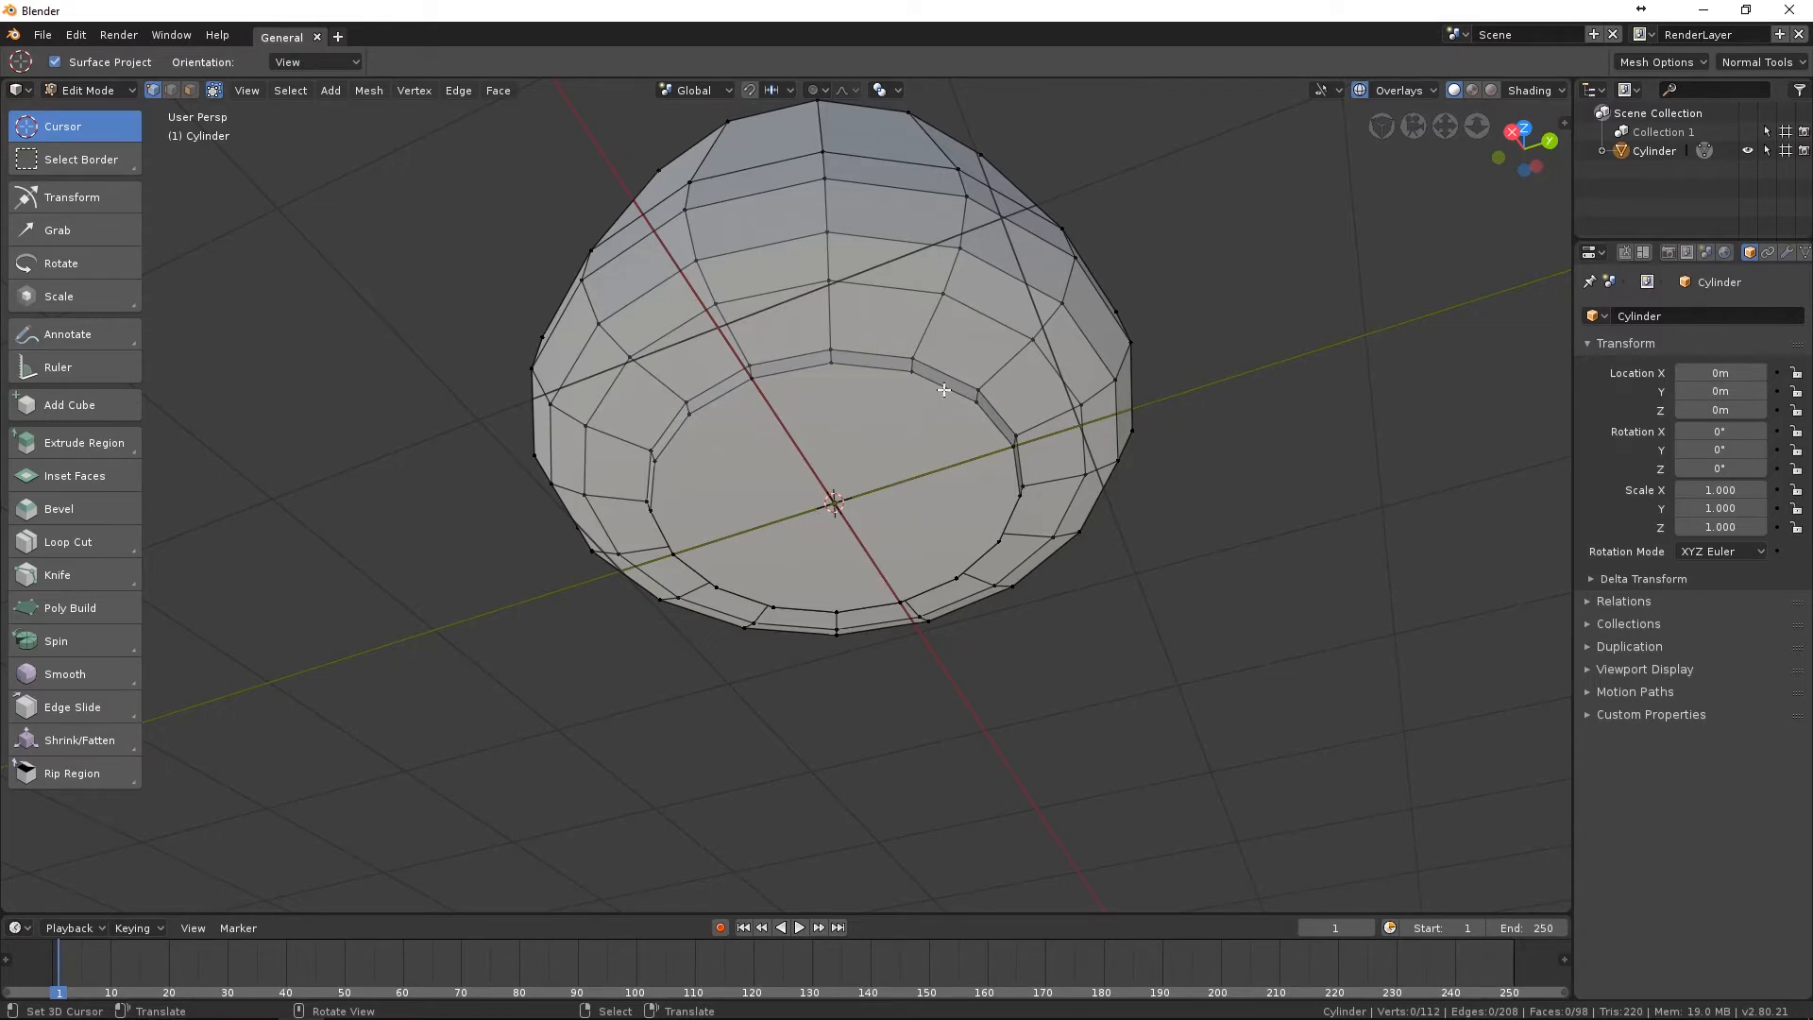
Select the bottom edge loop and inset the base face by about 11.43 cm.
{"action": "left_click", "coordinate": [957, 389], "text": "alt"}
{"action": "key", "text": "s"}
{"action": "left_click", "coordinate": [1222, 424]}
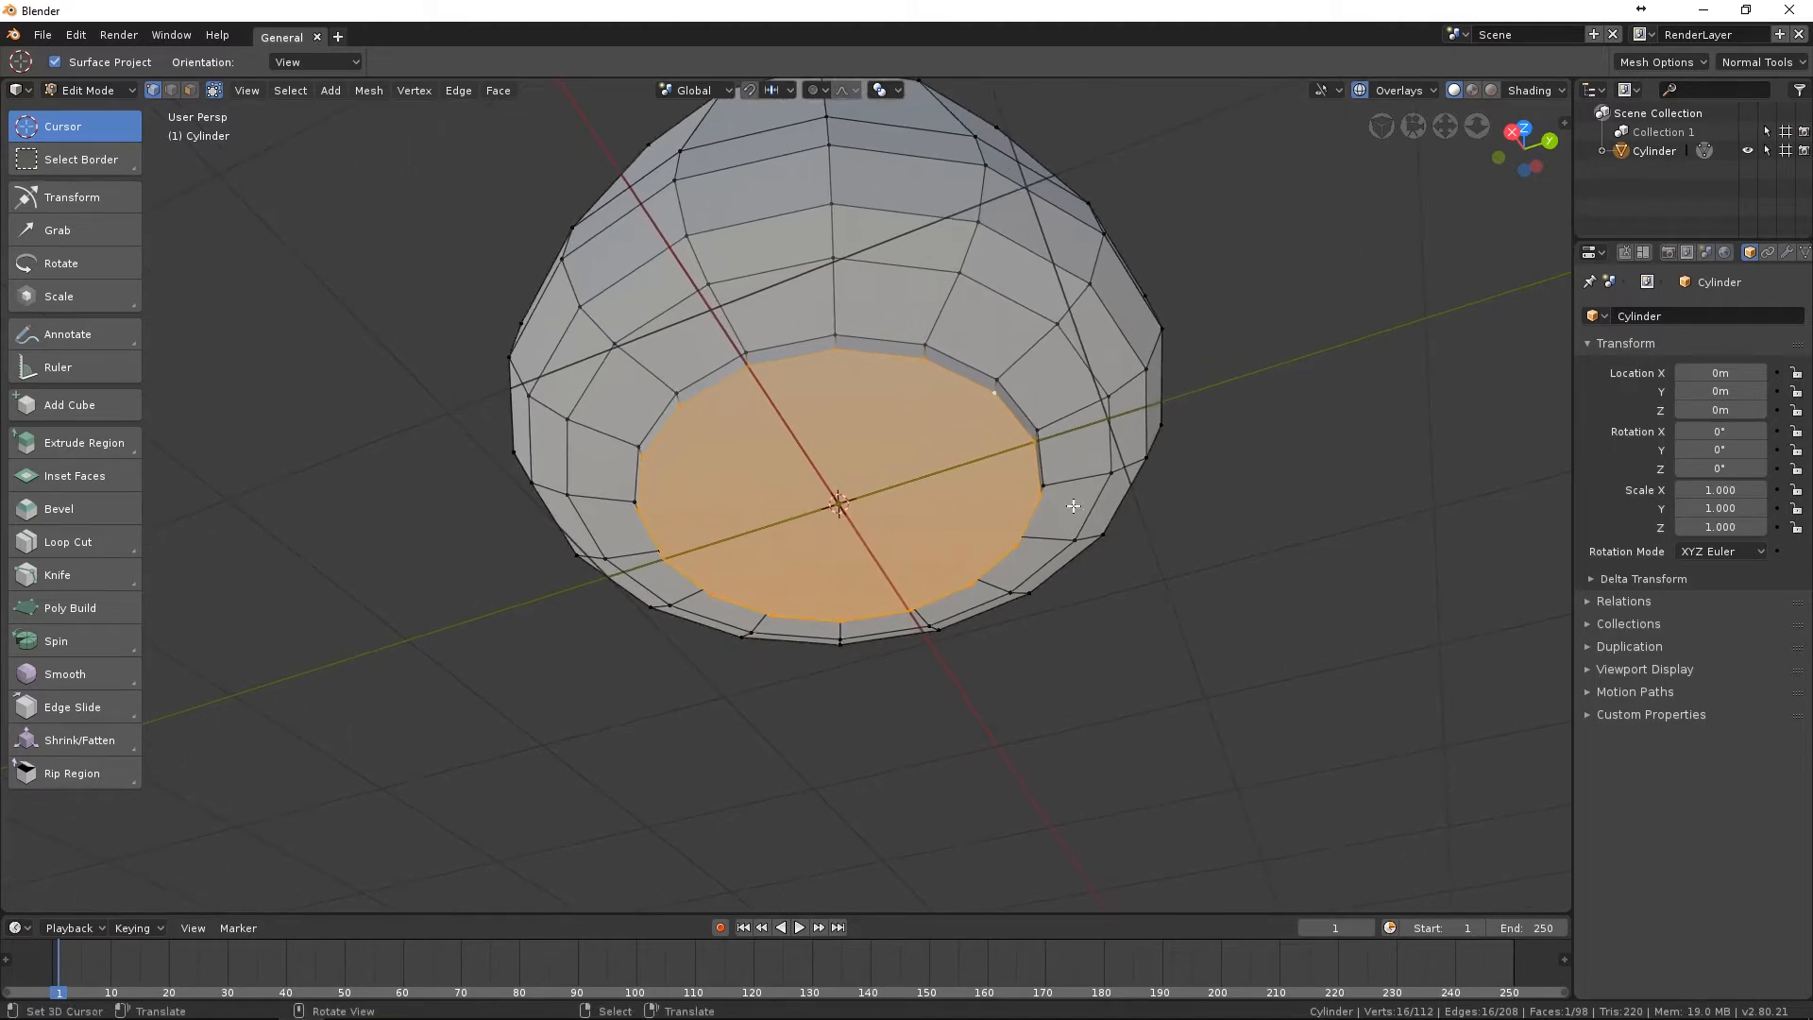
{"action": "middle_click_drag", "start_coordinate": [749, 401], "coordinate": [1327, 430]}
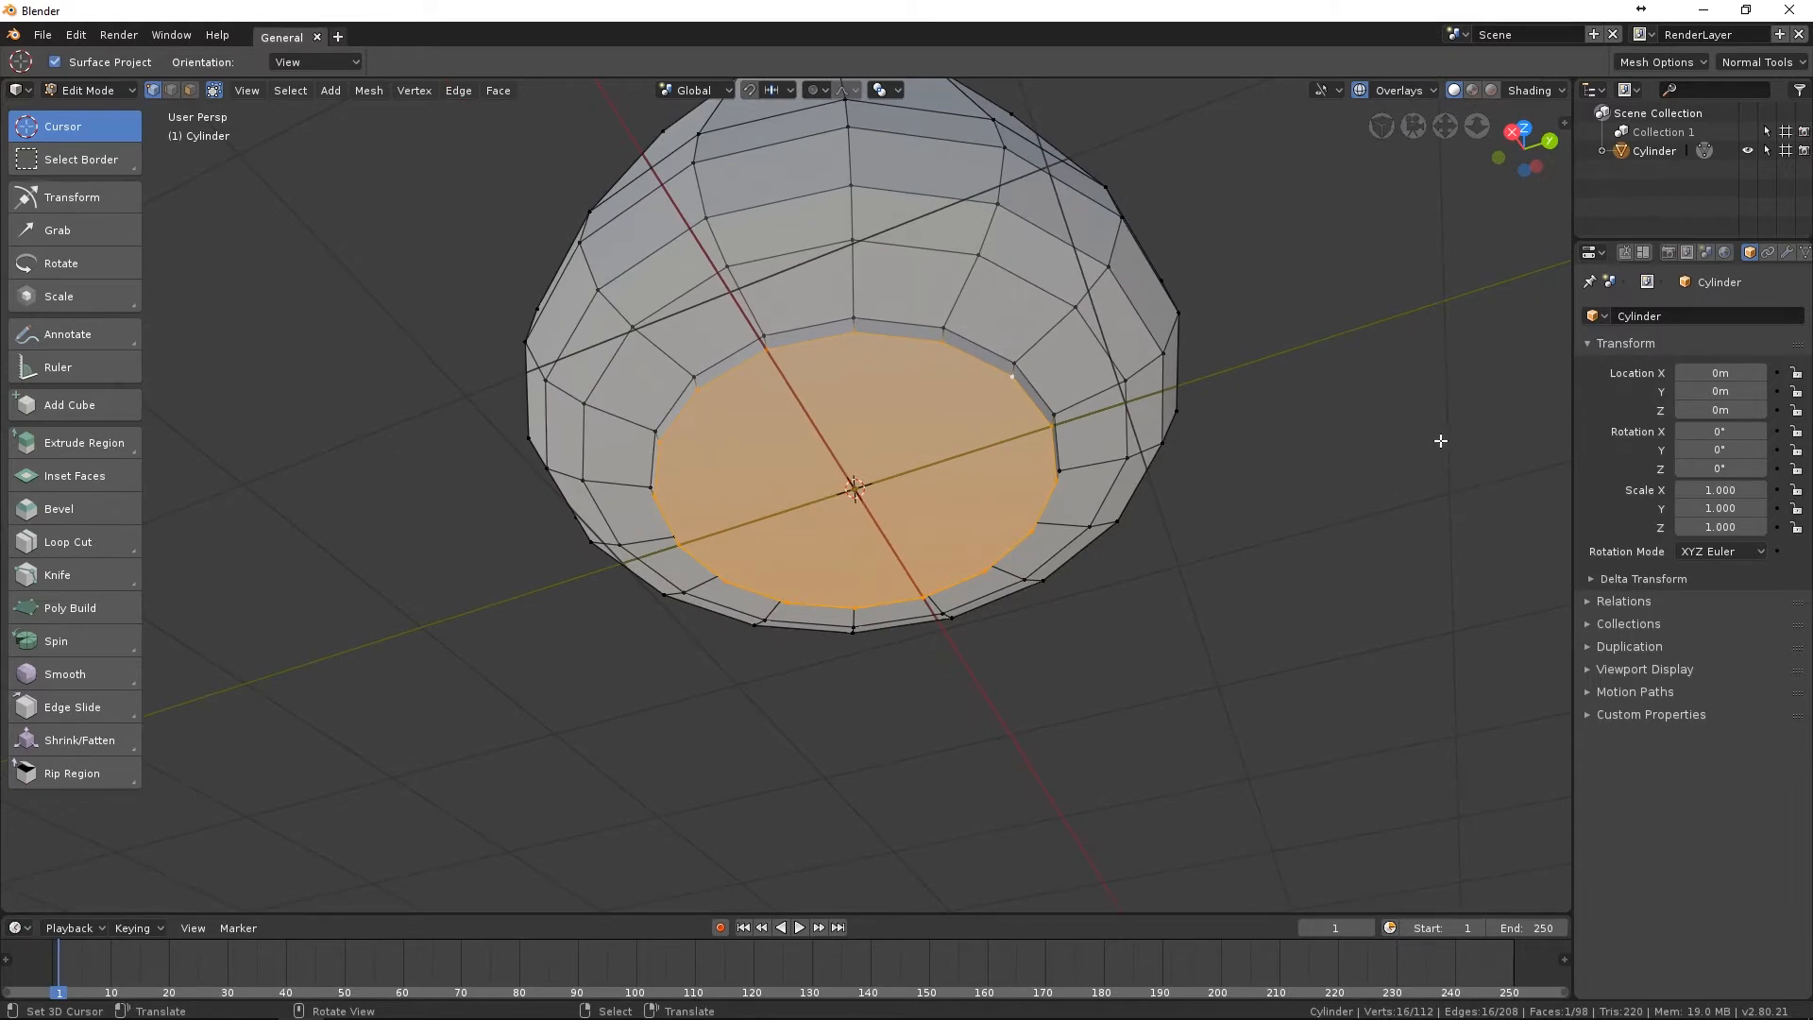
{"action": "key", "text": "i"}
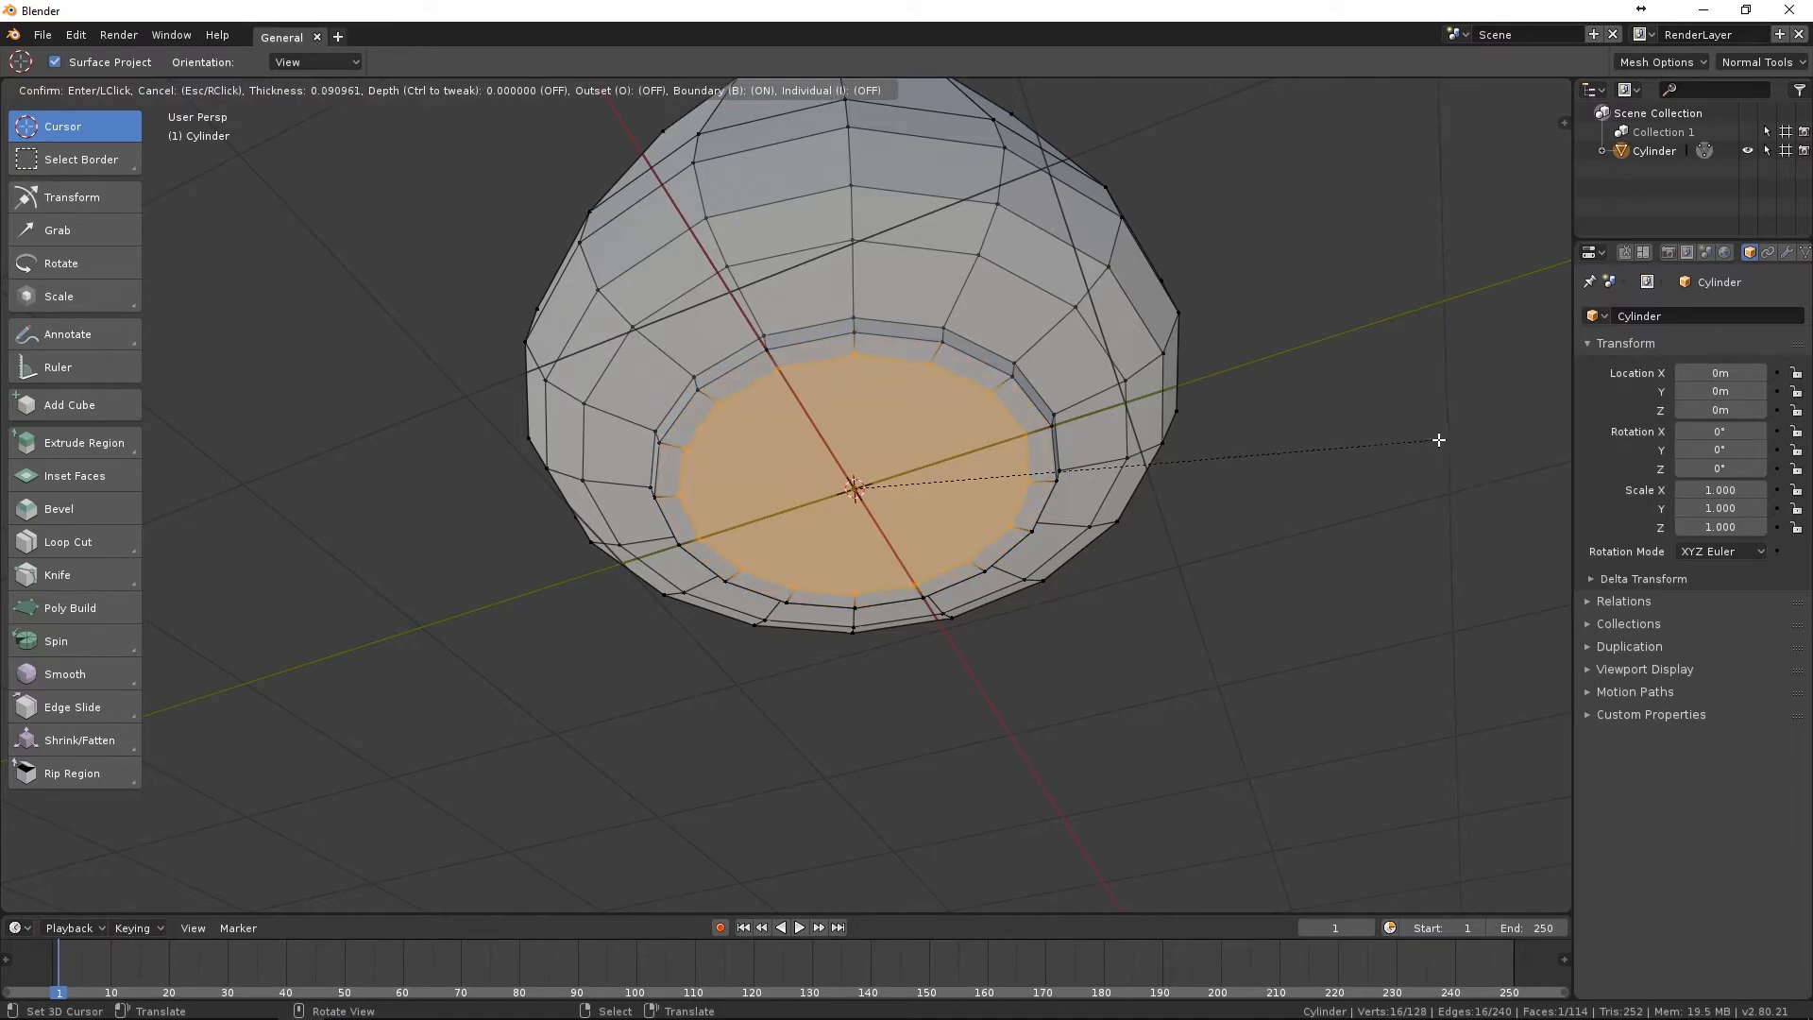
{"action": "left_click", "coordinate": [1433, 449]}
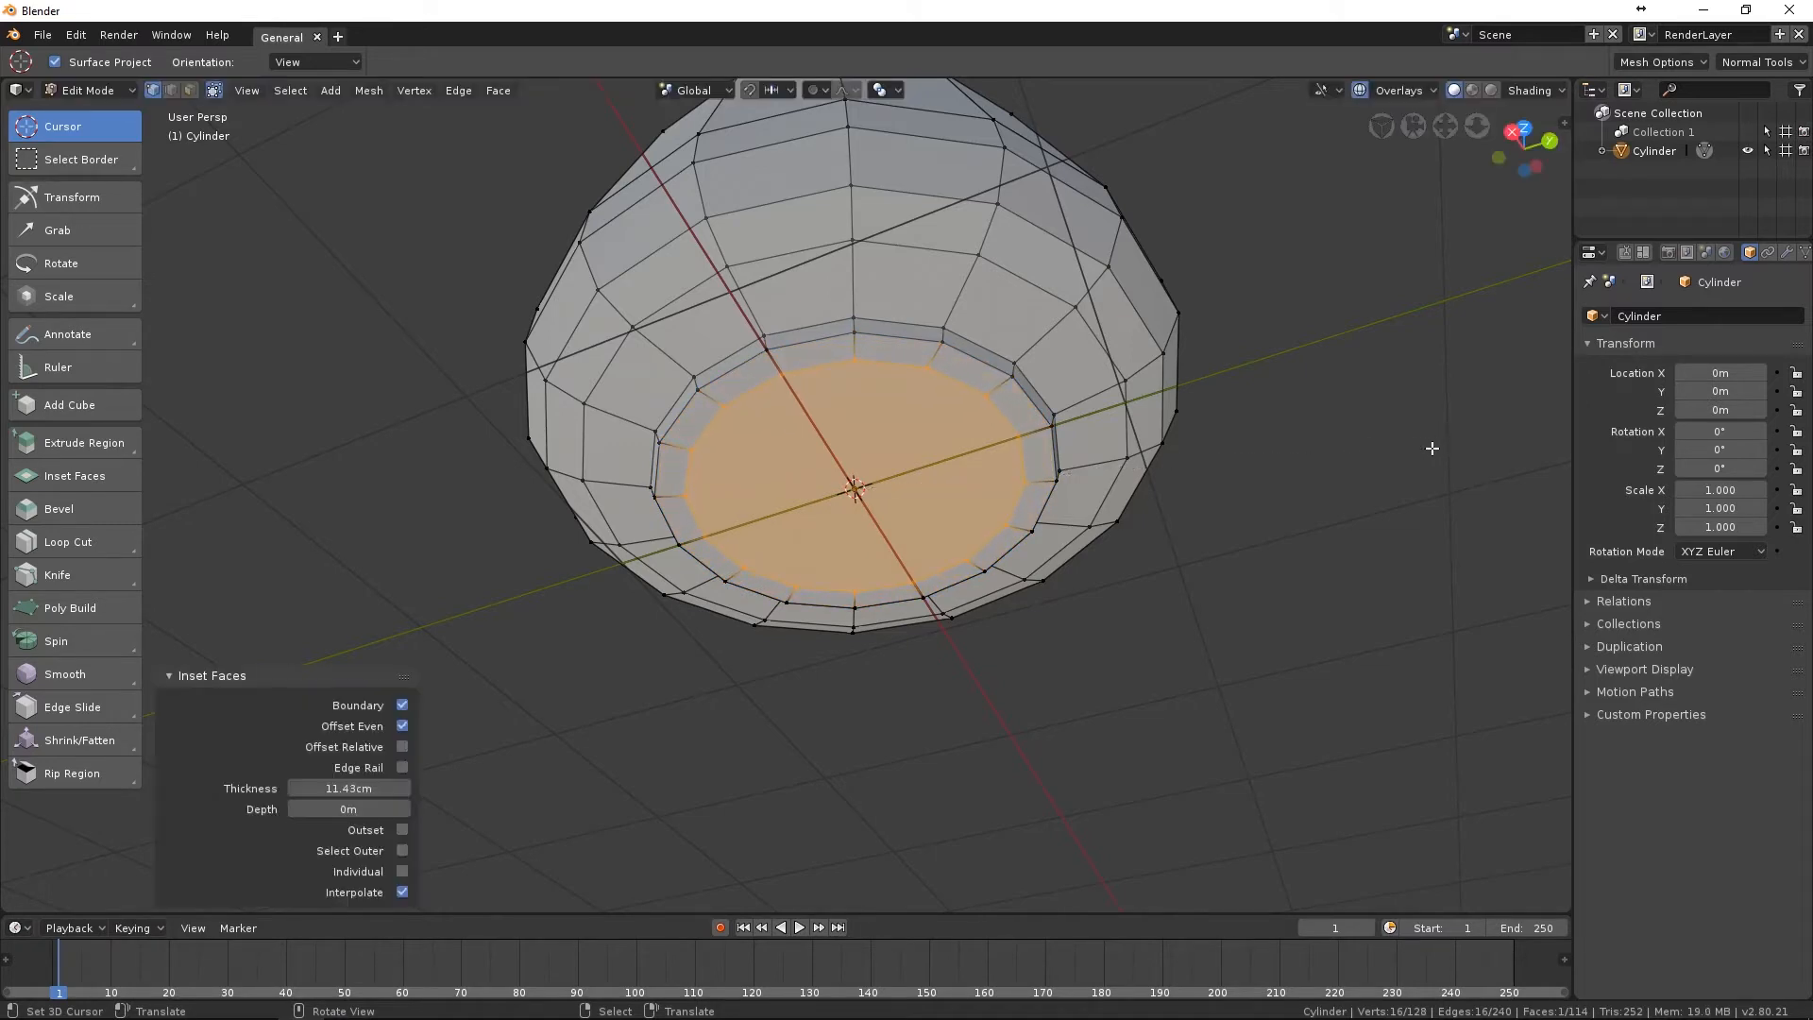
Extrude the inset base face about 4.71 cm into the body and scale it down to about 0.884.
{"action": "middle_click_drag", "start_coordinate": [1289, 450], "coordinate": [1151, 523]}
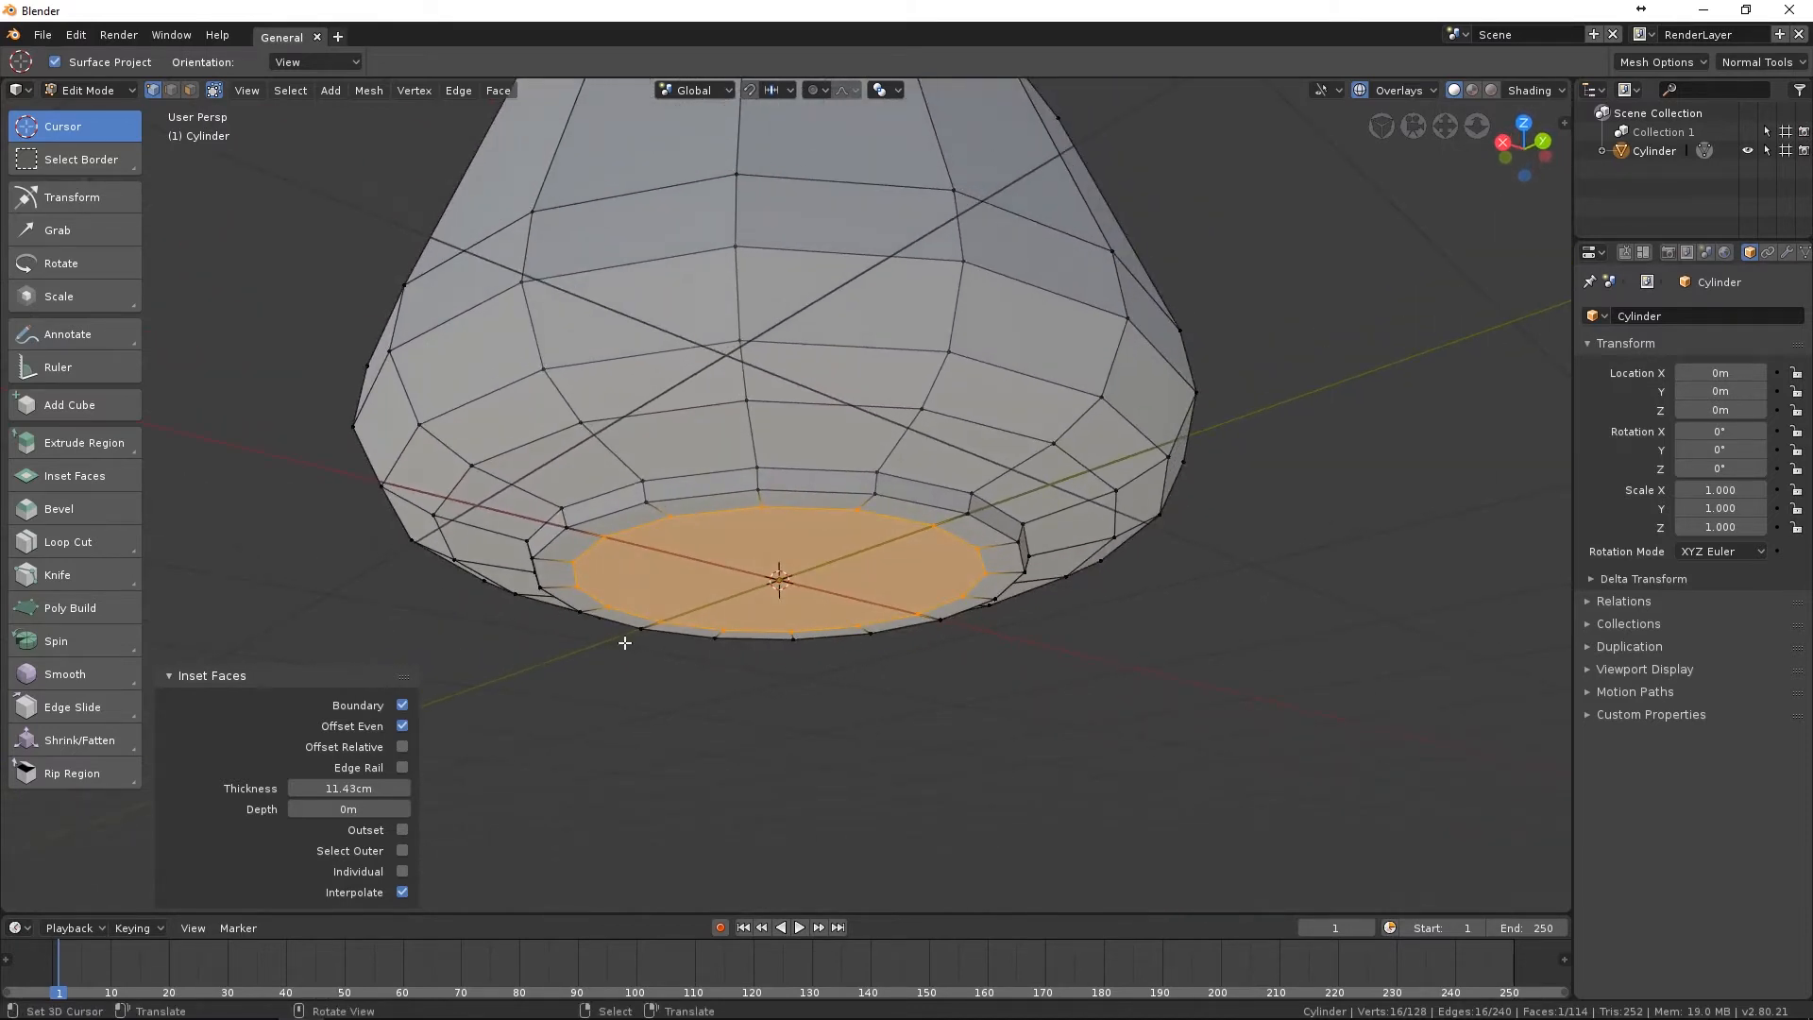
{"action": "middle_click_drag", "start_coordinate": [790, 549], "coordinate": [895, 414]}
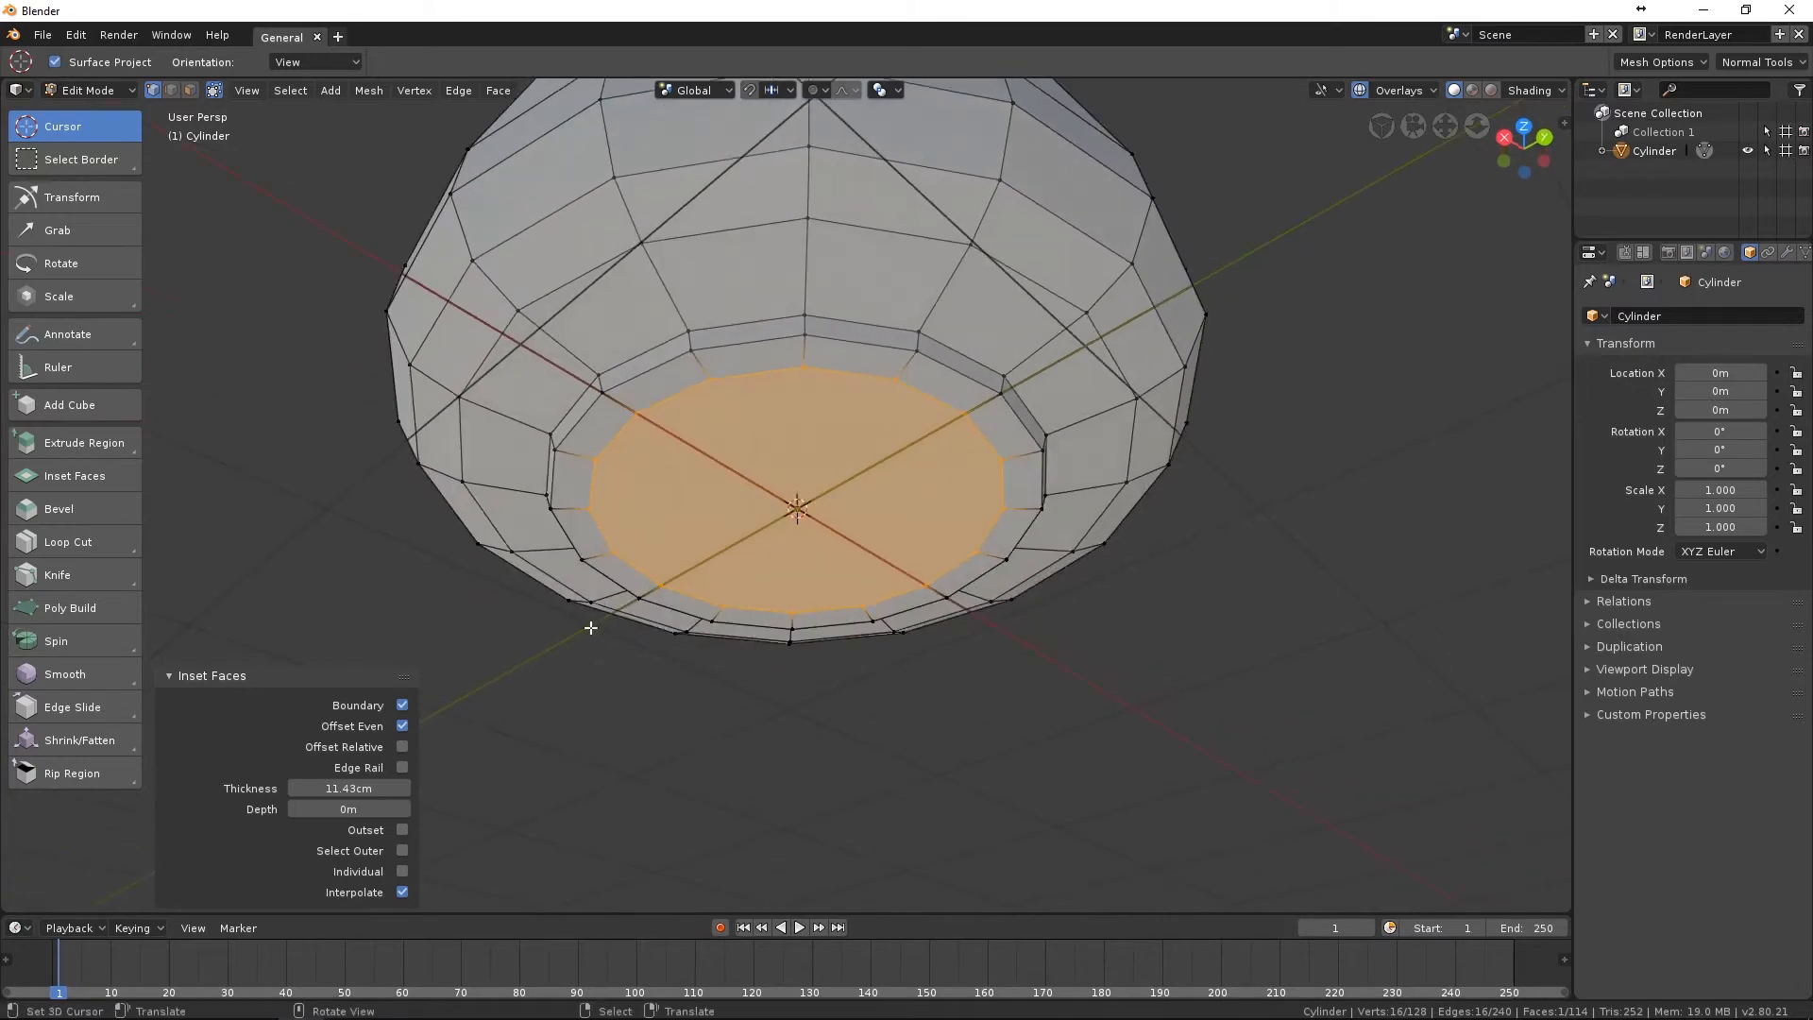
{"action": "middle_click_drag", "start_coordinate": [891, 521], "coordinate": [921, 549]}
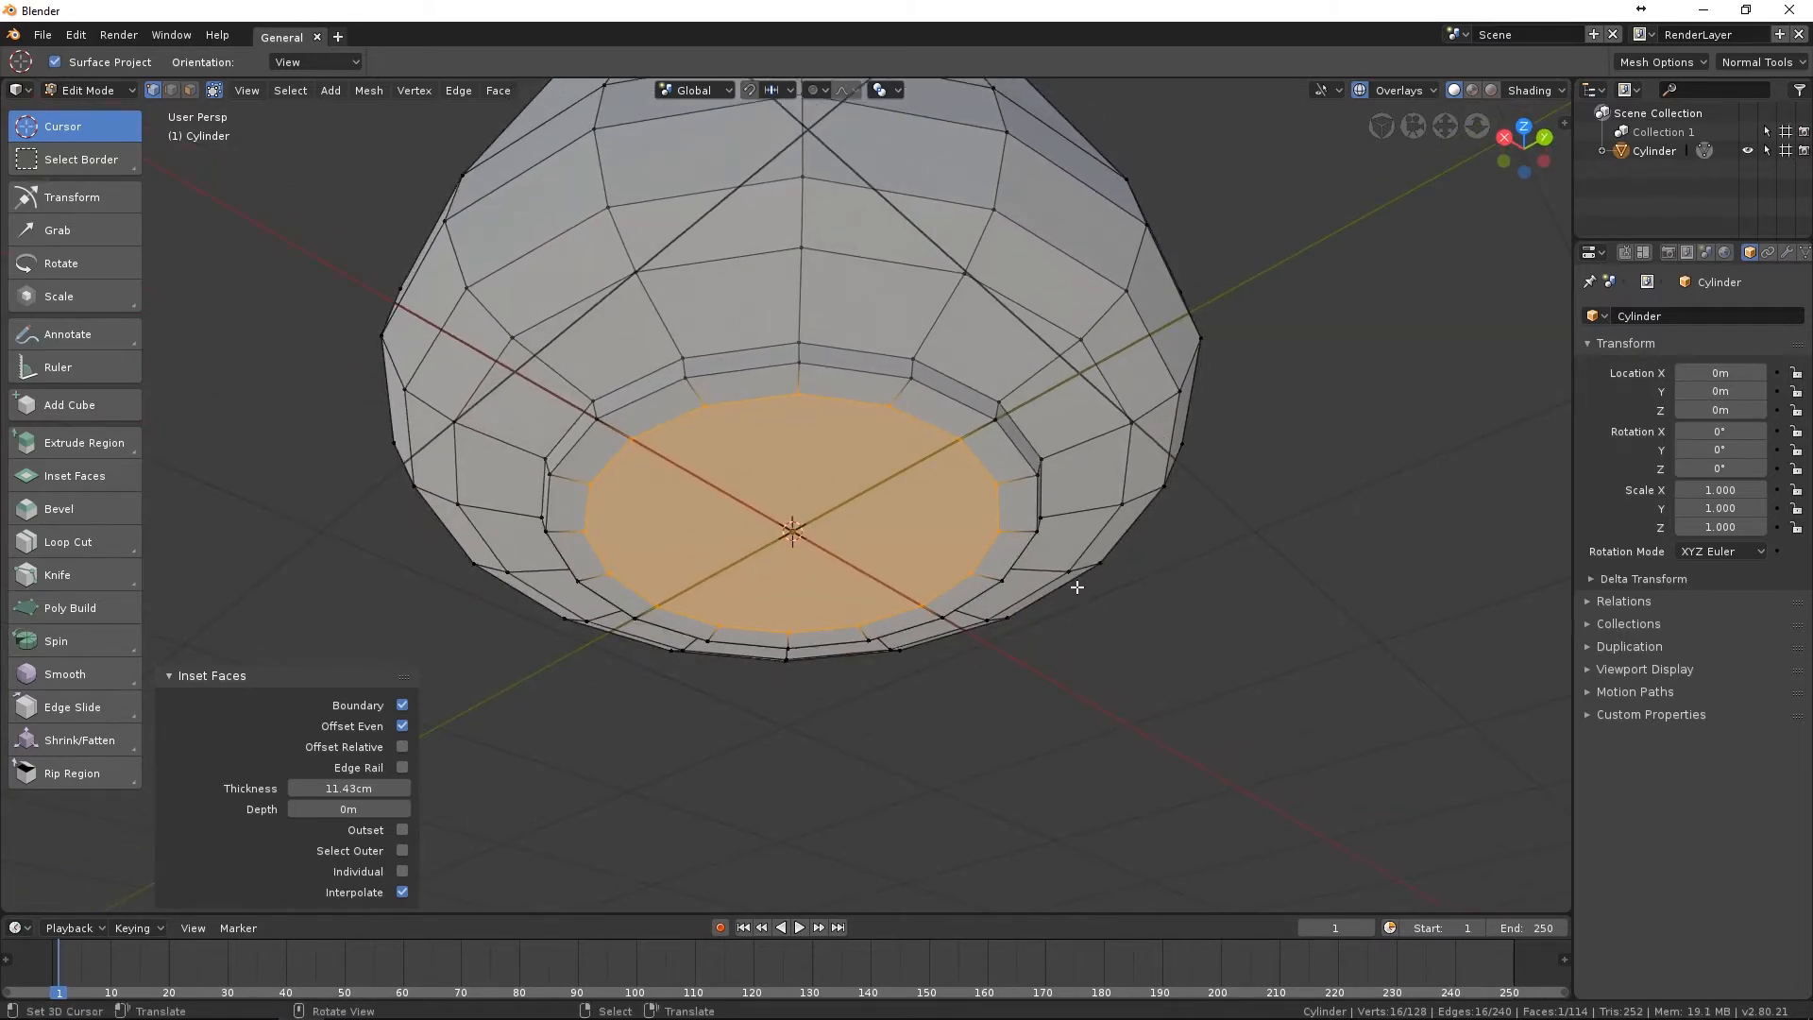
{"action": "mouse_move", "coordinate": [1077, 586]}
{"action": "middle_mouse_down"}
{"action": "mouse_move", "coordinate": [1110, 571]}
{"action": "mouse_move", "coordinate": [1073, 615]}
{"action": "middle_mouse_up"}
{"action": "key", "text": "e"}
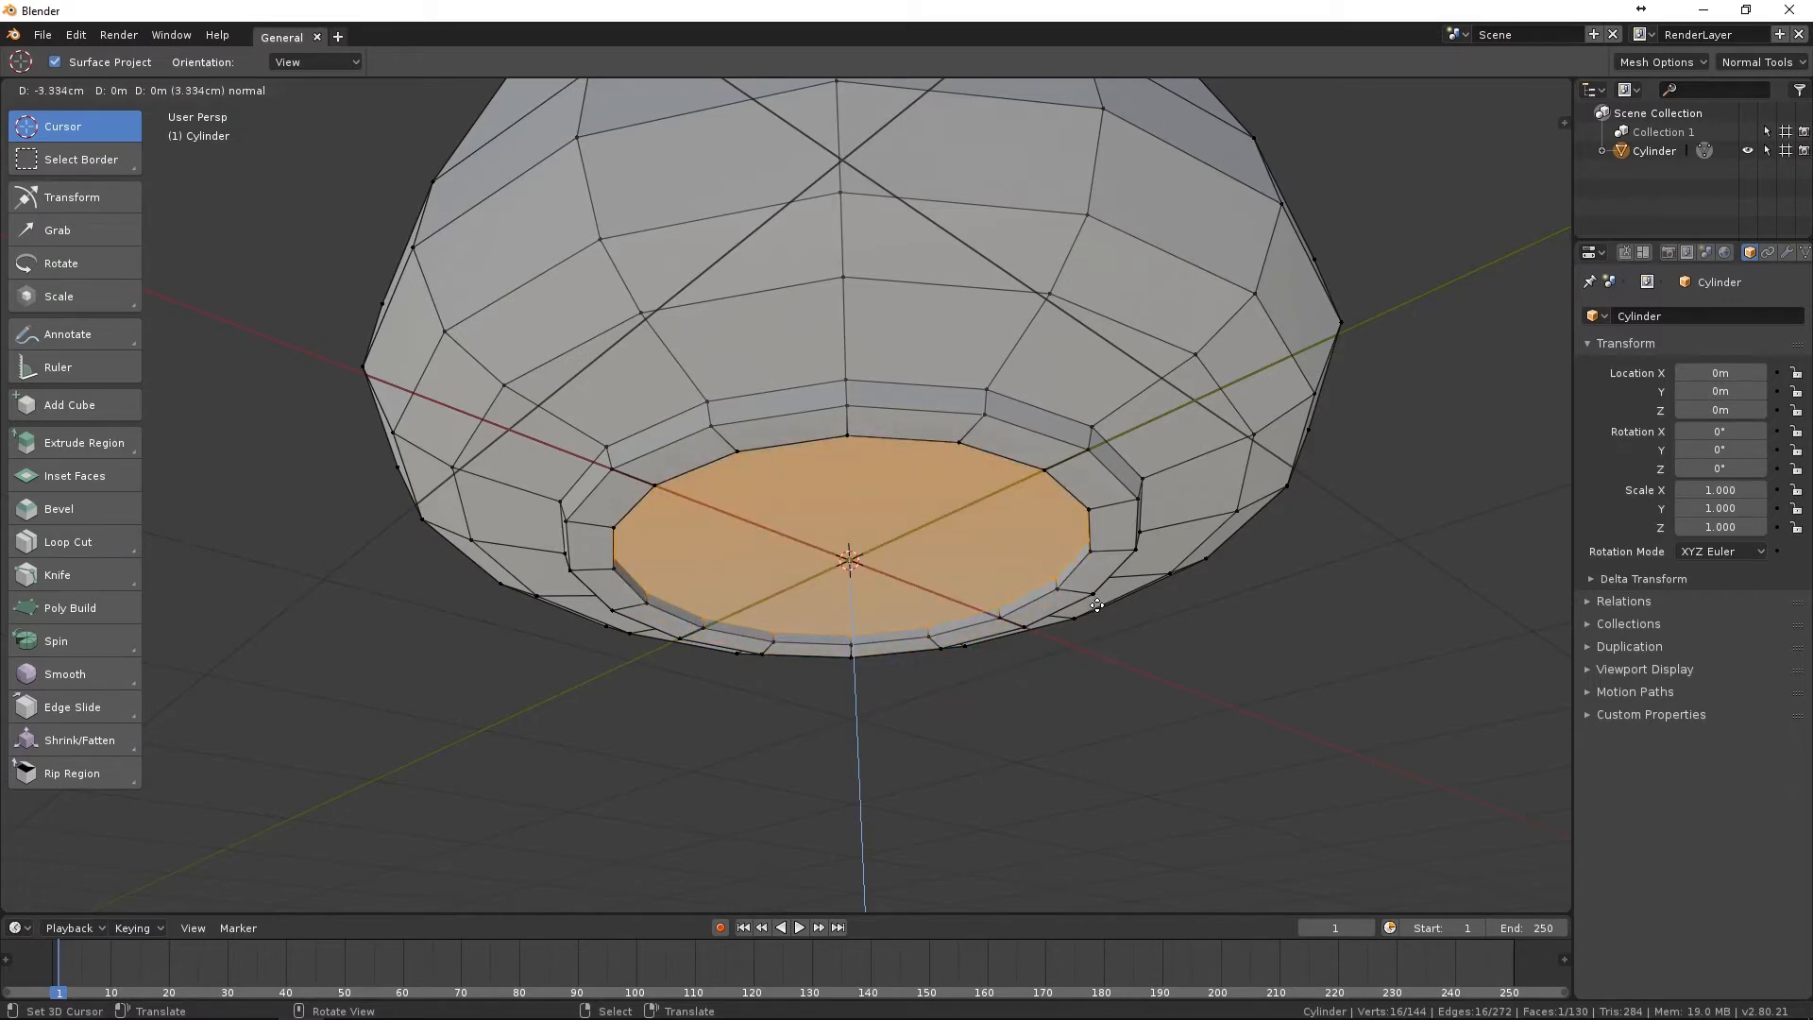
{"action": "left_click", "coordinate": [1097, 601]}
{"action": "middle_click_drag", "start_coordinate": [1098, 600], "coordinate": [1196, 566]}
{"action": "key", "text": "s"}
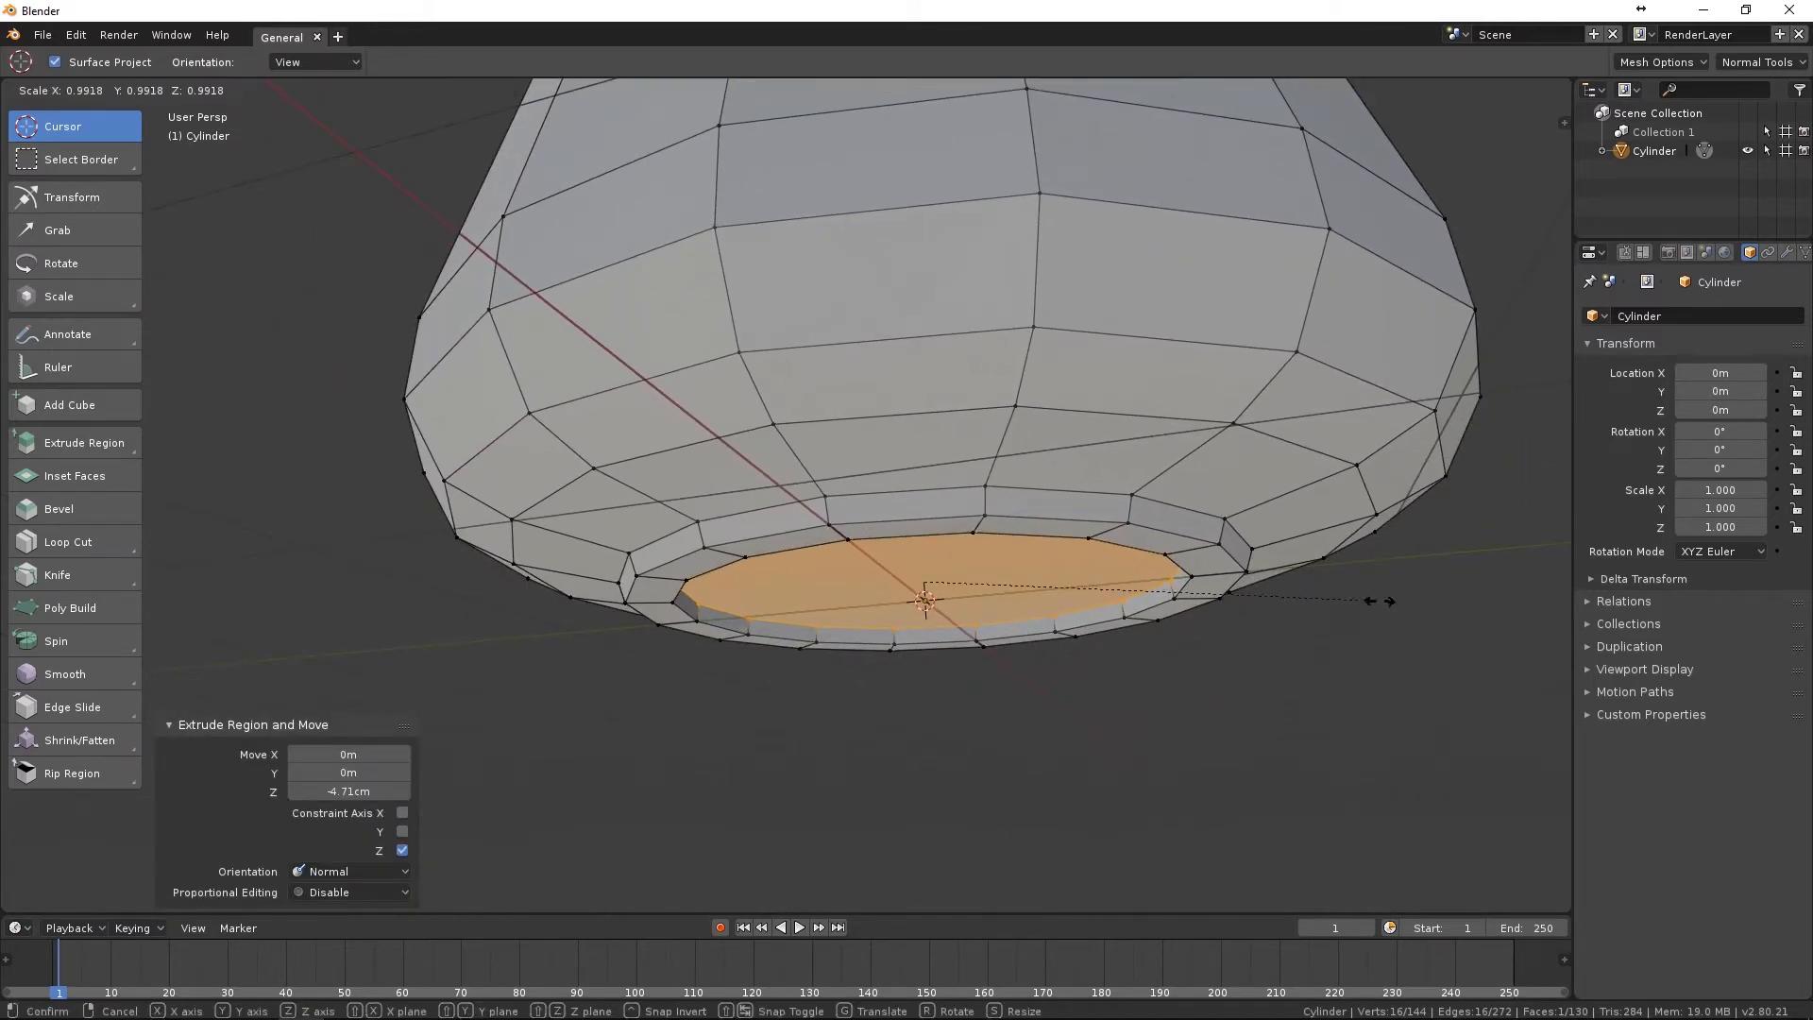
{"action": "left_click", "coordinate": [1332, 590]}
Select the top edge loop and inset the top face by about 4.6 cm.
{"action": "middle_click_drag", "start_coordinate": [1000, 572], "coordinate": [1022, 639]}
{"action": "scroll", "coordinate": [1015, 614], "scroll_direction": "down", "scroll_amount": 2}
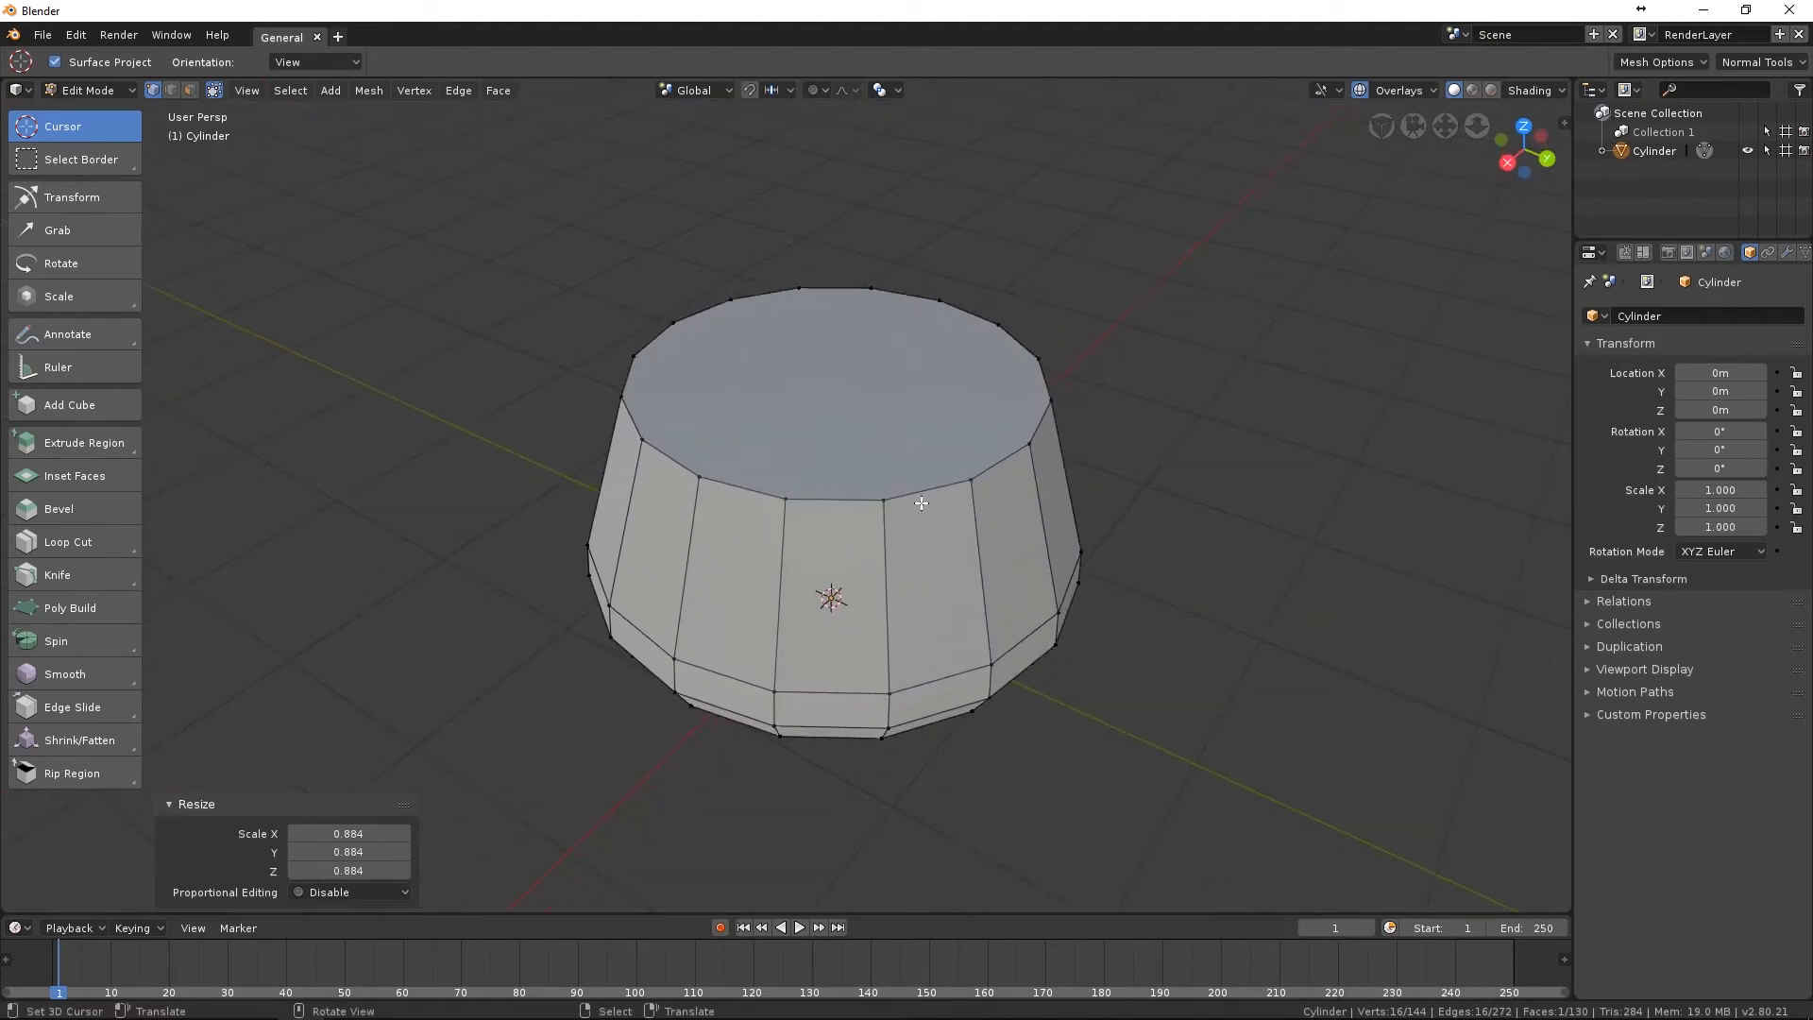
{"action": "middle_click_drag", "start_coordinate": [980, 495], "coordinate": [993, 525]}
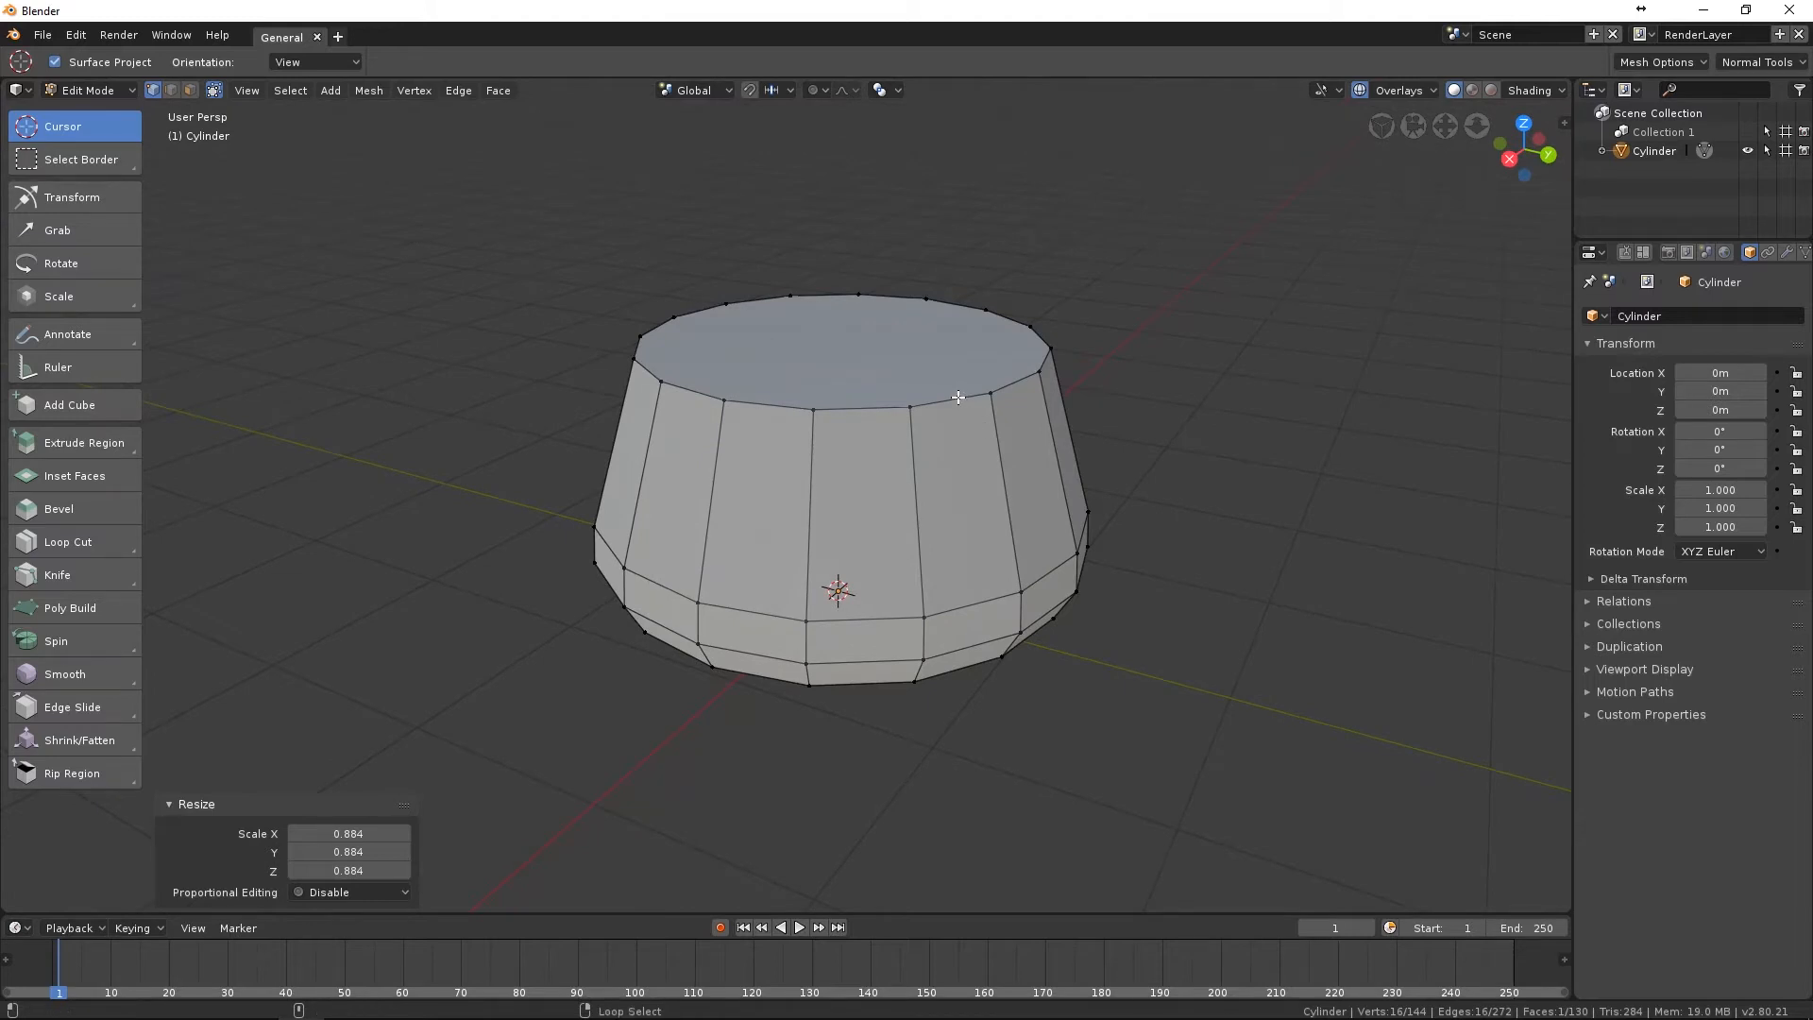
{"action": "left_click", "coordinate": [959, 398], "text": "alt"}
{"action": "scroll", "coordinate": [994, 387], "scroll_direction": "up", "scroll_amount": 4}
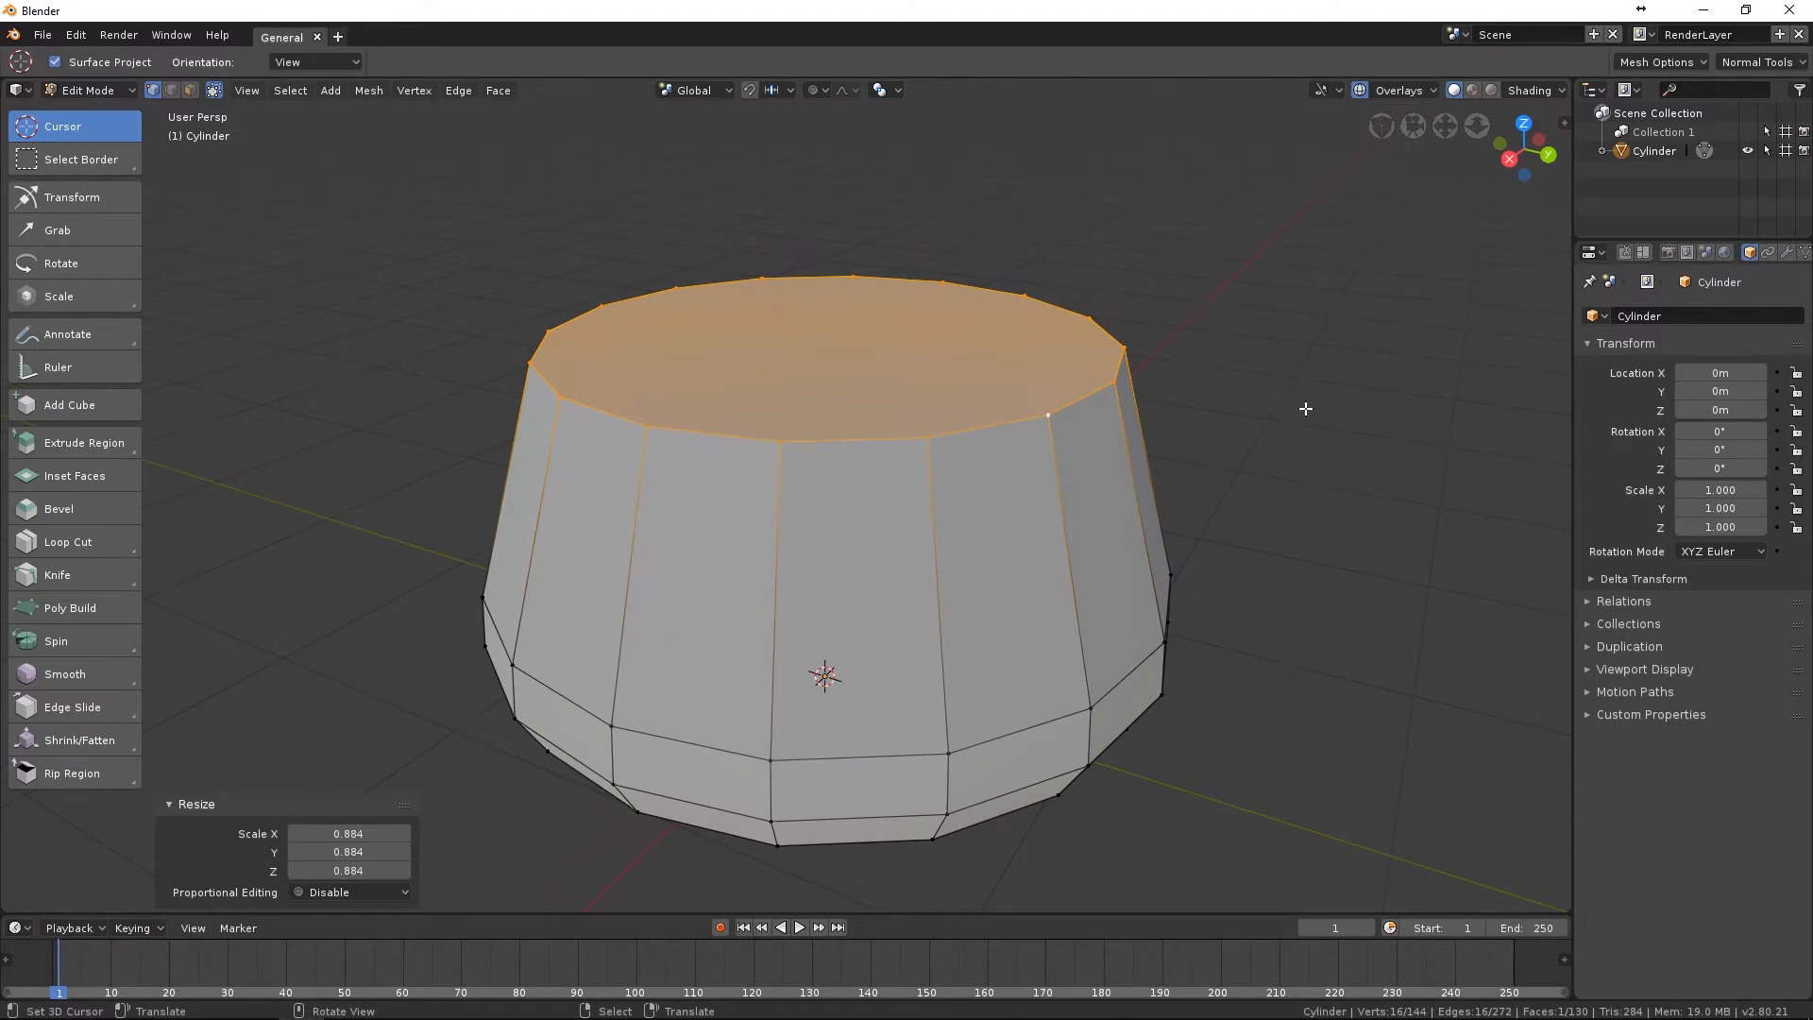
{"action": "key", "text": "i"}
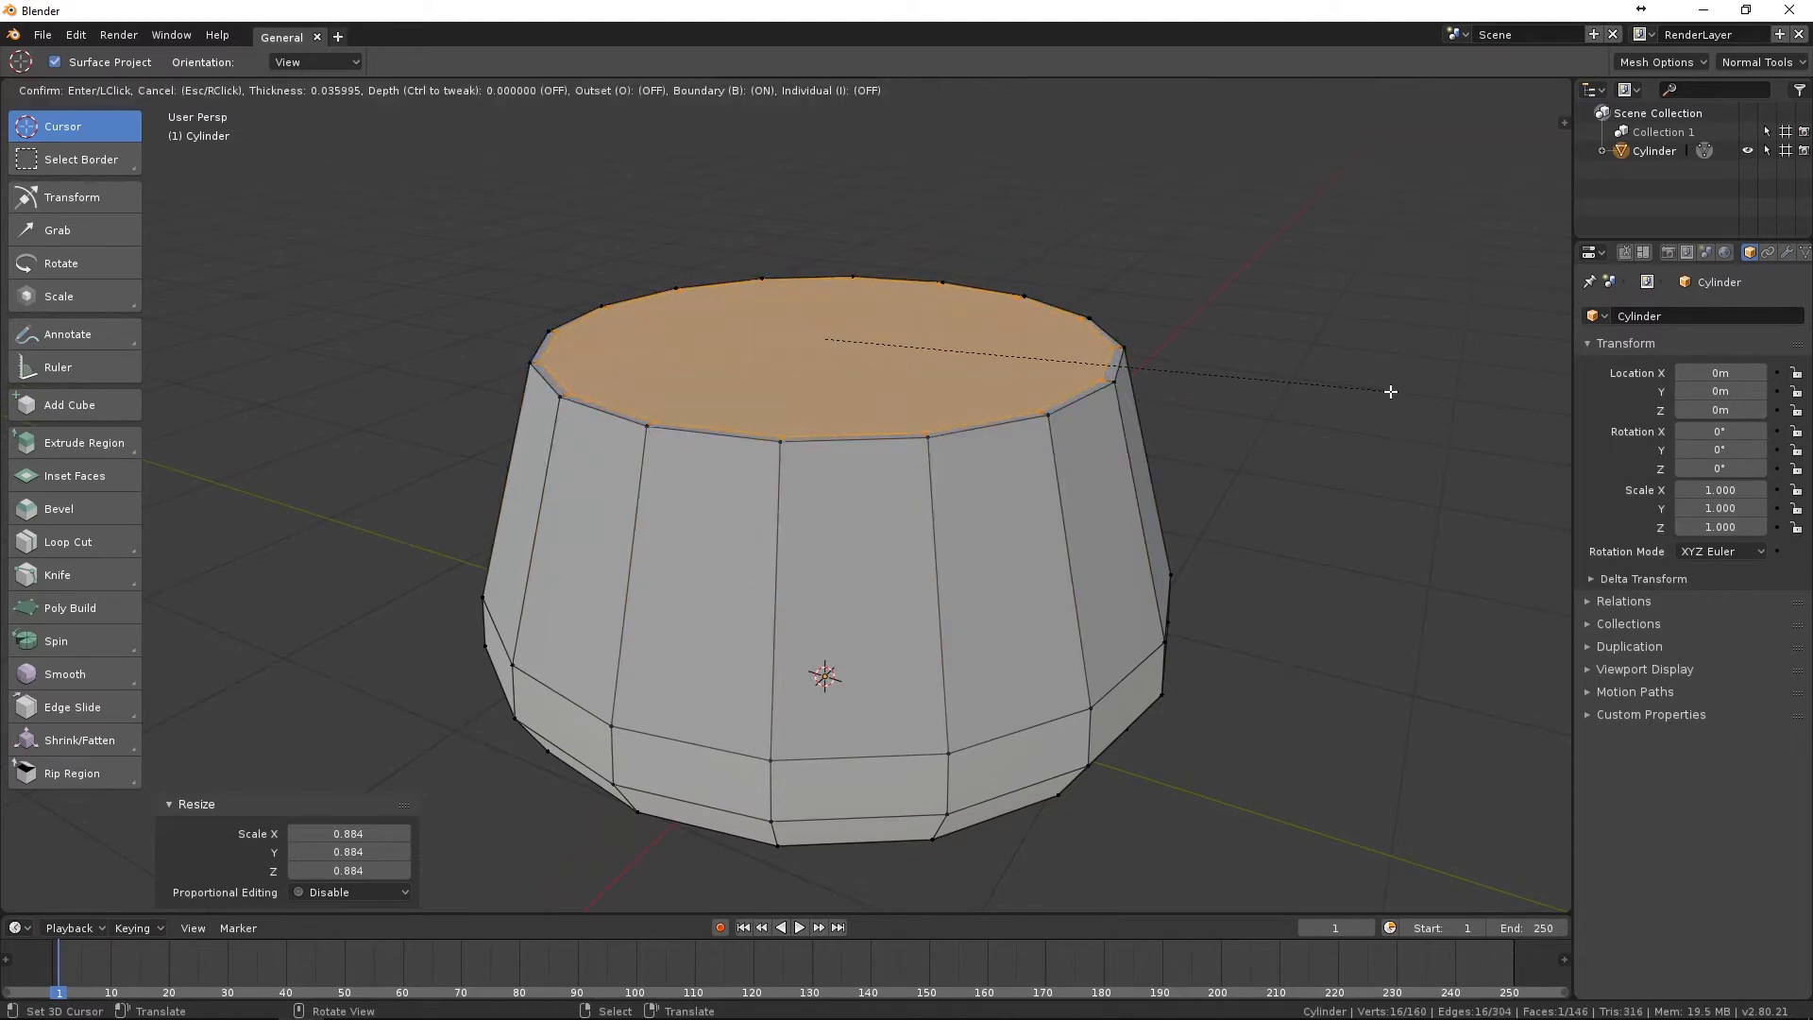
{"action": "left_click", "coordinate": [1387, 391]}
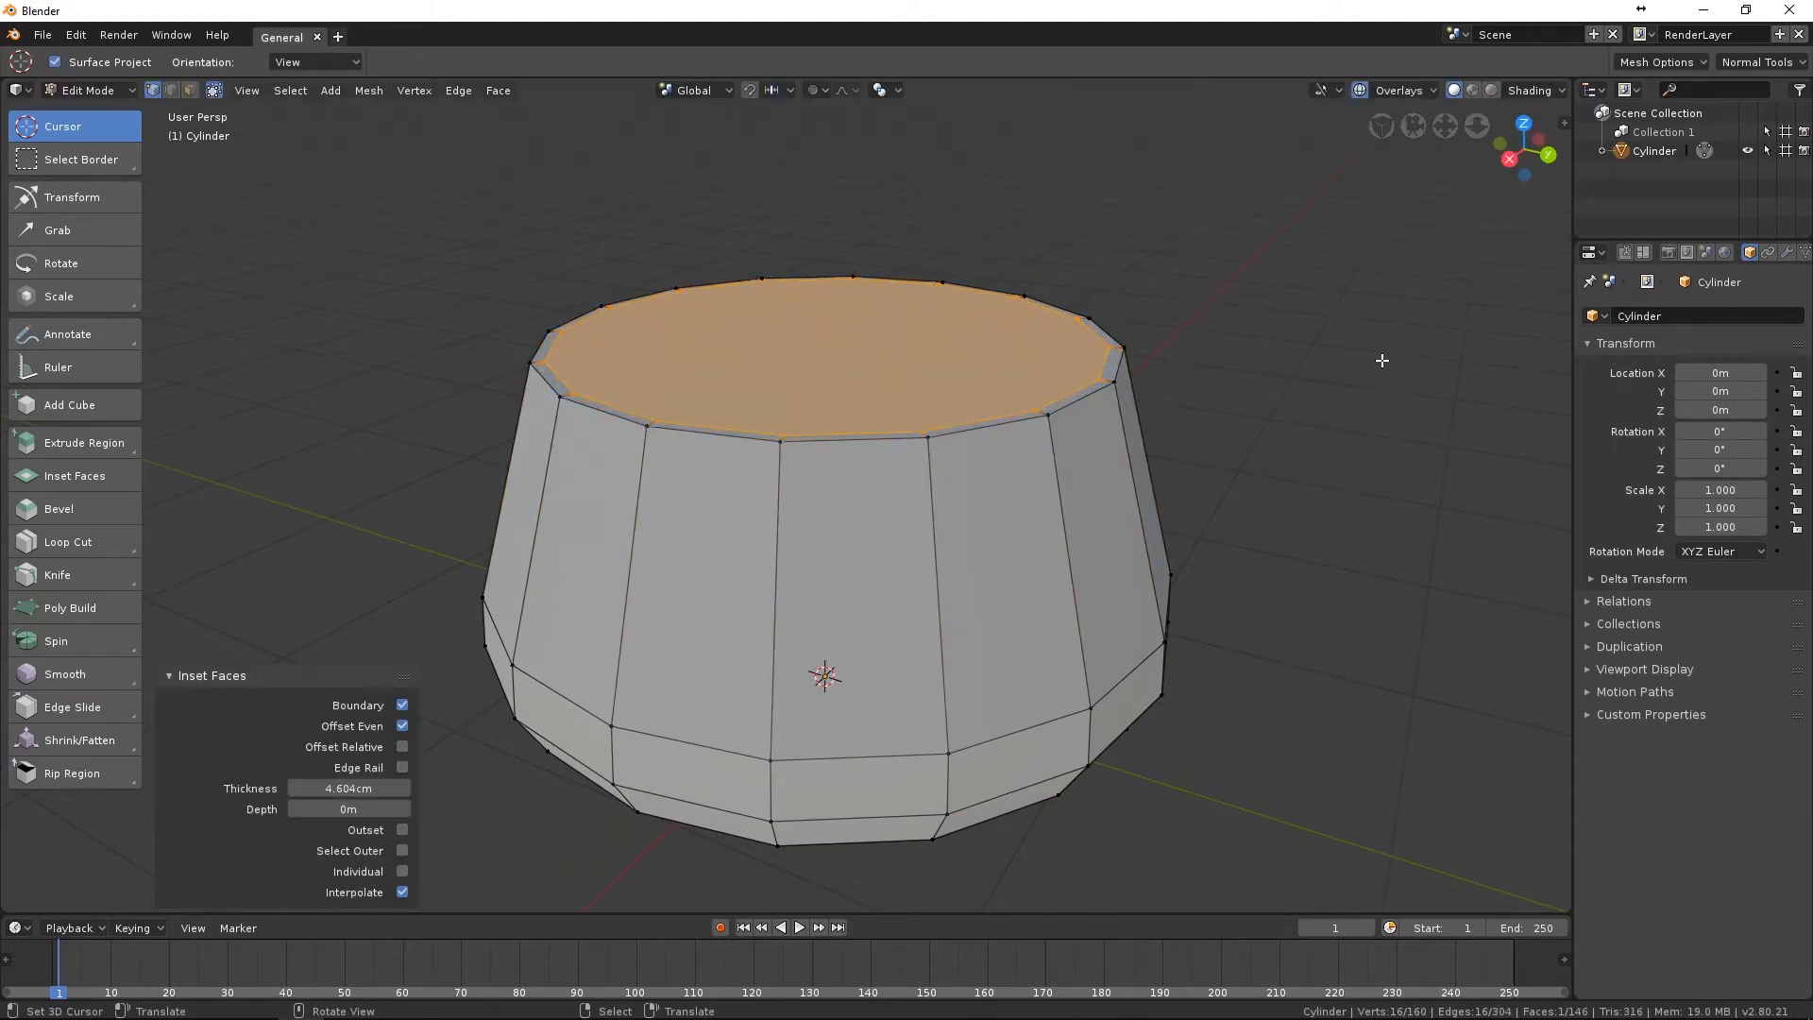
Extrude the inset top face down about 4.72 cm, and inset the recessed face by about 5.25 cm.
{"action": "key", "text": "e"}
{"action": "left_click", "coordinate": [1384, 374]}
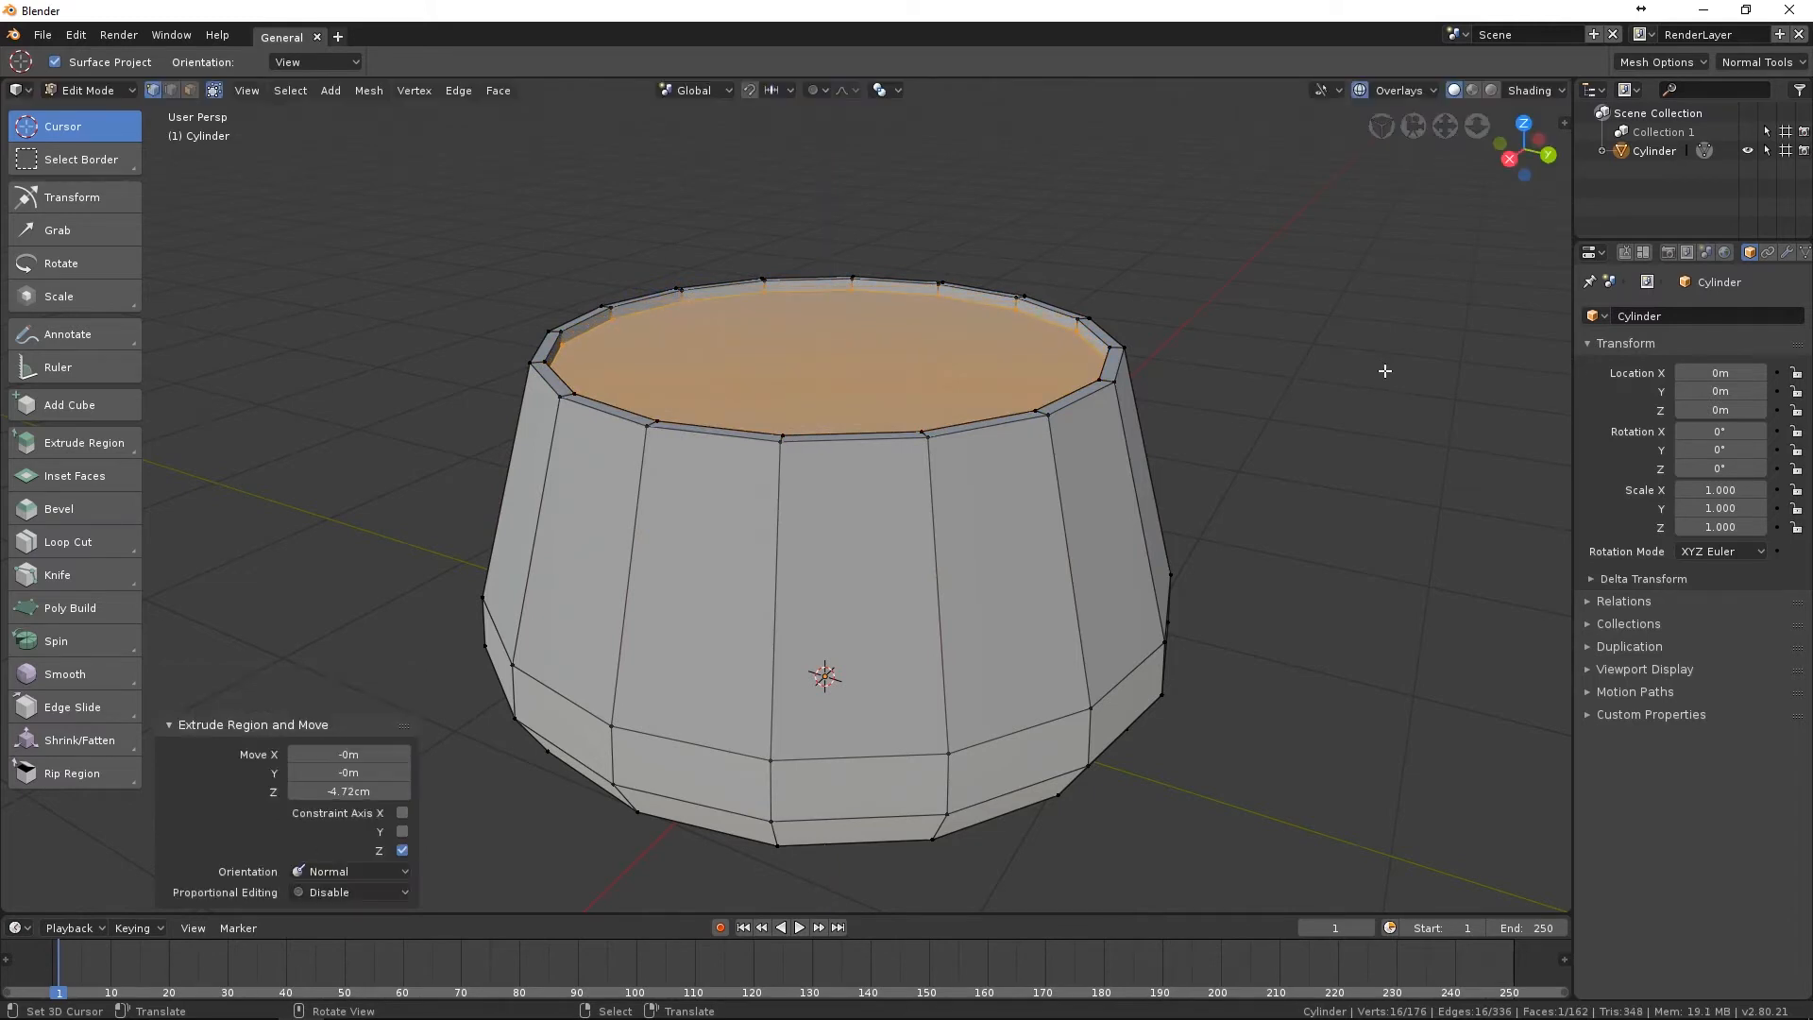
{"action": "key", "text": "i"}
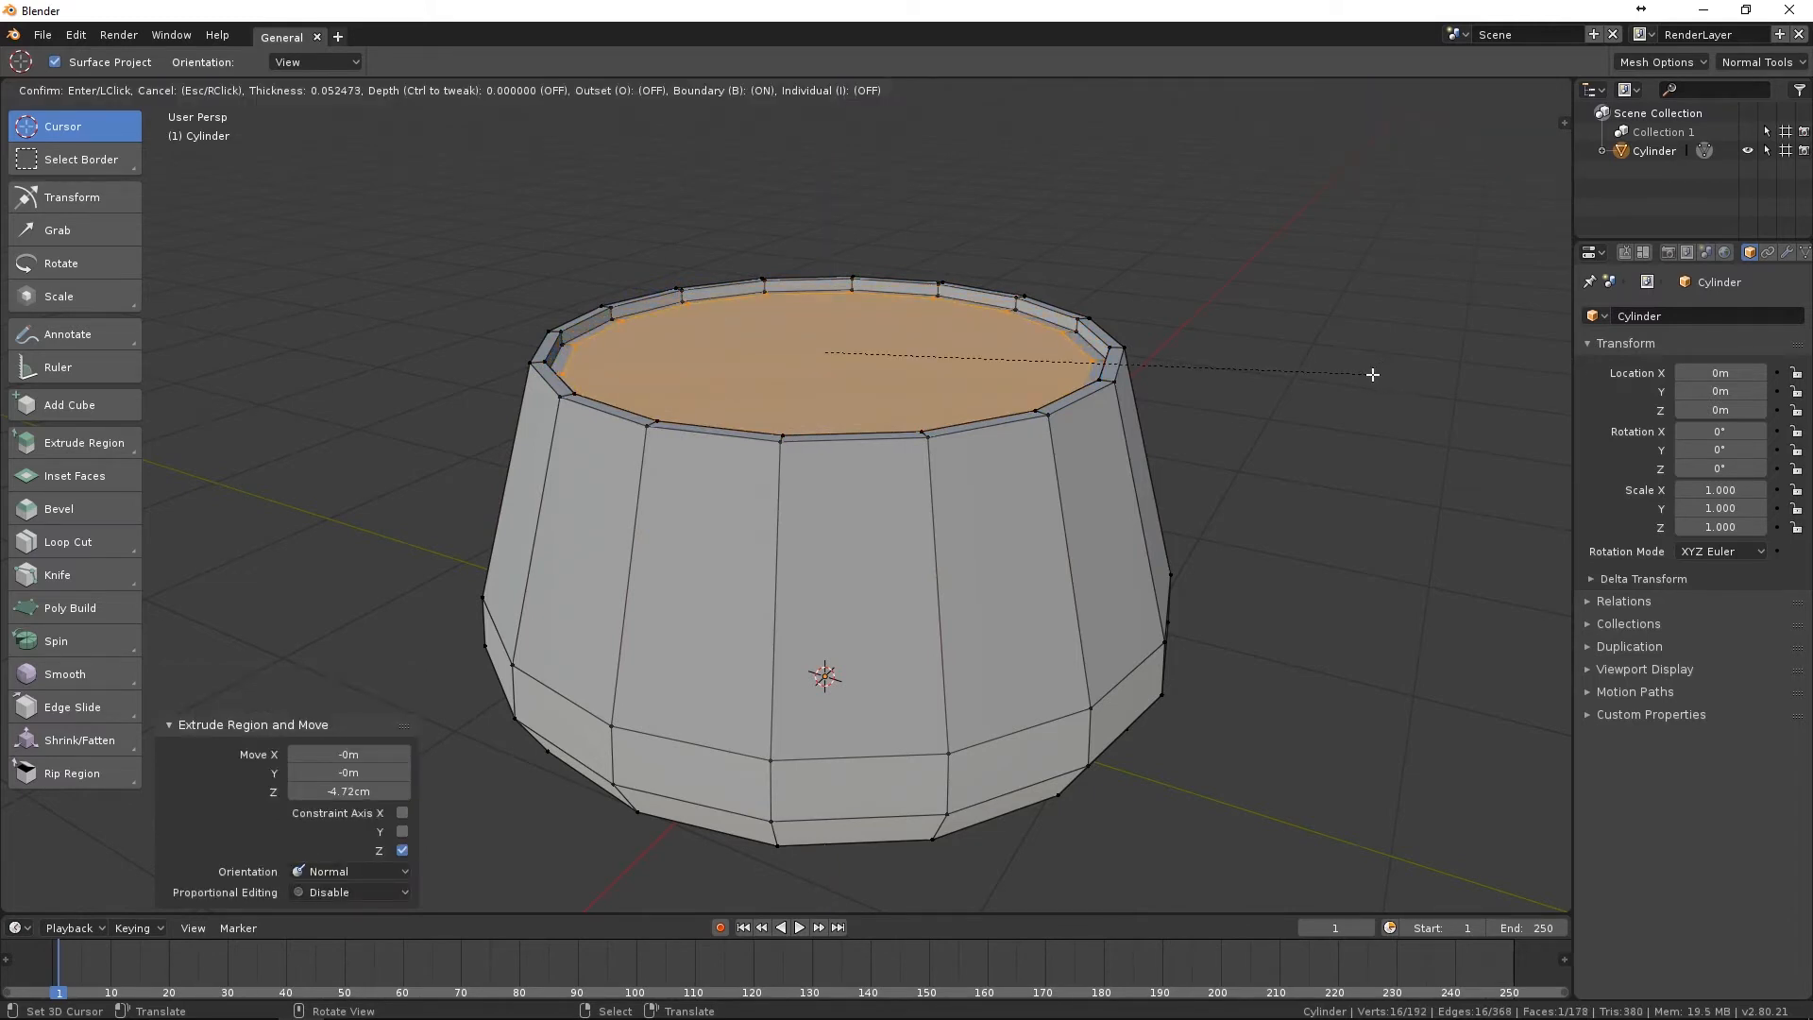
{"action": "left_click", "coordinate": [1373, 375]}
{"action": "scroll", "coordinate": [1307, 328], "scroll_direction": "up", "scroll_amount": 3}
{"action": "scroll", "coordinate": [1246, 456], "scroll_direction": "up", "scroll_amount": 2}
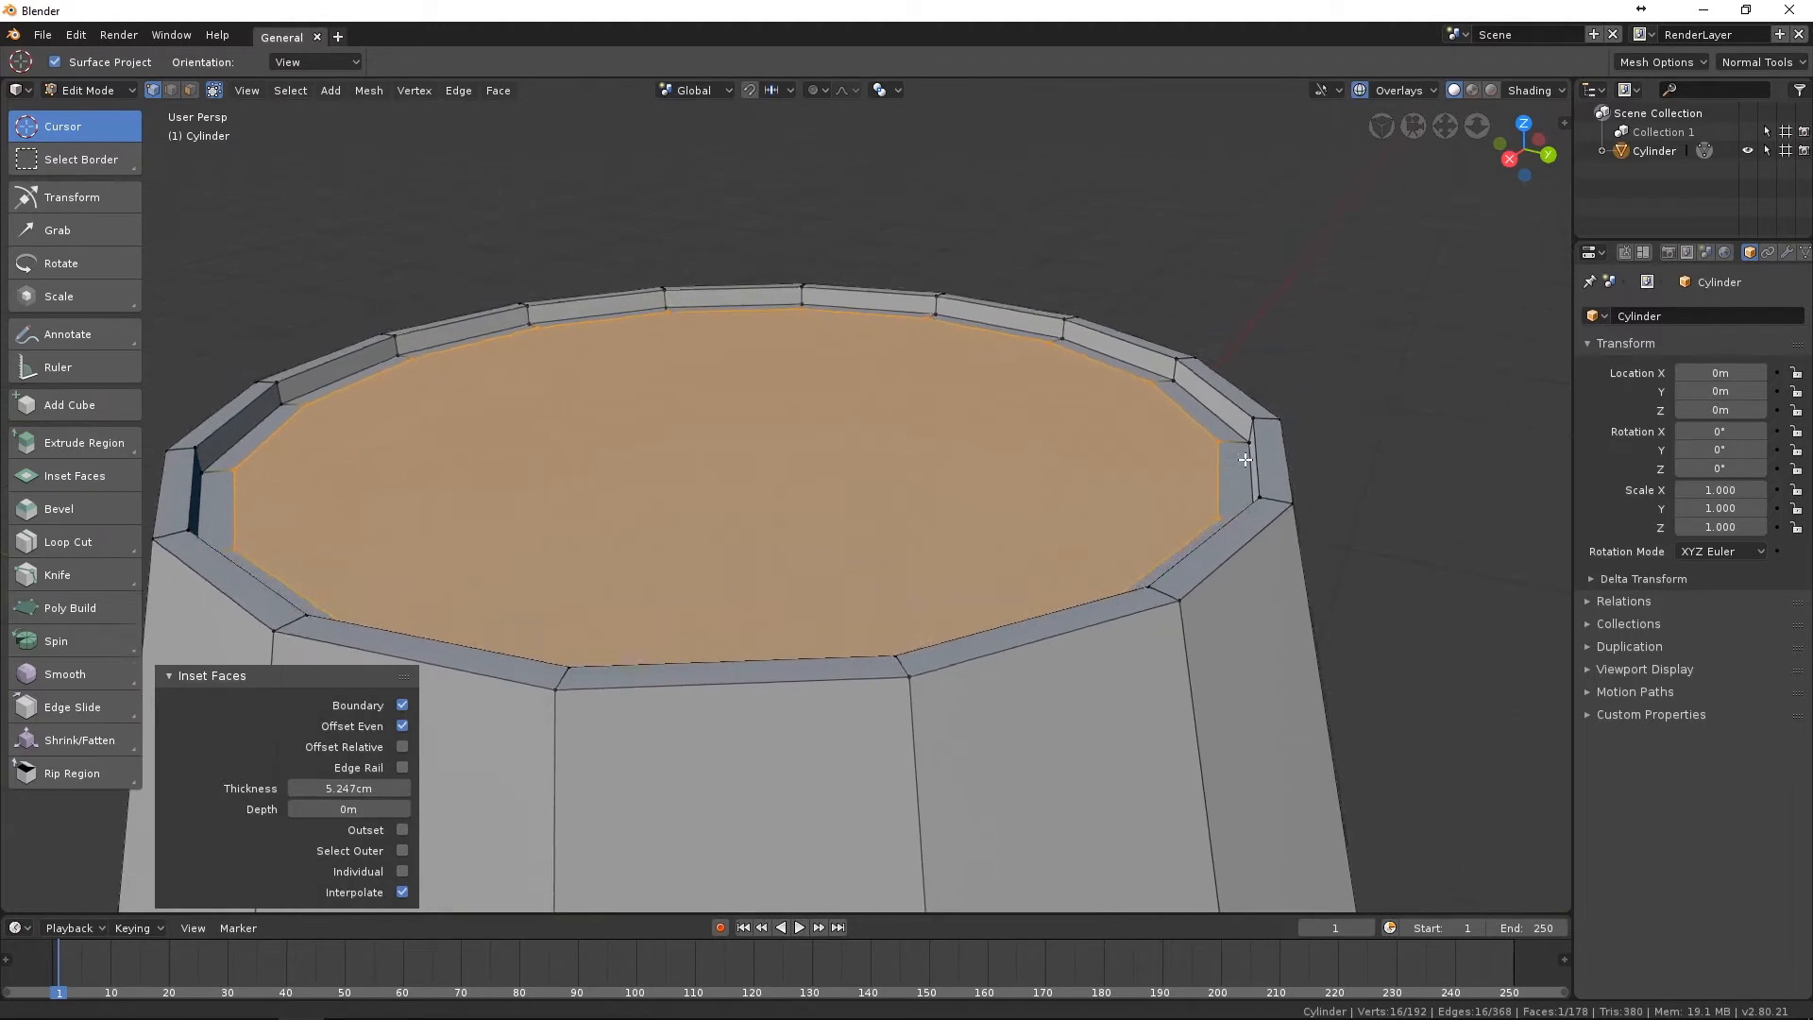
Extrude the inset face inside the rim about 3.76 cm down into the body.
{"action": "key", "text": "e"}
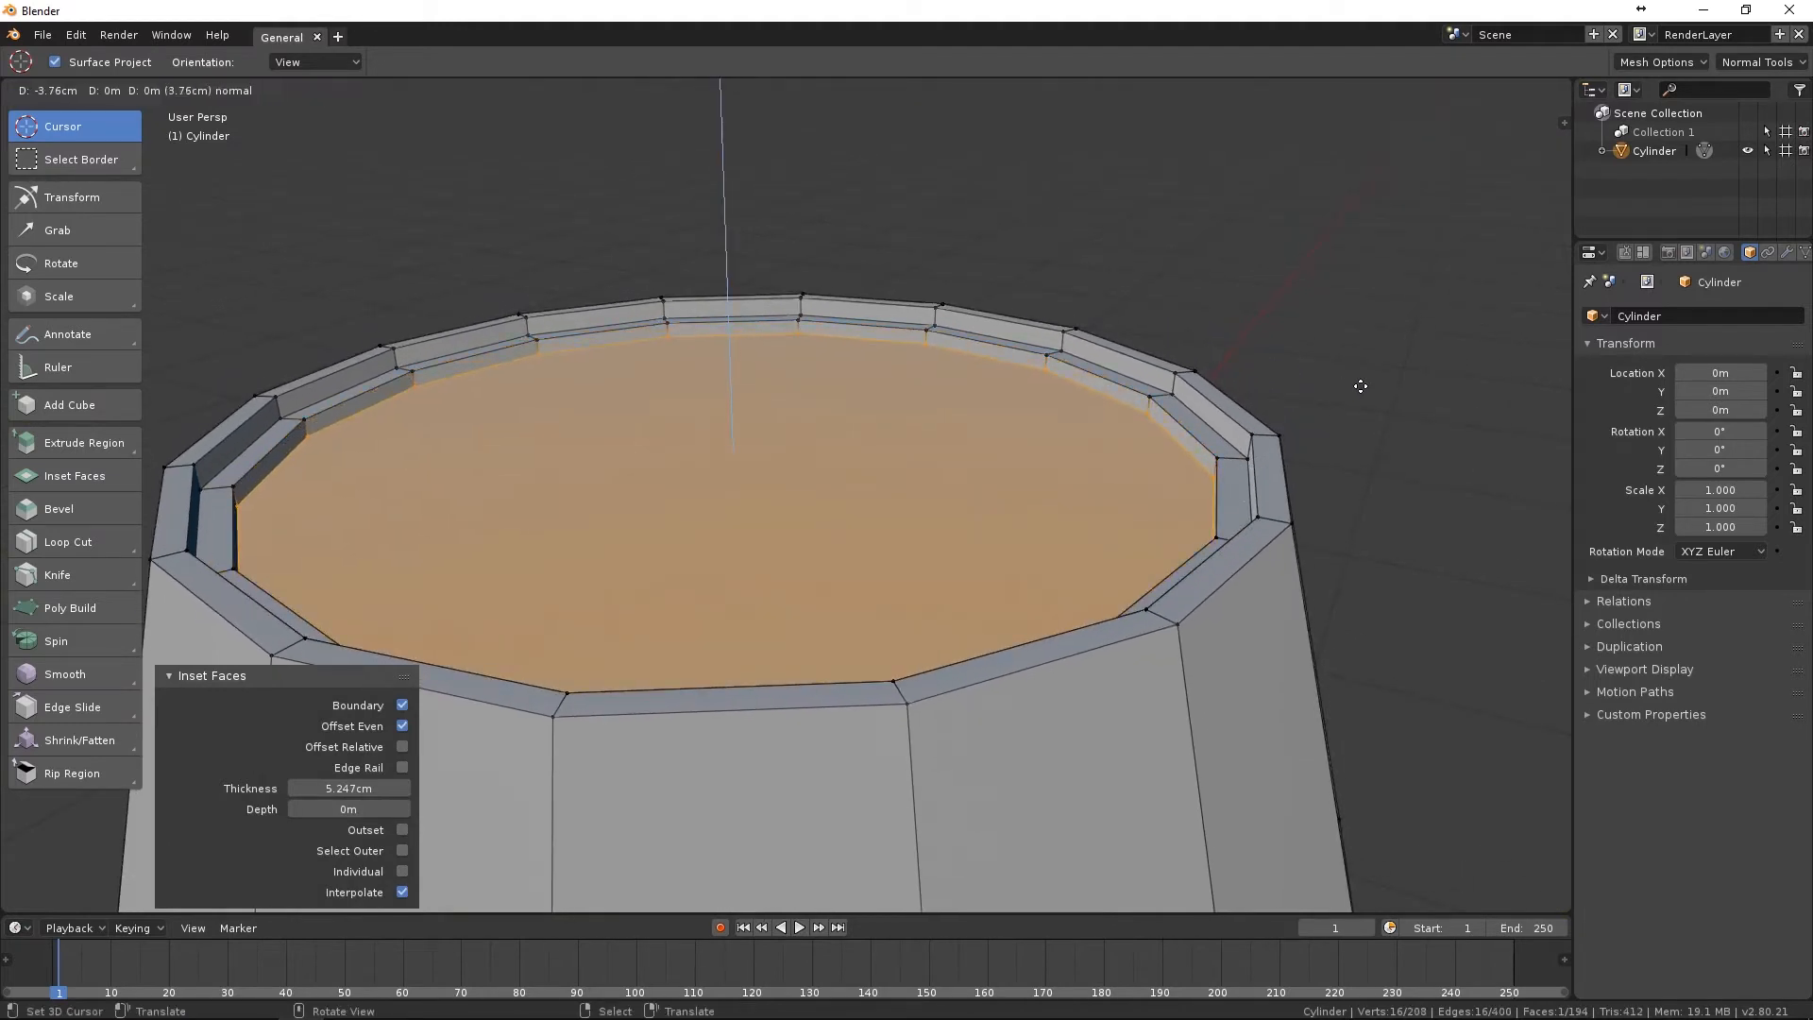
{"action": "left_click", "coordinate": [1361, 386]}
{"action": "middle_click_drag", "start_coordinate": [1248, 393], "coordinate": [1191, 381]}
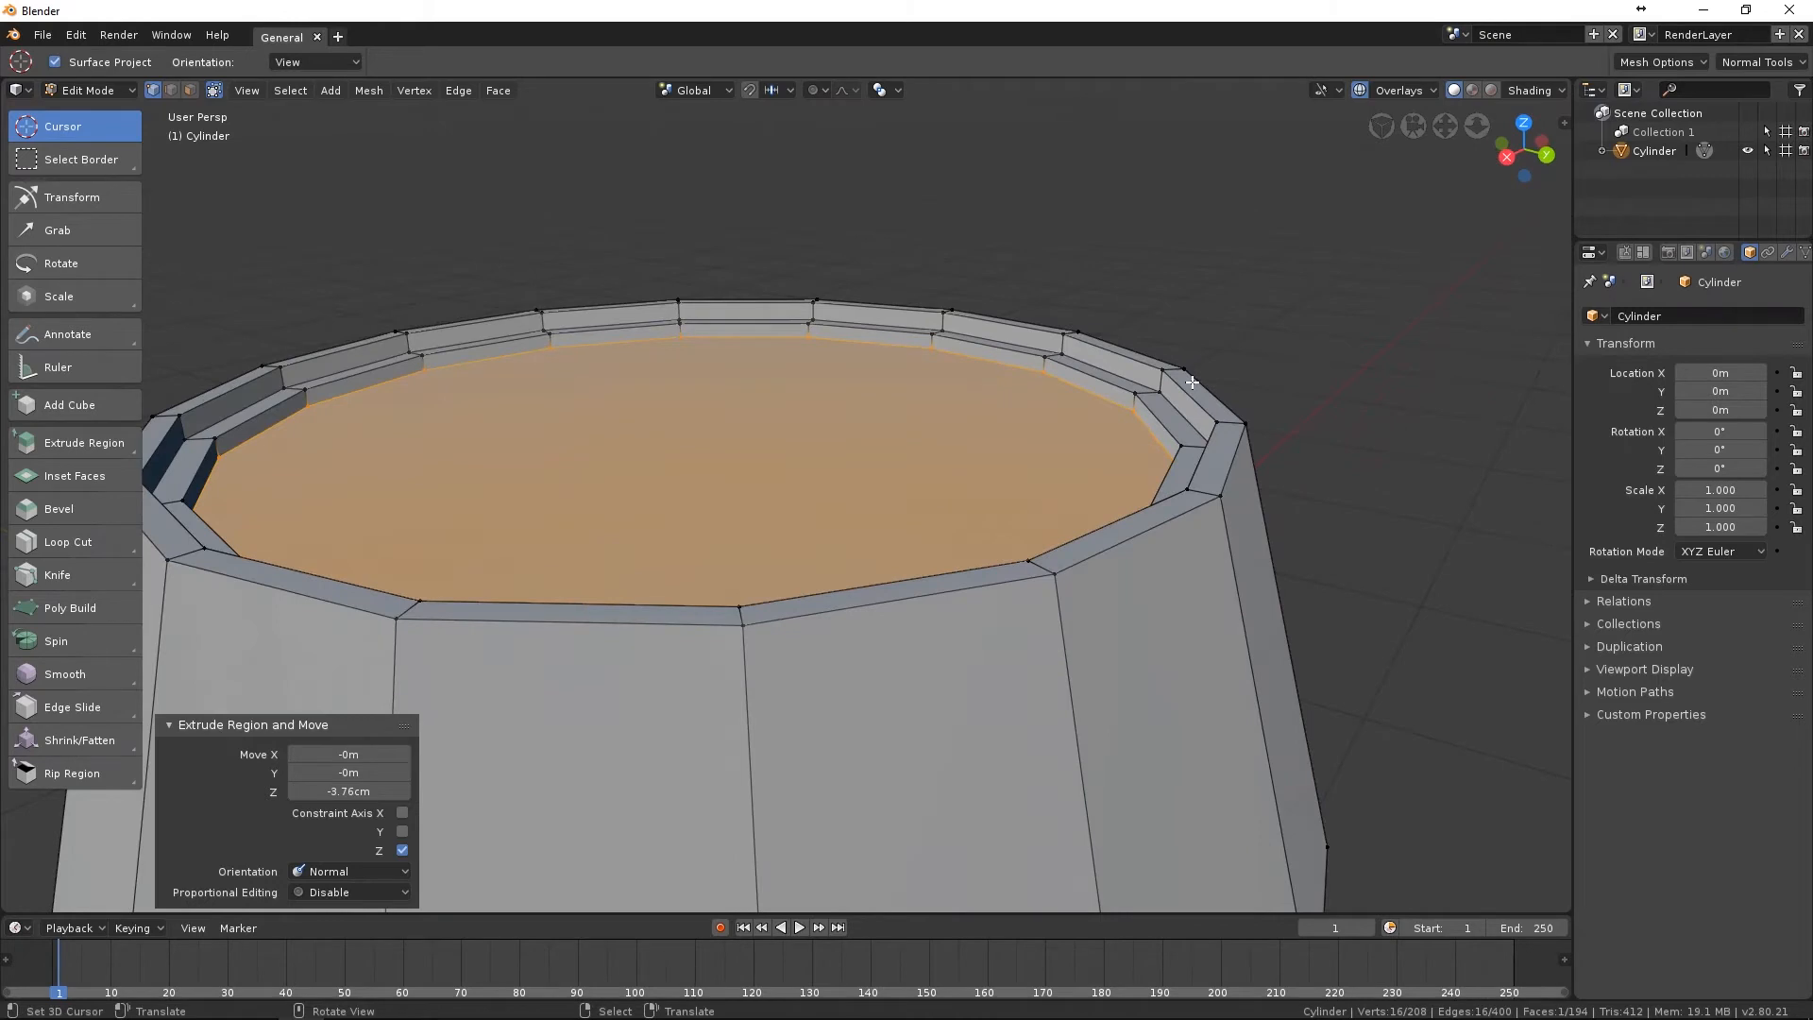
Extrude the recessed face in place with no offset and scale it up by about 1.057 to widen the opening under the rim.
{"action": "key", "text": "KP_1"}
{"action": "middle_click_drag", "start_coordinate": [1275, 392], "coordinate": [1142, 392], "text": "shift"}
{"action": "key", "text": "alt+z"}
{"action": "middle_click_drag", "start_coordinate": [1038, 366], "coordinate": [1080, 489], "text": "shift"}
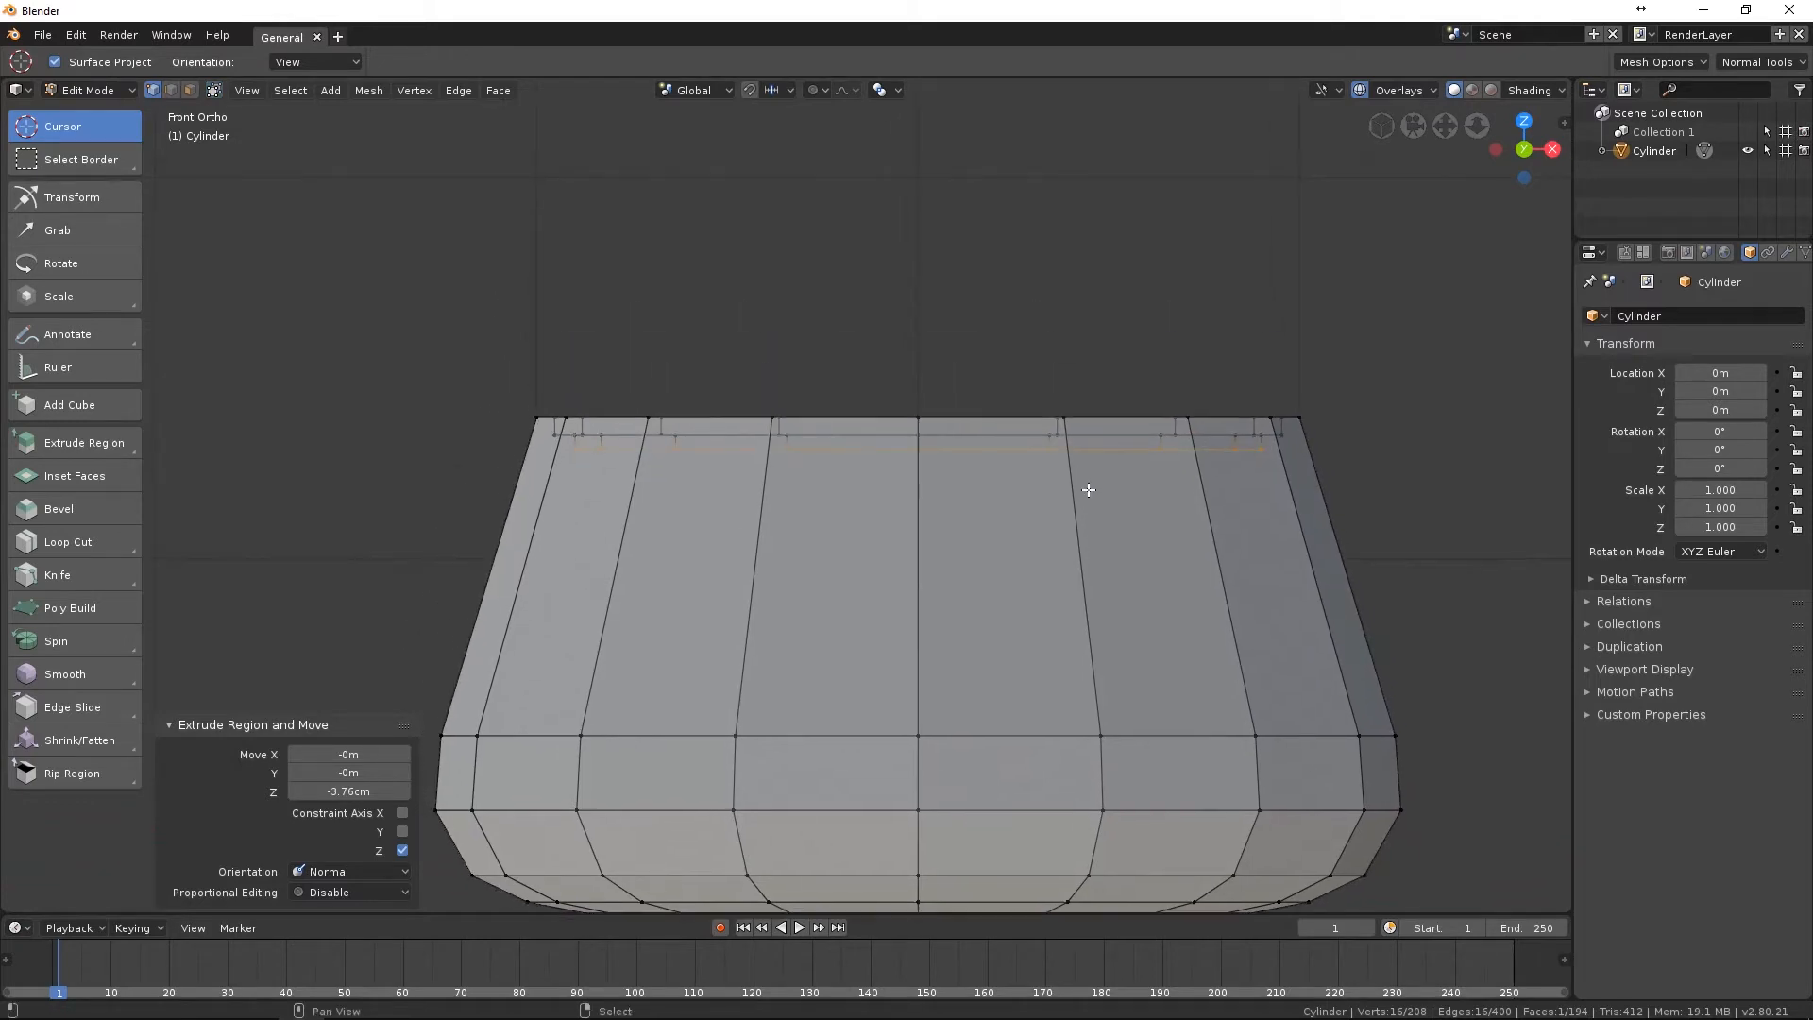
{"action": "middle_click_drag", "start_coordinate": [1304, 462], "coordinate": [1310, 425], "text": "ctrl"}
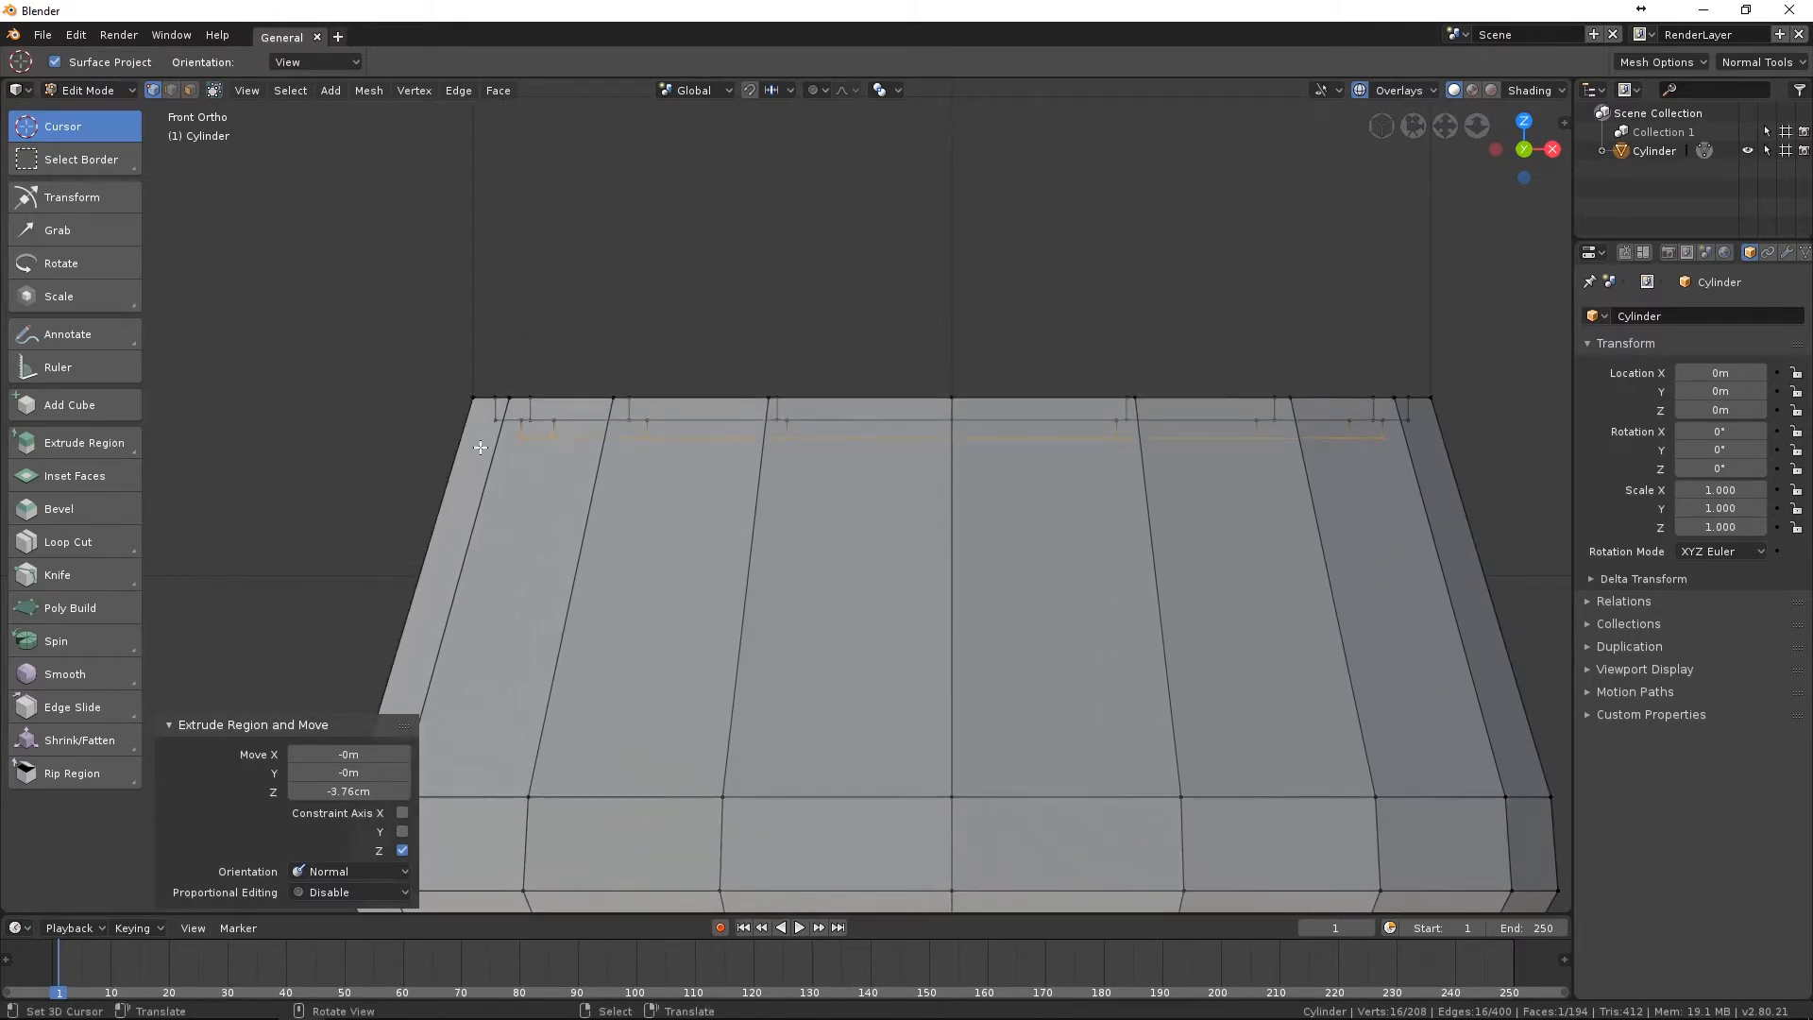
{"action": "middle_click_drag", "start_coordinate": [1267, 472], "coordinate": [1235, 432], "text": "shift"}
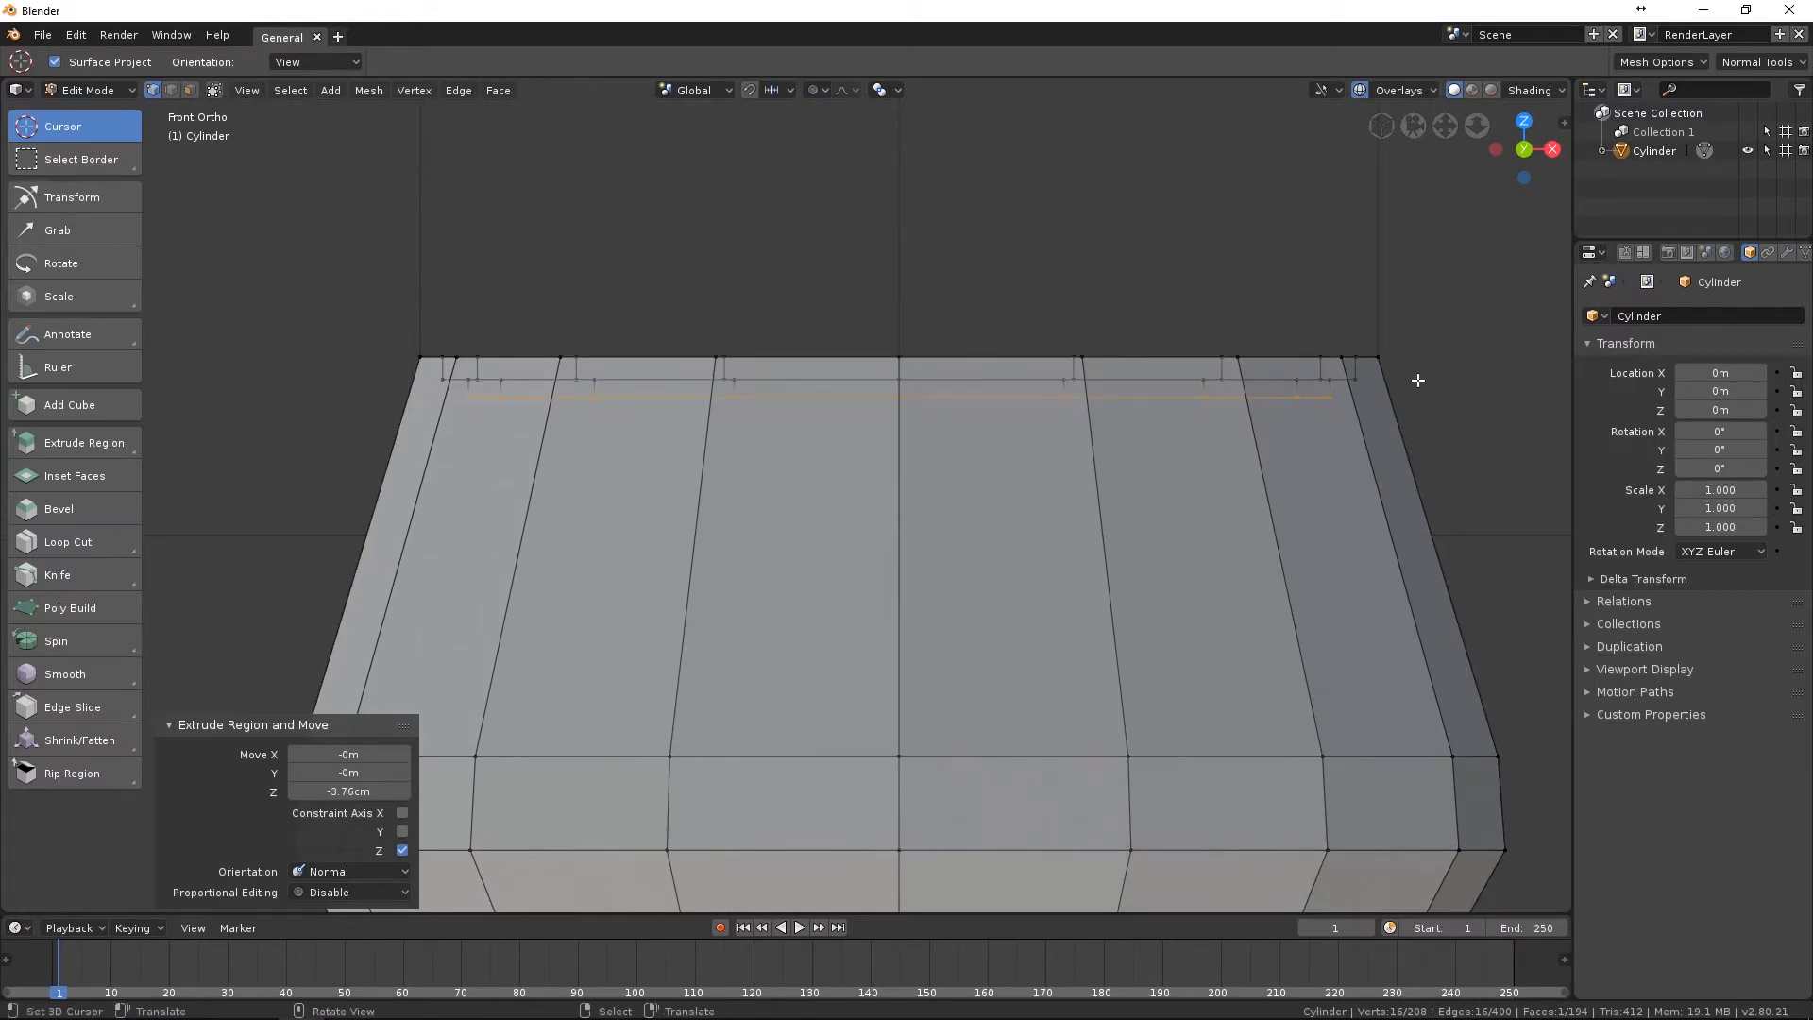
{"action": "key", "text": "e"}
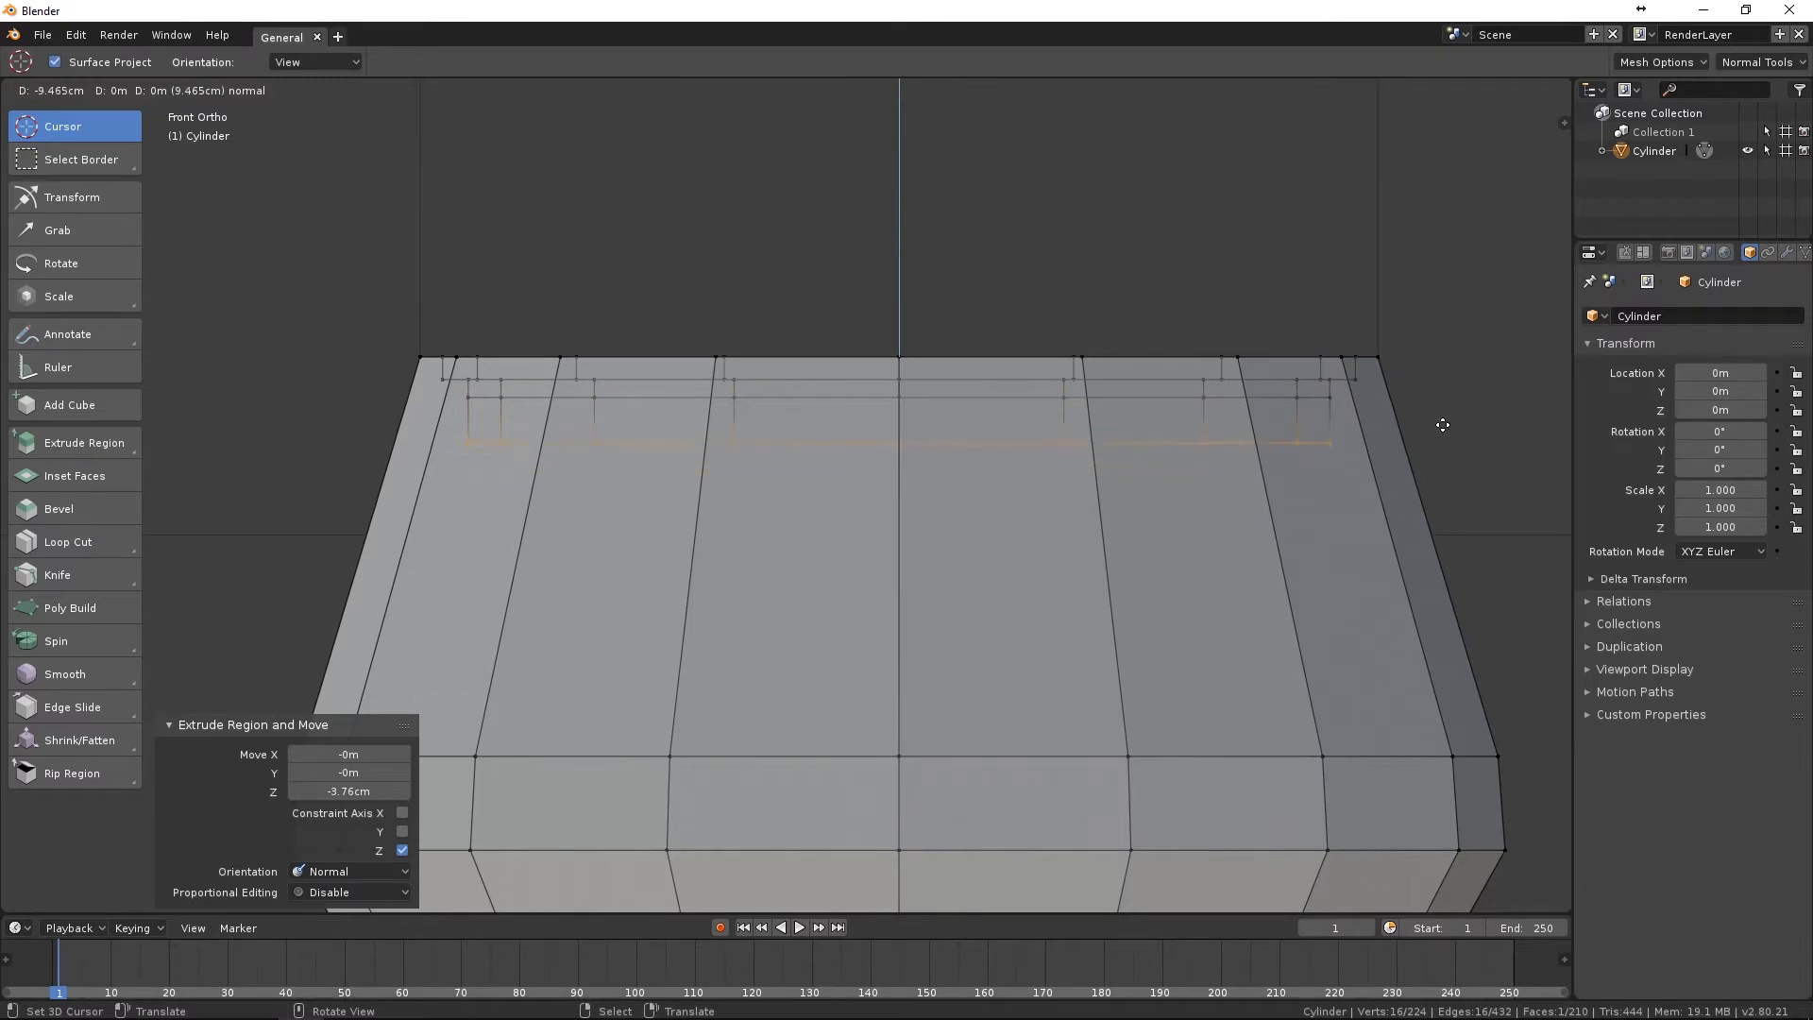
{"action": "right_click", "coordinate": [1445, 439]}
{"action": "middle_click_drag", "start_coordinate": [1216, 367], "coordinate": [1289, 446]}
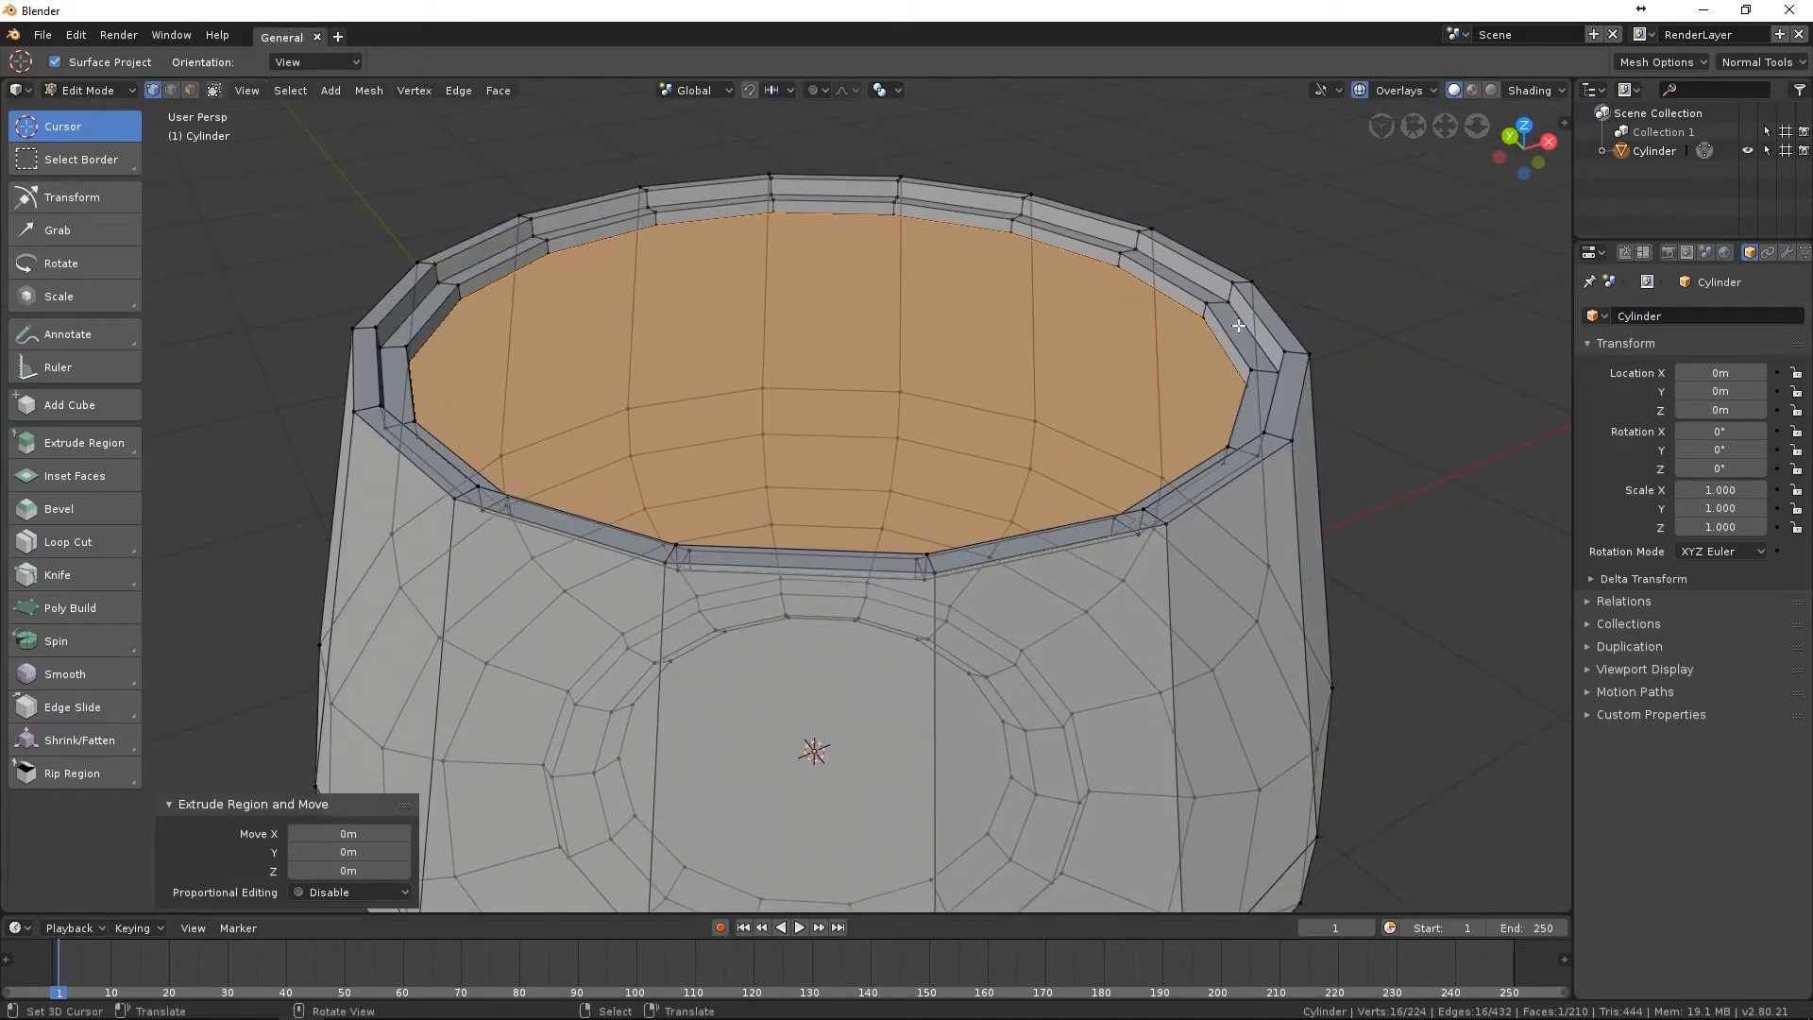
{"action": "middle_click_drag", "start_coordinate": [1239, 326], "coordinate": [1303, 267]}
{"action": "scroll", "coordinate": [1327, 284], "scroll_direction": "up", "scroll_amount": 2}
{"action": "key", "text": "s"}
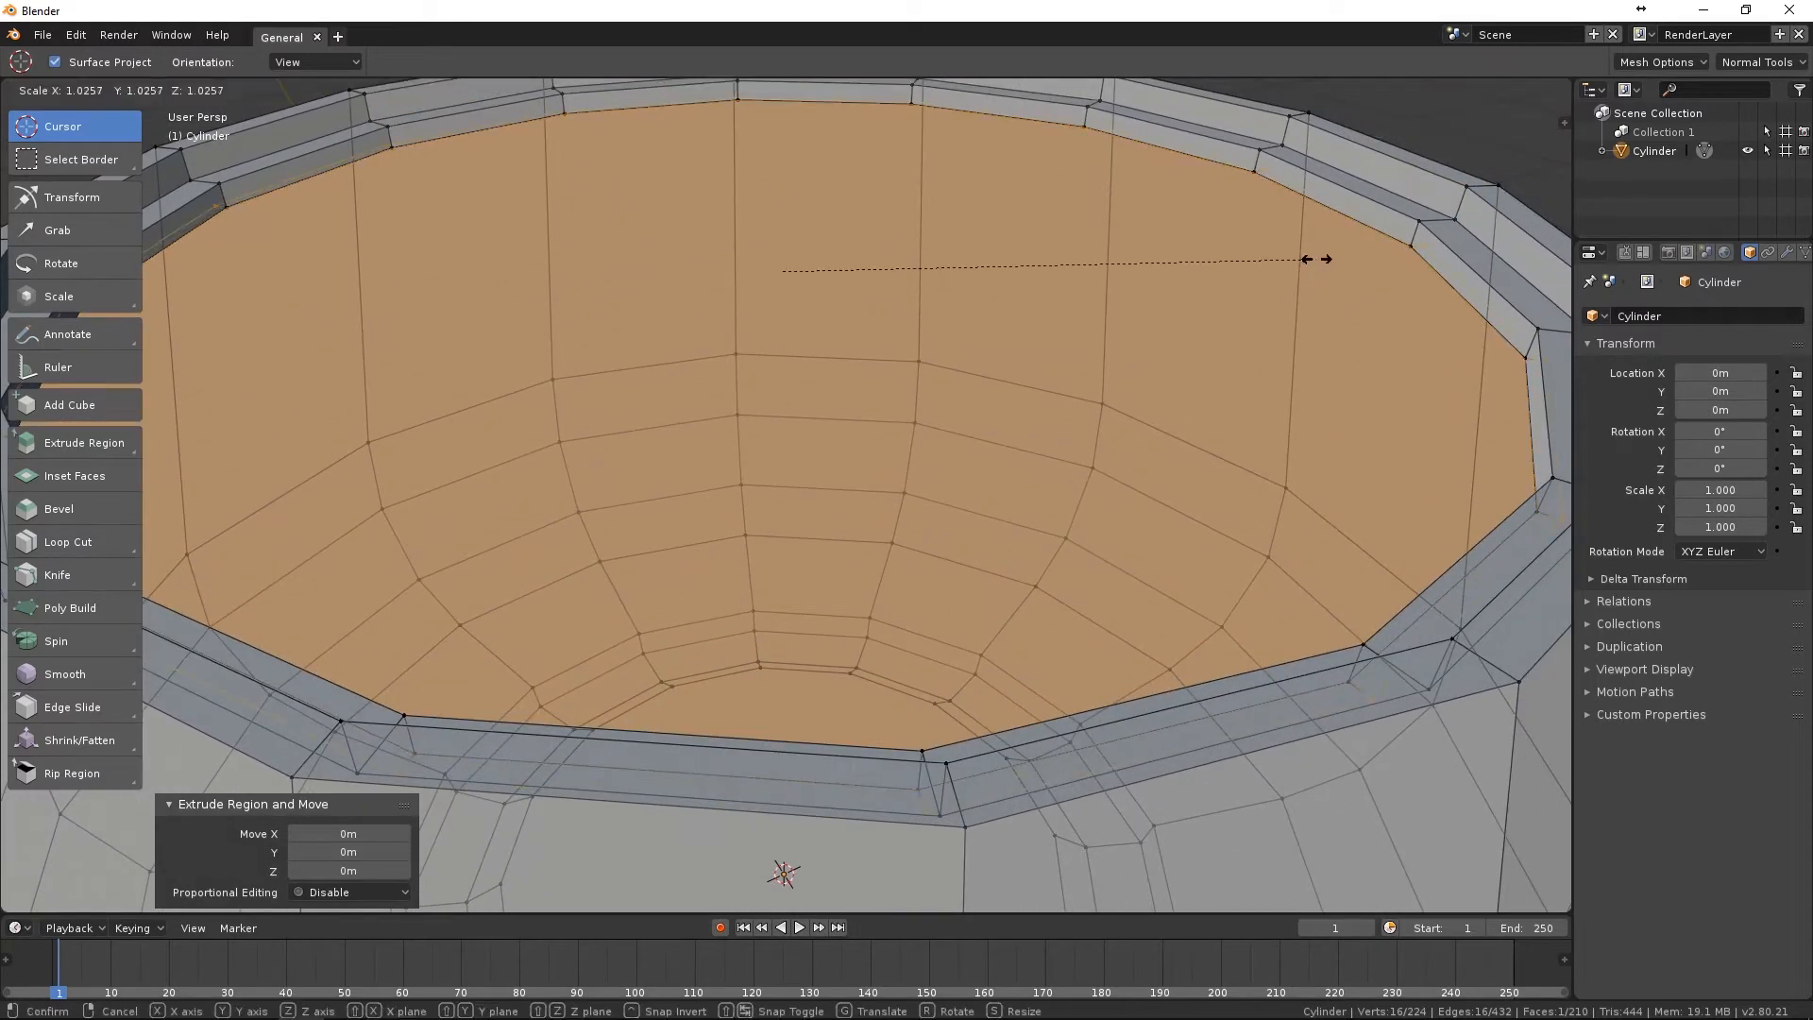
{"action": "left_click", "coordinate": [1327, 255]}
{"action": "middle_click_drag", "start_coordinate": [1327, 255], "coordinate": [1113, 374]}
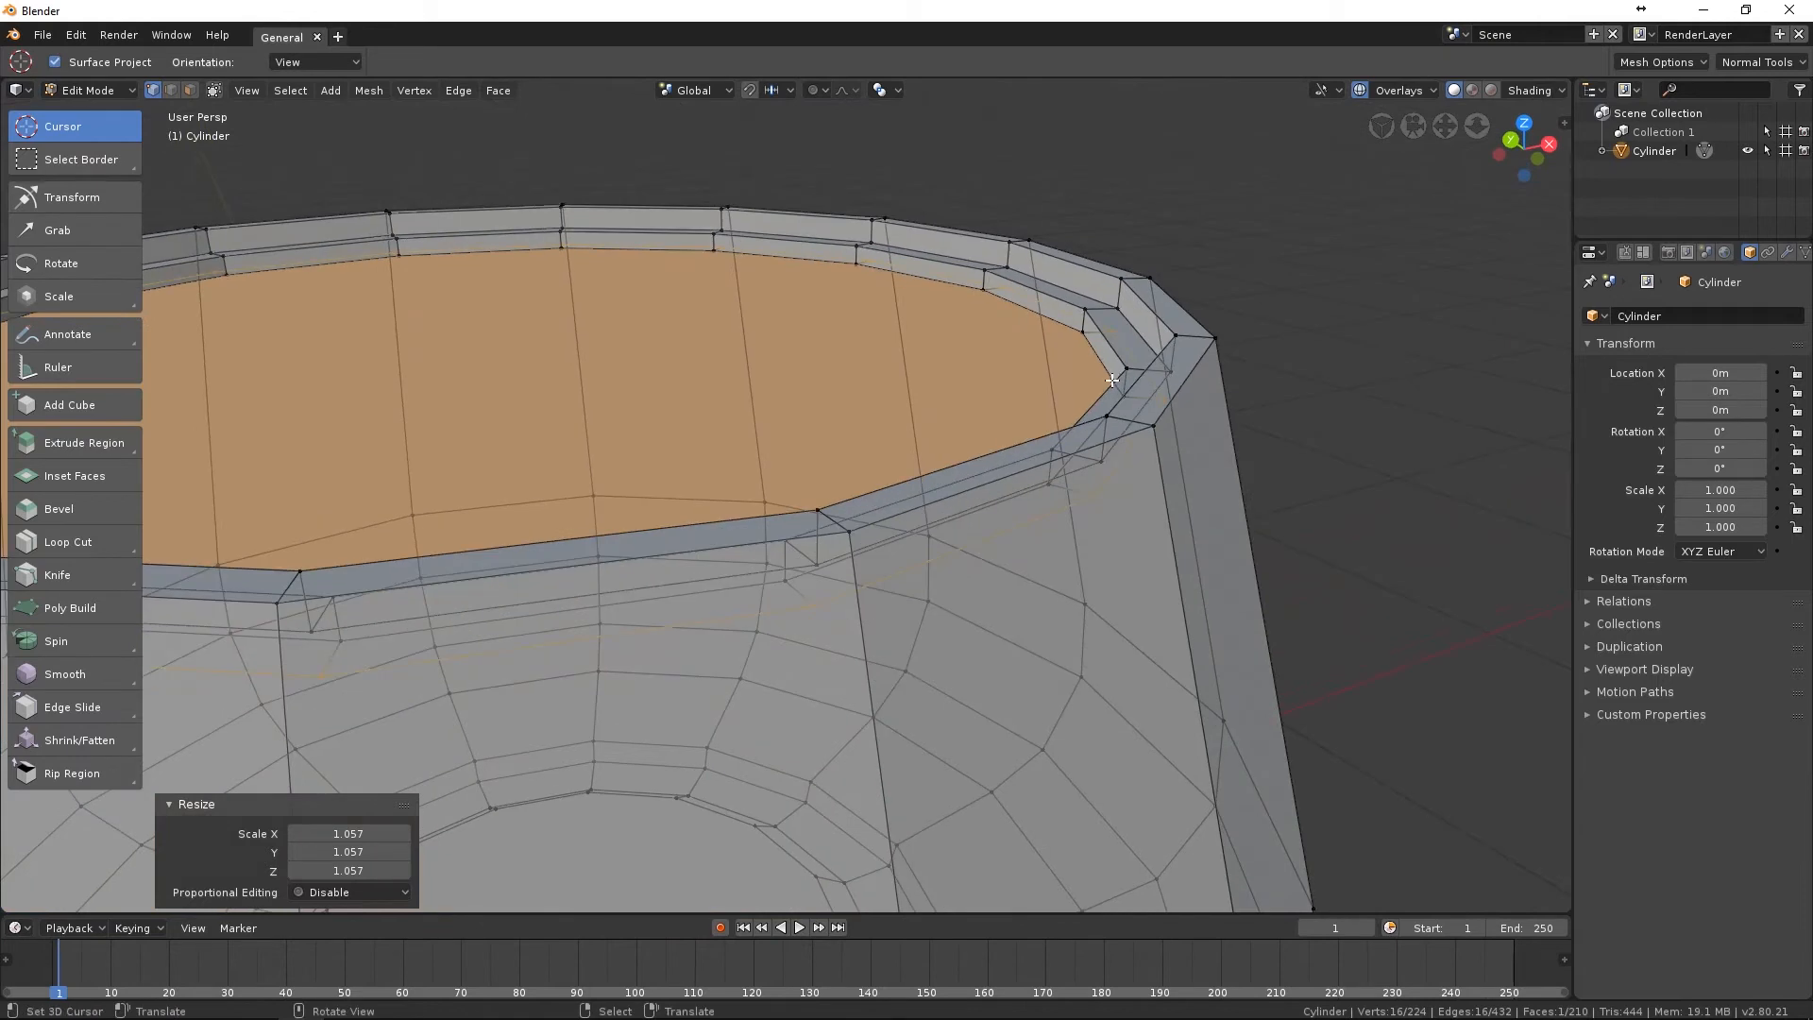
Extrude the recessed face about 72.9 cm down inside the body and scale it up by about 1.222 to follow the outer wall.
{"action": "key", "text": "KP_6"}
{"action": "key", "text": "KP_1"}
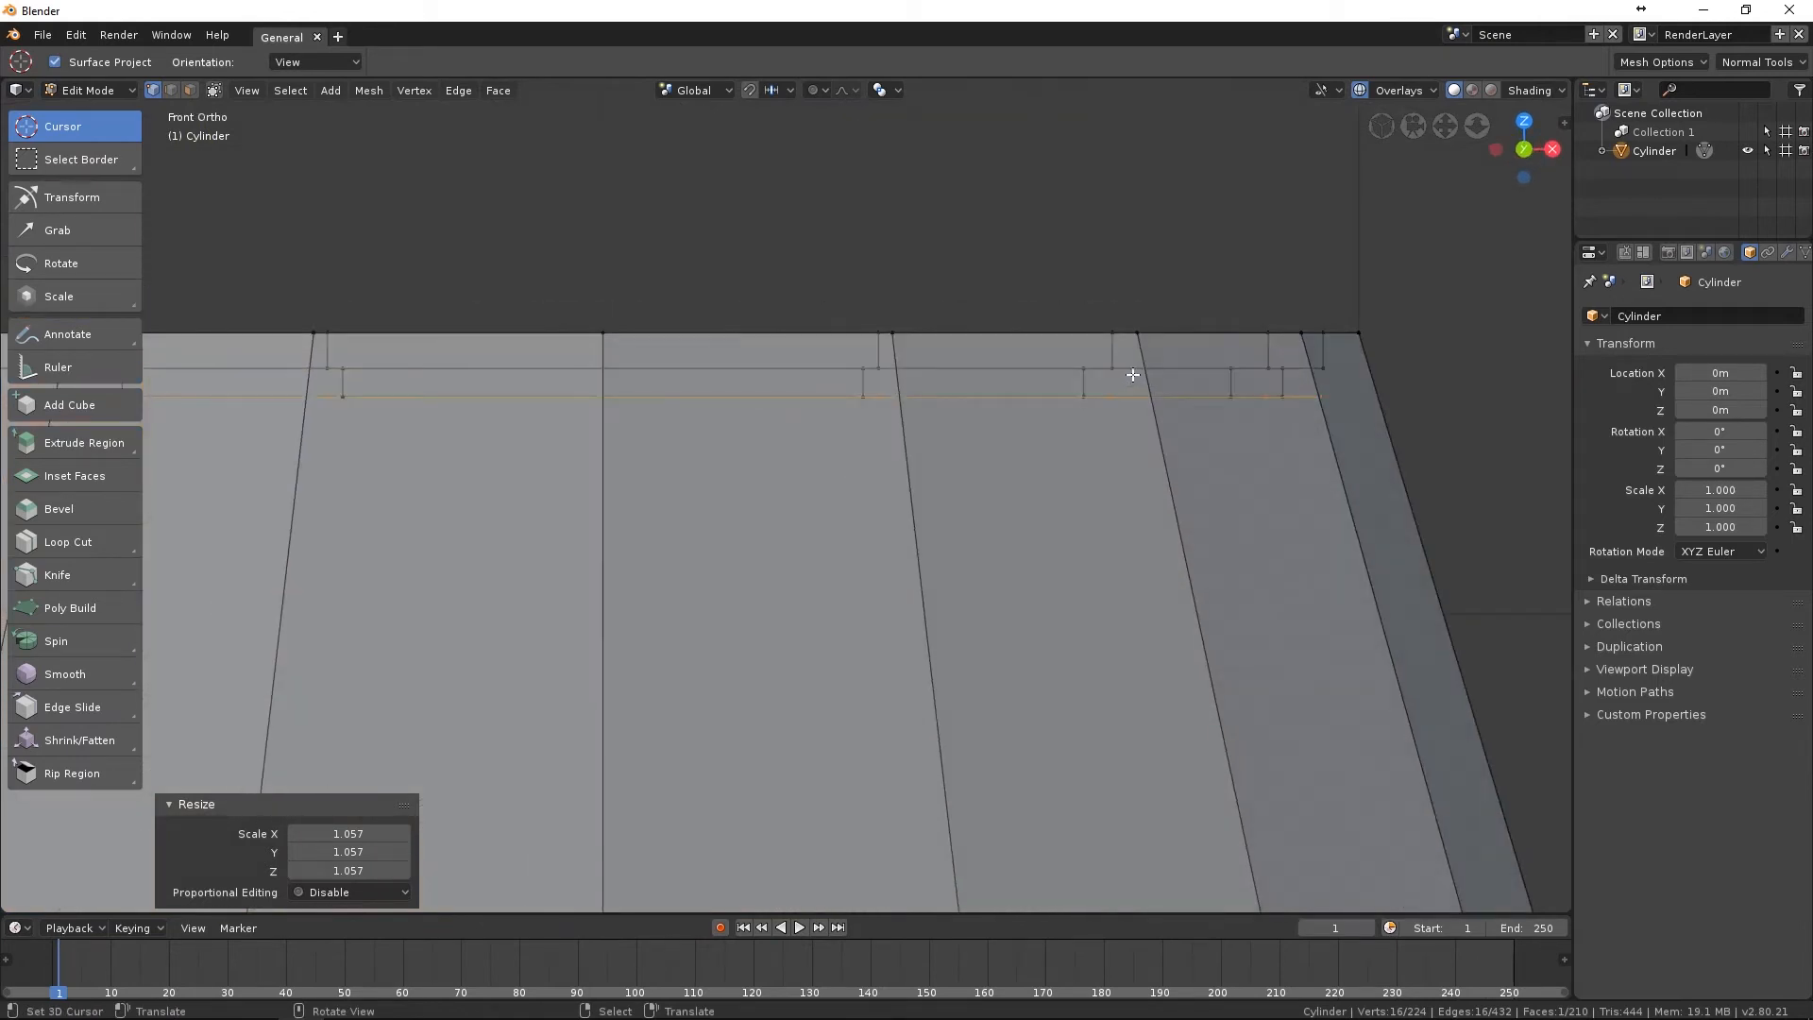
{"action": "scroll", "coordinate": [1141, 378], "scroll_direction": "down", "scroll_amount": 5}
{"action": "middle_click_drag", "start_coordinate": [1141, 372], "coordinate": [1243, 263], "text": "shift"}
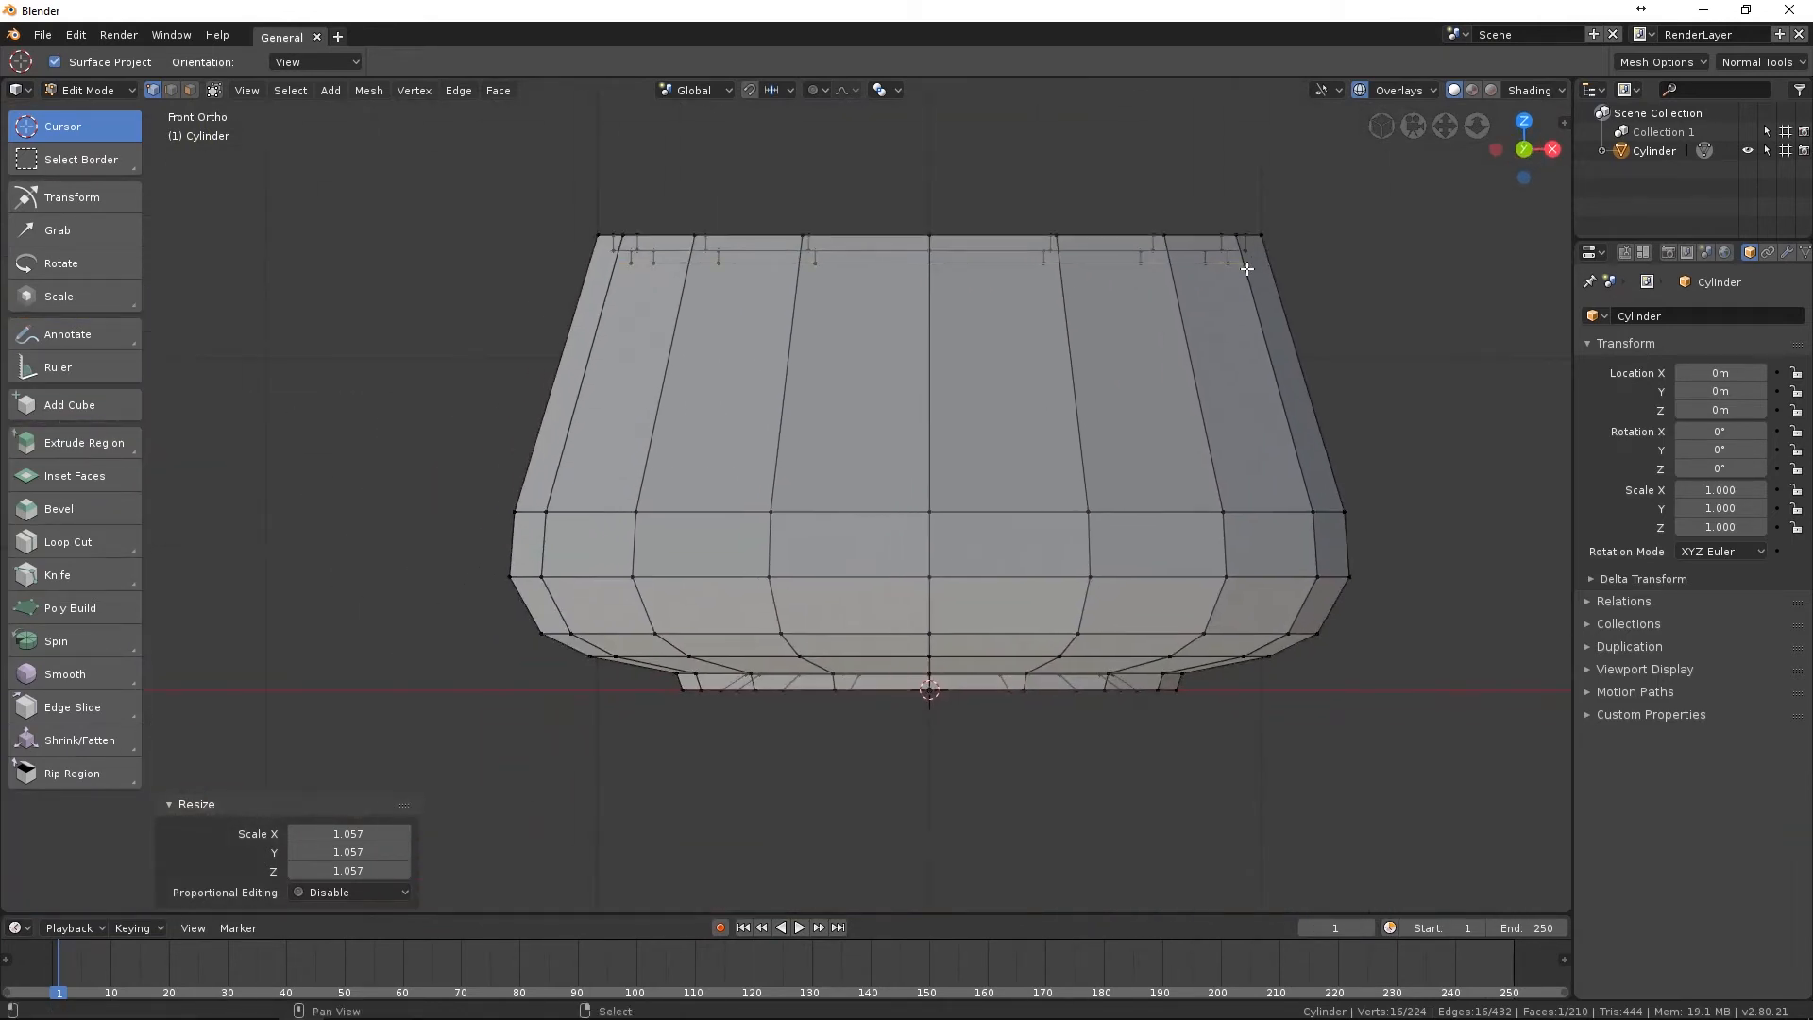
{"action": "key", "text": "e"}
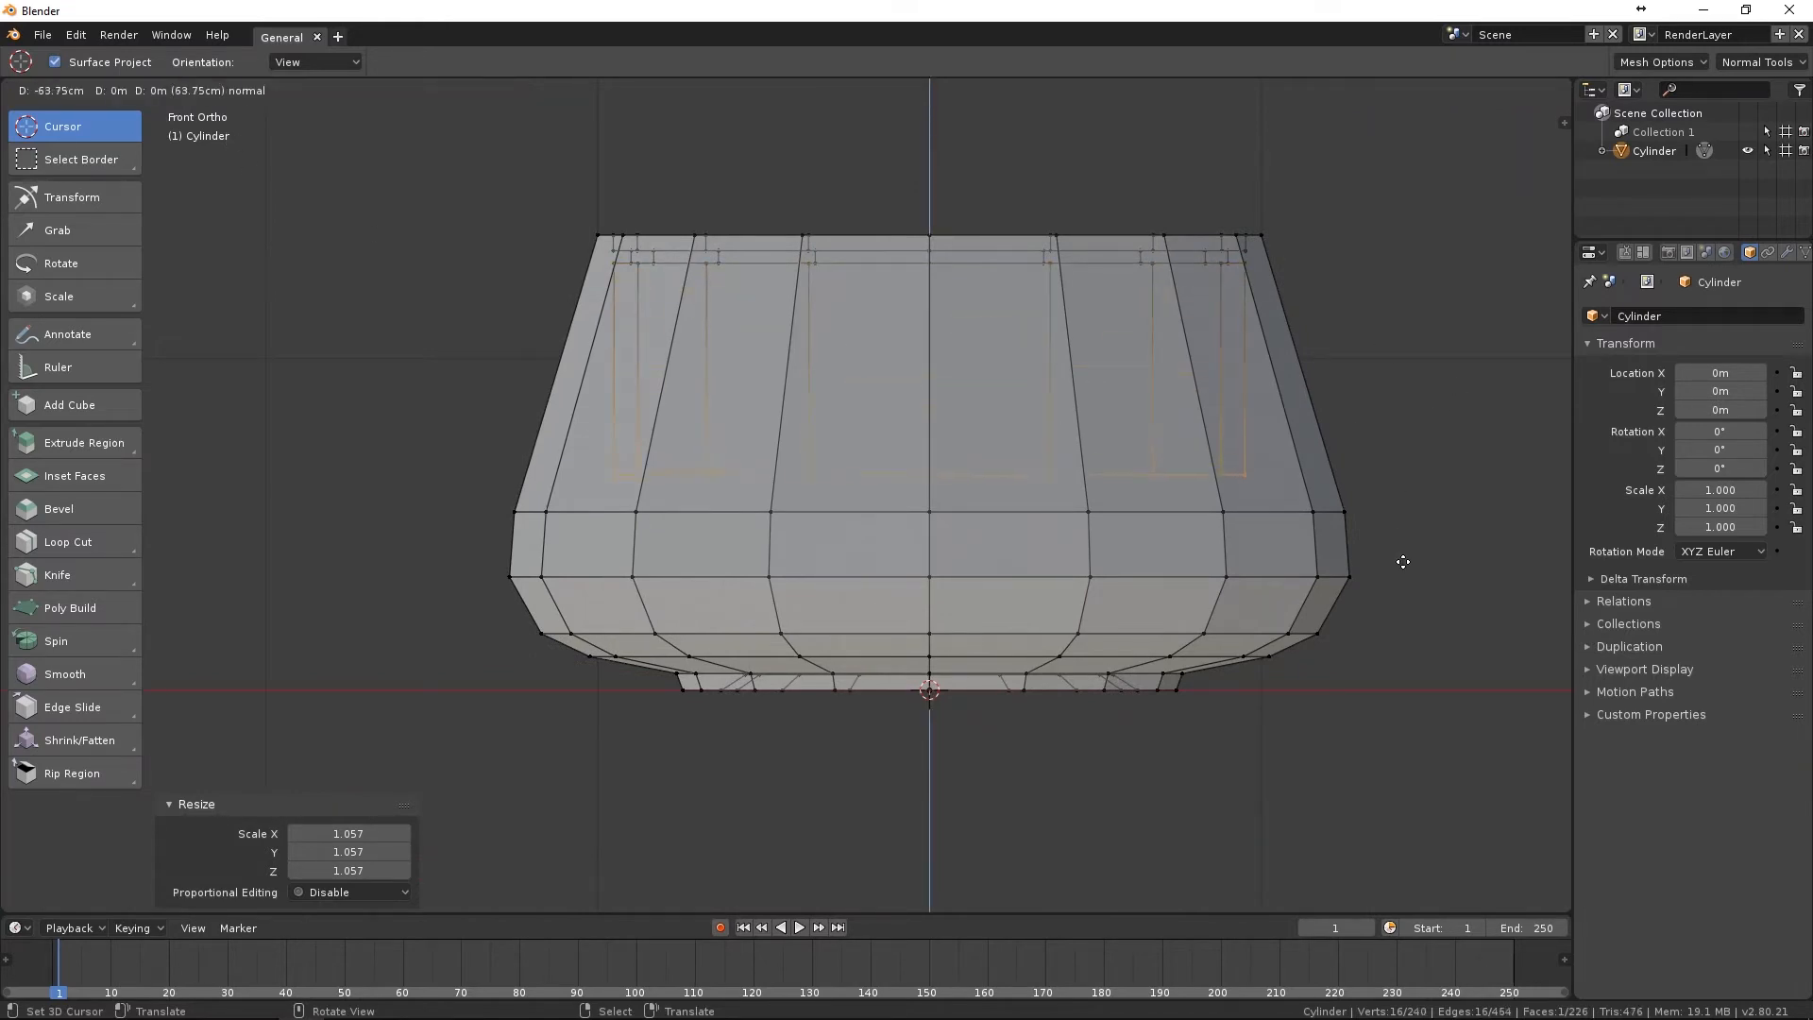
{"action": "left_click", "coordinate": [1402, 588]}
{"action": "key", "text": "s"}
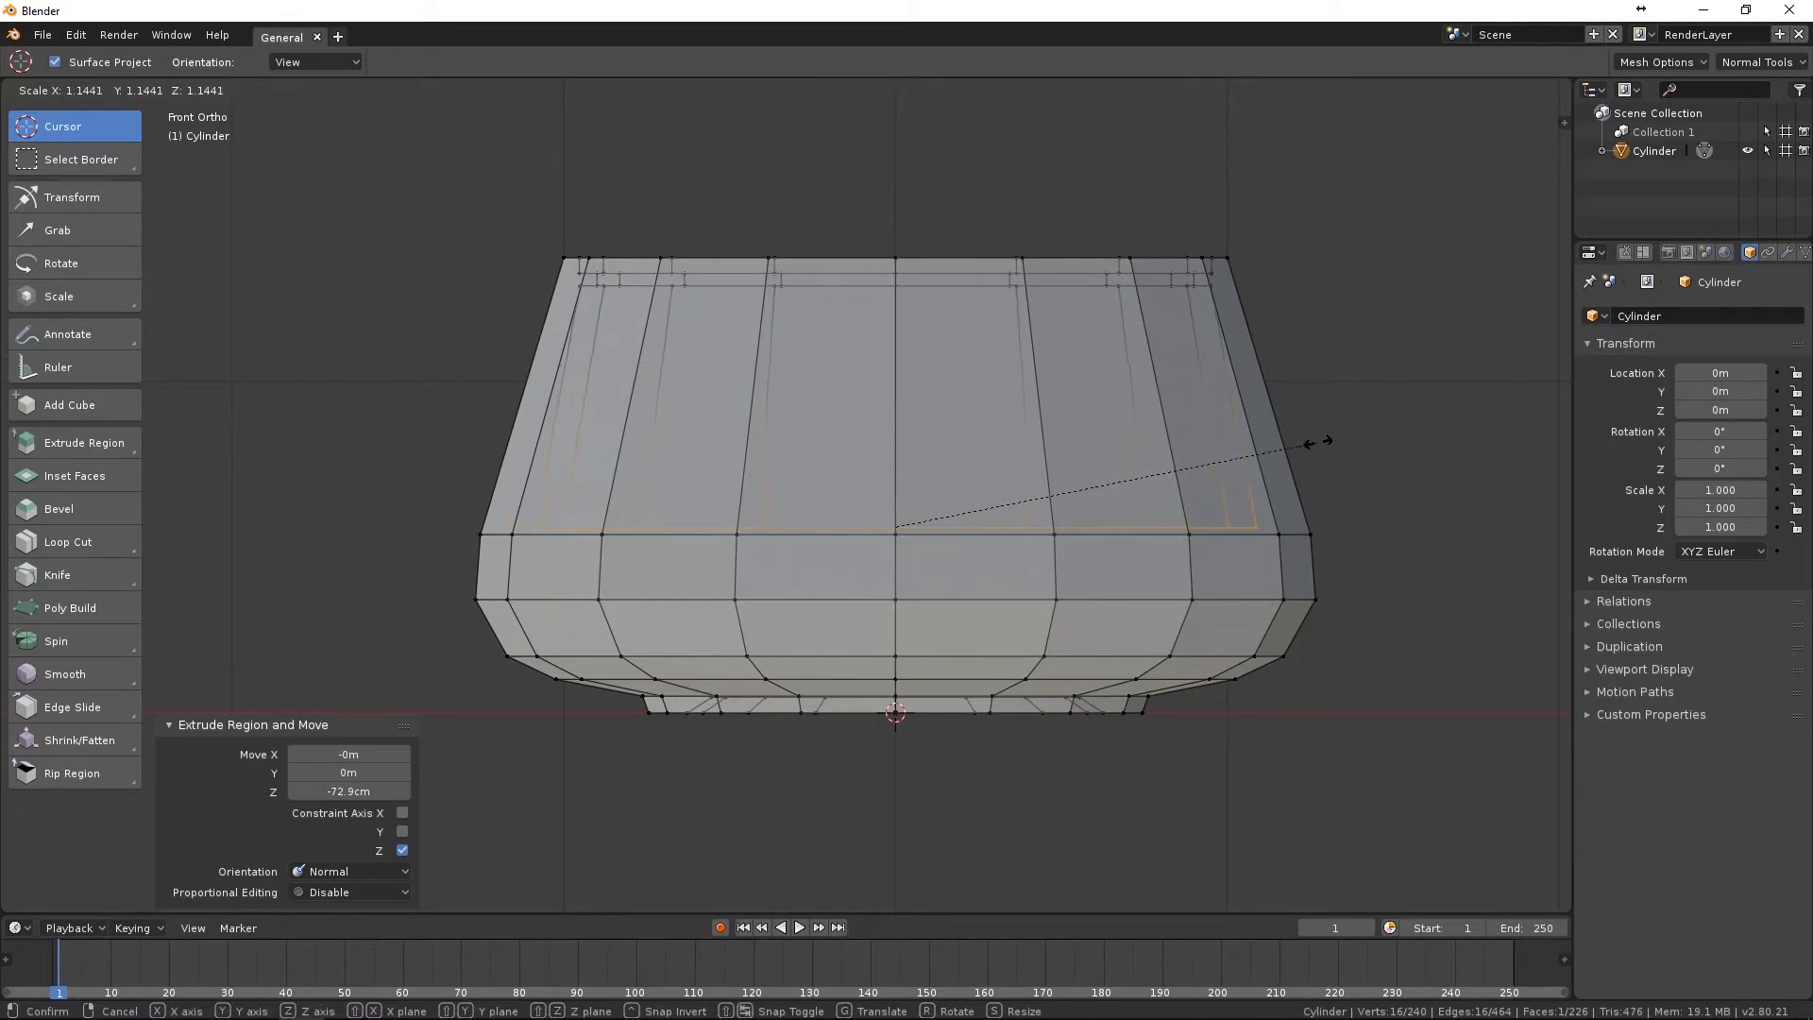
{"action": "left_click", "coordinate": [1347, 440]}
Extrude the inner face about 20 cm farther down and scale it up by about 1.018.
{"action": "key", "text": "e"}
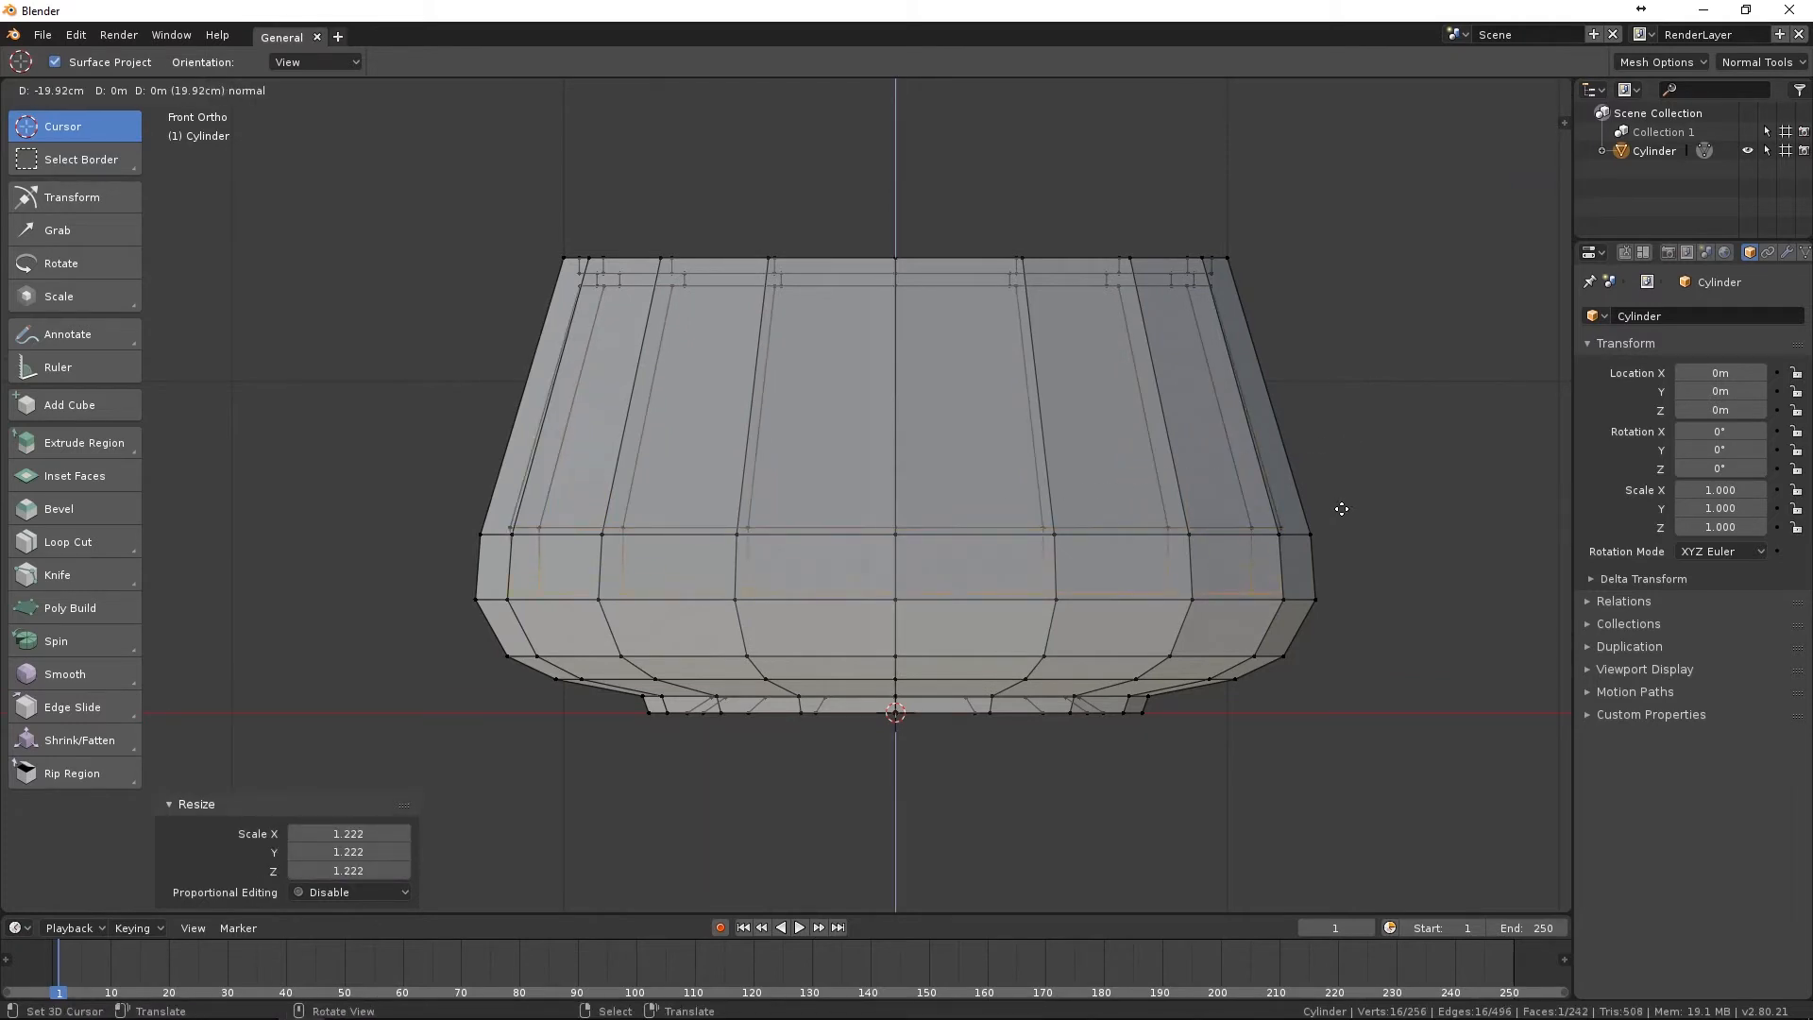
{"action": "left_click", "coordinate": [1341, 510]}
{"action": "key", "text": "s"}
{"action": "left_click", "coordinate": [1349, 512]}
Extrude the inner face down again by about 18 cm and scale it down by about 0.884.
{"action": "key", "text": "e"}
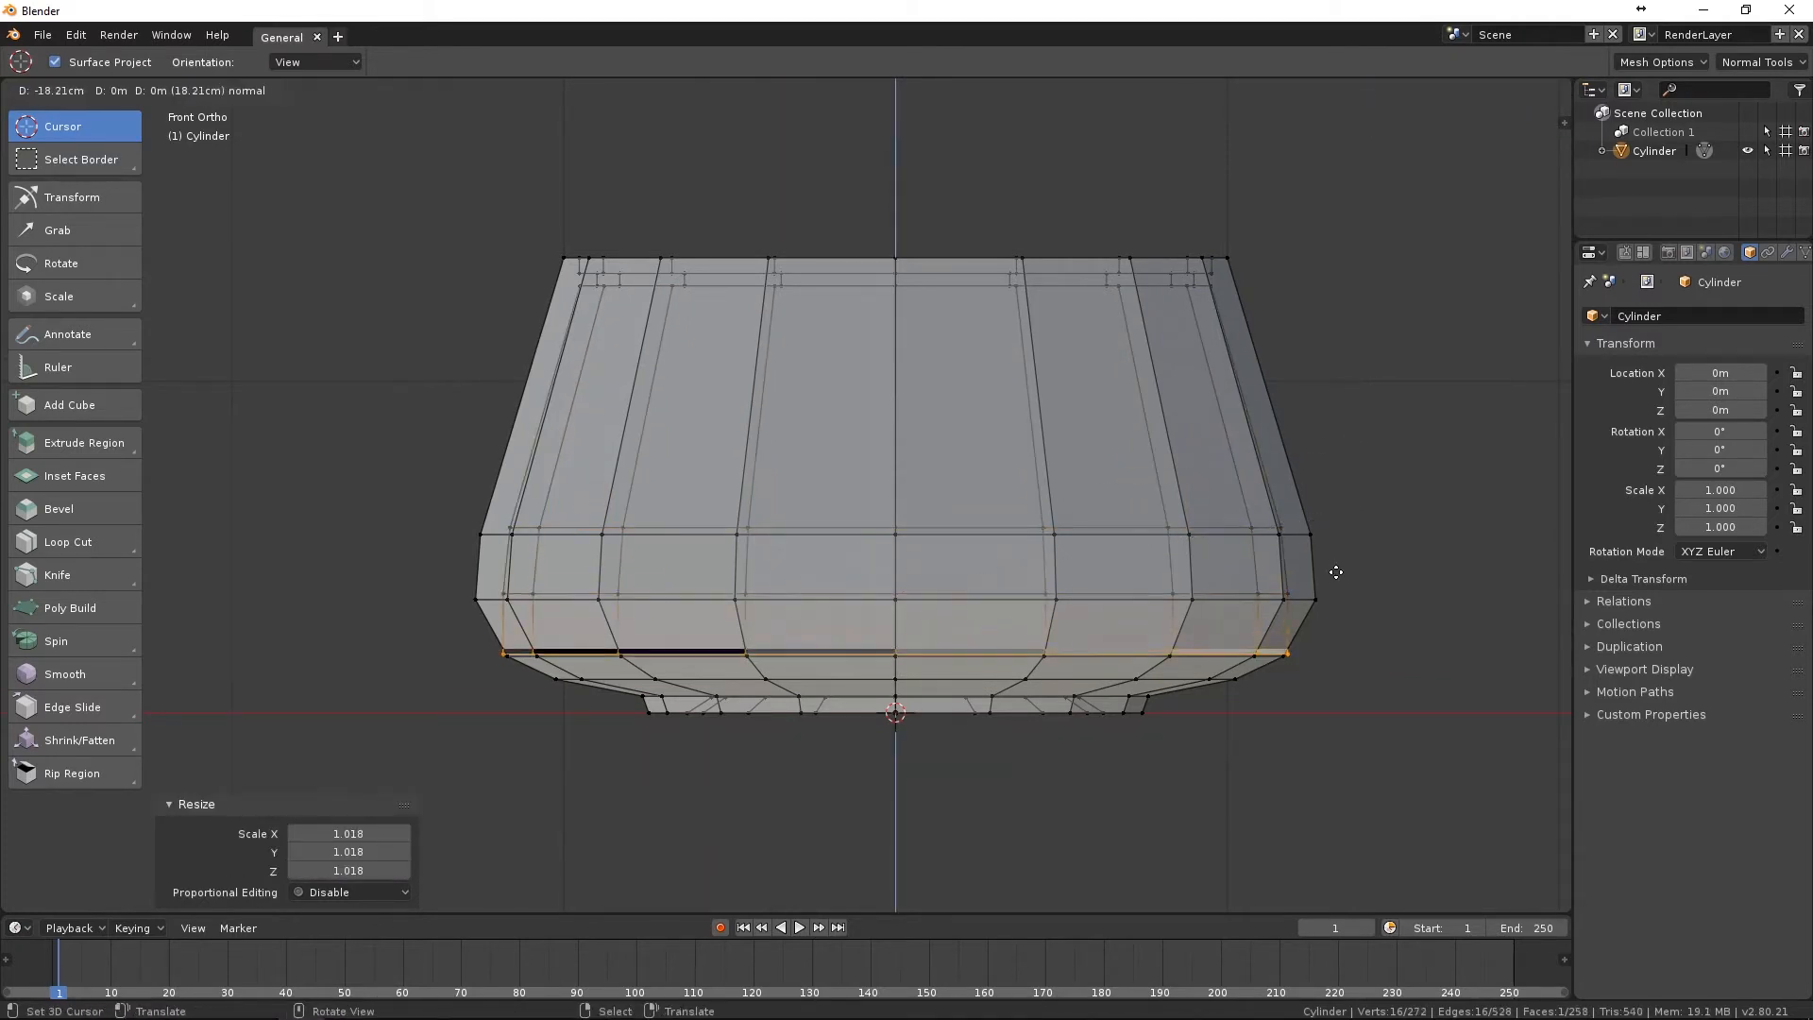
{"action": "left_click", "coordinate": [1334, 575]}
{"action": "key", "text": "s"}
{"action": "left_click", "coordinate": [1305, 552]}
Raise the inner face about 2.08 cm along Z and scale it up by about 1.036 to match the outer profile.
{"action": "middle_click_drag", "start_coordinate": [1304, 547], "coordinate": [1059, 386], "text": "shift"}
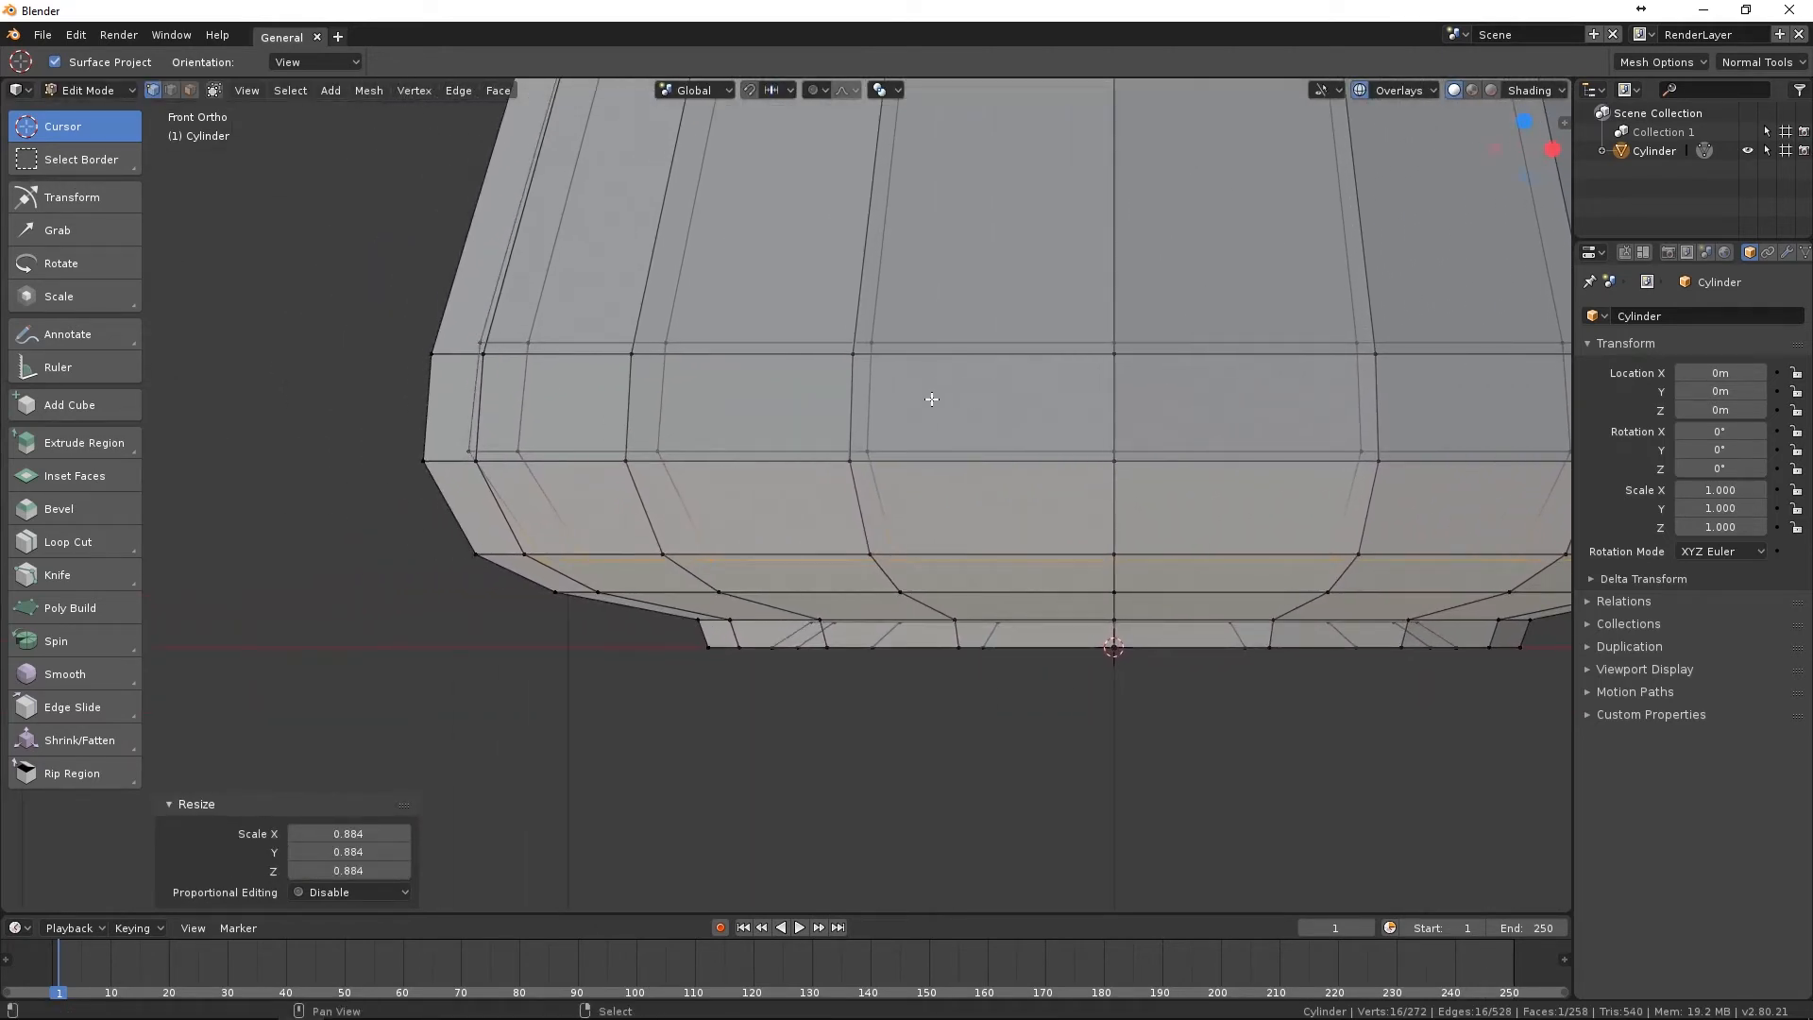
{"action": "key", "text": "g"}
{"action": "key", "text": "z"}
{"action": "left_click", "coordinate": [670, 387]}
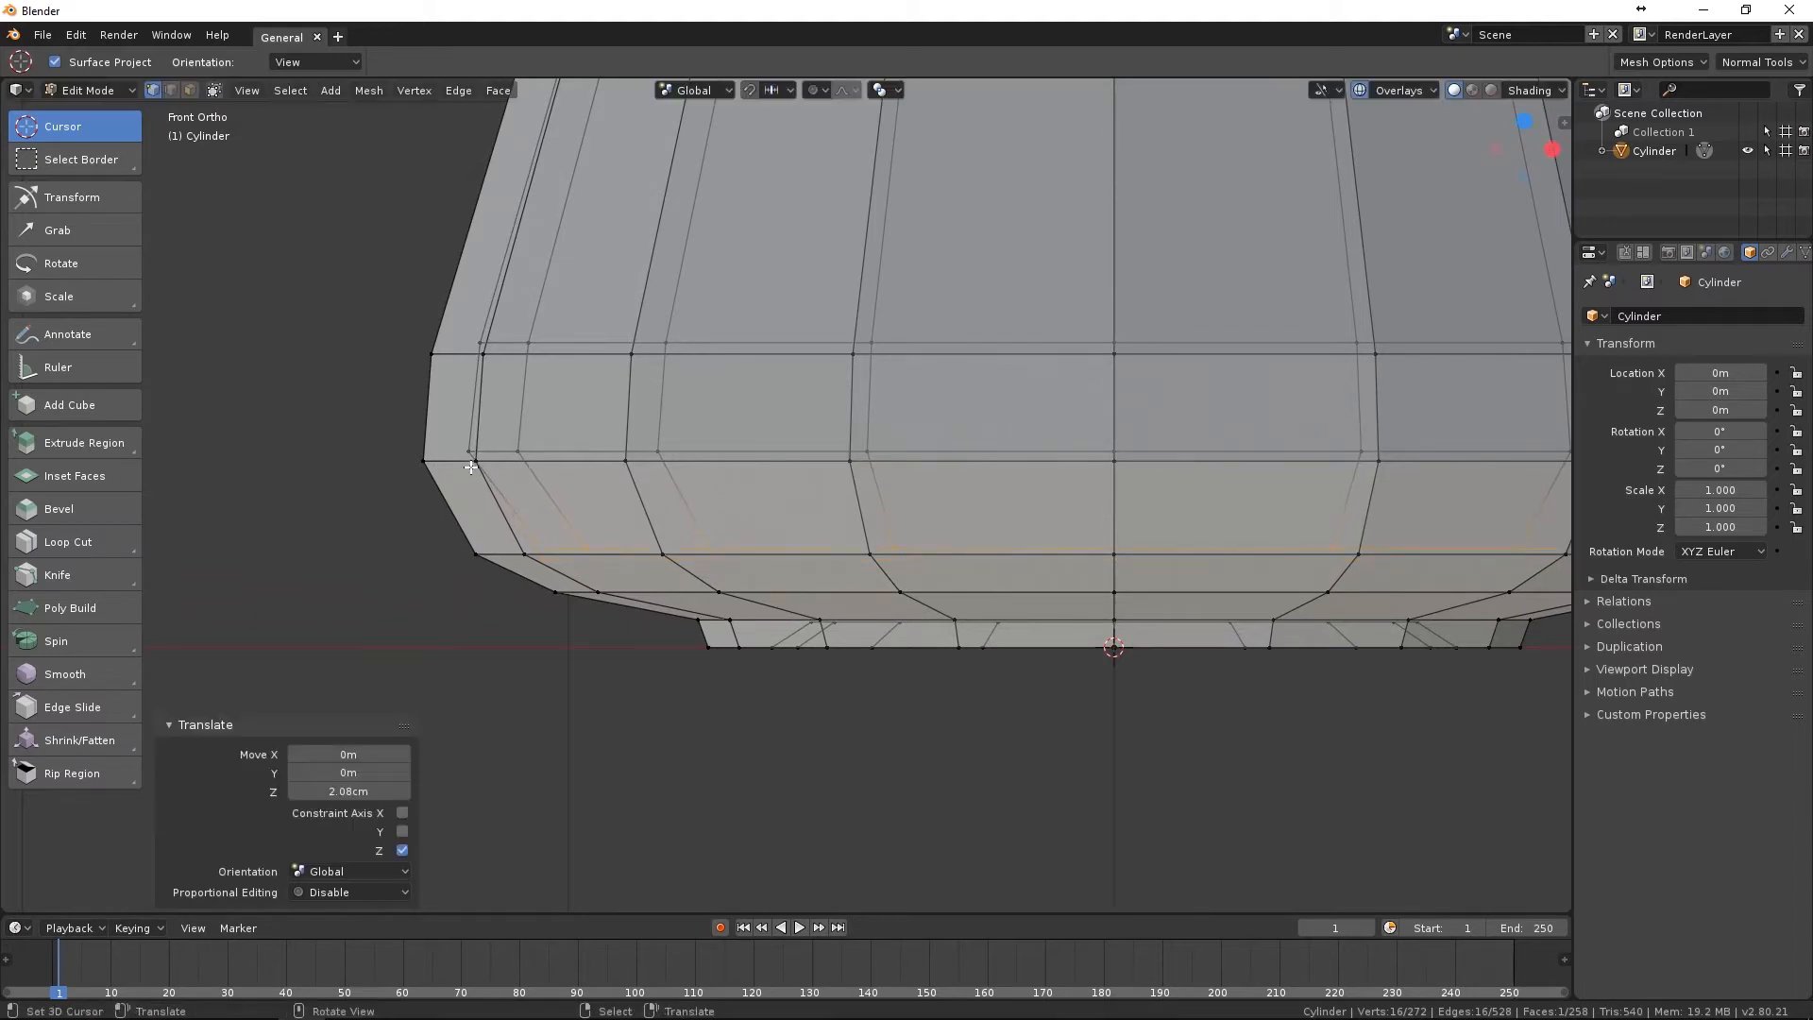
{"action": "key", "text": "s"}
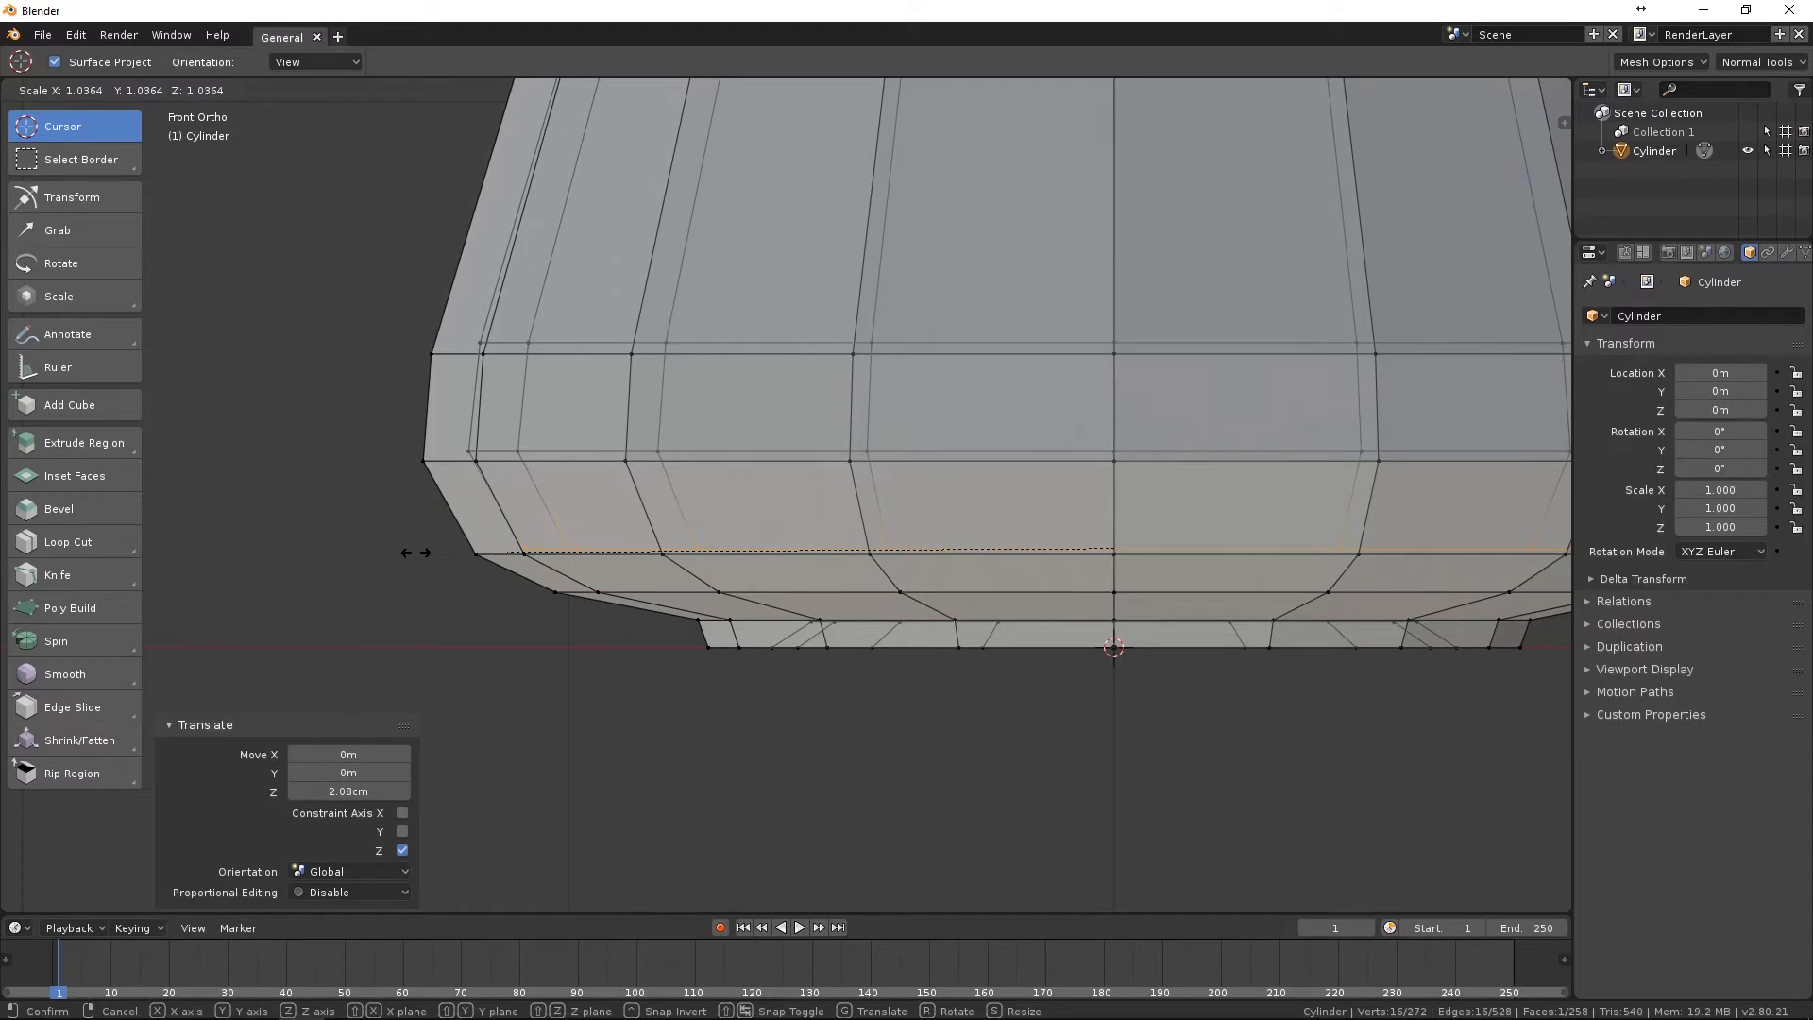
{"action": "left_click", "coordinate": [414, 552]}
{"action": "middle_click_drag", "start_coordinate": [699, 548], "coordinate": [548, 498], "text": "shift"}
Extrude the inner face about 10.2 cm down, then shrink it and raise it about 3.46 cm to follow the curved base.
{"action": "key", "text": "e"}
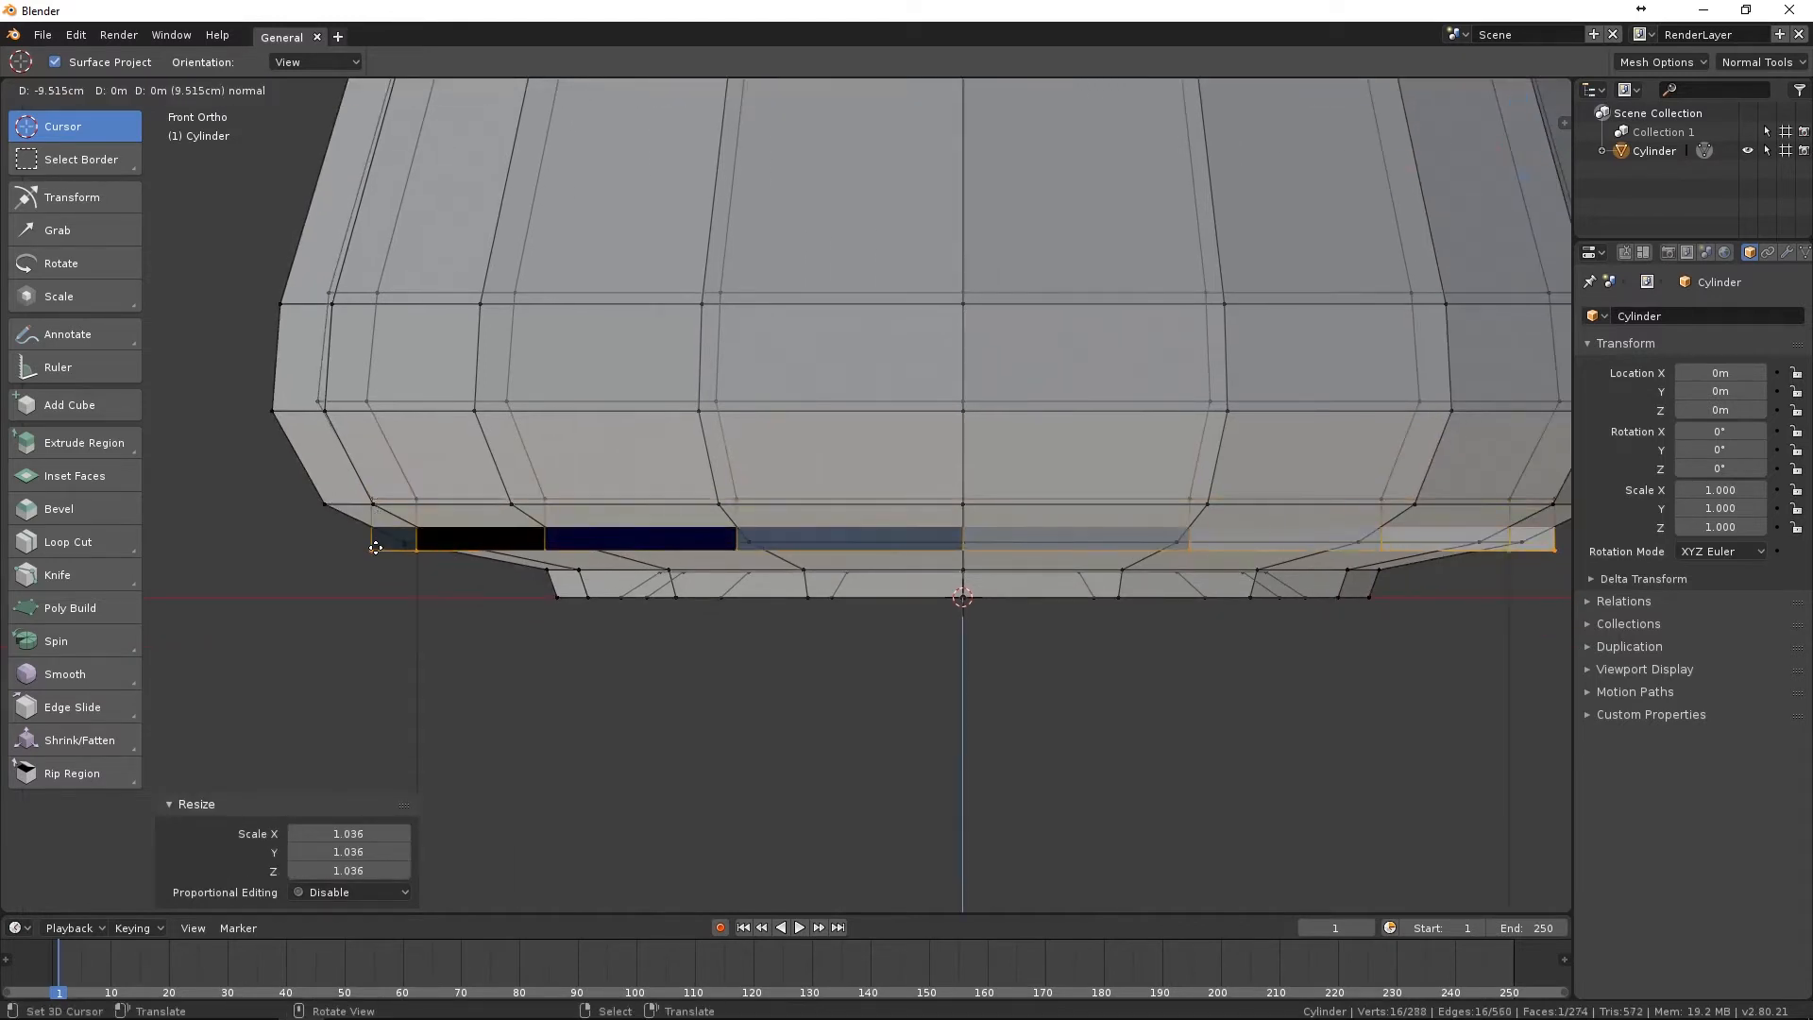
{"action": "left_click", "coordinate": [546, 552]}
{"action": "key", "text": "s"}
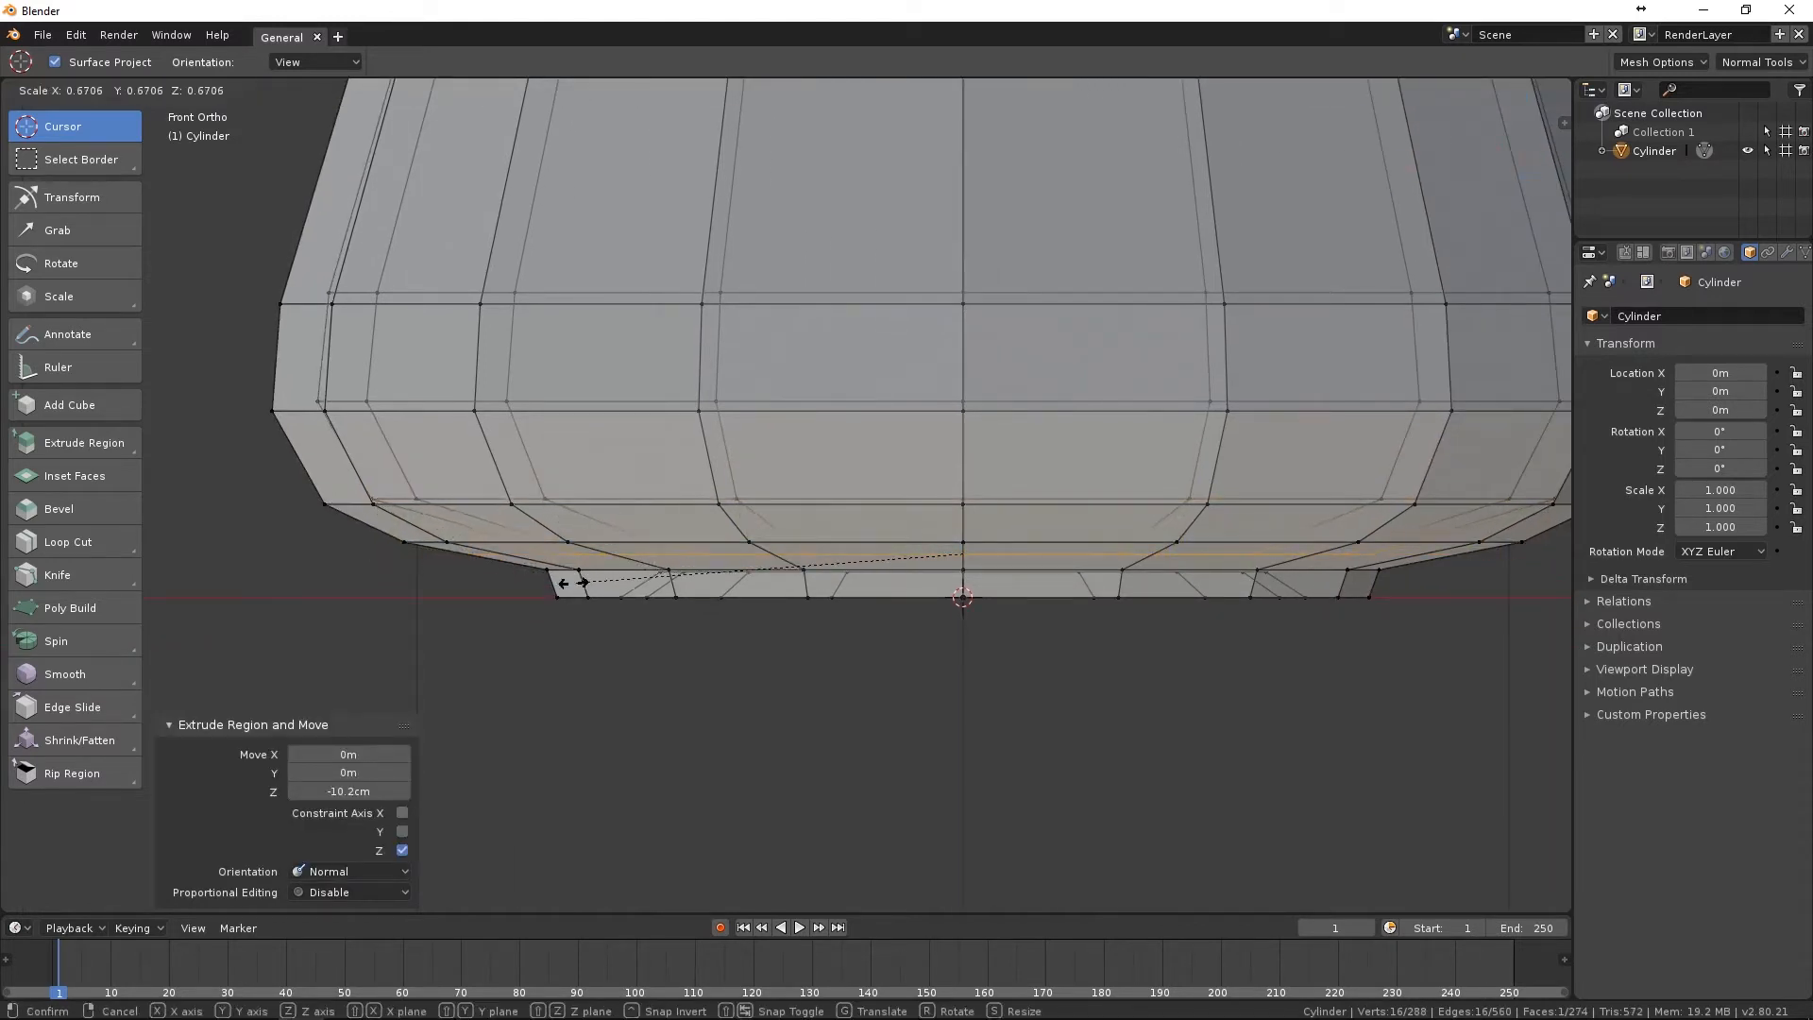
{"action": "left_click", "coordinate": [628, 586]}
{"action": "key", "text": "g"}
{"action": "key", "text": "z"}
{"action": "left_click", "coordinate": [634, 572]}
{"action": "key", "text": "s"}
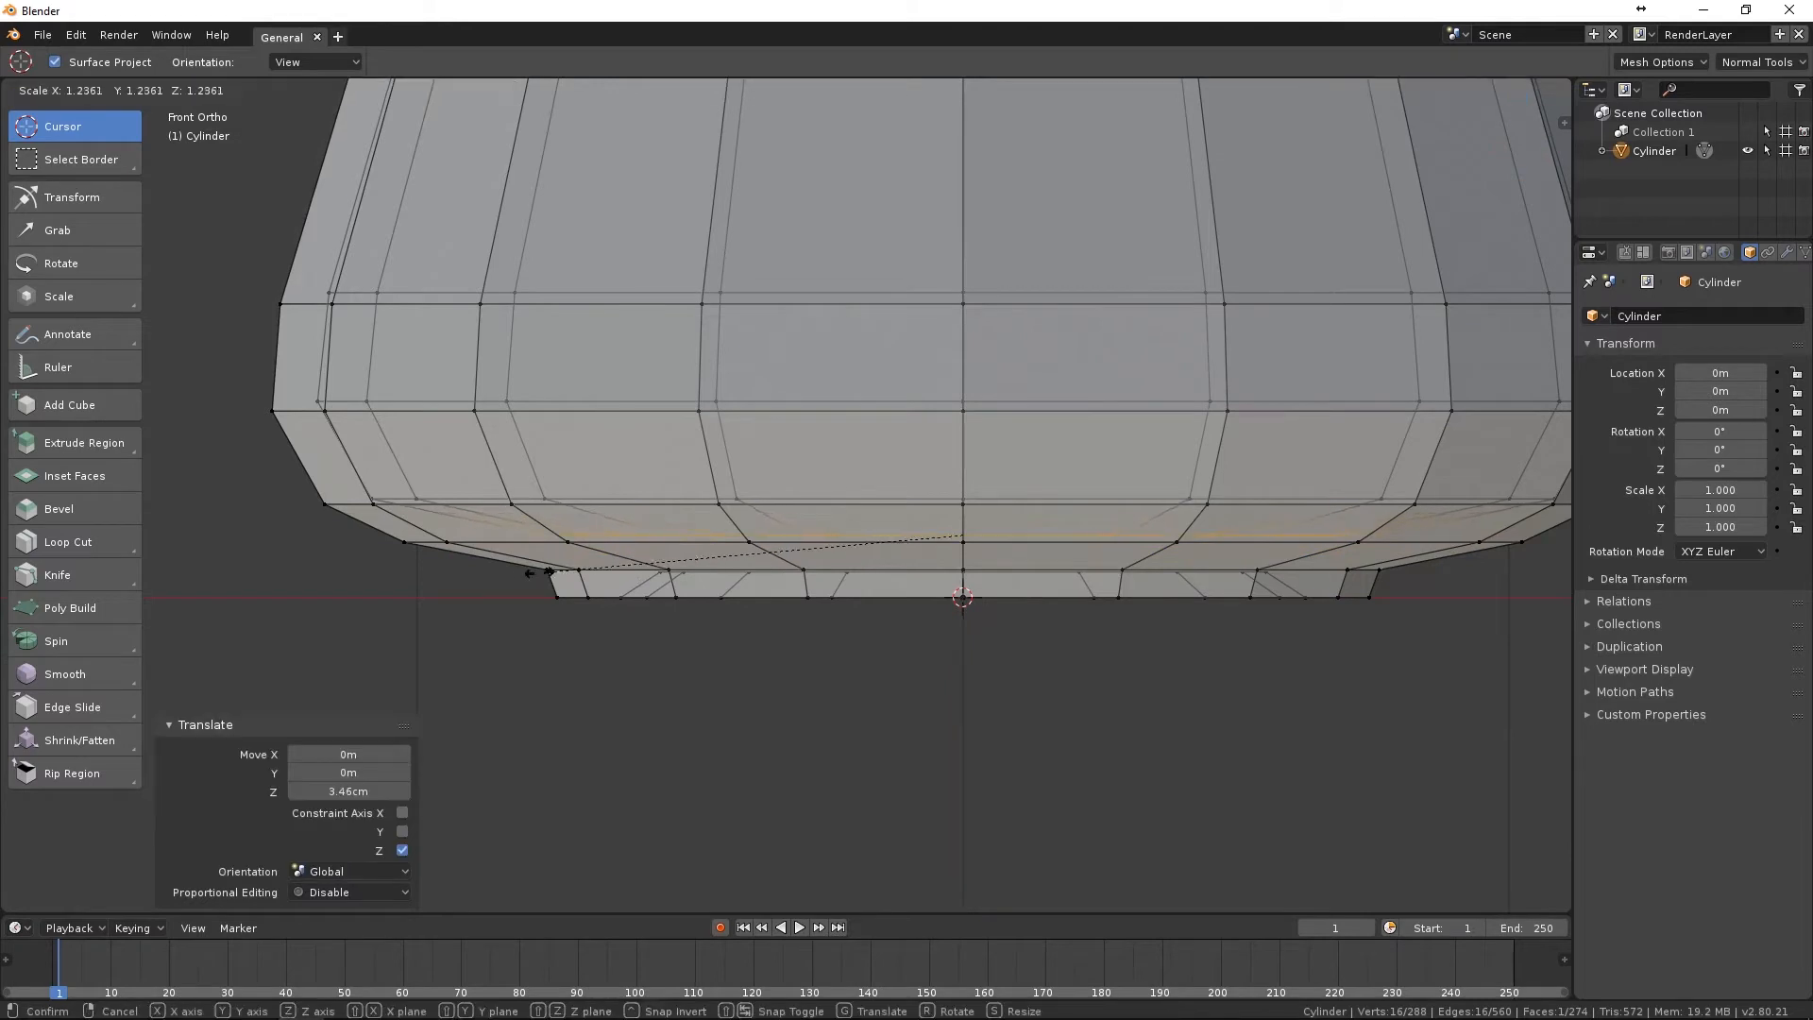
{"action": "left_click", "coordinate": [479, 572]}
{"action": "key", "text": "g"}
{"action": "key", "text": "z"}
{"action": "left_click", "coordinate": [483, 571]}
Extrude the inner face about 1.56 cm down, scale it narrower and lower it about 1.21 cm to form the inner floor.
{"action": "key", "text": "e"}
{"action": "left_click", "coordinate": [485, 574]}
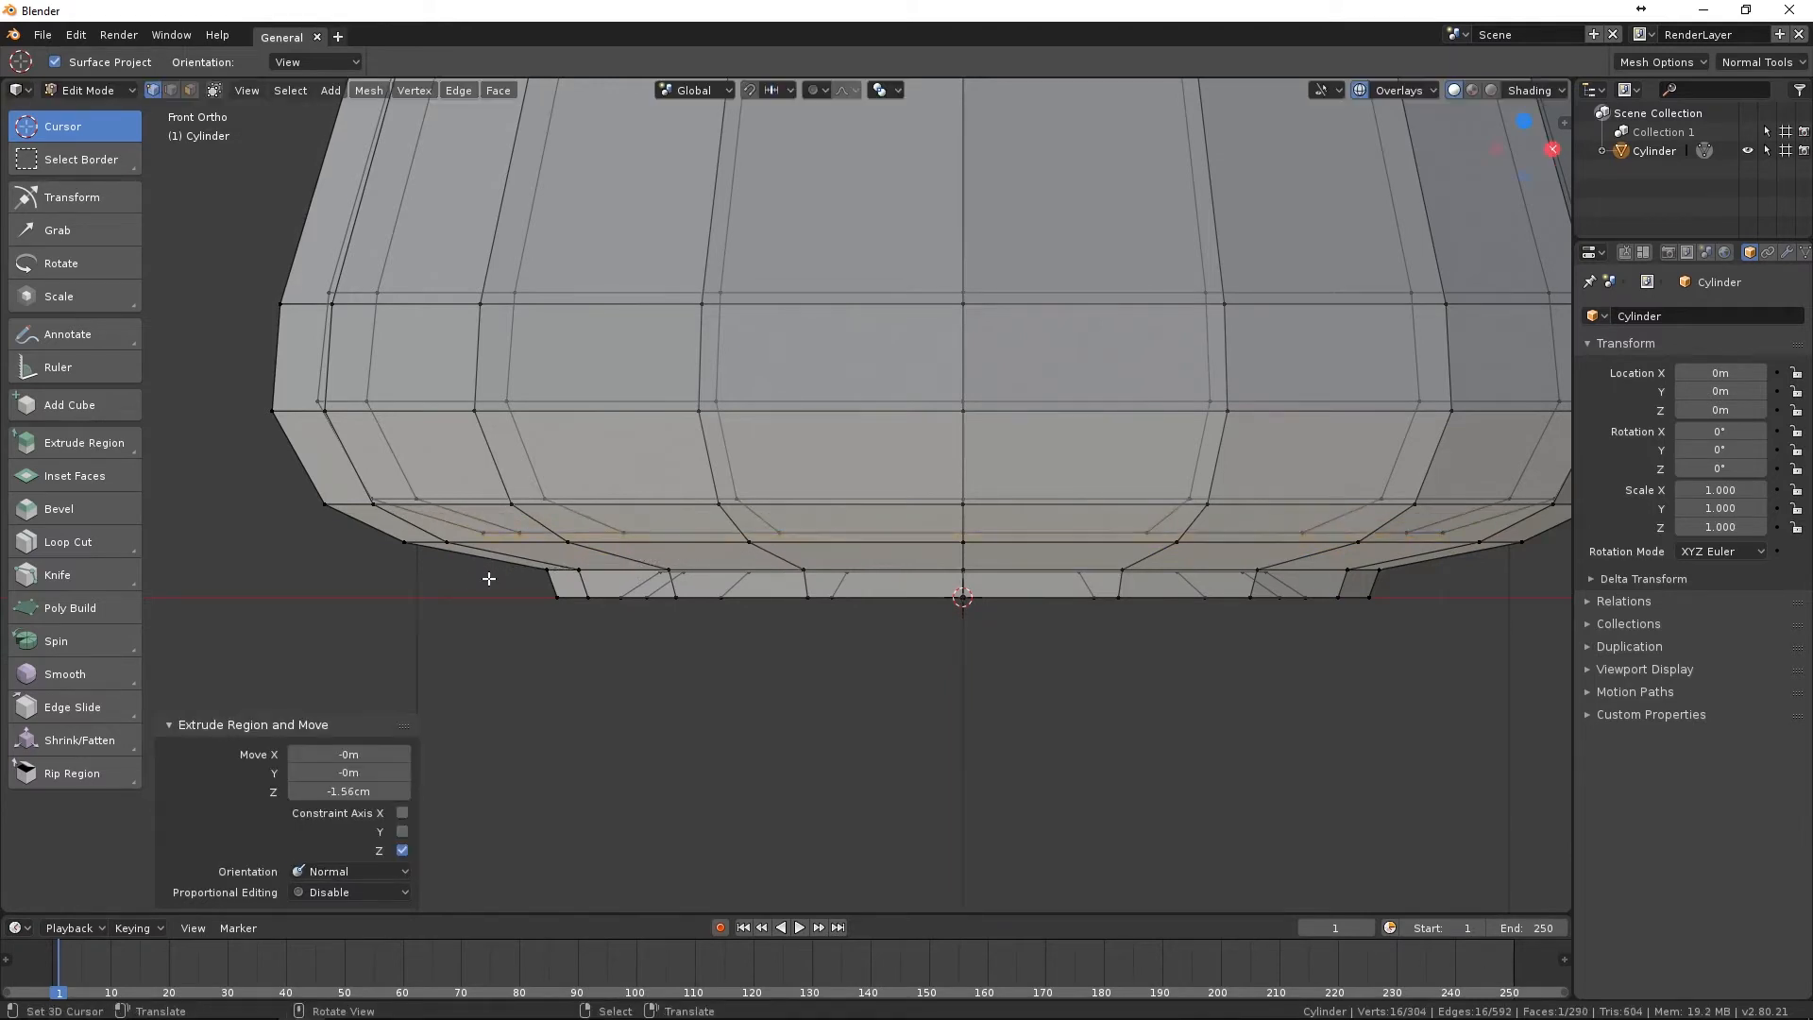
{"action": "key", "text": "s"}
{"action": "left_click", "coordinate": [633, 558]}
{"action": "key", "text": "g"}
{"action": "key", "text": "z"}
{"action": "left_click", "coordinate": [635, 565]}
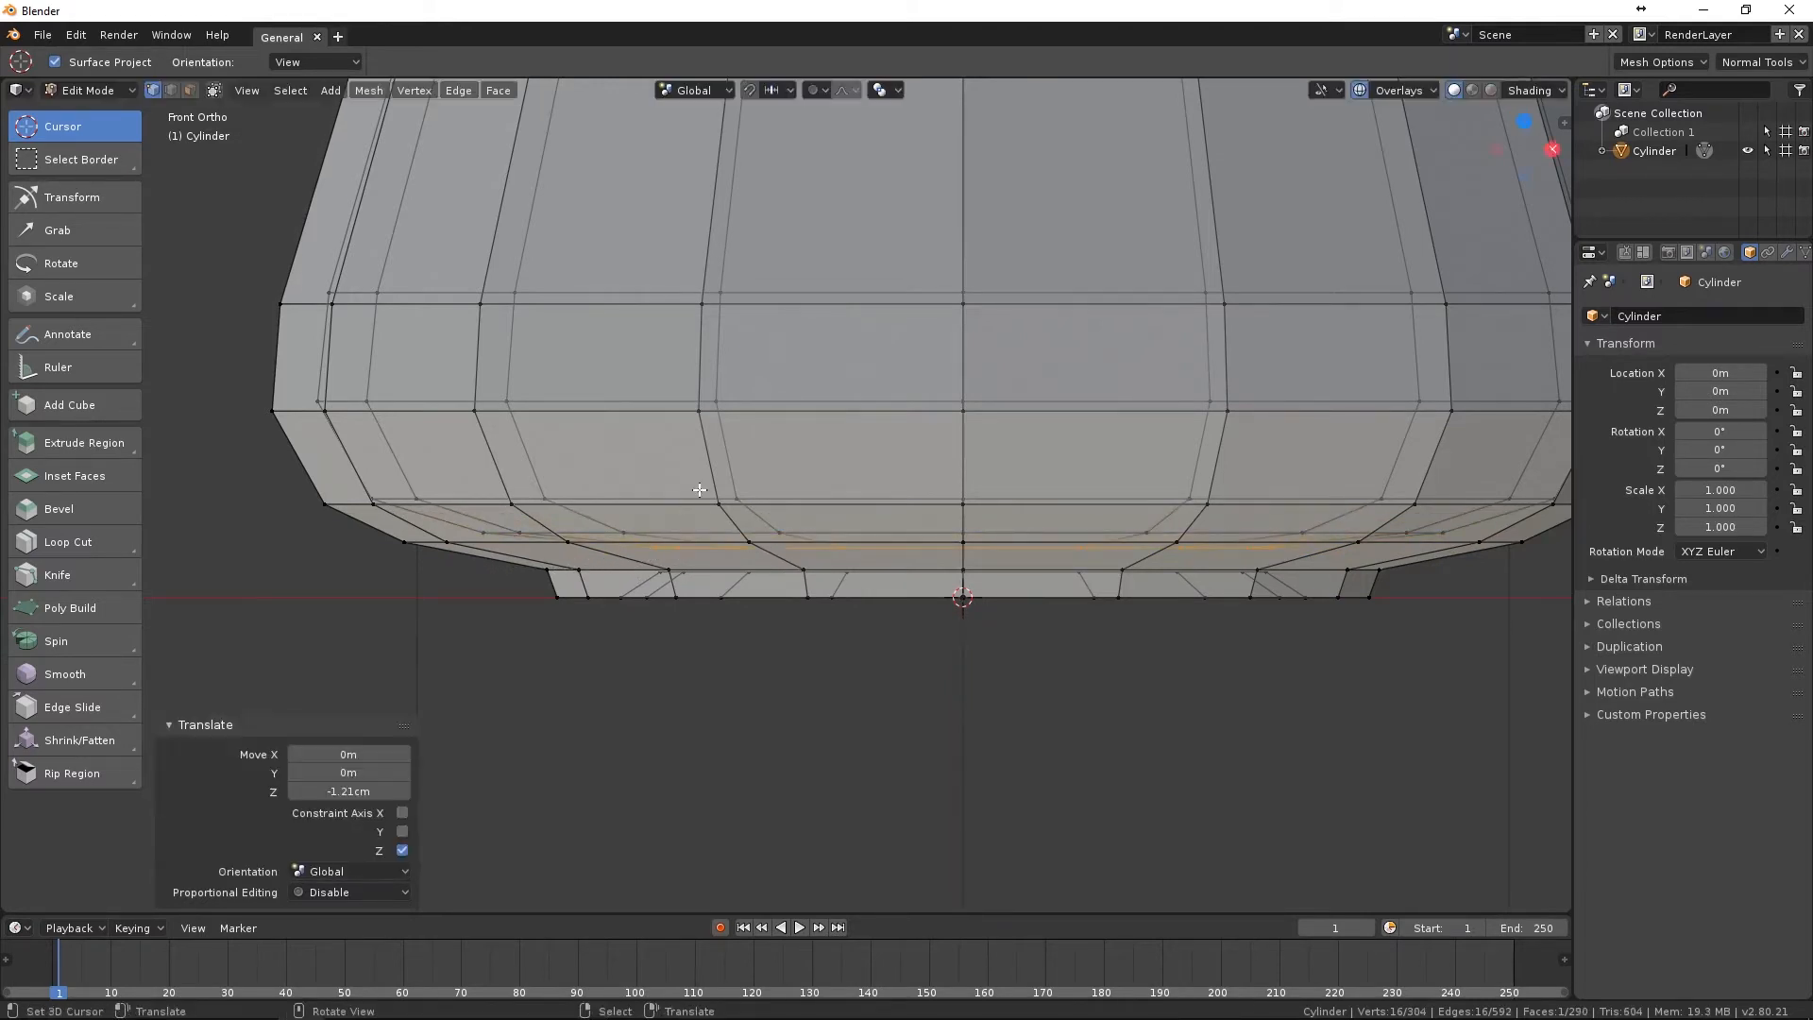
Select the edge loop around the pot's inner floor and duplicate the floor face about 1.31 m up along Z.
{"action": "scroll", "coordinate": [770, 410], "scroll_direction": "down", "scroll_amount": 4}
{"action": "middle_click_drag", "start_coordinate": [765, 406], "coordinate": [819, 496]}
{"action": "key", "text": "a"}
{"action": "key", "text": "alt+a"}
{"action": "right_click", "coordinate": [837, 515], "text": "alt"}
{"action": "key", "text": "a"}
{"action": "key", "text": "alt+a"}
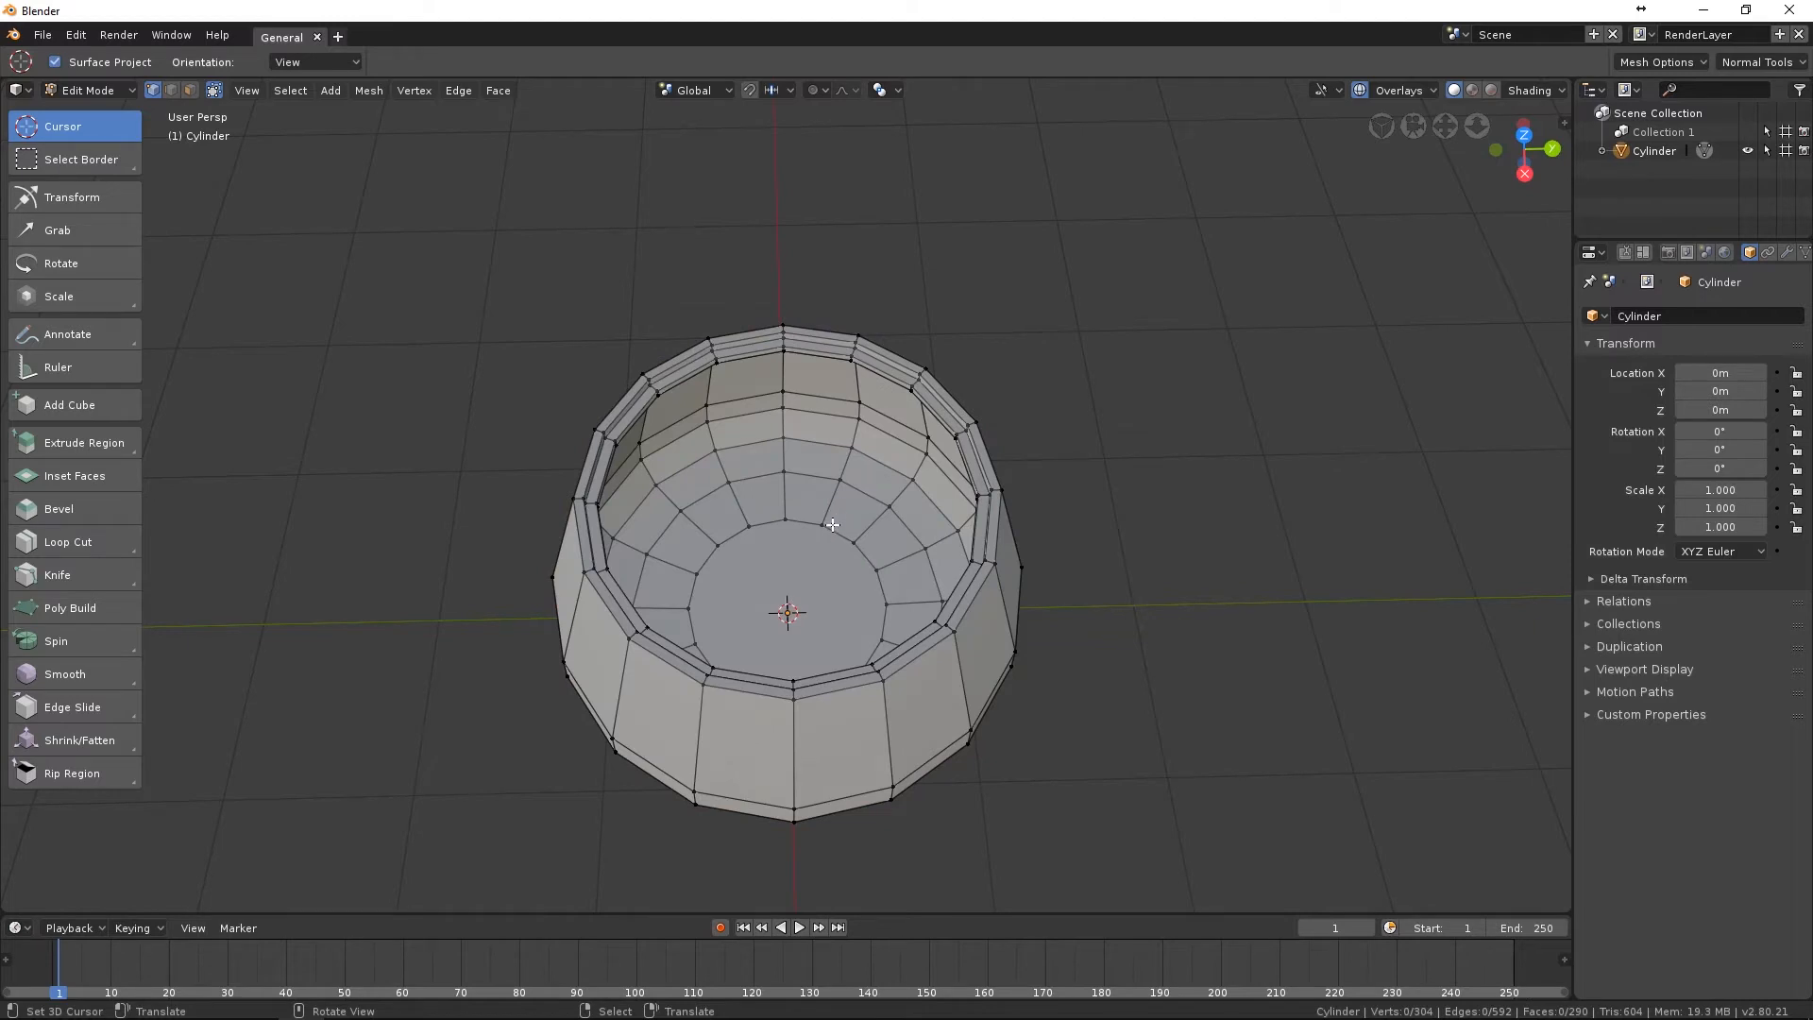
{"action": "right_click", "coordinate": [831, 523], "text": "alt"}
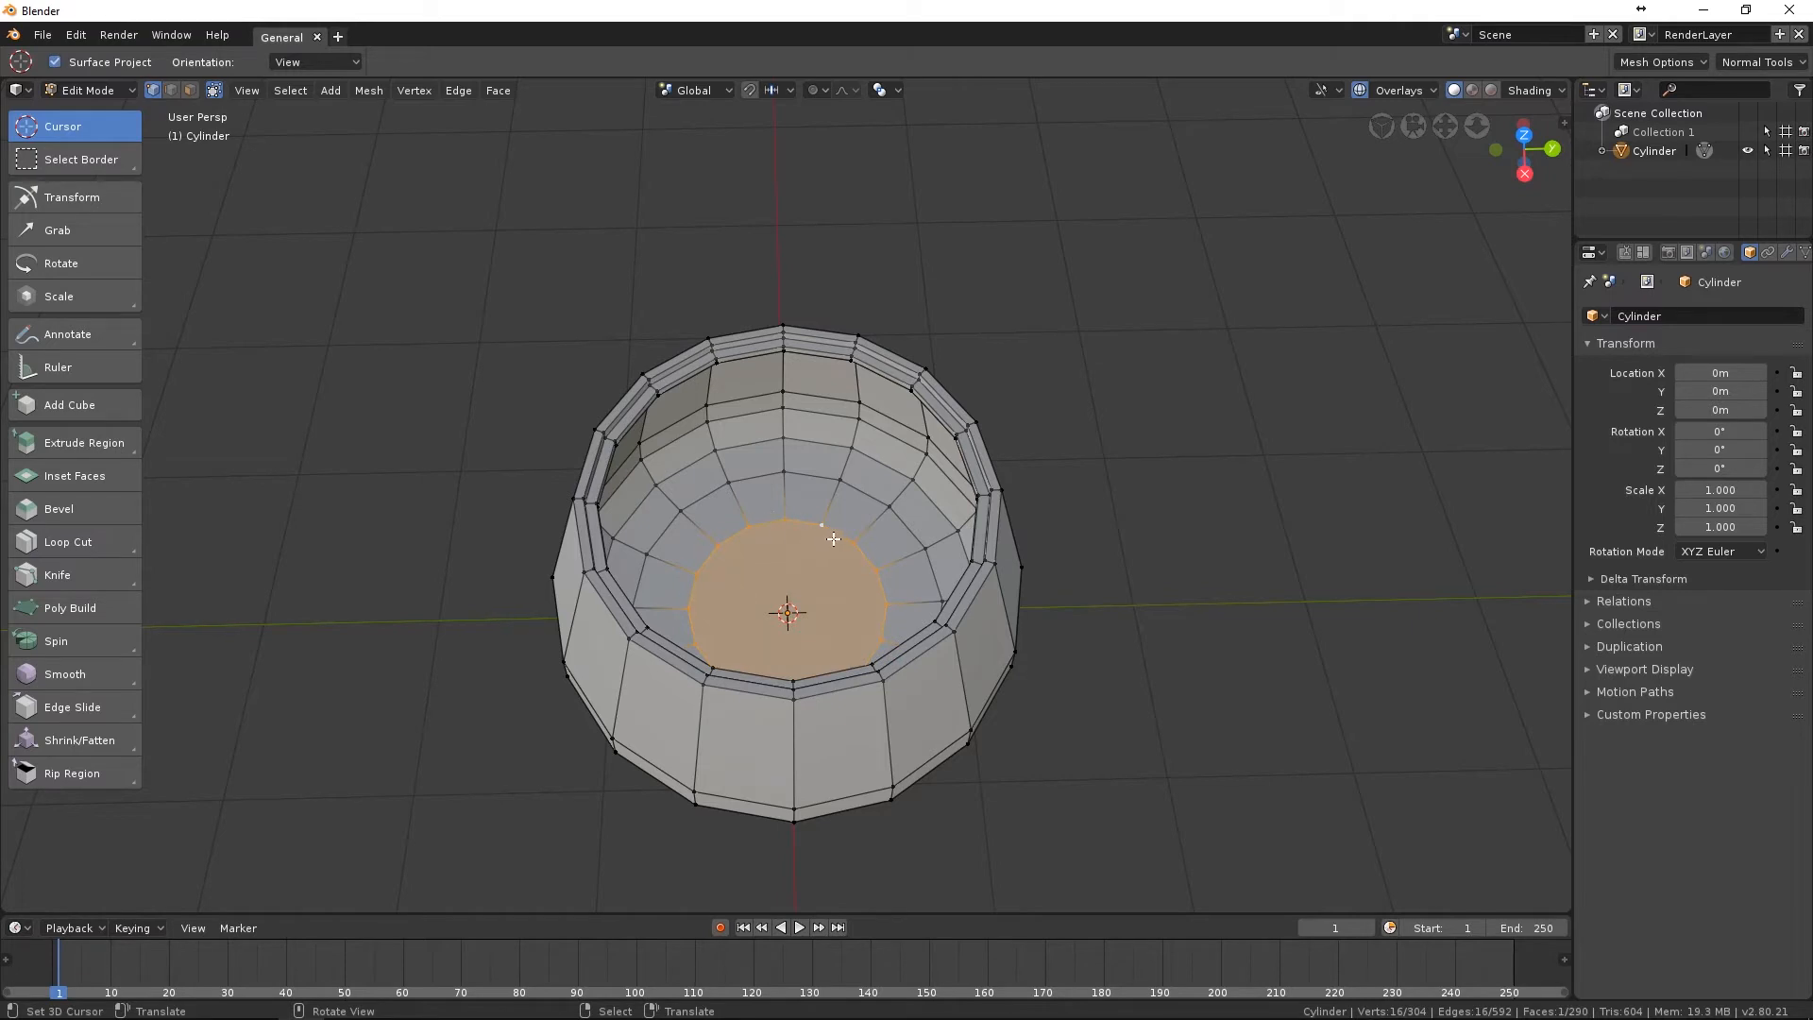
{"action": "middle_click_drag", "start_coordinate": [840, 535], "coordinate": [824, 484], "text": "shift"}
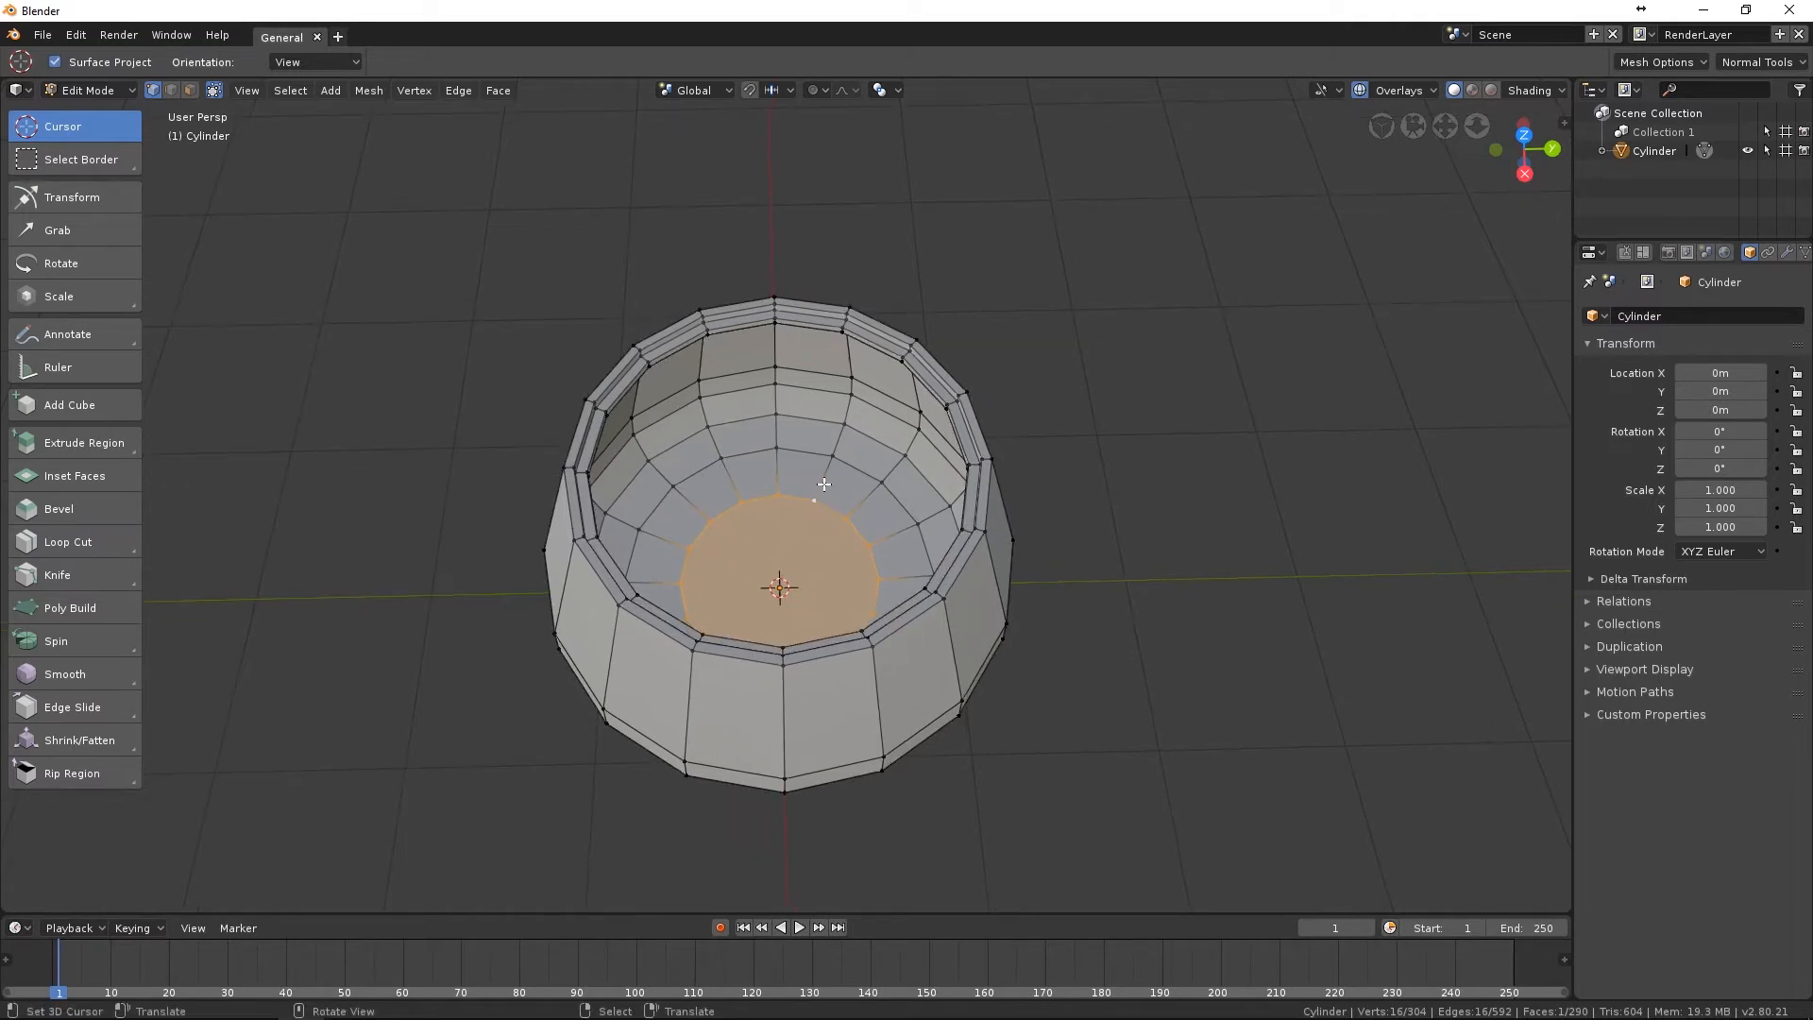
{"action": "middle_click_drag", "start_coordinate": [894, 545], "coordinate": [861, 452]}
{"action": "middle_click_drag", "start_coordinate": [871, 454], "coordinate": [851, 532]}
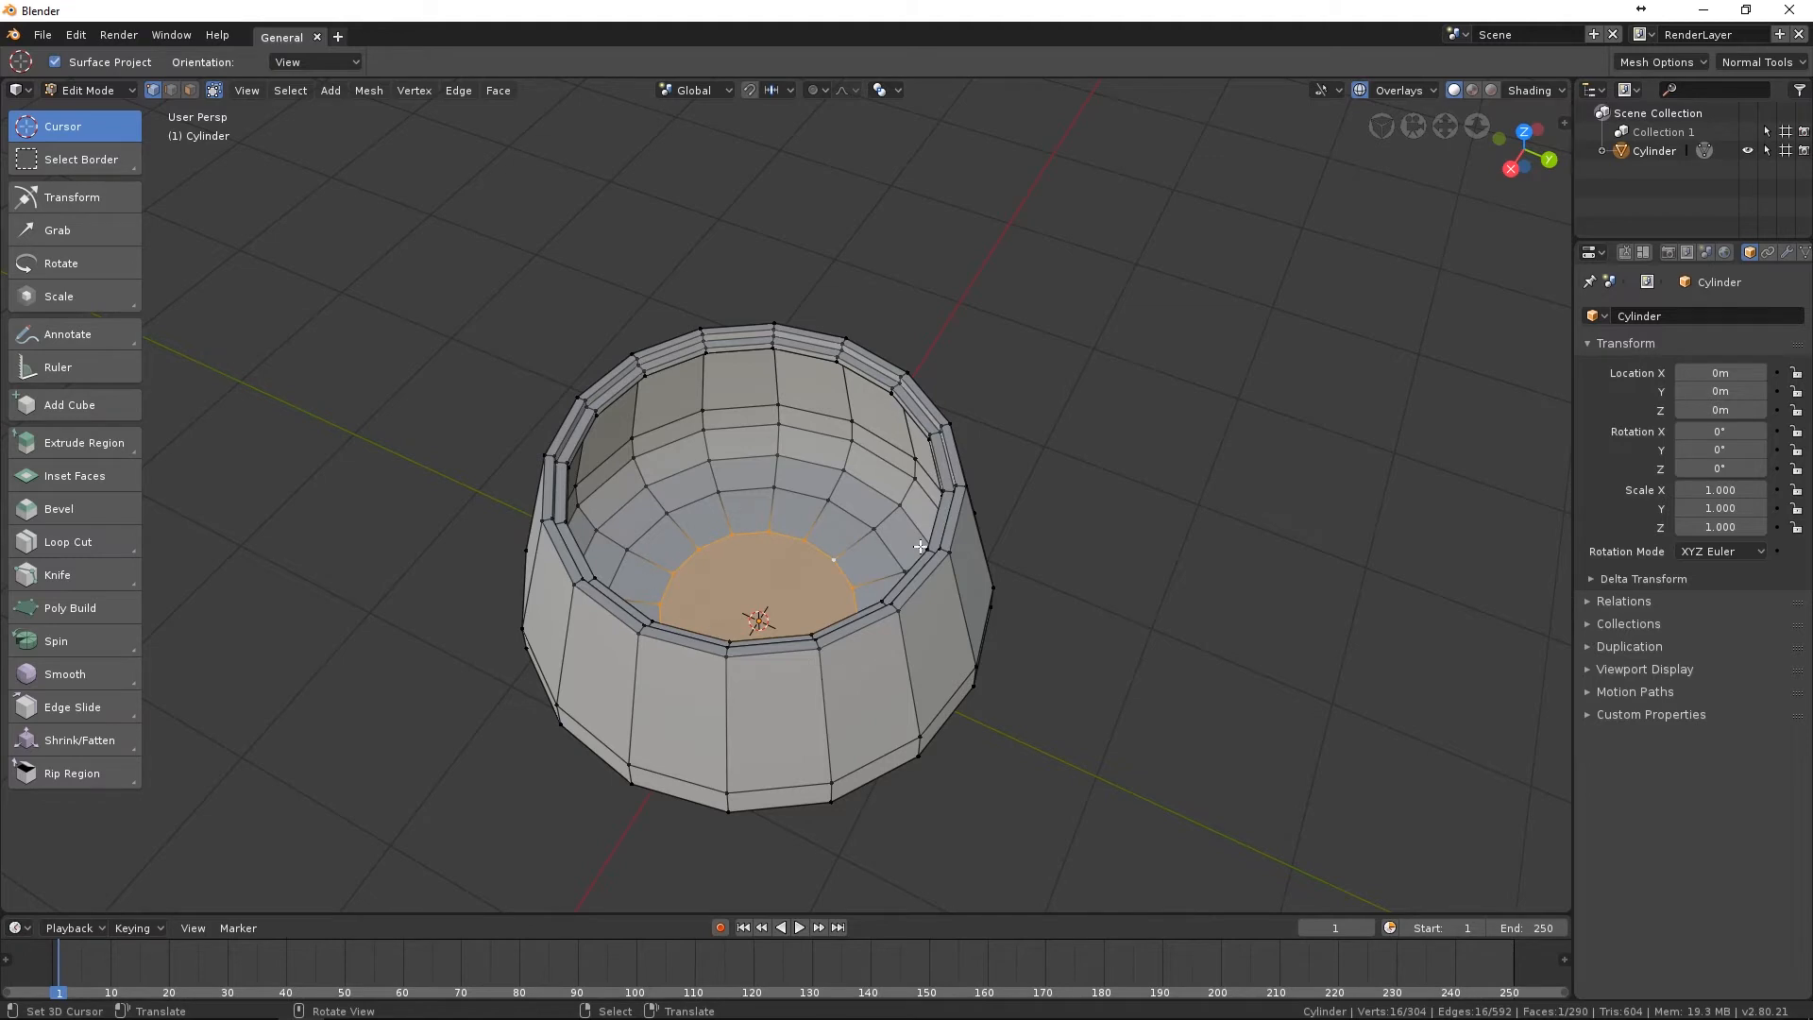
{"action": "middle_click_drag", "start_coordinate": [918, 552], "coordinate": [926, 524]}
{"action": "key", "text": "e"}
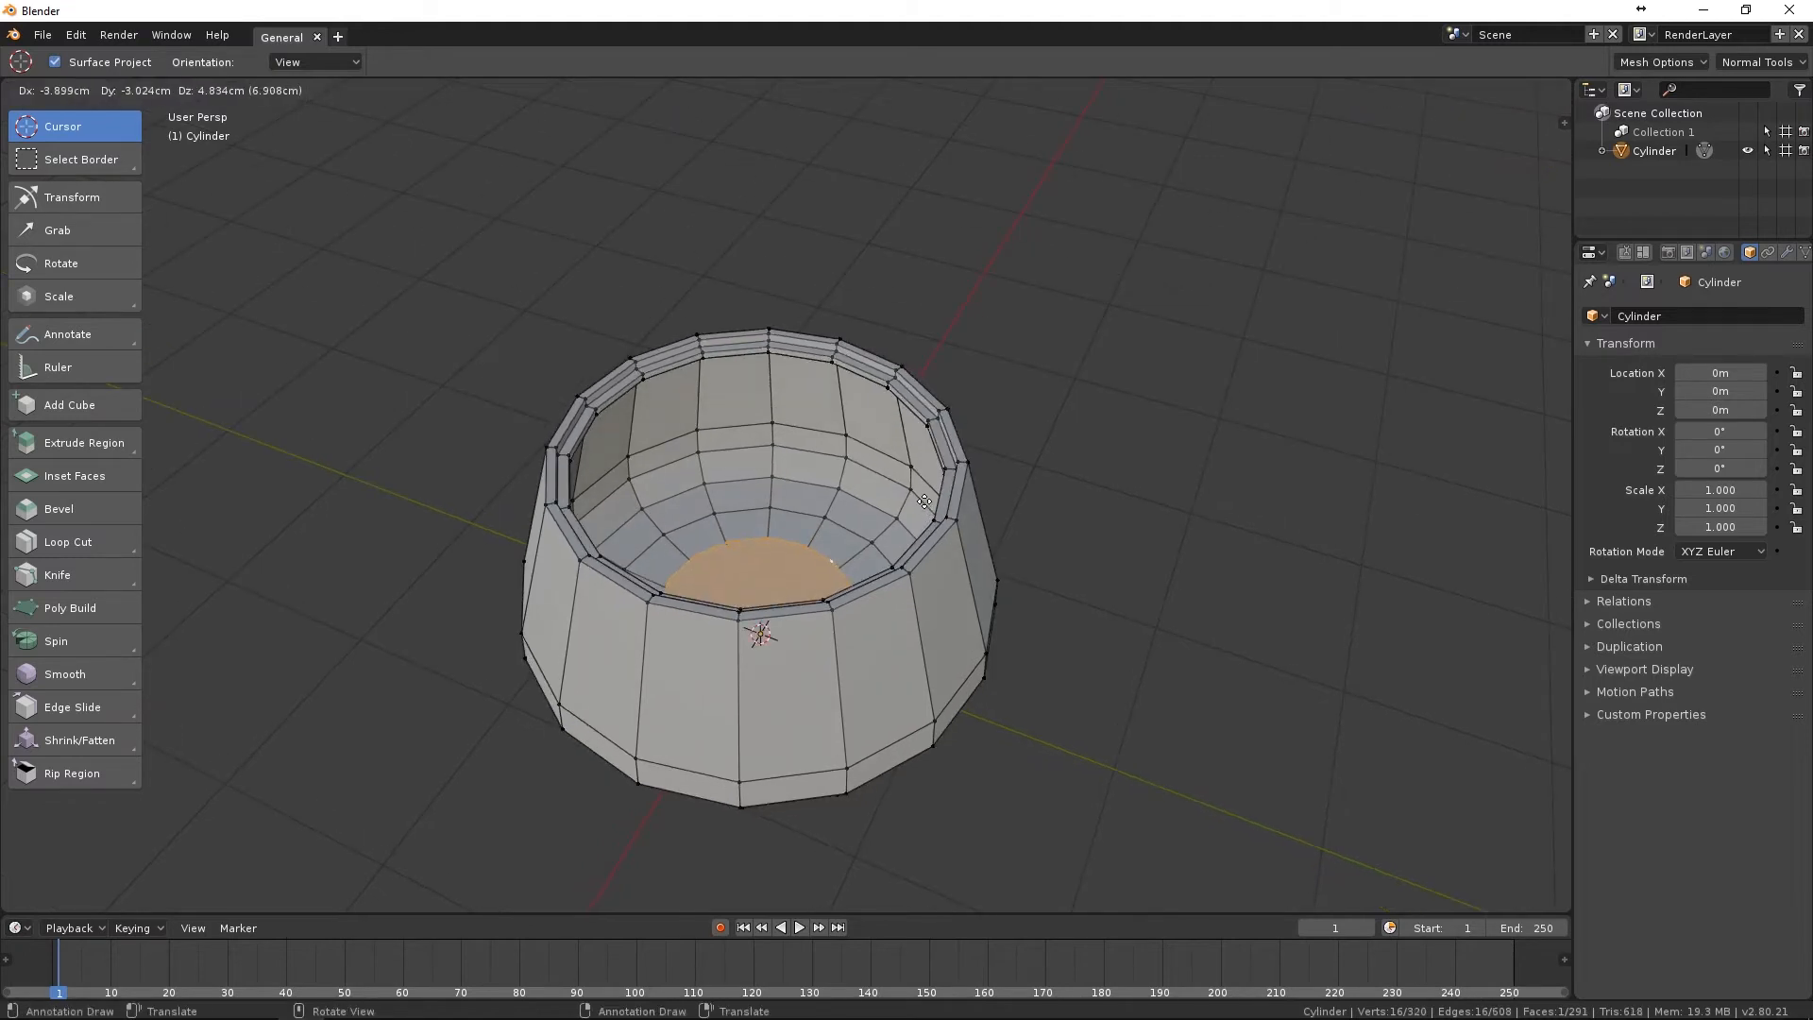
{"action": "key", "text": "z"}
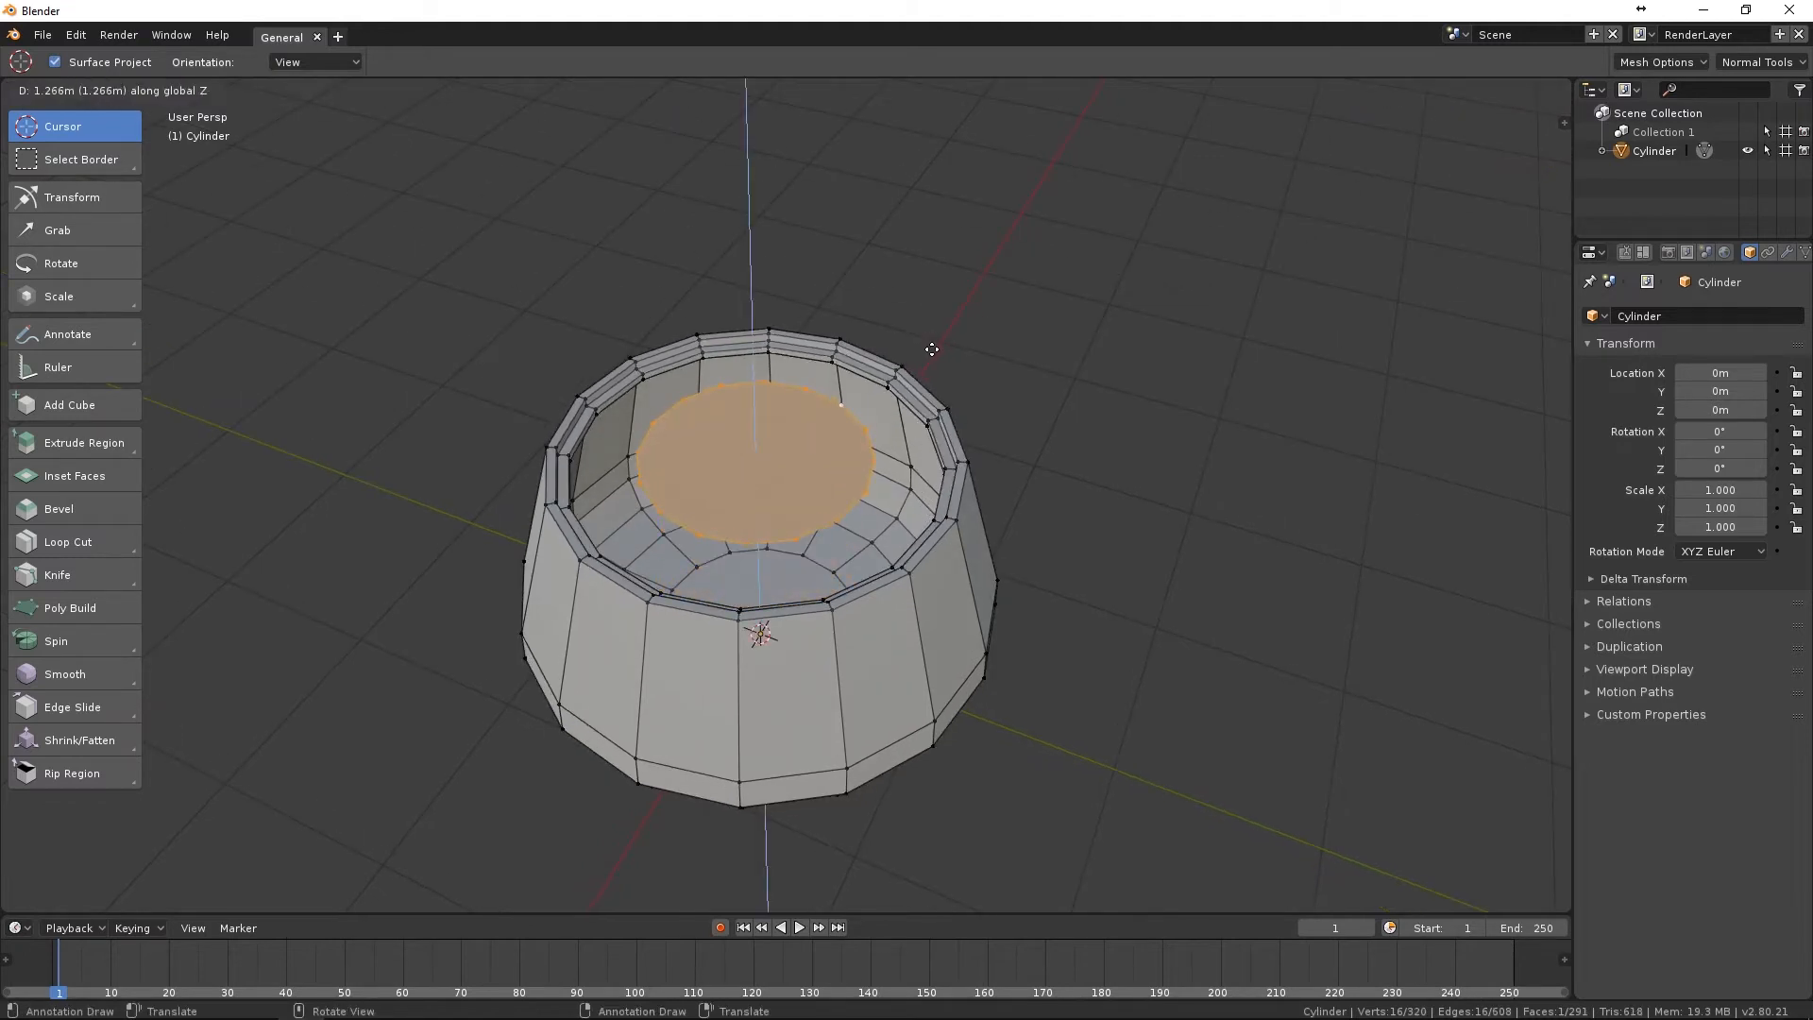
{"action": "left_click", "coordinate": [932, 341]}
Turn on X-ray in the front view and lower the duplicated face about 7.51 cm along Z to the rim recess.
{"action": "middle_click_drag", "start_coordinate": [932, 338], "coordinate": [996, 356]}
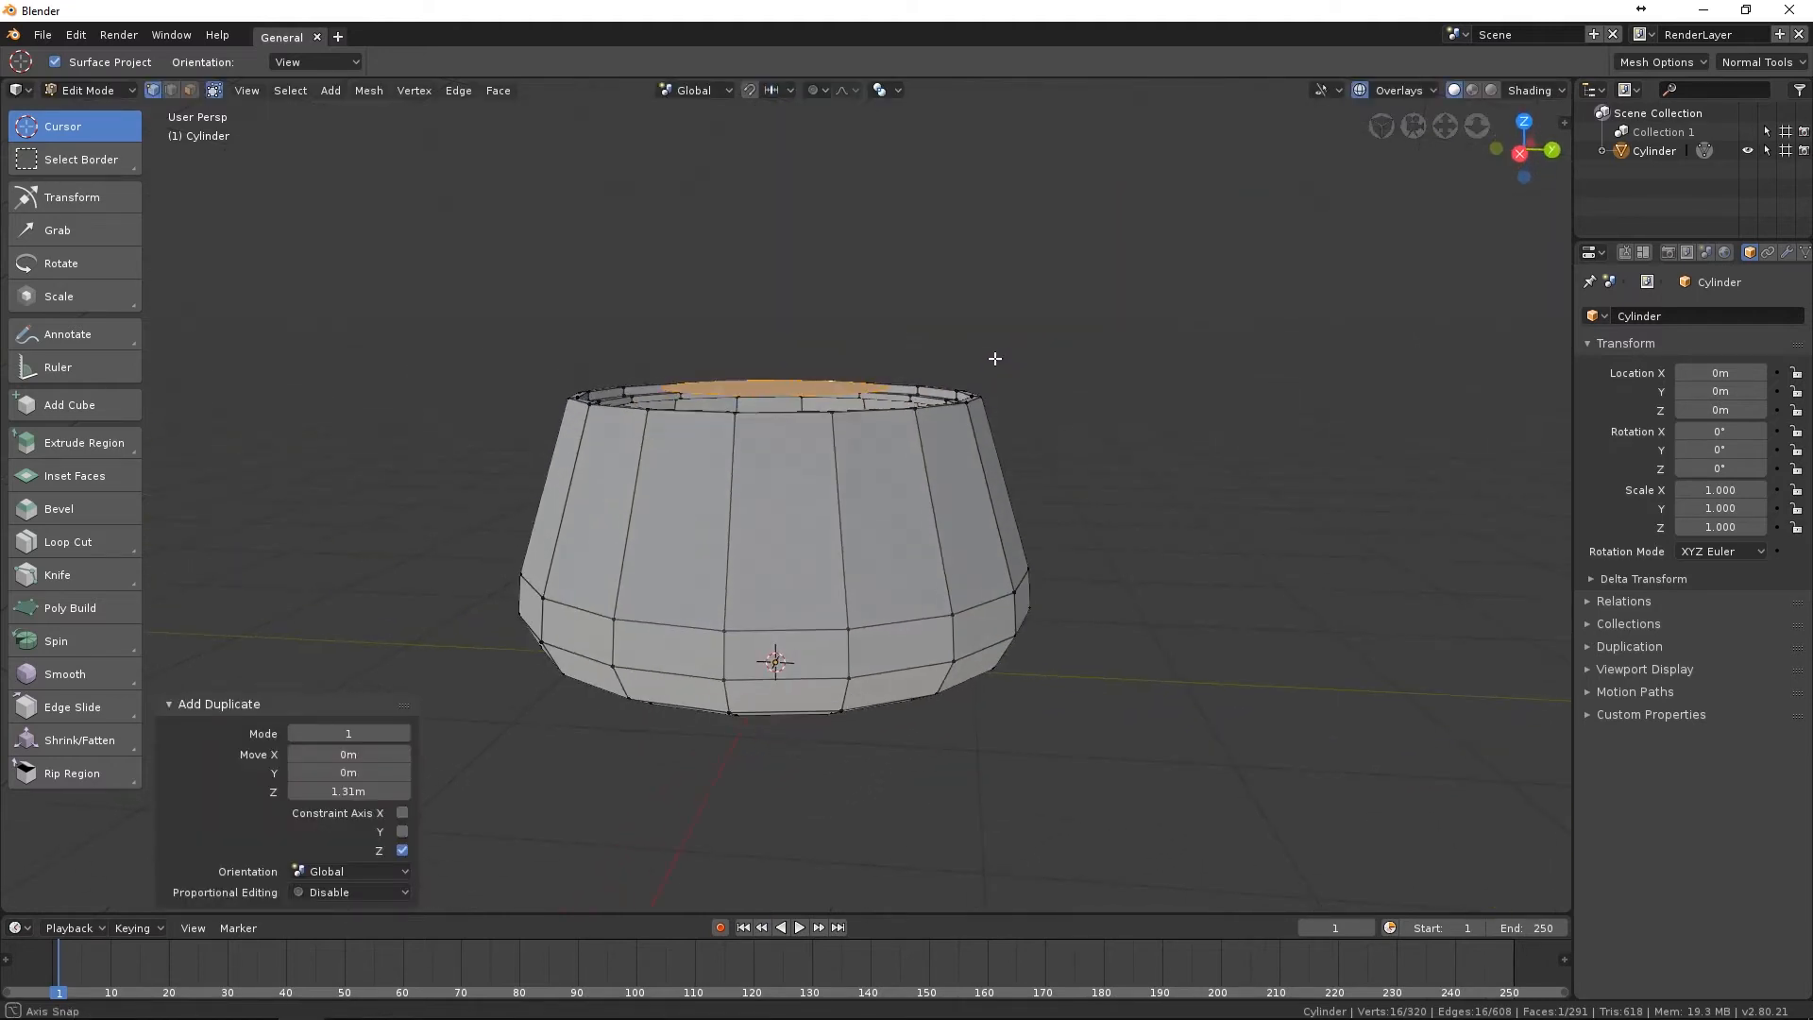
{"action": "key", "text": "KP_1"}
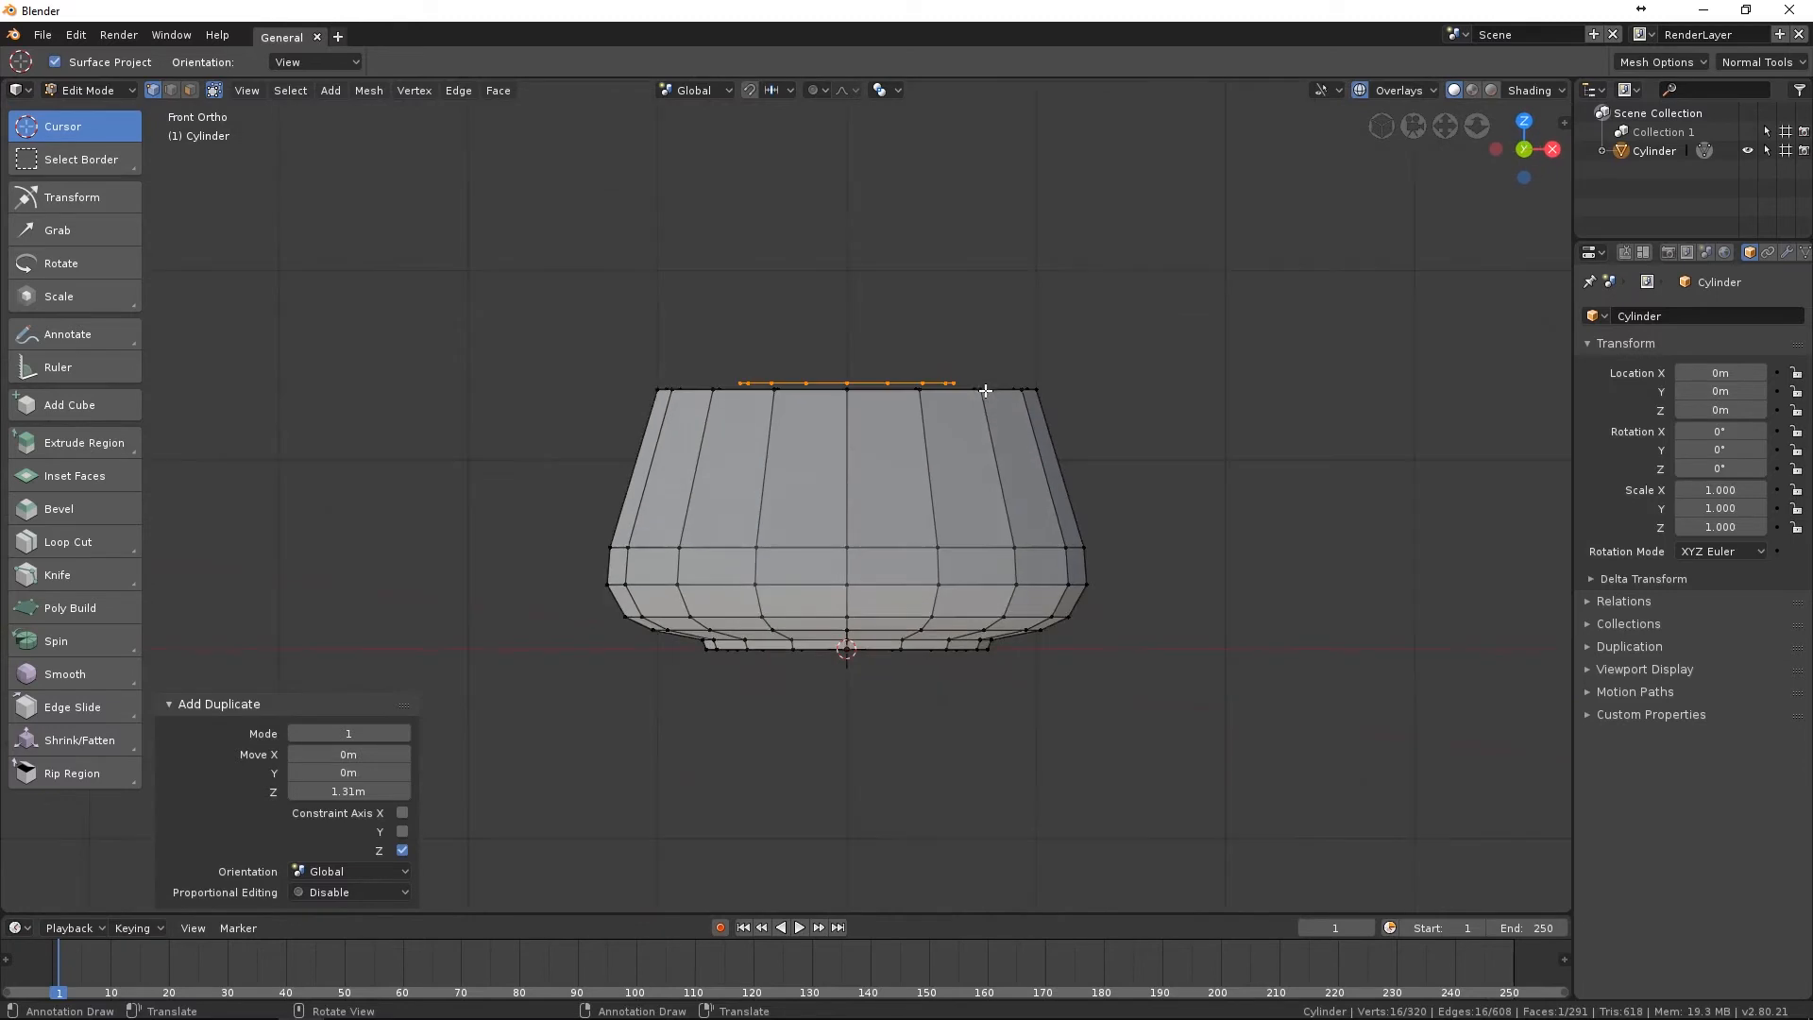
{"action": "scroll", "coordinate": [979, 377], "scroll_direction": "up", "scroll_amount": 1}
{"action": "scroll", "coordinate": [978, 377], "scroll_direction": "up", "scroll_amount": 1}
{"action": "key", "text": "alt+z"}
{"action": "middle_click_drag", "start_coordinate": [659, 369], "coordinate": [684, 539], "text": "shift"}
{"action": "scroll", "coordinate": [661, 510], "scroll_direction": "up", "scroll_amount": 1}
{"action": "scroll", "coordinate": [645, 489], "scroll_direction": "up", "scroll_amount": 2}
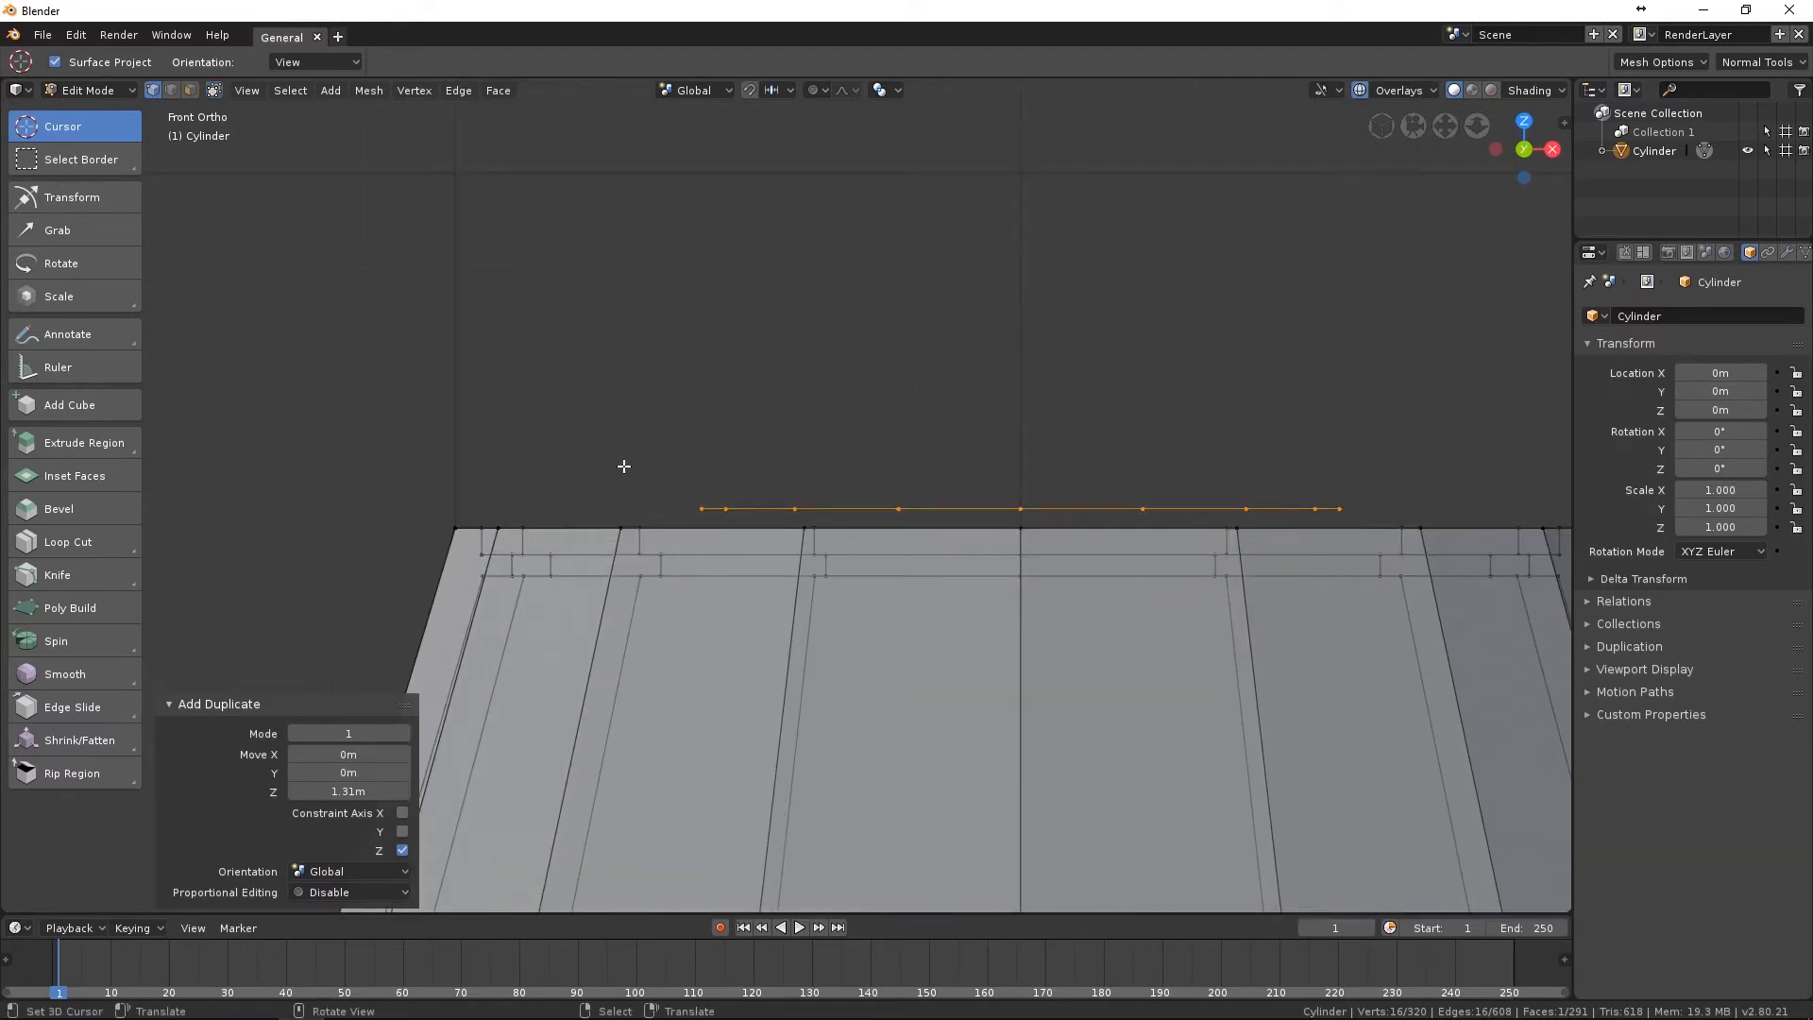
{"action": "key", "text": "g"}
{"action": "key", "text": "z"}
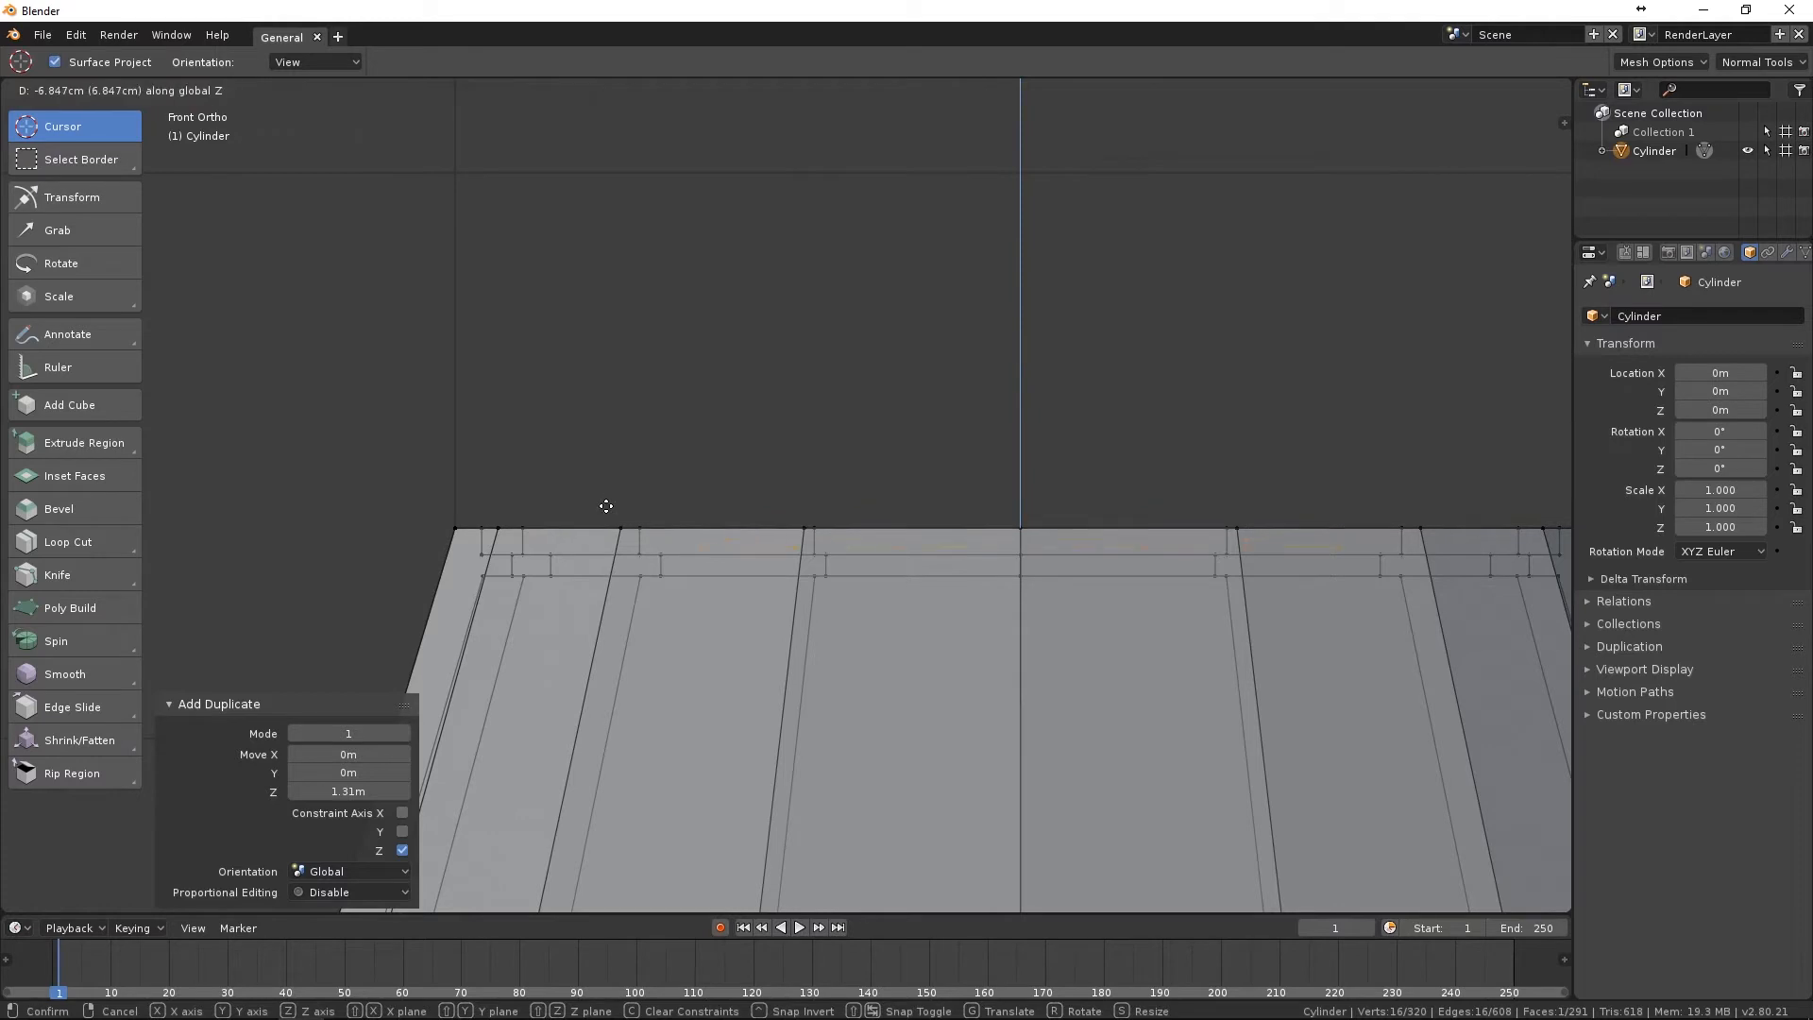
{"action": "left_click", "coordinate": [607, 510]}
{"action": "scroll", "coordinate": [858, 486], "scroll_direction": "down", "scroll_amount": 3}
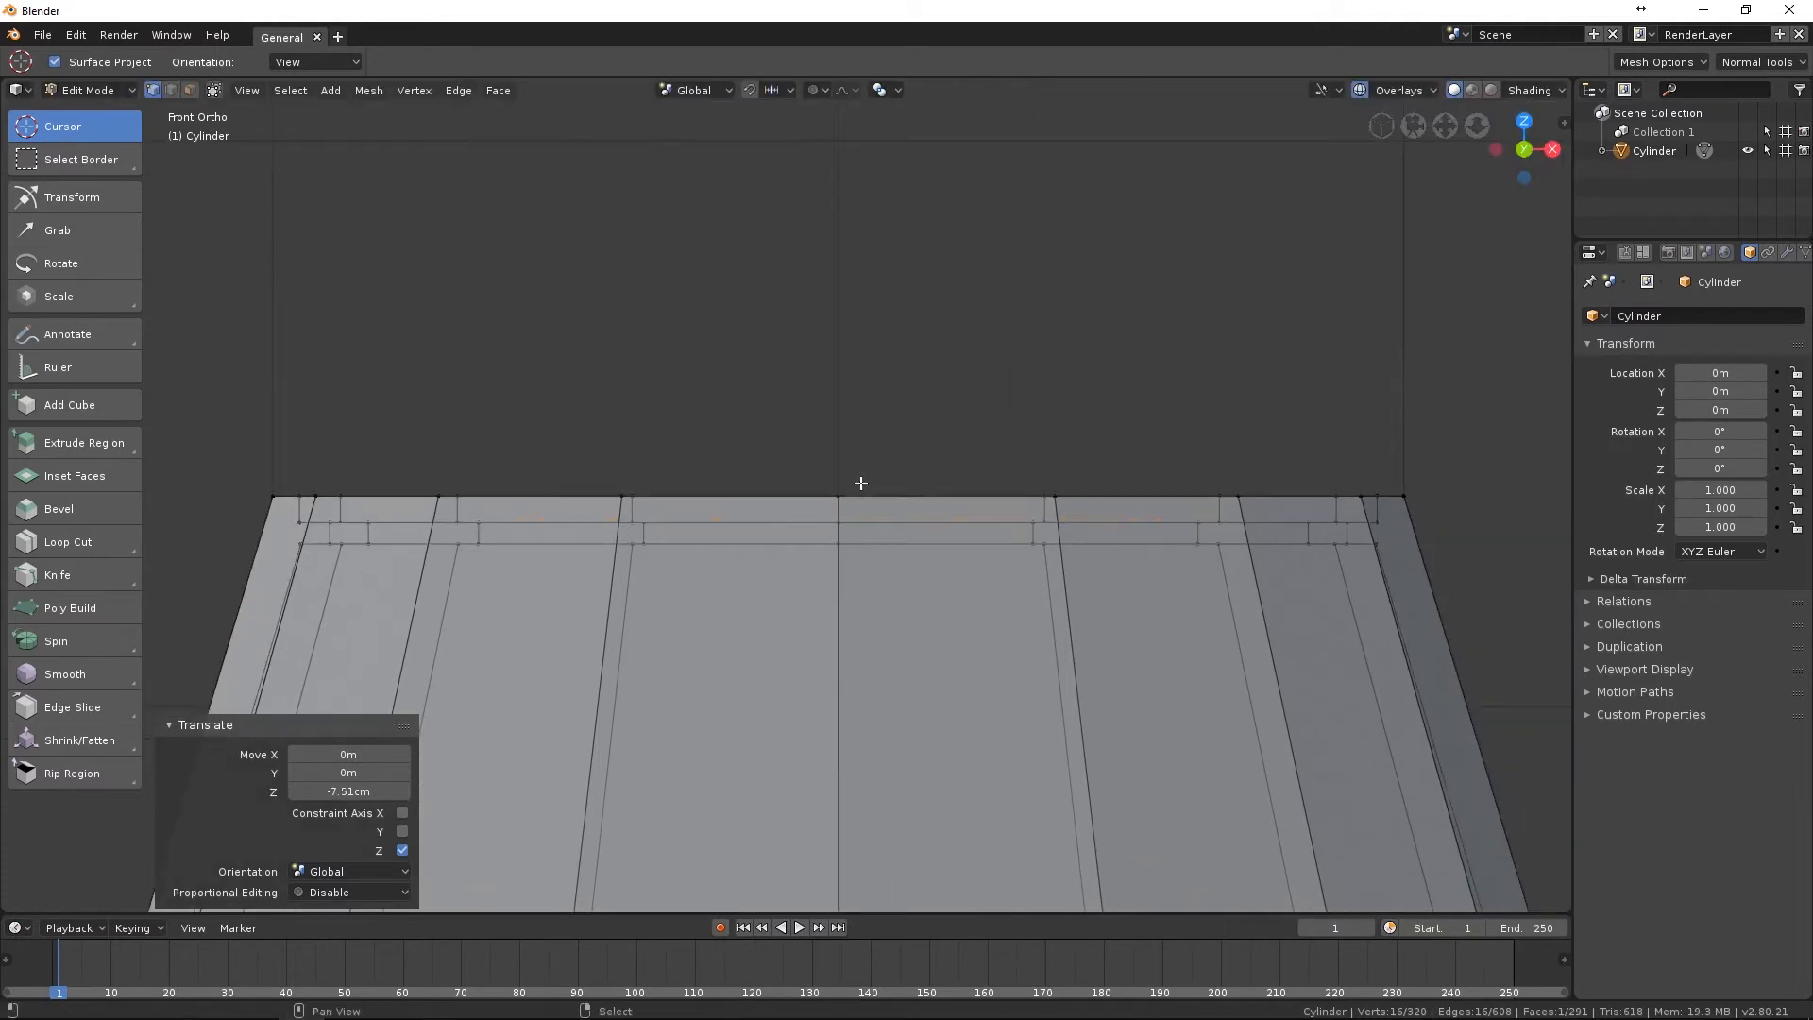
Scale the duplicated face up by about 1.677 to span the recess inside the pot's rim.
{"action": "key", "text": "s"}
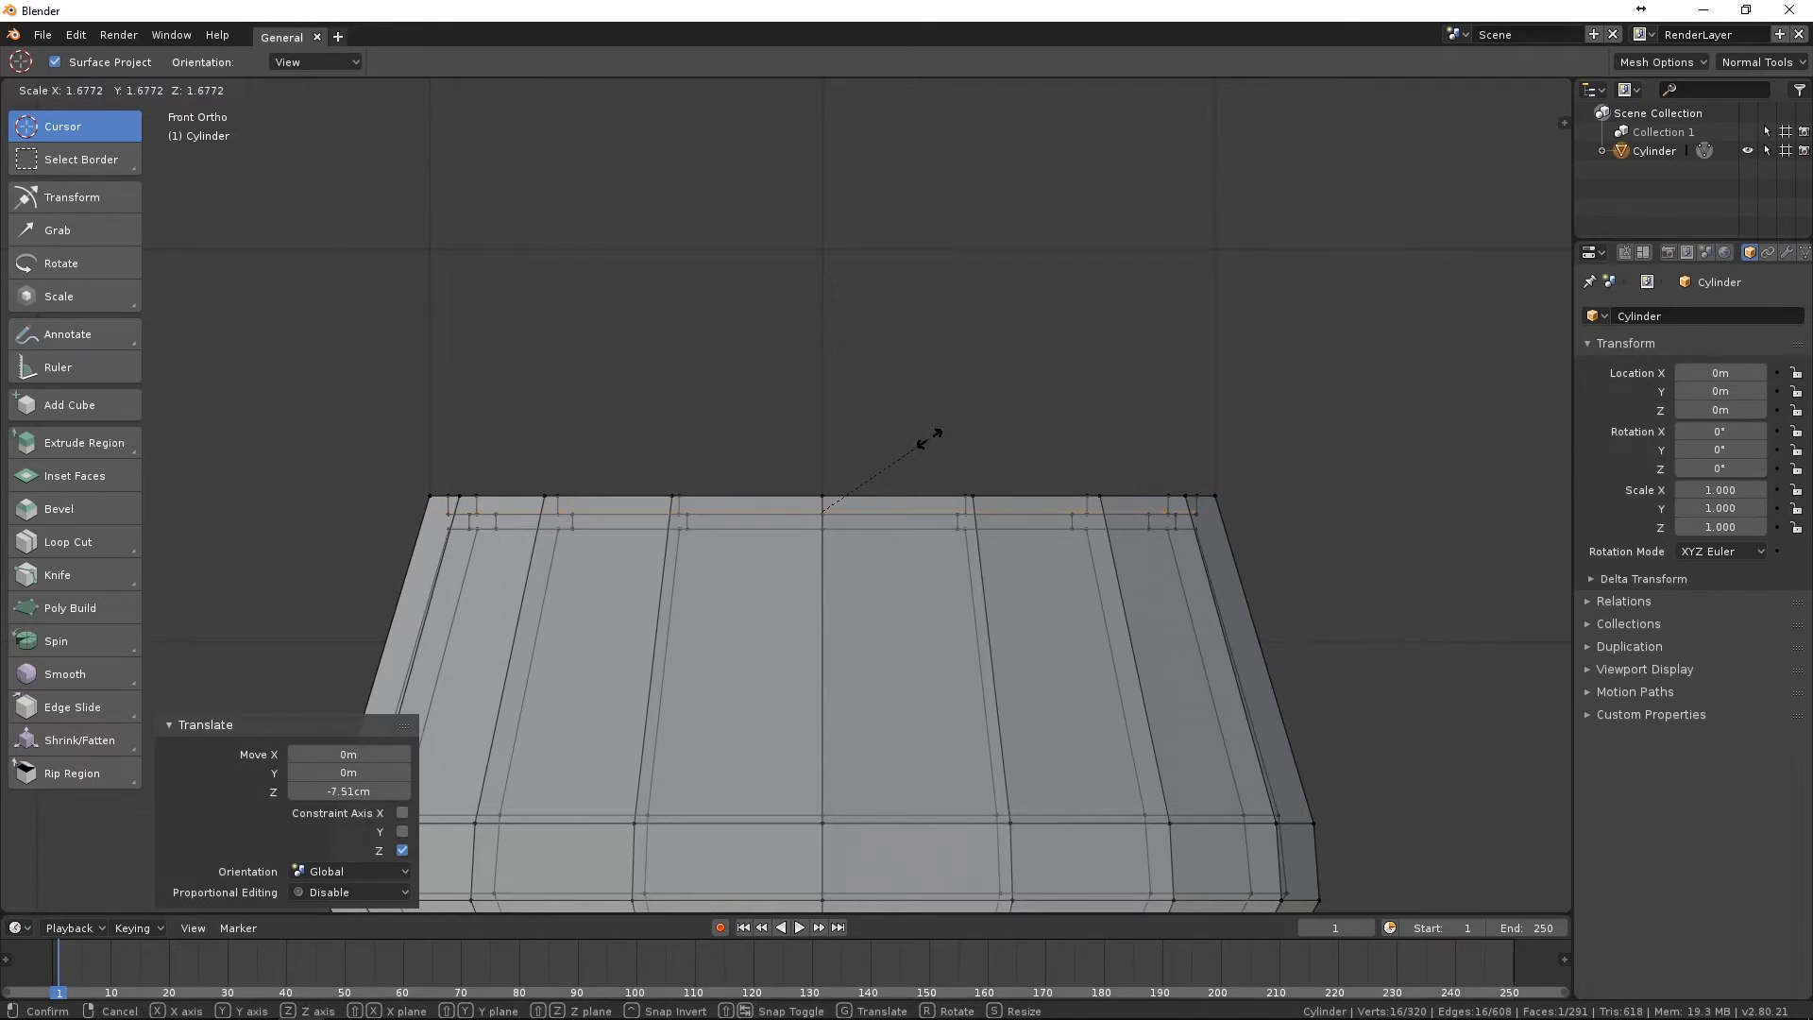
{"action": "left_click", "coordinate": [930, 438]}
{"action": "scroll", "coordinate": [862, 393], "scroll_direction": "up", "scroll_amount": 4}
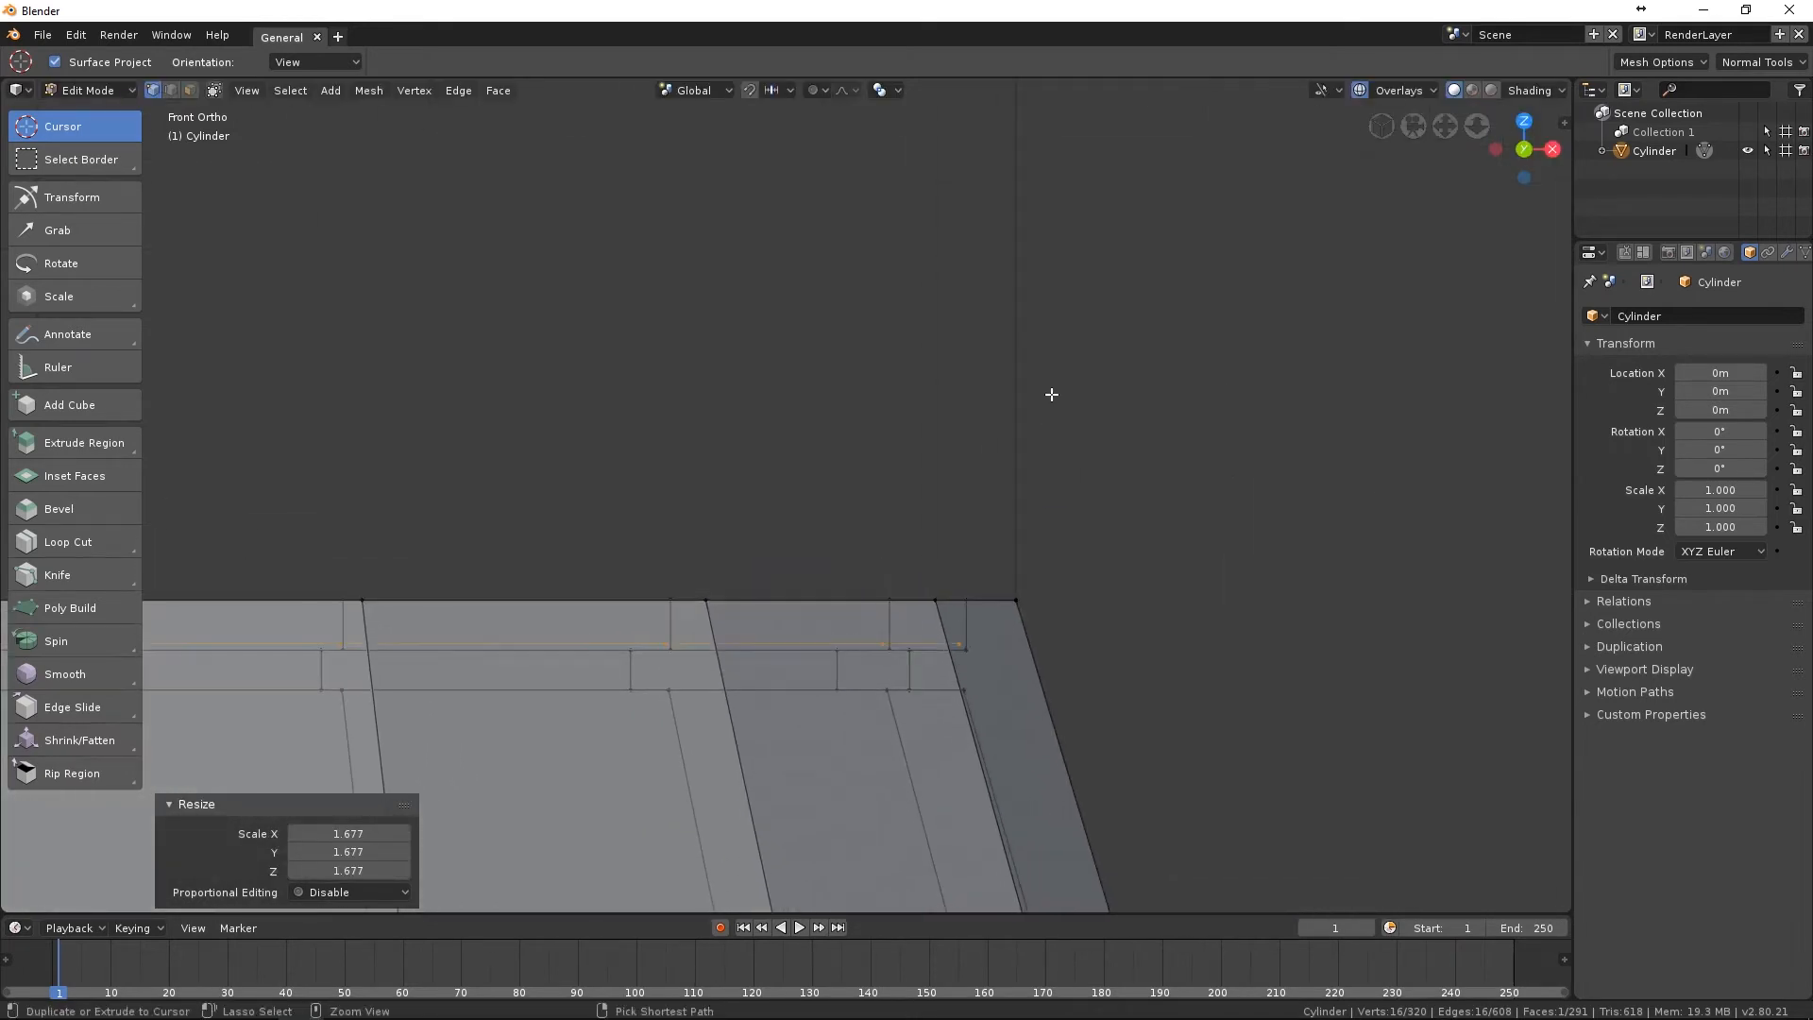
Lower the lid face about 3.39 mm along Z and scale it by about 1.003 to seat it on the ledge.
{"action": "scroll", "coordinate": [1051, 394], "scroll_direction": "down", "scroll_amount": 2, "text": "ctrl"}
{"action": "key", "text": "g"}
{"action": "key", "text": "z"}
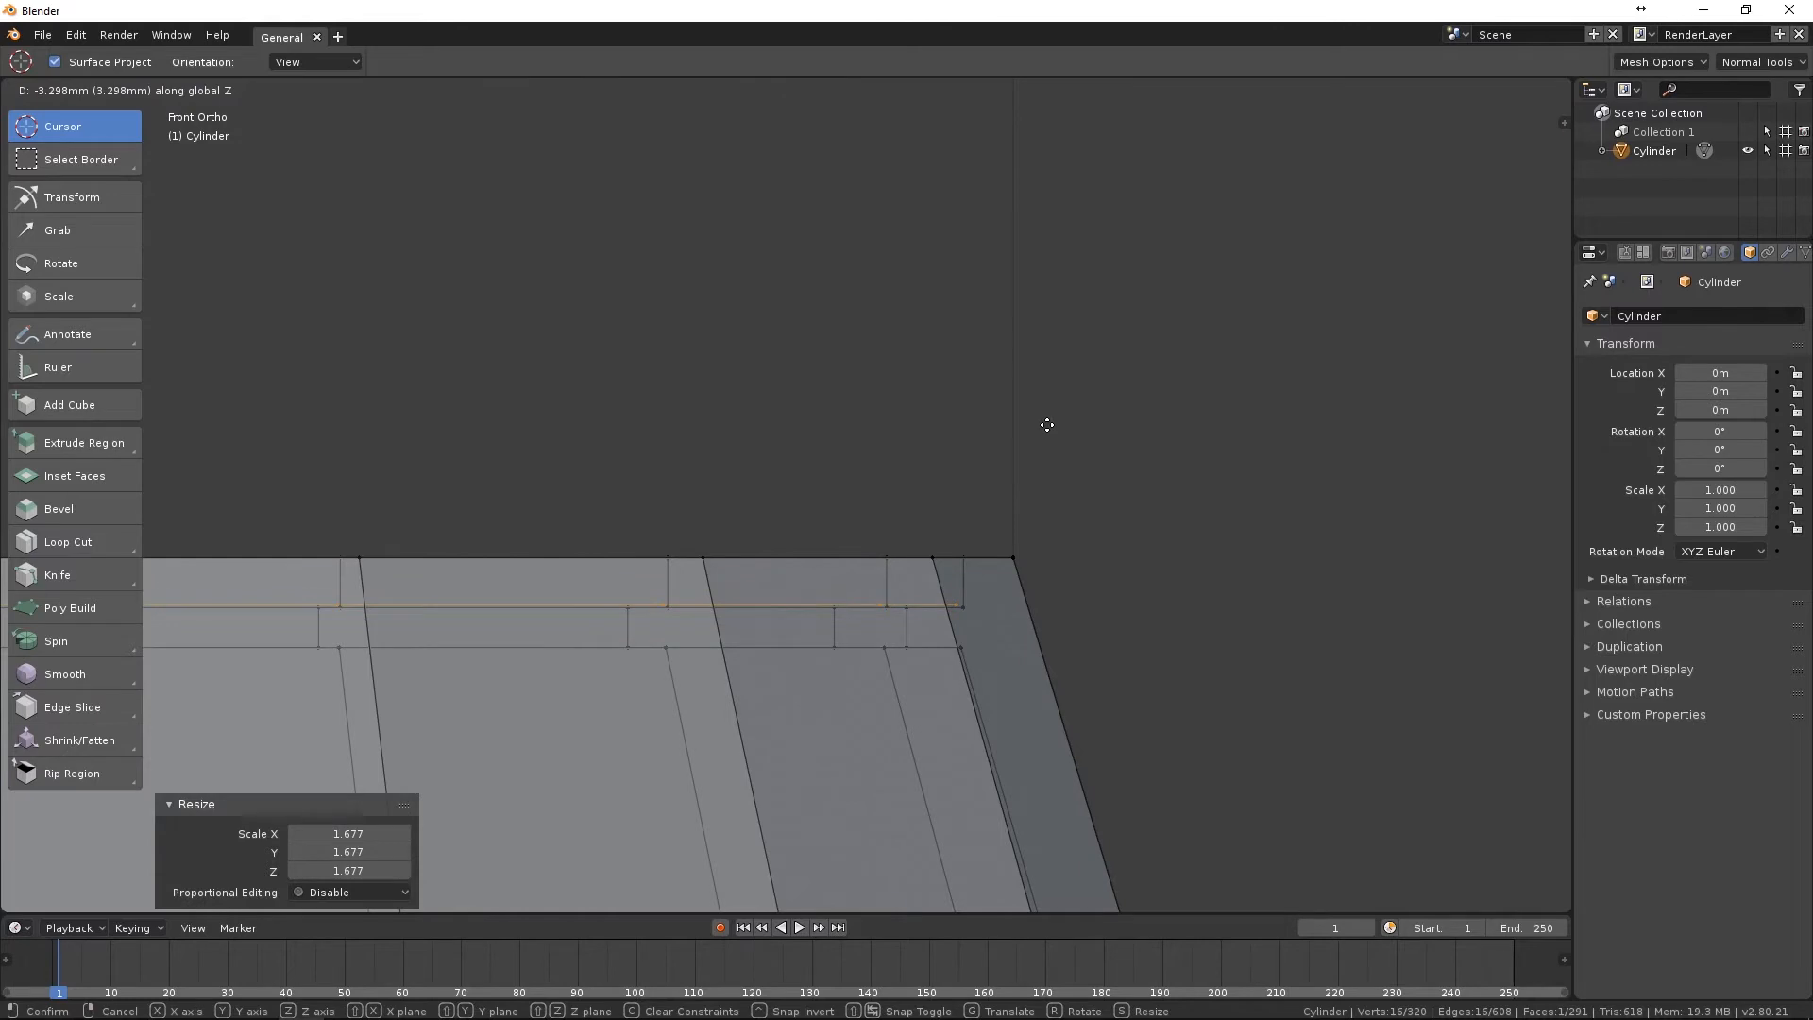
{"action": "left_click", "coordinate": [1048, 427]}
{"action": "key", "text": "s"}
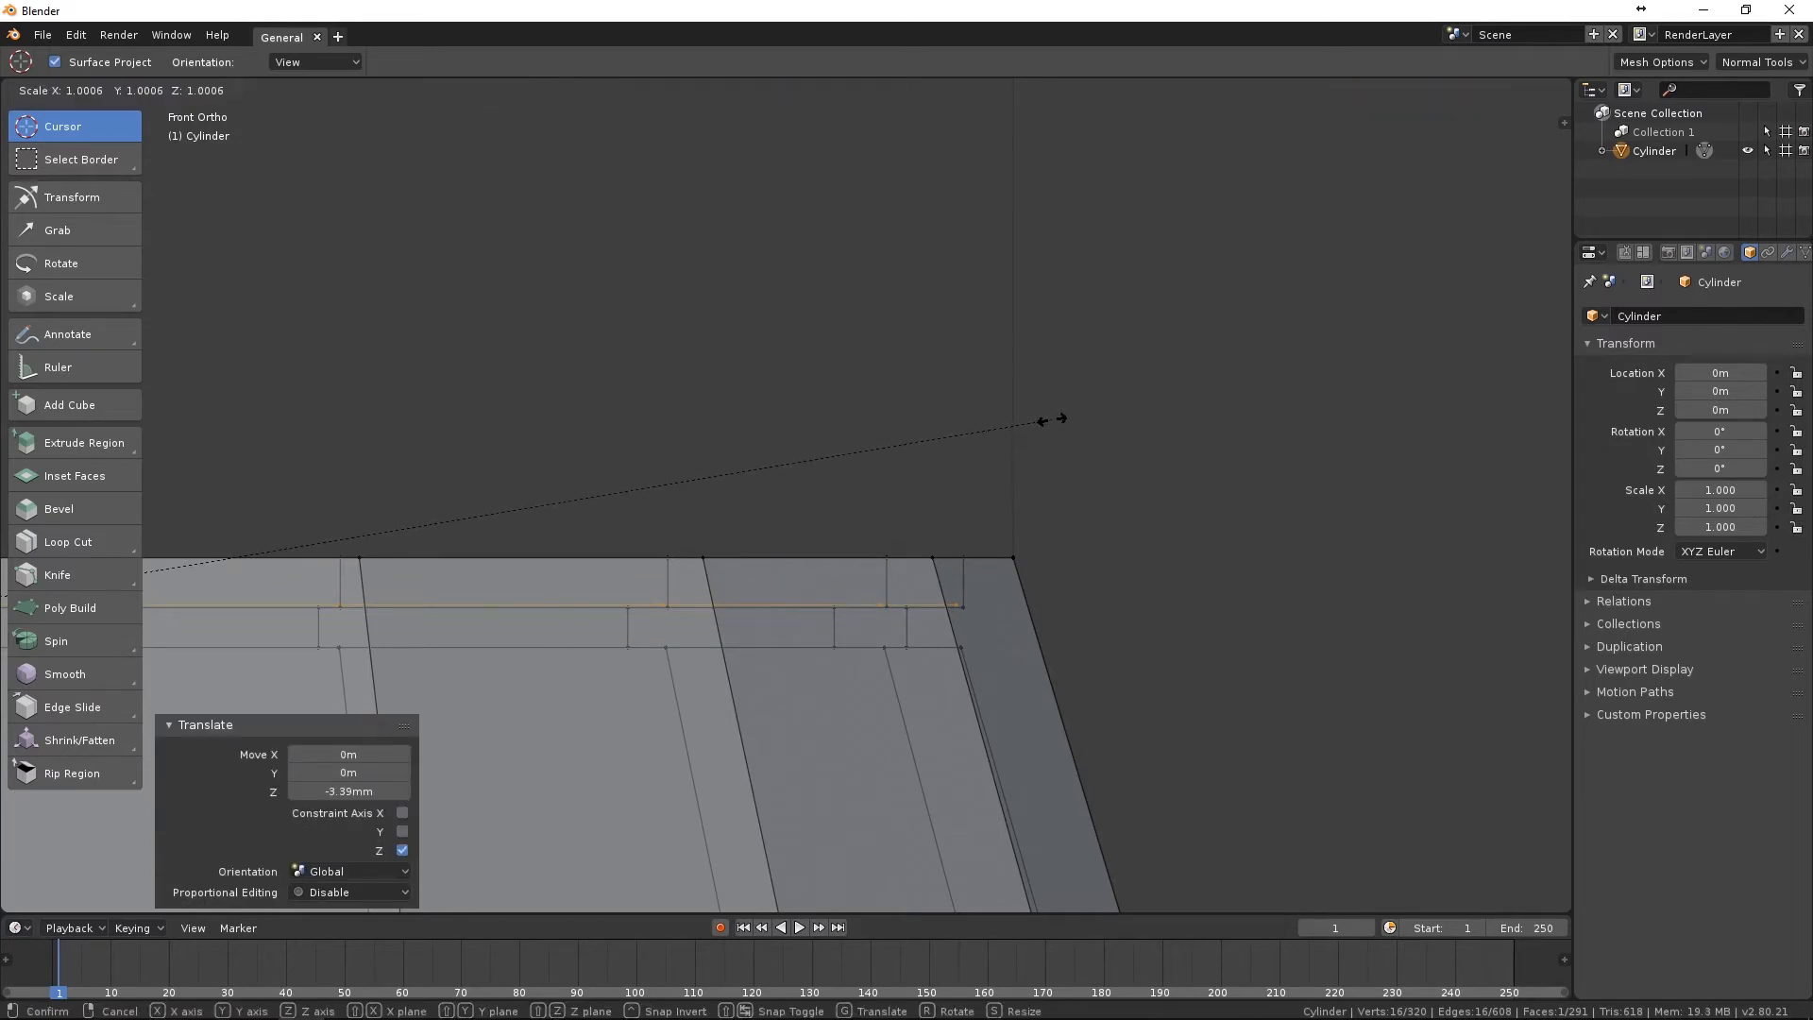
{"action": "left_click", "coordinate": [1050, 418]}
{"action": "scroll", "coordinate": [1085, 482], "scroll_direction": "down", "scroll_amount": 2}
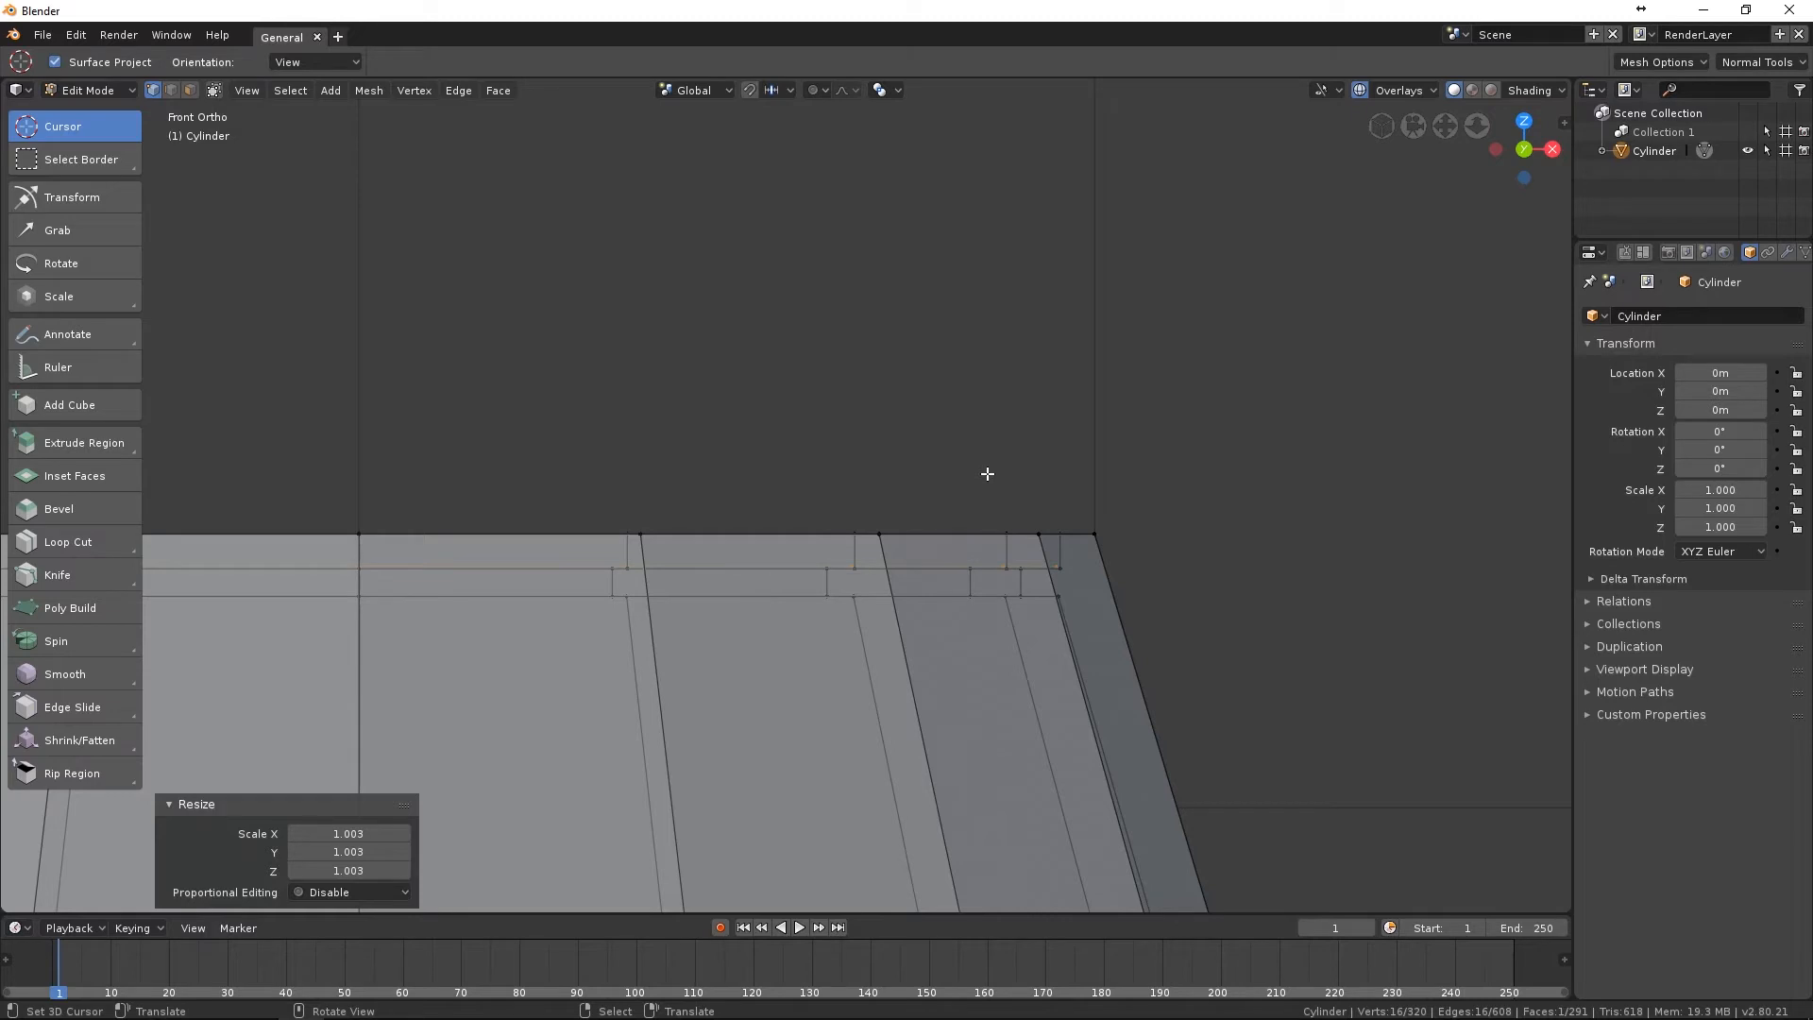
Extrude the lid face about 4.88 cm up, then extrude it in place and scale it by about 1.053 to cover the rim.
{"action": "key", "text": "e"}
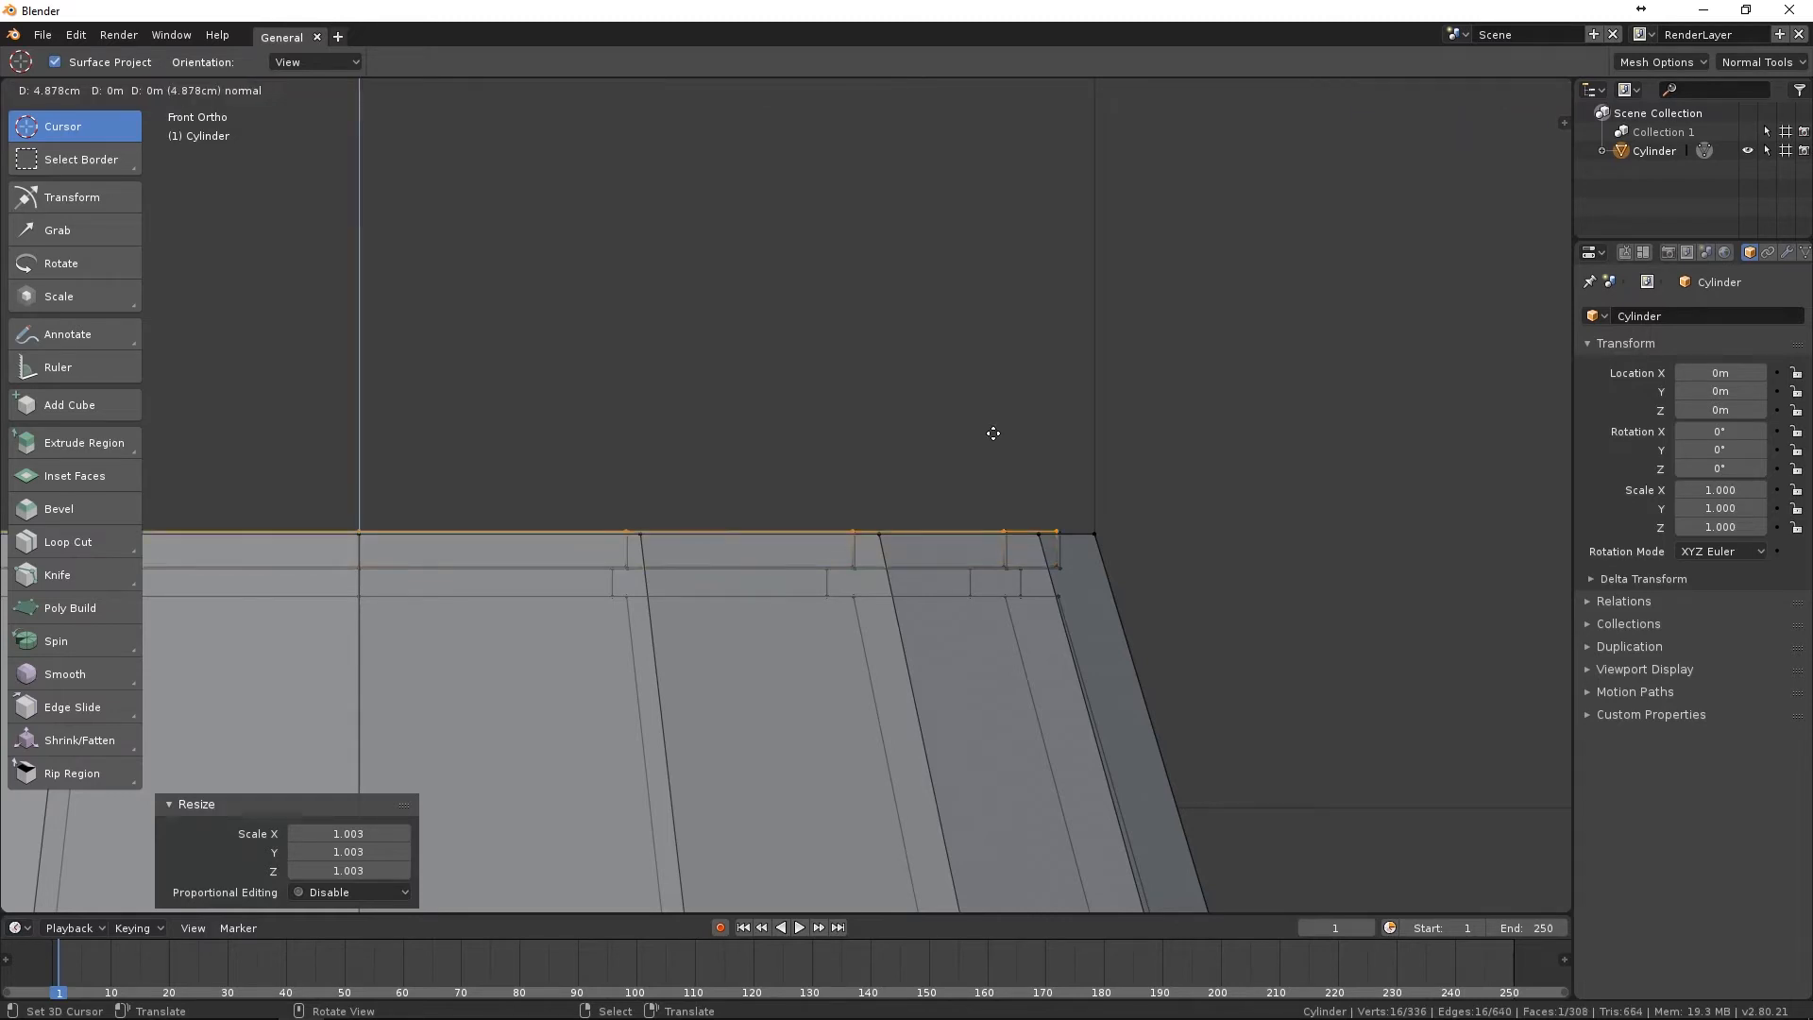
{"action": "left_click", "coordinate": [994, 433]}
{"action": "key", "text": "e"}
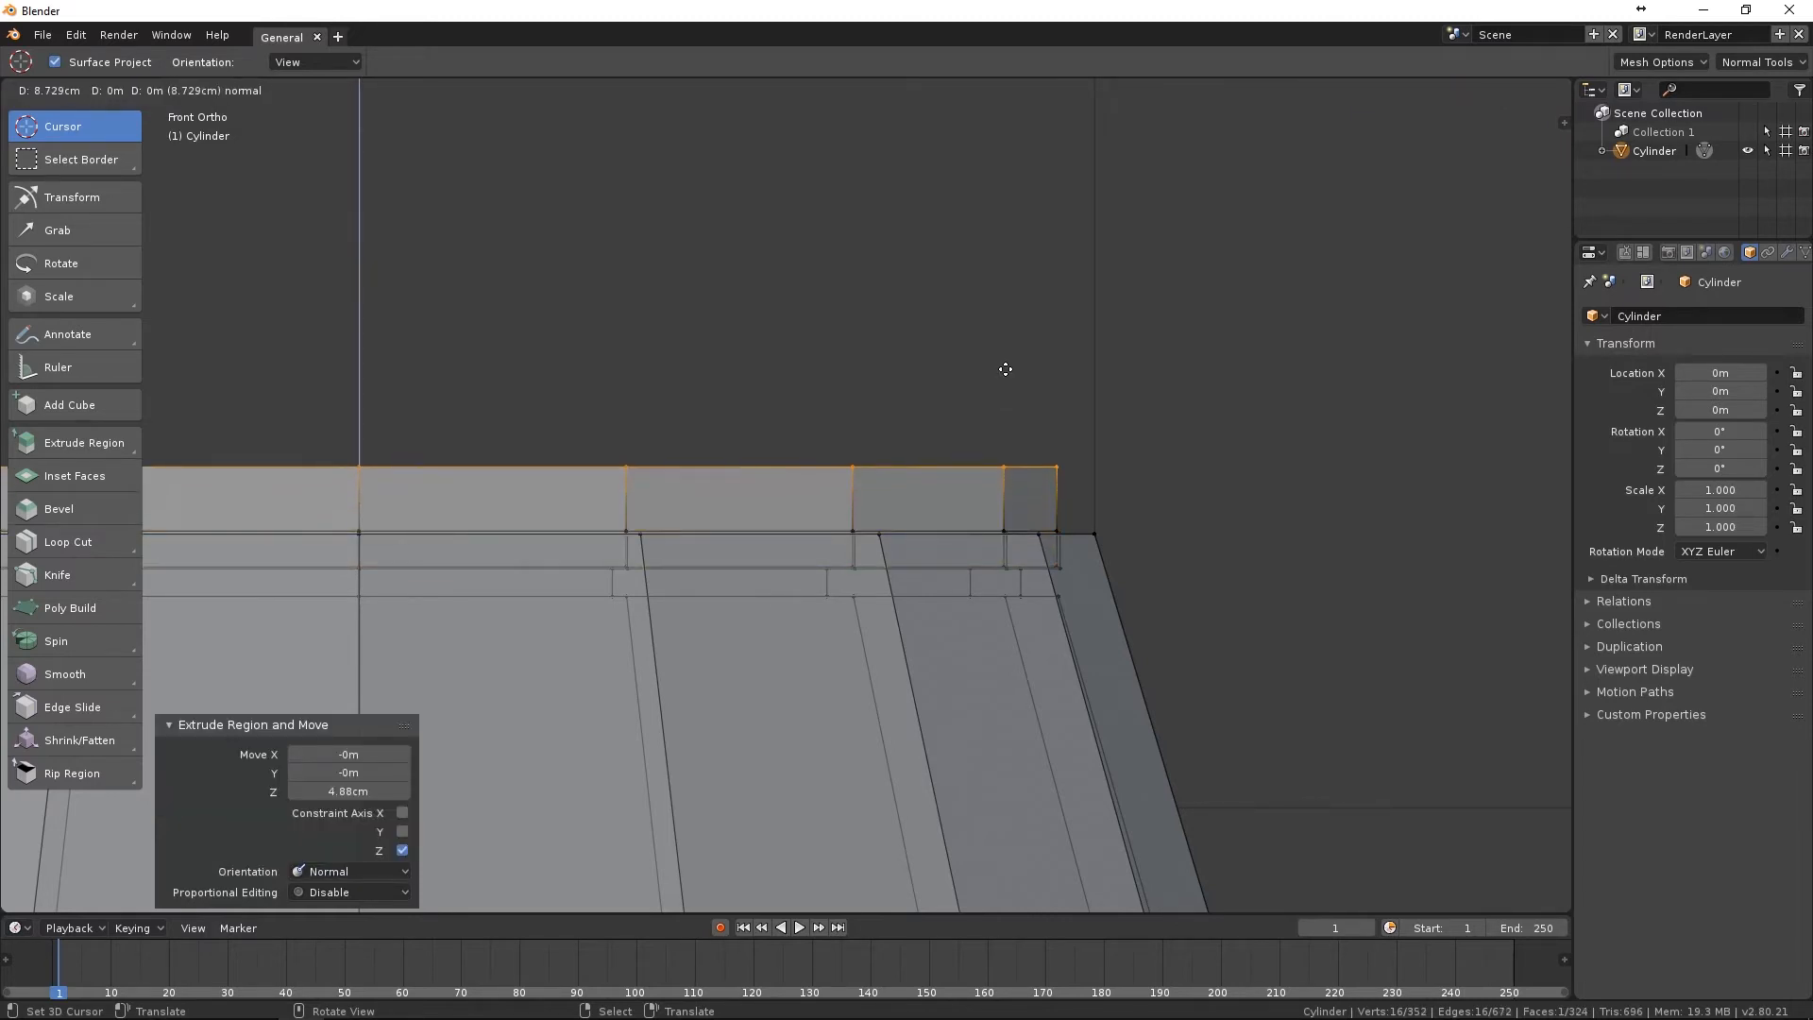
{"action": "key", "text": "Escape"}
{"action": "middle_click_drag", "start_coordinate": [986, 487], "coordinate": [1085, 508]}
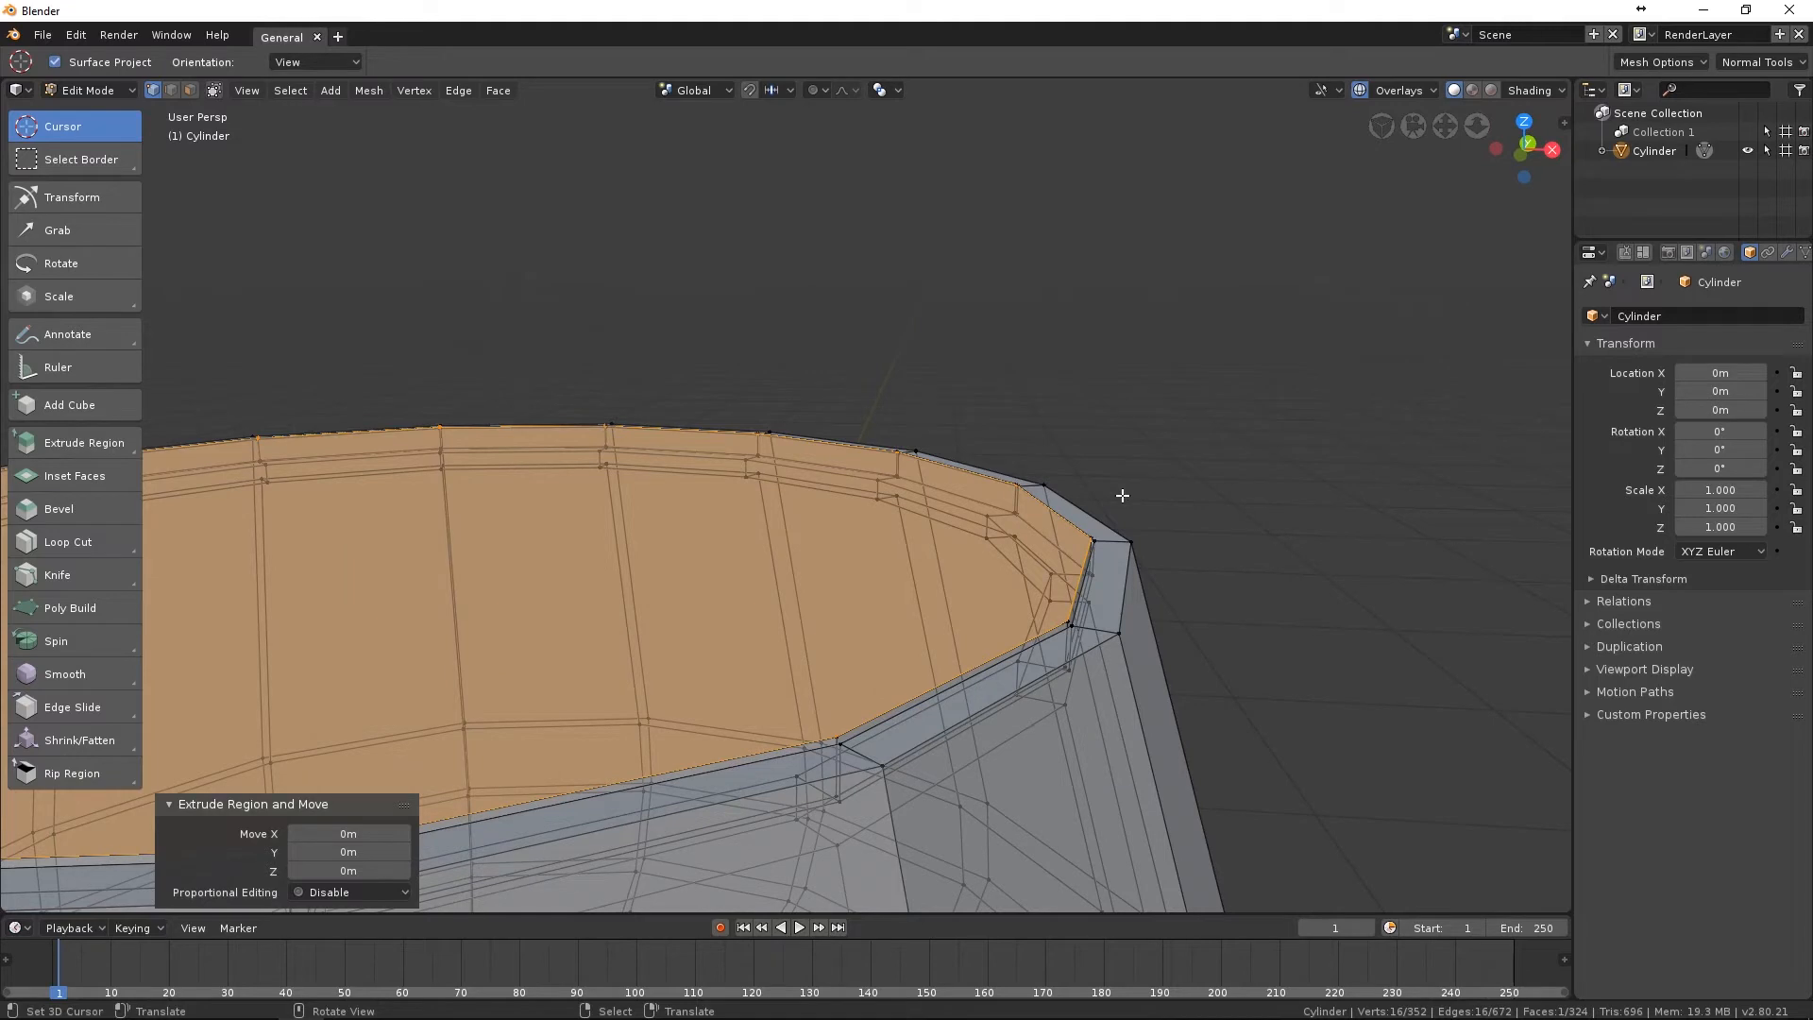
{"action": "key", "text": "s"}
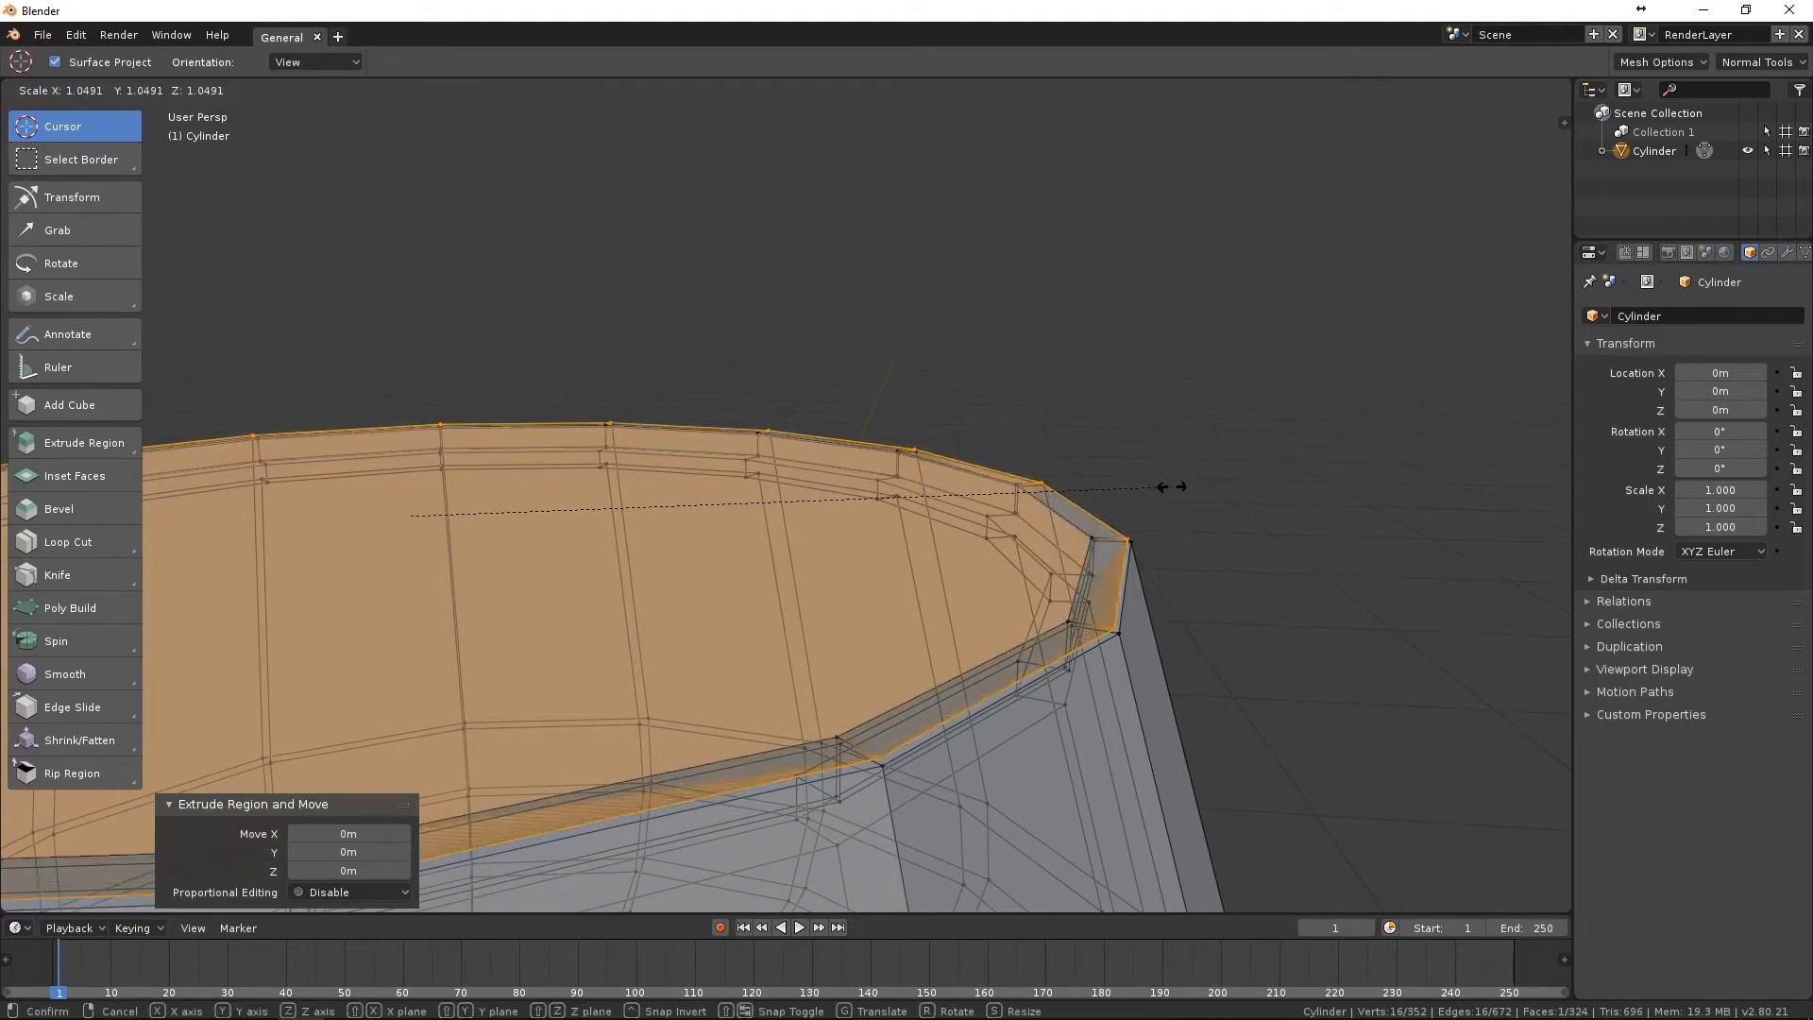
{"action": "left_click", "coordinate": [1175, 488]}
Extrude the widened lid face about 2.95 cm up and scale it by about 0.974 to form a tapered edge.
{"action": "key", "text": "KP_1"}
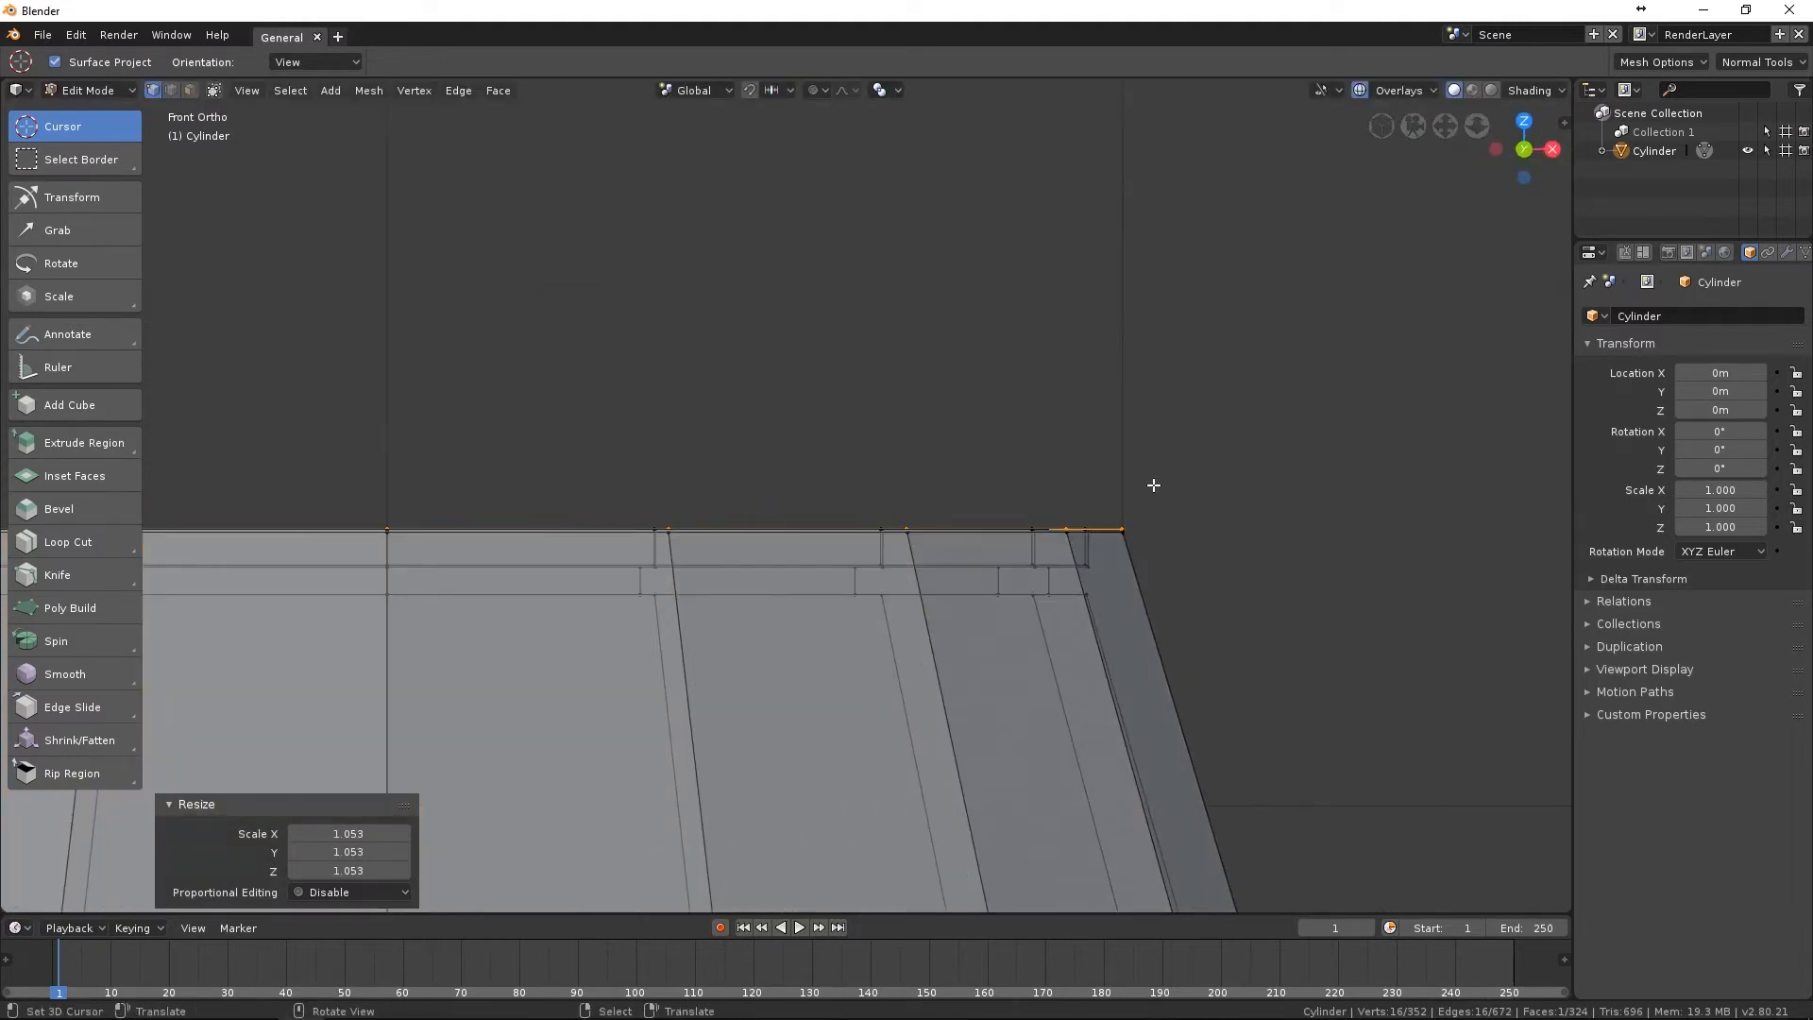
{"action": "key", "text": "e"}
{"action": "left_click", "coordinate": [1132, 468]}
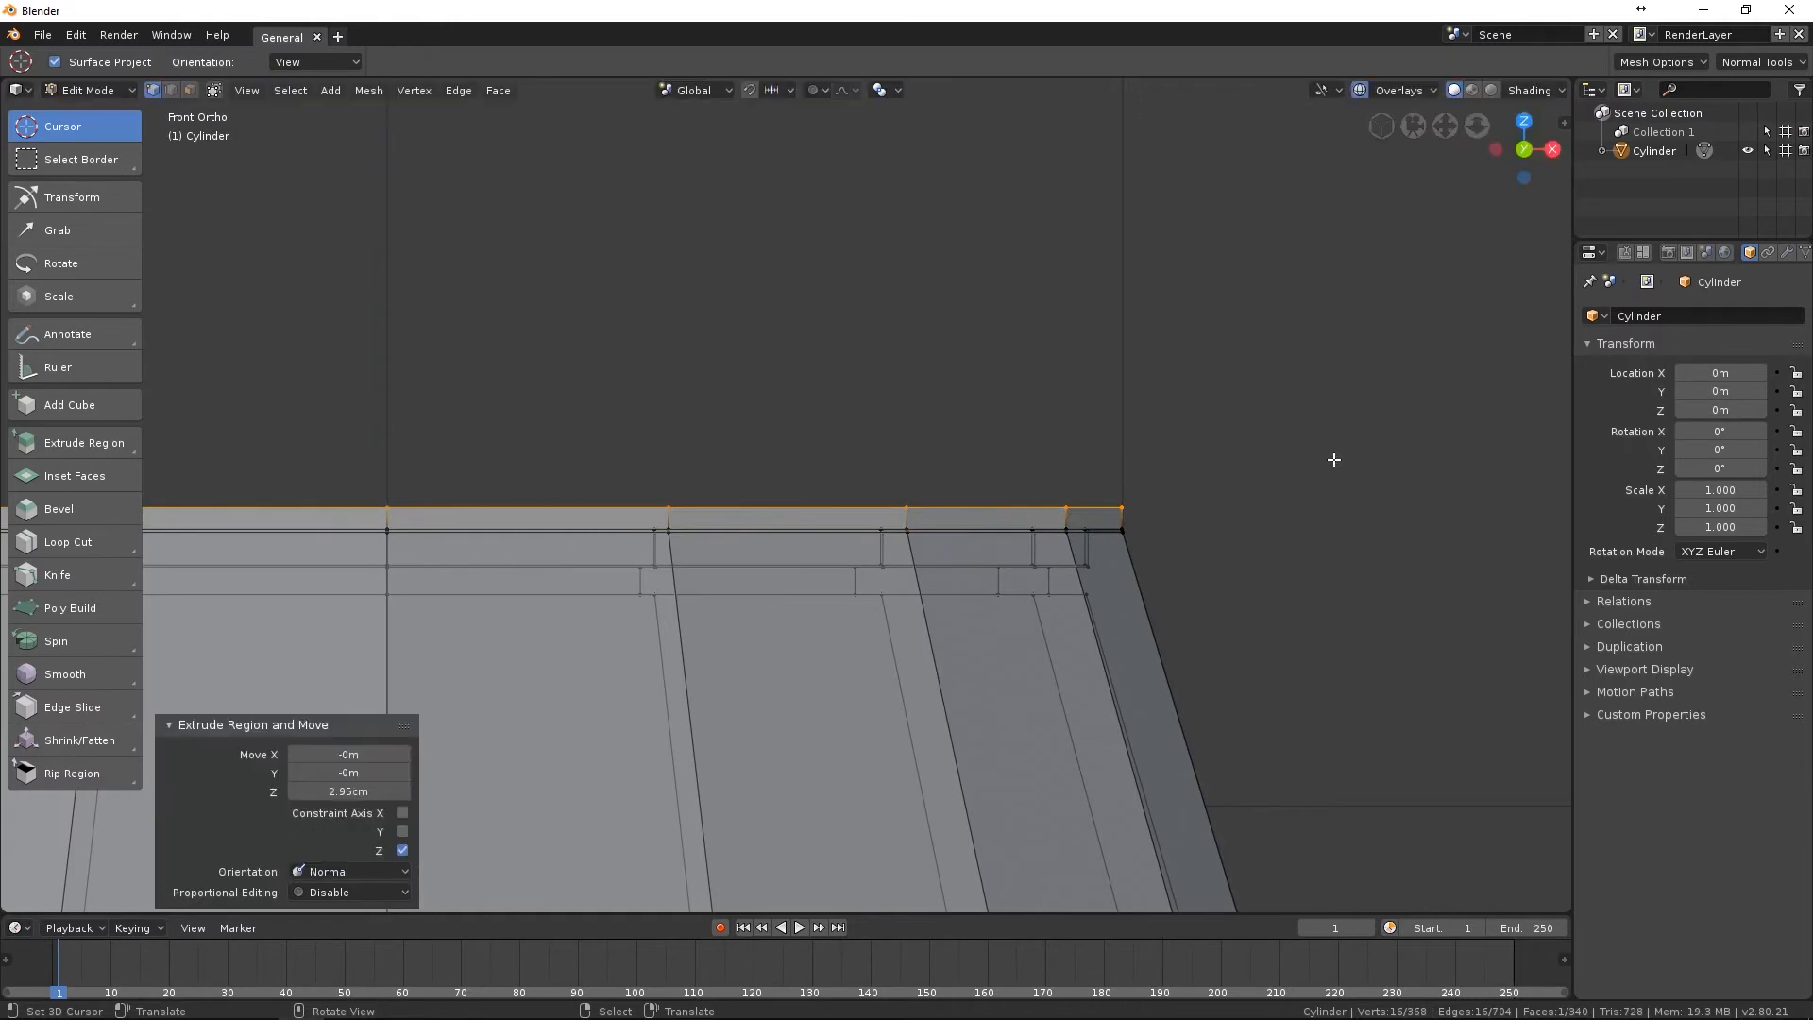
{"action": "key", "text": "s"}
{"action": "left_click", "coordinate": [1309, 460]}
{"action": "scroll", "coordinate": [1190, 524], "scroll_direction": "down", "scroll_amount": 2}
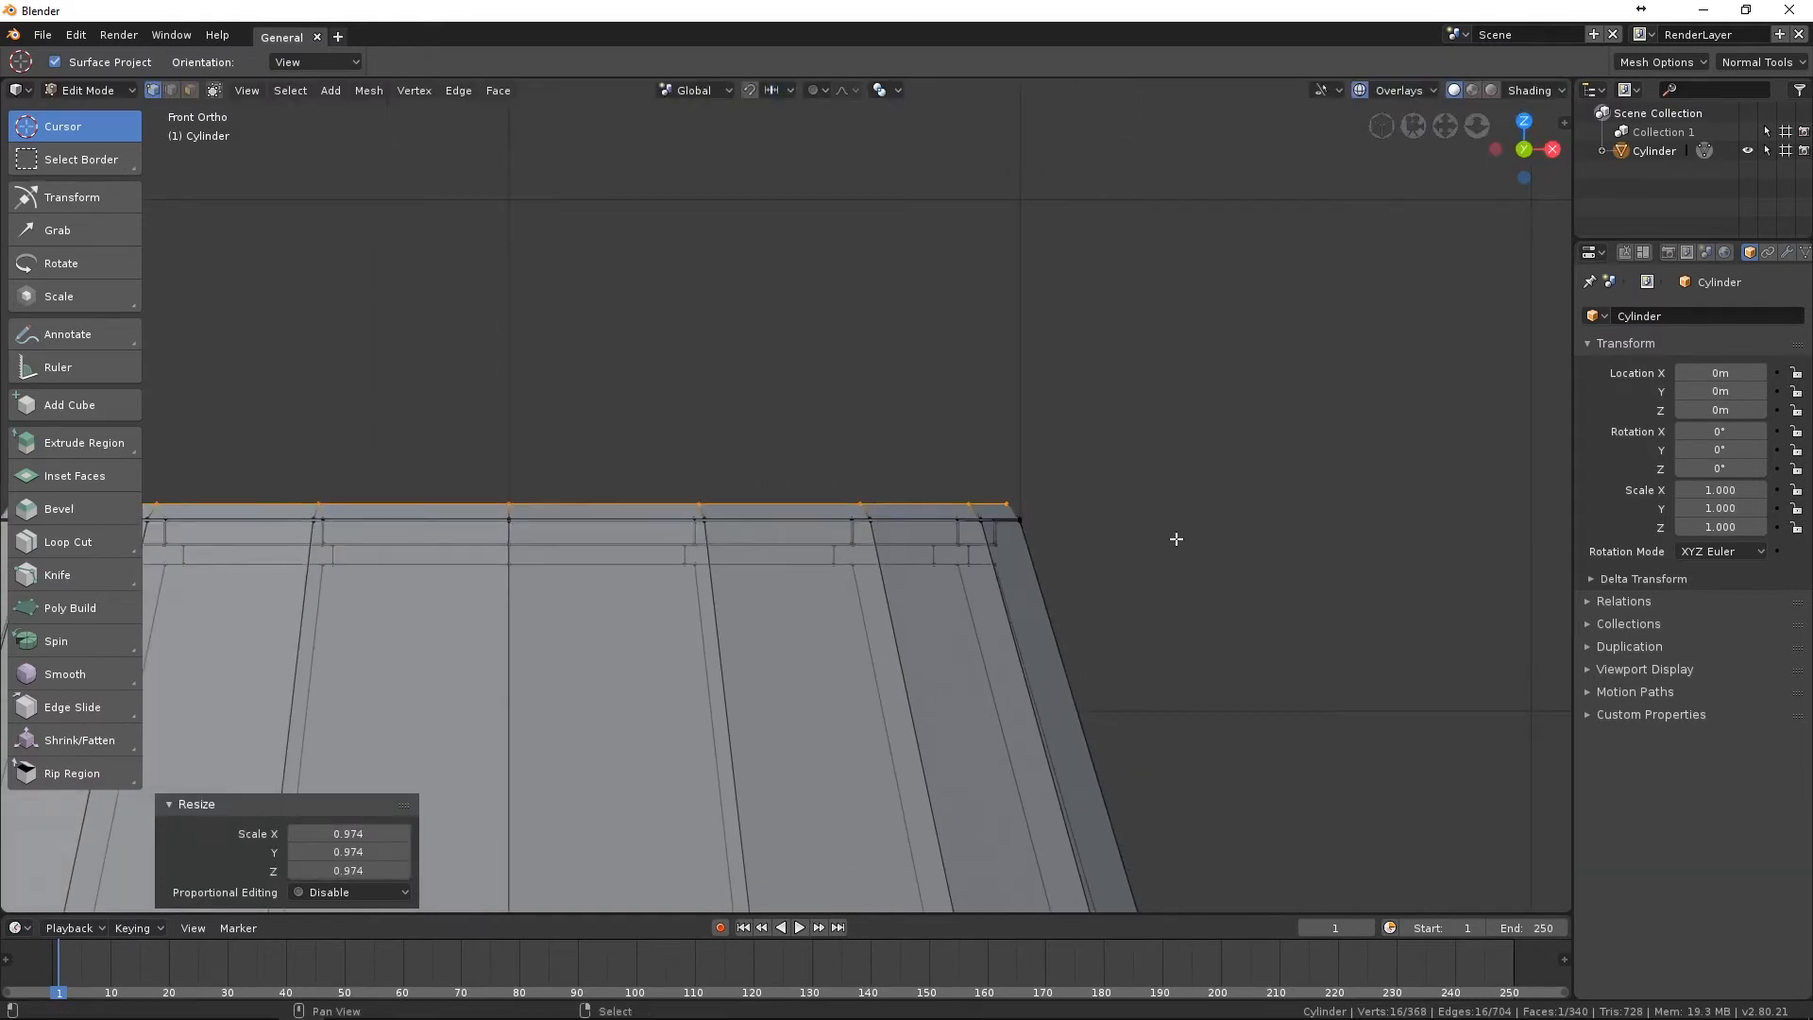
Extrude the lid's top face upward and scale it inward to less than half its width for a shallow slope.
{"action": "middle_click_drag", "start_coordinate": [1174, 538], "coordinate": [1442, 513], "text": "shift"}
{"action": "middle_click_drag", "start_coordinate": [862, 477], "coordinate": [867, 500], "text": "ctrl"}
{"action": "middle_click_drag", "start_coordinate": [867, 501], "coordinate": [1028, 501], "text": "shift"}
{"action": "middle_click_drag", "start_coordinate": [555, 454], "coordinate": [527, 456], "text": "shift"}
{"action": "key", "text": "e"}
{"action": "left_click", "coordinate": [526, 413]}
{"action": "key", "text": "s"}
{"action": "left_click", "coordinate": [548, 386]}
{"action": "key", "text": "s"}
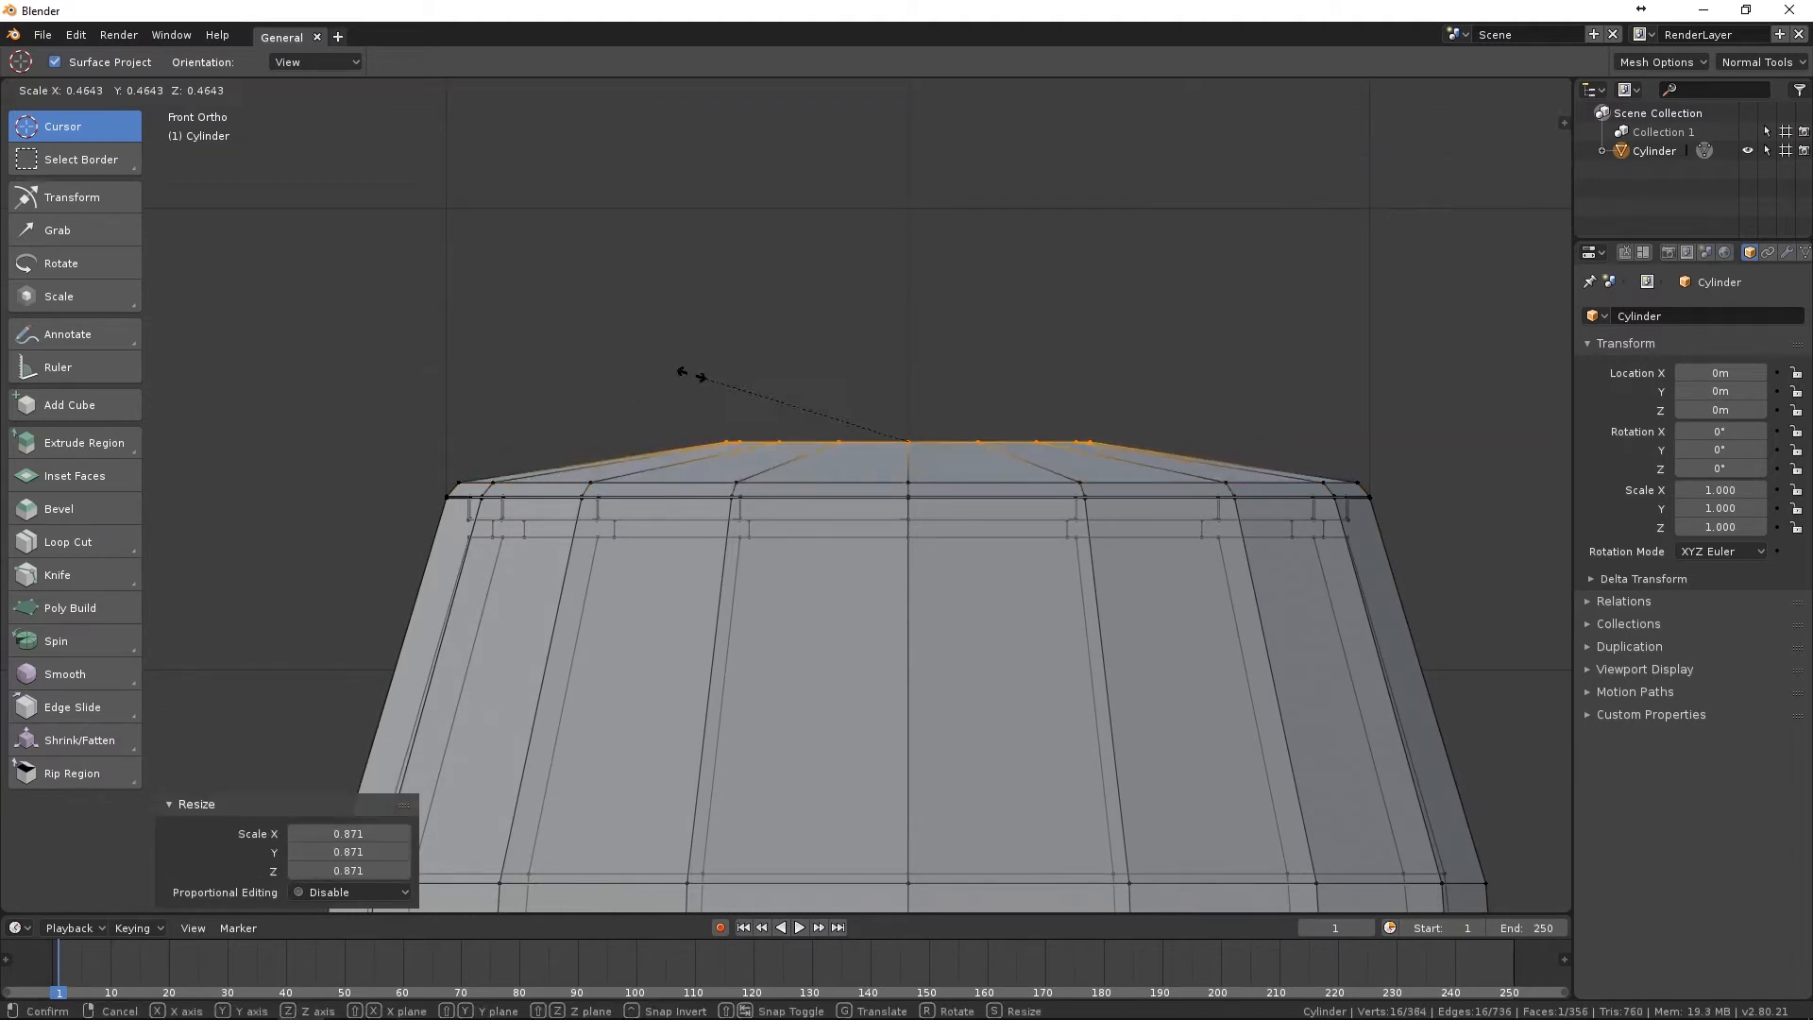
{"action": "left_click", "coordinate": [690, 372]}
Extrude the lid's top face about 2.25 cm up and scale it by about 0.275 to form the knob's base.
{"action": "key", "text": "e"}
{"action": "left_click", "coordinate": [692, 365]}
{"action": "key", "text": "s"}
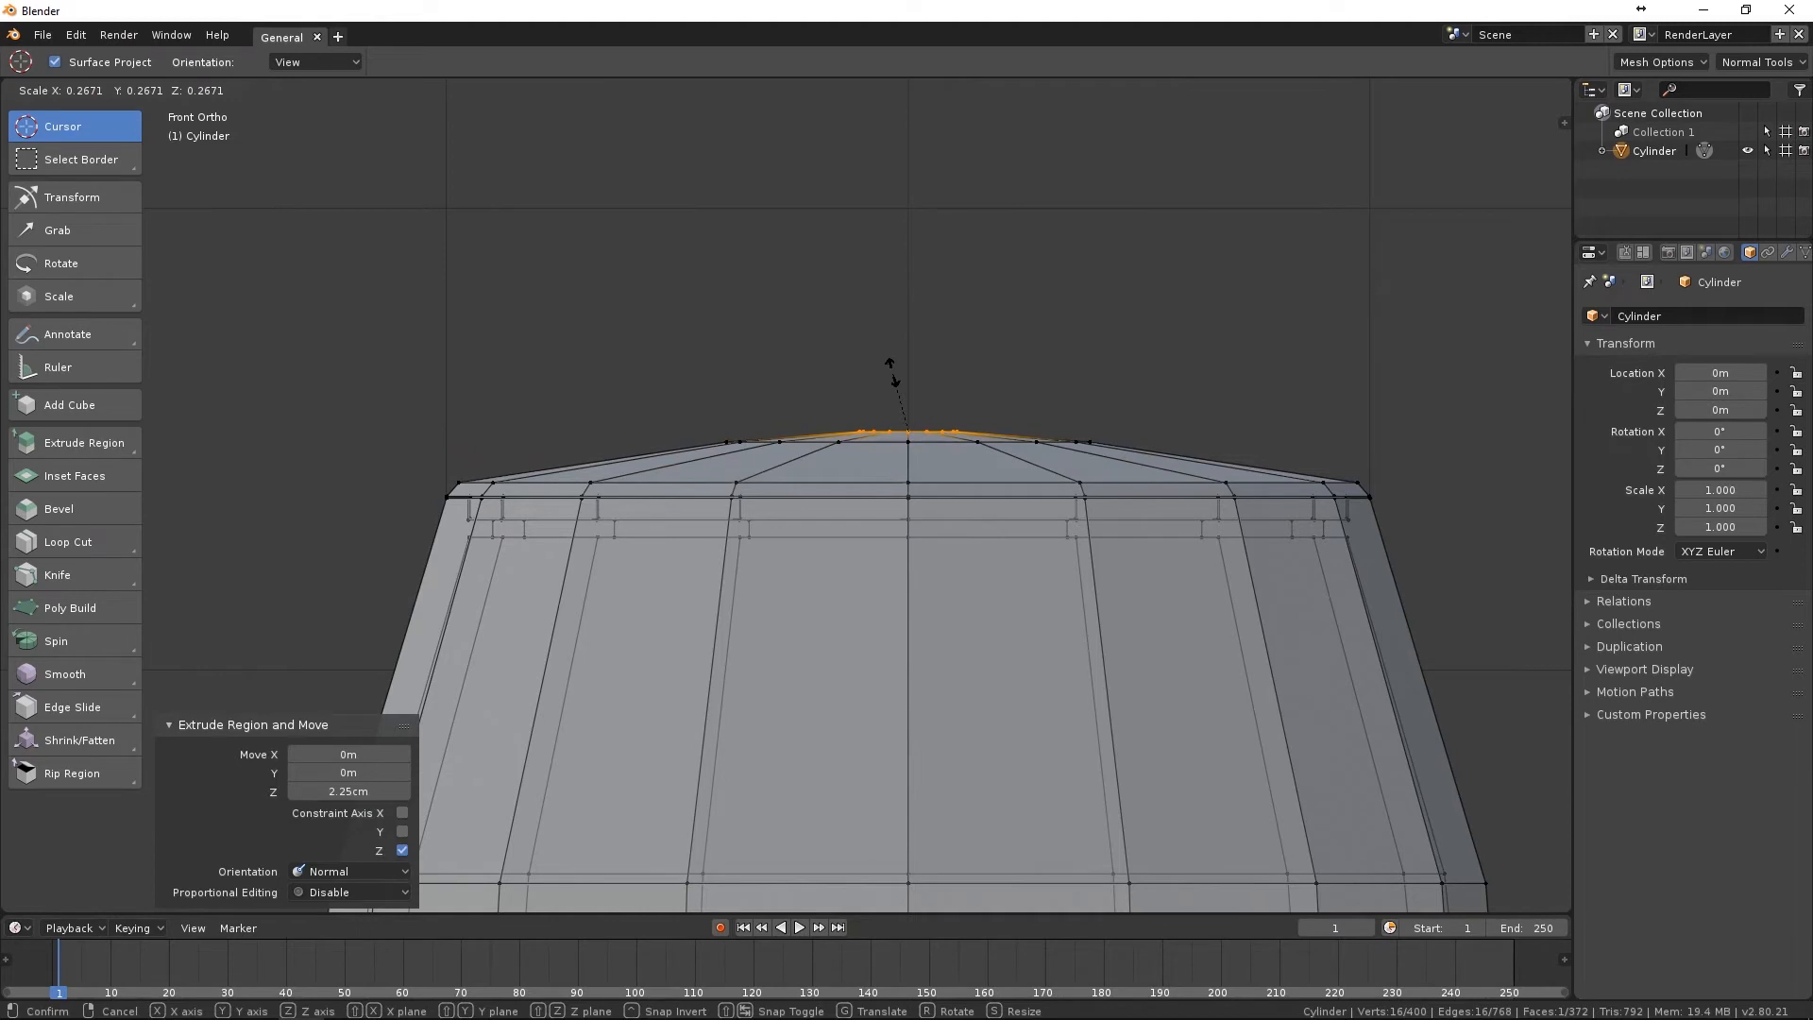
{"action": "left_click", "coordinate": [893, 371]}
Extrude the small top face upward in two sections and scale it to form the knob's narrow neck.
{"action": "key", "text": "e"}
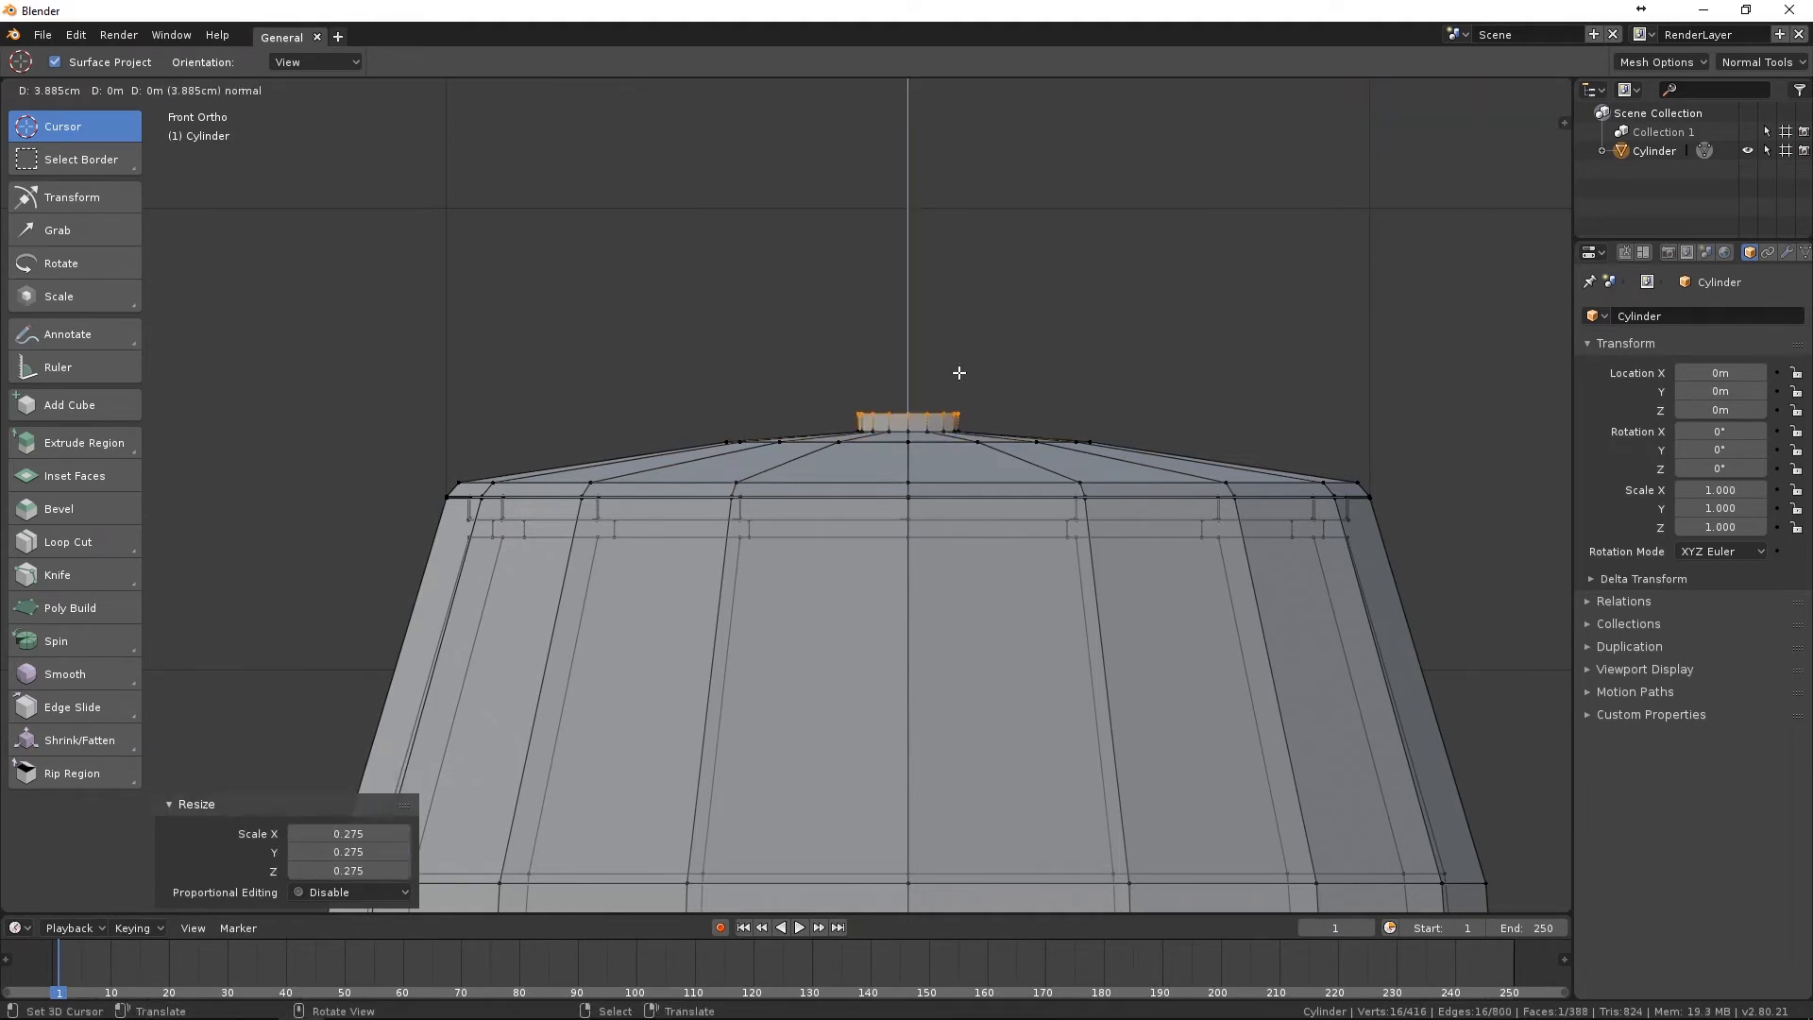
{"action": "left_click", "coordinate": [961, 377]}
{"action": "key", "text": "s"}
{"action": "left_click", "coordinate": [992, 377]}
{"action": "key", "text": "e"}
{"action": "left_click", "coordinate": [988, 364]}
{"action": "key", "text": "s"}
{"action": "left_click", "coordinate": [1004, 331]}
Extrude the neck's top face upward twice, scaling it wider each time to flare out the knob.
{"action": "key", "text": "e"}
{"action": "left_click", "coordinate": [1020, 331]}
{"action": "key", "text": "s"}
{"action": "left_click", "coordinate": [1142, 329]}
{"action": "key", "text": "e"}
{"action": "left_click", "coordinate": [1192, 324]}
{"action": "key", "text": "s"}
{"action": "left_click", "coordinate": [1256, 323]}
Extrude and shrink the knob's top face to cap it, and rescale the edge loop beneath the knob's widest part.
{"action": "key", "text": "e"}
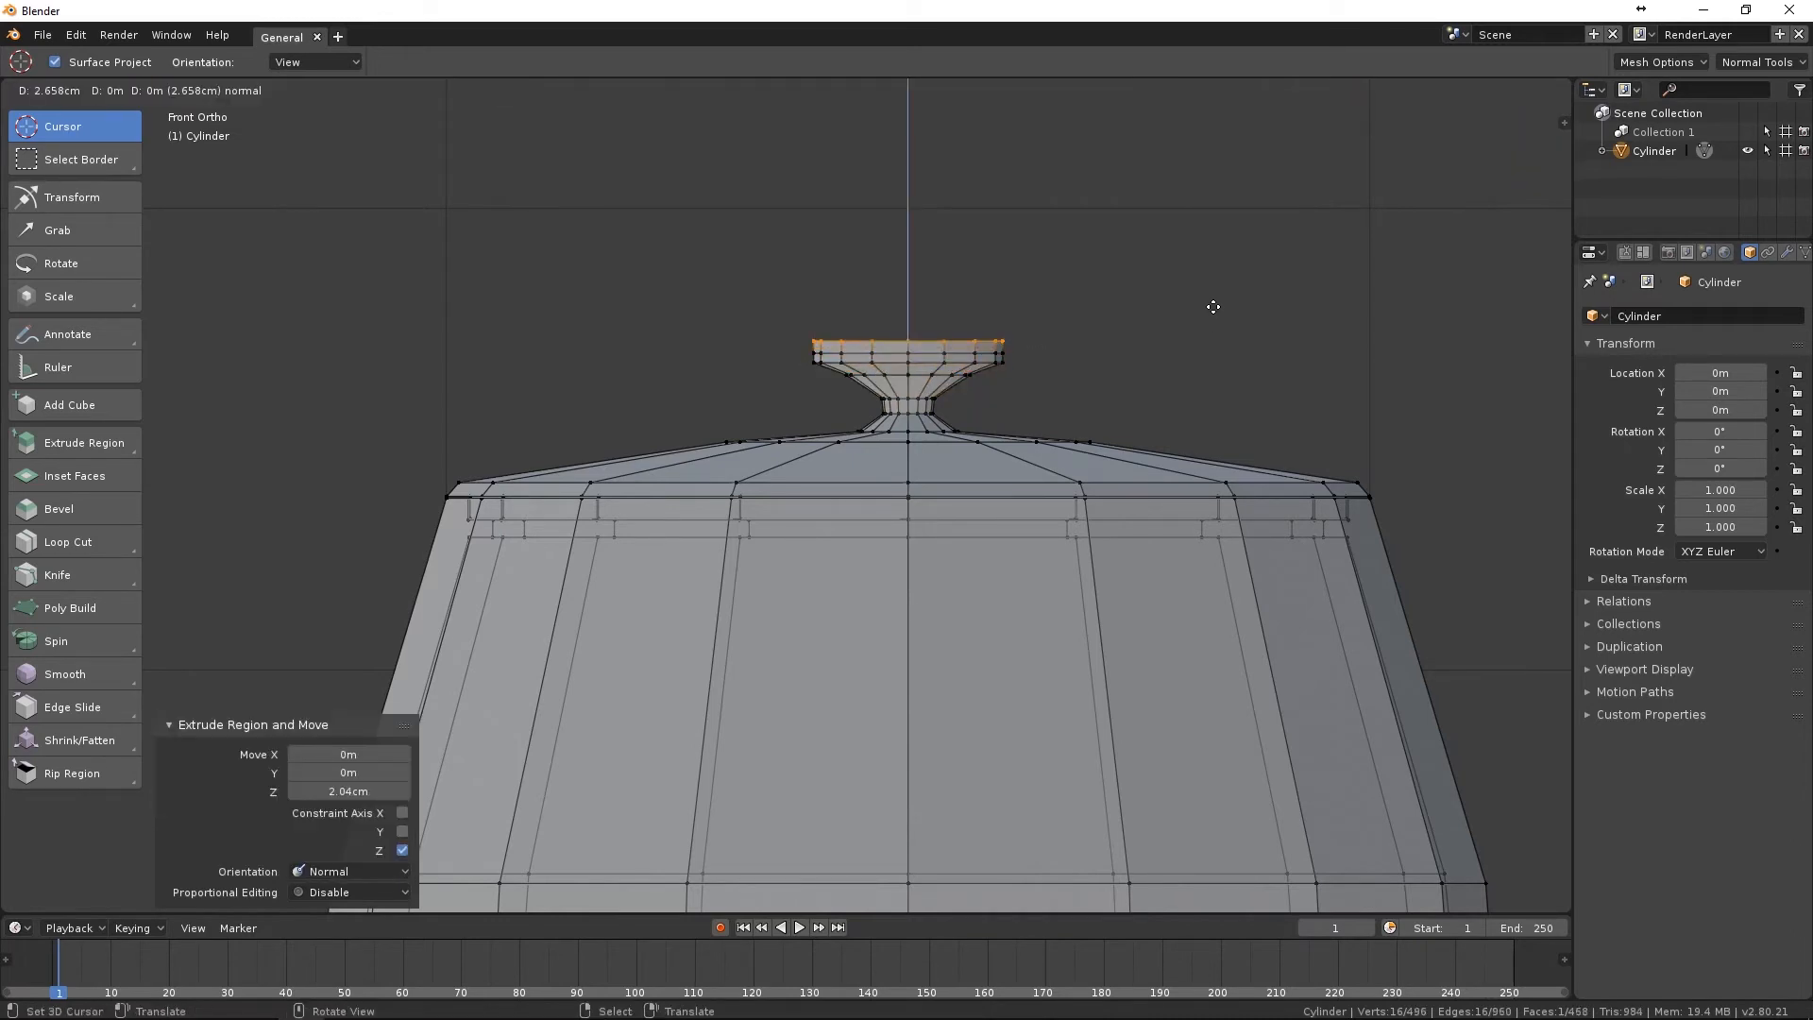
{"action": "left_click", "coordinate": [1215, 300]}
{"action": "key", "text": "s"}
{"action": "left_click", "coordinate": [1016, 309]}
{"action": "right_click", "coordinate": [904, 374], "text": "alt"}
{"action": "key", "text": "s"}
{"action": "left_click", "coordinate": [1143, 383]}
Turn off X-ray and switch to Object Mode to inspect the pot with its lid.
{"action": "middle_click_drag", "start_coordinate": [958, 465], "coordinate": [713, 626]}
{"action": "key", "text": "alt+z"}
{"action": "key", "text": "Tab"}
{"action": "scroll", "coordinate": [881, 623], "scroll_direction": "down", "scroll_amount": 4}
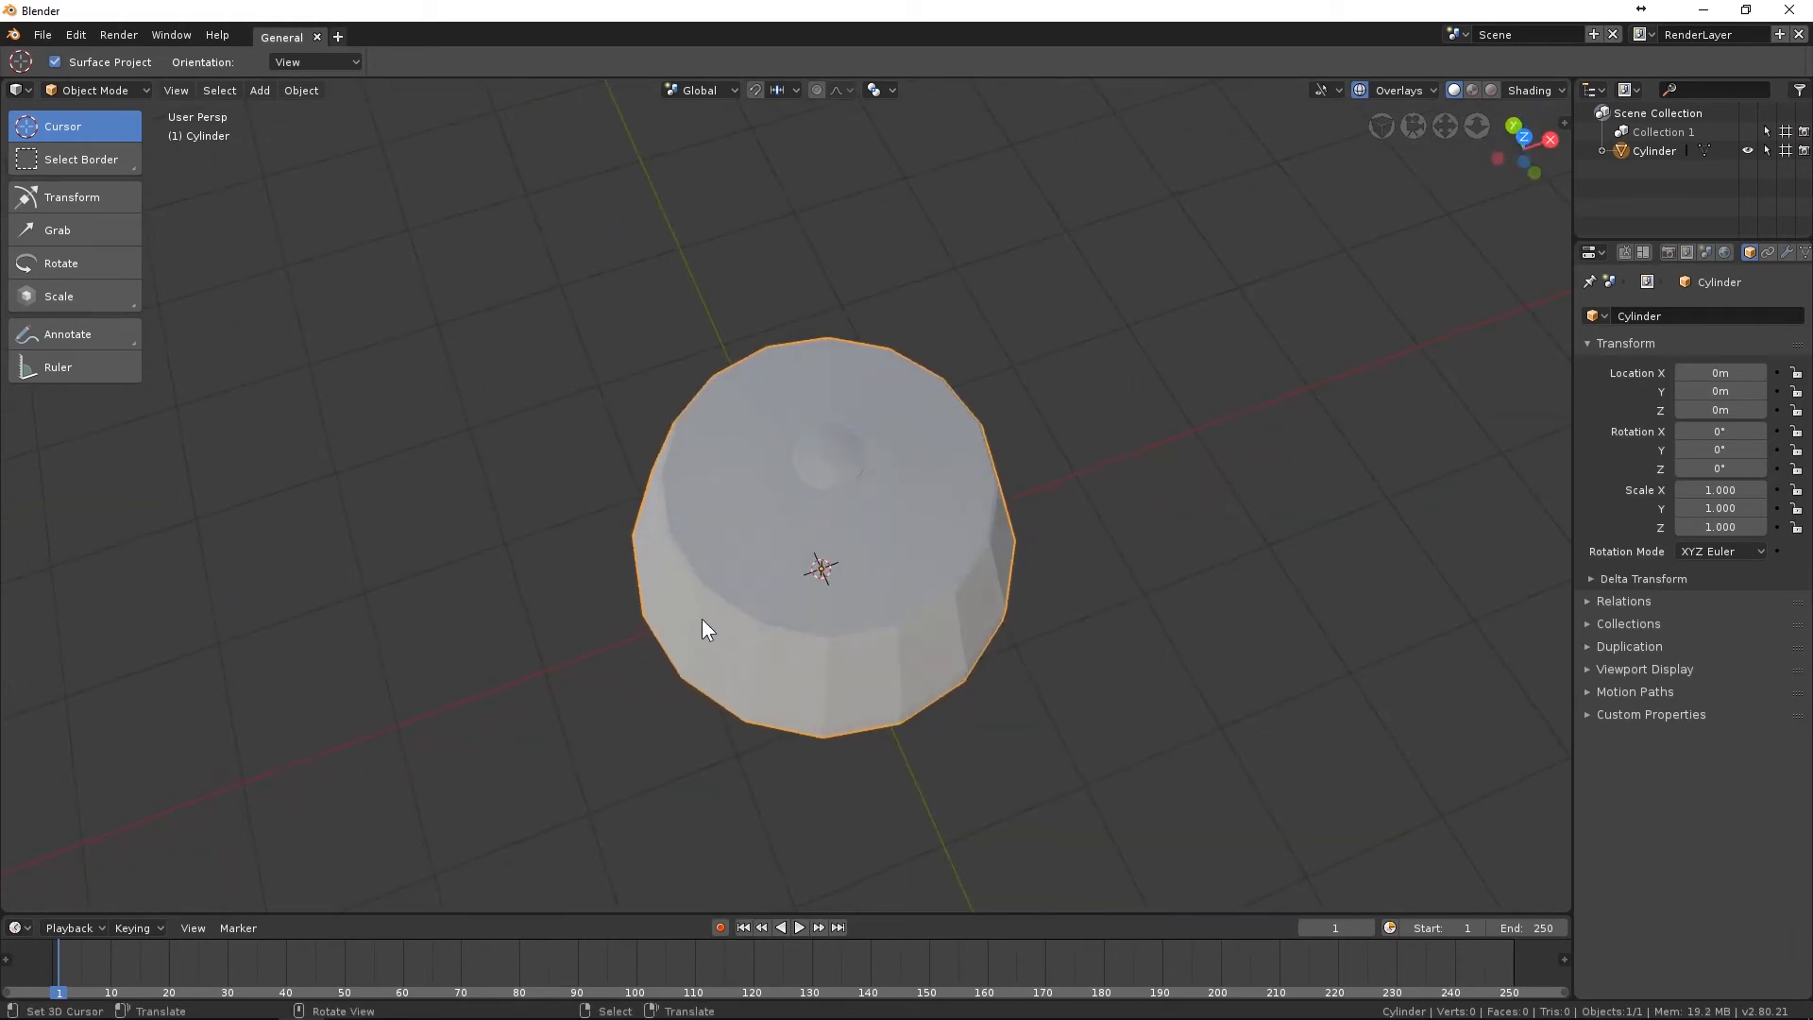
{"action": "middle_click_drag", "start_coordinate": [682, 644], "coordinate": [880, 512]}
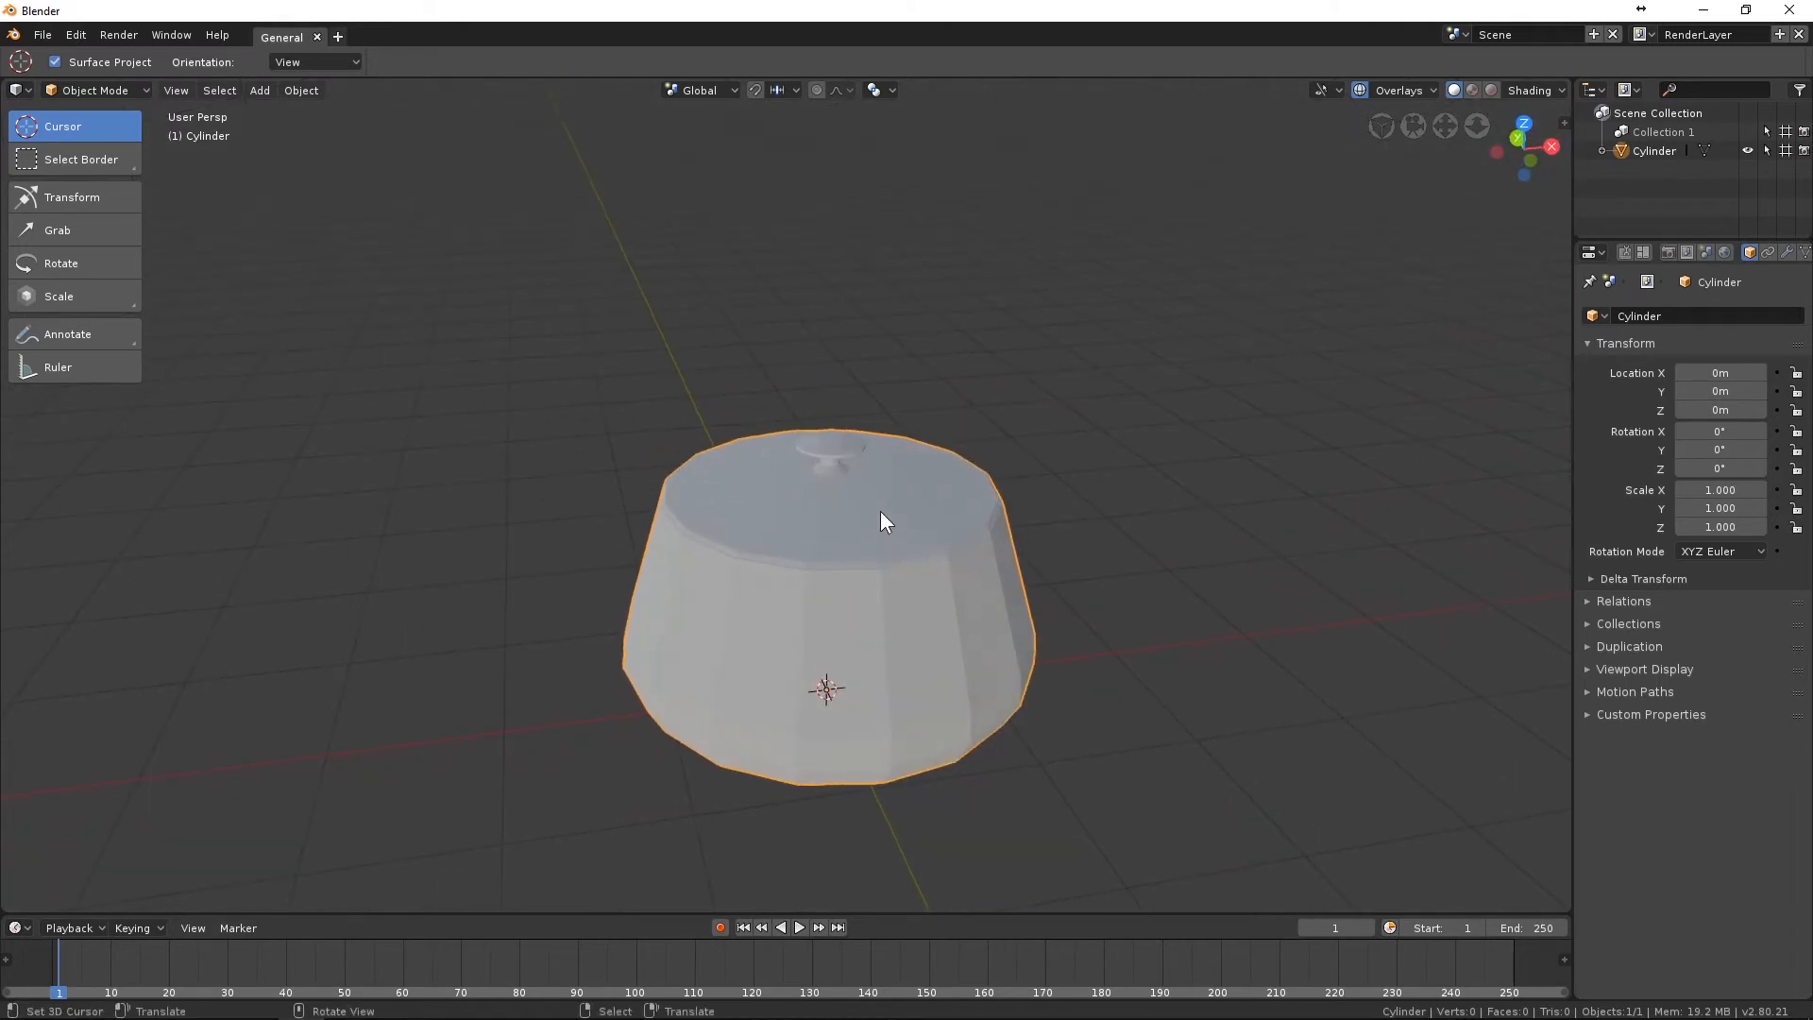
Return to Edit Mode, select the edge loop around the knob's widest part and duplicate it in place.
{"action": "key", "text": "Tab"}
{"action": "scroll", "coordinate": [874, 506], "scroll_direction": "up", "scroll_amount": 5}
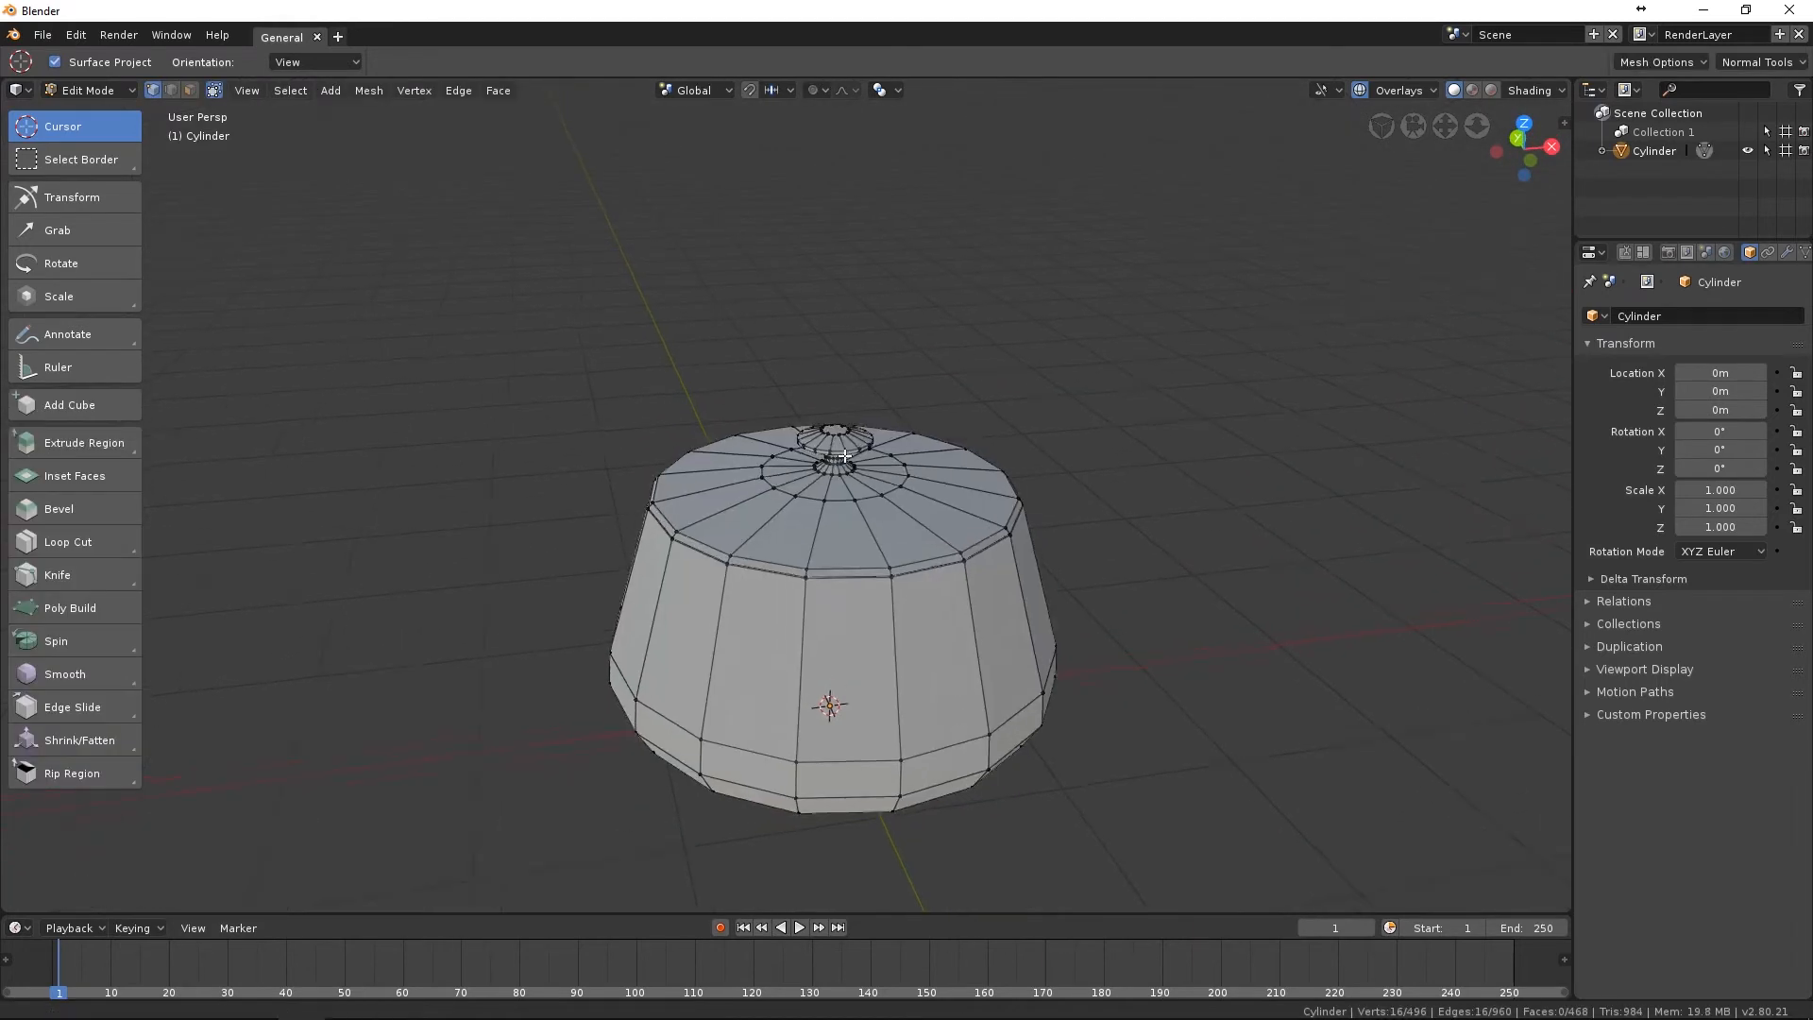
{"action": "left_click", "coordinate": [916, 378], "text": "alt"}
{"action": "middle_click_drag", "start_coordinate": [916, 379], "coordinate": [841, 529]}
{"action": "key", "text": "KP_3"}
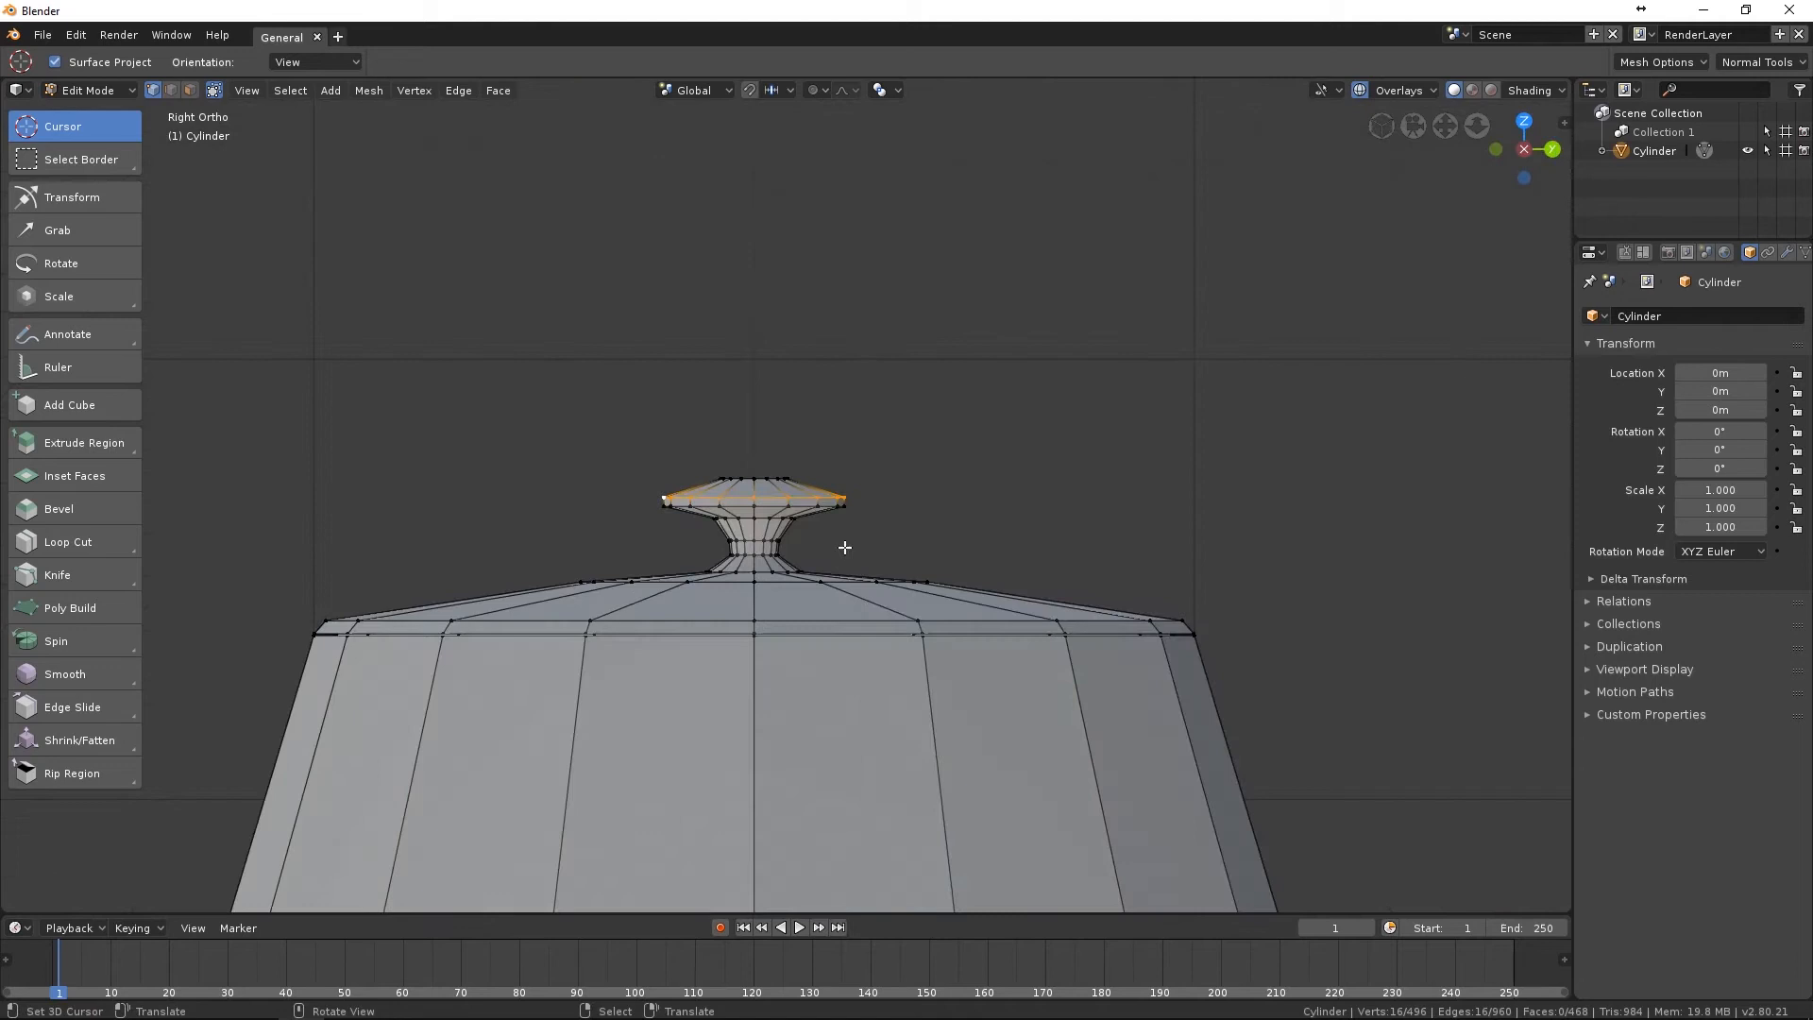
{"action": "key", "text": "e"}
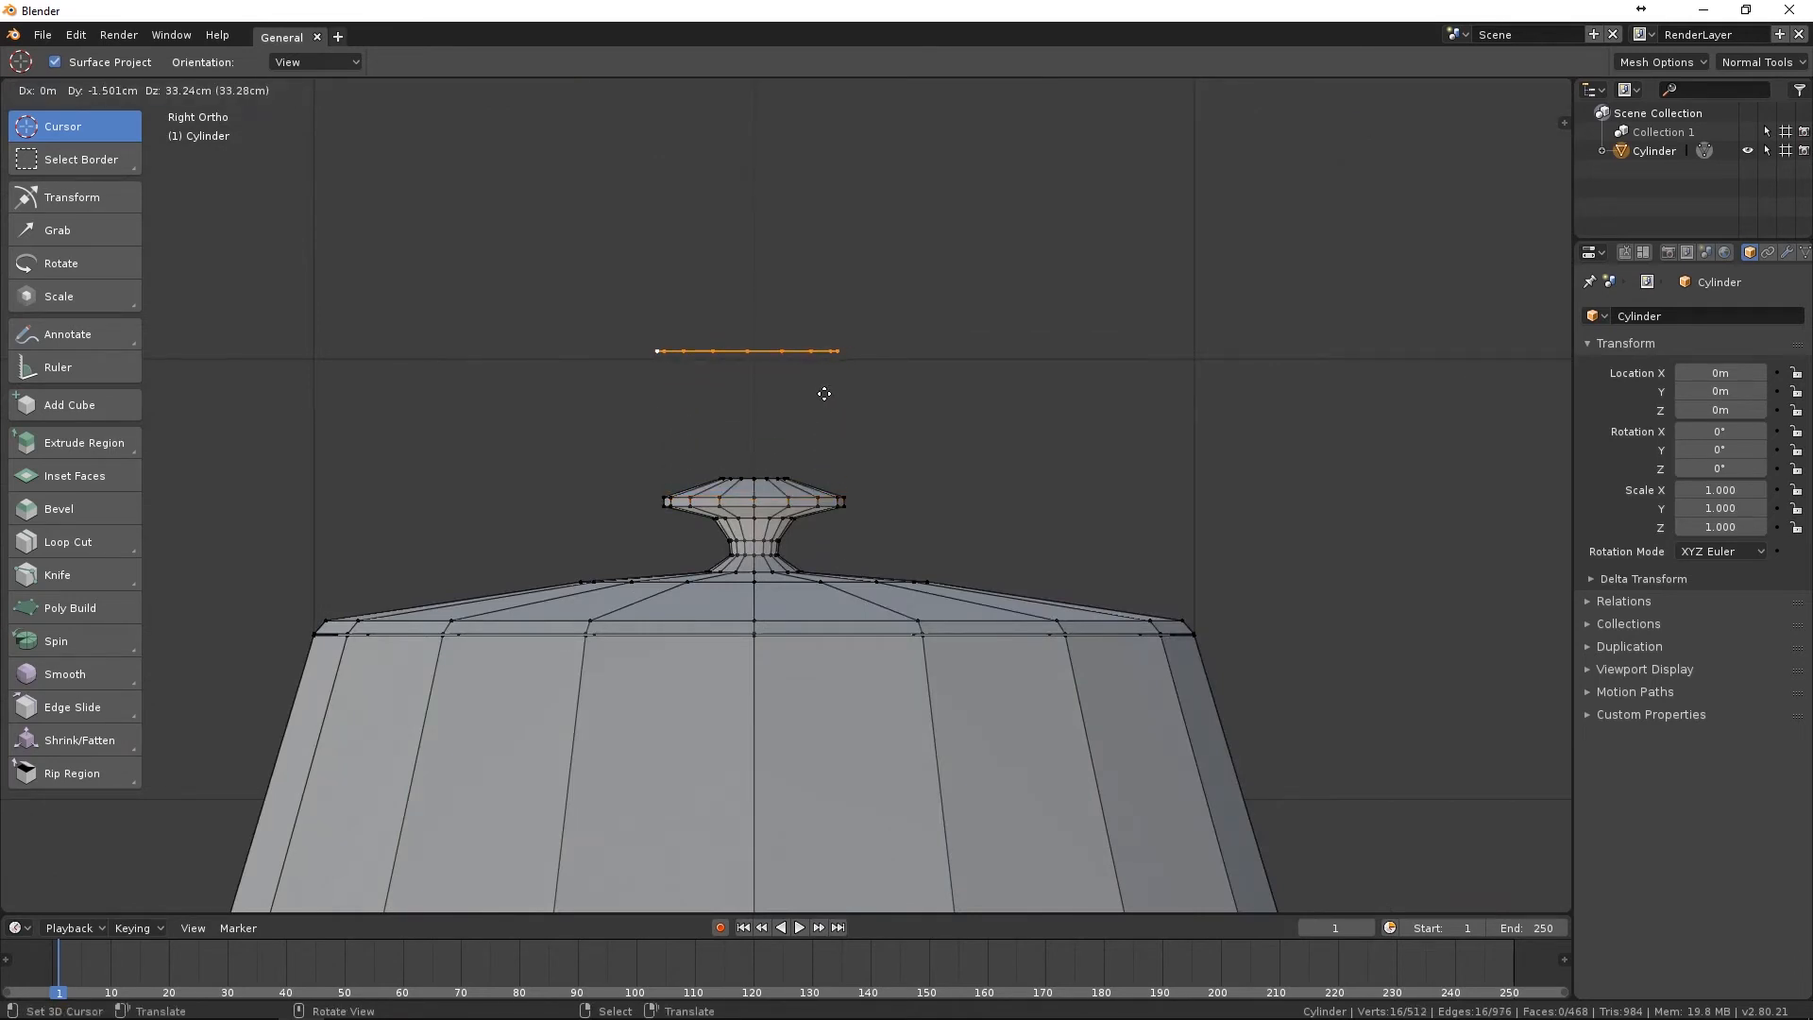
{"action": "right_click", "coordinate": [825, 393]}
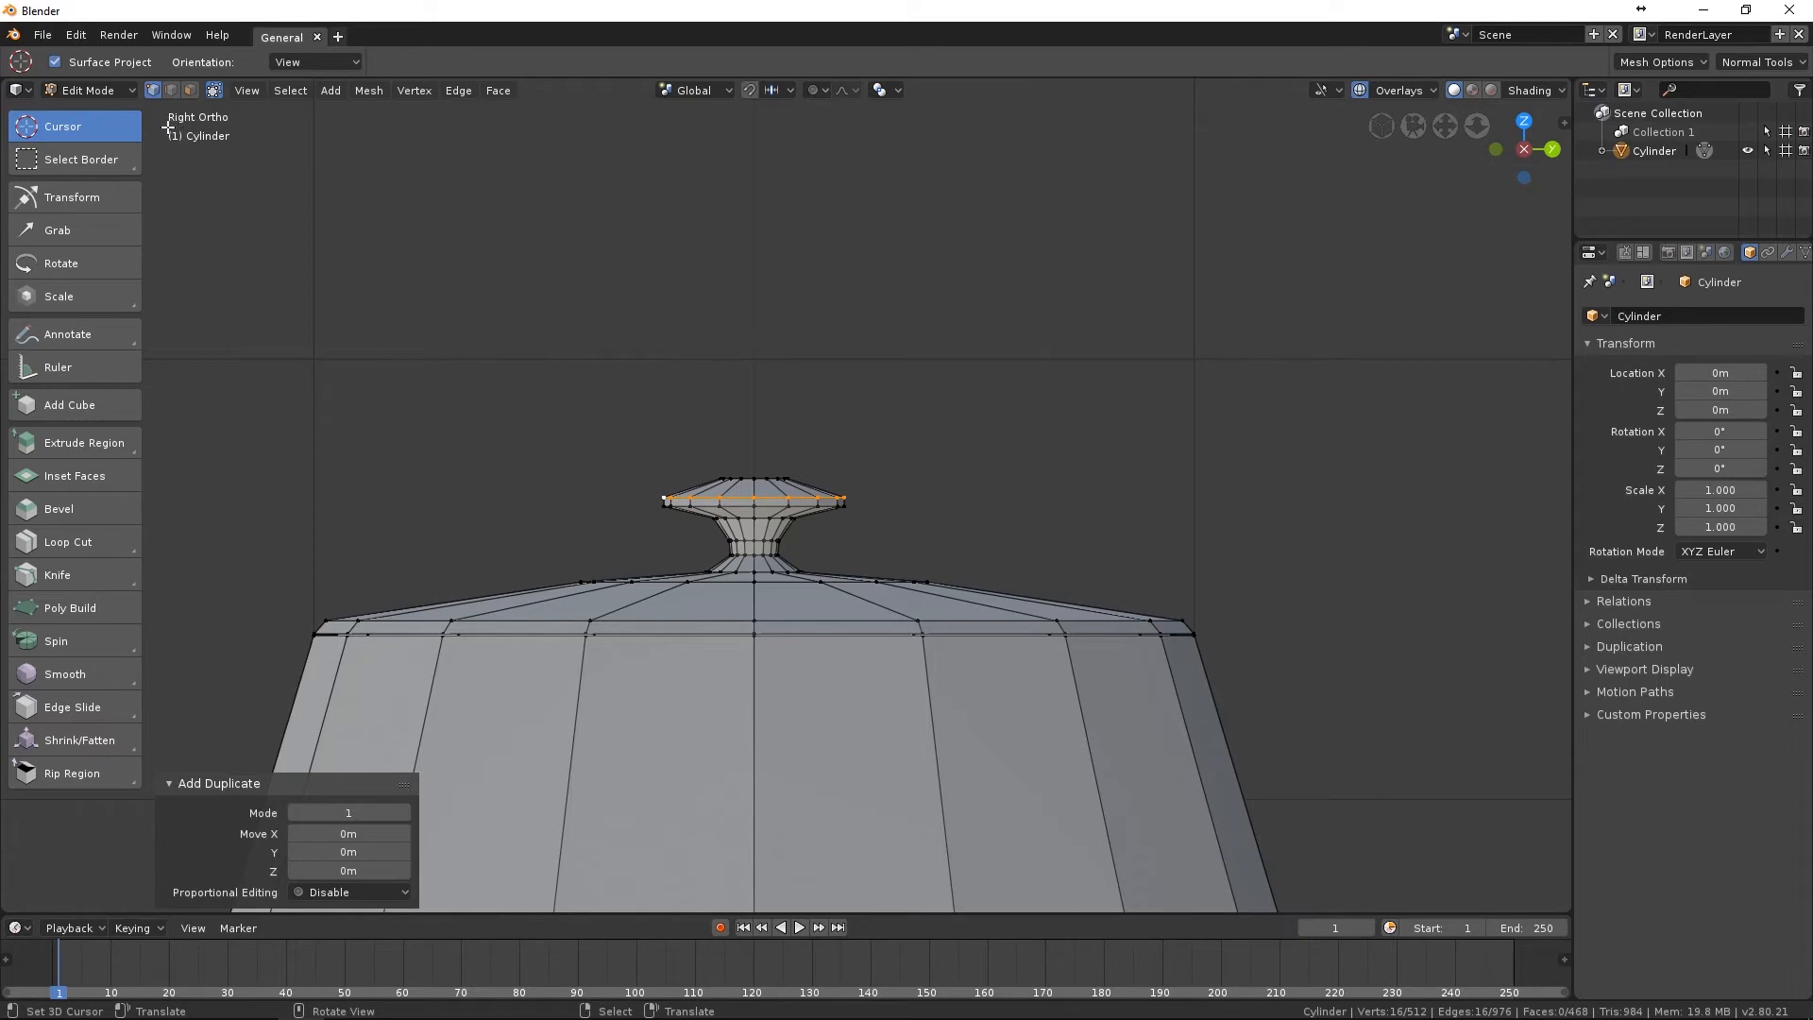
Move the duplicated edge loop about 41.7 cm along Y and 45.4 cm along Z, above the lid.
{"action": "scroll", "coordinate": [693, 396], "scroll_direction": "down", "scroll_amount": 2}
{"action": "middle_click_drag", "start_coordinate": [946, 470], "coordinate": [1002, 405], "text": "shift"}
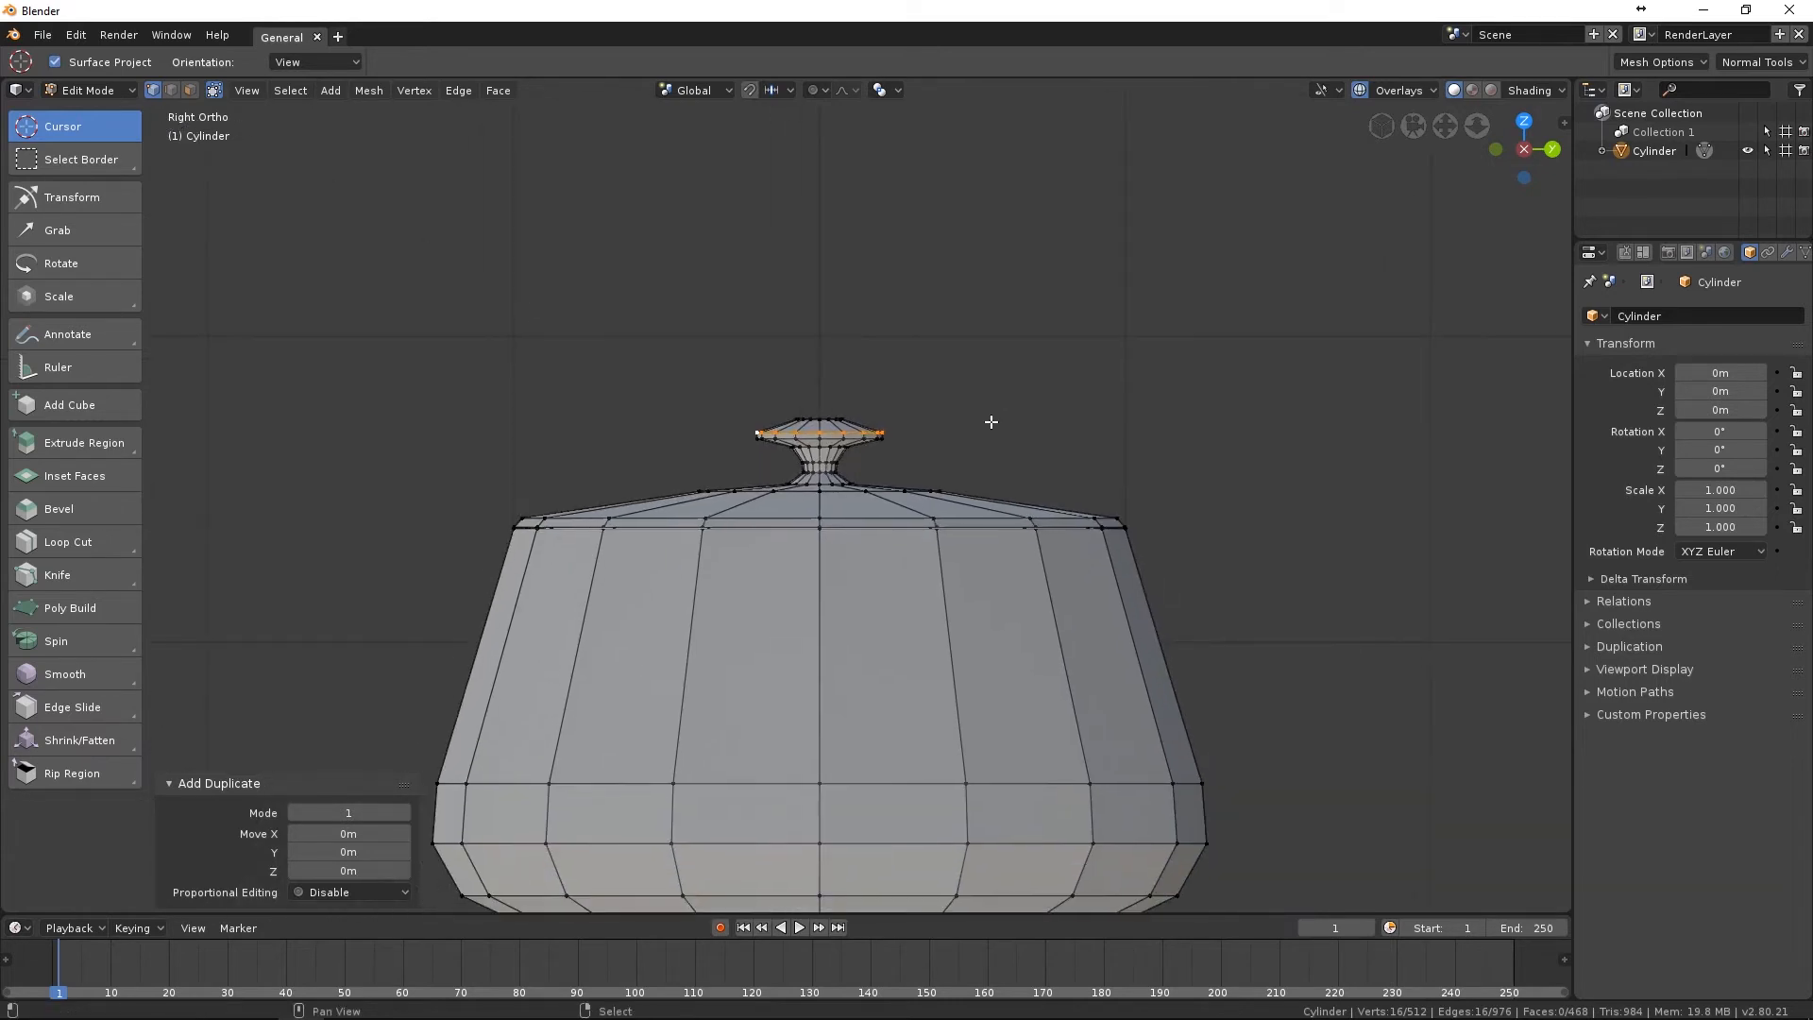
{"action": "key", "text": "shift+d"}
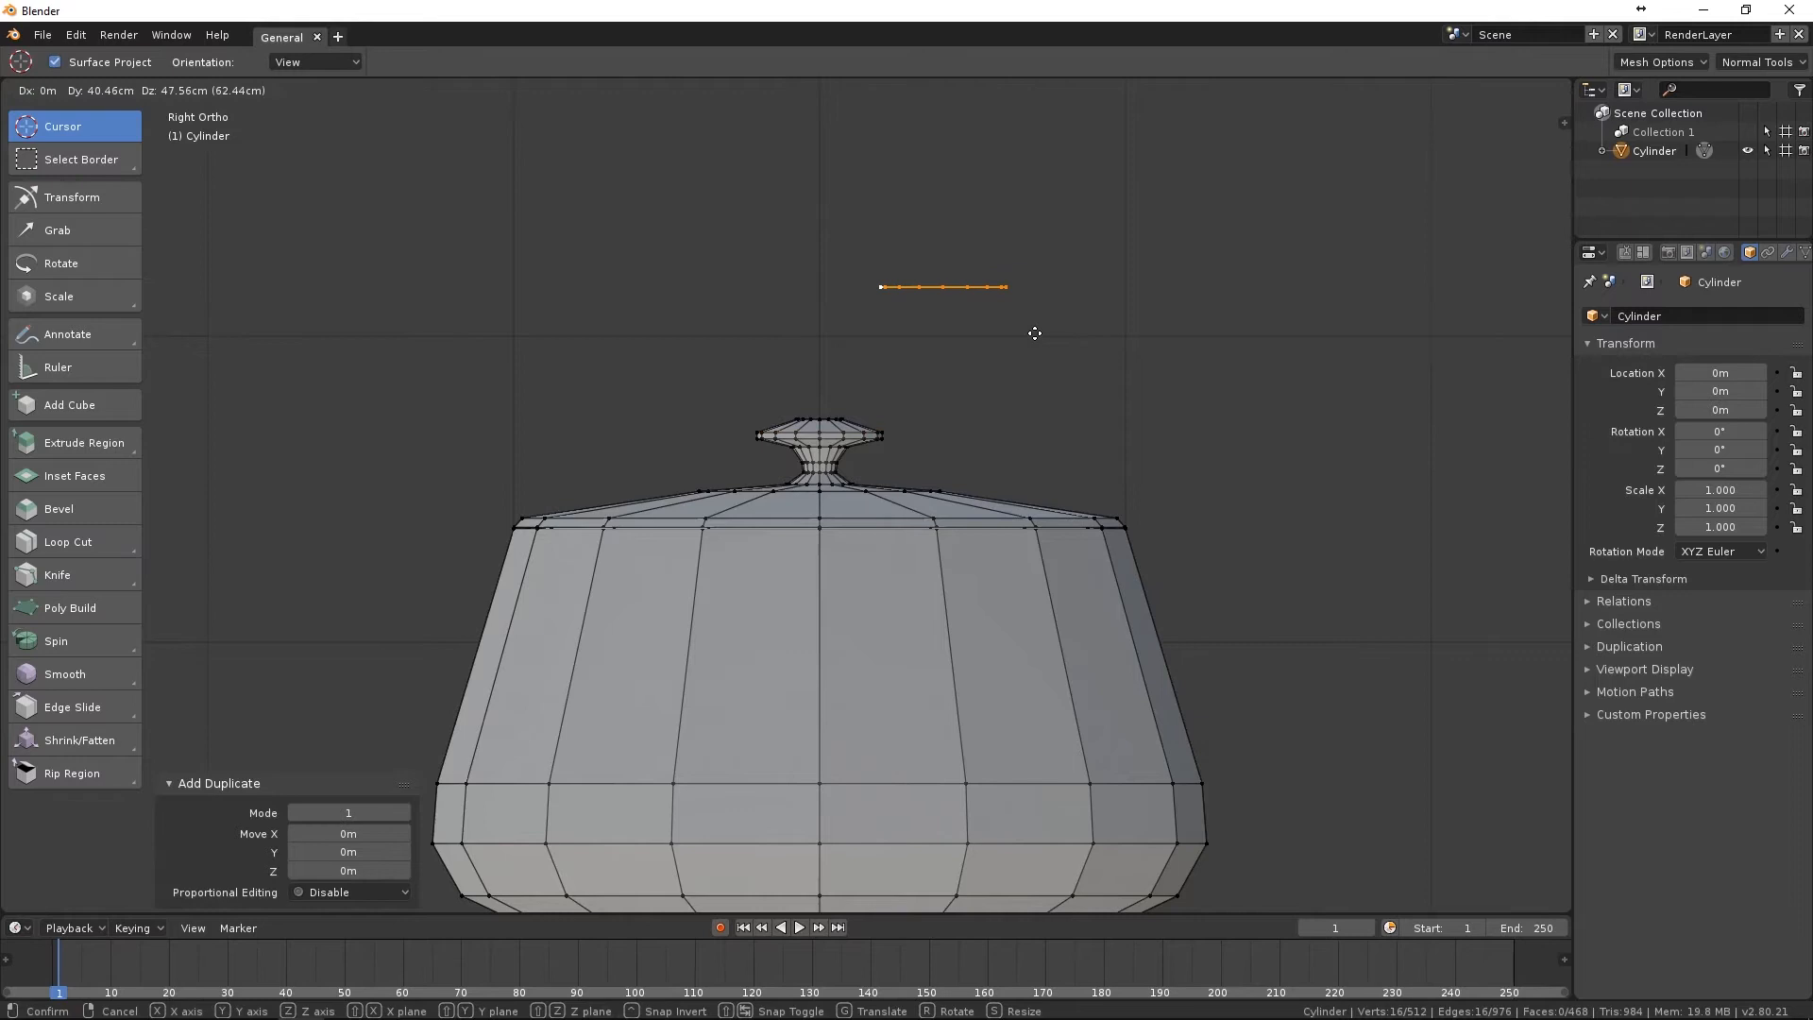
{"action": "left_click", "coordinate": [1038, 340]}
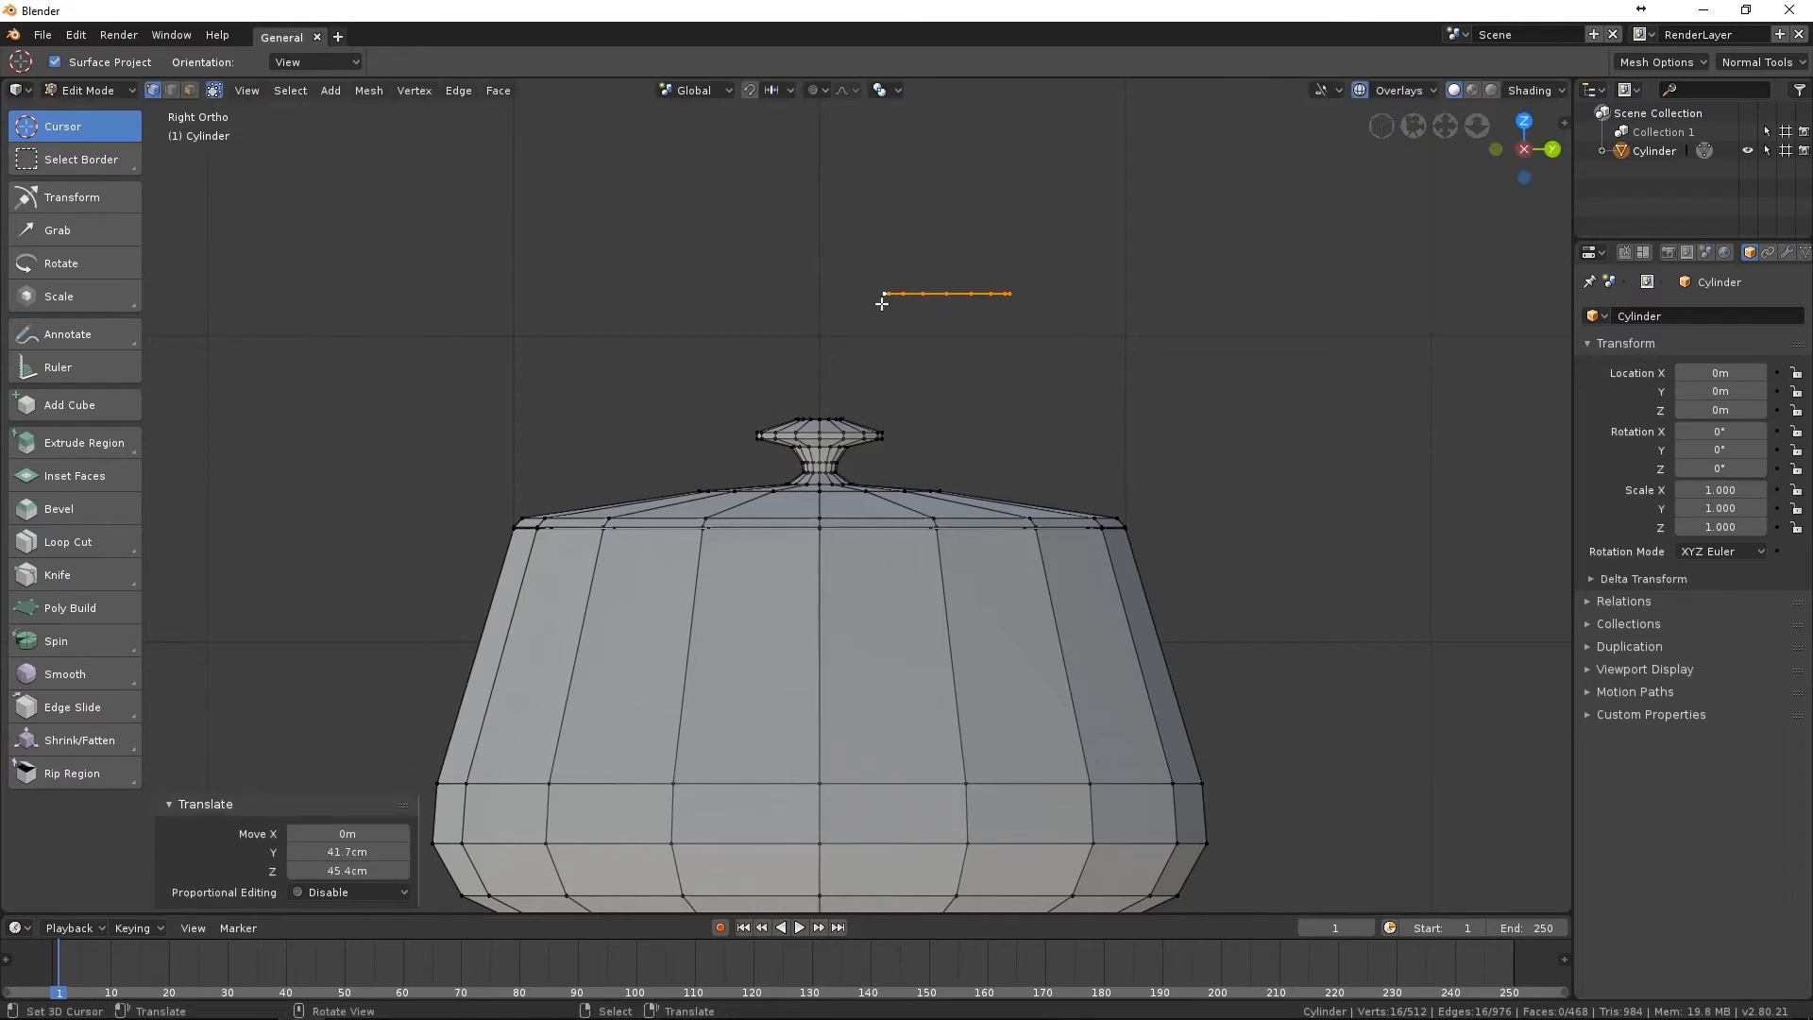
Rotate the duplicated edge loop 90° in the right view so it stands upright, and frame it in the front view.
{"action": "middle_click_drag", "start_coordinate": [1013, 295], "coordinate": [973, 447]}
{"action": "key", "text": "KP_7"}
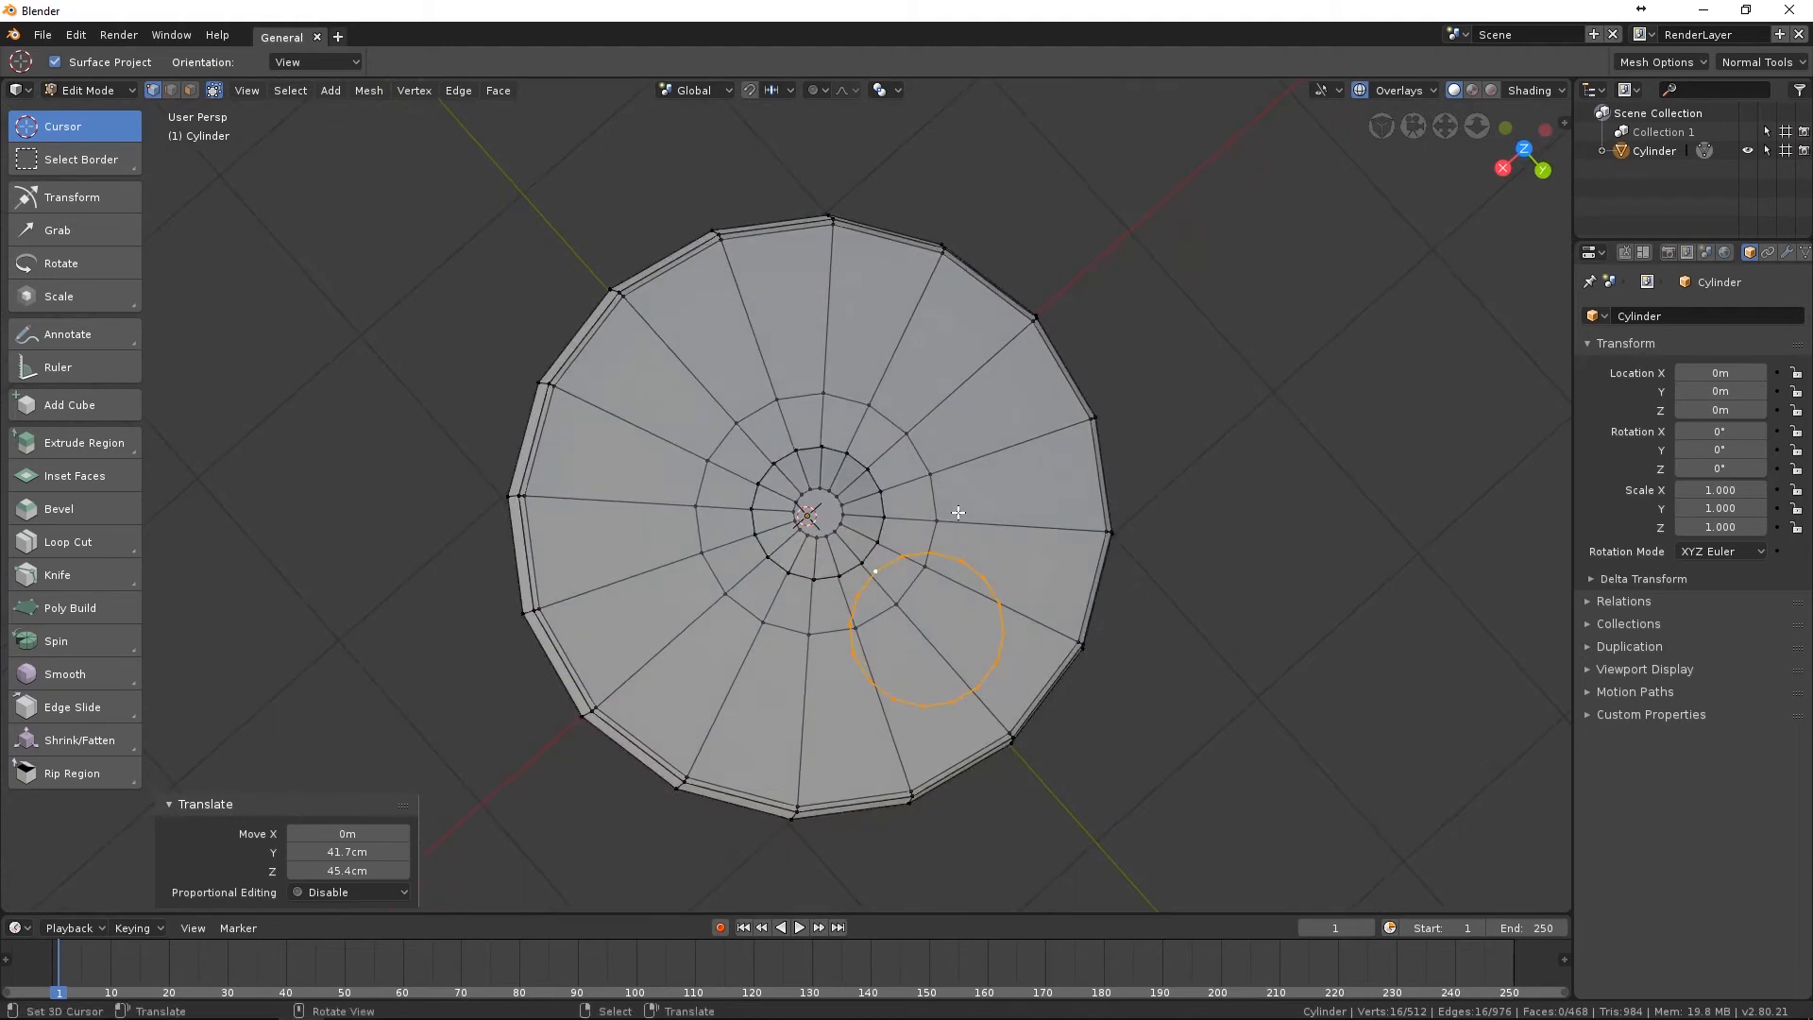
{"action": "key", "text": "KP_3"}
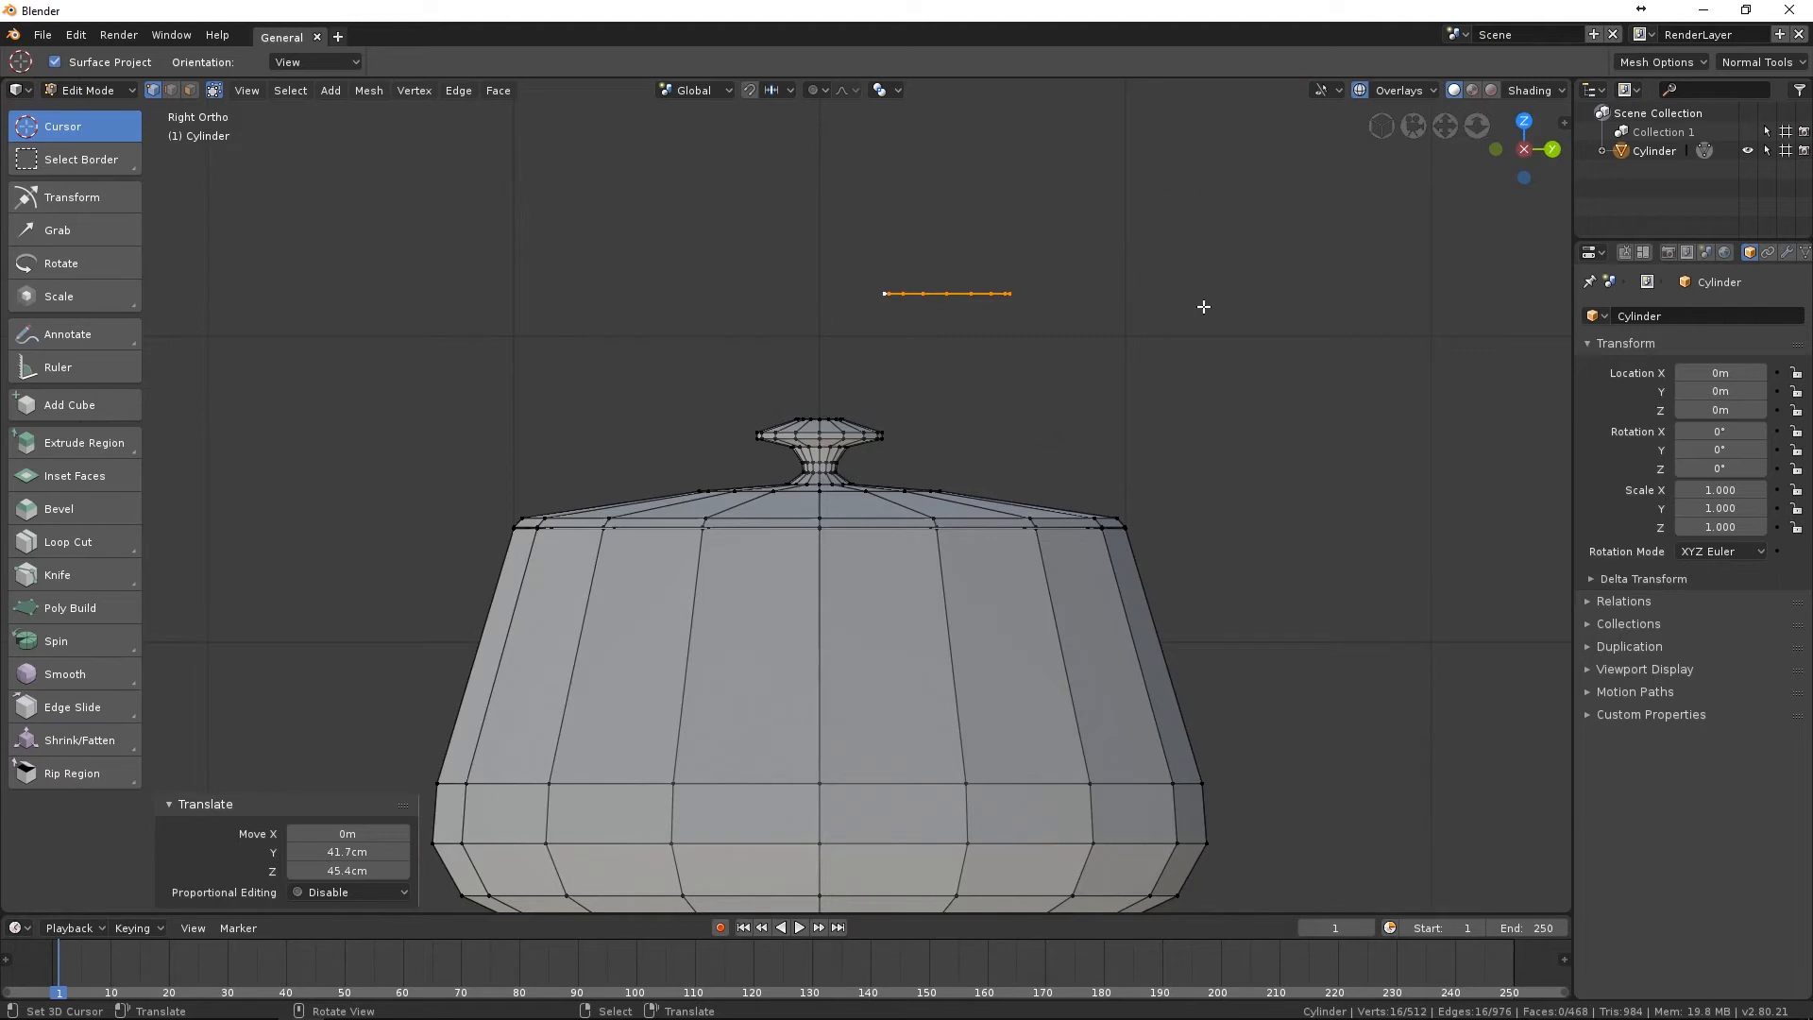
{"action": "key", "text": "r"}
{"action": "key", "text": "9"}
{"action": "key", "text": "0"}
{"action": "key", "text": "Return"}
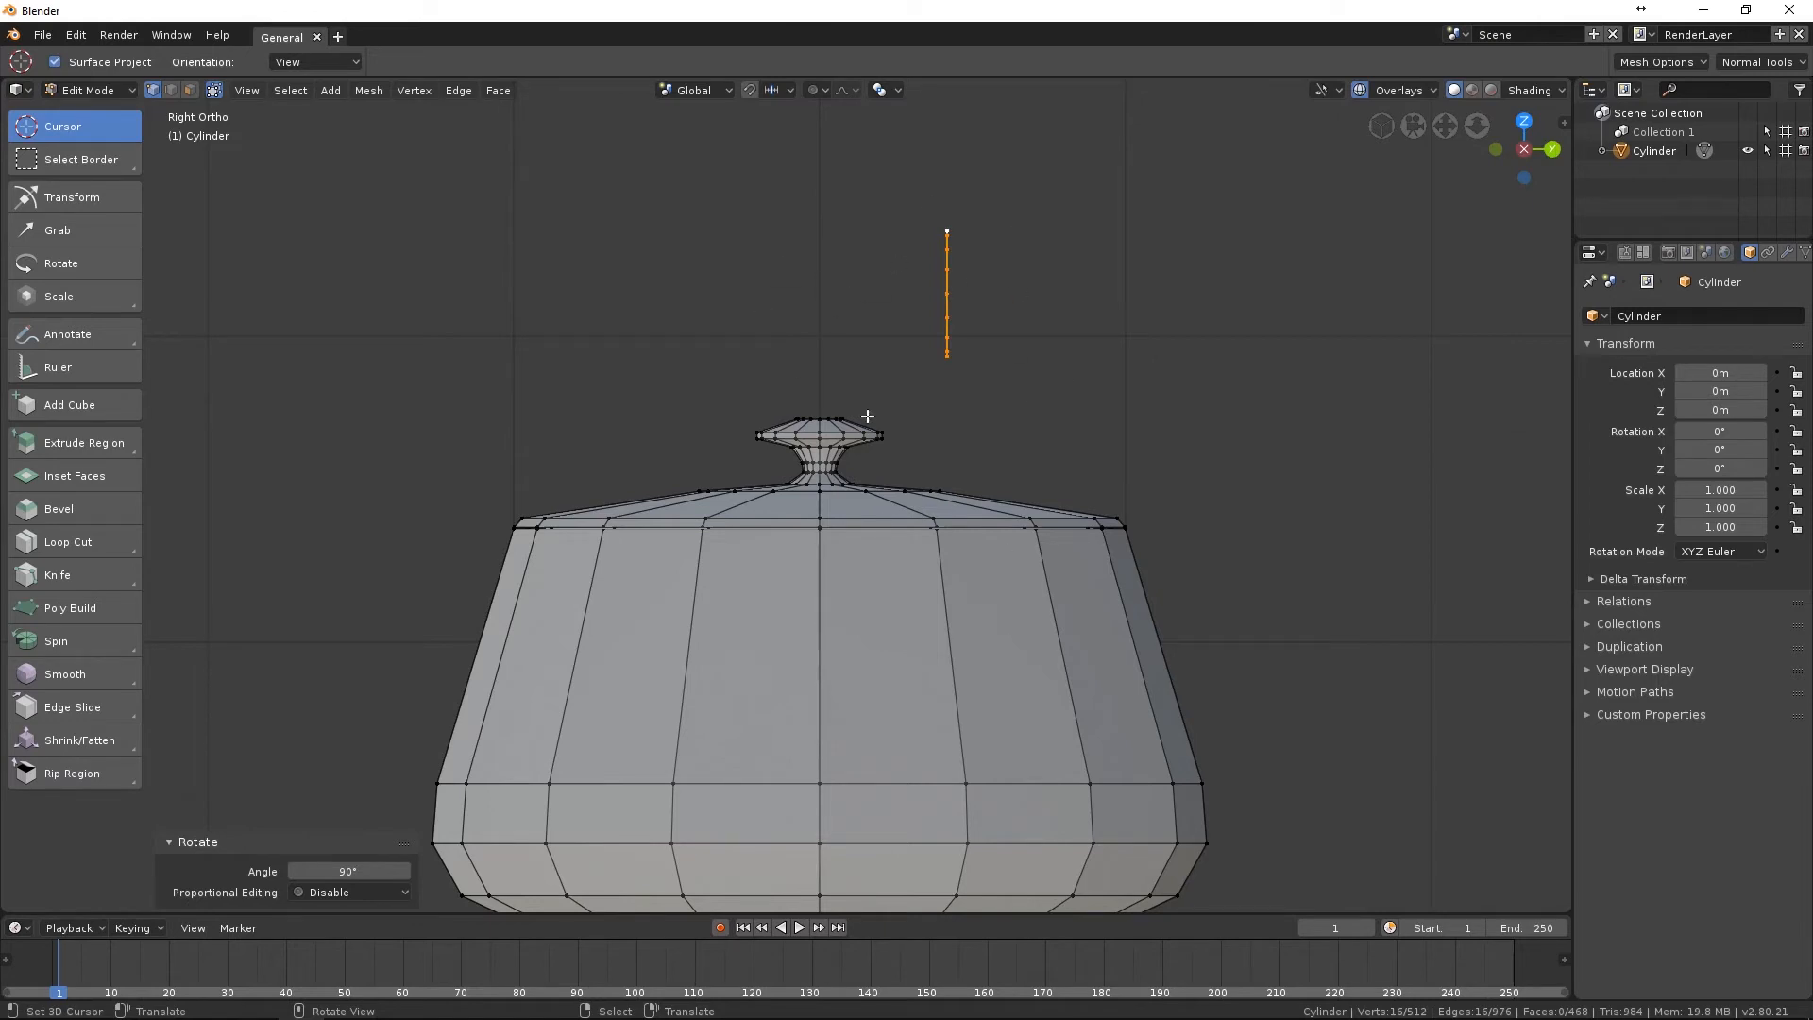
{"action": "key", "text": "KP_1"}
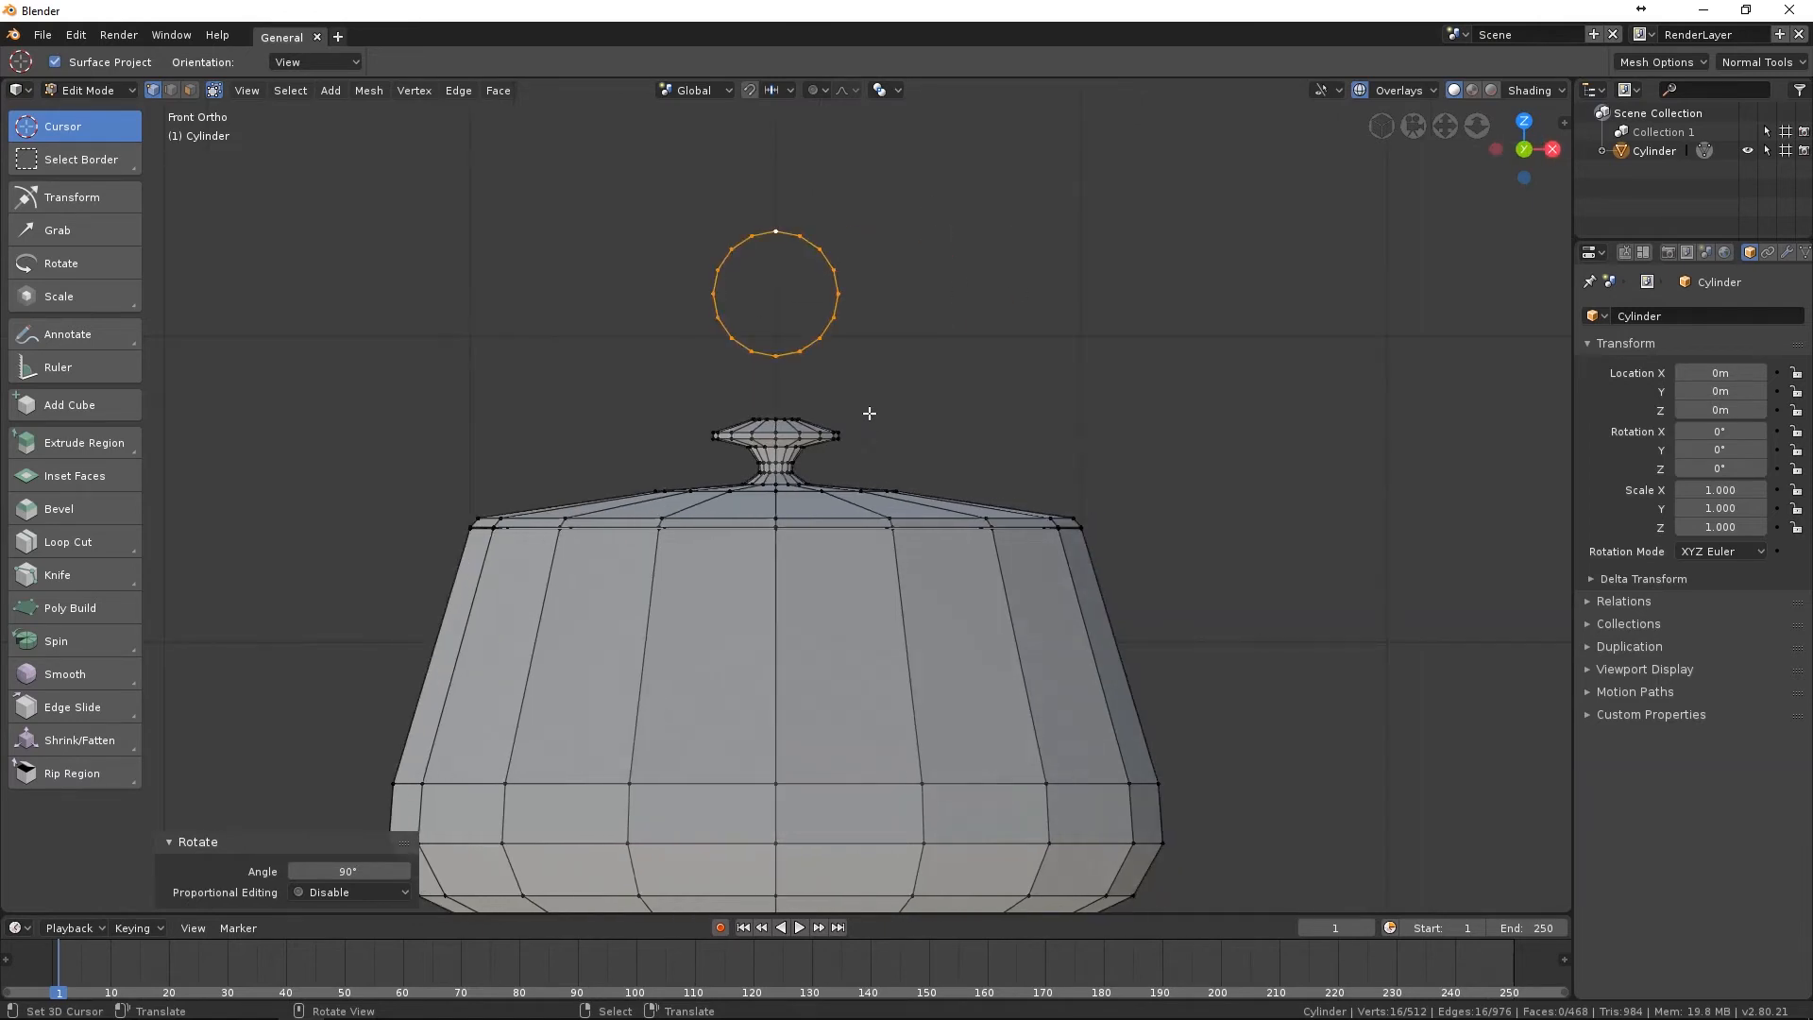
{"action": "middle_click_drag", "start_coordinate": [888, 304], "coordinate": [963, 481], "text": "shift"}
{"action": "scroll", "coordinate": [960, 466], "scroll_direction": "up", "scroll_amount": 2}
{"action": "scroll", "coordinate": [963, 463], "scroll_direction": "up", "scroll_amount": 1}
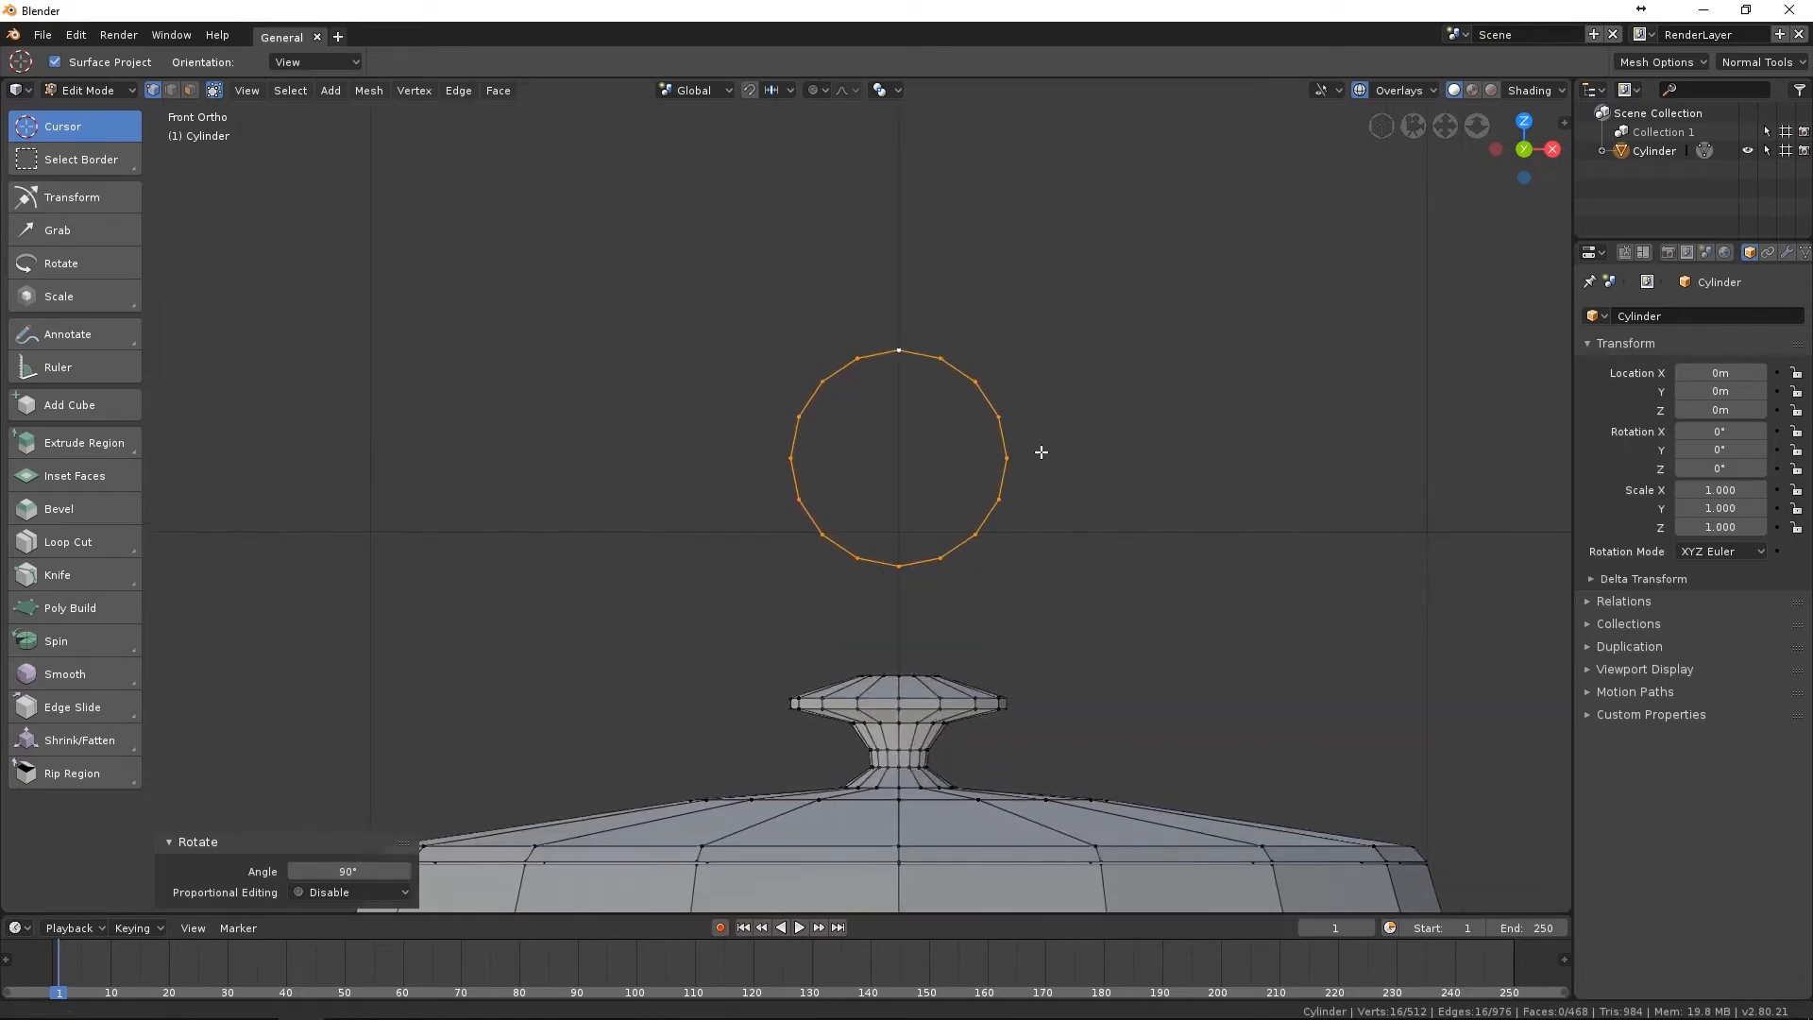
Flatten the duplicated upright loop into an ellipse by scaling it to about 0.538 along Z.
{"action": "middle_click_drag", "start_coordinate": [1045, 434], "coordinate": [989, 538], "text": "shift"}
{"action": "scroll", "coordinate": [989, 536], "scroll_direction": "up", "scroll_amount": 2}
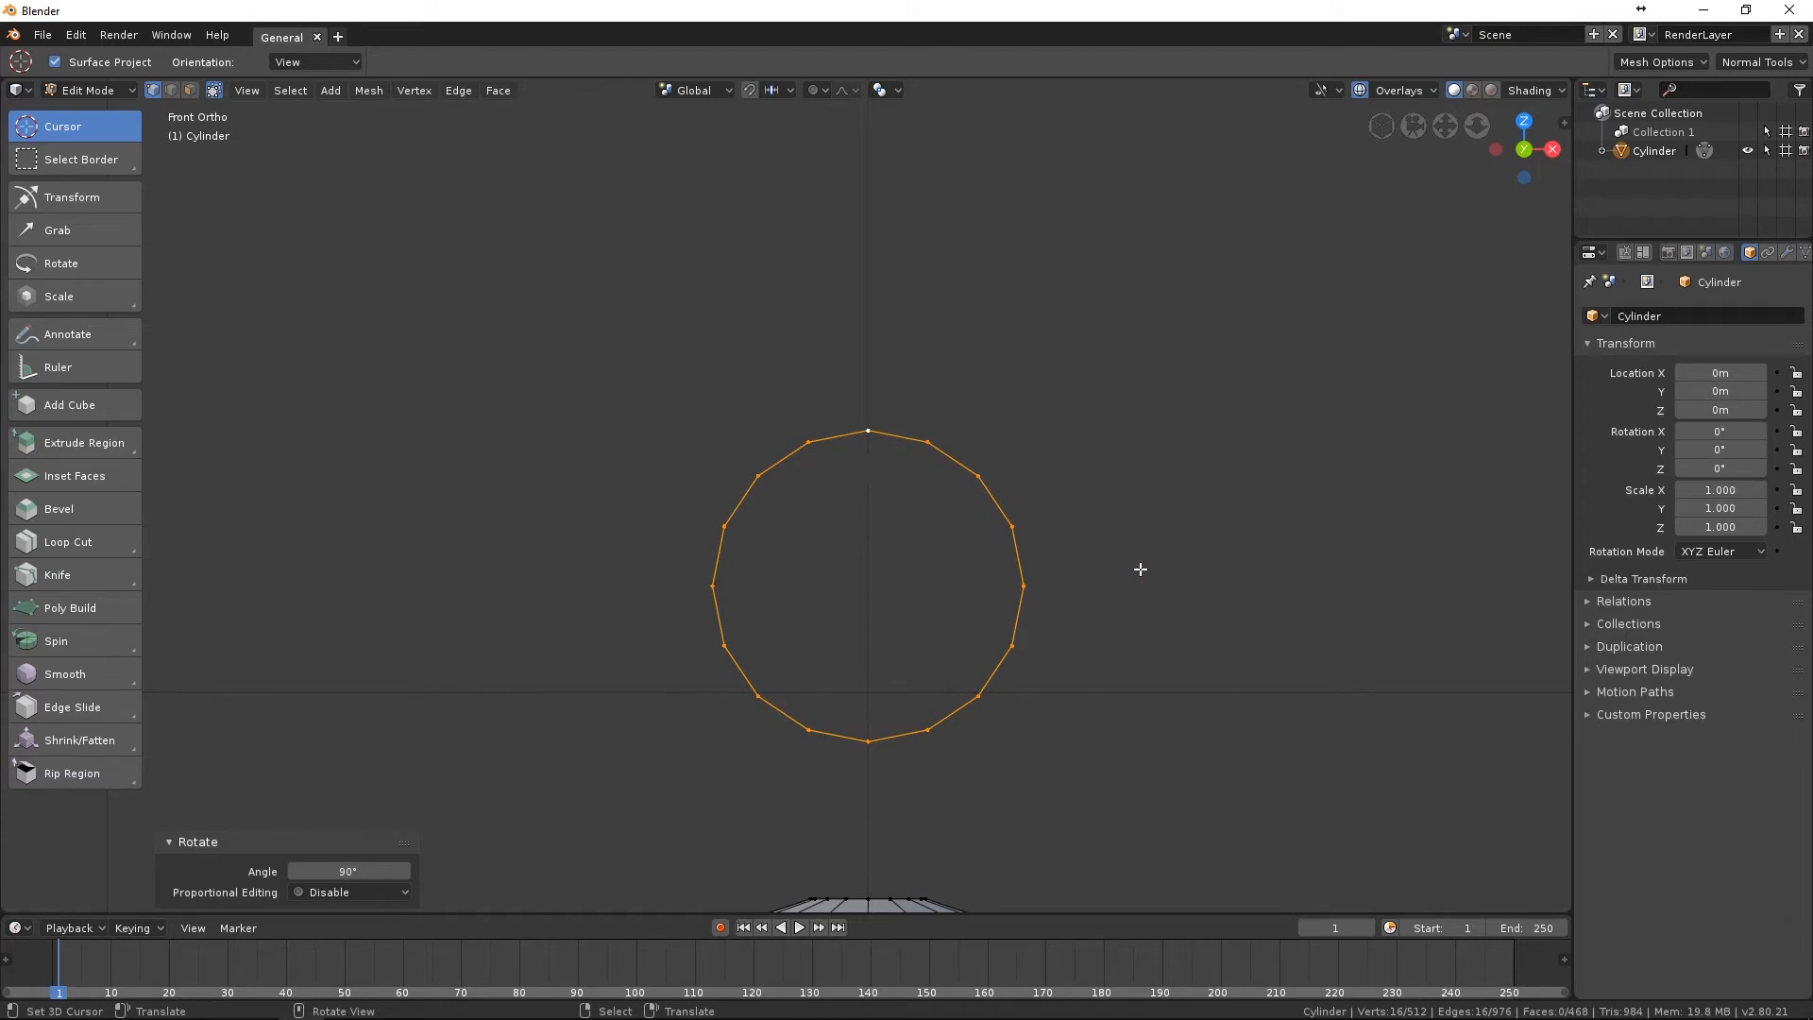
{"action": "middle_click_drag", "start_coordinate": [1125, 571], "coordinate": [1206, 473], "text": "shift"}
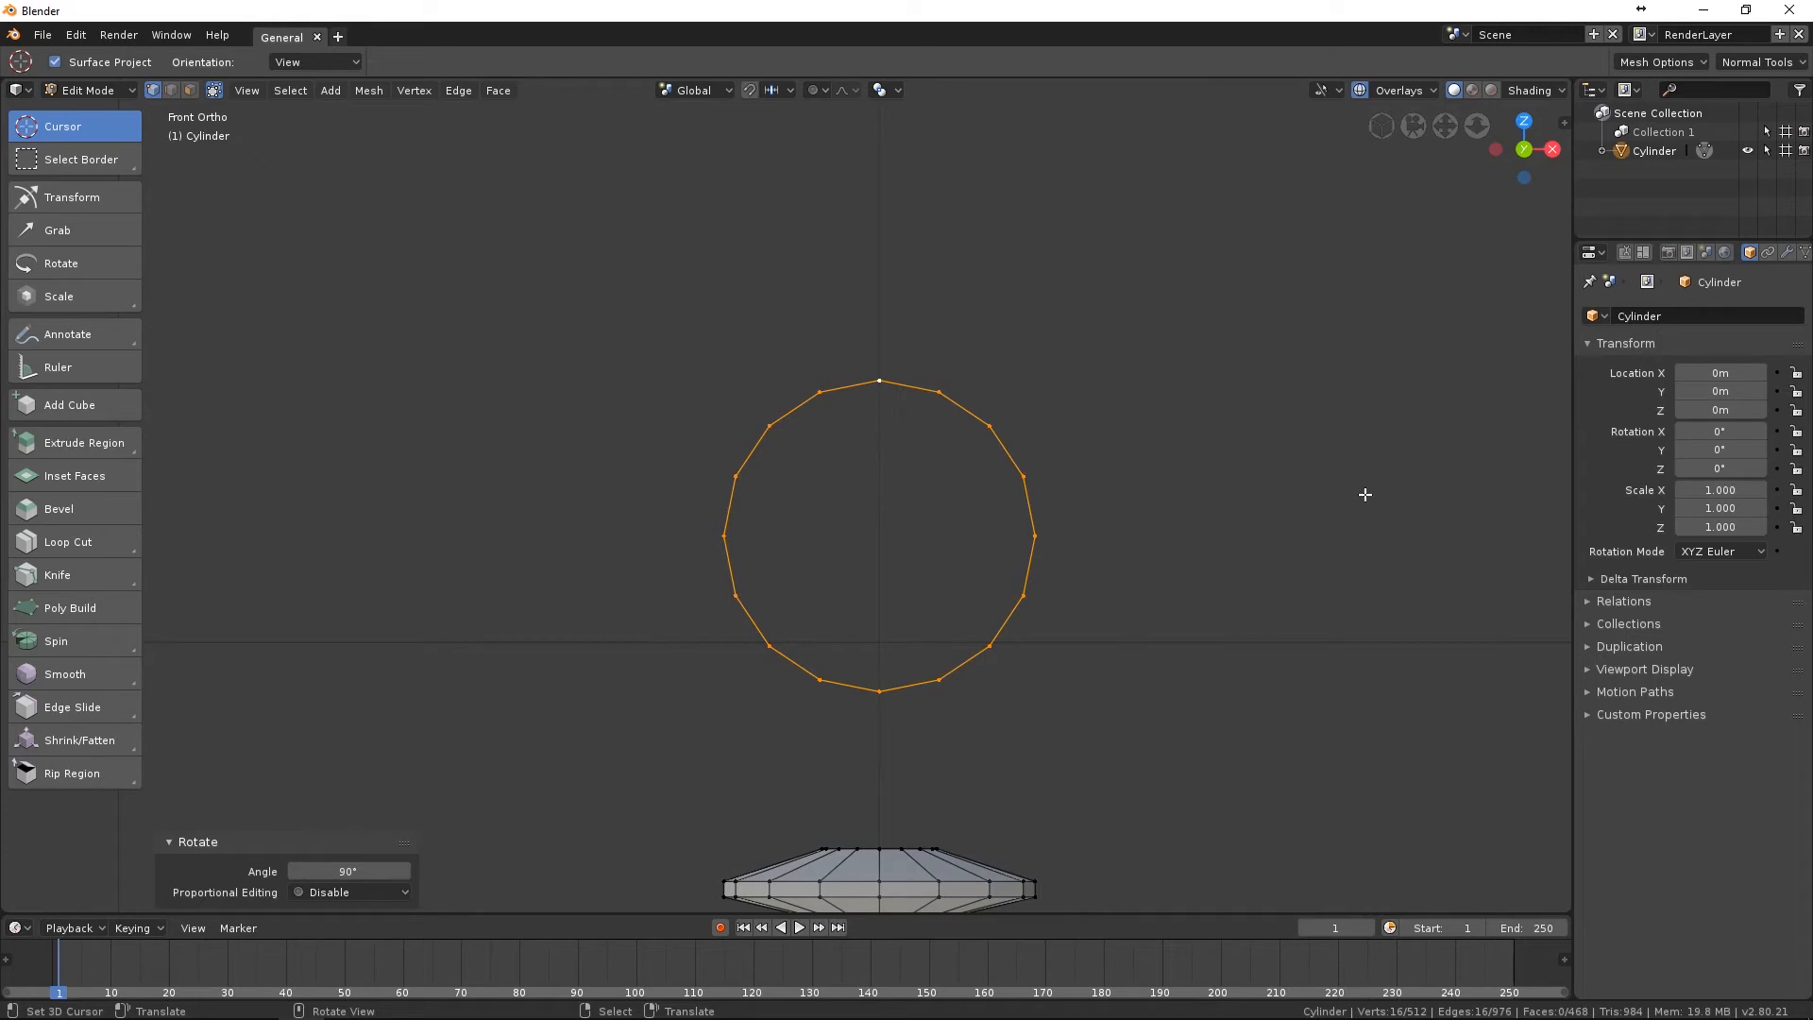
{"action": "key", "text": "s"}
{"action": "key", "text": "z"}
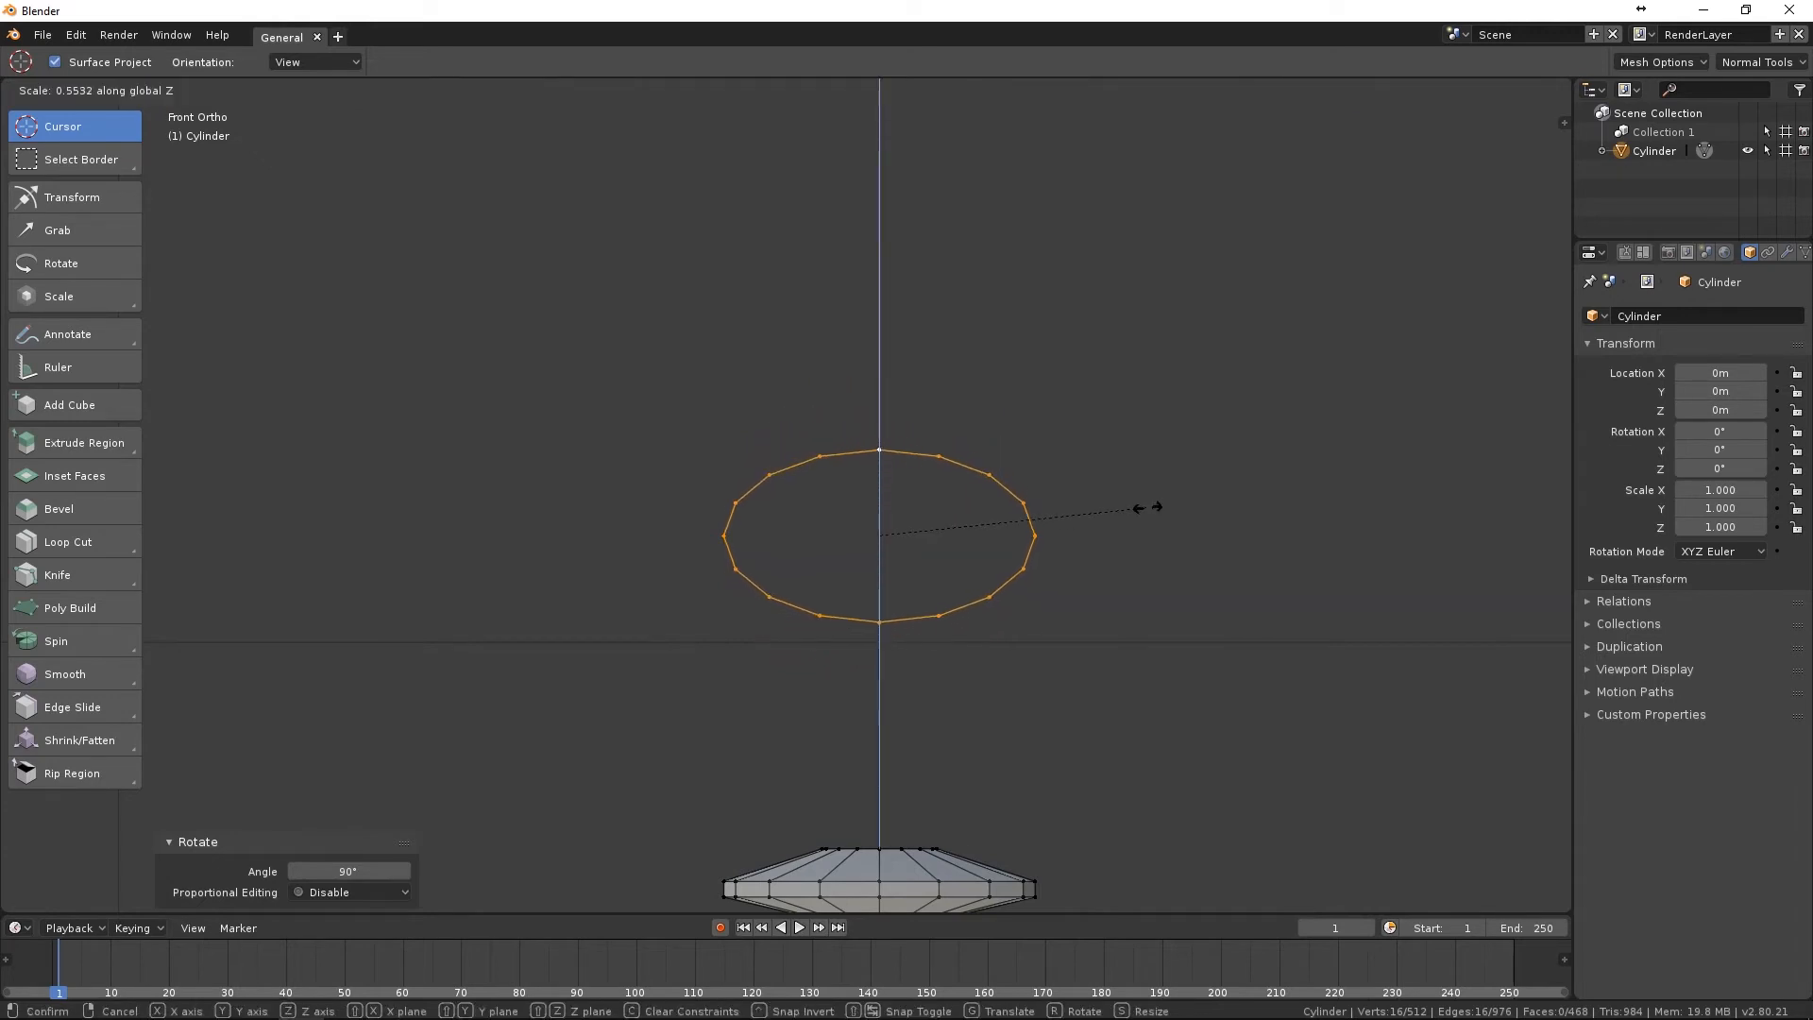
{"action": "left_click", "coordinate": [1114, 513]}
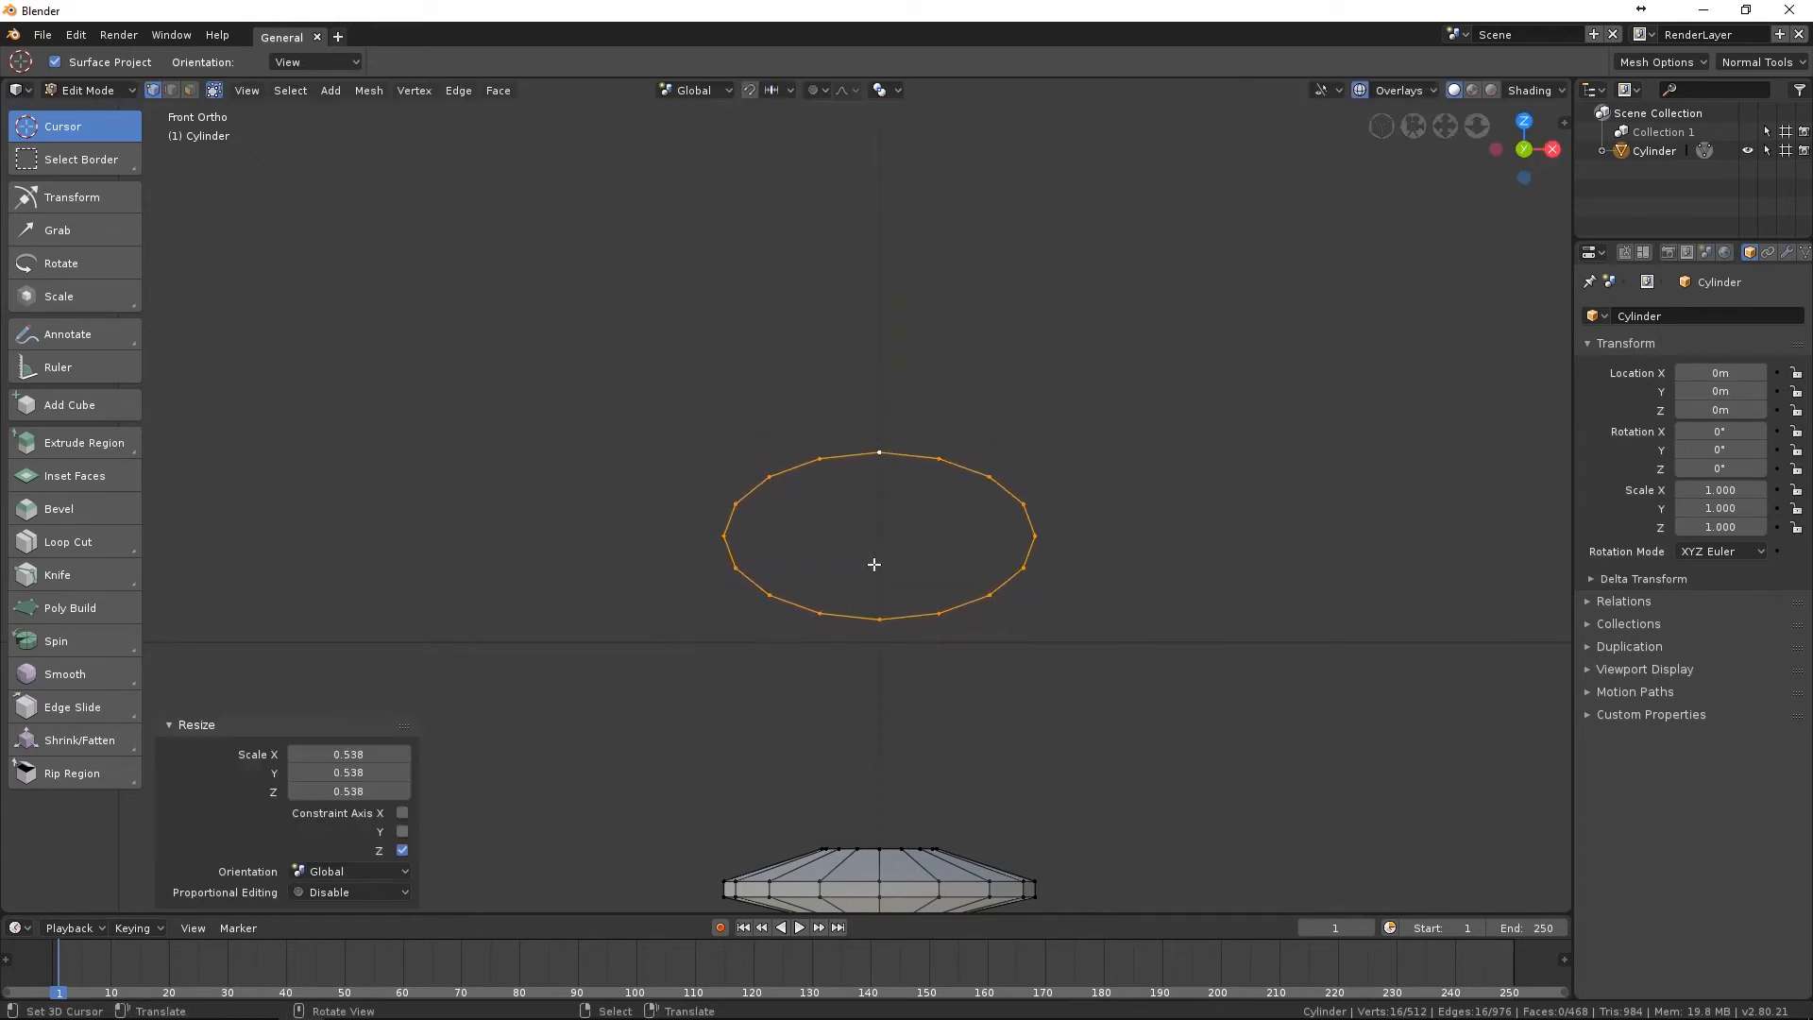
Try moving the ellipse's lowest vertex about 2.98 cm down along Z.
{"action": "key", "text": "a"}
{"action": "left_click", "coordinate": [879, 620]}
{"action": "key", "text": "g"}
{"action": "key", "text": "z"}
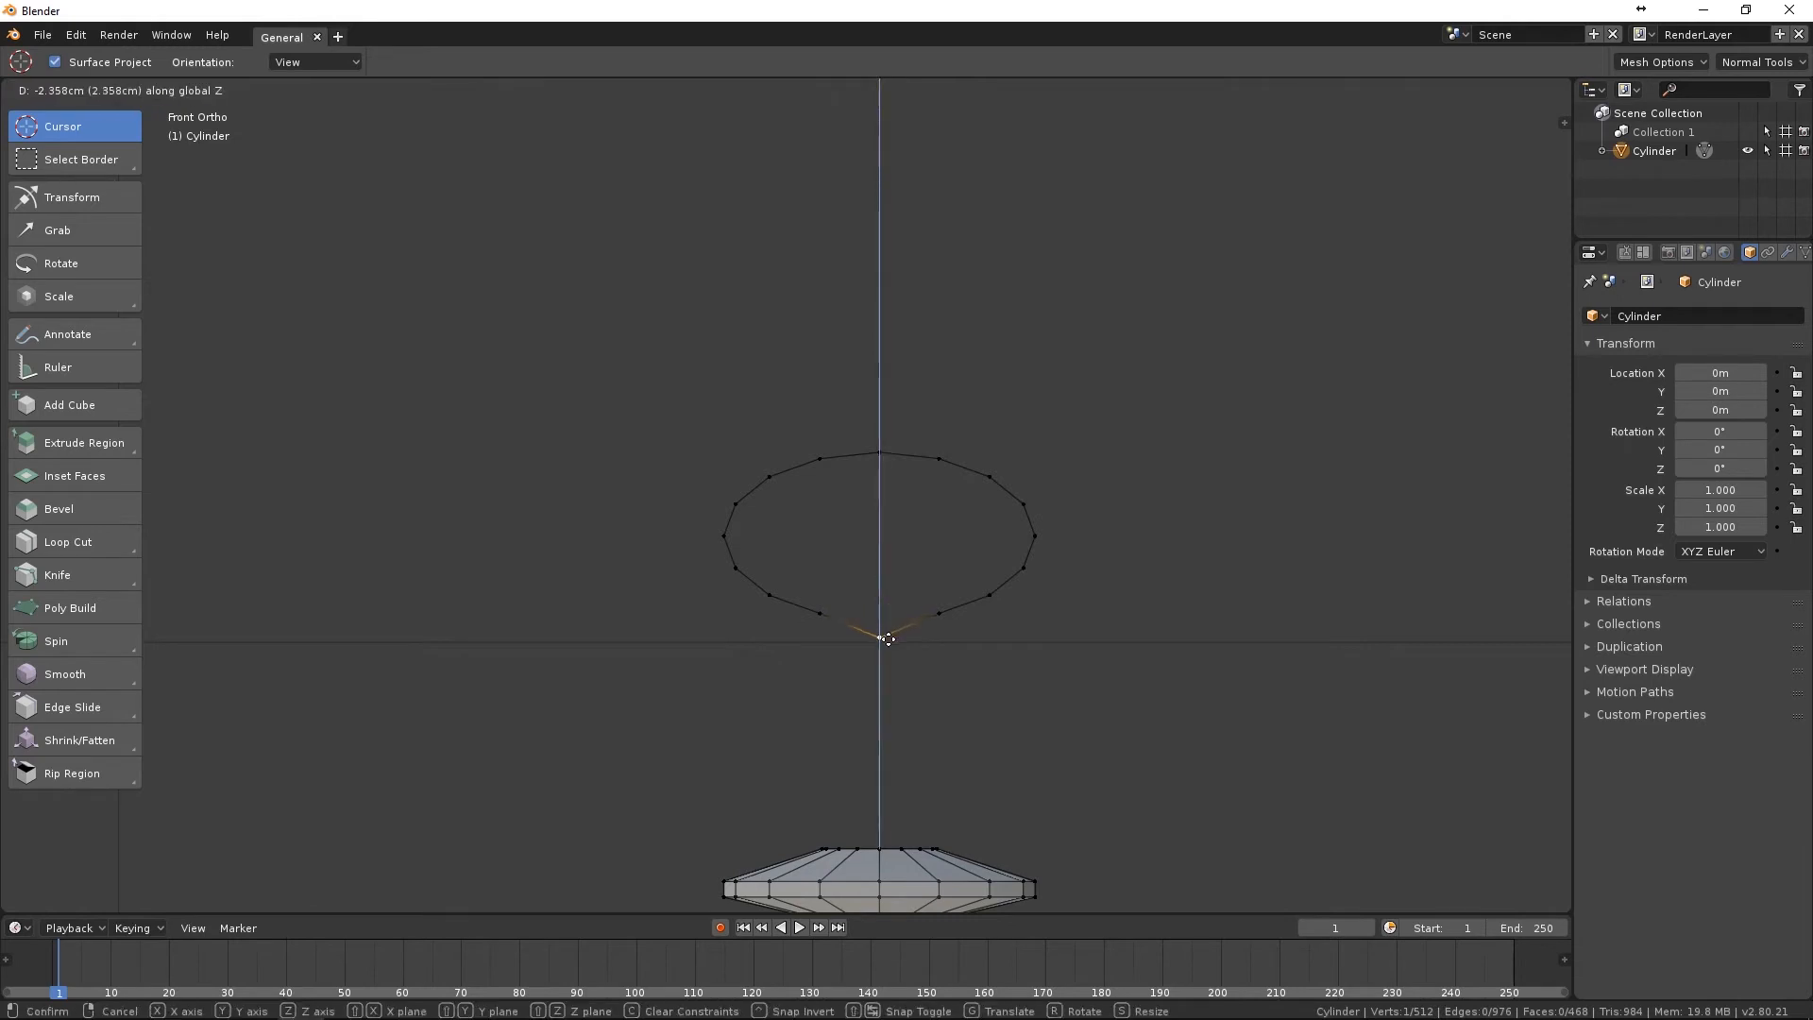
{"action": "left_click", "coordinate": [964, 625]}
Try spreading the two vertices beside the lowest one apart and moving them about 1.24 cm down along Z.
{"action": "left_click", "coordinate": [938, 614]}
{"action": "left_click", "coordinate": [820, 614], "text": "shift"}
{"action": "key", "text": "s"}
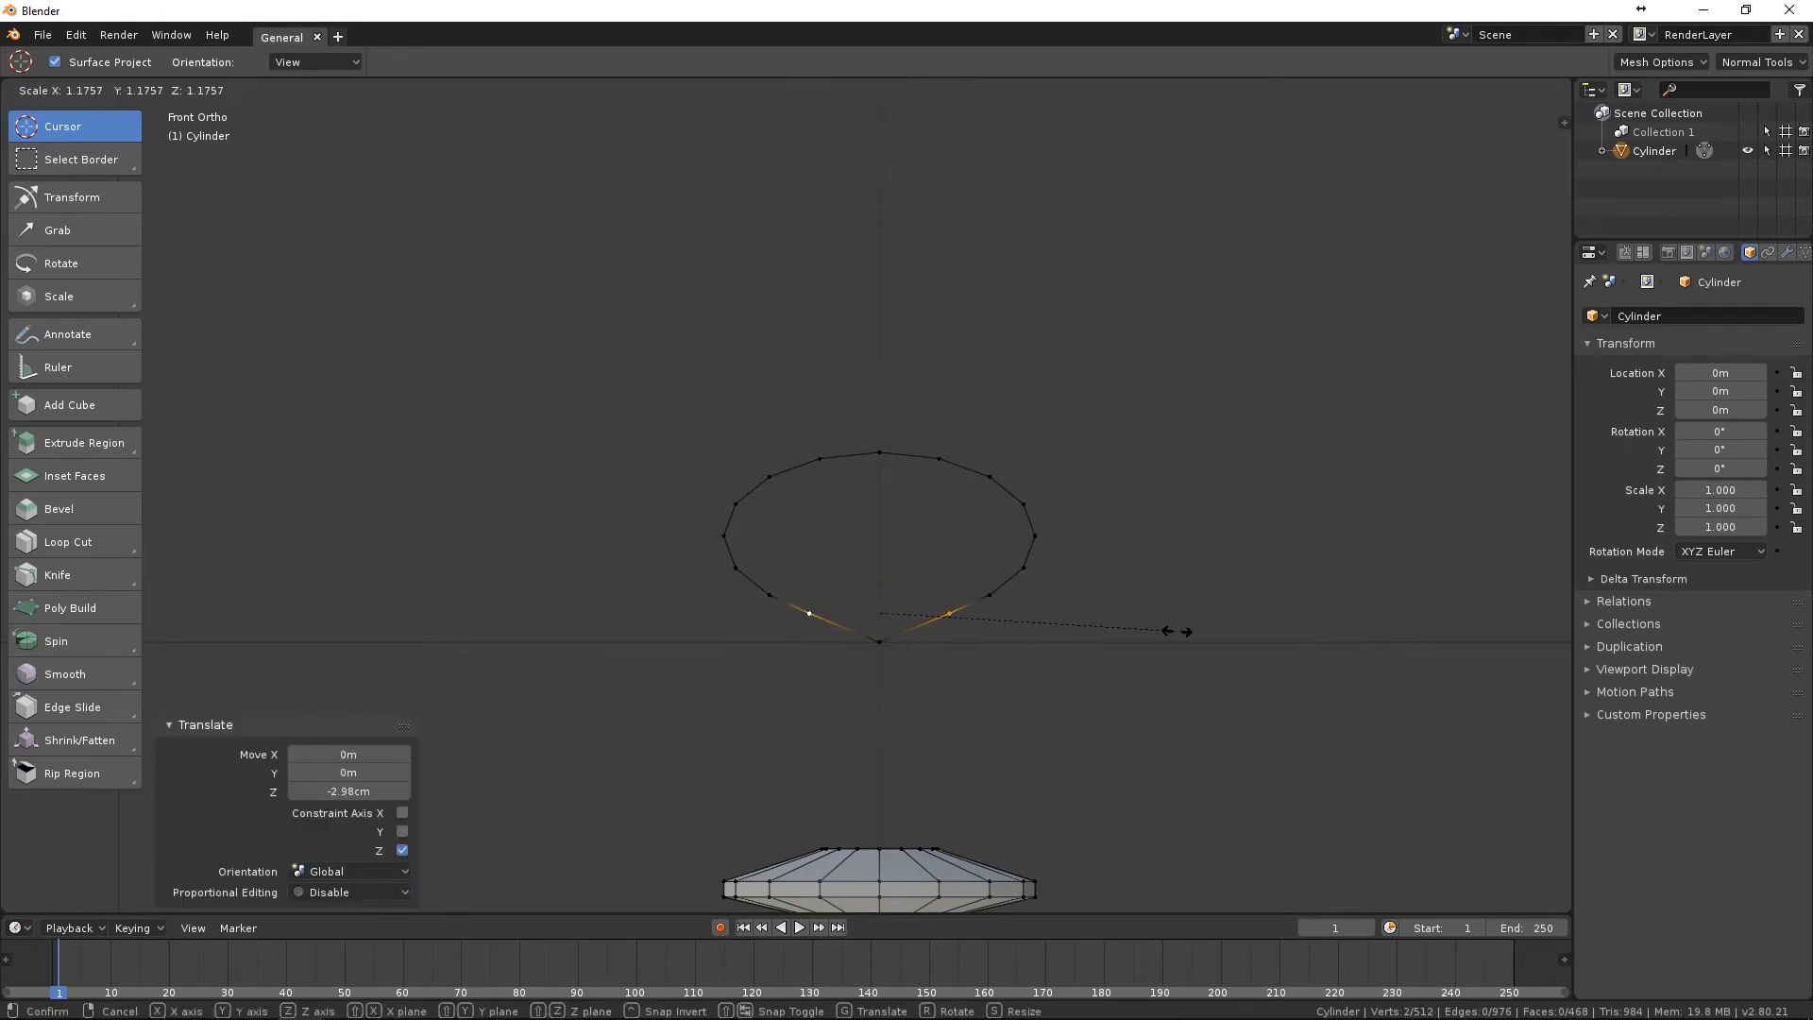
{"action": "left_click", "coordinate": [1187, 631]}
{"action": "key", "text": "g"}
{"action": "key", "text": "z"}
{"action": "left_click", "coordinate": [1034, 605]}
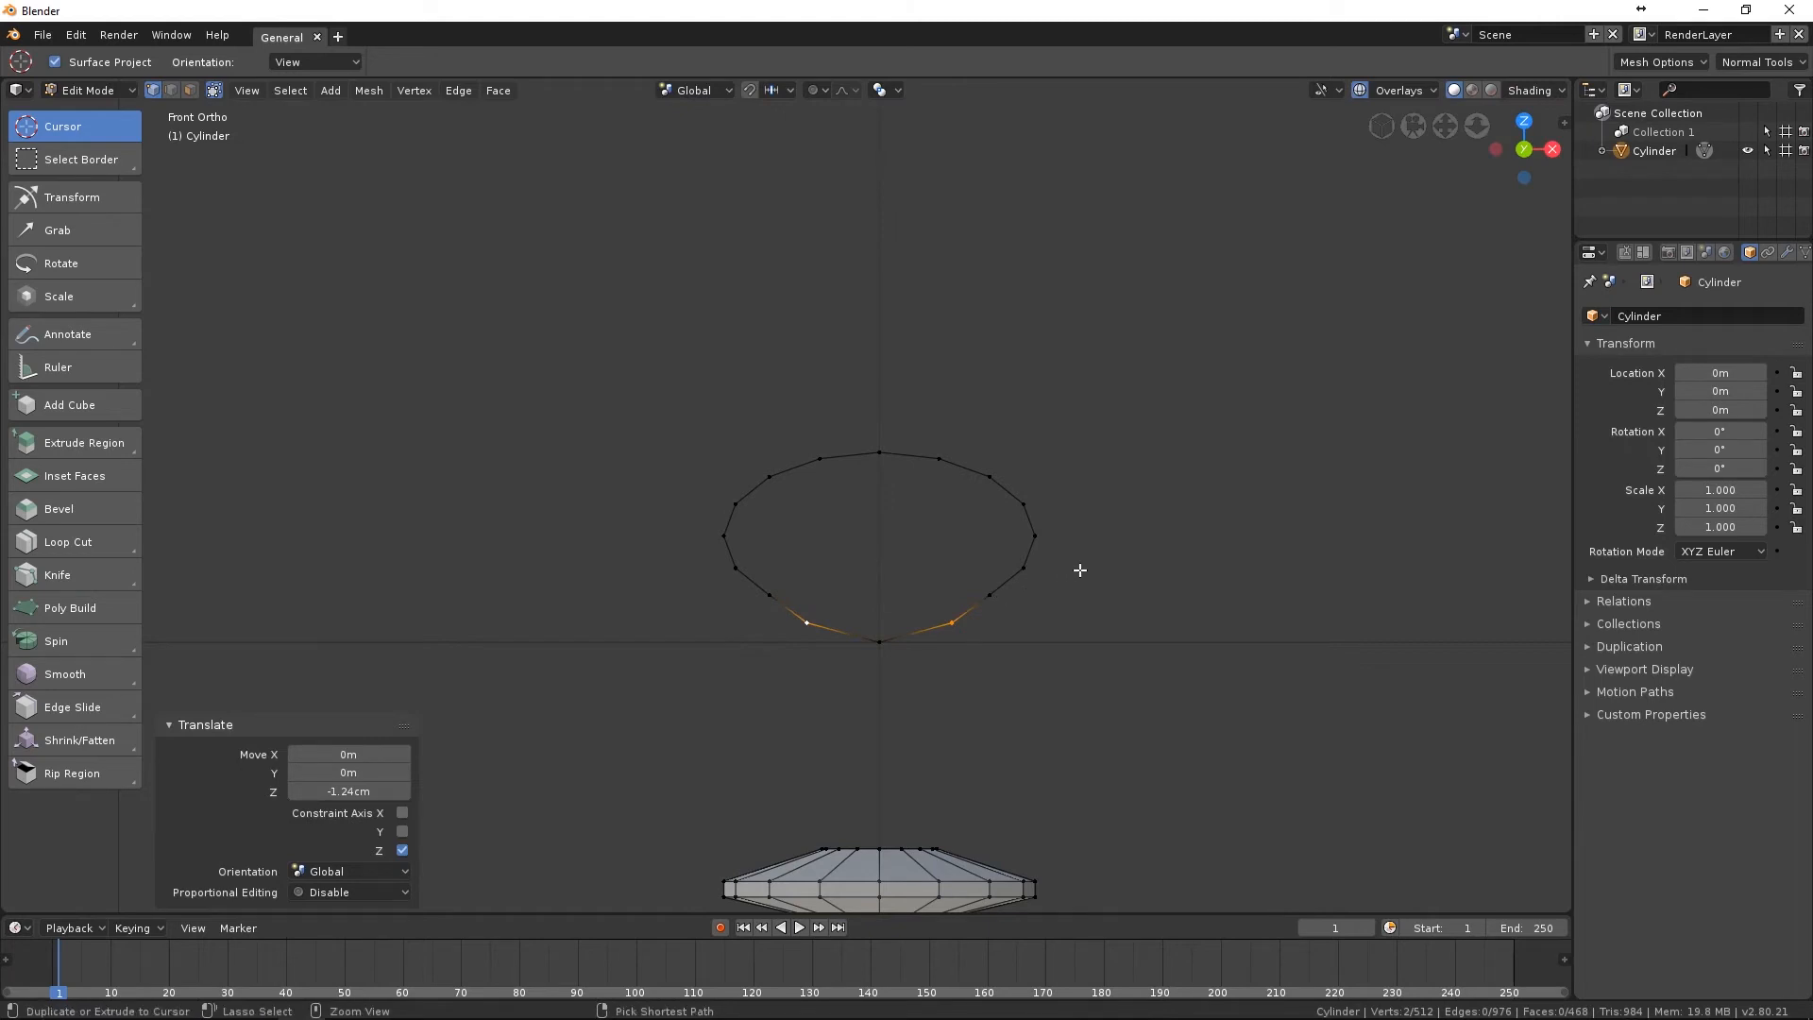
Undo the vertex edits on the underside of the ellipse.
{"action": "key", "text": "ctrl+z"}
{"action": "key", "text": "ctrl+z"}
{"action": "key", "text": "ctrl+z"}
{"action": "key", "text": "ctrl+z"}
{"action": "key", "text": "ctrl+z"}
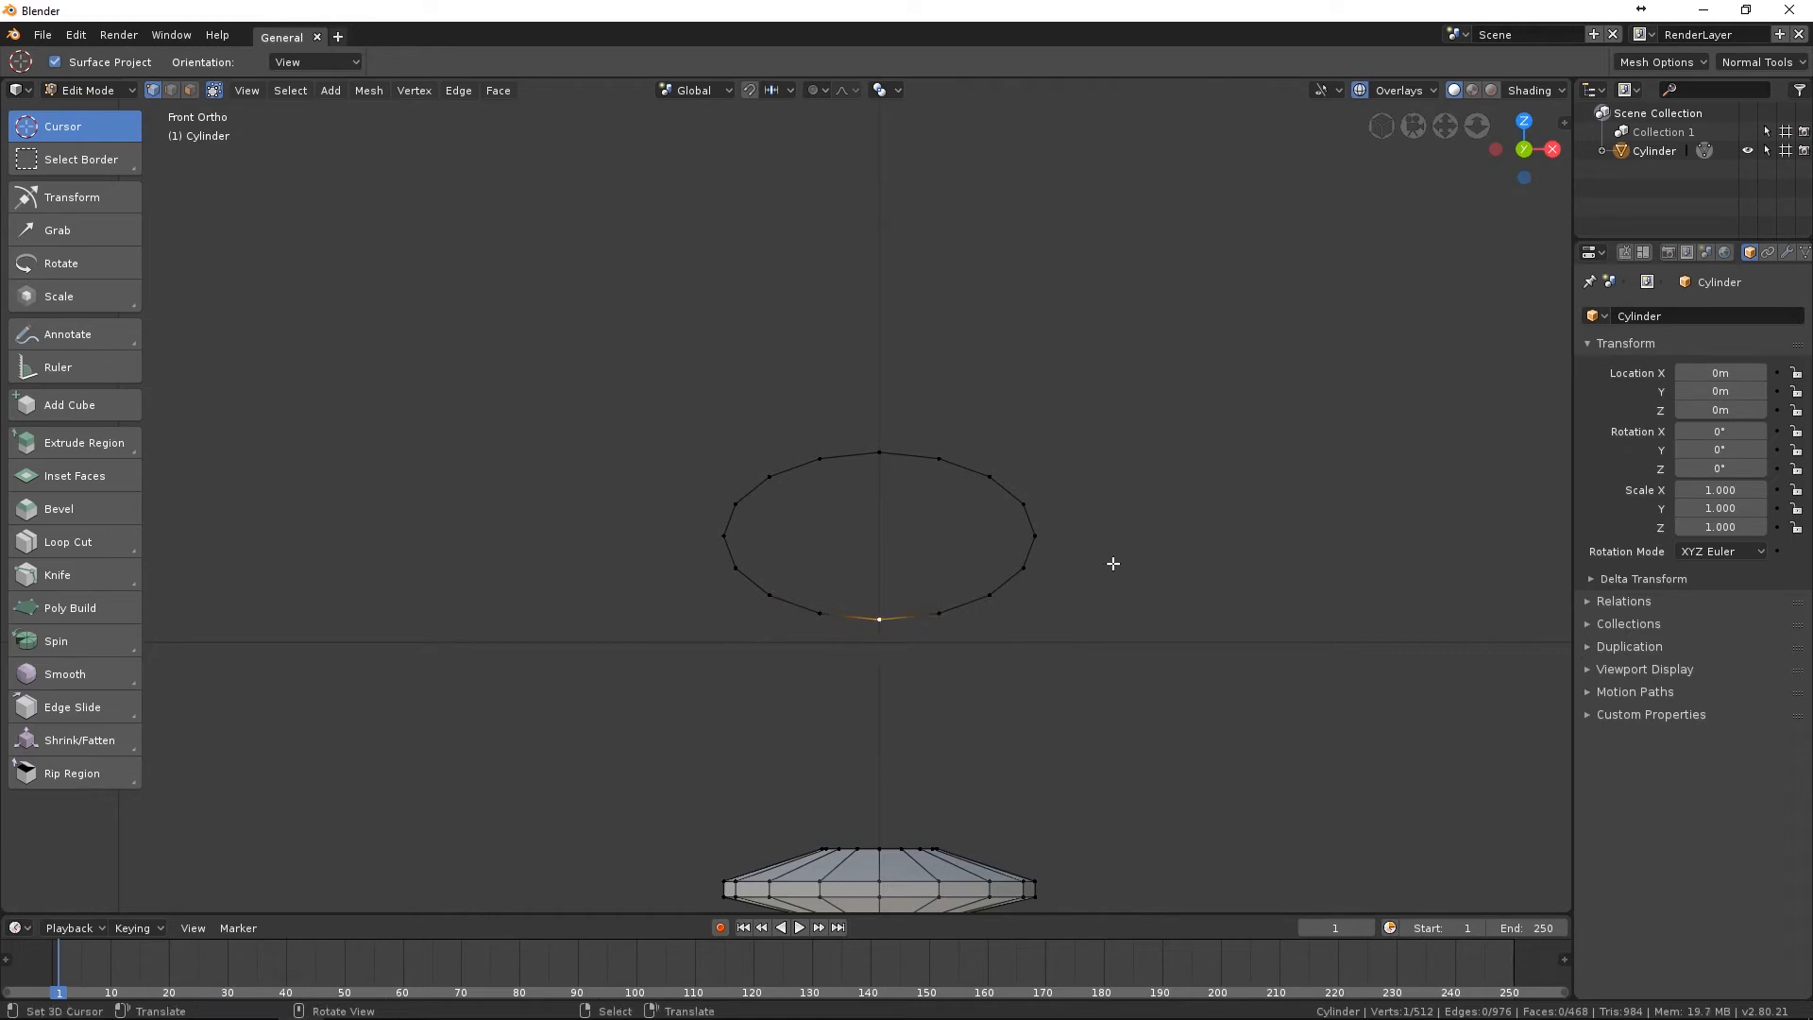
Select the whole elliptical loop and scale it down uniformly to about 0.474.
{"action": "key", "text": "a"}
{"action": "key", "text": "alt+a"}
{"action": "key", "text": "b"}
{"action": "left_click_drag", "start_coordinate": [826, 588], "coordinate": [1207, 360]}
{"action": "middle_click_drag", "start_coordinate": [1210, 456], "coordinate": [1231, 475], "text": "shift"}
{"action": "key", "text": "s"}
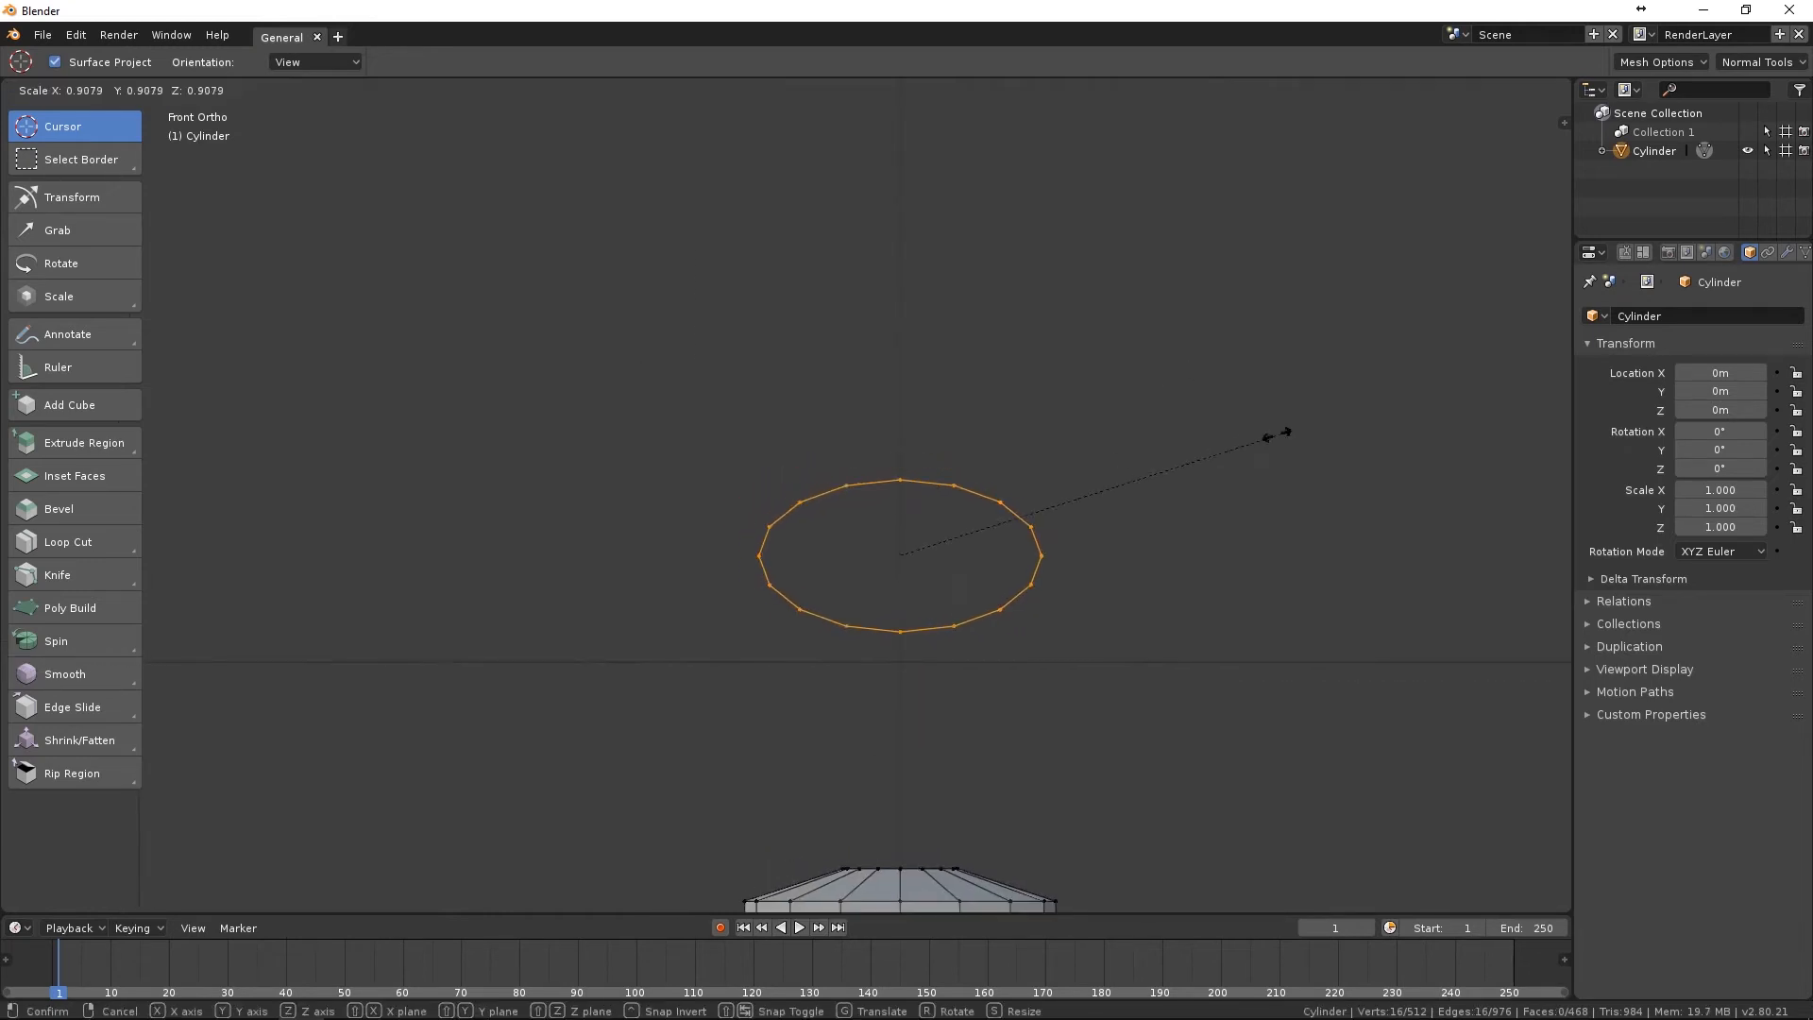
{"action": "left_click", "coordinate": [1077, 452]}
In the right view, move the small loop about 92.9 cm along Y and -98.3 cm along Z, beside the pot.
{"action": "key", "text": "KP_3"}
{"action": "middle_click_drag", "start_coordinate": [1222, 607], "coordinate": [1042, 254], "text": "shift"}
{"action": "scroll", "coordinate": [1121, 363], "scroll_direction": "down", "scroll_amount": 4}
{"action": "key", "text": "g"}
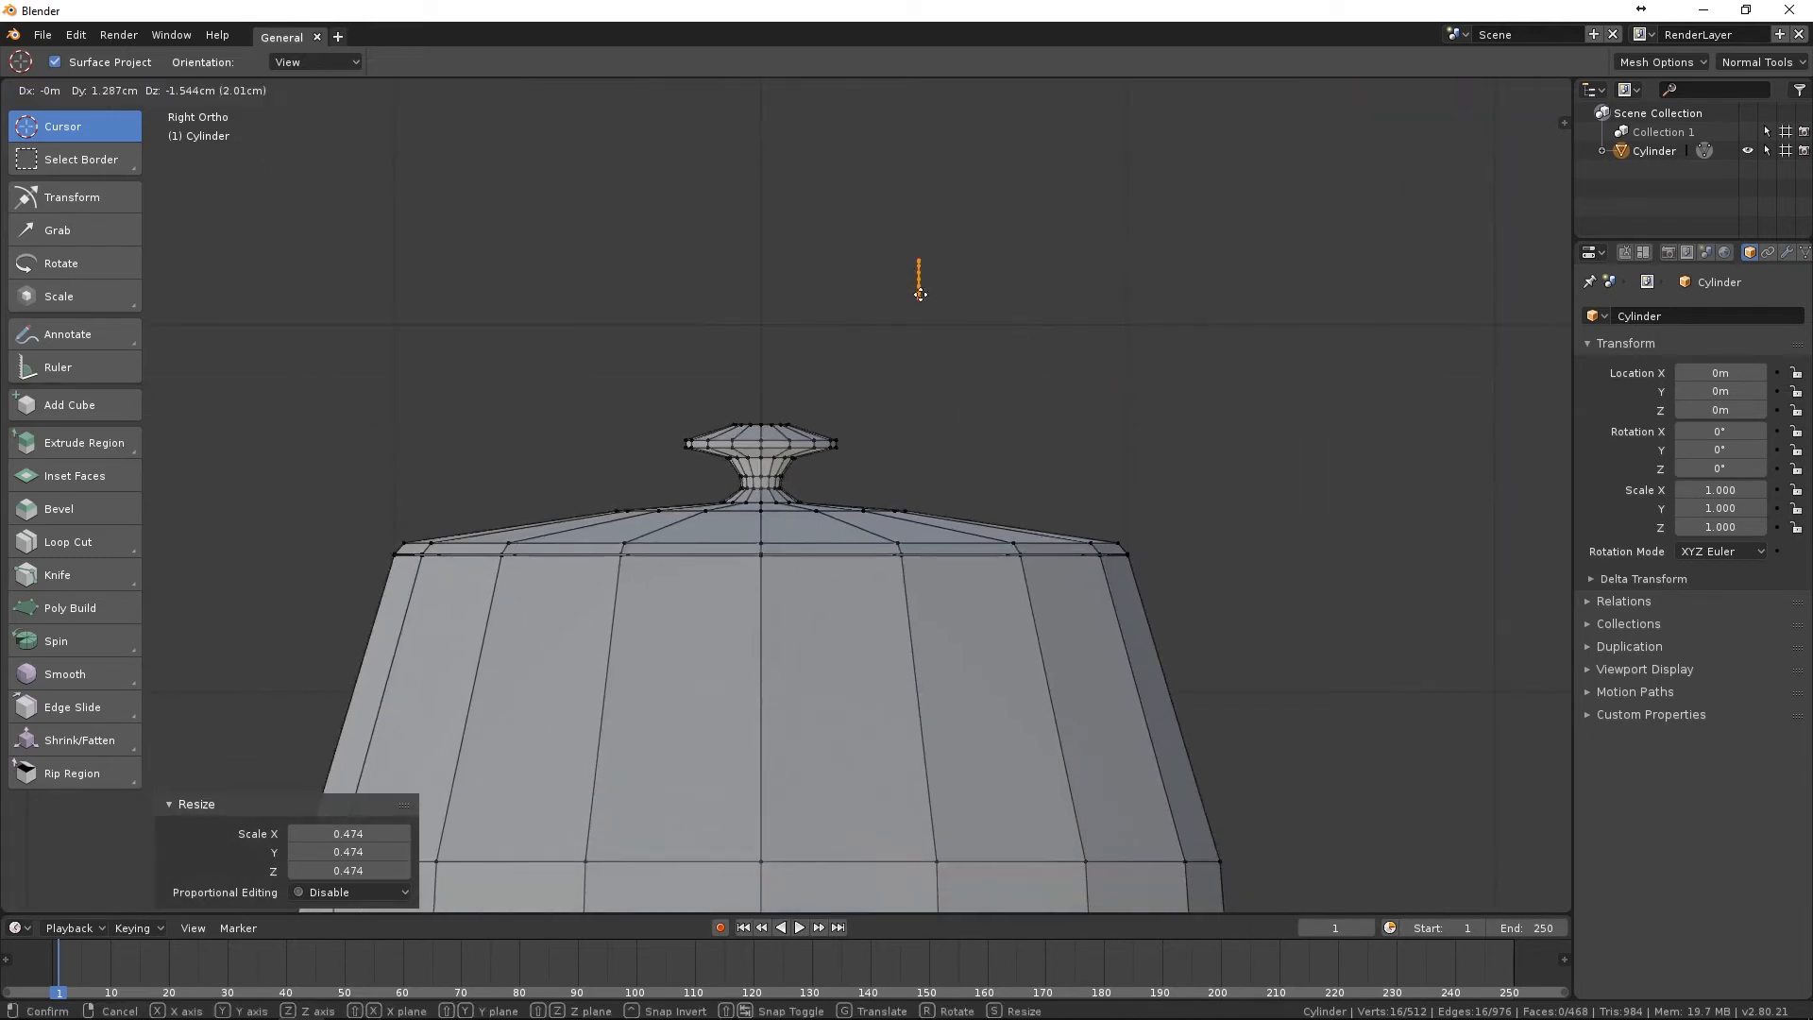
{"action": "left_click", "coordinate": [1245, 636]}
Move the loop closer to the pot's upper side wall, just below the rim.
{"action": "middle_click_drag", "start_coordinate": [1296, 610], "coordinate": [1102, 498], "text": "shift"}
{"action": "scroll", "coordinate": [1118, 542], "scroll_direction": "up", "scroll_amount": 4}
{"action": "middle_click_drag", "start_coordinate": [1269, 541], "coordinate": [1097, 498], "text": "shift"}
{"action": "key", "text": "g"}
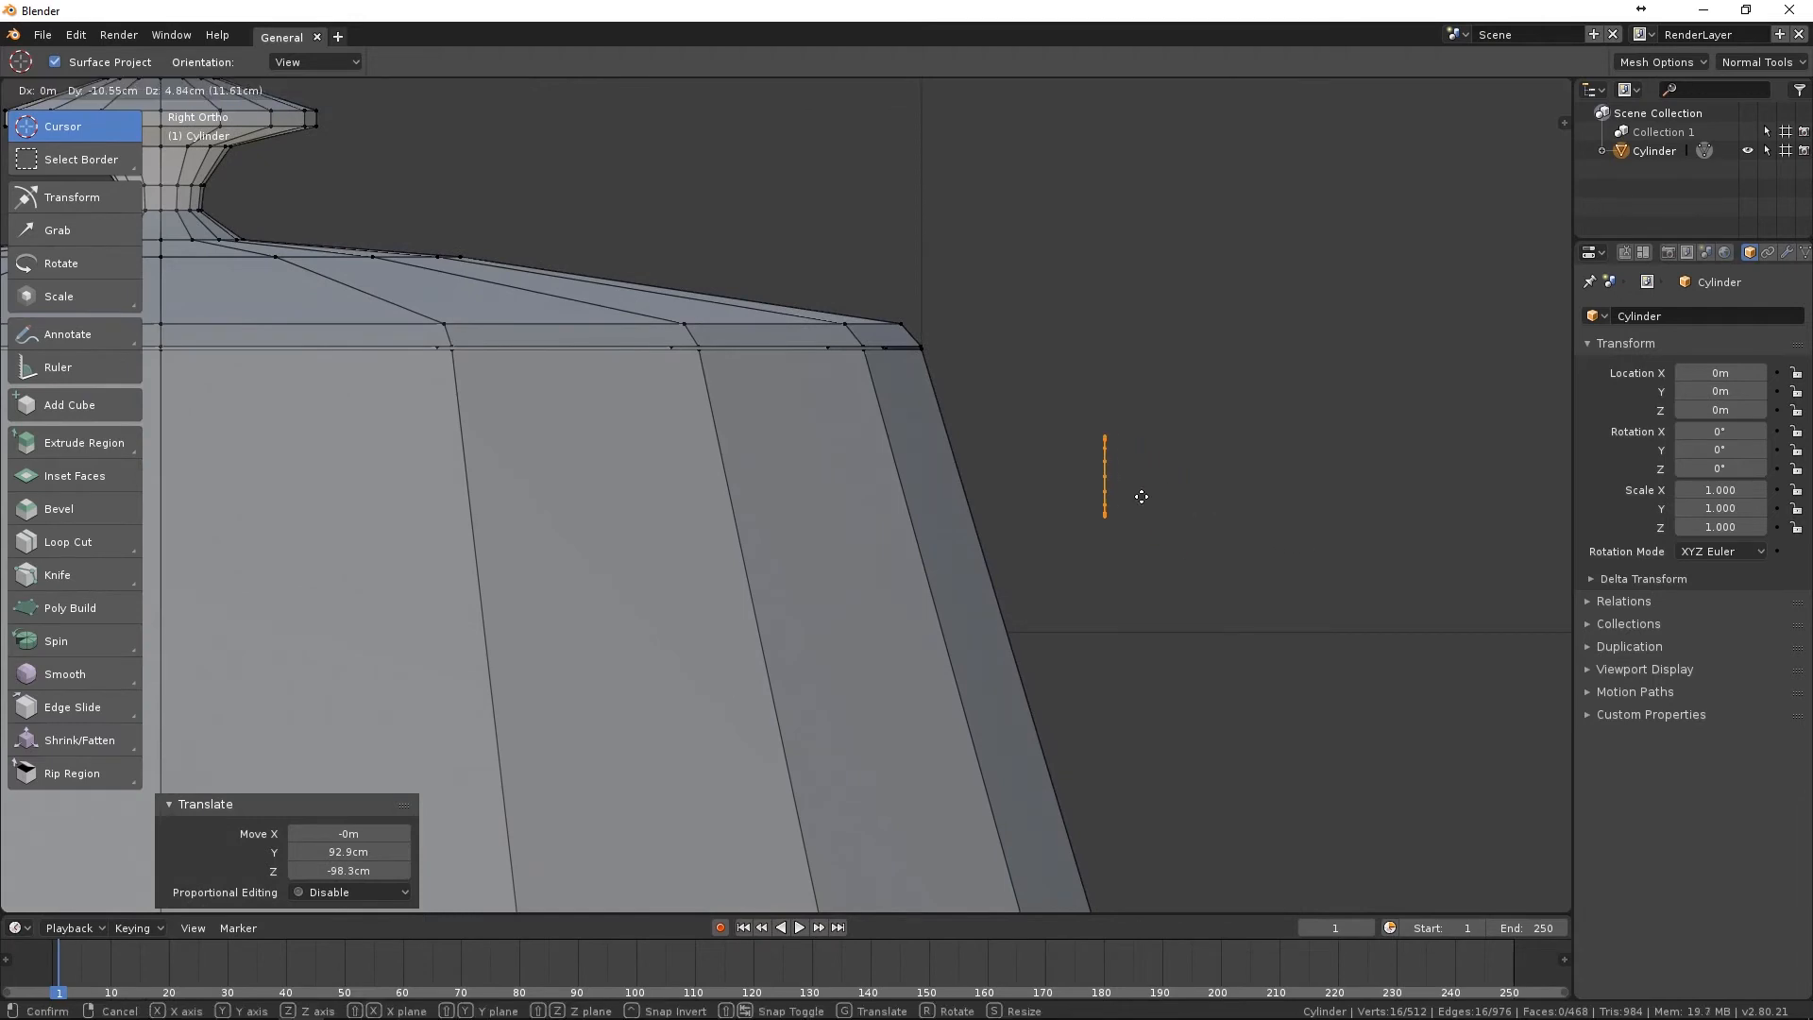
{"action": "left_click", "coordinate": [1140, 481]}
{"action": "key", "text": "g"}
{"action": "right_click", "coordinate": [1085, 476]}
With X-ray on, rotate the loop about -17.4° to match the pot's wall and move it about -2.11 cm along Y and 3.1 cm along Z.
{"action": "key", "text": "r"}
{"action": "left_click", "coordinate": [1060, 429]}
{"action": "key", "text": "g"}
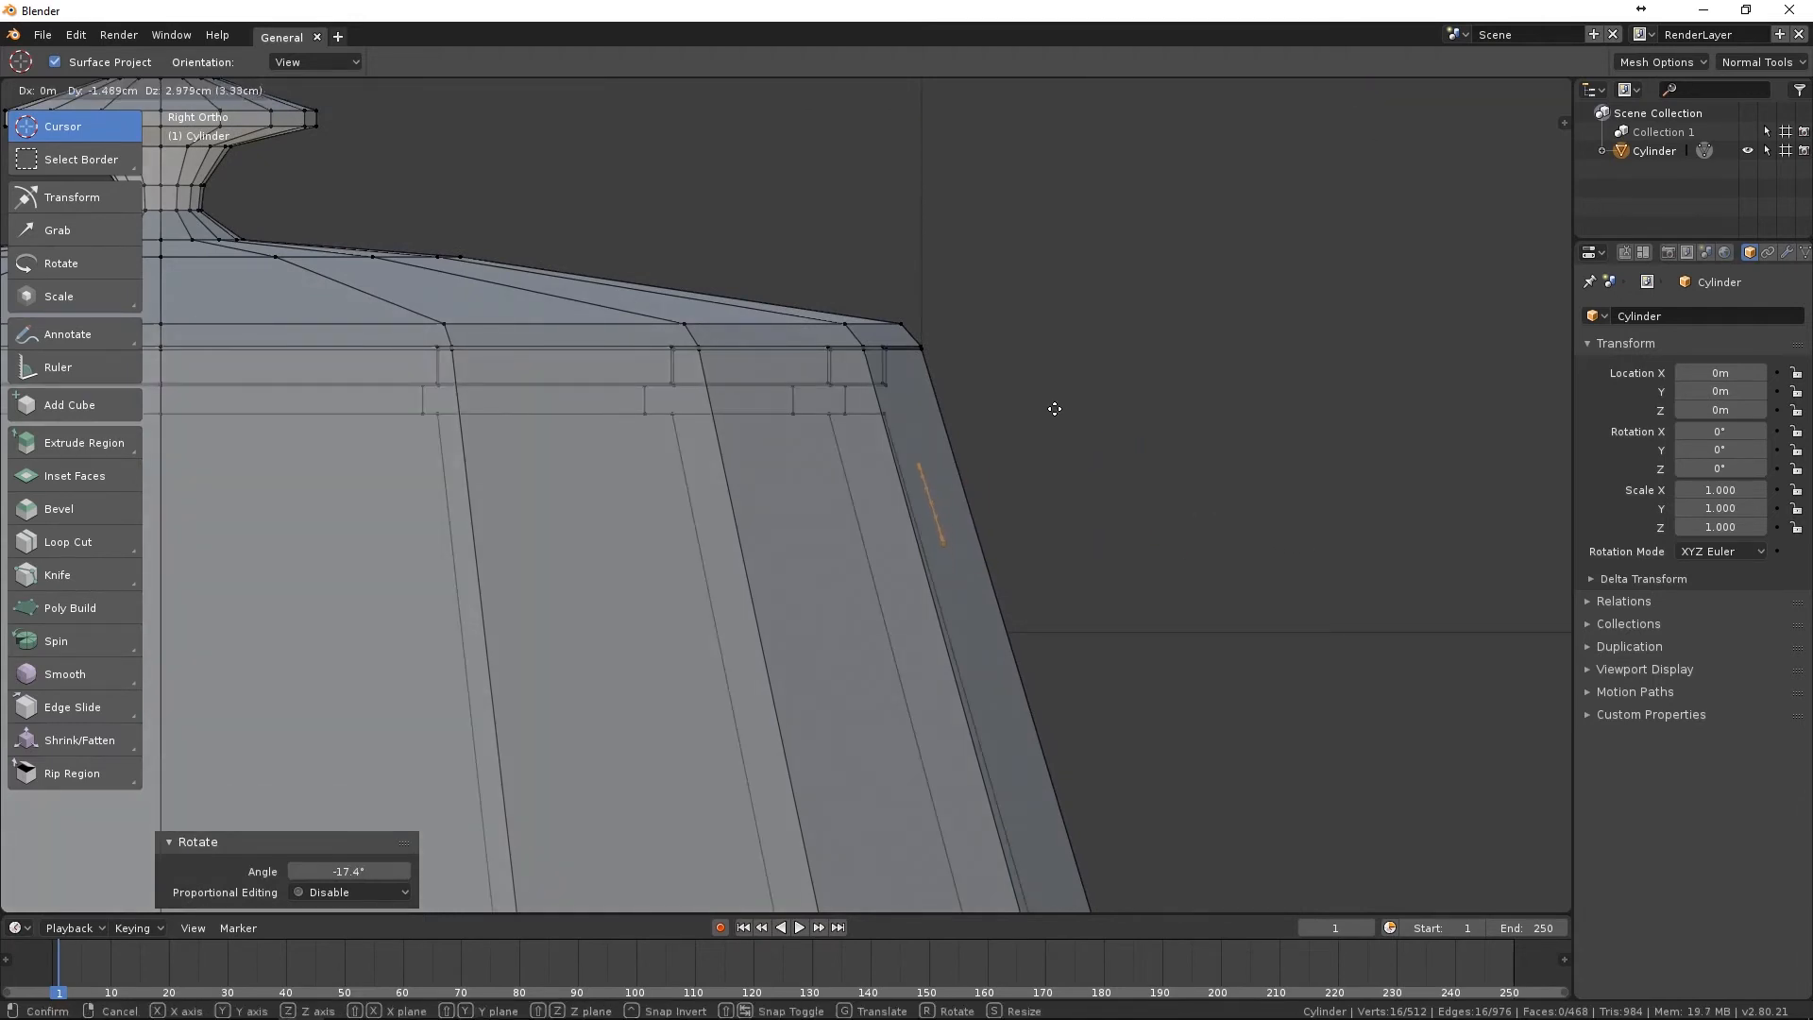
{"action": "left_click", "coordinate": [1051, 408]}
{"action": "mouse_move", "coordinate": [1051, 408]}
{"action": "middle_mouse_down"}
{"action": "mouse_move", "coordinate": [1011, 457]}
{"action": "mouse_move", "coordinate": [929, 462]}
{"action": "mouse_move", "coordinate": [850, 349]}
{"action": "mouse_move", "coordinate": [1057, 443]}
{"action": "mouse_move", "coordinate": [1266, 368]}
{"action": "mouse_move", "coordinate": [1049, 421]}
{"action": "mouse_move", "coordinate": [909, 485]}
{"action": "mouse_move", "coordinate": [939, 579]}
{"action": "mouse_move", "coordinate": [1031, 436]}
{"action": "middle_mouse_up"}
{"action": "key", "text": "z"}
{"action": "key", "text": "alt+z"}
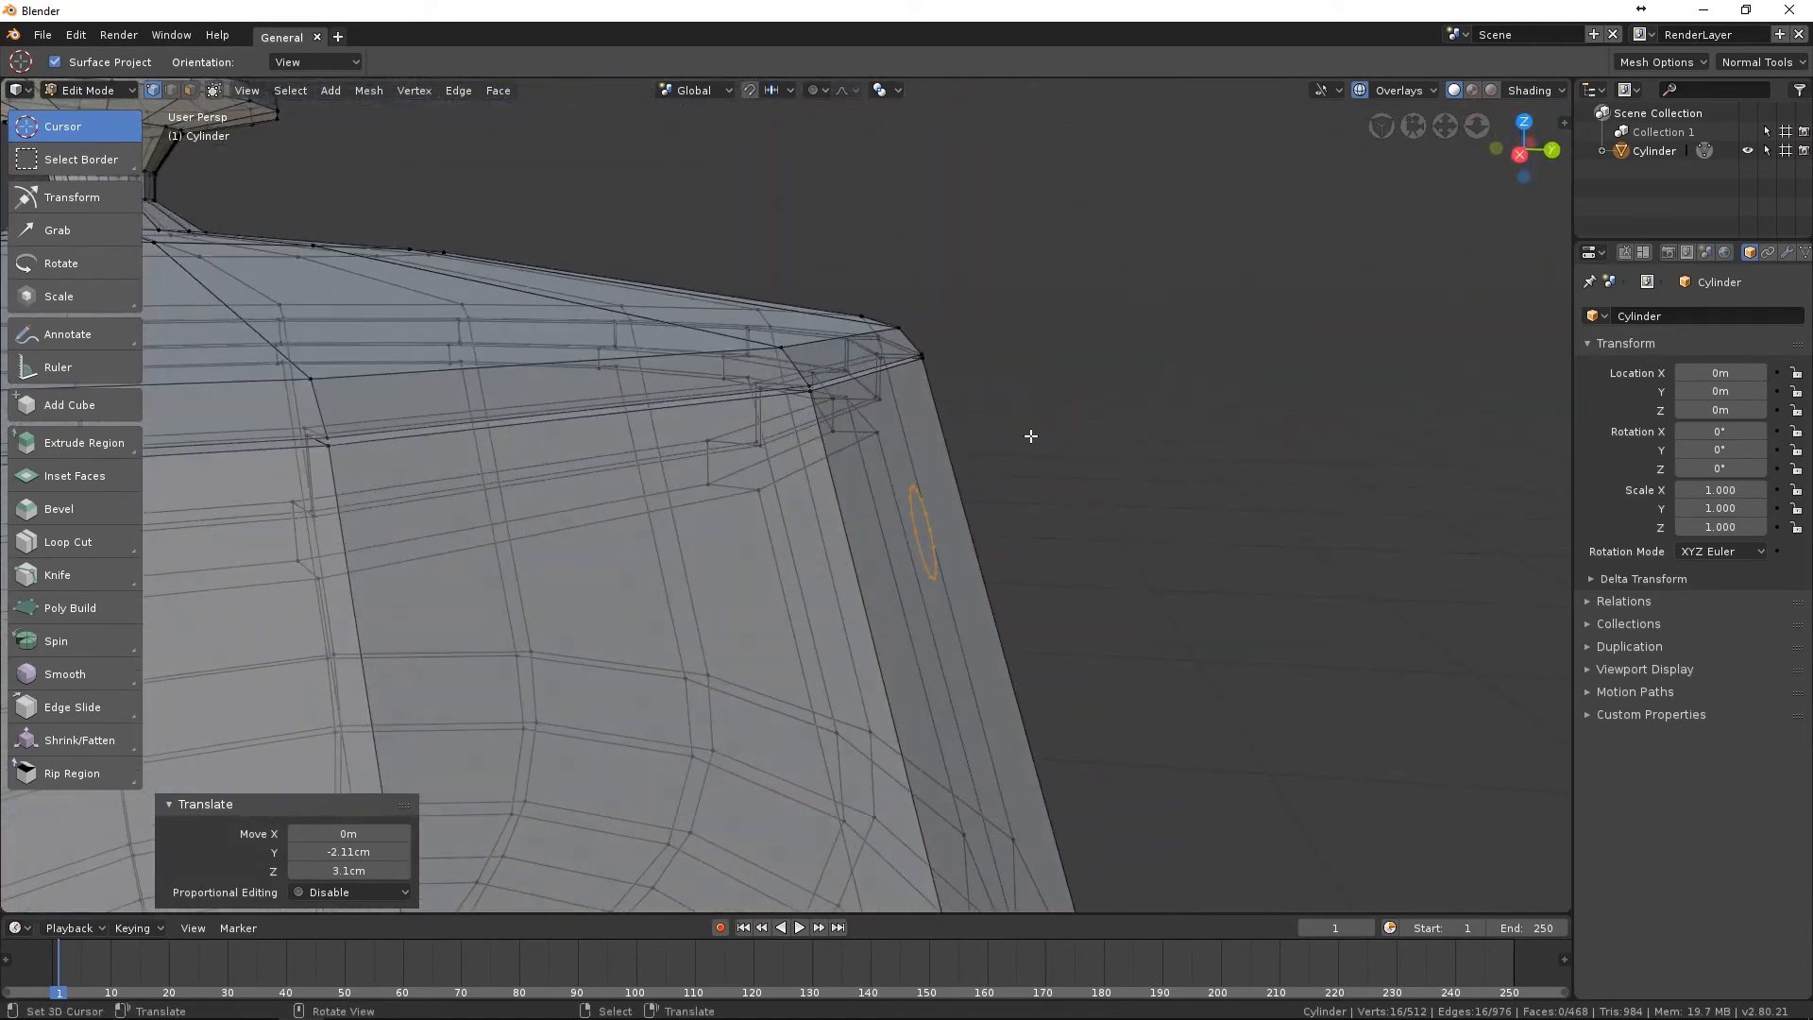
Extrude the loop outward about 17.2 cm along Y and 5.58 cm along Z, and angle its end to start the handle.
{"action": "key", "text": "KP_3"}
{"action": "scroll", "coordinate": [1035, 436], "scroll_direction": "down", "scroll_amount": 3}
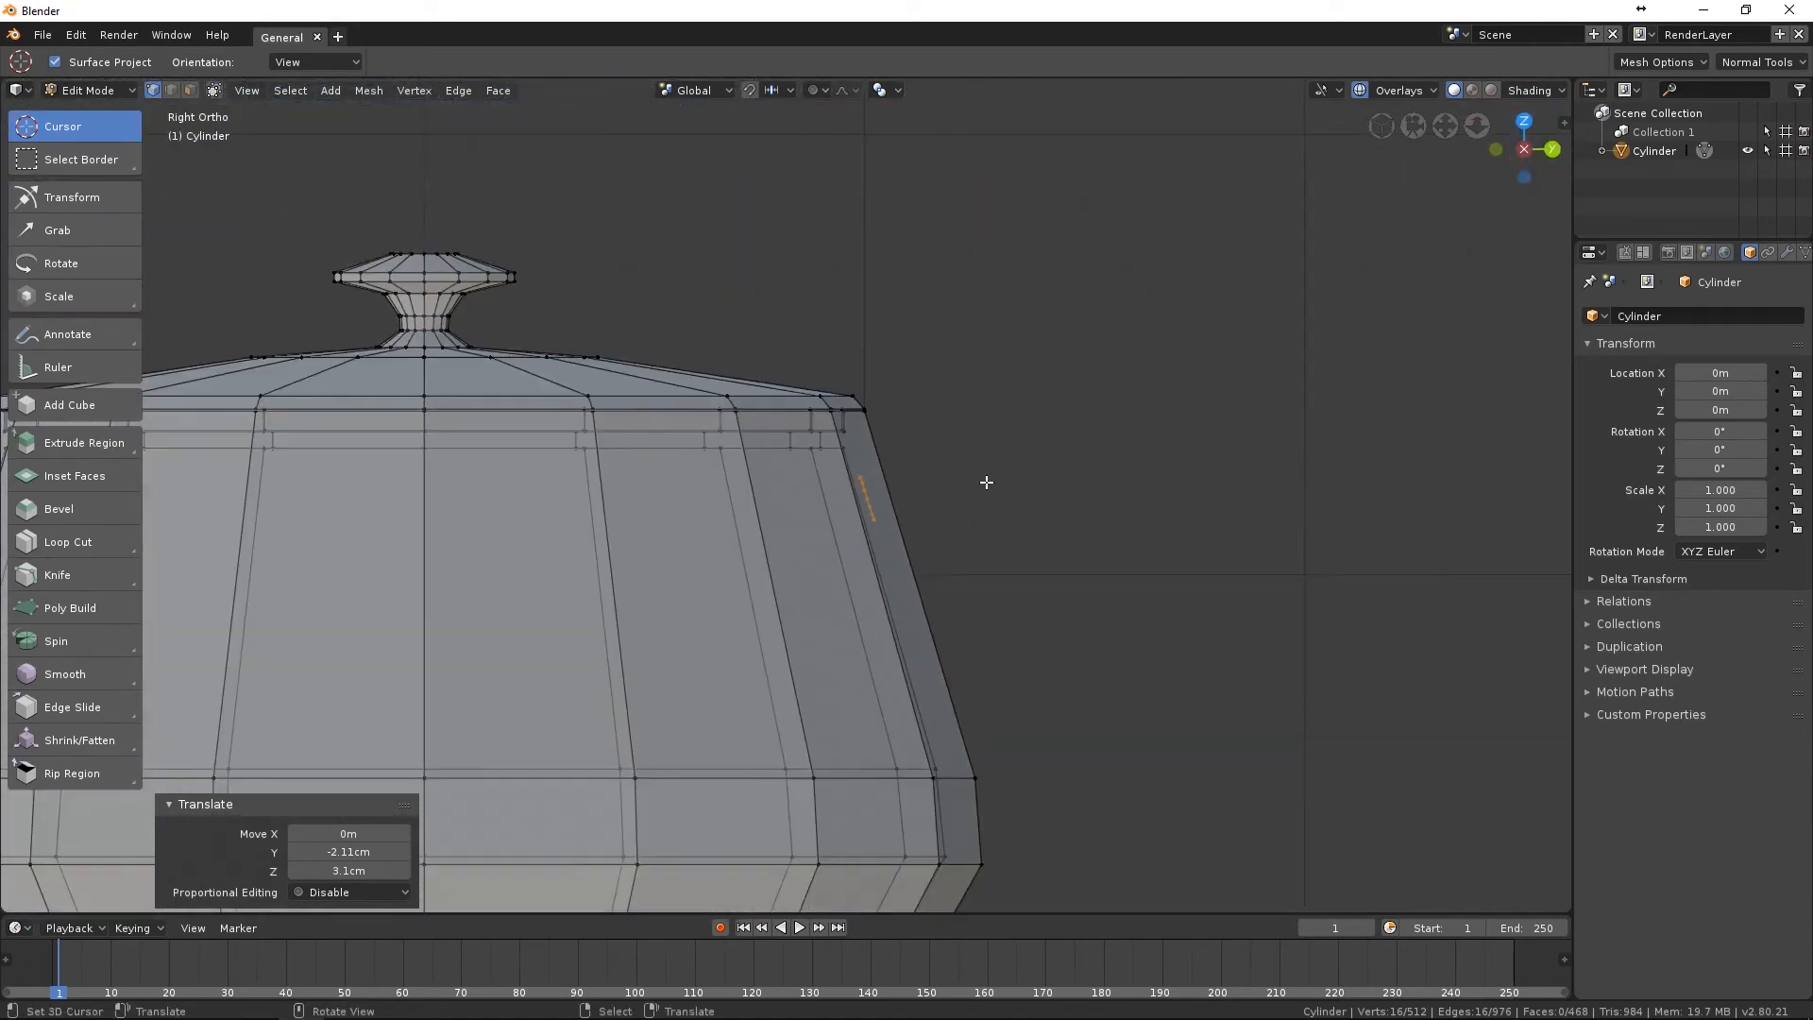
{"action": "middle_click_drag", "start_coordinate": [936, 500], "coordinate": [932, 430], "text": "shift"}
{"action": "key", "text": "e"}
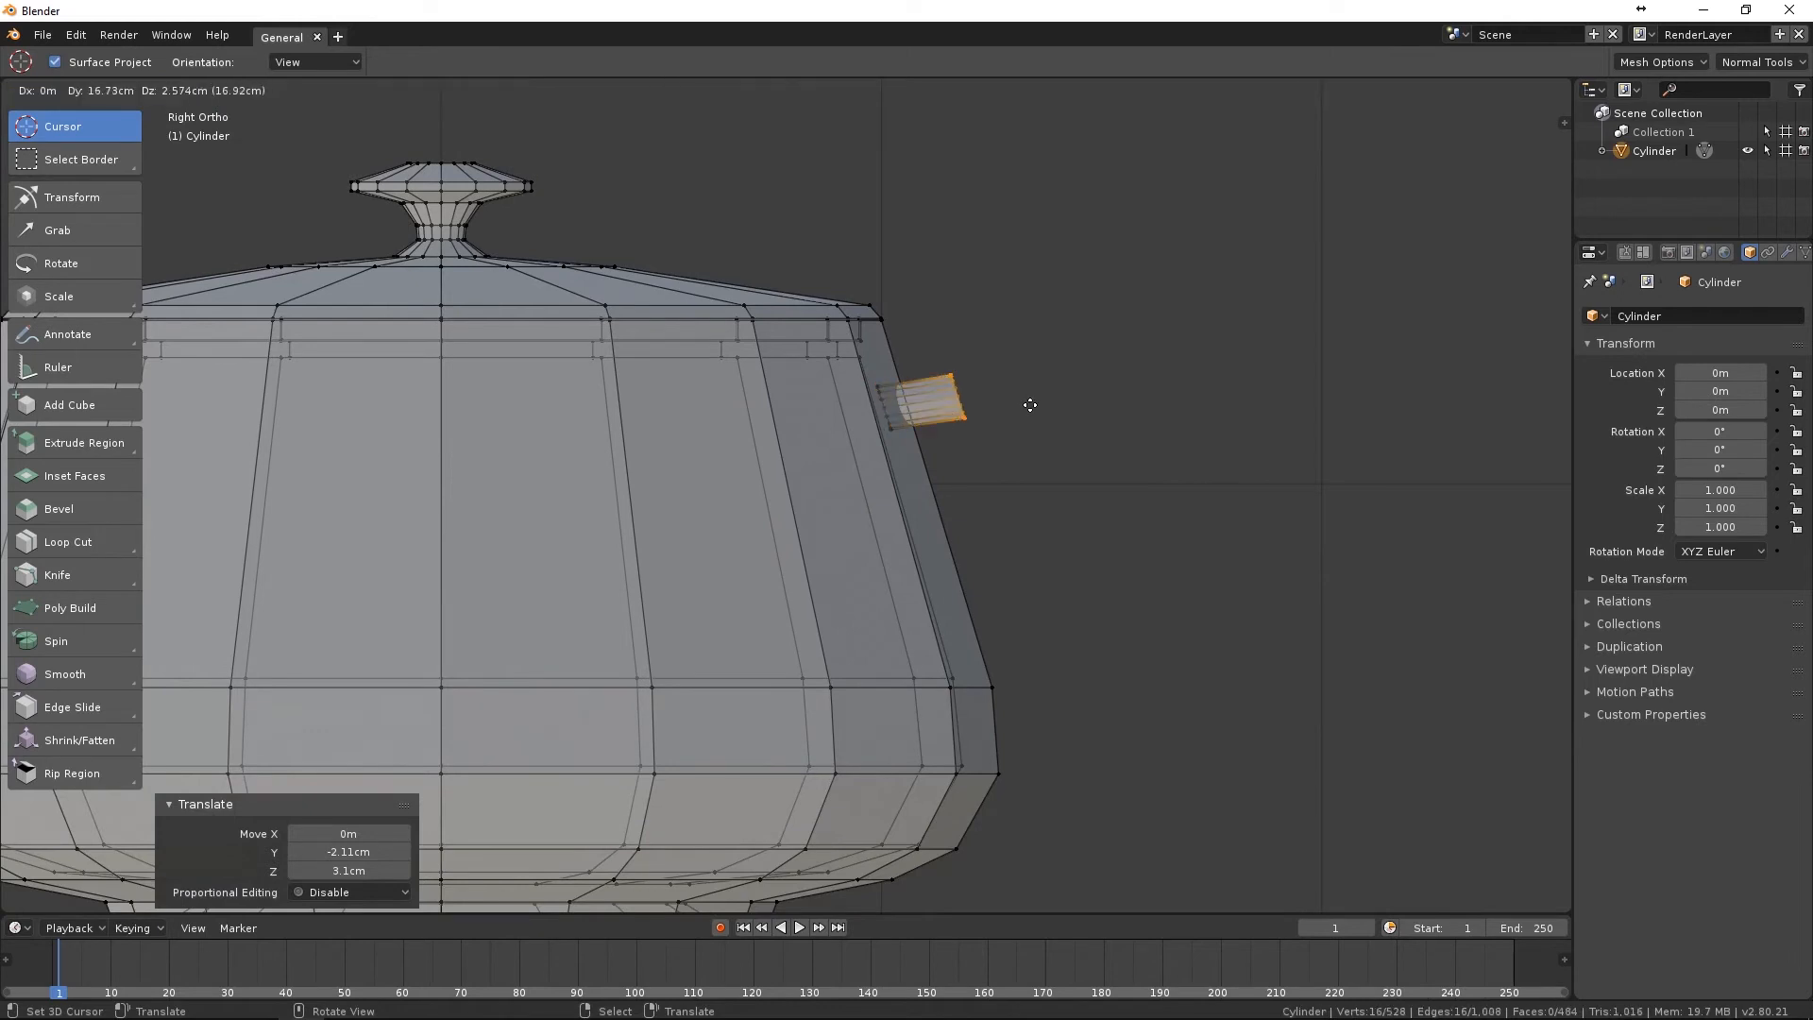
{"action": "key", "text": "r"}
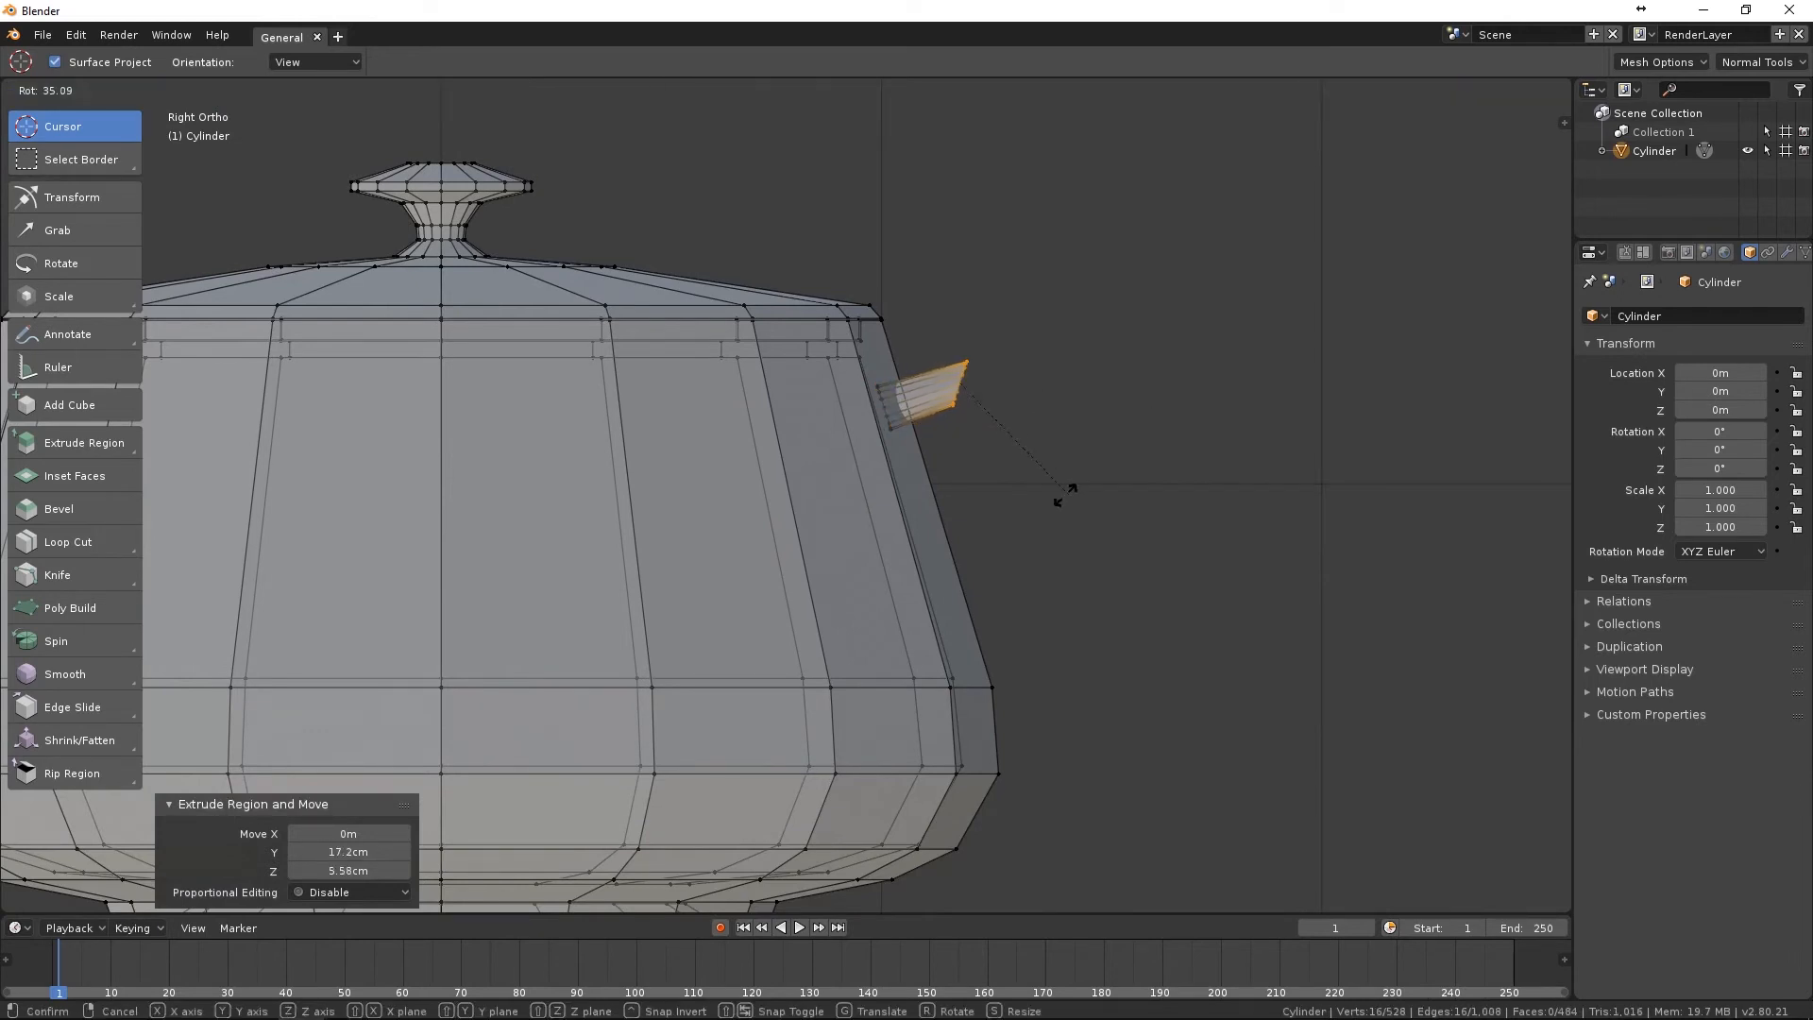
{"action": "left_click", "coordinate": [1047, 497]}
{"action": "key", "text": "g"}
{"action": "left_click", "coordinate": [1051, 509]}
Extrude a second handle segment about 19.3 cm along Y and -4.72 cm along Z, then rotate and reposition its end to curve downward.
{"action": "key", "text": "e"}
{"action": "left_click", "coordinate": [1136, 529]}
{"action": "key", "text": "r"}
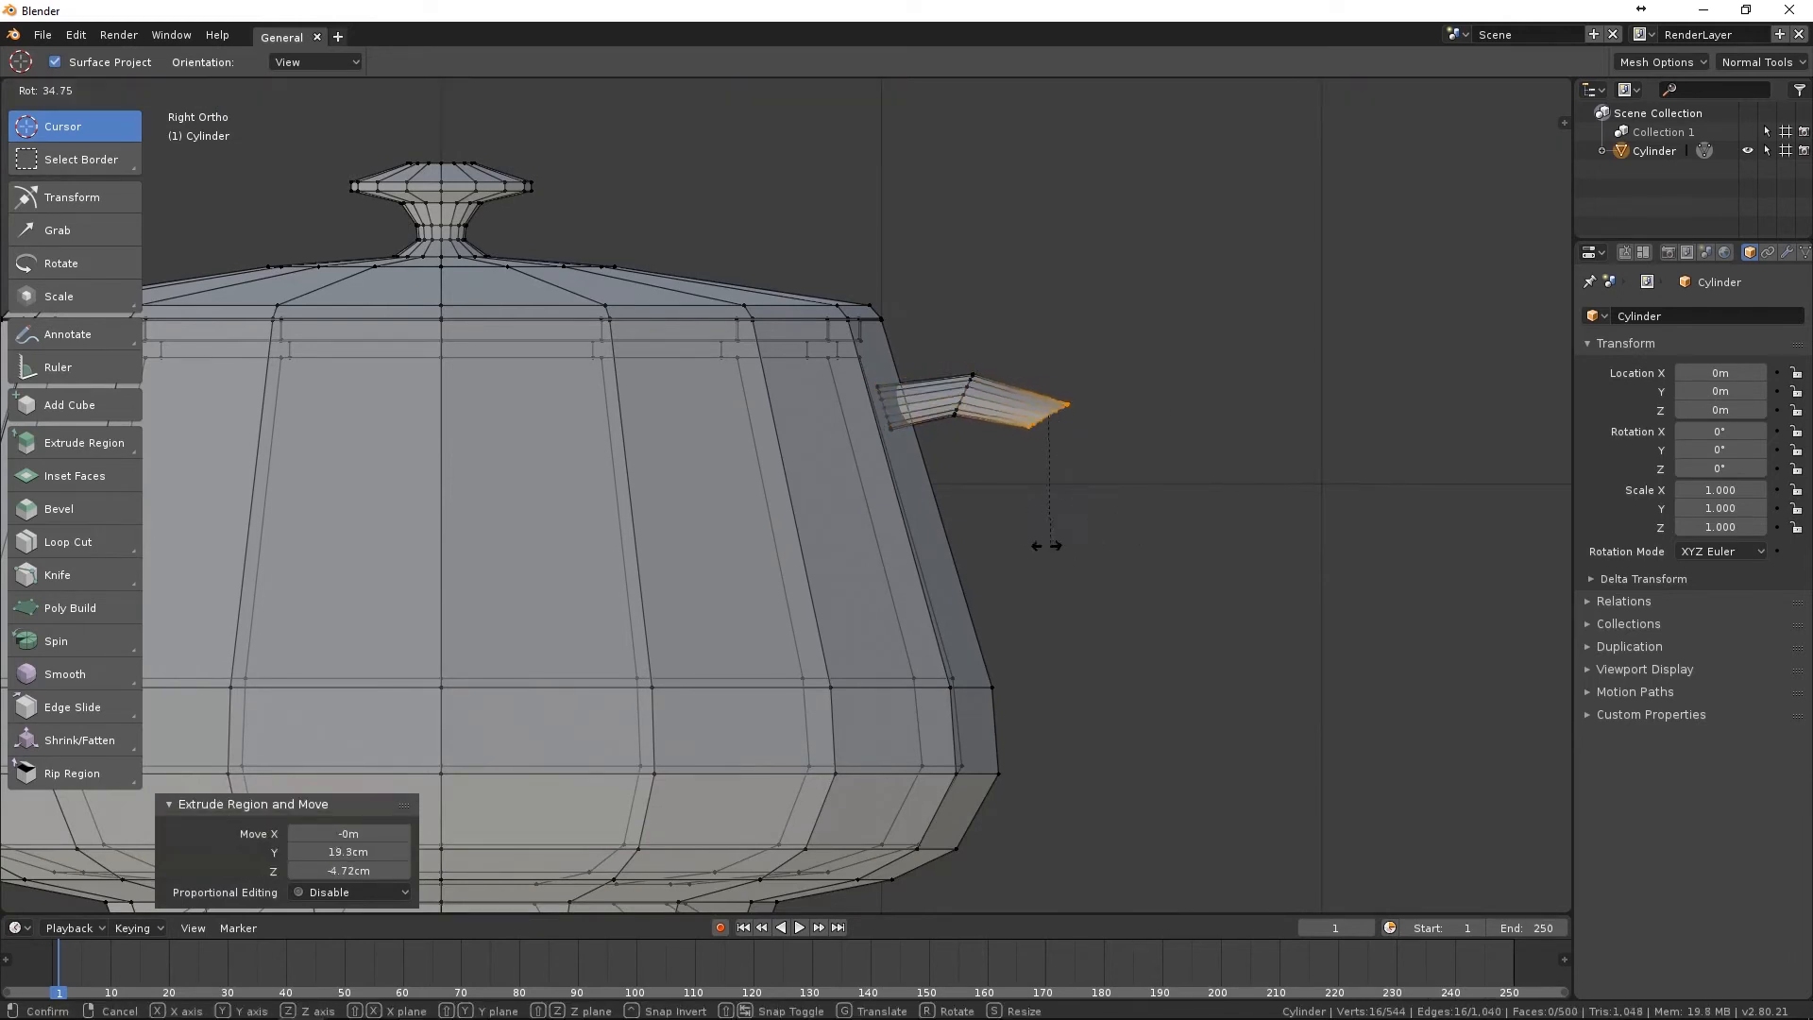
{"action": "left_click", "coordinate": [1013, 532]}
{"action": "key", "text": "g"}
{"action": "left_click", "coordinate": [1023, 524]}
{"action": "key", "text": "r"}
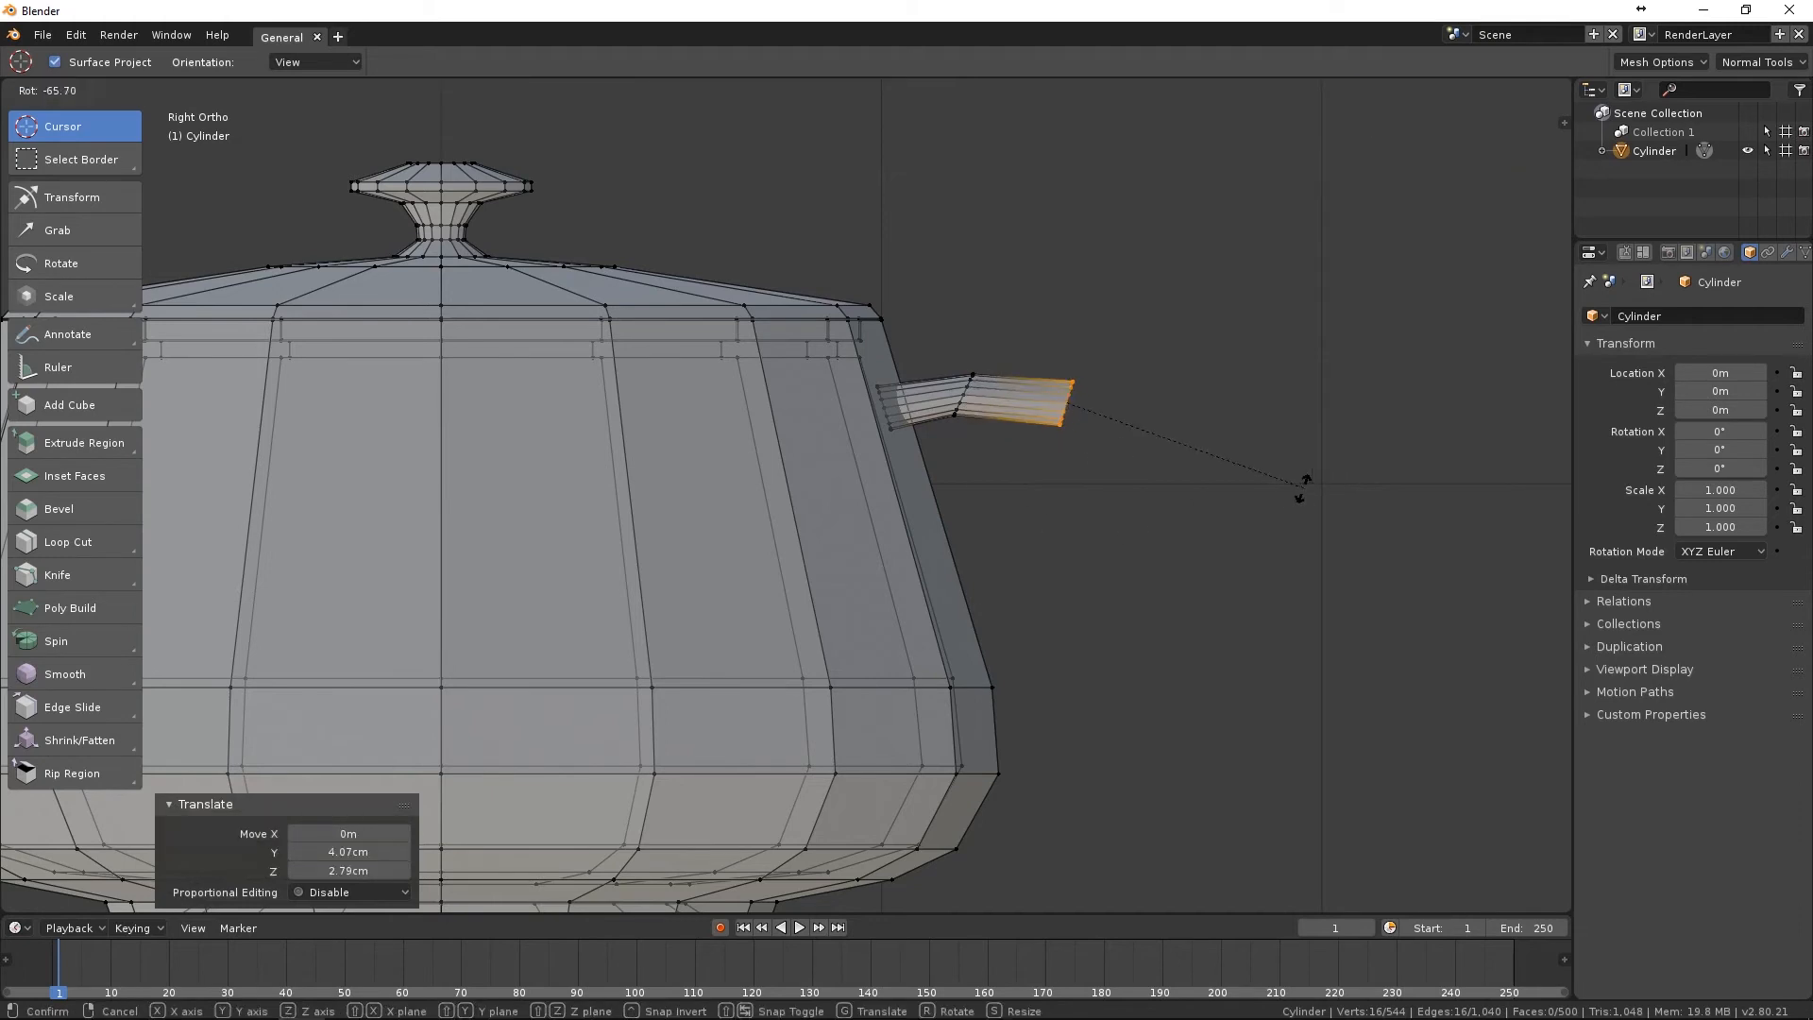
{"action": "left_click", "coordinate": [1219, 548]}
Continue extruding, rotating and moving the end, starting about 14.4 cm along Y and -19.3 cm along Z, until the handle meets the pot's lower wall.
{"action": "key", "text": "e"}
{"action": "left_click", "coordinate": [1263, 636]}
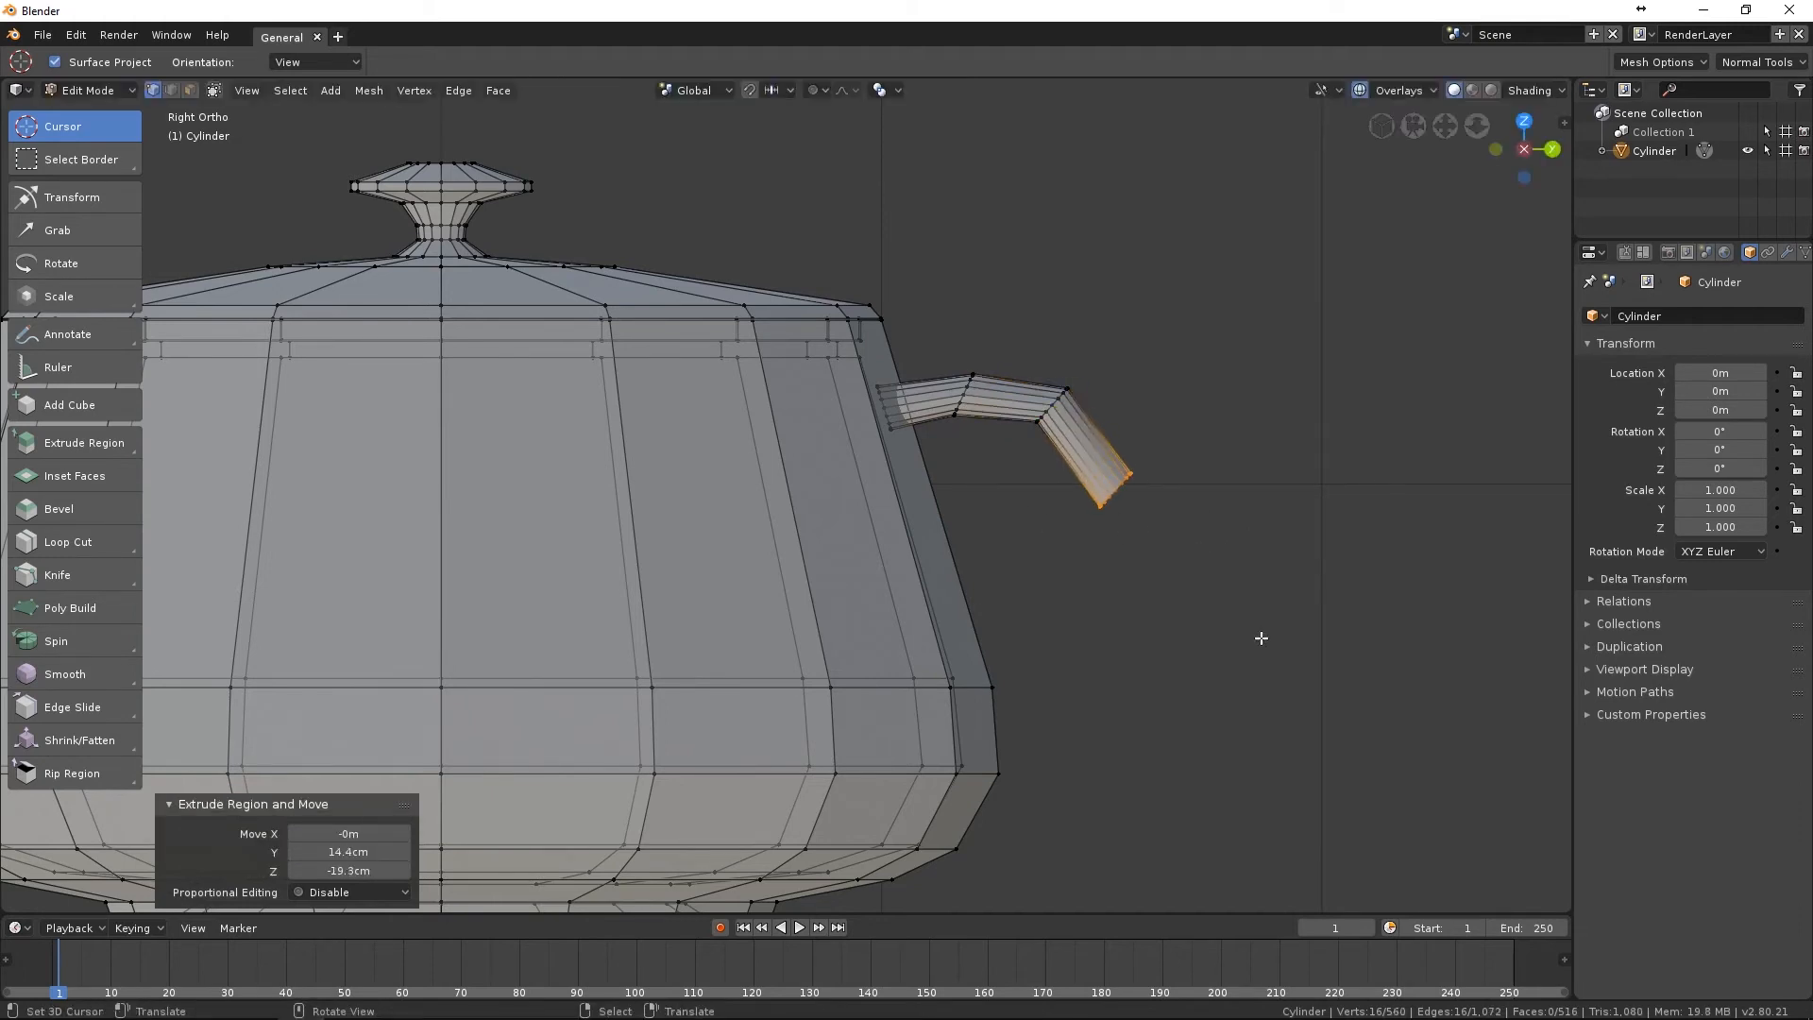
{"action": "key", "text": "r"}
{"action": "left_click", "coordinate": [1114, 673]}
{"action": "key", "text": "g"}
{"action": "left_click", "coordinate": [1156, 683]}
{"action": "key", "text": "e"}
Select the loop at the handle's upper outer bend, rotate it and move it about 13.1 cm along Y and 4.06 cm along Z.
{"action": "right_click", "coordinate": [1051, 404], "text": "alt"}
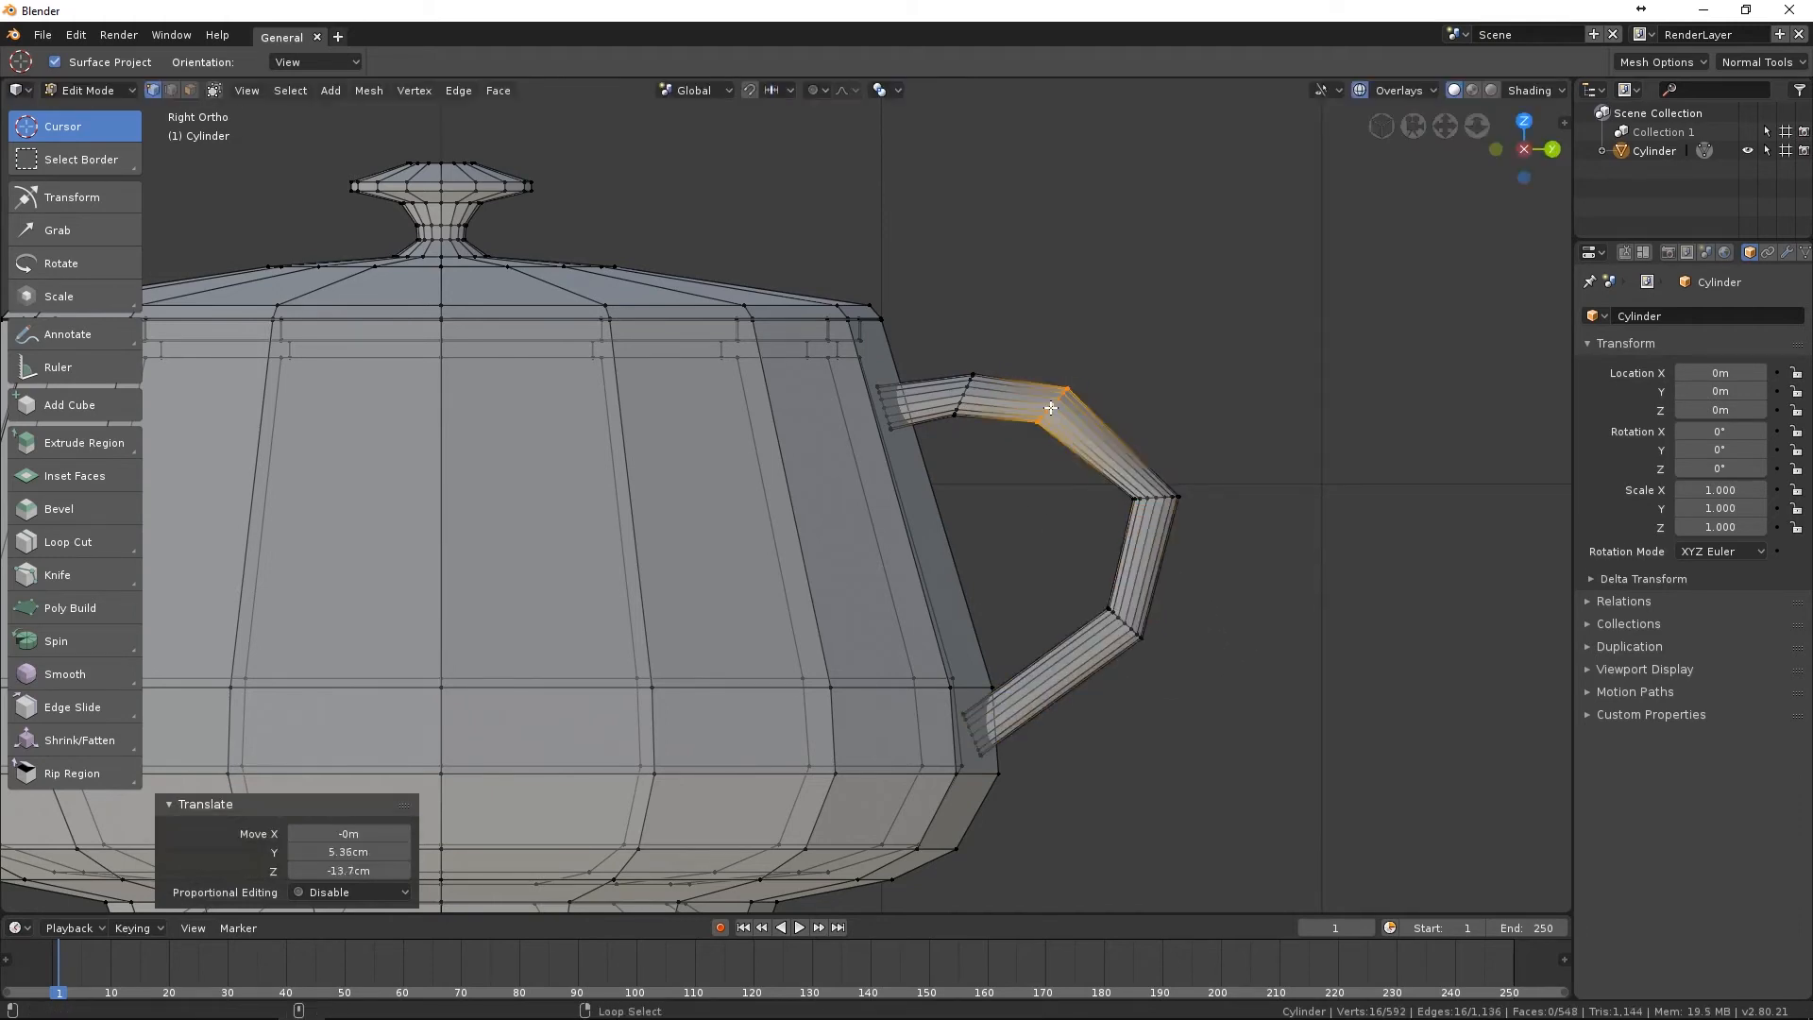
{"action": "middle_click_drag", "start_coordinate": [1241, 413], "coordinate": [1241, 351], "text": "ctrl"}
{"action": "middle_click_drag", "start_coordinate": [1275, 406], "coordinate": [1149, 457], "text": "shift"}
{"action": "key", "text": "r"}
{"action": "left_click", "coordinate": [1342, 354]}
{"action": "key", "text": "g"}
{"action": "left_click", "coordinate": [1440, 317]}
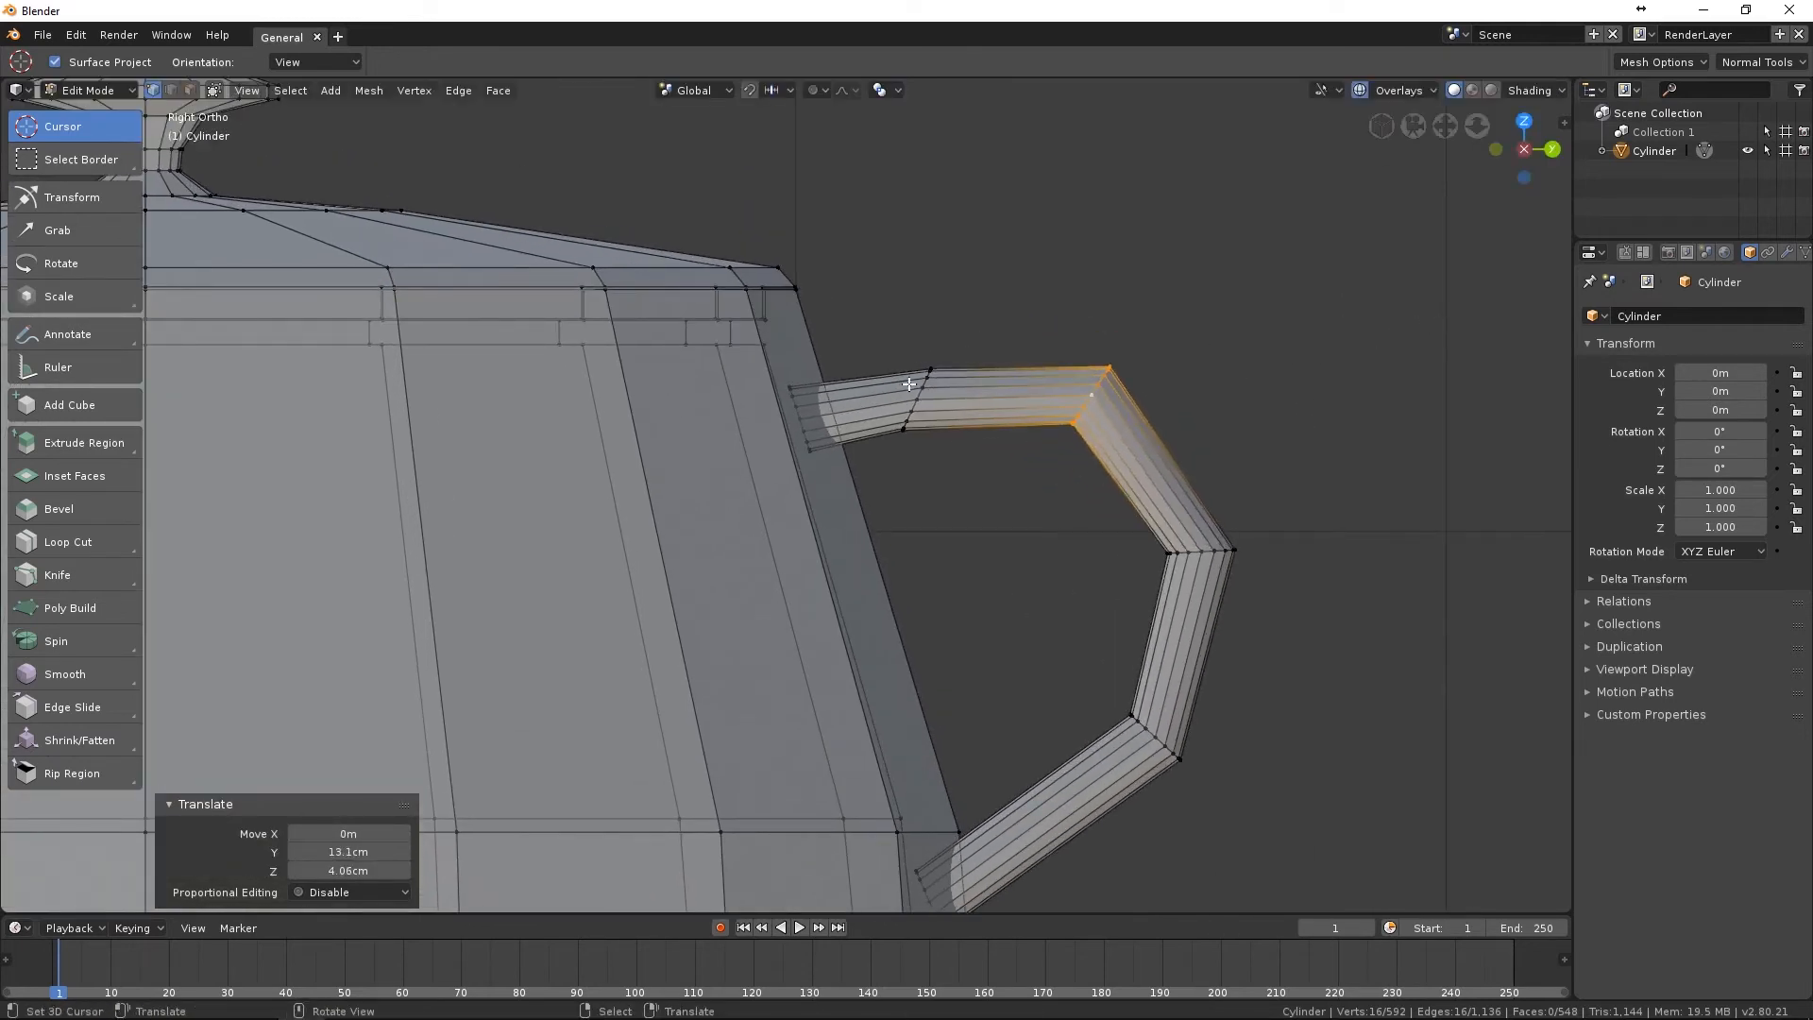
Select the handle's upper loop nearest the pot, then rotate and move it to smooth the curve.
{"action": "right_click", "coordinate": [924, 396], "text": "alt"}
{"action": "key", "text": "r"}
{"action": "left_click", "coordinate": [1194, 276]}
{"action": "key", "text": "g"}
{"action": "left_click", "coordinate": [1195, 314]}
Inspect the pot with its handle in Object Mode and return to Edit Mode.
{"action": "scroll", "coordinate": [1153, 416], "scroll_direction": "down", "scroll_amount": 8}
{"action": "key", "text": "Tab"}
{"action": "middle_click_drag", "start_coordinate": [939, 478], "coordinate": [1113, 473]}
{"action": "key", "text": "Tab"}
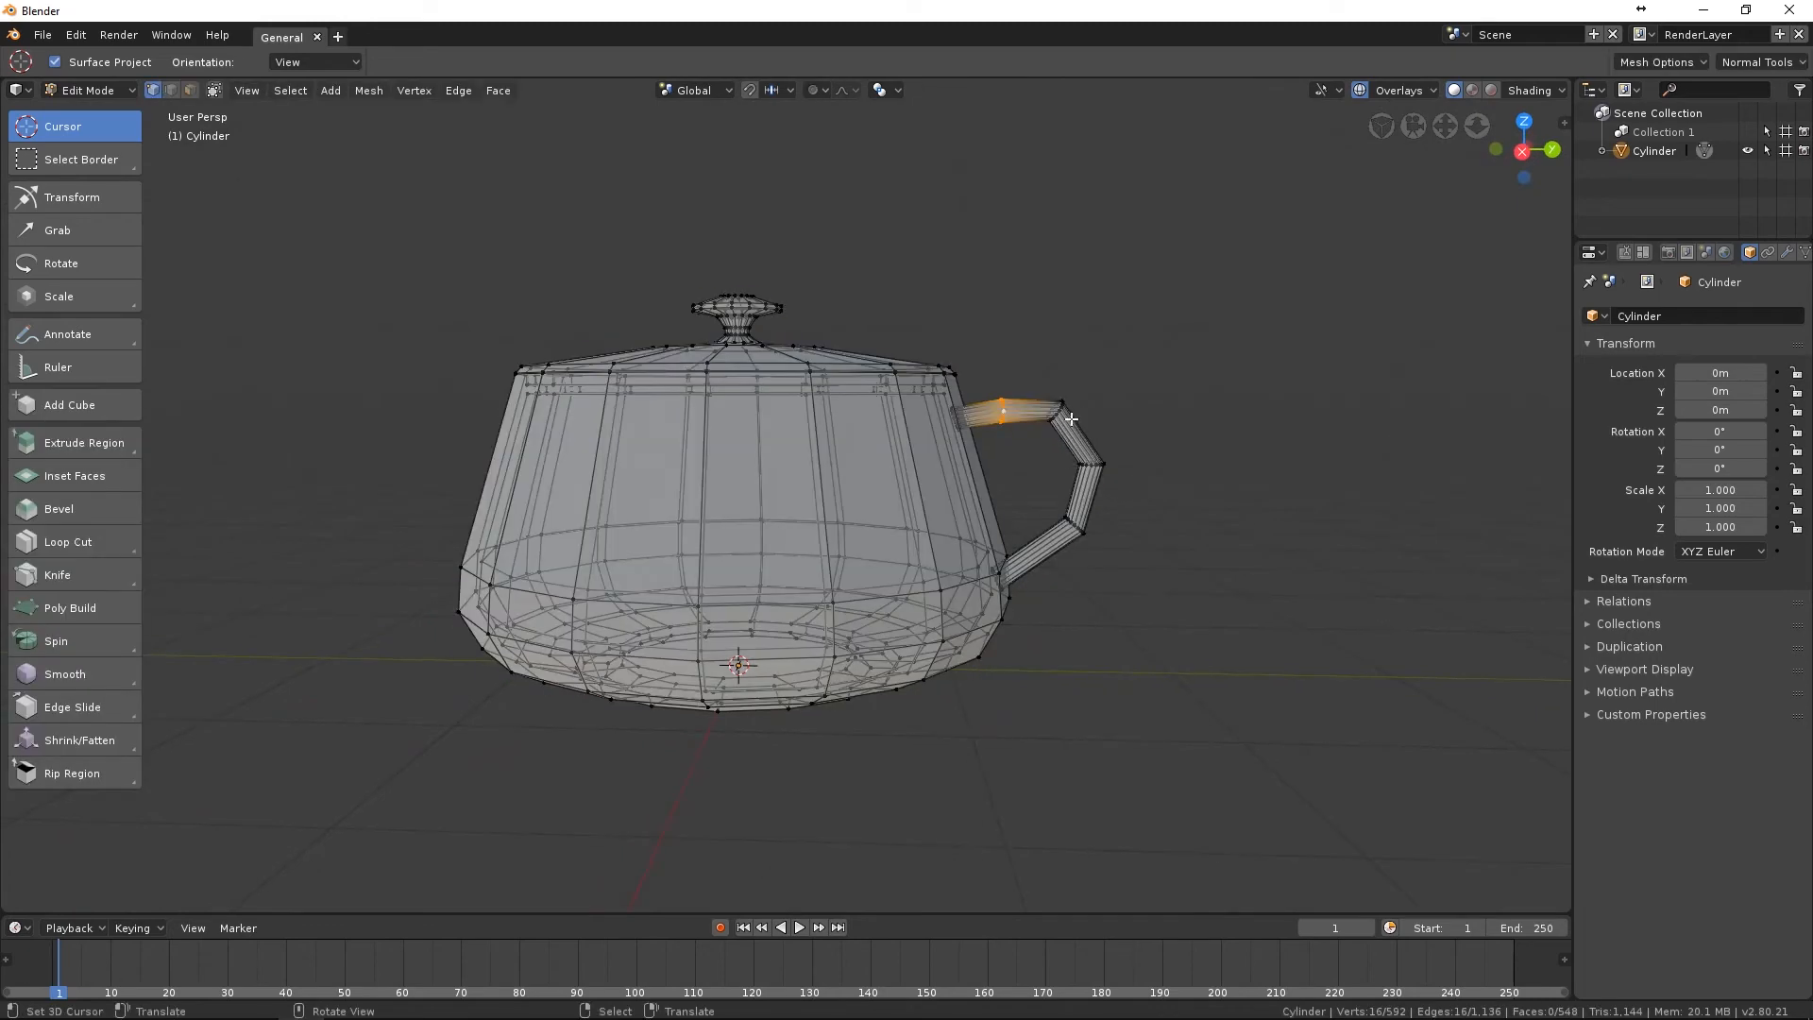
Select the entire handle through its linked geometry, starting from a vertex on its outer bend.
{"action": "middle_click_drag", "start_coordinate": [1071, 415], "coordinate": [1073, 514]}
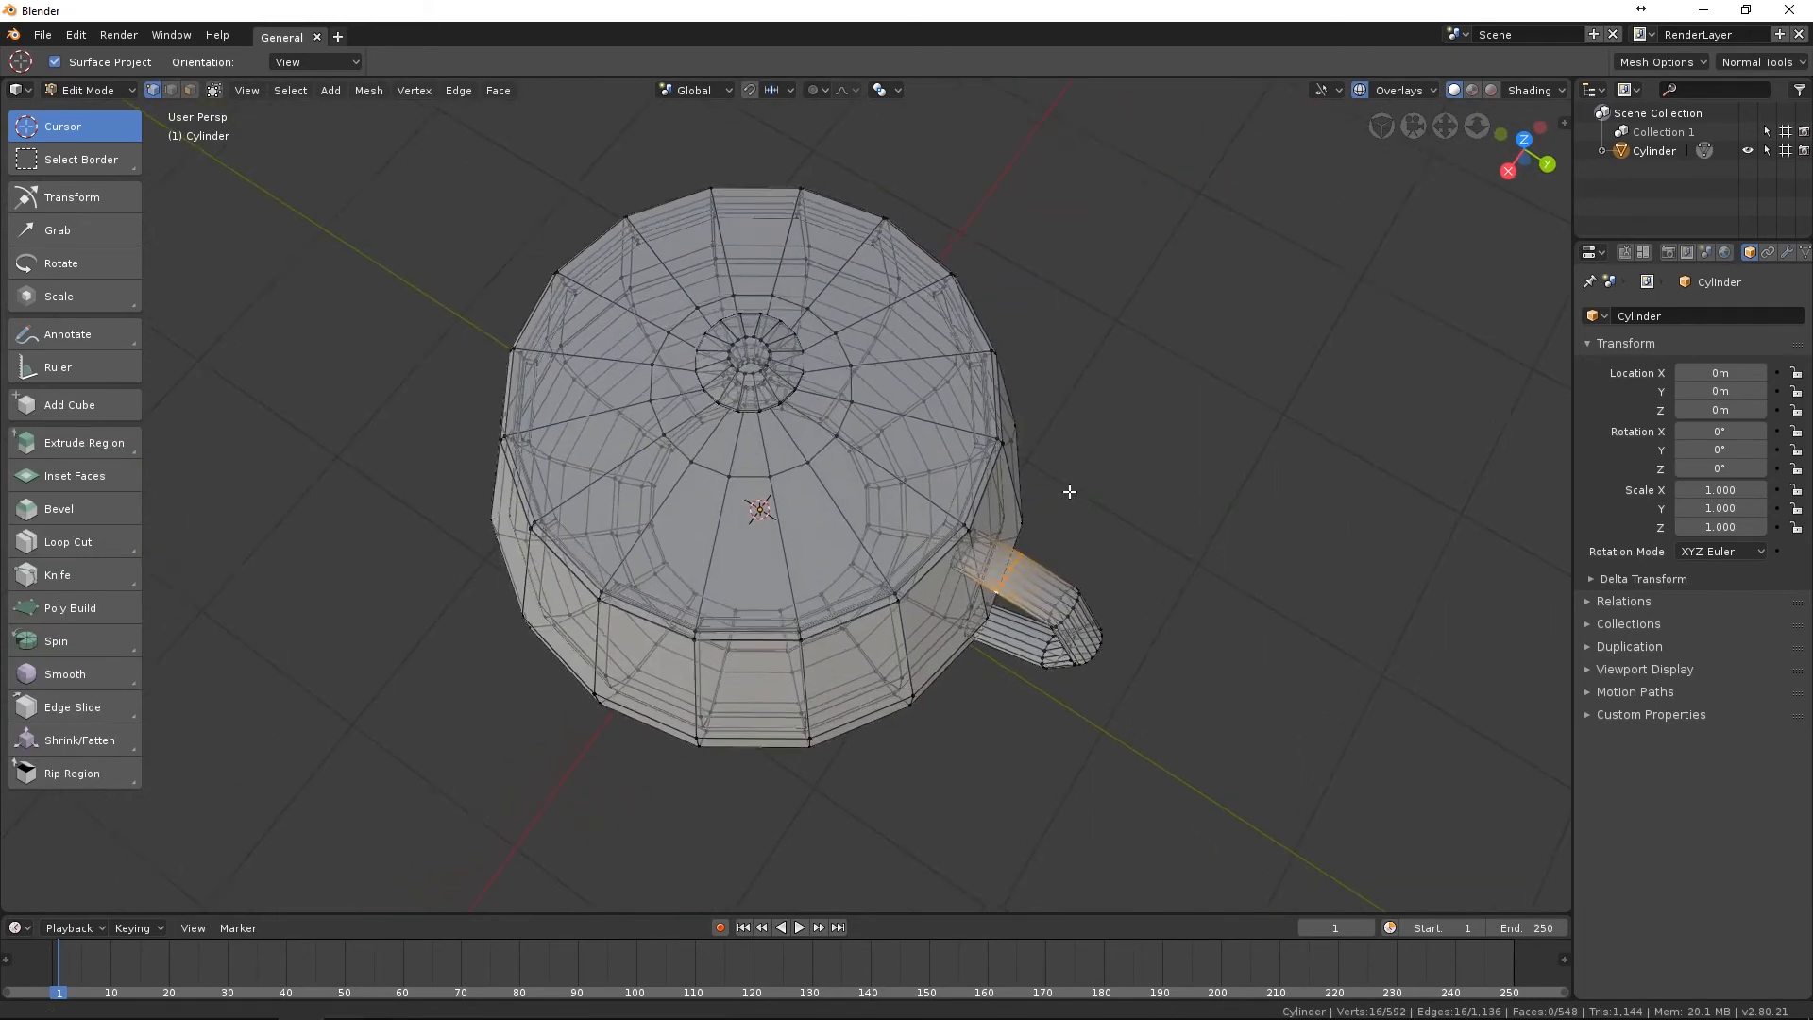
{"action": "scroll", "coordinate": [1115, 492], "scroll_direction": "up", "scroll_amount": 3}
{"action": "middle_click_drag", "start_coordinate": [1162, 469], "coordinate": [1083, 566], "text": "shift"}
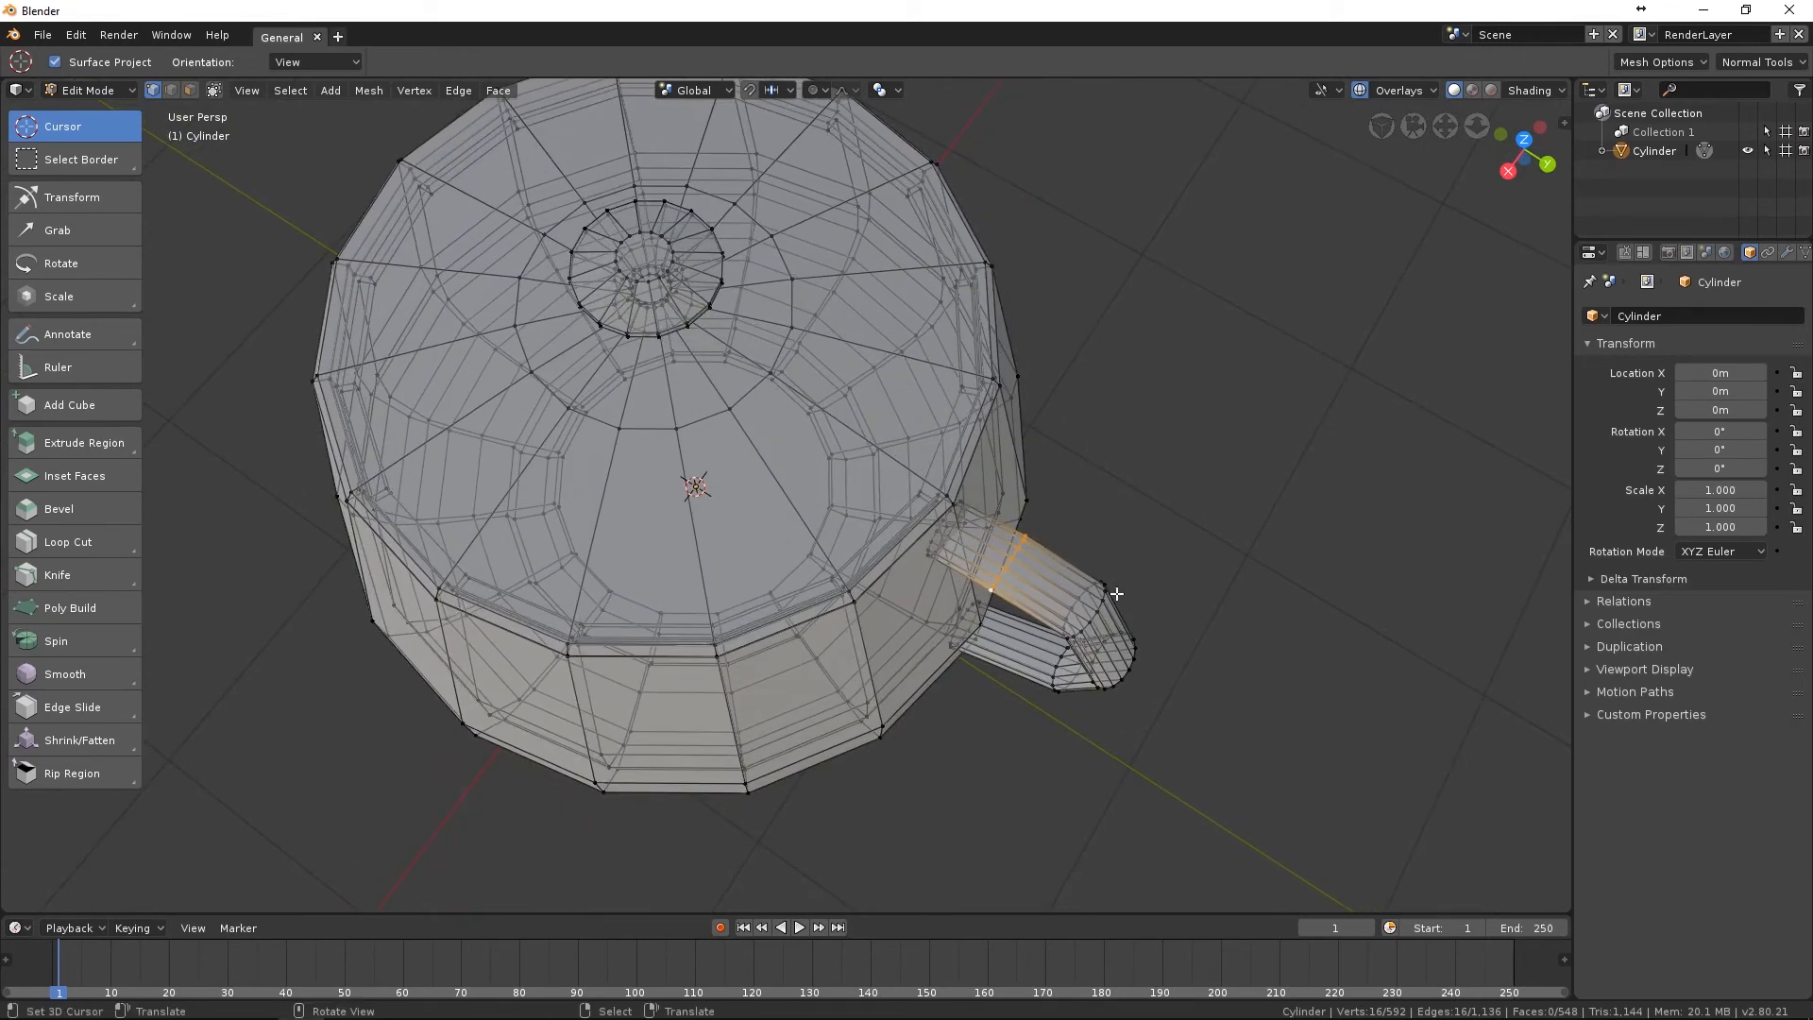
{"action": "right_click", "coordinate": [1103, 591]}
{"action": "middle_click_drag", "start_coordinate": [1102, 591], "coordinate": [1107, 529]}
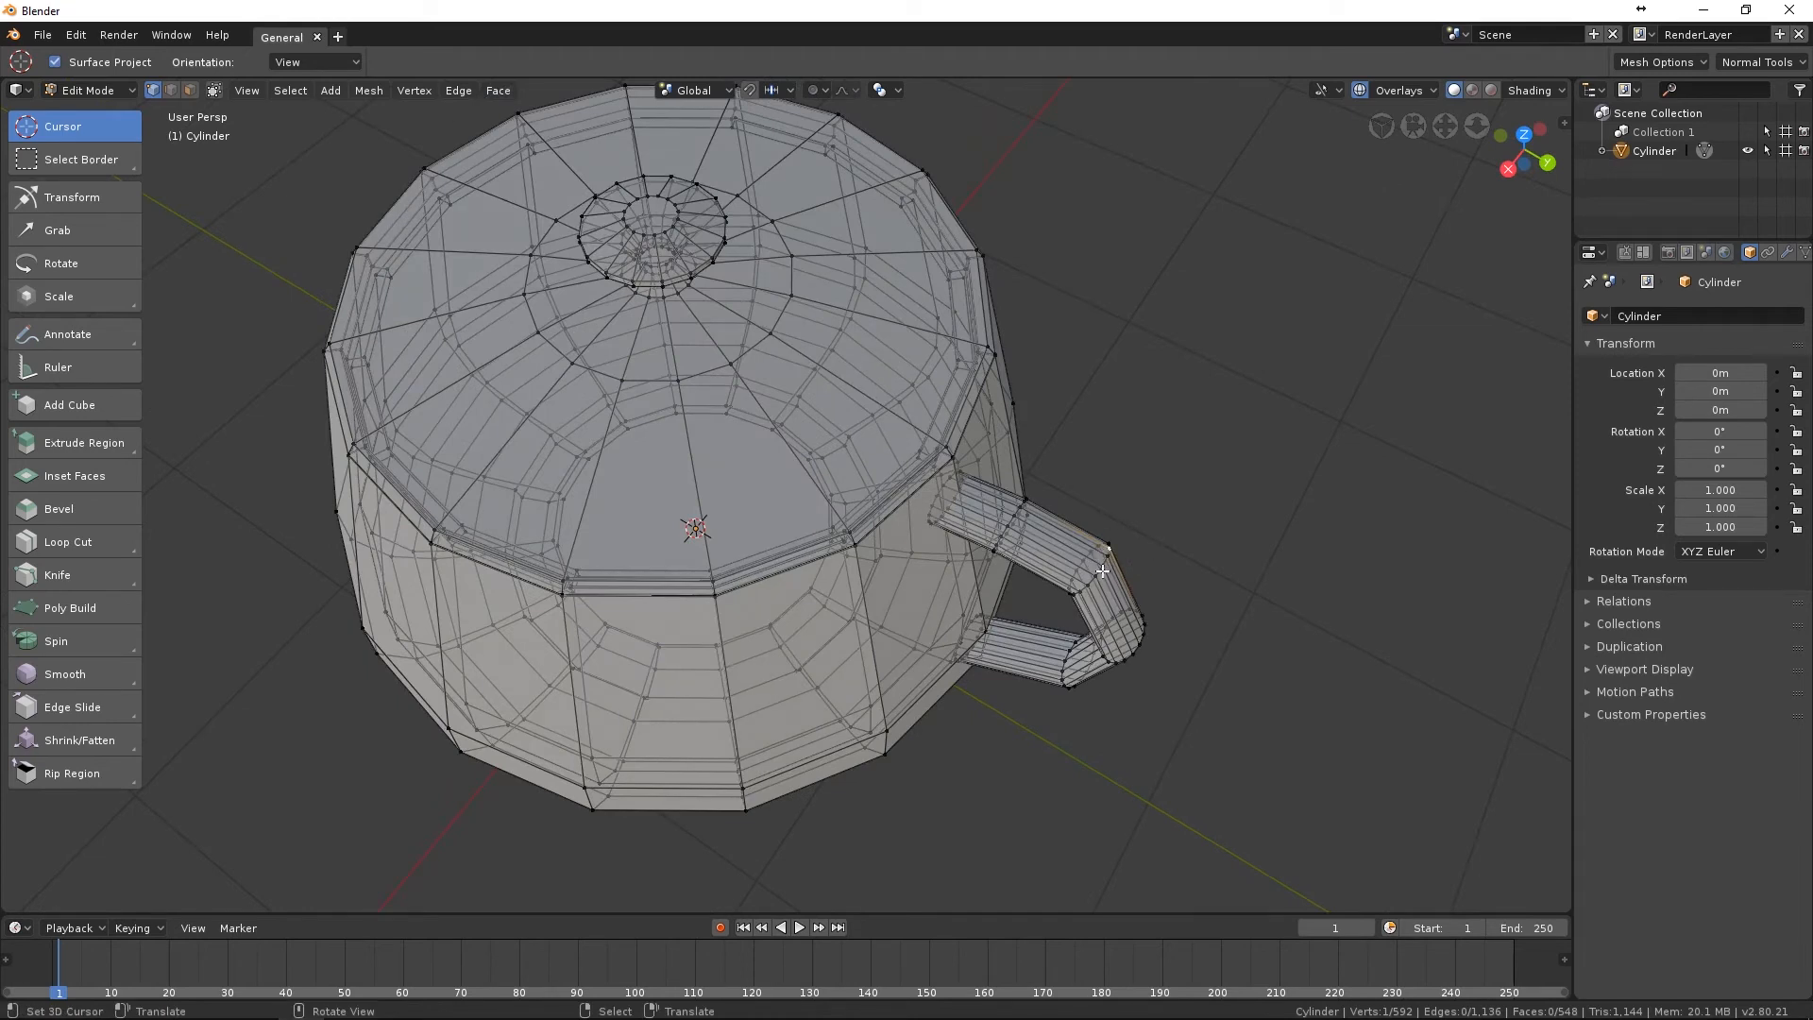
{"action": "key", "text": "ctrl+l"}
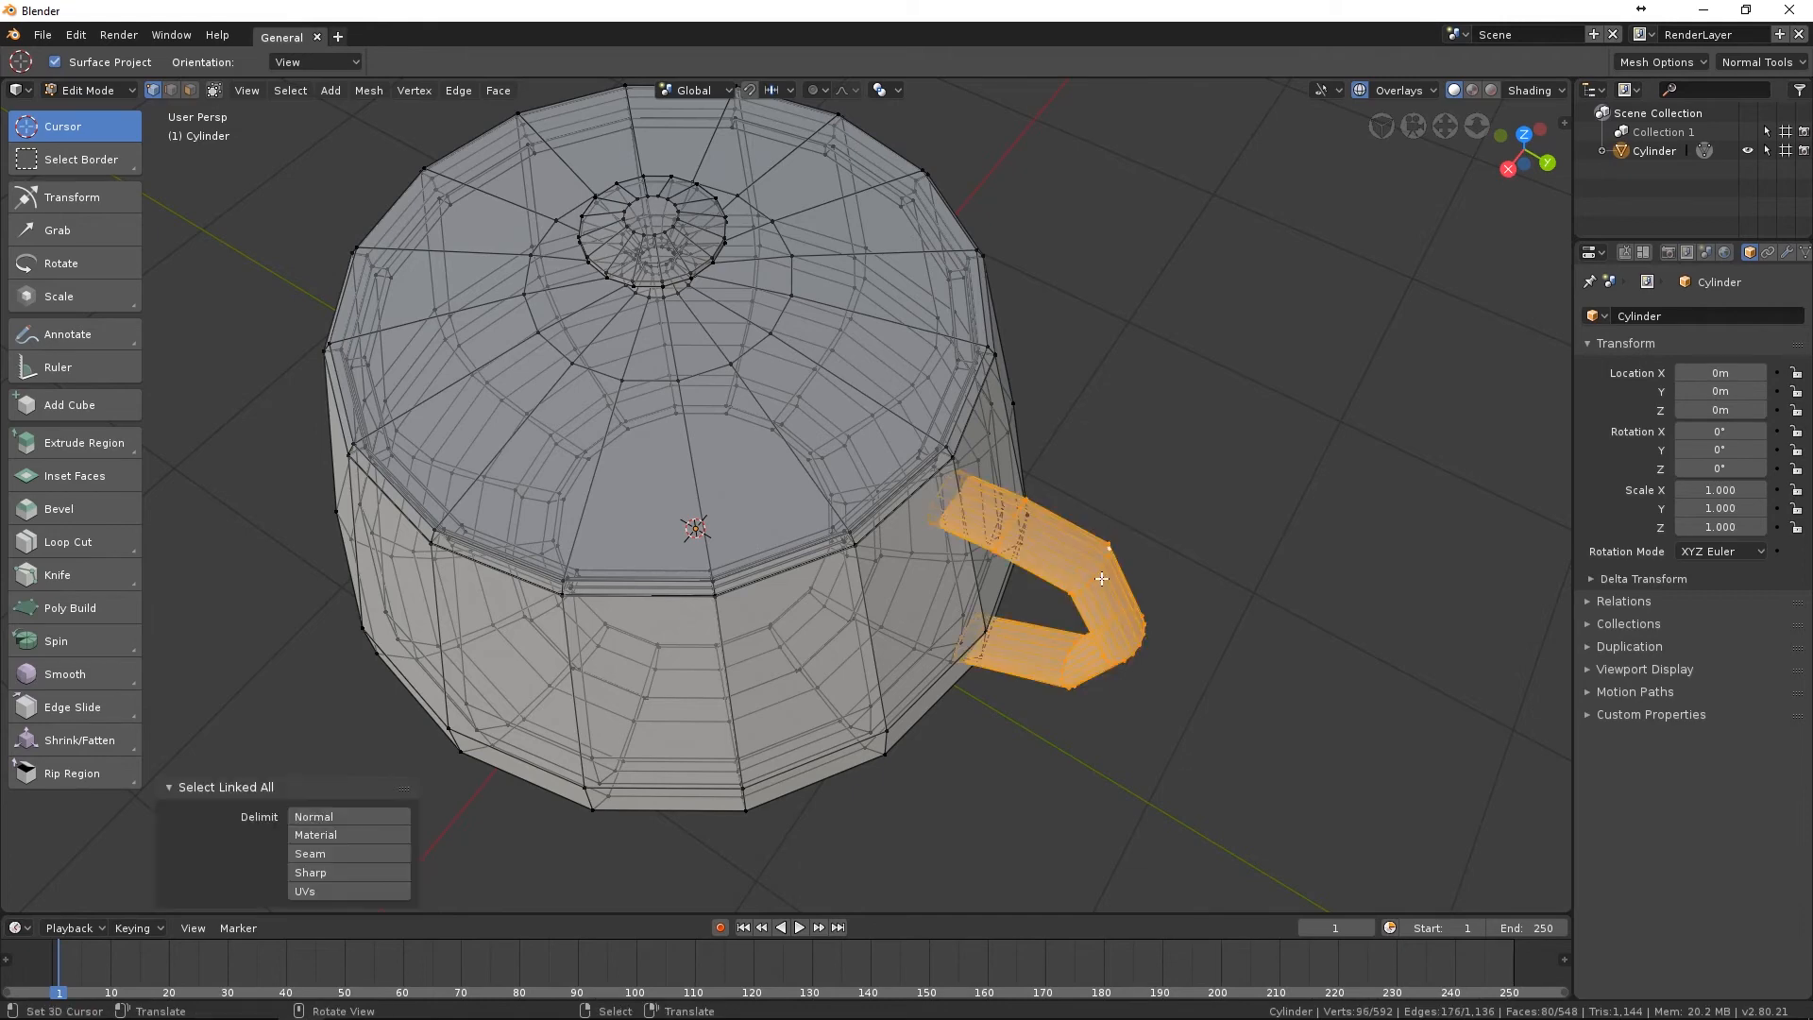
In the right view, scale the handle up by about 1.2 and move it about 4.39 cm along Y and 1.57 cm along Z.
{"action": "middle_click_drag", "start_coordinate": [1104, 571], "coordinate": [1116, 496]}
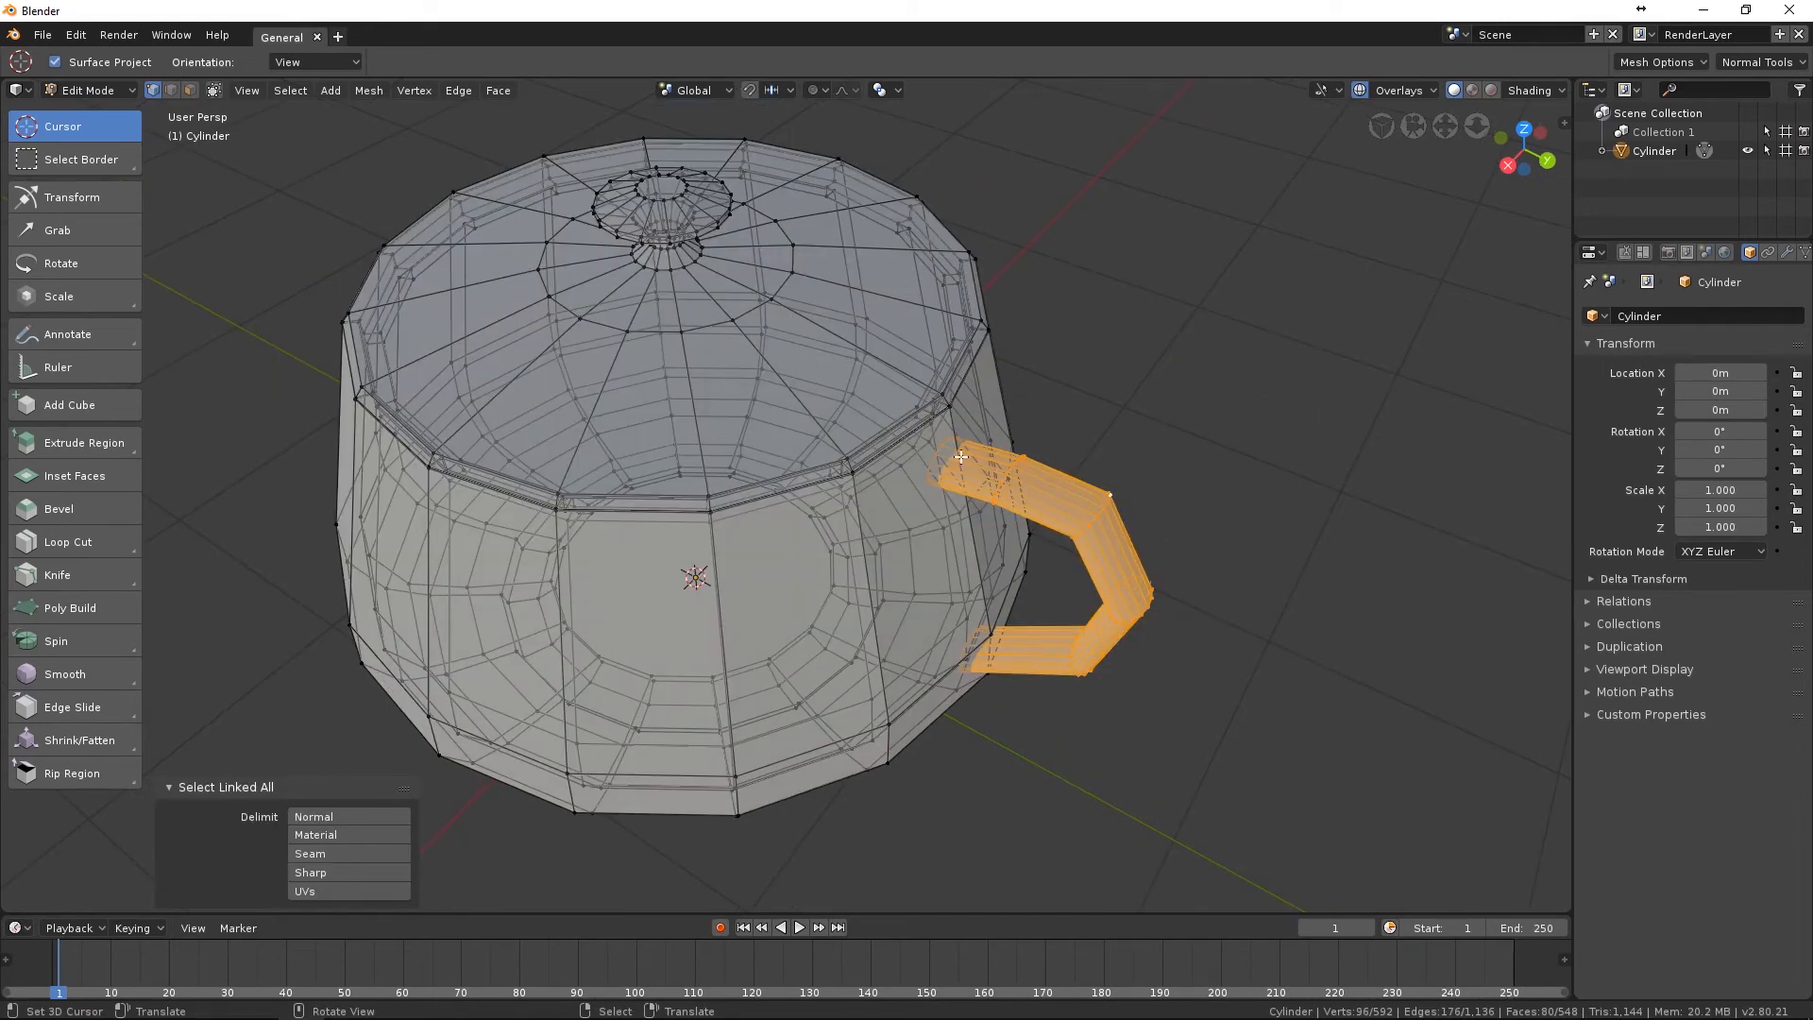
{"action": "middle_click_drag", "start_coordinate": [1021, 597], "coordinate": [1086, 515]}
{"action": "key", "text": "KP_3"}
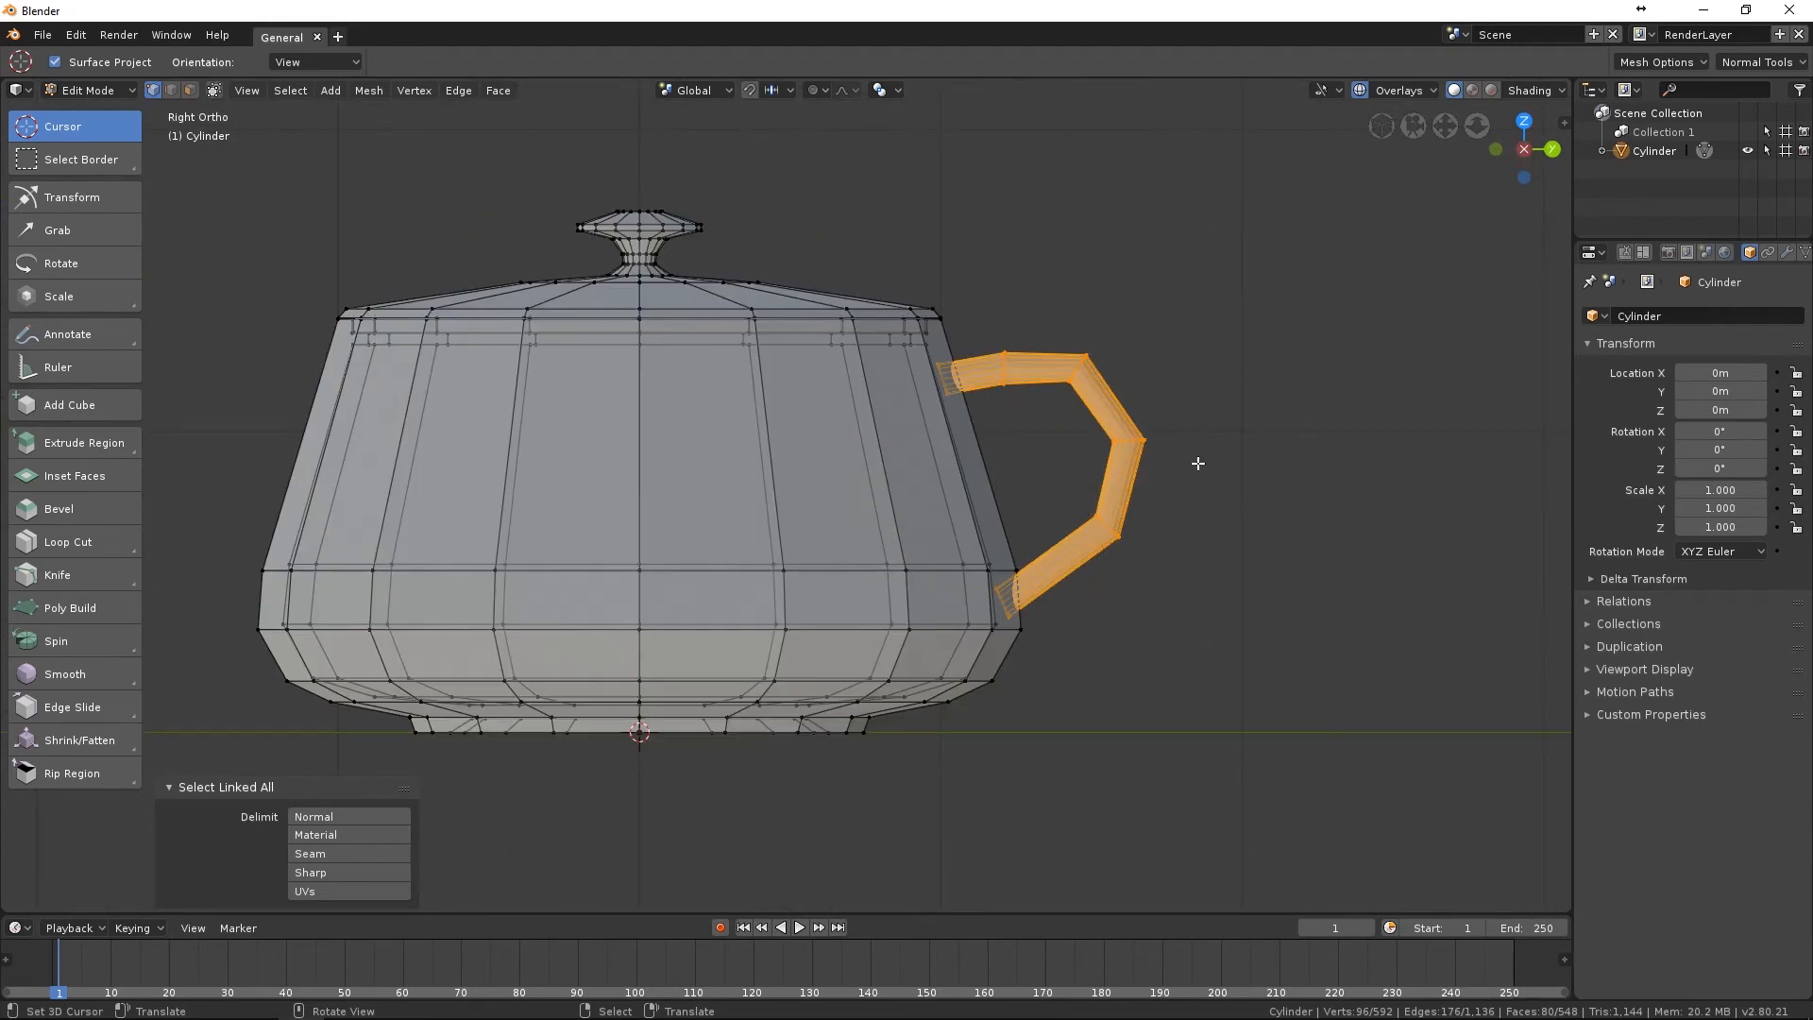
{"action": "key", "text": "s"}
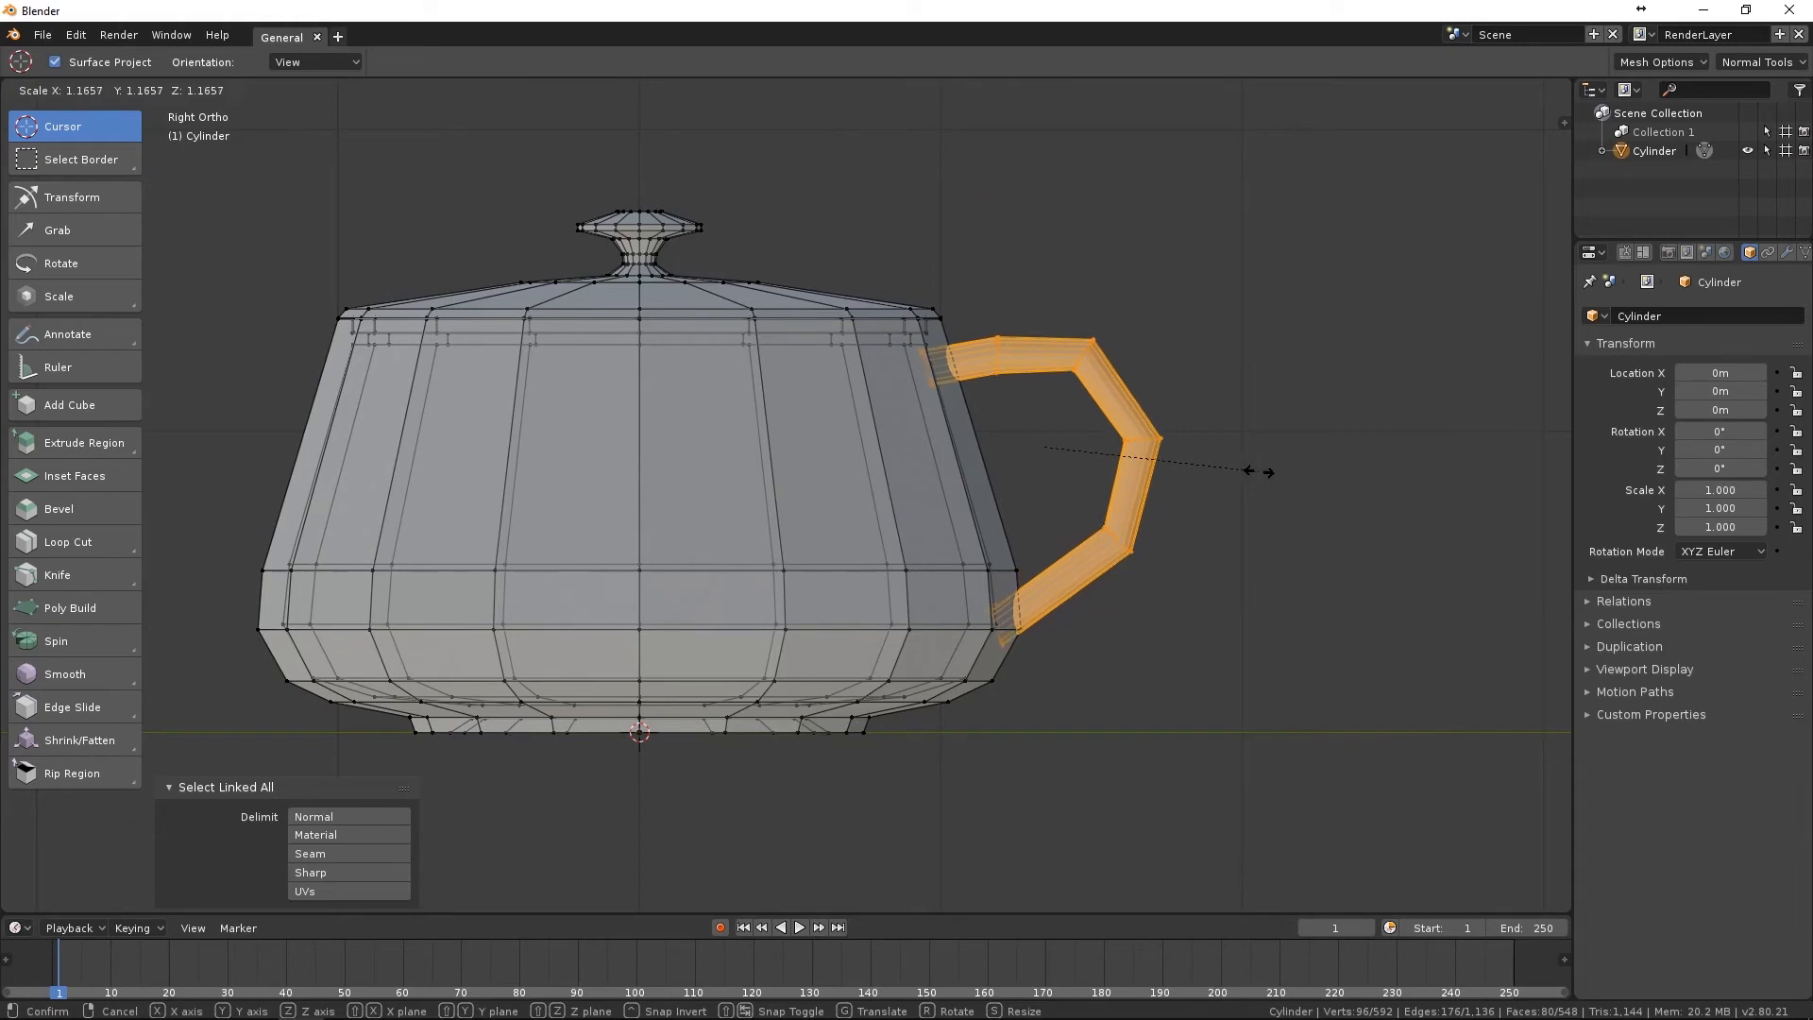
{"action": "left_click", "coordinate": [1266, 469]}
{"action": "key", "text": "g"}
{"action": "left_click", "coordinate": [1272, 468]}
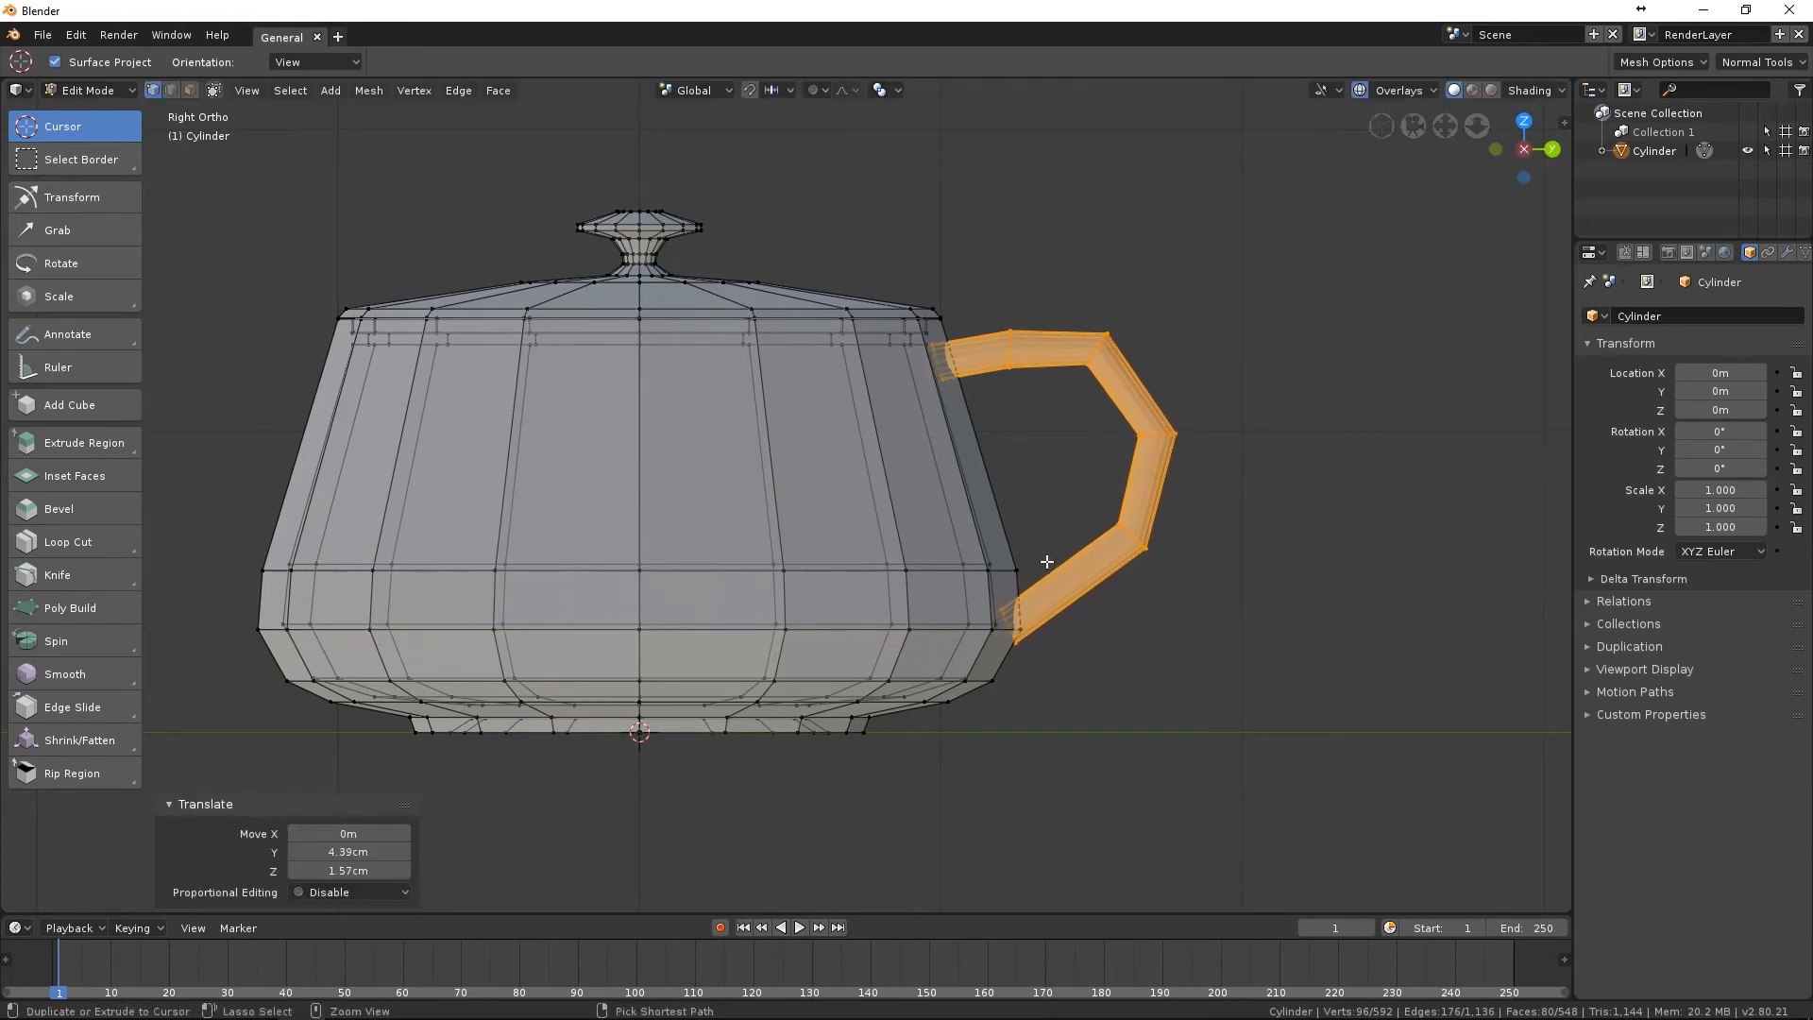
Select the handle's lower end loop, rotate it about 29.2° and move it about -2.18 cm along Y into the pot's wall.
{"action": "scroll", "coordinate": [1052, 558], "scroll_direction": "up", "scroll_amount": 1}
{"action": "left_click", "coordinate": [1040, 650], "text": "alt"}
{"action": "left_click", "coordinate": [1042, 646], "text": "alt"}
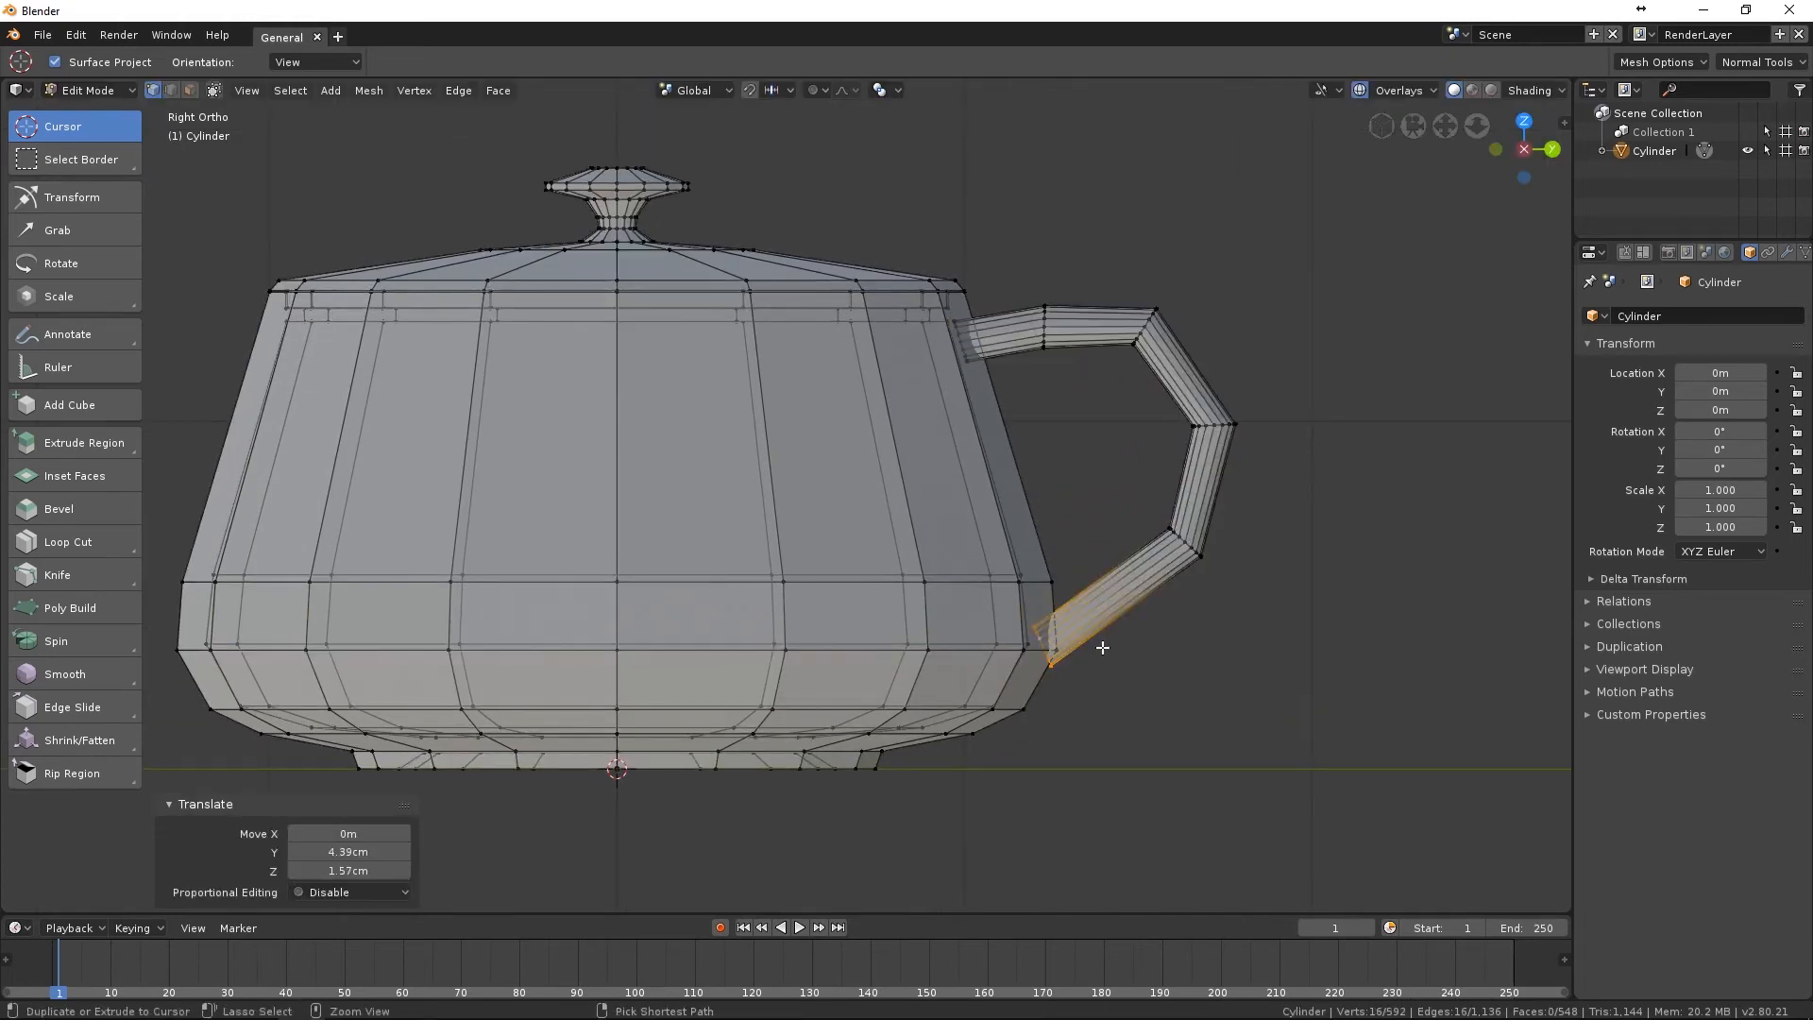
{"action": "scroll", "coordinate": [1228, 671], "scroll_direction": "up", "scroll_amount": 1}
{"action": "key", "text": "r"}
{"action": "left_click", "coordinate": [1427, 776]}
{"action": "key", "text": "g"}
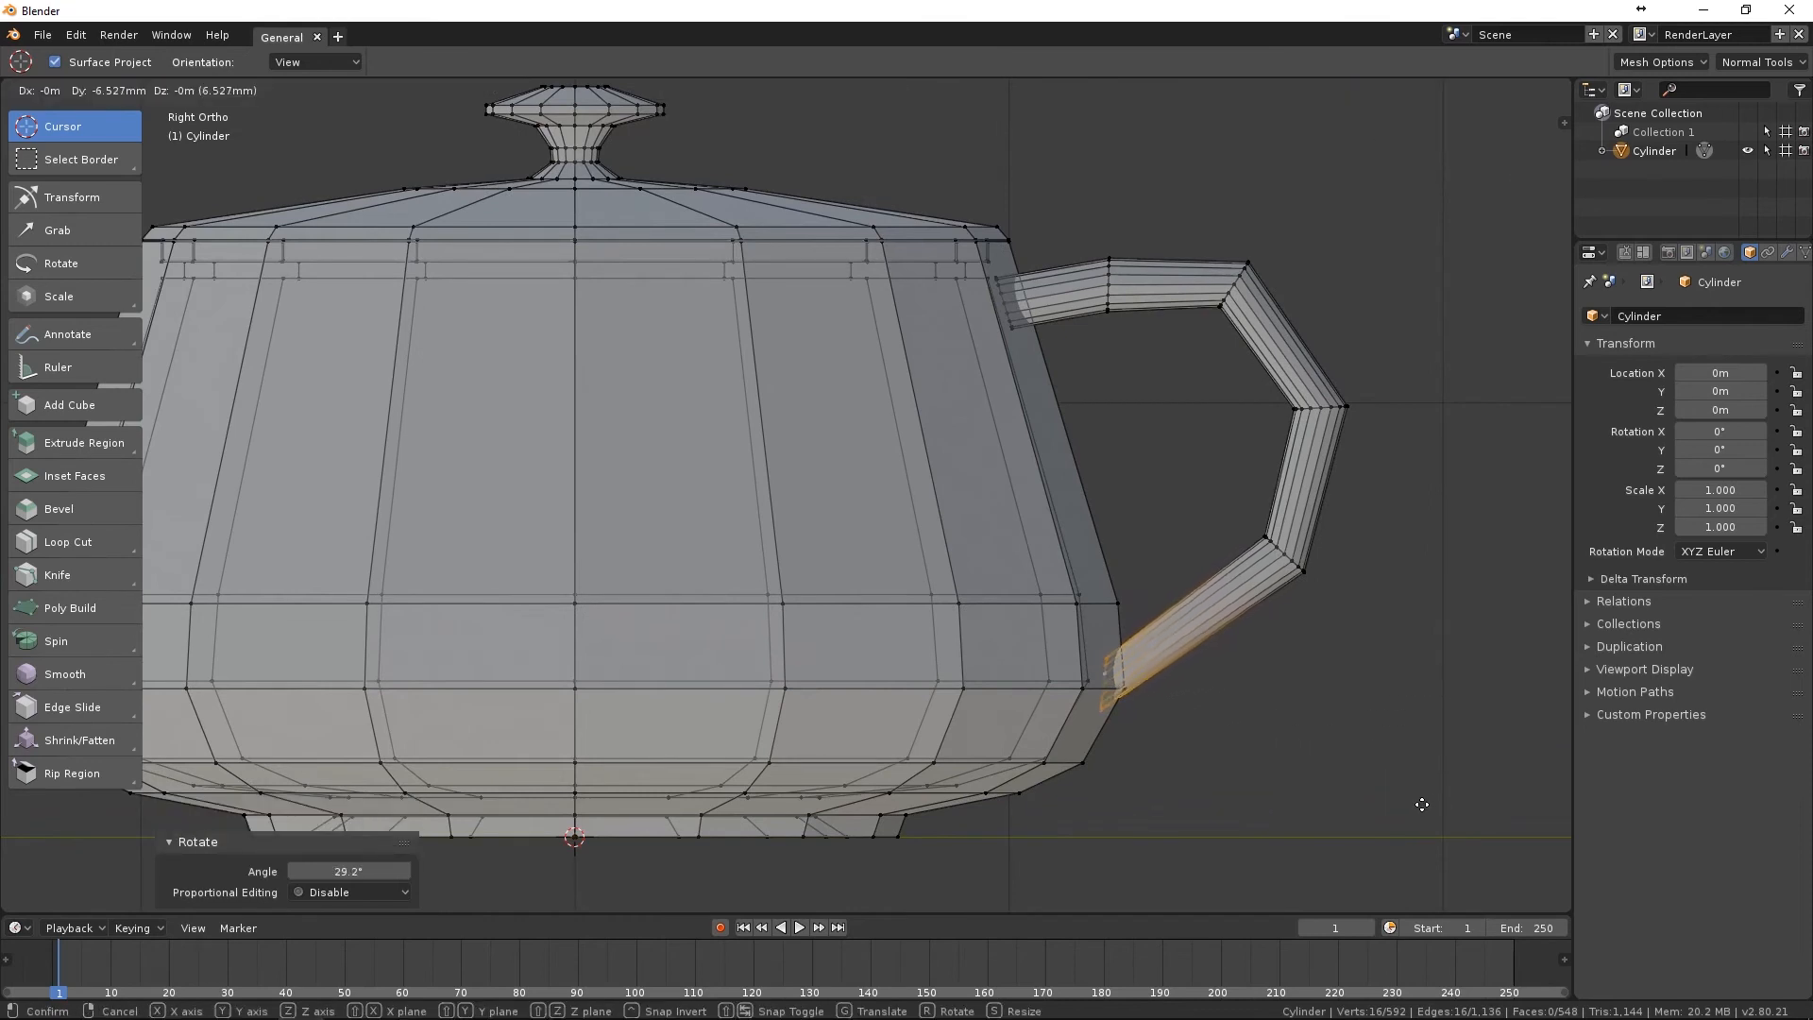
{"action": "key", "text": "y"}
{"action": "left_click", "coordinate": [1411, 793]}
Move the handle's upper end loop about 4.13 cm along Y and -9.36 cm along Z, and adjust the neighbouring loop to follow.
{"action": "right_click", "coordinate": [1007, 310], "text": "alt"}
{"action": "key", "text": "g"}
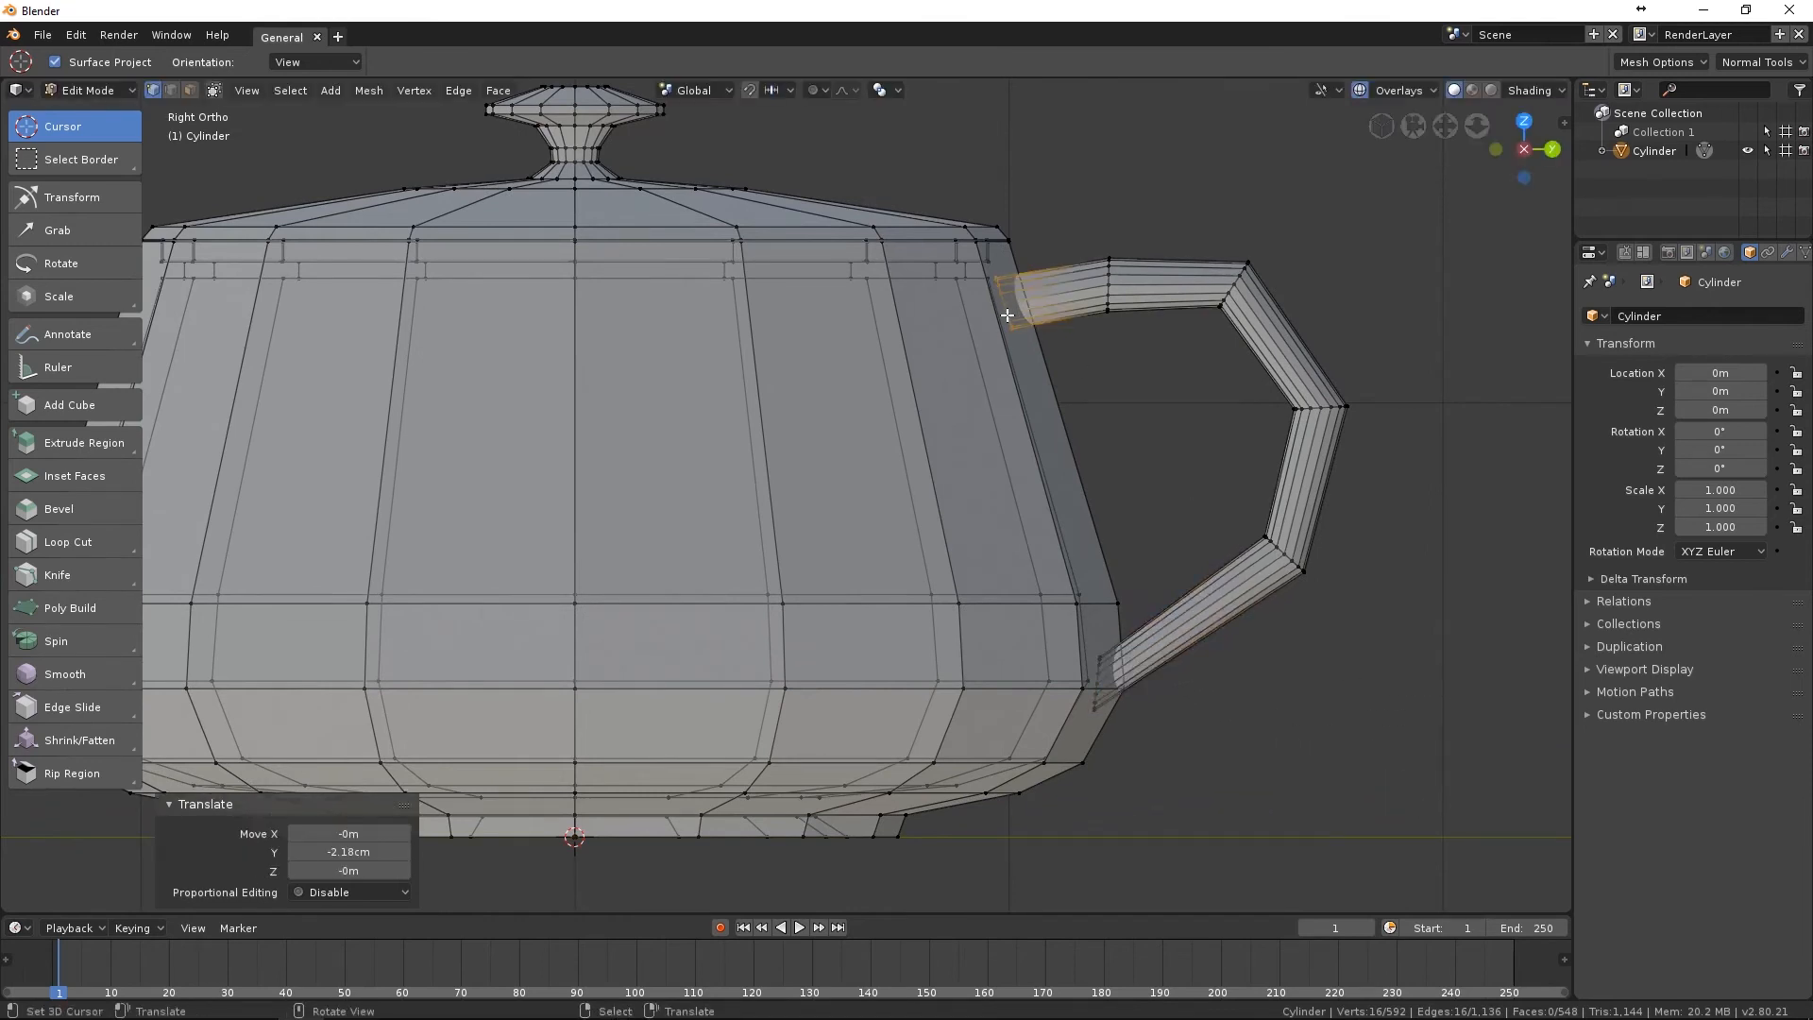
{"action": "left_click", "coordinate": [1089, 292]}
{"action": "key", "text": "r"}
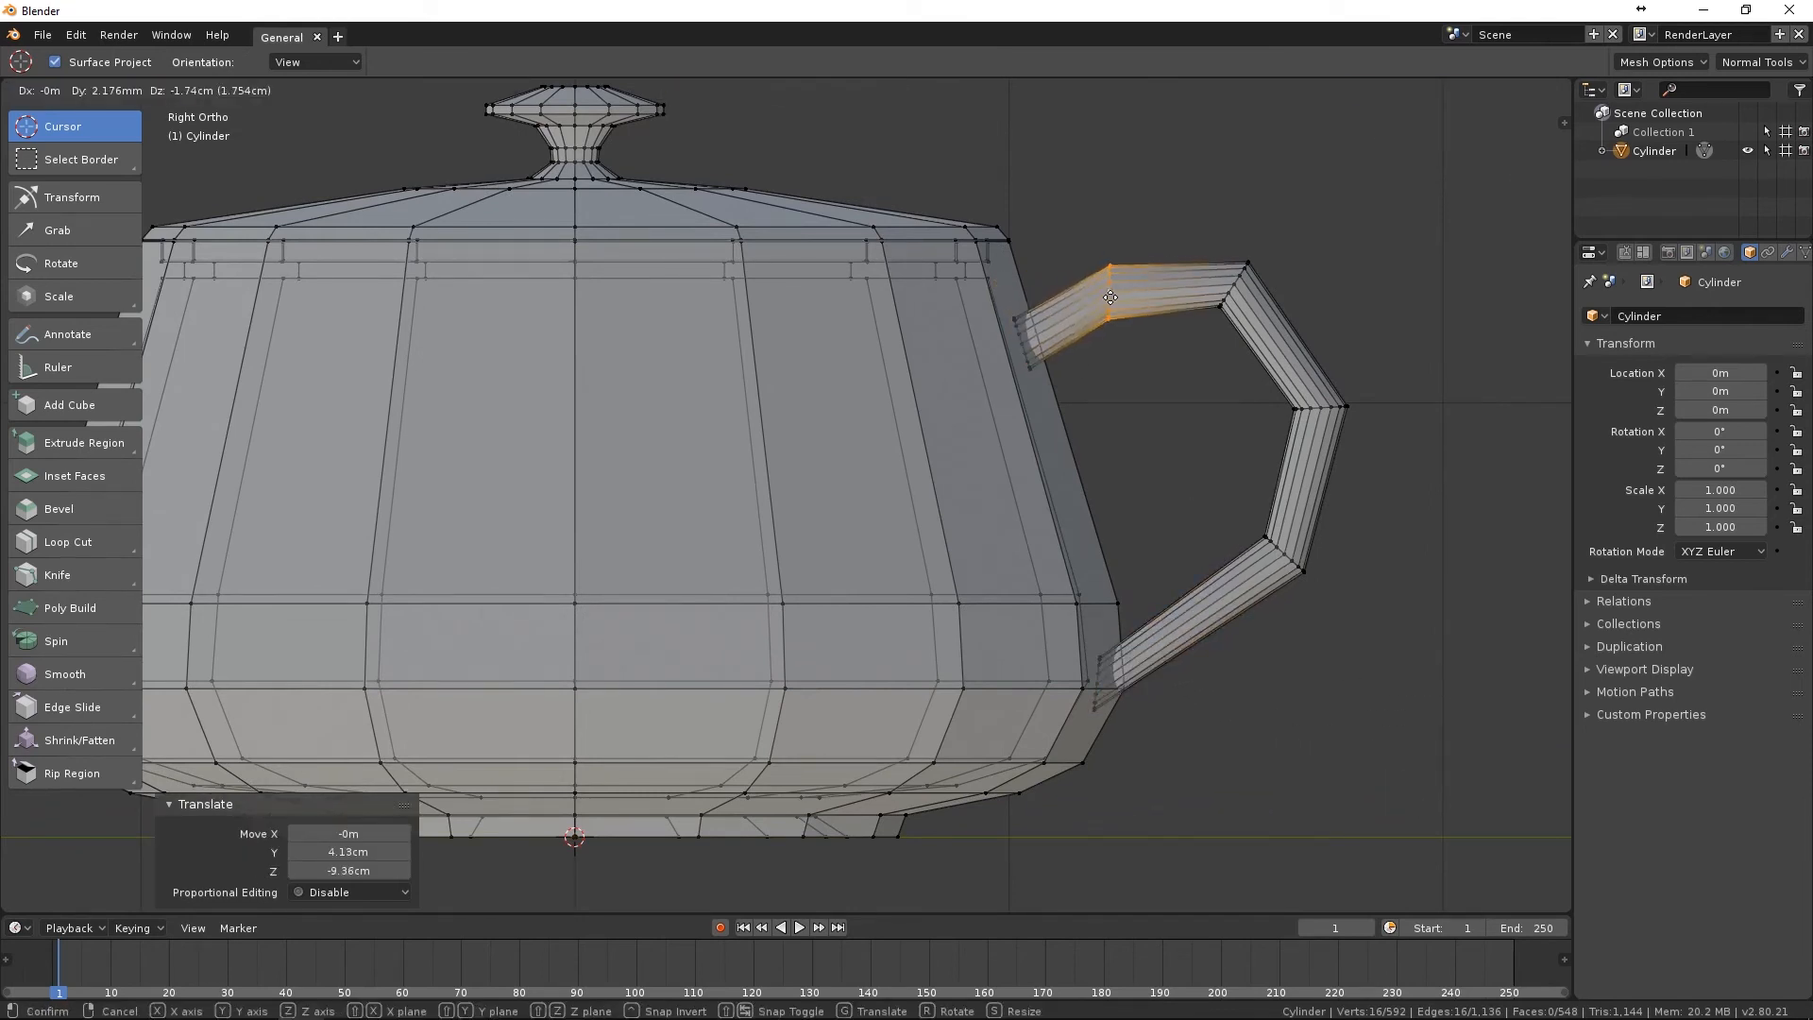
{"action": "left_click", "coordinate": [1284, 370]}
Switch to Object Mode and inspect the pot with the reshaped handle.
{"action": "middle_click_drag", "start_coordinate": [1284, 370], "coordinate": [977, 474]}
{"action": "key", "text": "Tab"}
{"action": "scroll", "coordinate": [978, 474], "scroll_direction": "down", "scroll_amount": 2}
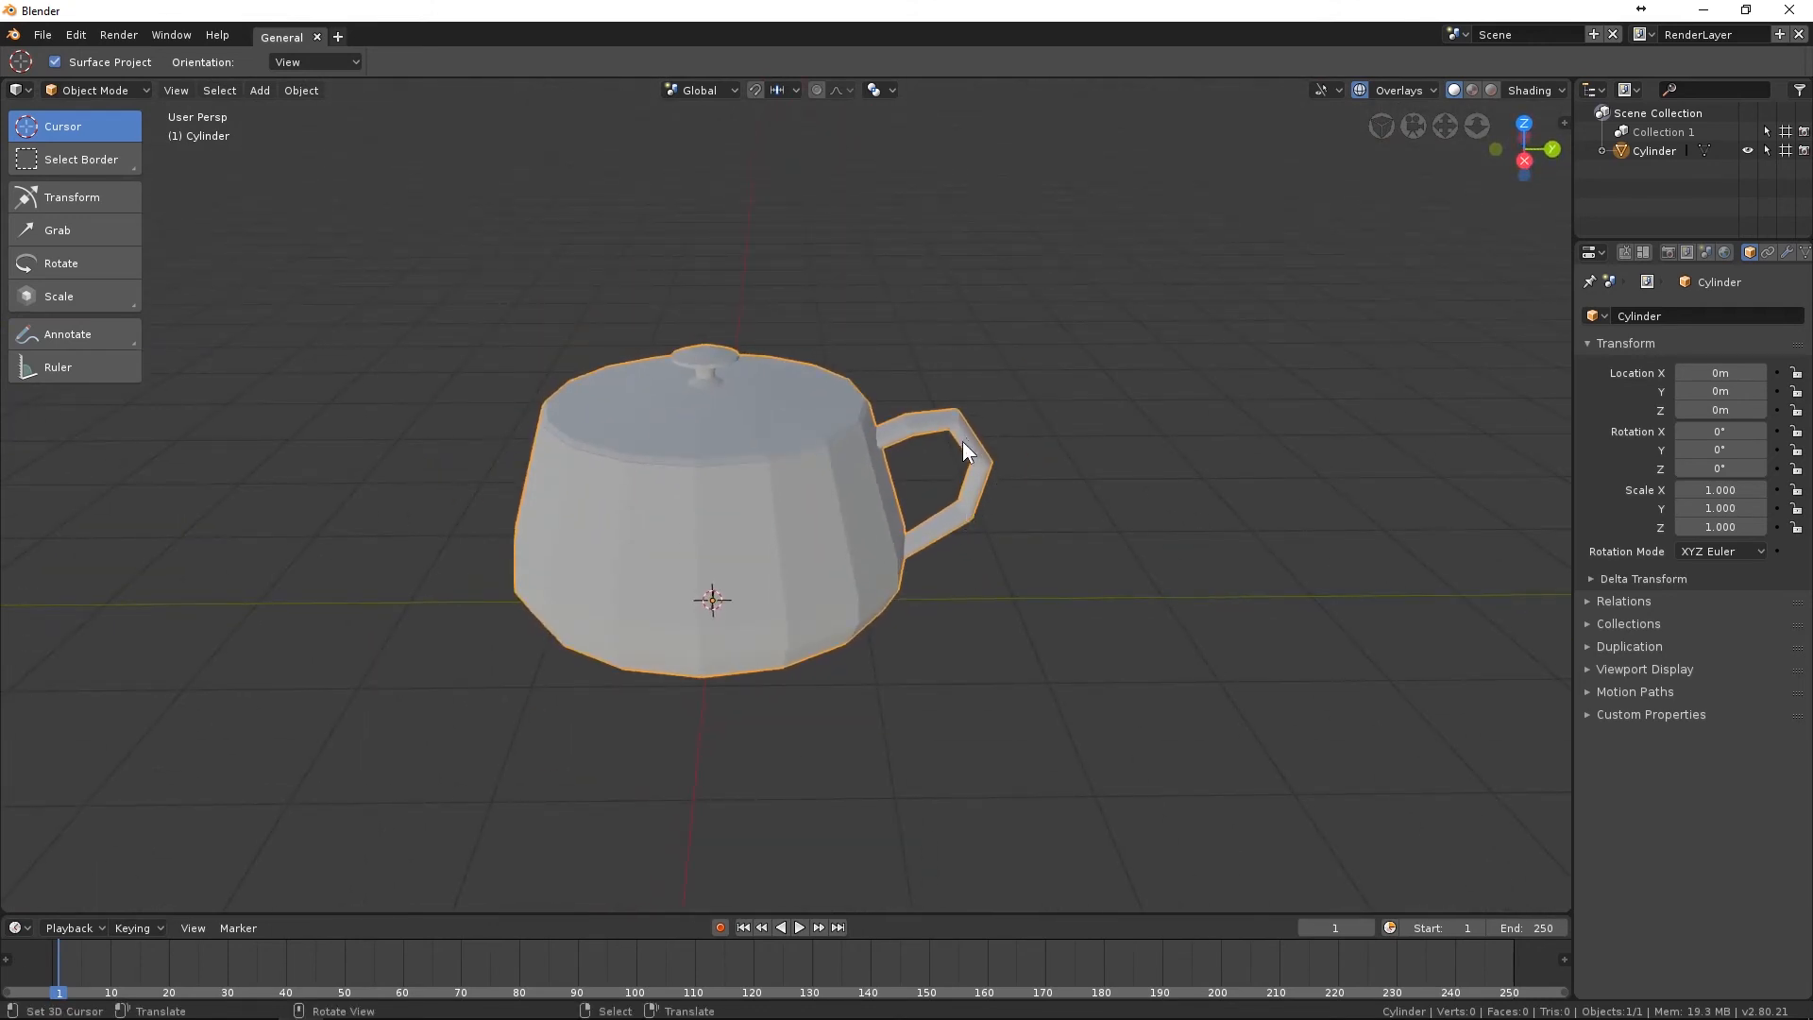
In the right view, enter Edit Mode and duplicate the lid knob's widest edge loop about -1.55 m along Y and -1.4 cm along Z.
{"action": "key", "text": "KP_3"}
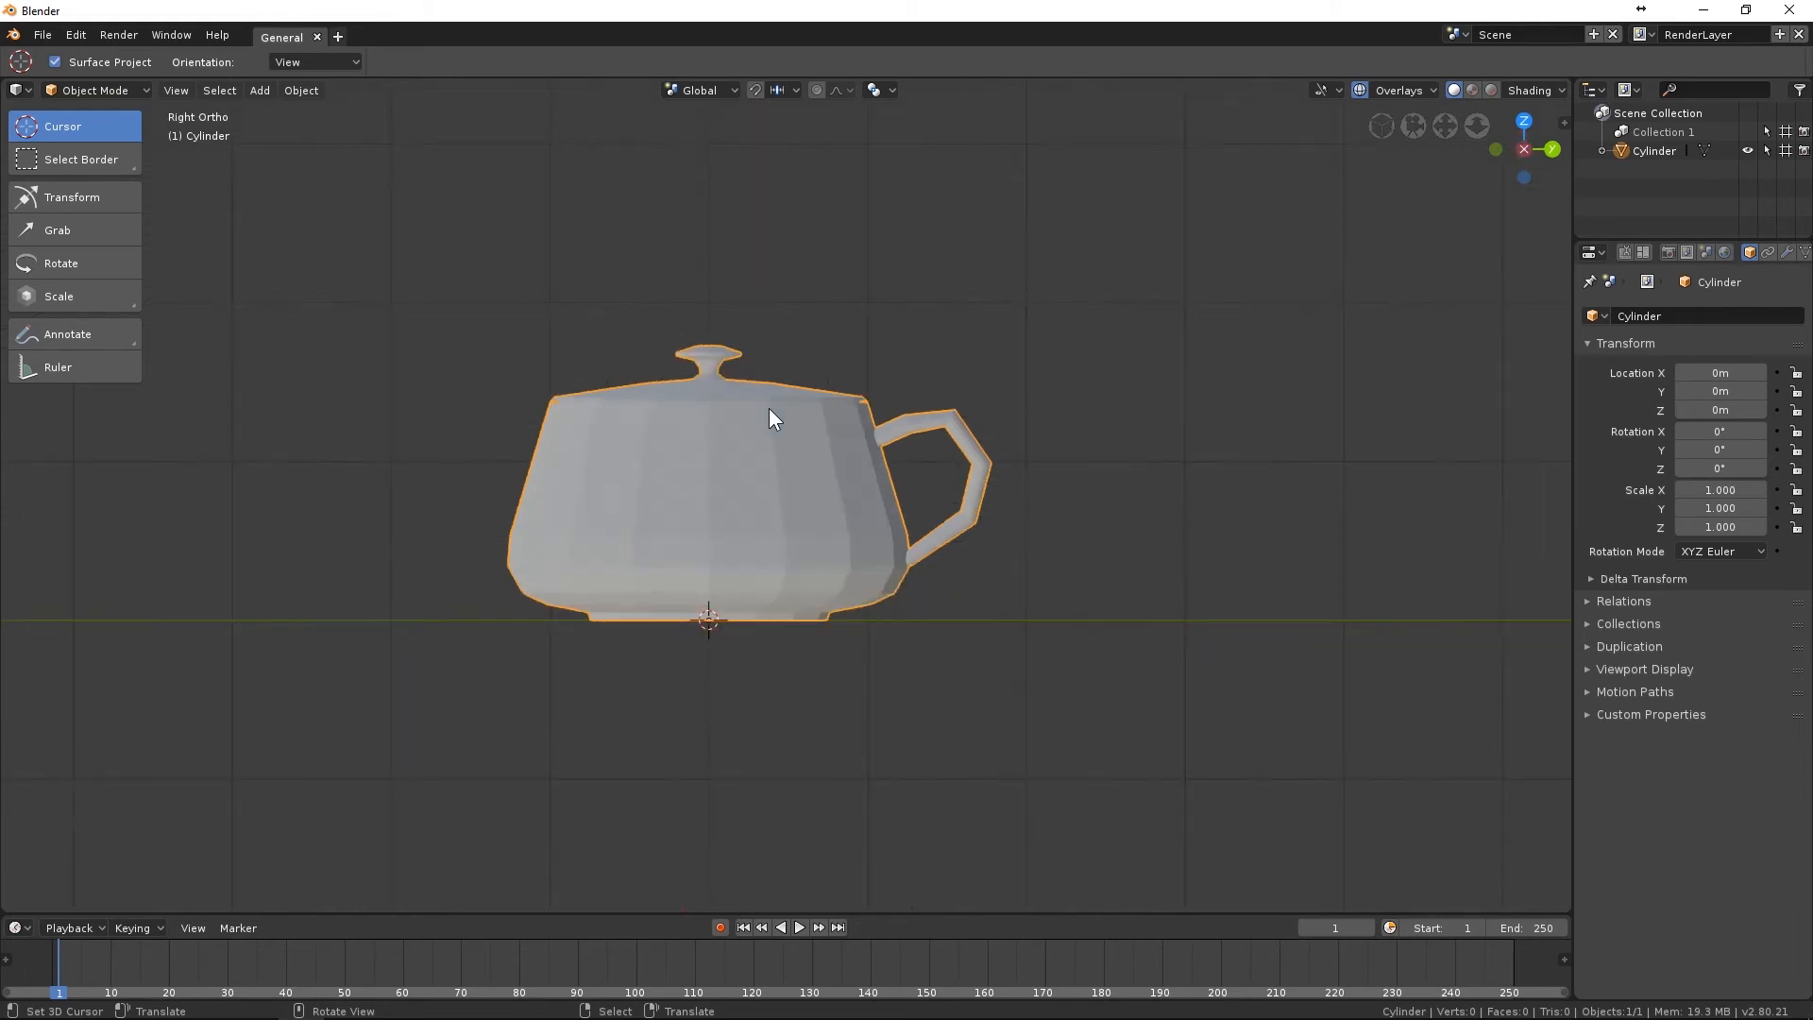
{"action": "scroll", "coordinate": [695, 364], "scroll_direction": "up", "scroll_amount": 3}
{"action": "middle_click_drag", "start_coordinate": [660, 405], "coordinate": [844, 520], "text": "shift"}
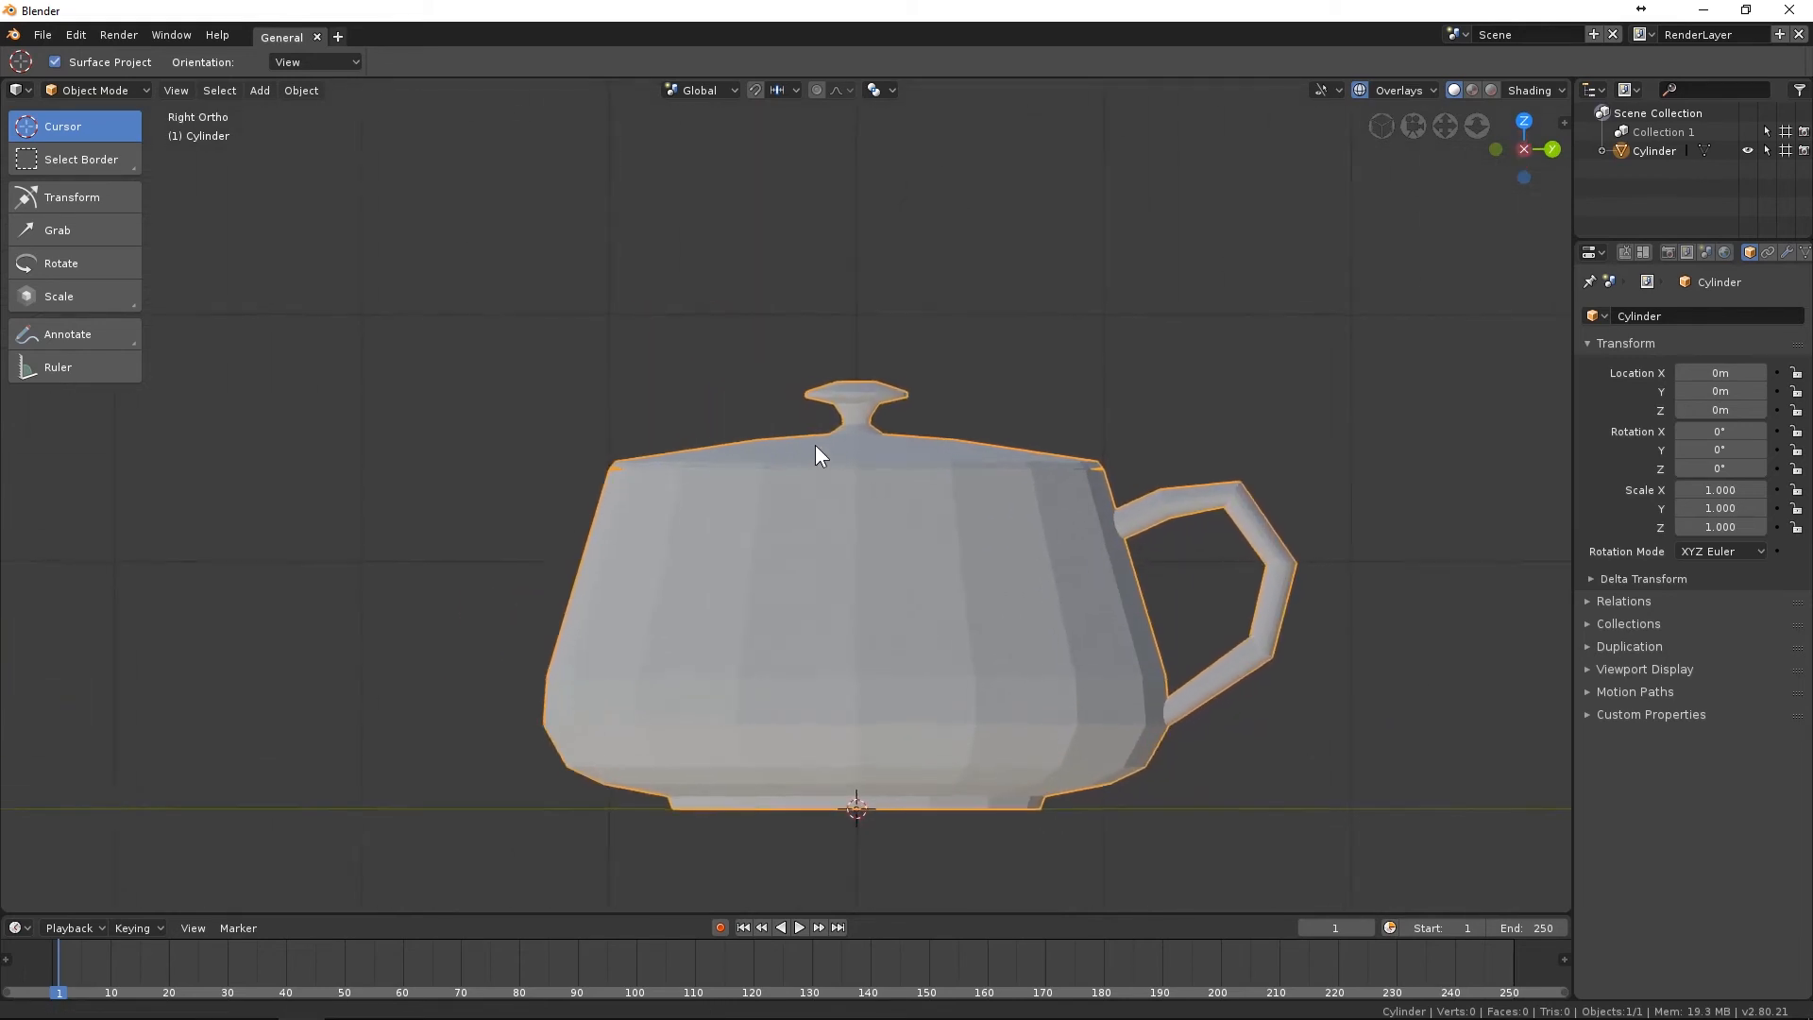
{"action": "key", "text": "Tab"}
{"action": "left_click", "coordinate": [869, 390], "text": "alt"}
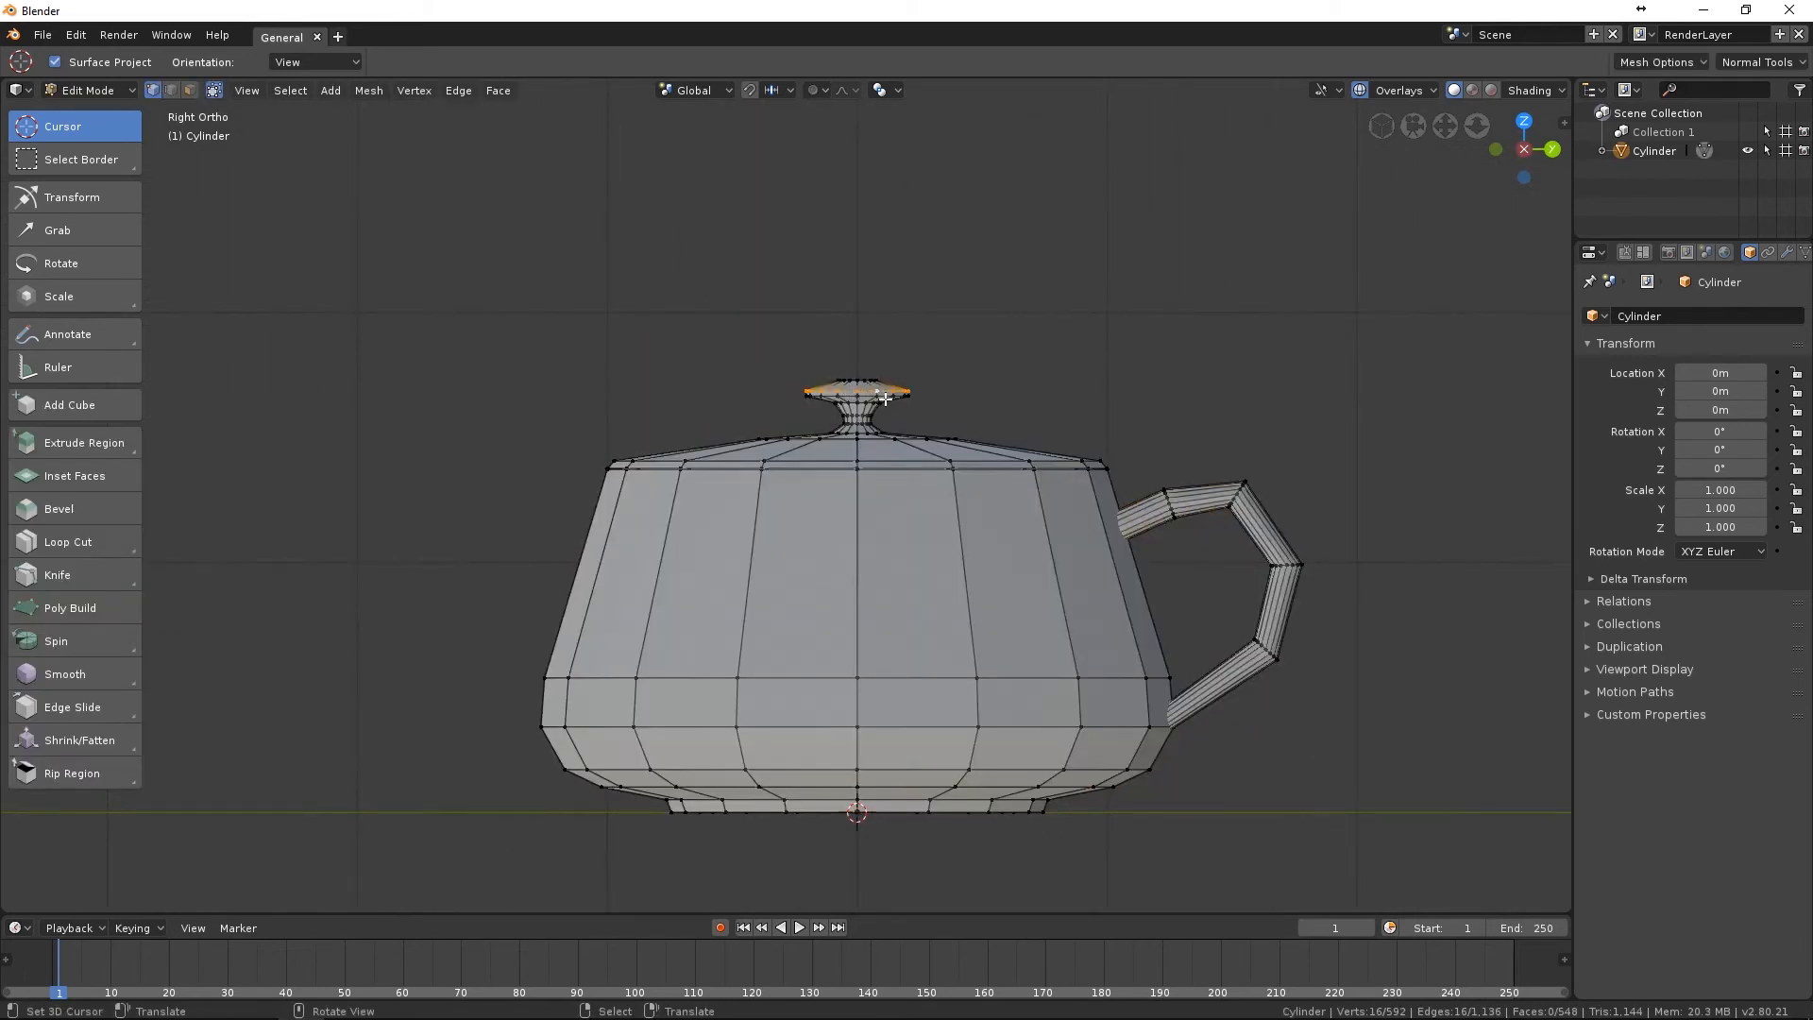
{"action": "scroll", "coordinate": [995, 363], "scroll_direction": "up", "scroll_amount": 2}
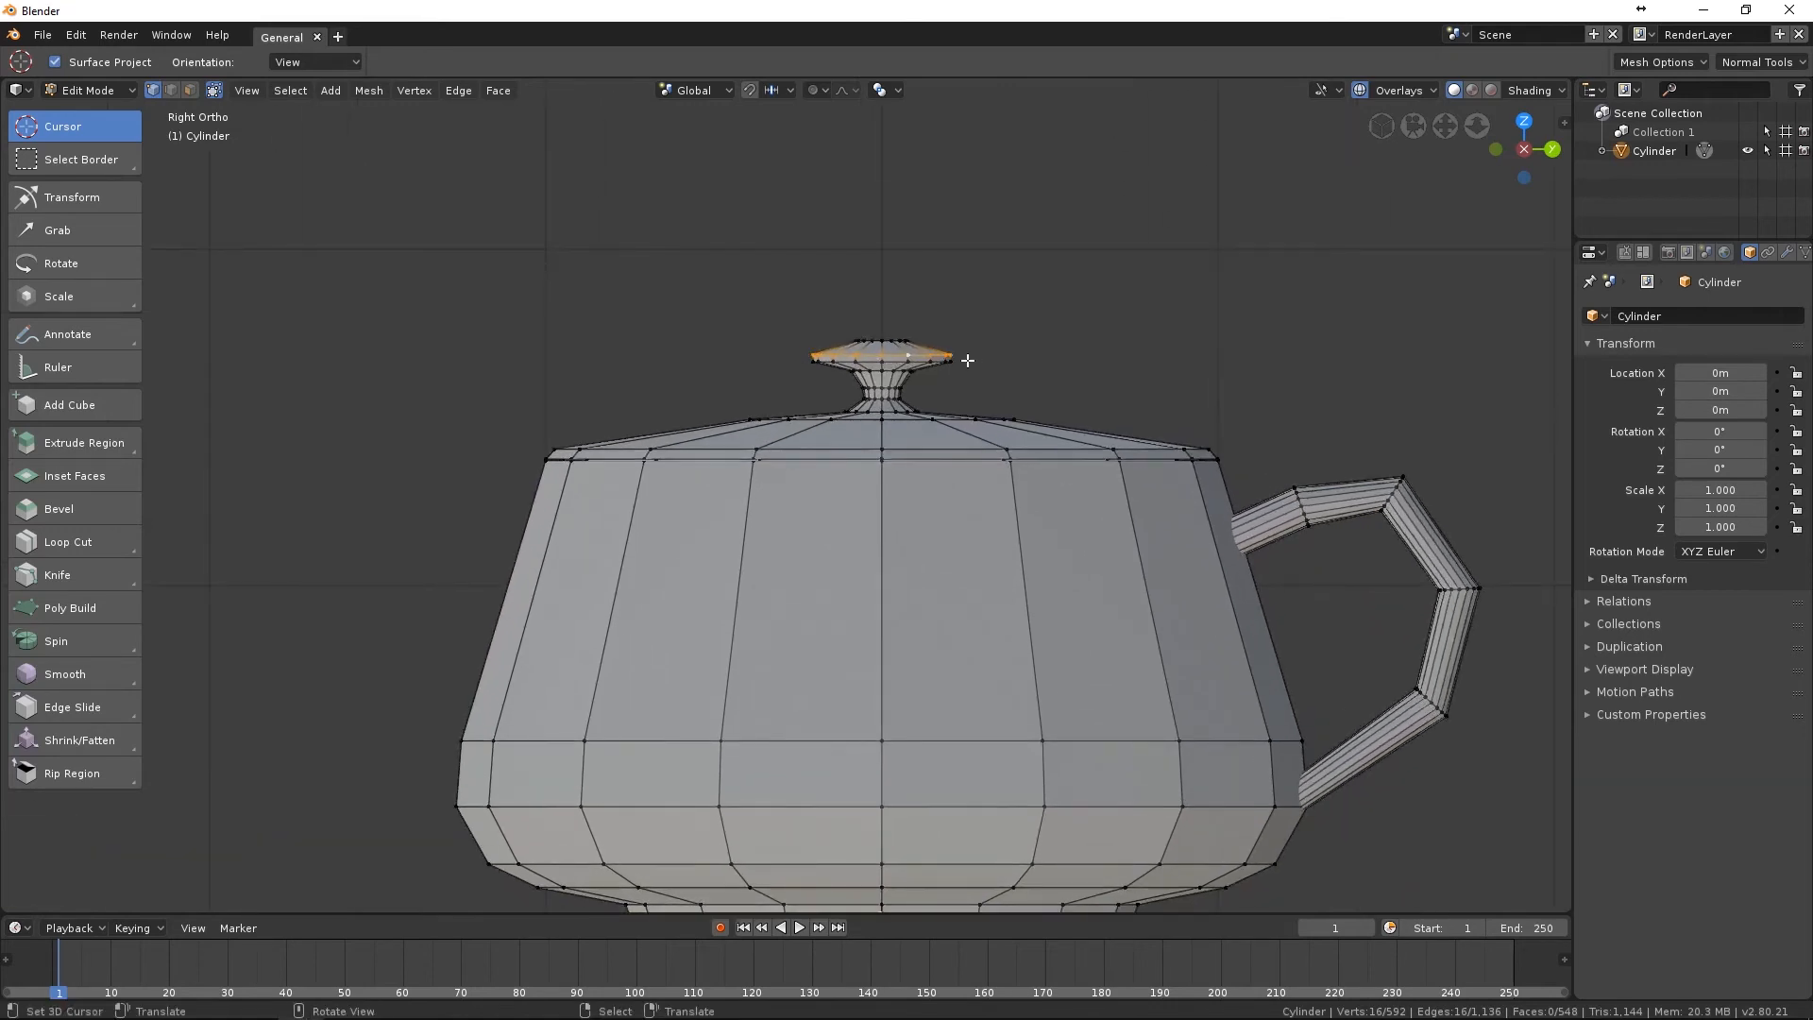
{"action": "mouse_move", "coordinate": [909, 374]}
{"action": "middle_mouse_down"}
{"action": "mouse_move", "coordinate": [879, 371]}
{"action": "mouse_move", "coordinate": [880, 387]}
{"action": "mouse_move", "coordinate": [913, 381]}
{"action": "middle_mouse_up"}
{"action": "key", "text": "shift+d"}
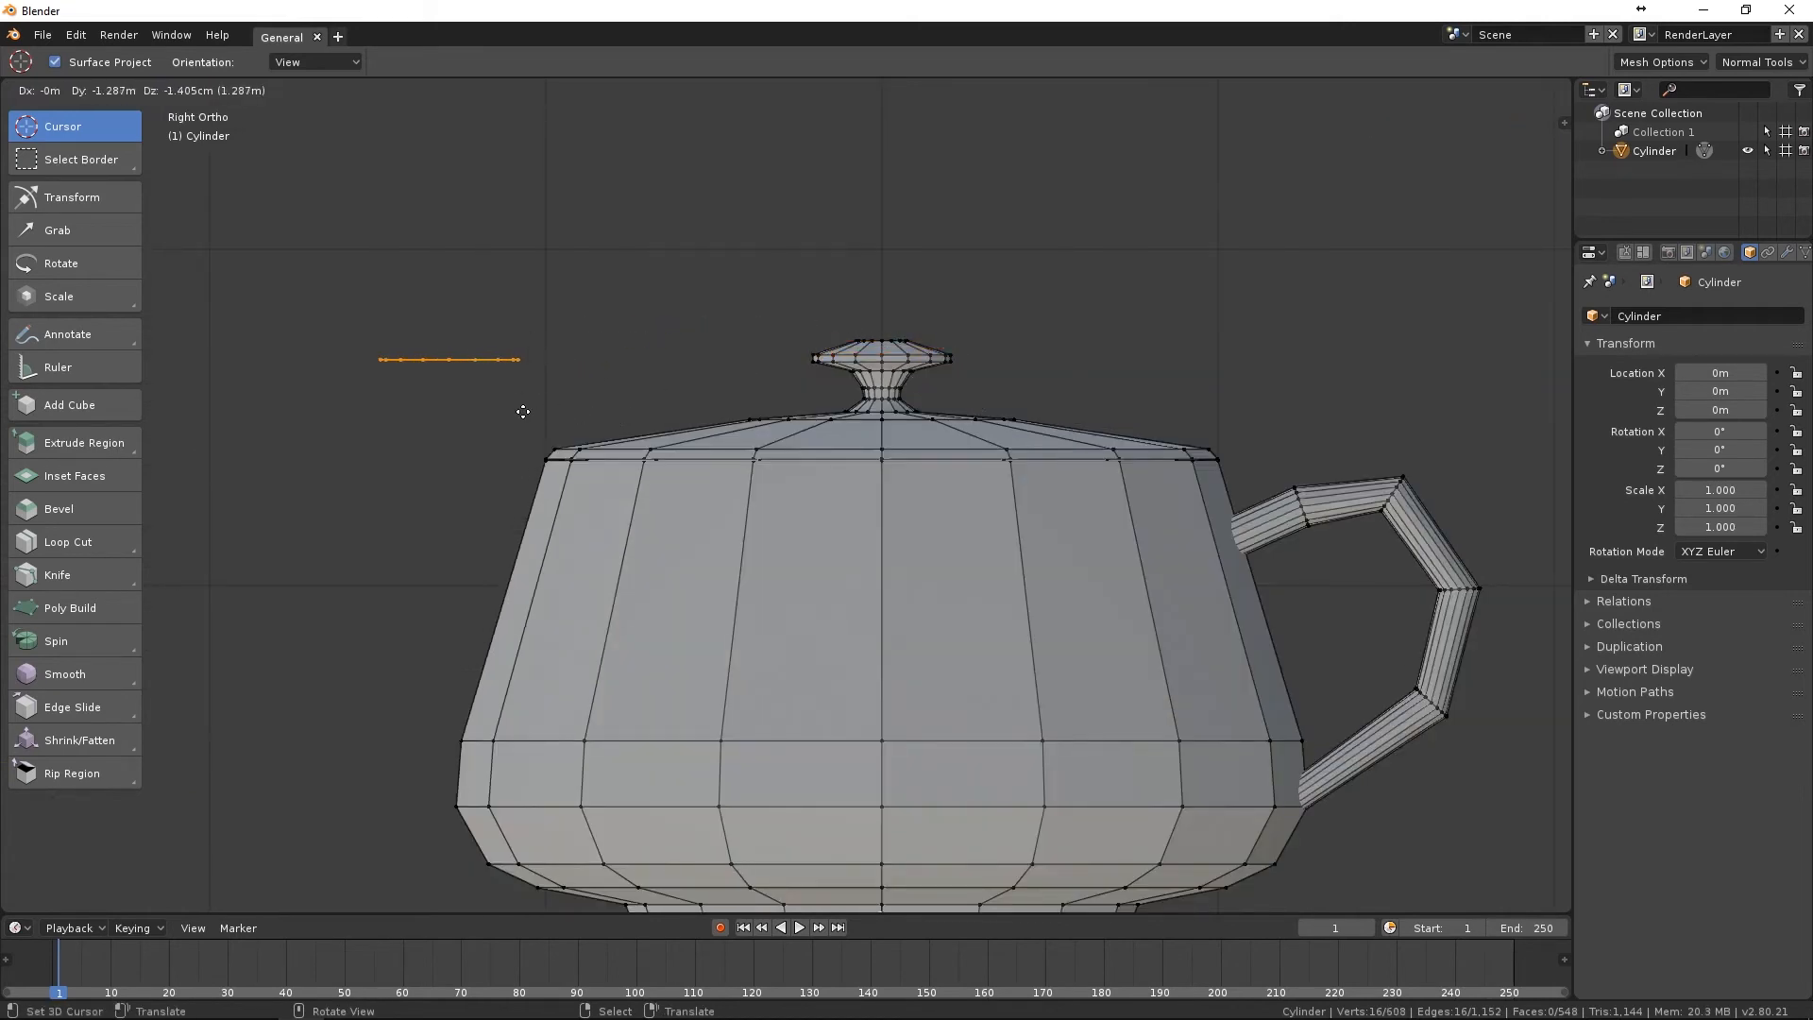
{"action": "left_click", "coordinate": [444, 412]}
{"action": "middle_click_drag", "start_coordinate": [665, 408], "coordinate": [901, 406], "text": "shift"}
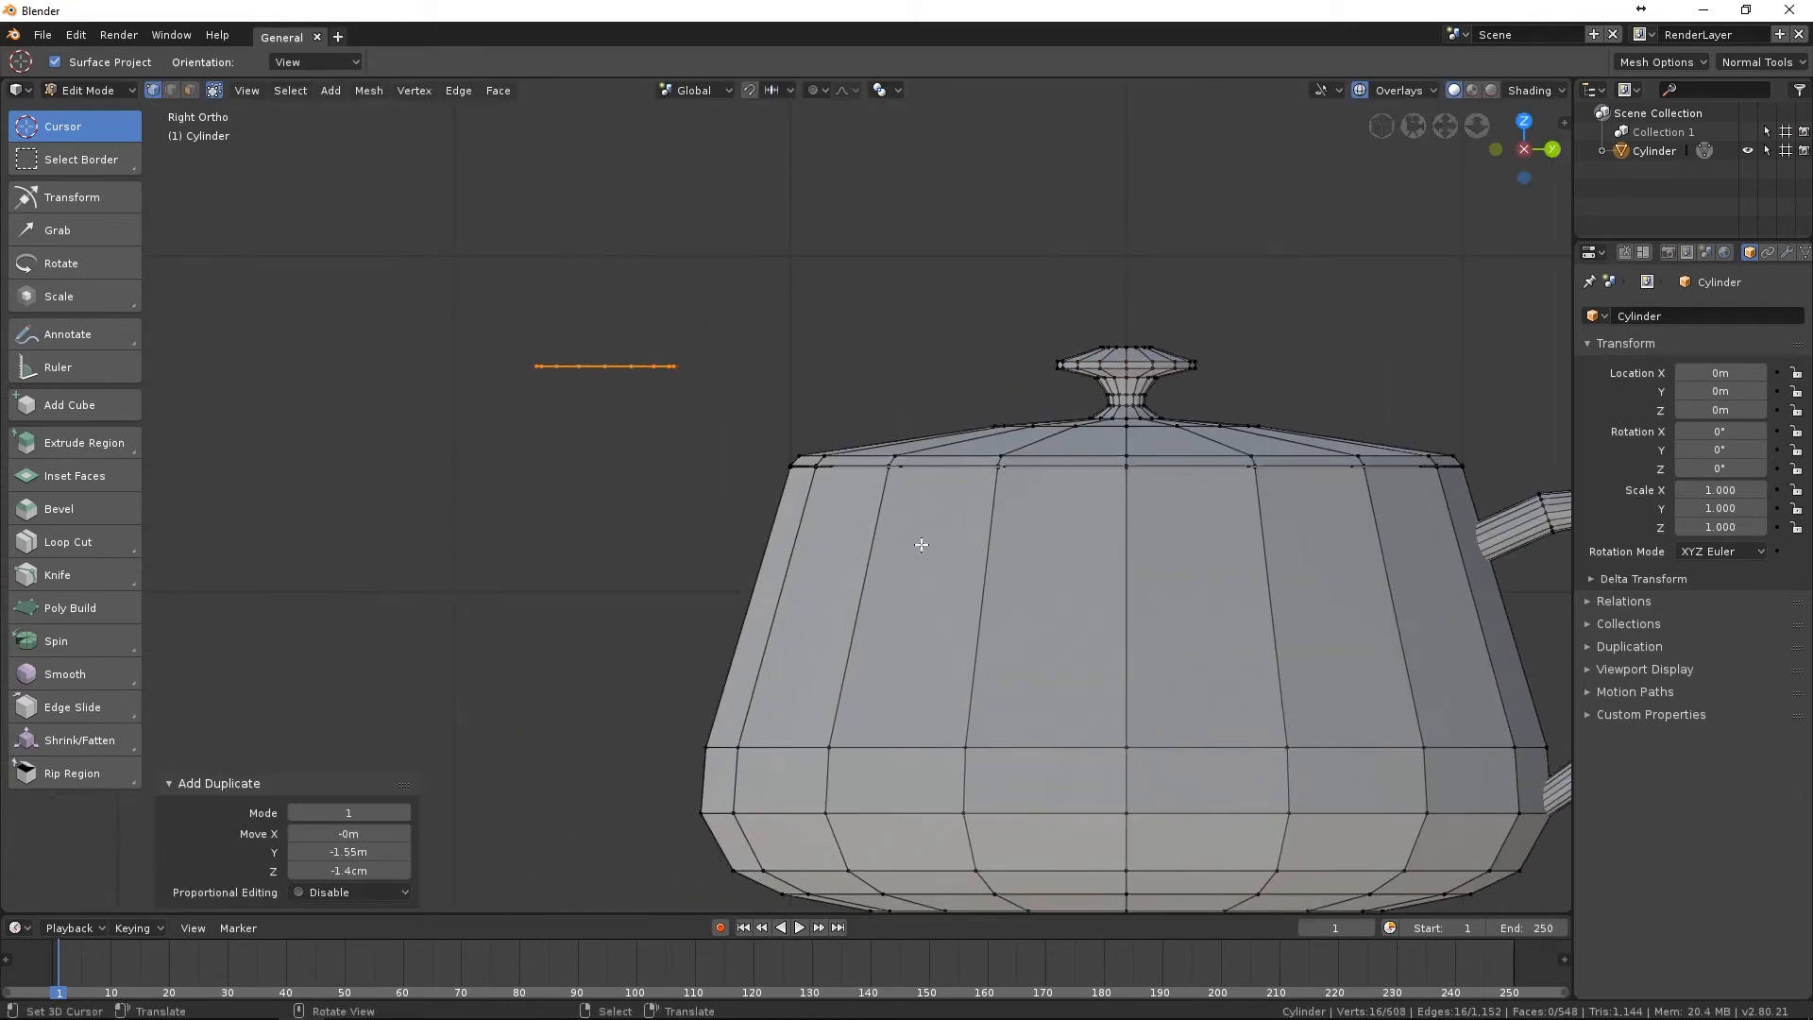
Rotate the duplicated loop about -86.2° in the right view so it stands nearly upright.
{"action": "key", "text": "r"}
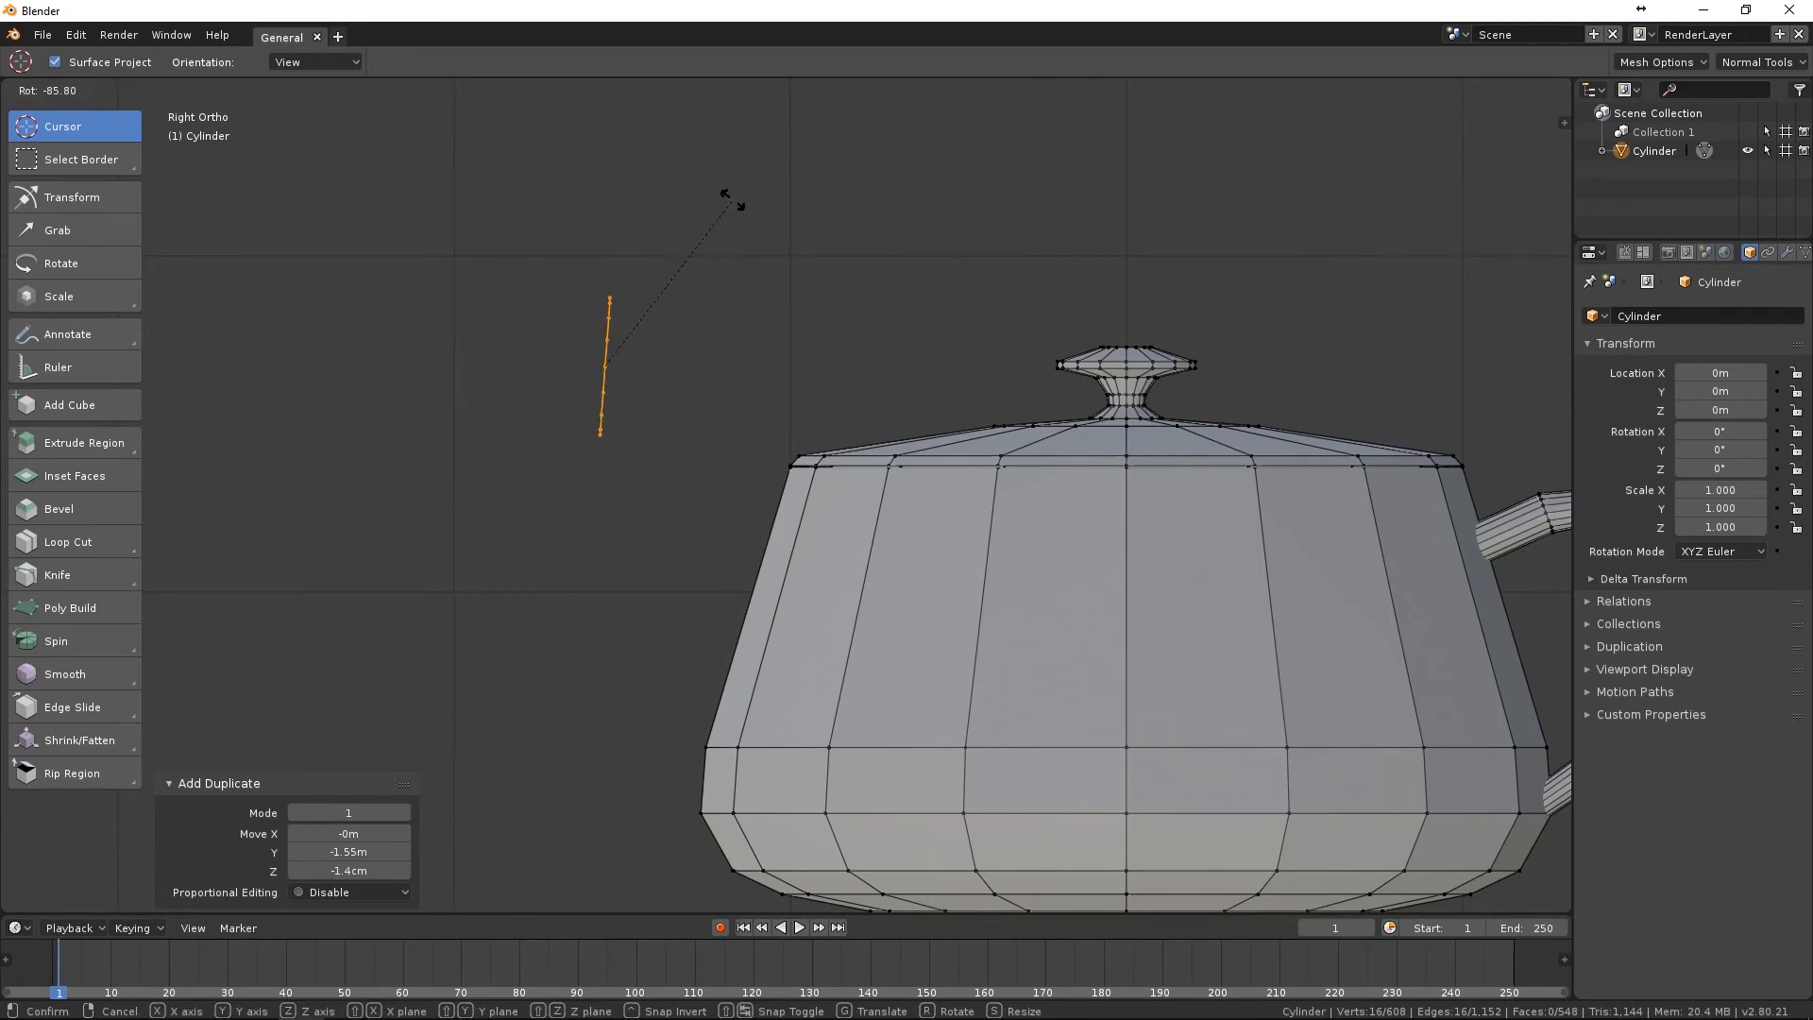
{"action": "left_click", "coordinate": [733, 200]}
{"action": "middle_click_drag", "start_coordinate": [585, 361], "coordinate": [785, 417]}
{"action": "middle_click_drag", "start_coordinate": [867, 371], "coordinate": [893, 349]}
{"action": "key", "text": "KP_3"}
Move the upright loop down to the pot's sloping wall opposite the handle and rotate it about 13.9° to match the slope.
{"action": "key", "text": "g"}
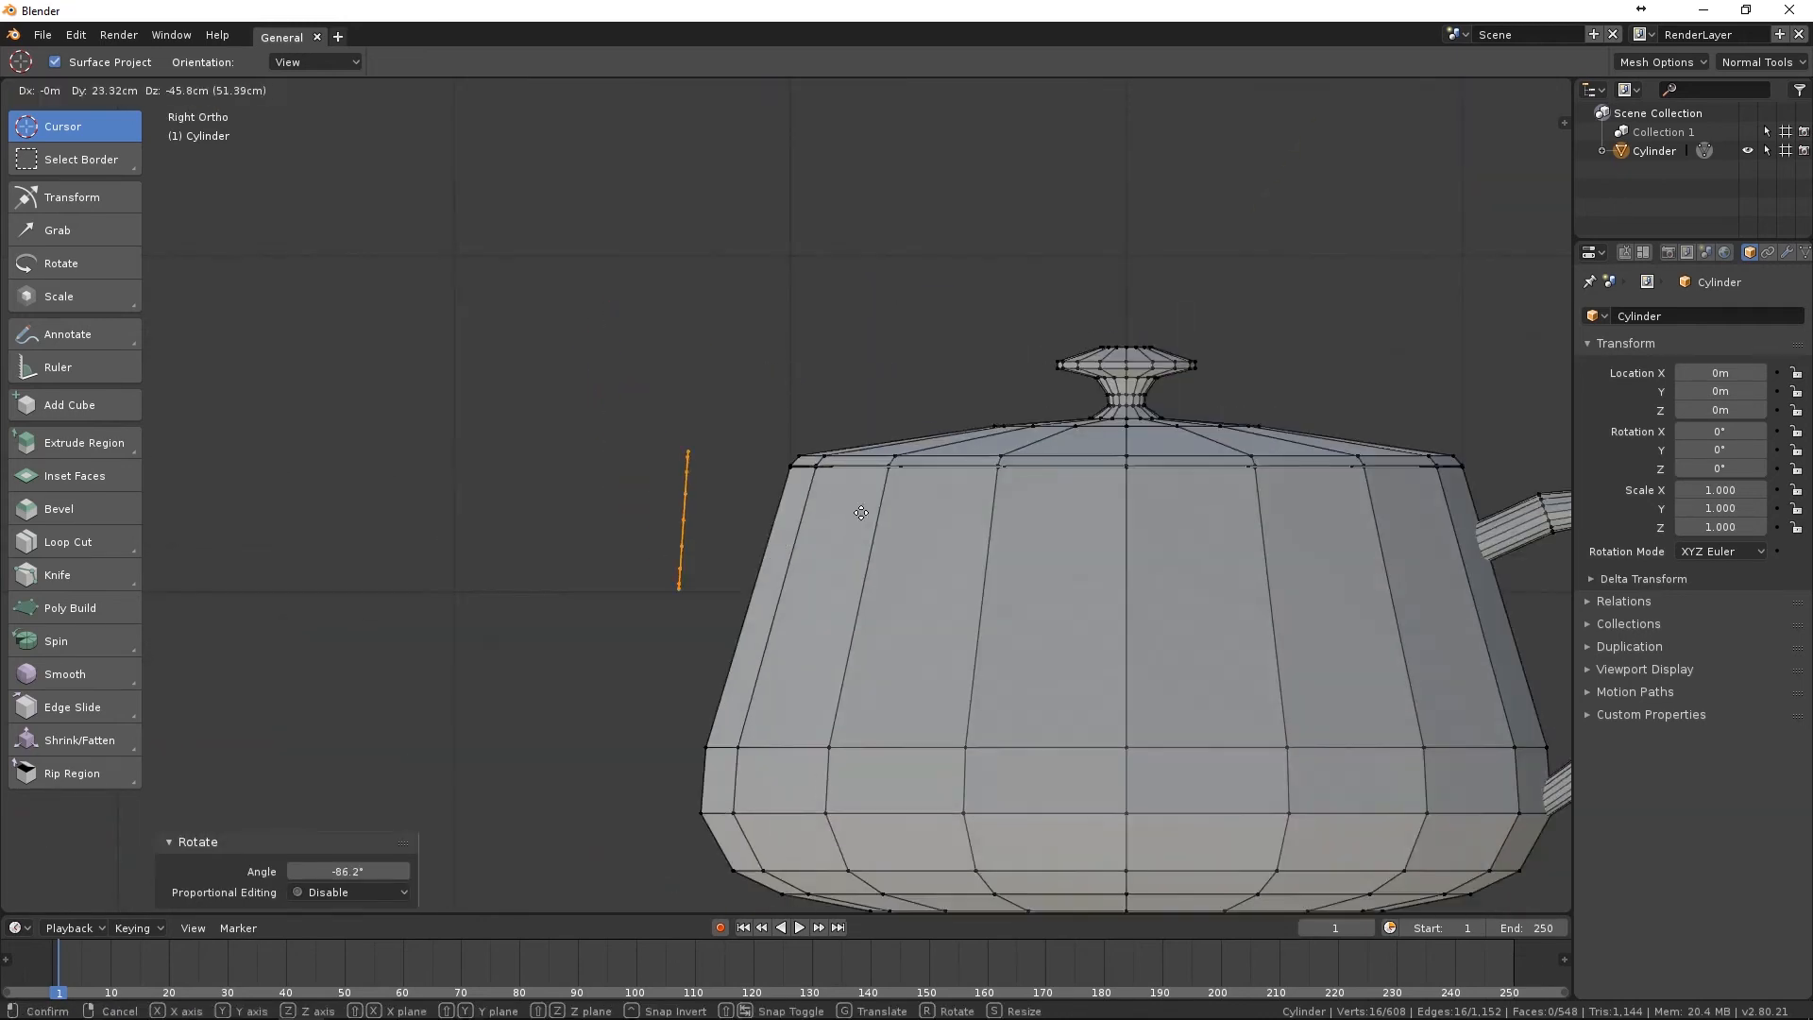
{"action": "left_click", "coordinate": [931, 571]}
{"action": "key", "text": "r"}
{"action": "left_click", "coordinate": [1001, 603]}
Move the loop down into the pot's lower wall and refine its position and tilt, finishing with a rotation of about 6.68°.
{"action": "key", "text": "g"}
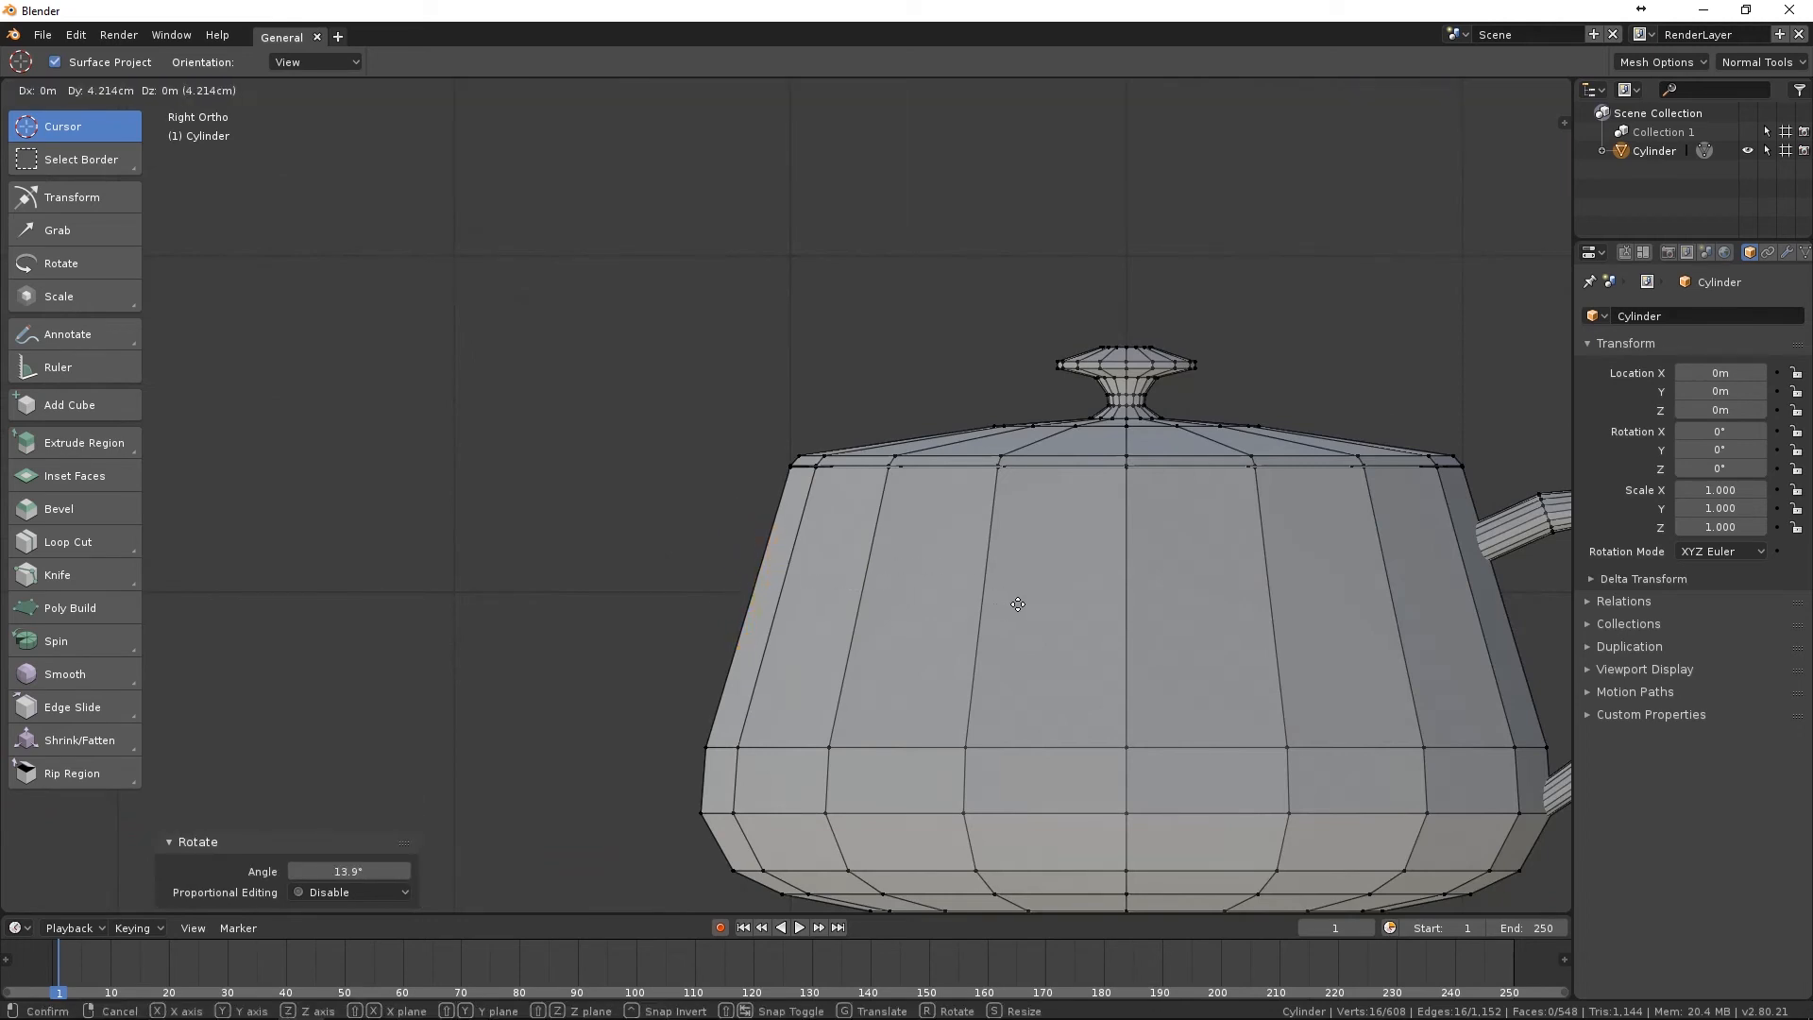
{"action": "left_click", "coordinate": [1016, 608]}
{"action": "key", "text": "alt+z"}
{"action": "key", "text": "alt+z"}
{"action": "key", "text": "g"}
{"action": "left_click", "coordinate": [954, 747]}
{"action": "key", "text": "alt+z"}
{"action": "key", "text": "r"}
{"action": "left_click", "coordinate": [962, 603]}
{"action": "key", "text": "g"}
{"action": "left_click", "coordinate": [951, 611]}
{"action": "key", "text": "r"}
{"action": "left_click", "coordinate": [991, 629]}
Examine from several angles and with X-ray how the spout's base loop sits in the pot wall.
{"action": "middle_click_drag", "start_coordinate": [965, 601], "coordinate": [958, 529], "text": "shift"}
{"action": "middle_click_drag", "start_coordinate": [827, 606], "coordinate": [862, 769]}
{"action": "key", "text": "alt+z"}
{"action": "scroll", "coordinate": [555, 608], "scroll_direction": "up", "scroll_amount": 6}
{"action": "scroll", "coordinate": [527, 594], "scroll_direction": "up", "scroll_amount": 3}
{"action": "middle_click_drag", "start_coordinate": [640, 530], "coordinate": [692, 428]}
{"action": "scroll", "coordinate": [693, 429], "scroll_direction": "down", "scroll_amount": 6}
{"action": "key", "text": "KP_3"}
{"action": "scroll", "coordinate": [806, 438], "scroll_direction": "down", "scroll_amount": 4}
{"action": "middle_click_drag", "start_coordinate": [805, 435], "coordinate": [828, 494], "text": "shift"}
{"action": "key", "text": "alt+z"}
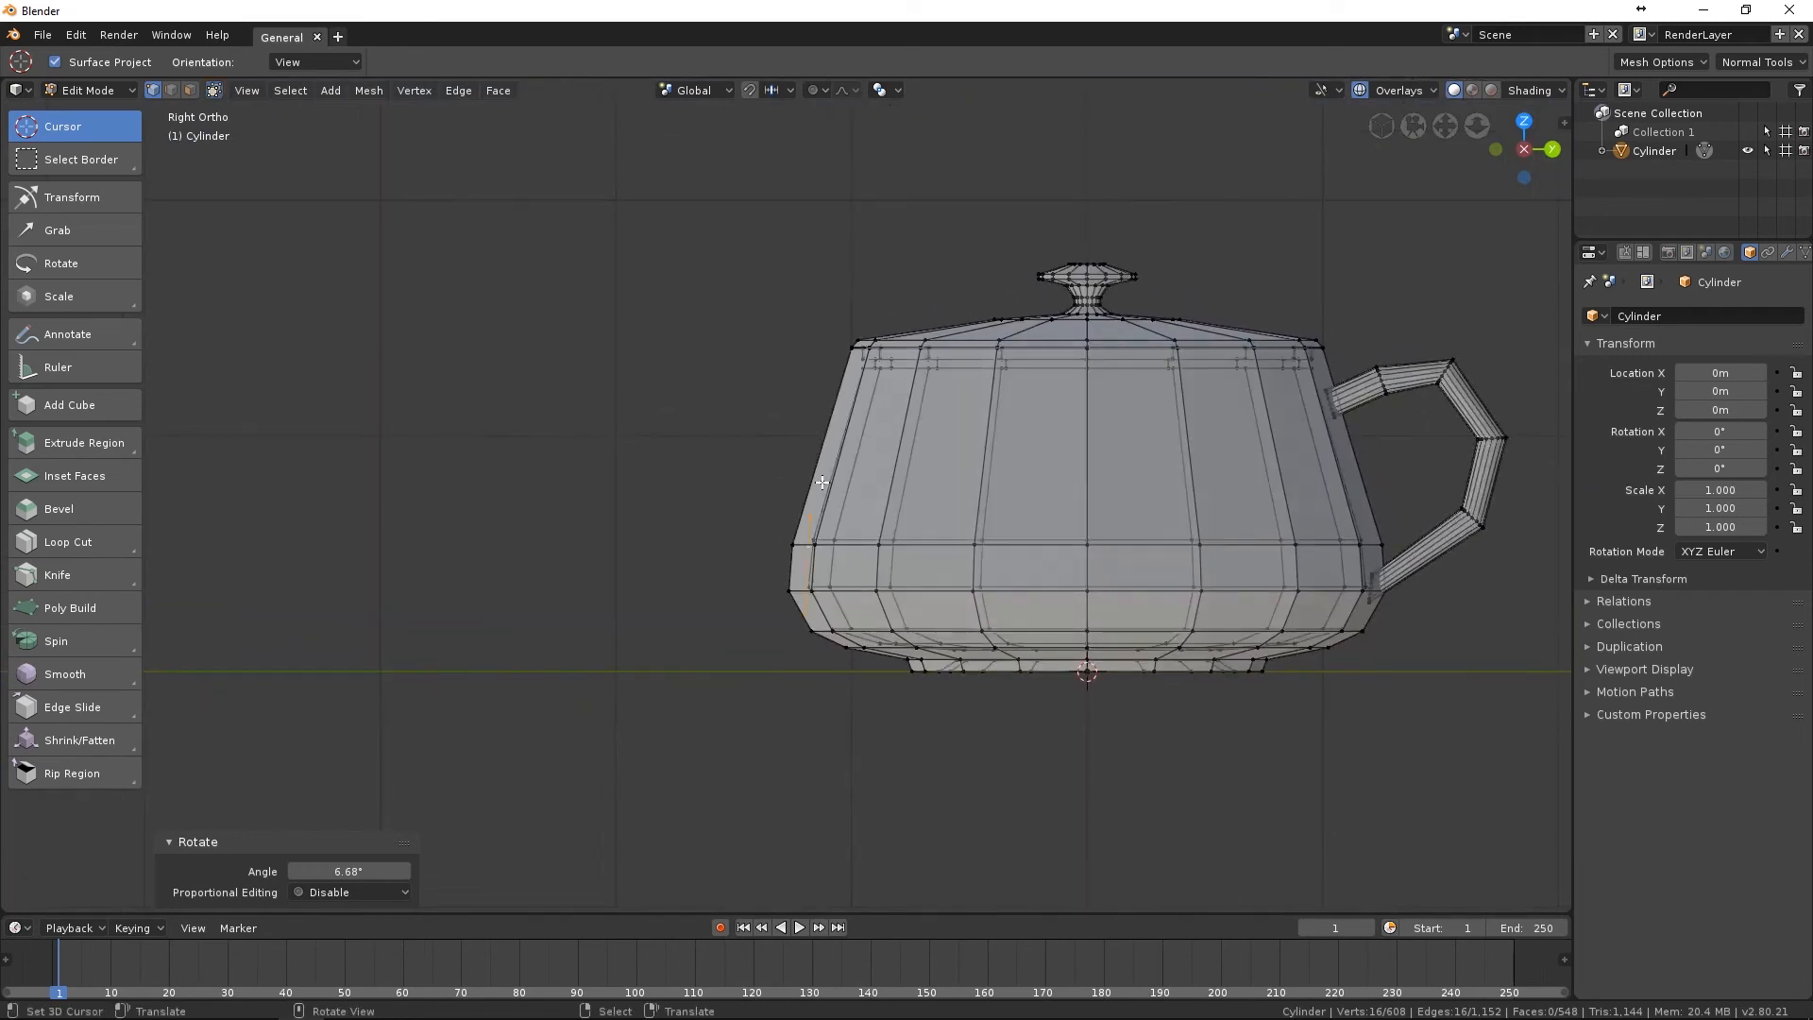
Extrude the base loop outward as the first spout section, then rotate and reposition the new end loop.
{"action": "key", "text": "e"}
{"action": "left_click", "coordinate": [774, 515]}
{"action": "key", "text": "r"}
{"action": "left_click", "coordinate": [972, 563]}
{"action": "key", "text": "g"}
{"action": "left_click", "coordinate": [948, 562]}
Extrude a second spout section outward and upward, and adjust the position of its end loop.
{"action": "key", "text": "e"}
{"action": "left_click", "coordinate": [862, 507]}
{"action": "key", "text": "g"}
{"action": "left_click", "coordinate": [941, 632]}
Extrude a third spout section upward, then rotate its end loop, scale it down to a narrow neck and reposition it.
{"action": "key", "text": "e"}
{"action": "left_click", "coordinate": [893, 524]}
{"action": "key", "text": "r"}
{"action": "left_click", "coordinate": [859, 673]}
{"action": "key", "text": "s"}
{"action": "left_click", "coordinate": [711, 532]}
{"action": "key", "text": "g"}
{"action": "left_click", "coordinate": [704, 524]}
Extrude the spout's mouth from the neck, widen it, and move it about -9.22 cm along Y and -2 cm along Z.
{"action": "key", "text": "e"}
{"action": "left_click", "coordinate": [865, 511]}
{"action": "key", "text": "s"}
{"action": "left_click", "coordinate": [1162, 607]}
{"action": "key", "text": "g"}
{"action": "left_click", "coordinate": [1145, 610]}
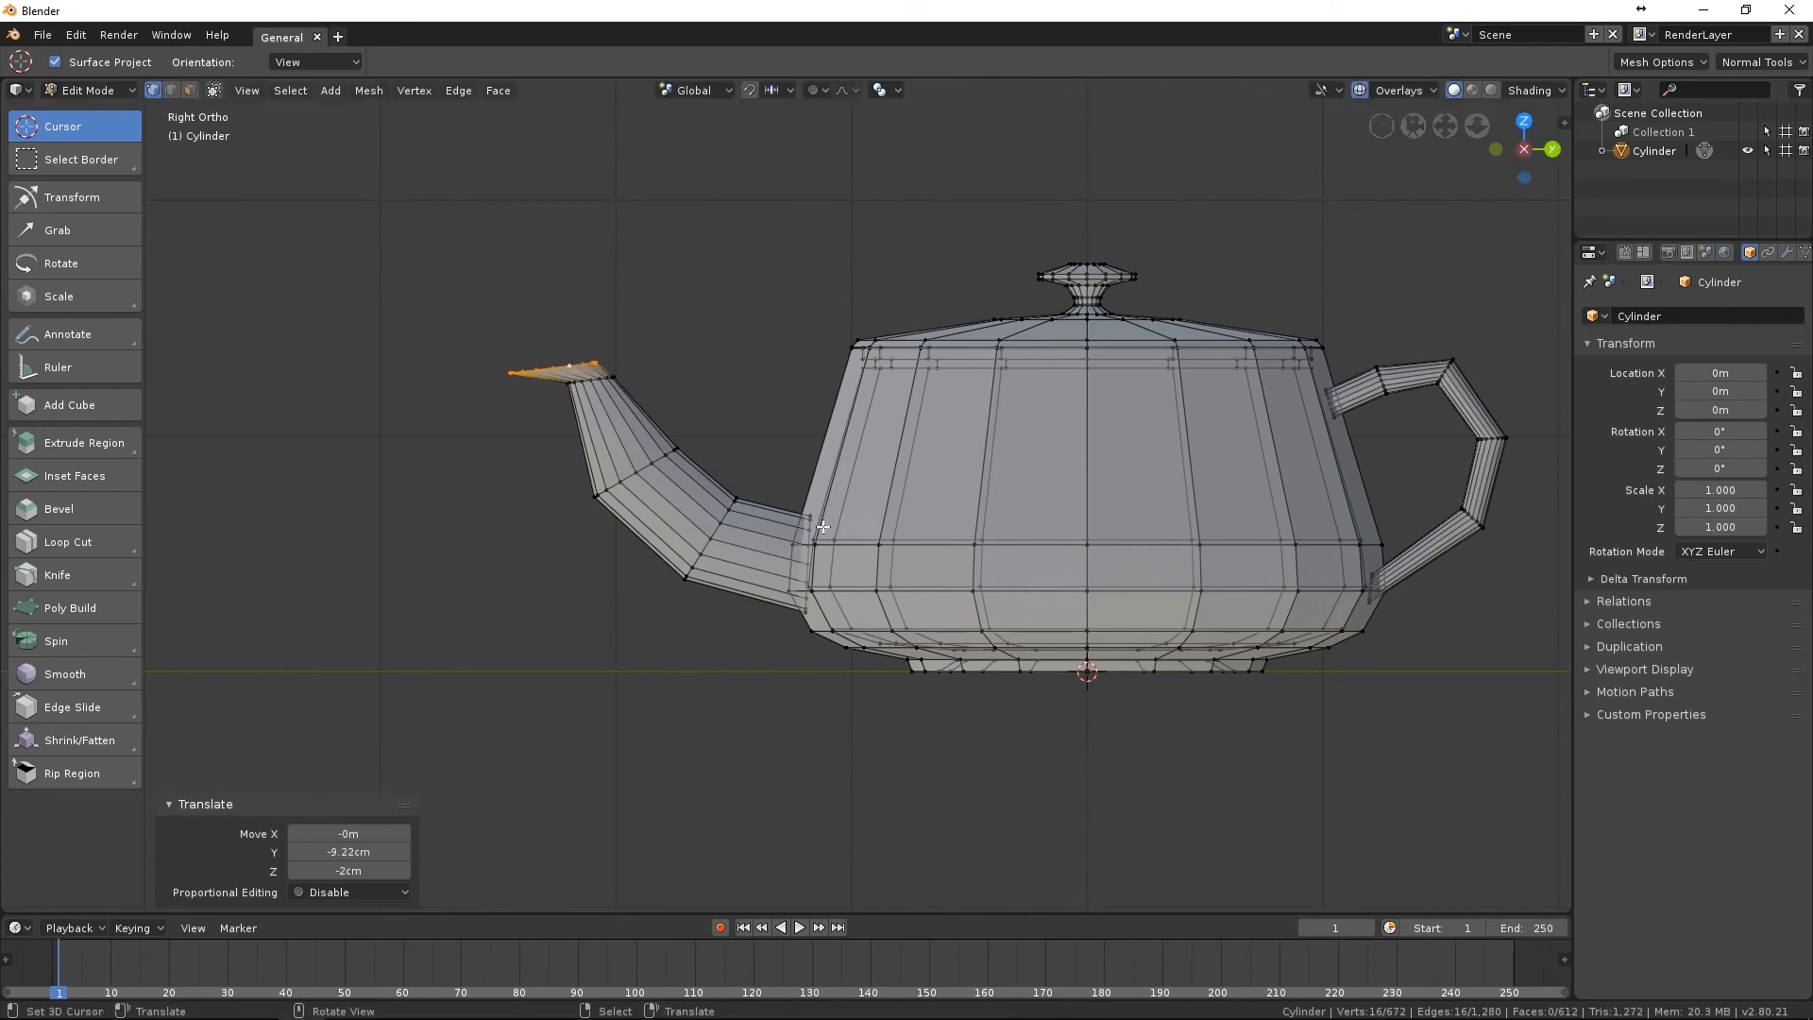
Select the loop at the middle of the spout and move it about -5.61 cm along Y and -3.21 cm along Z.
{"action": "right_click", "coordinate": [658, 472], "text": "alt"}
{"action": "key", "text": "g"}
{"action": "left_click", "coordinate": [880, 481]}
Select the spout's mouth loop and scale it to about 0.709 along X.
{"action": "middle_click_drag", "start_coordinate": [710, 439], "coordinate": [694, 614]}
{"action": "right_click", "coordinate": [678, 552], "text": "alt"}
{"action": "right_click", "coordinate": [846, 572], "text": "alt"}
{"action": "middle_click_drag", "start_coordinate": [781, 445], "coordinate": [883, 685], "text": "shift"}
{"action": "middle_click_drag", "start_coordinate": [869, 546], "coordinate": [808, 568]}
{"action": "key", "text": "s"}
{"action": "key", "text": "x"}
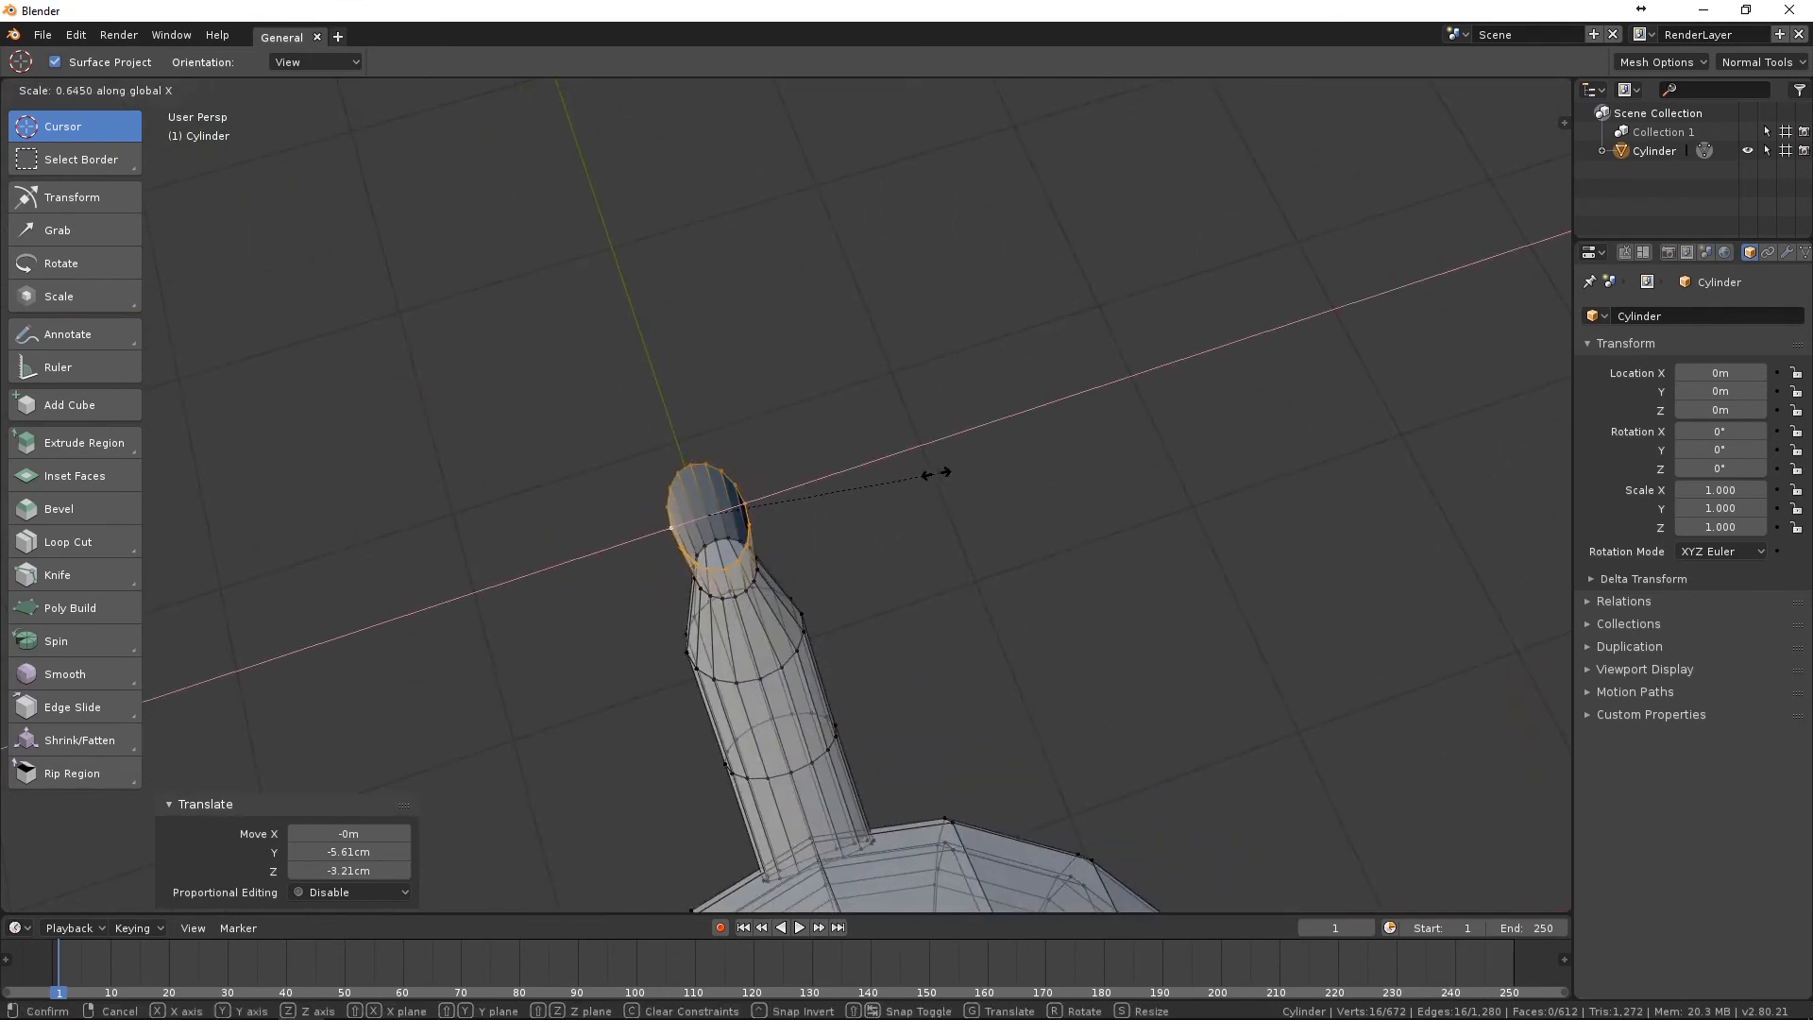
{"action": "left_click", "coordinate": [960, 469]}
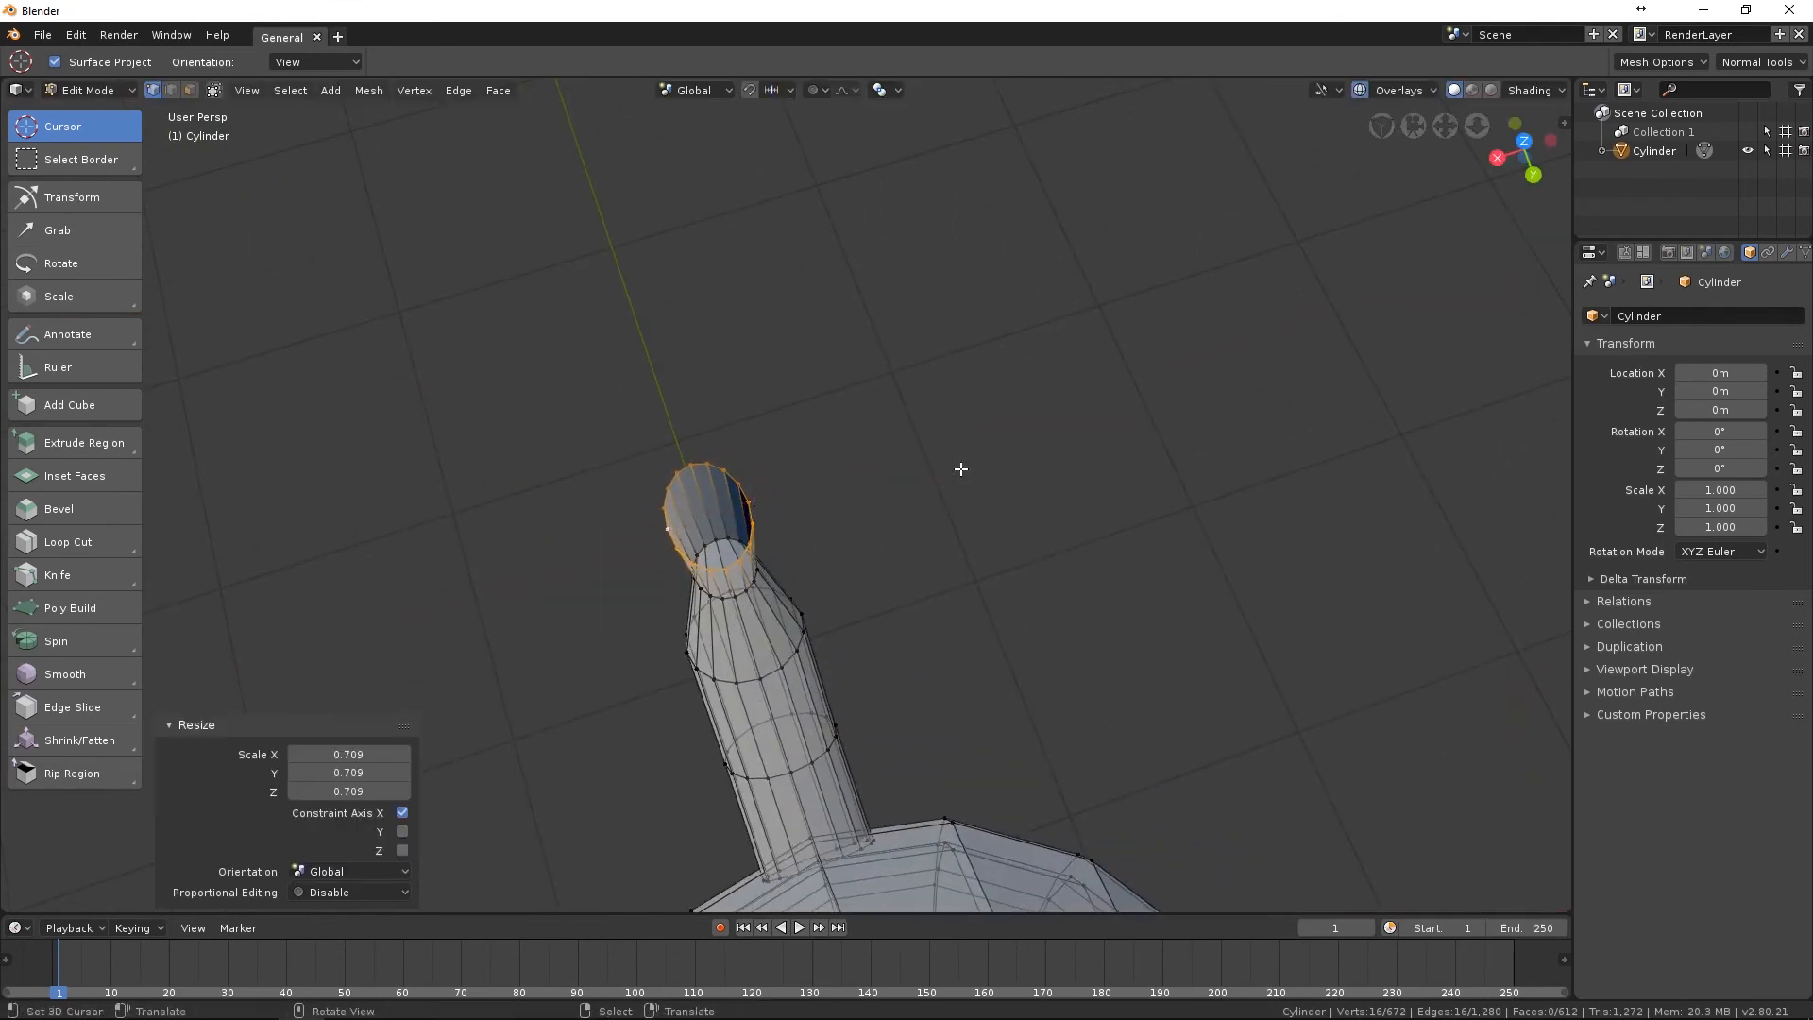
Select the spout's middle loop and narrow it along X, scaling by about 0.807 and again by about 0.96.
{"action": "left_click", "coordinate": [767, 684], "text": "alt"}
{"action": "middle_click_drag", "start_coordinate": [947, 591], "coordinate": [1174, 384]}
{"action": "key", "text": "s"}
{"action": "key", "text": "x"}
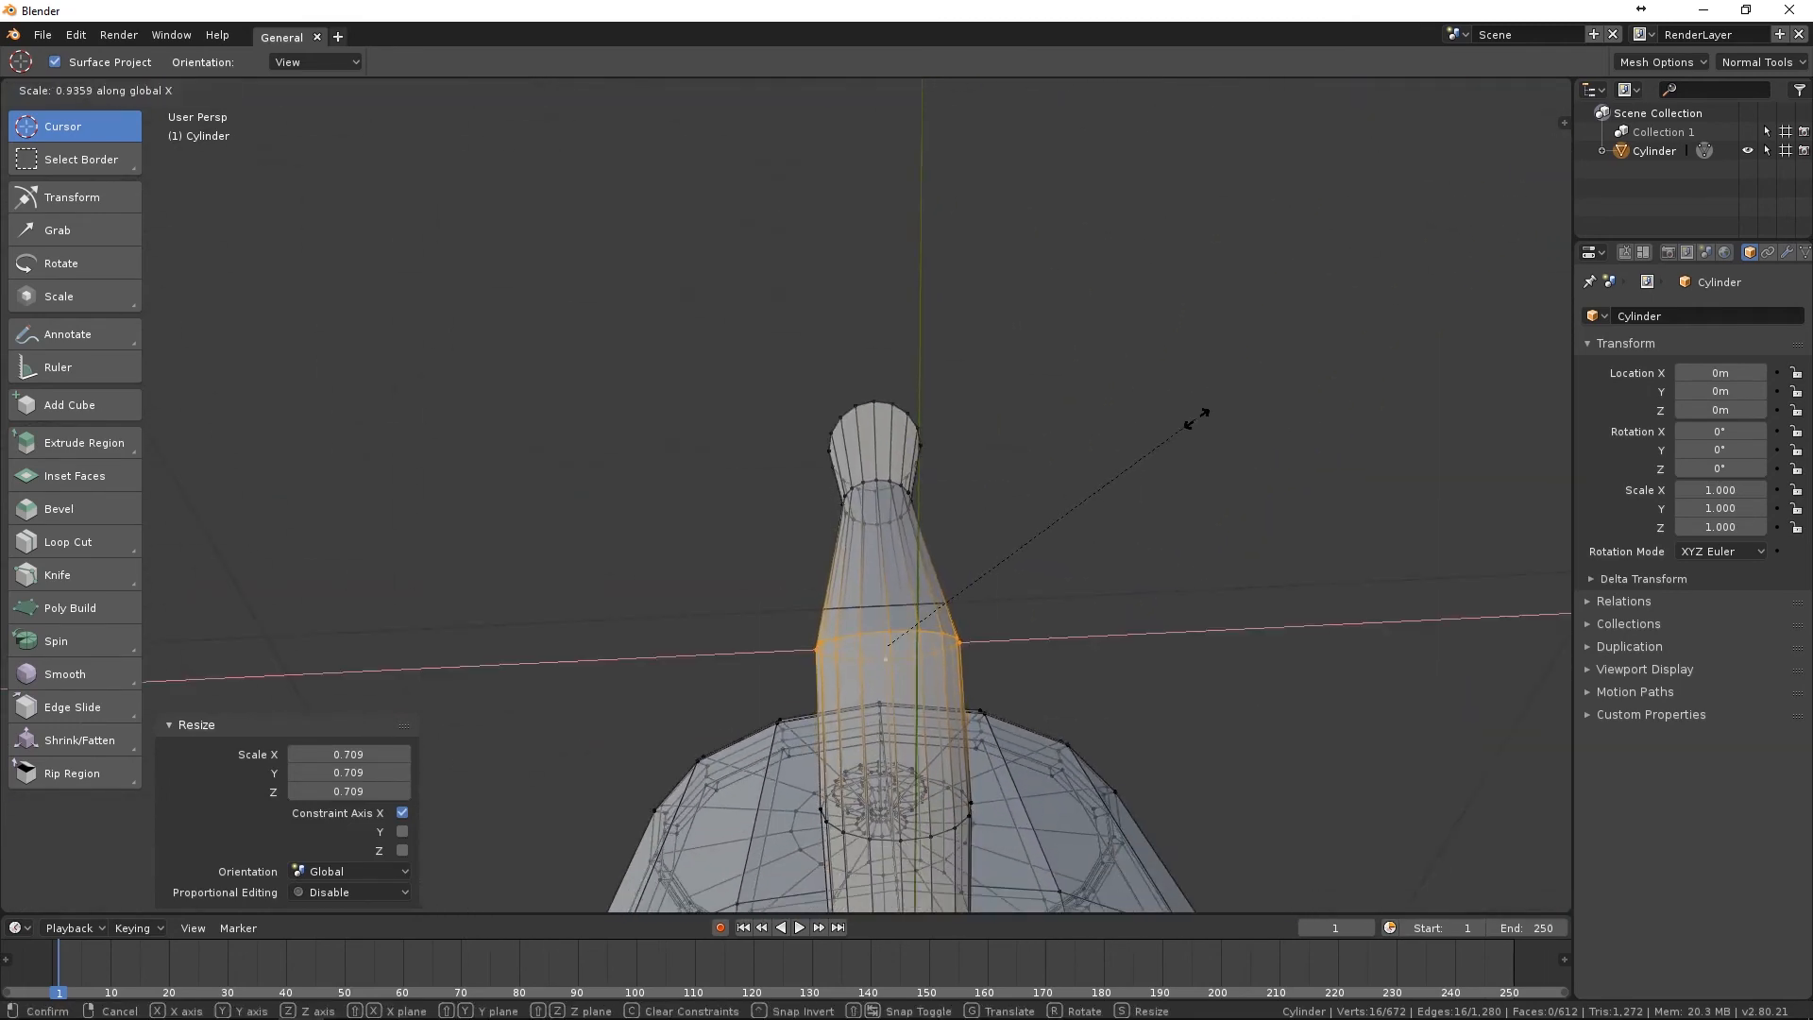
{"action": "left_click", "coordinate": [1152, 450]}
{"action": "middle_click_drag", "start_coordinate": [1152, 450], "coordinate": [1121, 494]}
{"action": "key", "text": "s"}
{"action": "key", "text": "x"}
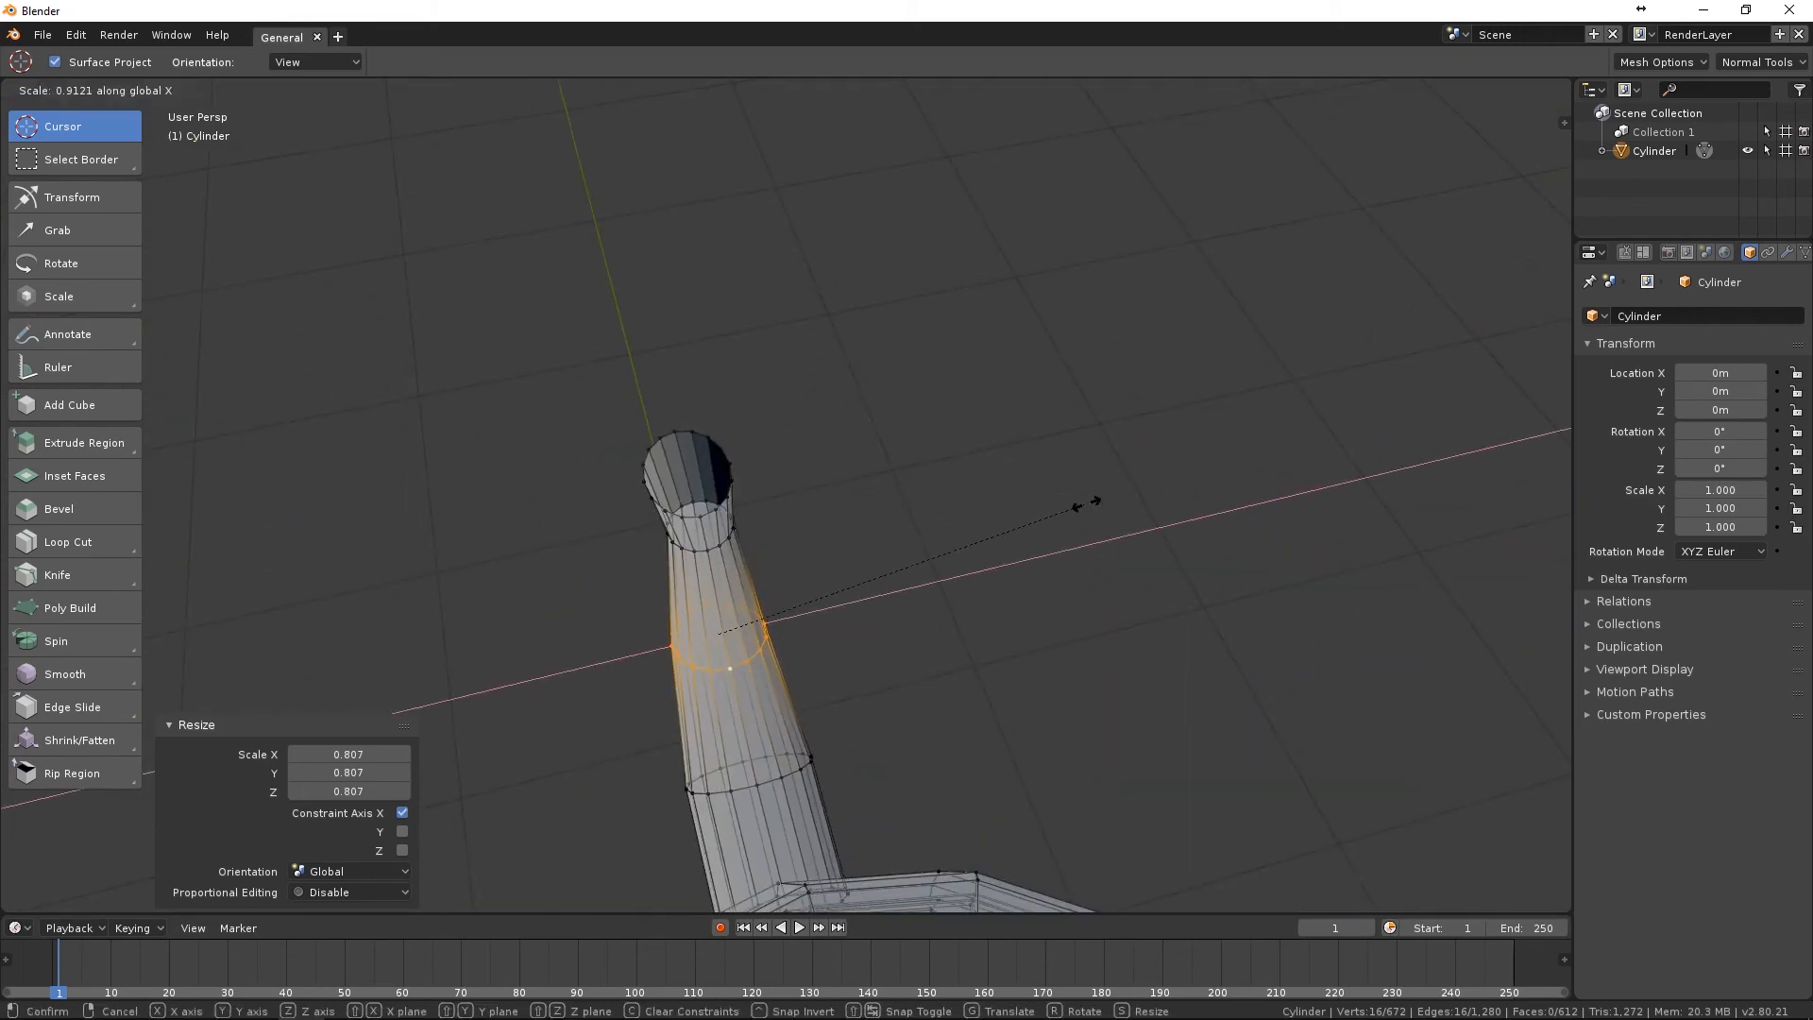
{"action": "left_click", "coordinate": [1097, 499]}
In the right view, move the spout's middle loop about 15.2 cm along Y and -2.88 cm along Z.
{"action": "middle_click_drag", "start_coordinate": [1011, 530], "coordinate": [826, 526]}
{"action": "key", "text": "KP_3"}
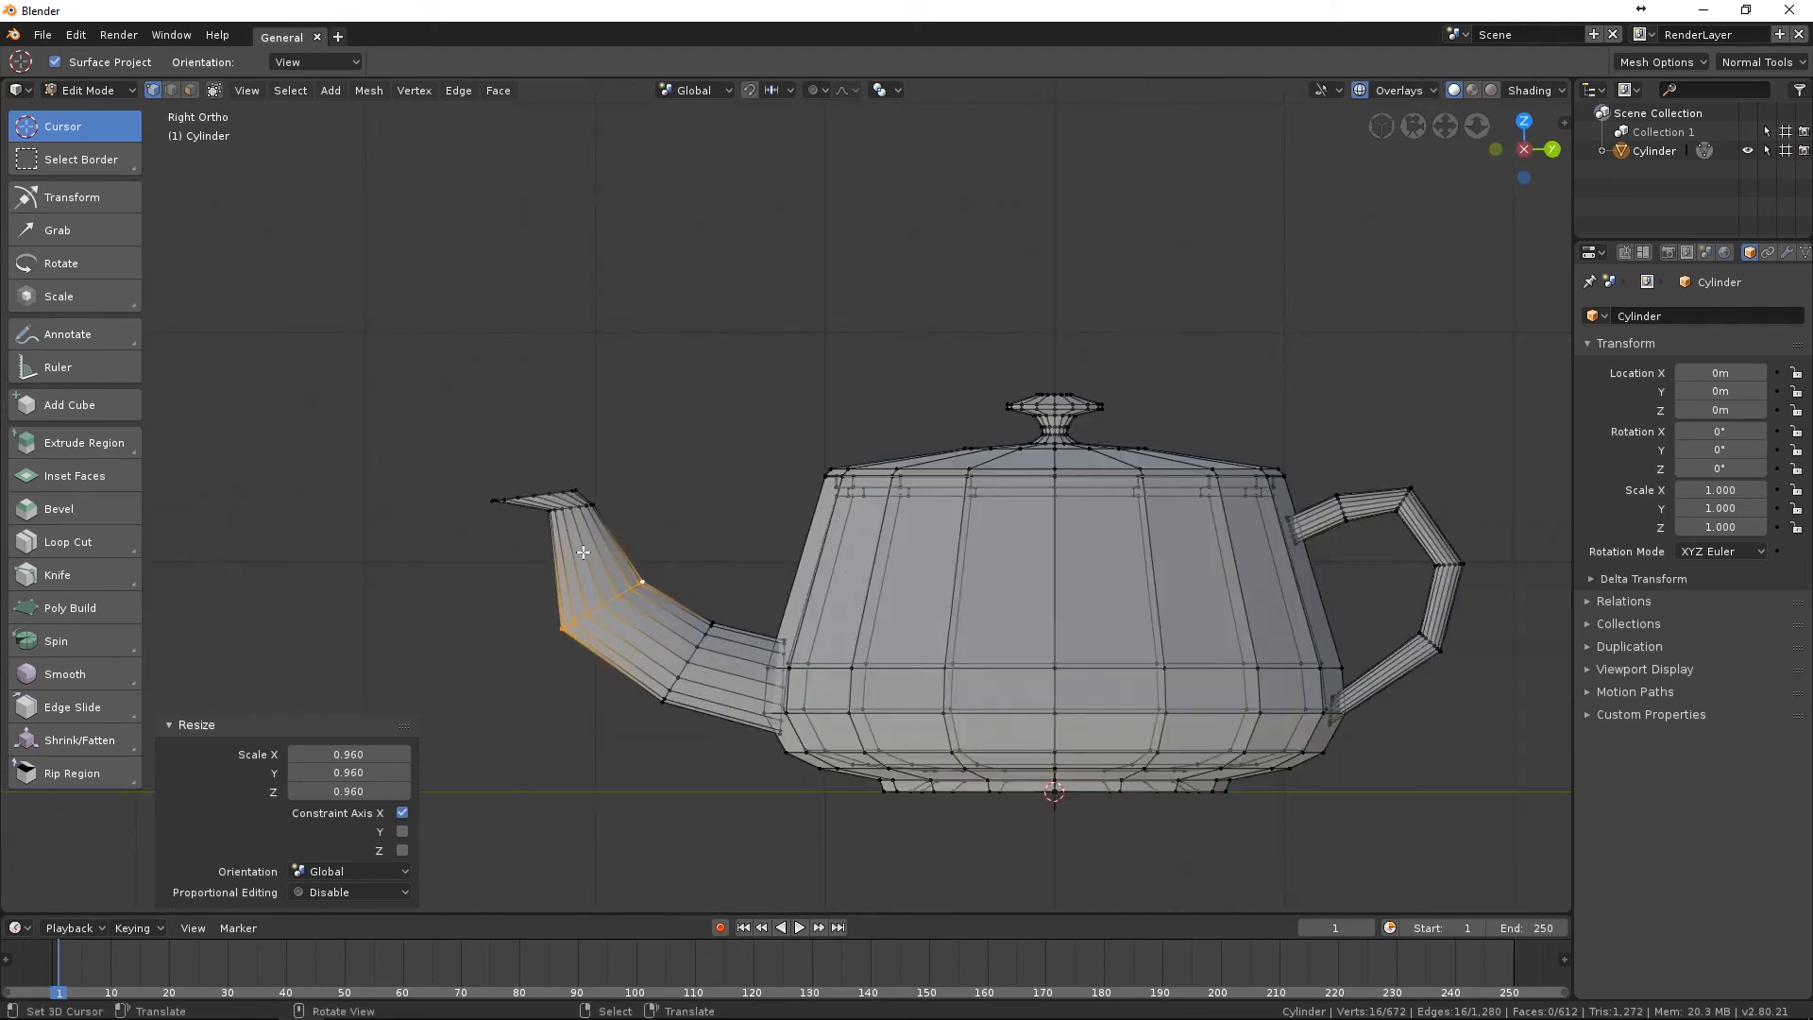
{"action": "key", "text": "g"}
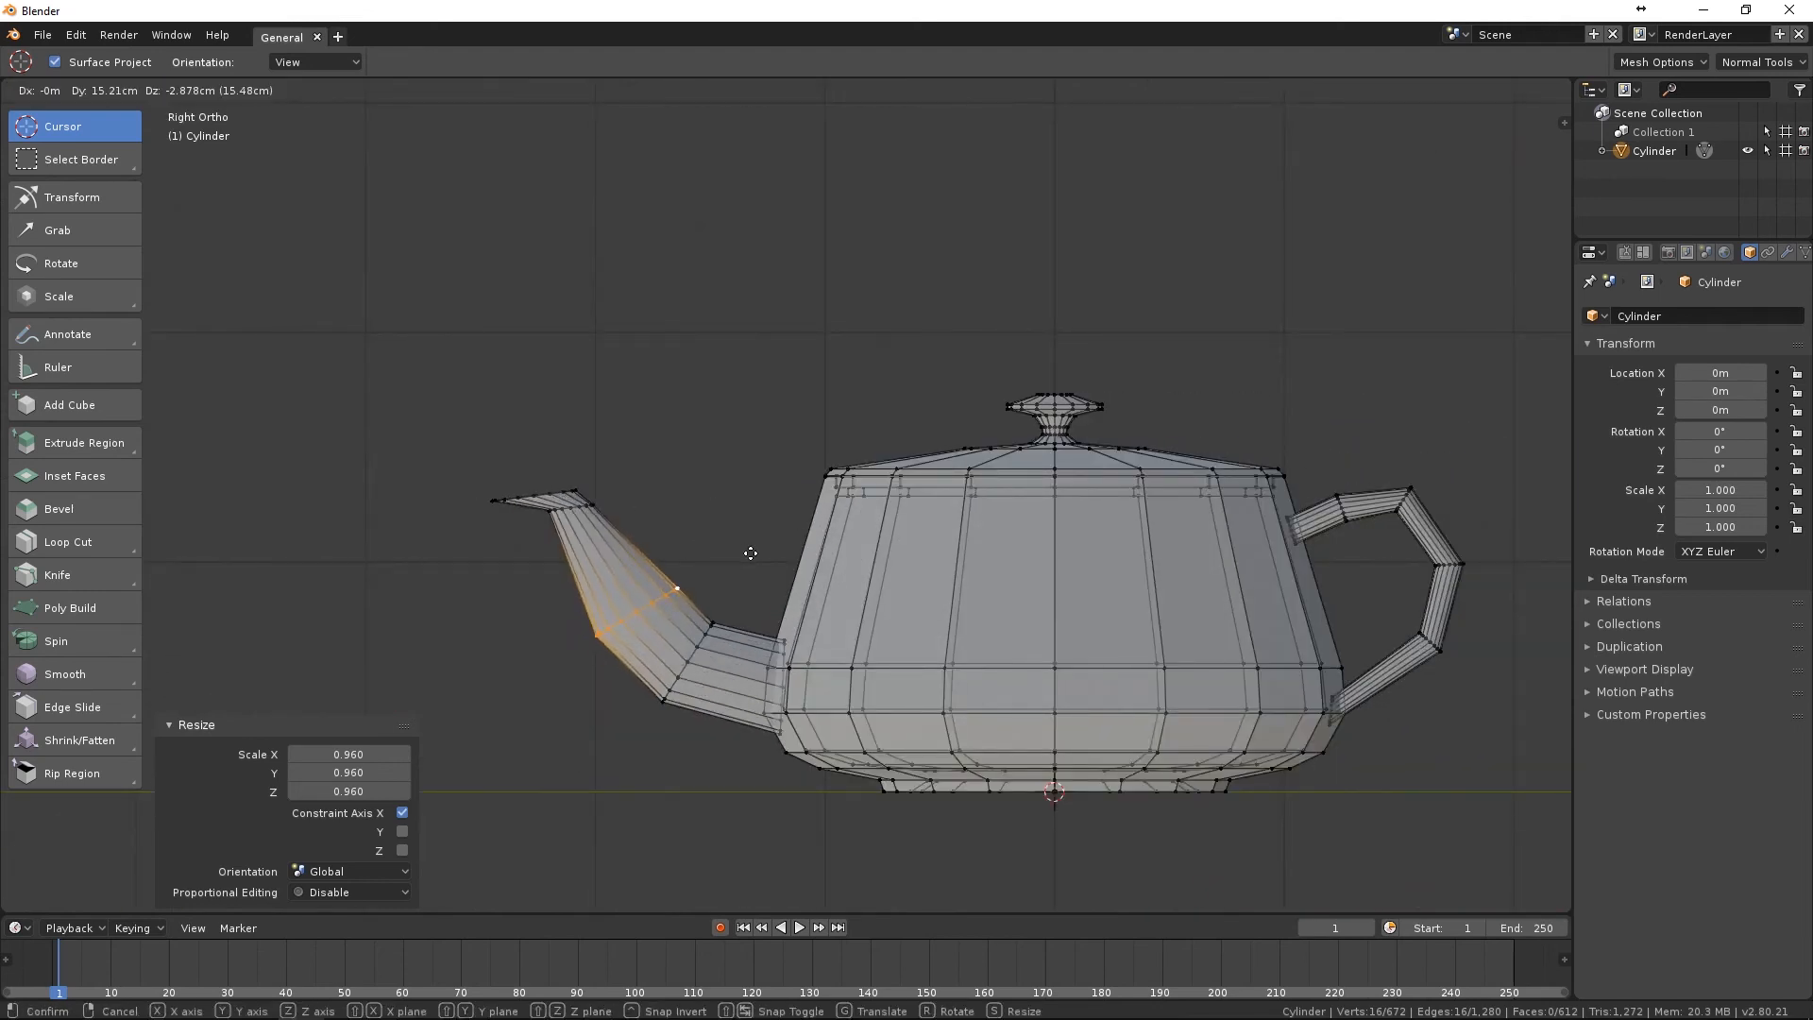
{"action": "left_click", "coordinate": [575, 509]}
Select the edge loop at the spout's narrow neck and return to the right view.
{"action": "middle_click_drag", "start_coordinate": [599, 485], "coordinate": [515, 591]}
{"action": "left_click", "coordinate": [516, 591], "text": "alt"}
{"action": "key", "text": "KP_3"}
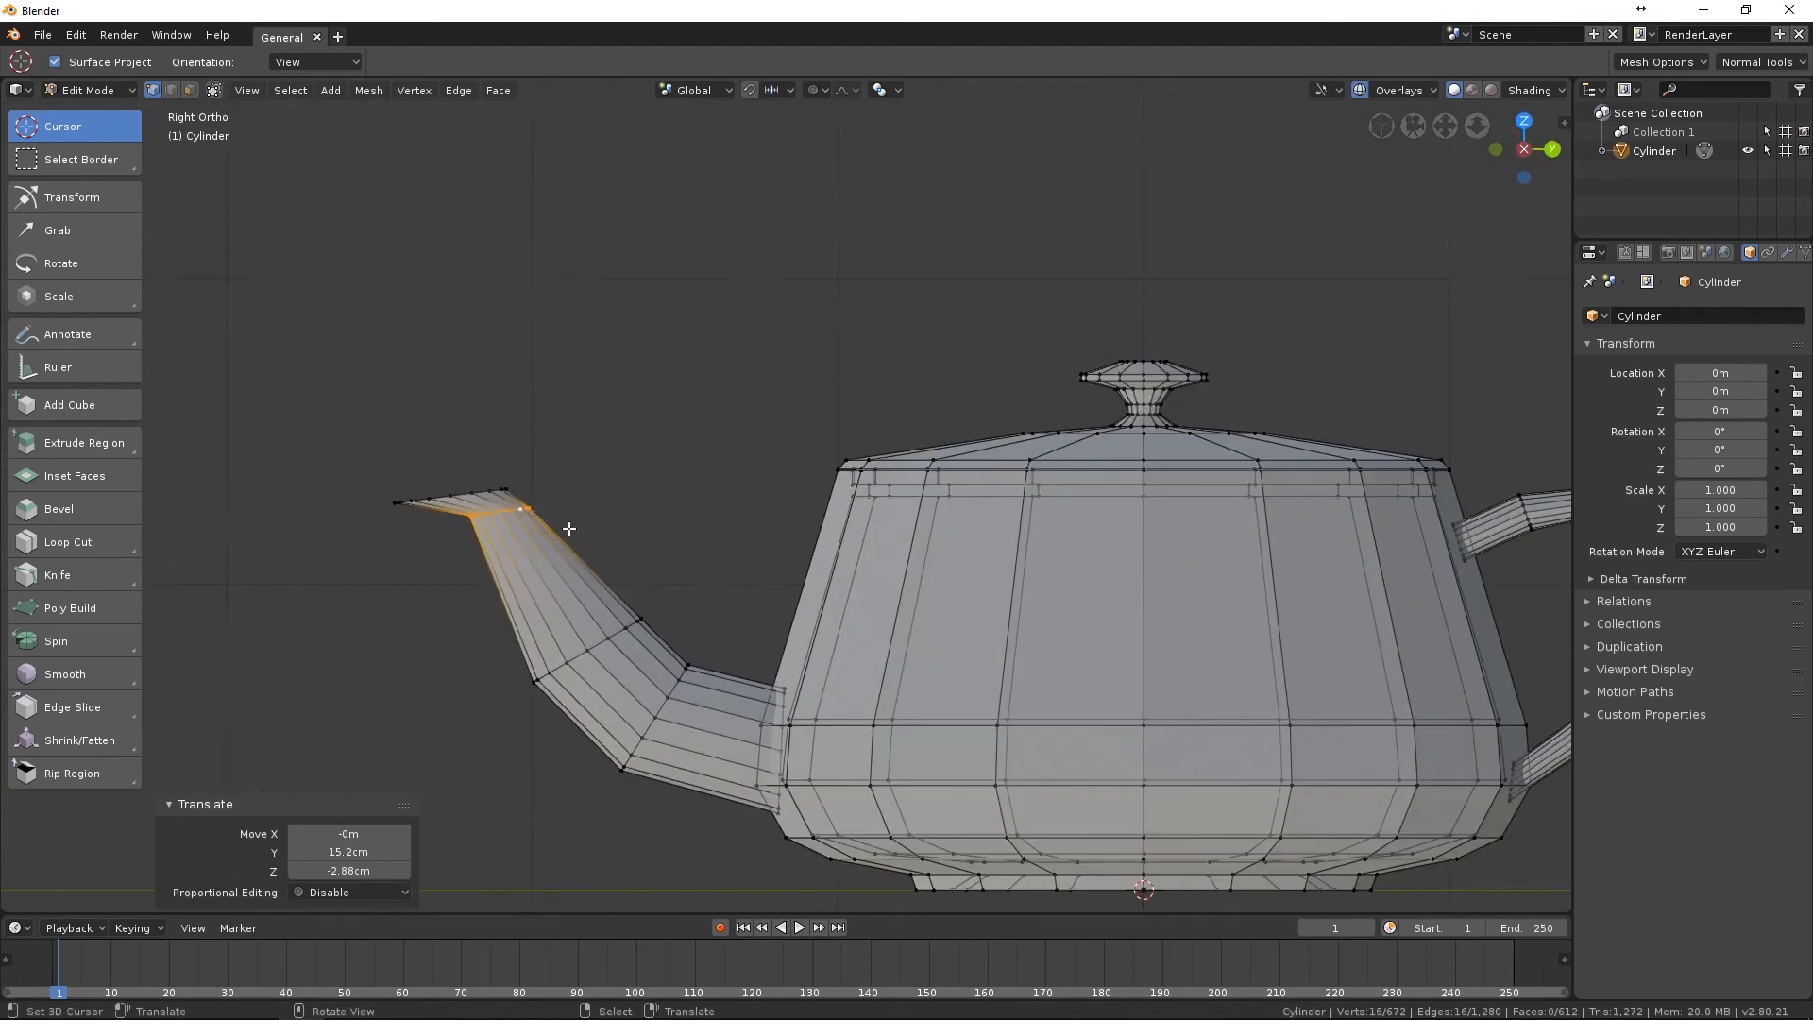
Try moving the neck loop in perspective by about 6.25 cm in X, 18.3 cm in Y and 7.98 cm in Z, and undo that move.
{"action": "middle_click_drag", "start_coordinate": [684, 512], "coordinate": [737, 440]}
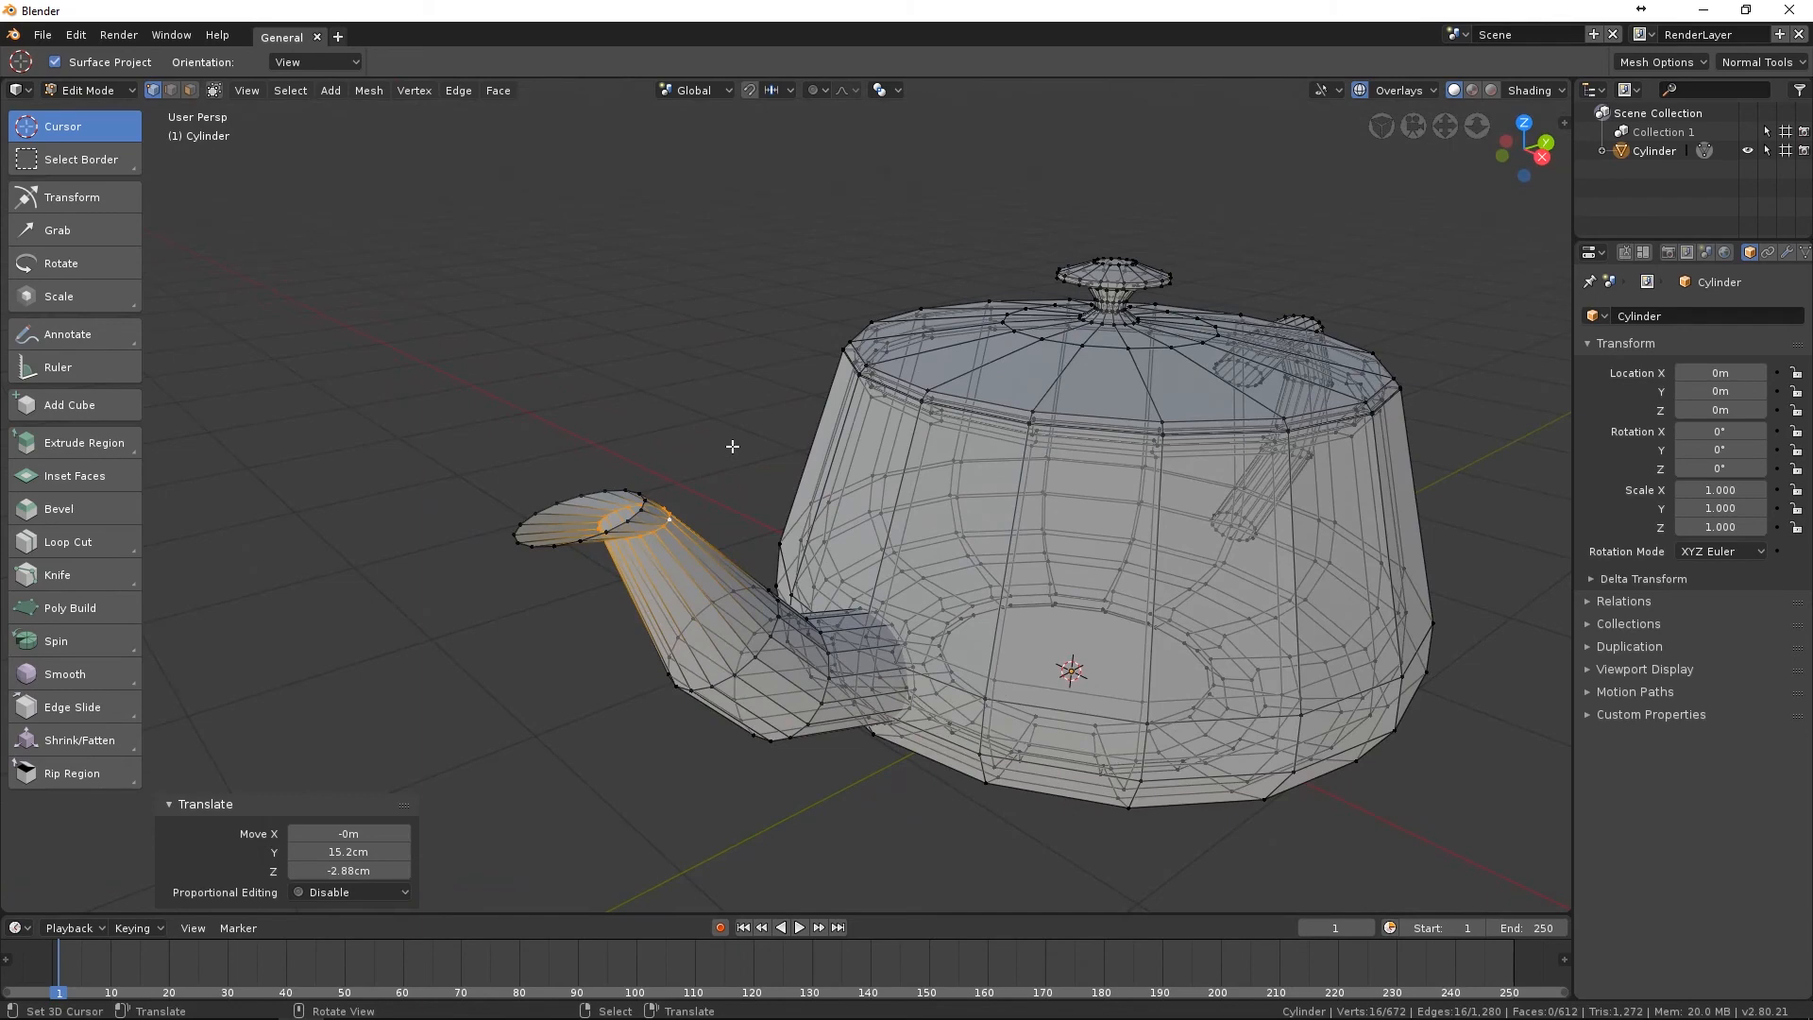
{"action": "key", "text": "KP_3"}
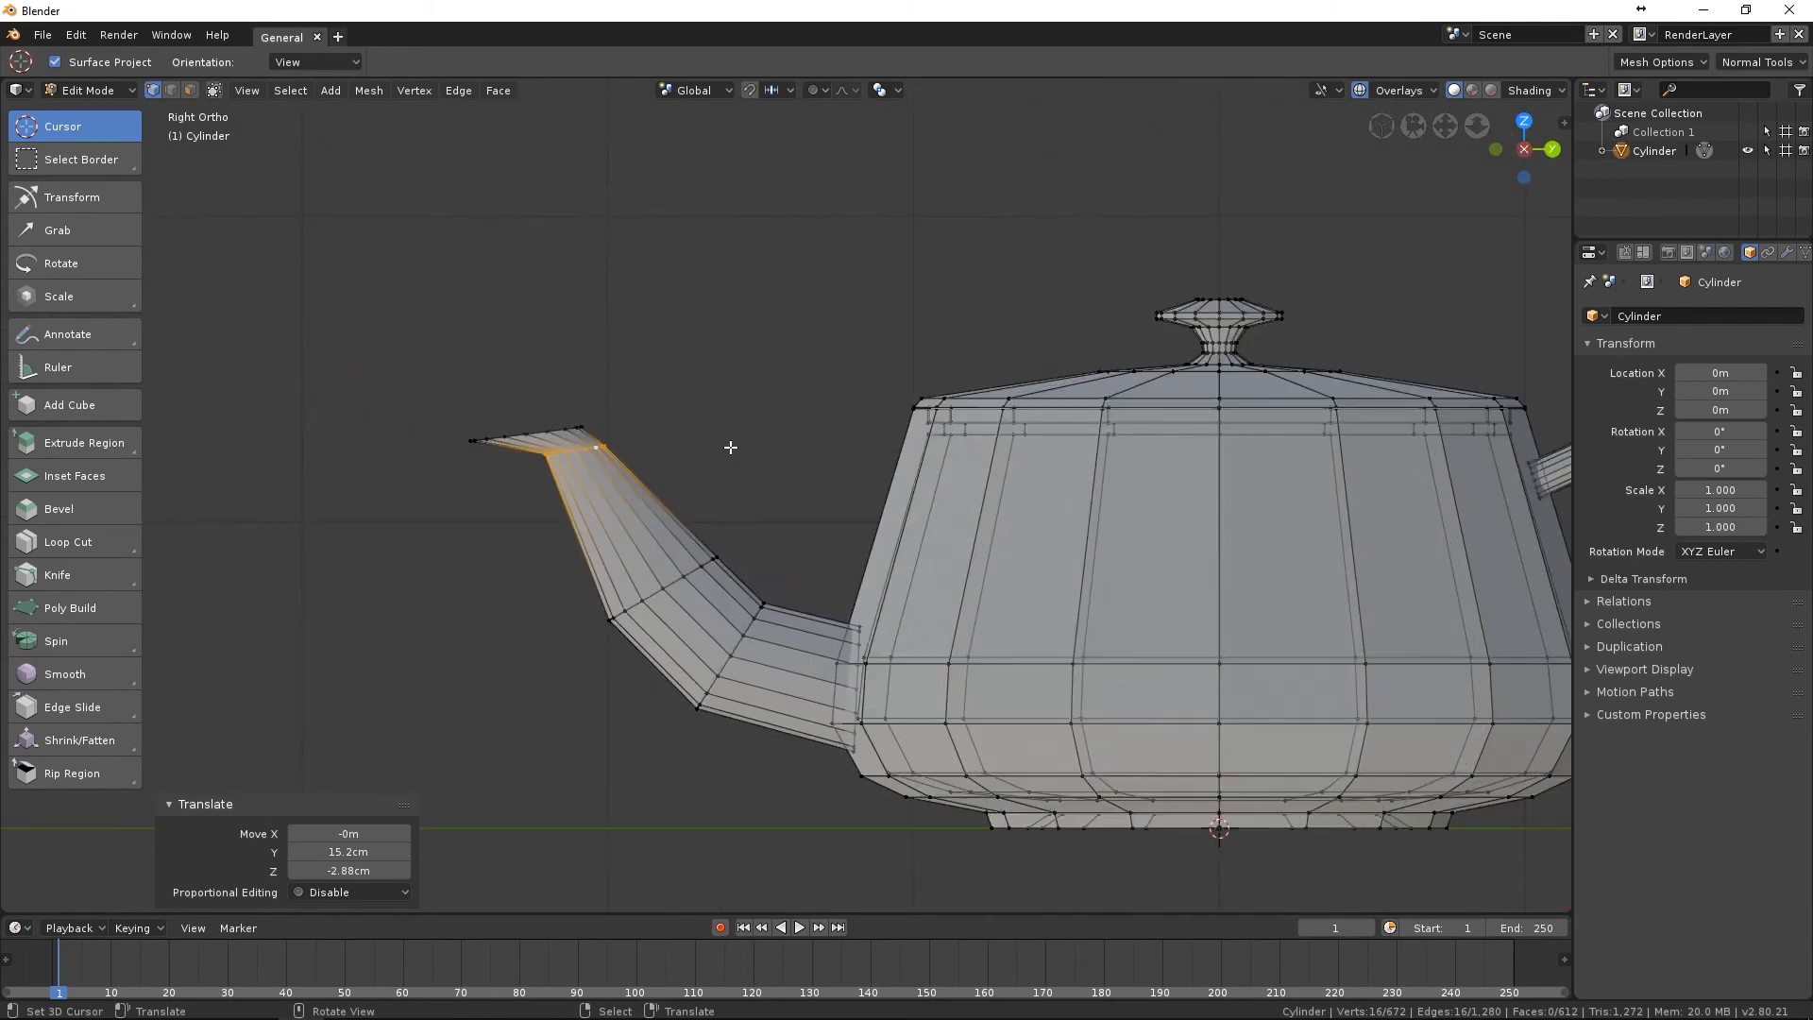
{"action": "key", "text": "g"}
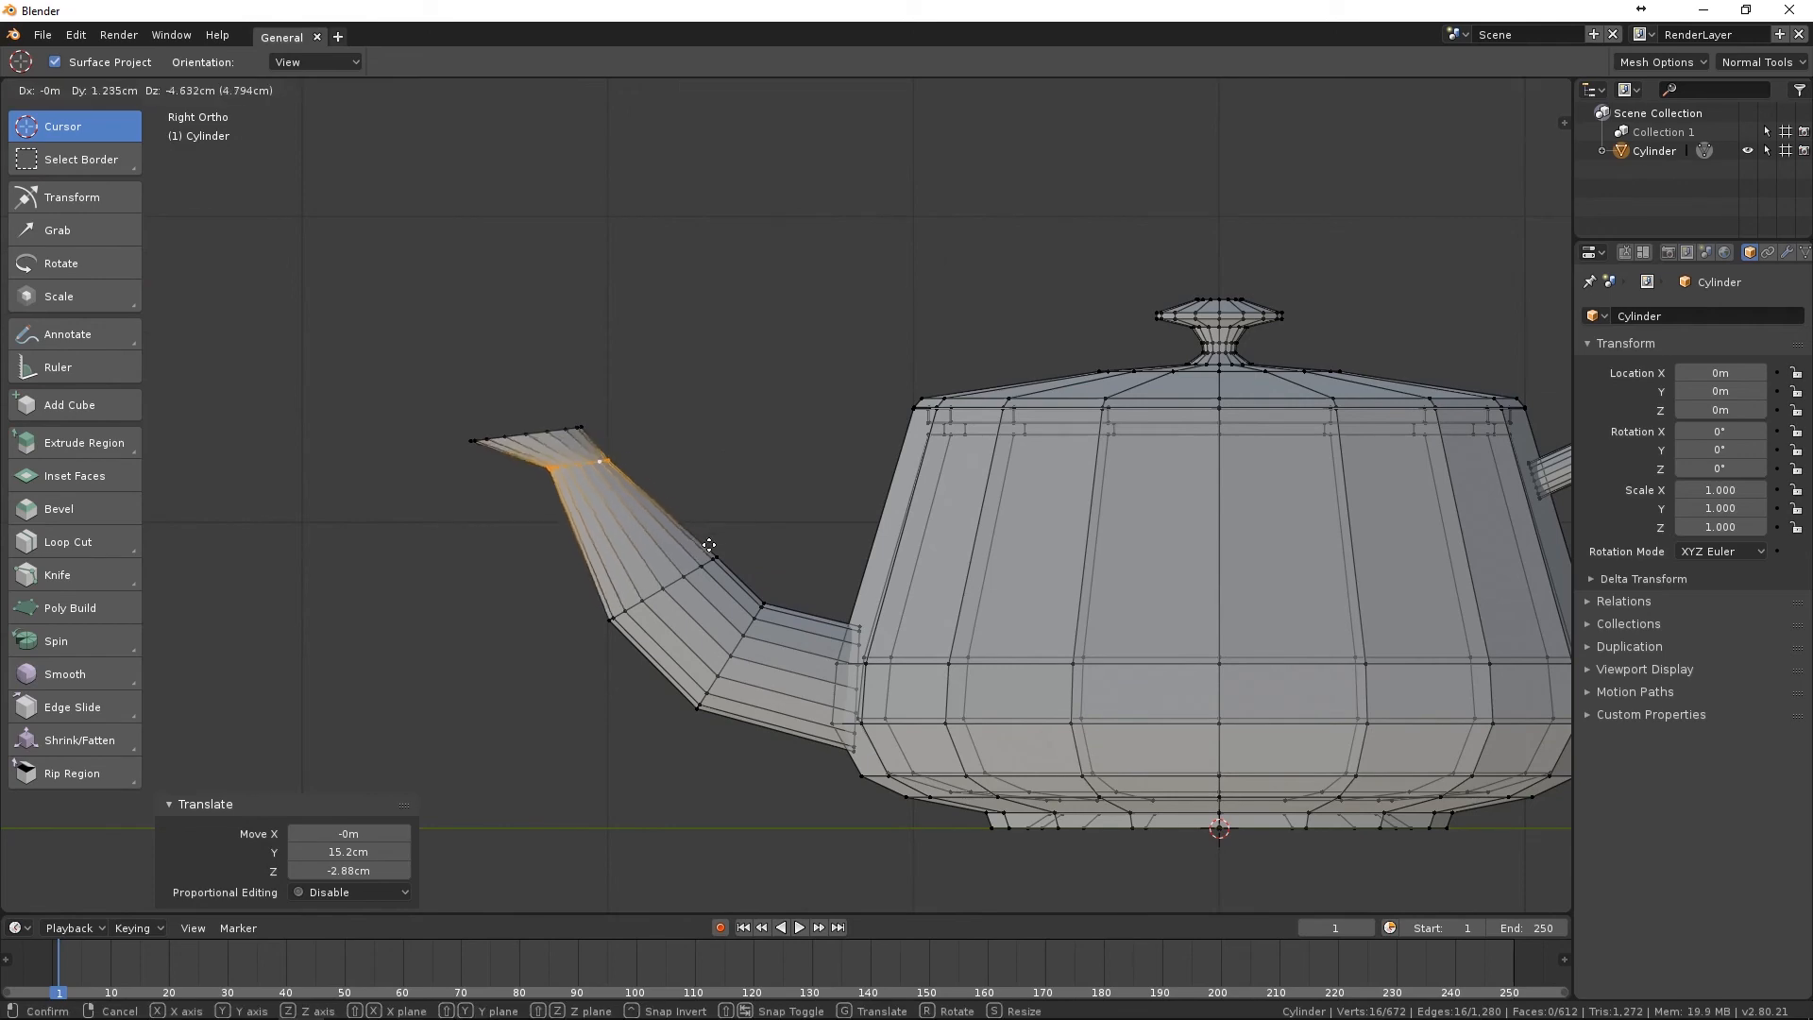
{"action": "right_click", "coordinate": [747, 478]}
{"action": "mouse_move", "coordinate": [747, 477]}
{"action": "middle_mouse_down"}
{"action": "mouse_move", "coordinate": [728, 474]}
{"action": "mouse_move", "coordinate": [770, 478]}
{"action": "middle_mouse_up"}
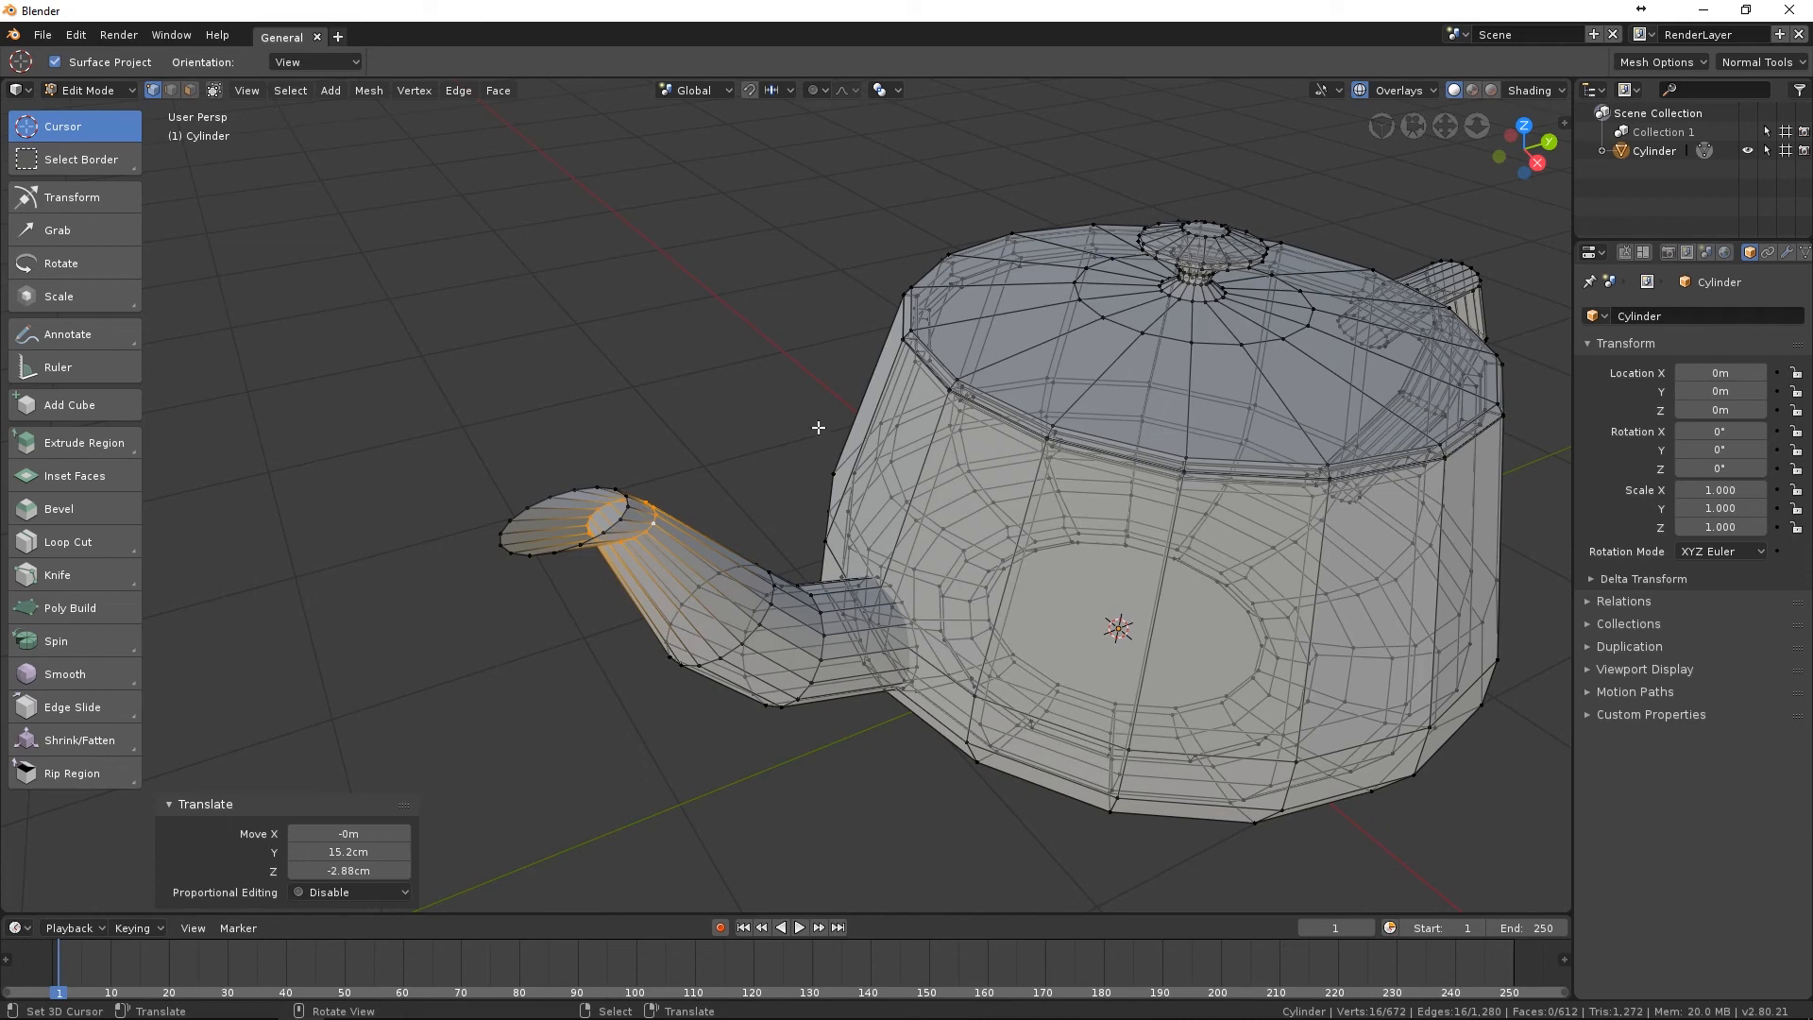
{"action": "middle_click_drag", "start_coordinate": [818, 427], "coordinate": [836, 427]}
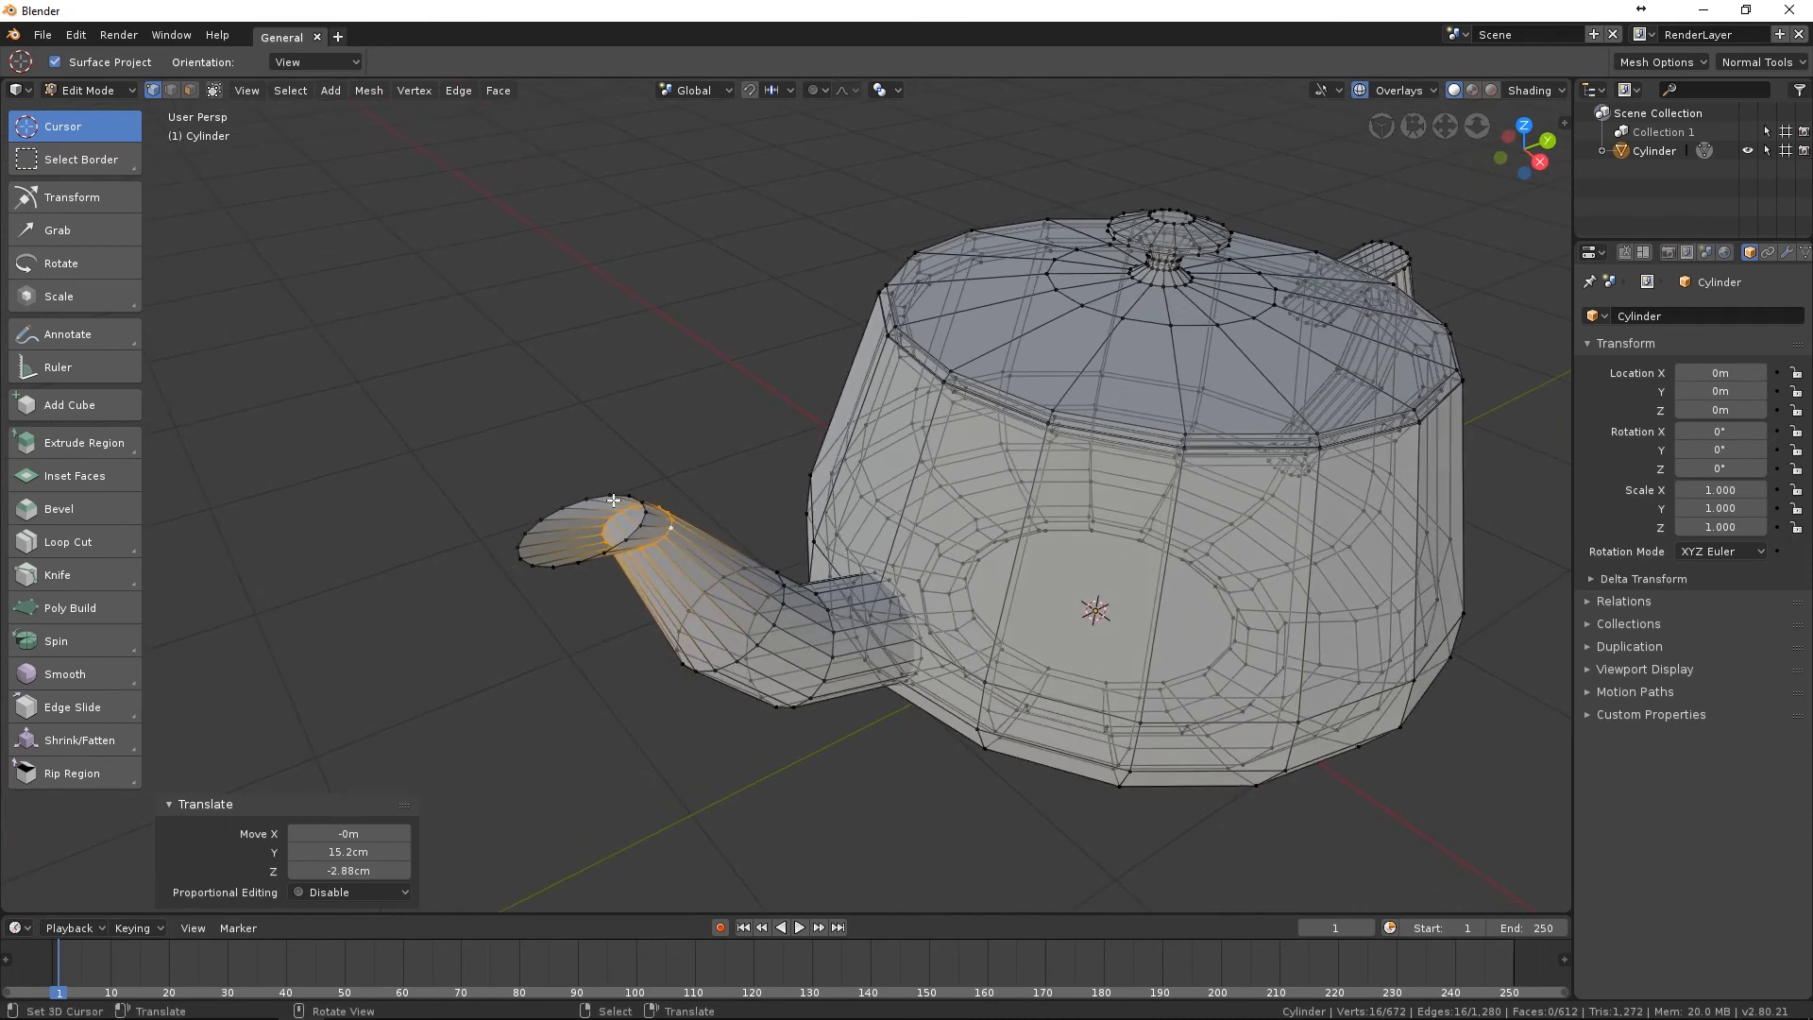
{"action": "middle_click_drag", "start_coordinate": [630, 553], "coordinate": [798, 449]}
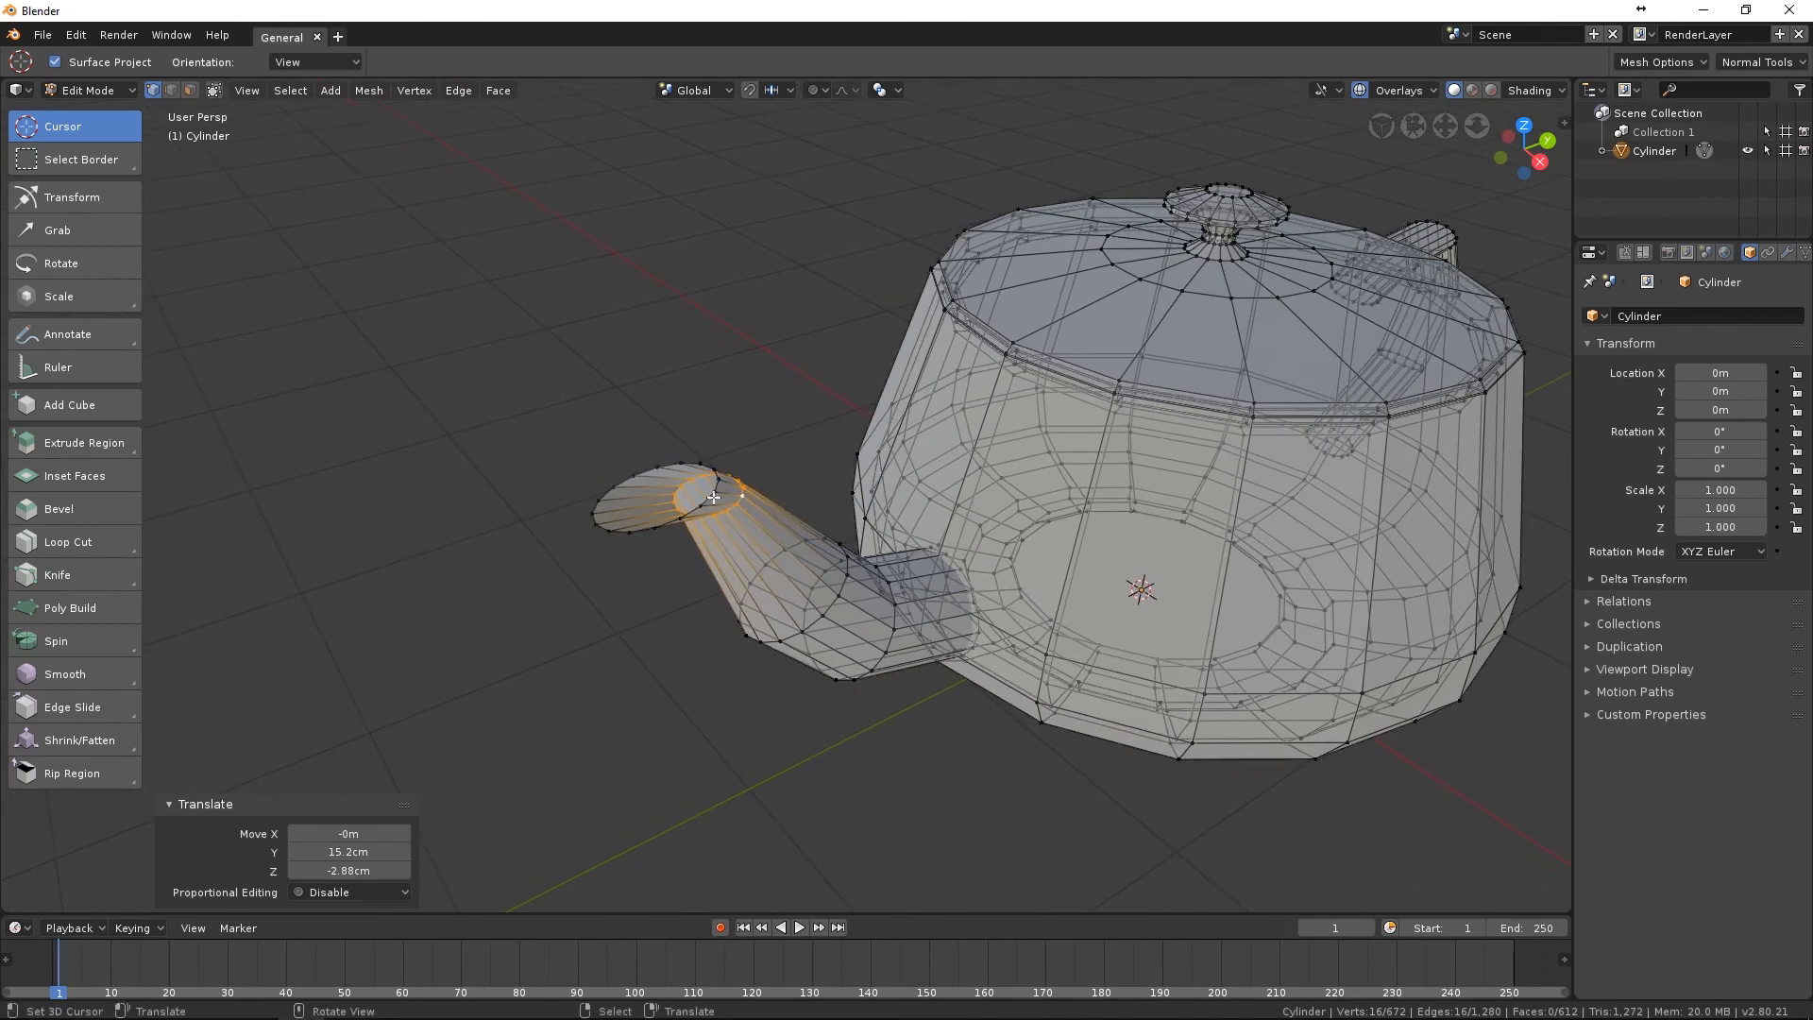
{"action": "key", "text": "g"}
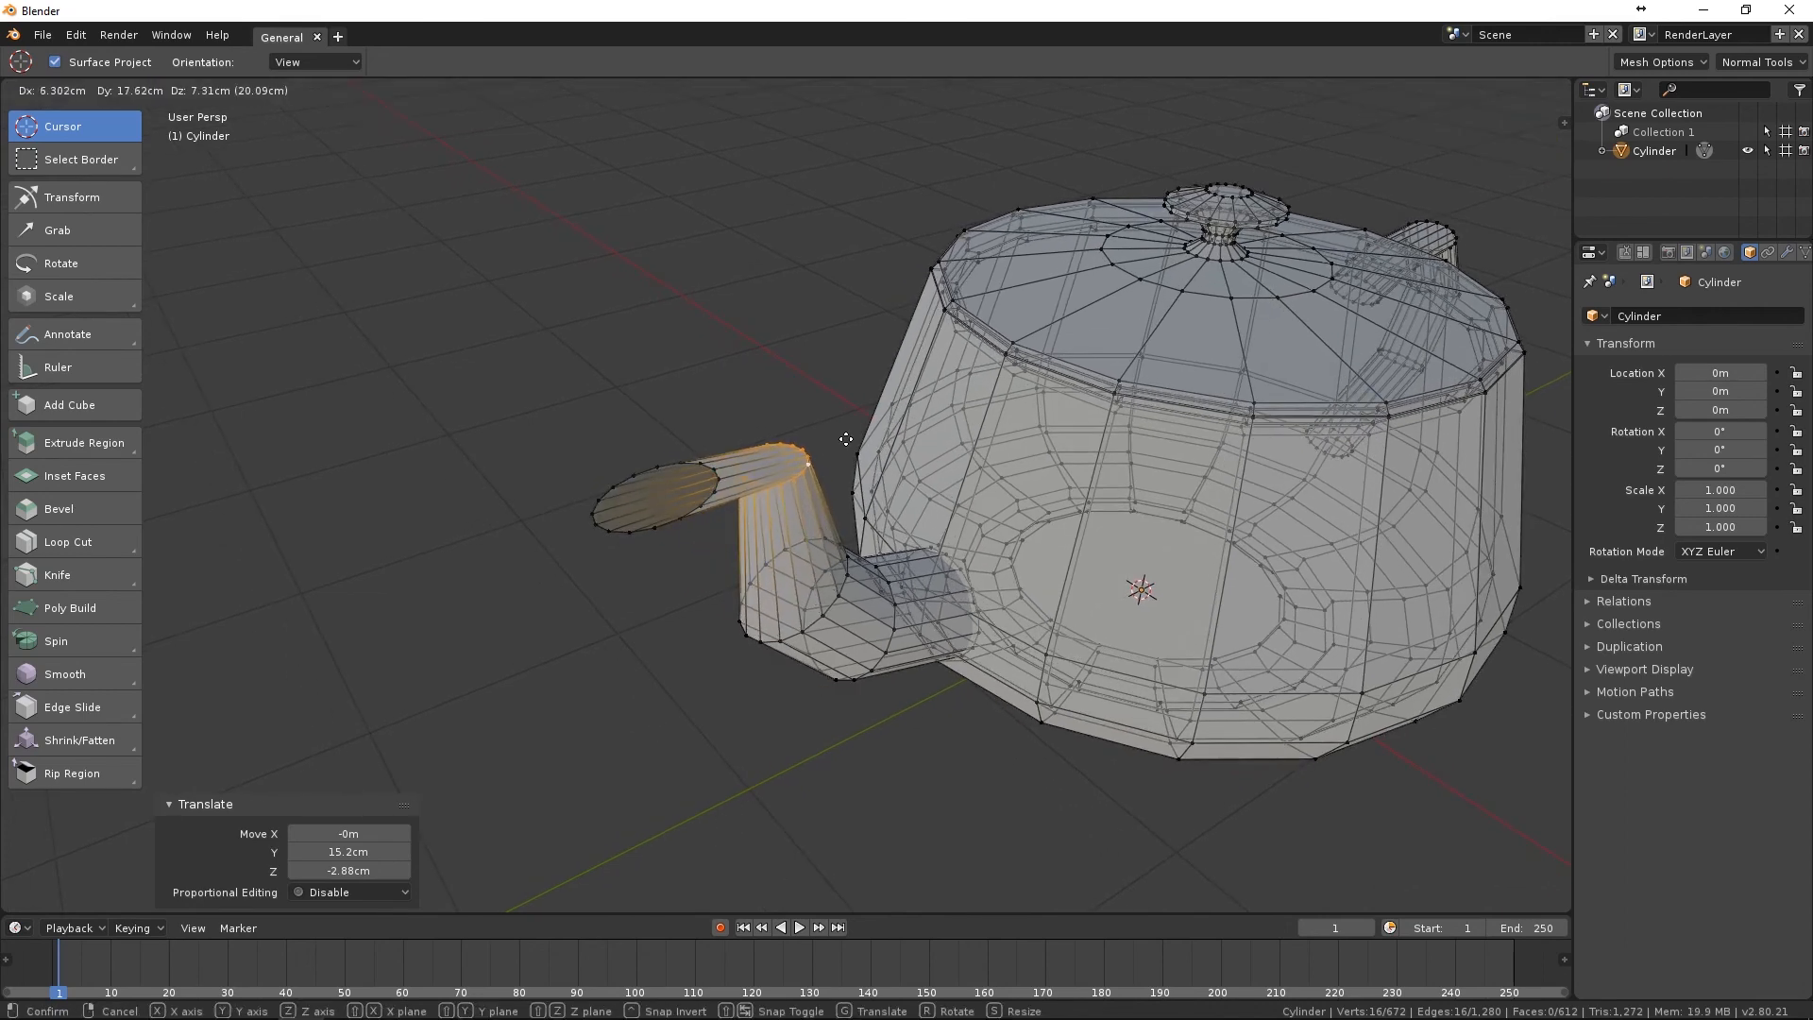
{"action": "left_click", "coordinate": [848, 435]}
{"action": "middle_click_drag", "start_coordinate": [848, 435], "coordinate": [953, 575]}
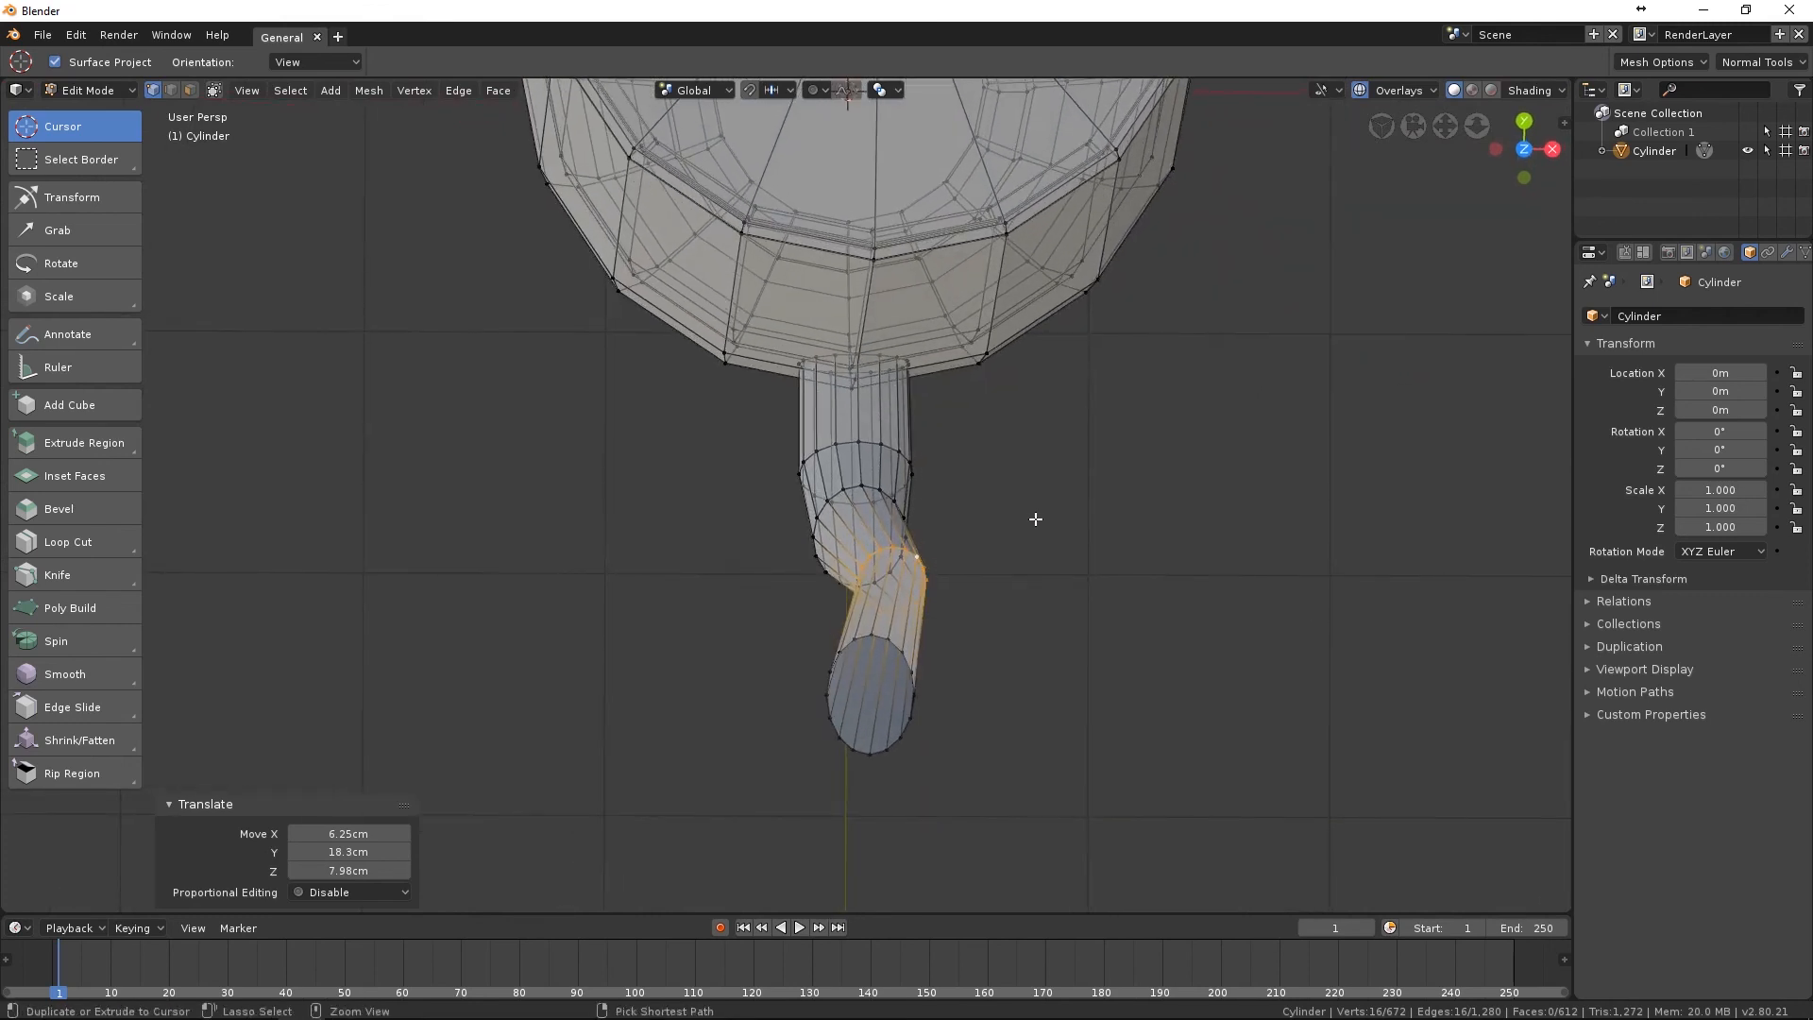
{"action": "key", "text": "ctrl+z"}
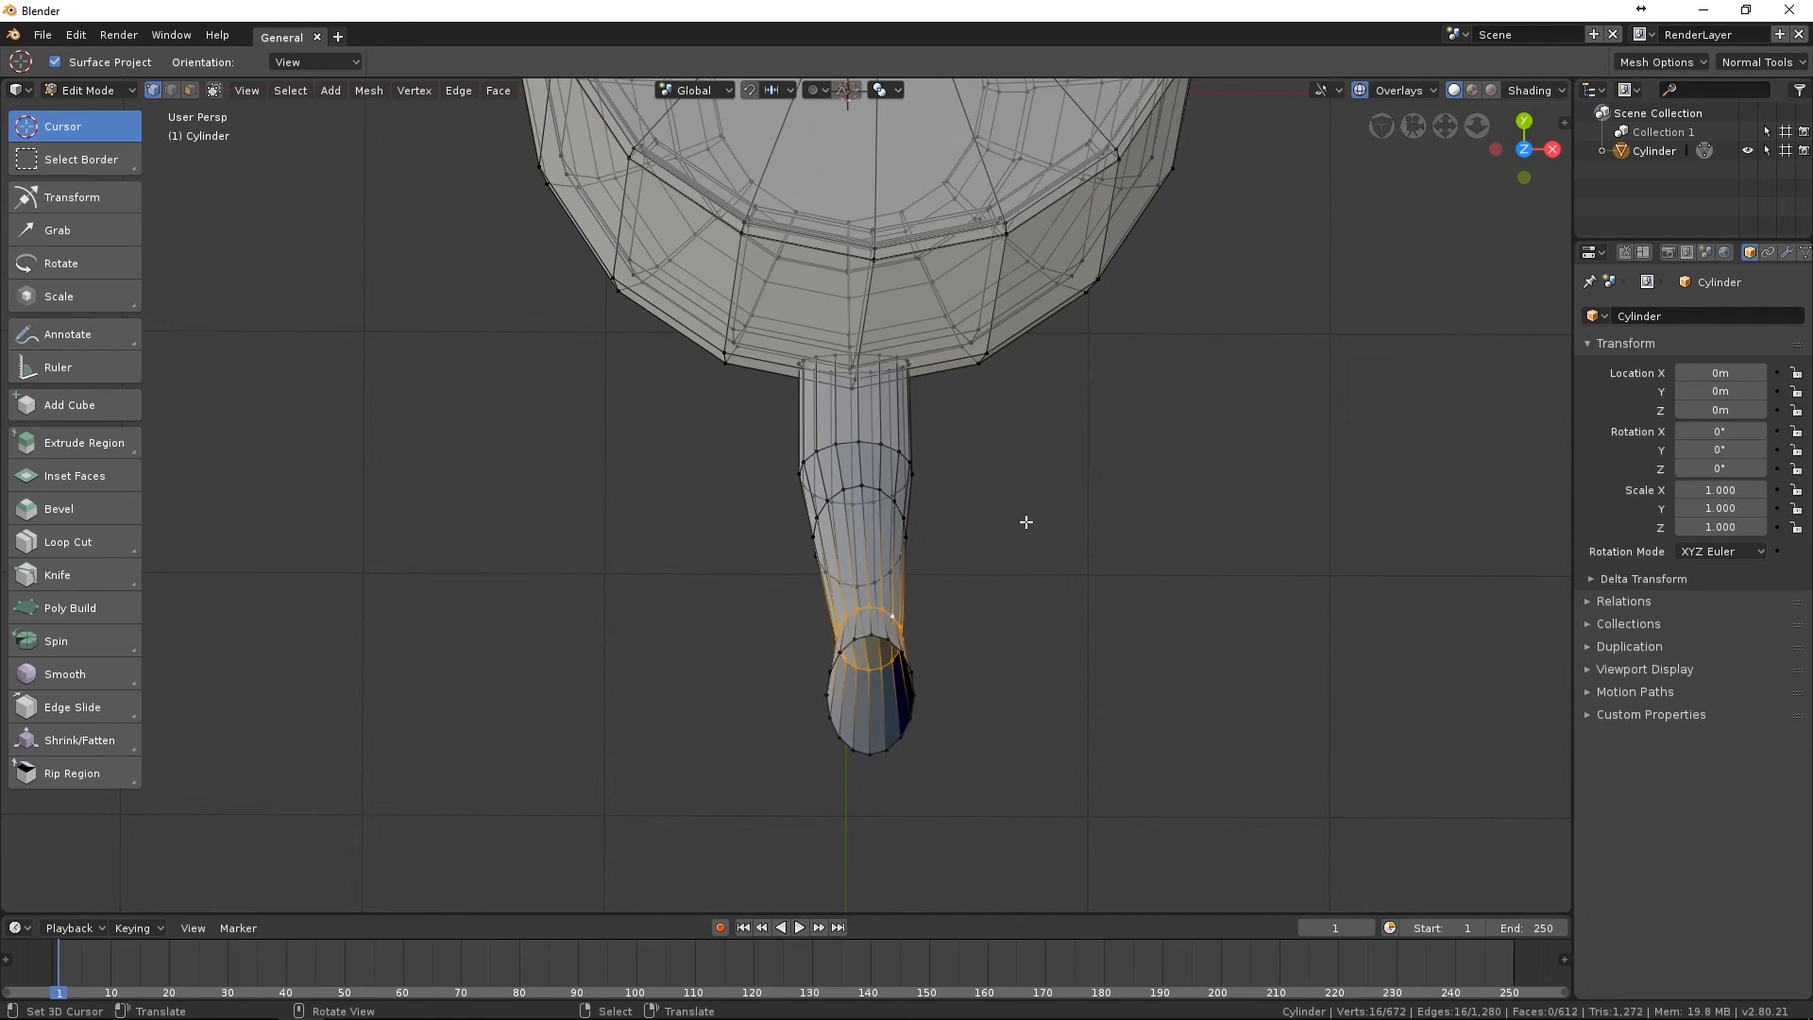
In the right view, move the neck loop towards the pot and the mouth loop about 13.6 cm along Y and 1.24 cm along Z.
{"action": "key", "text": "KP_3"}
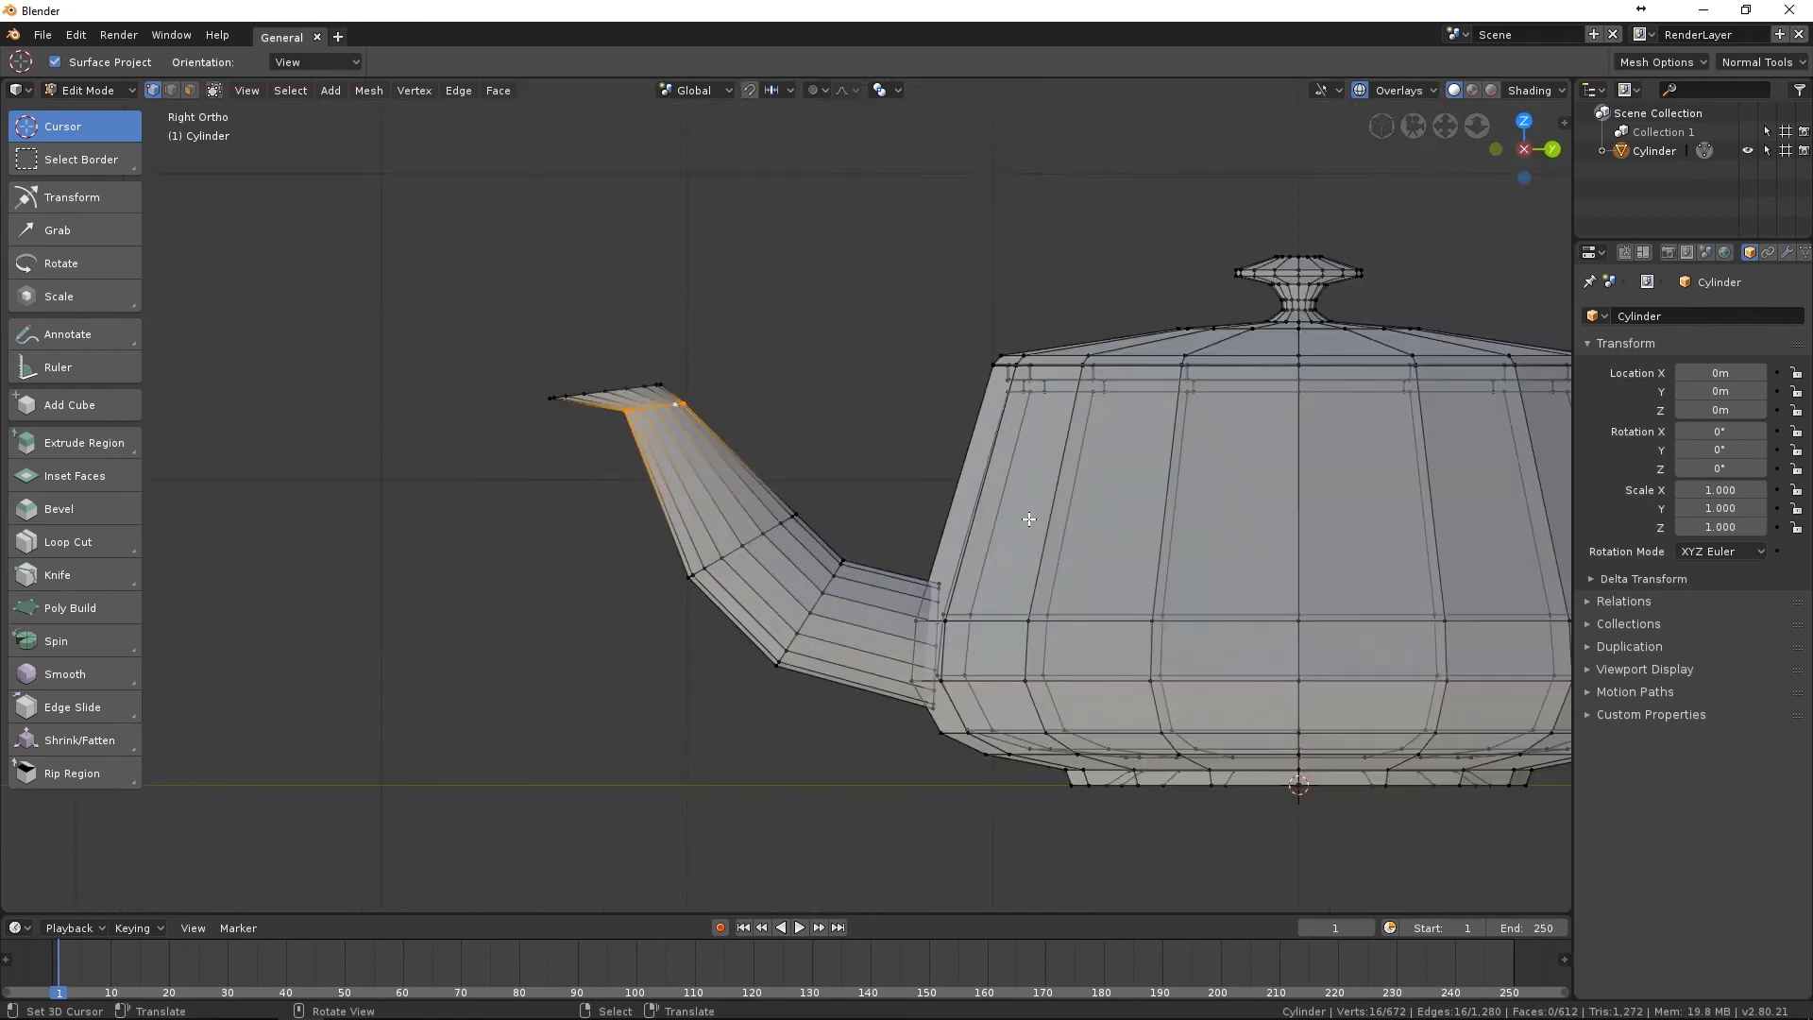
{"action": "key", "text": "g"}
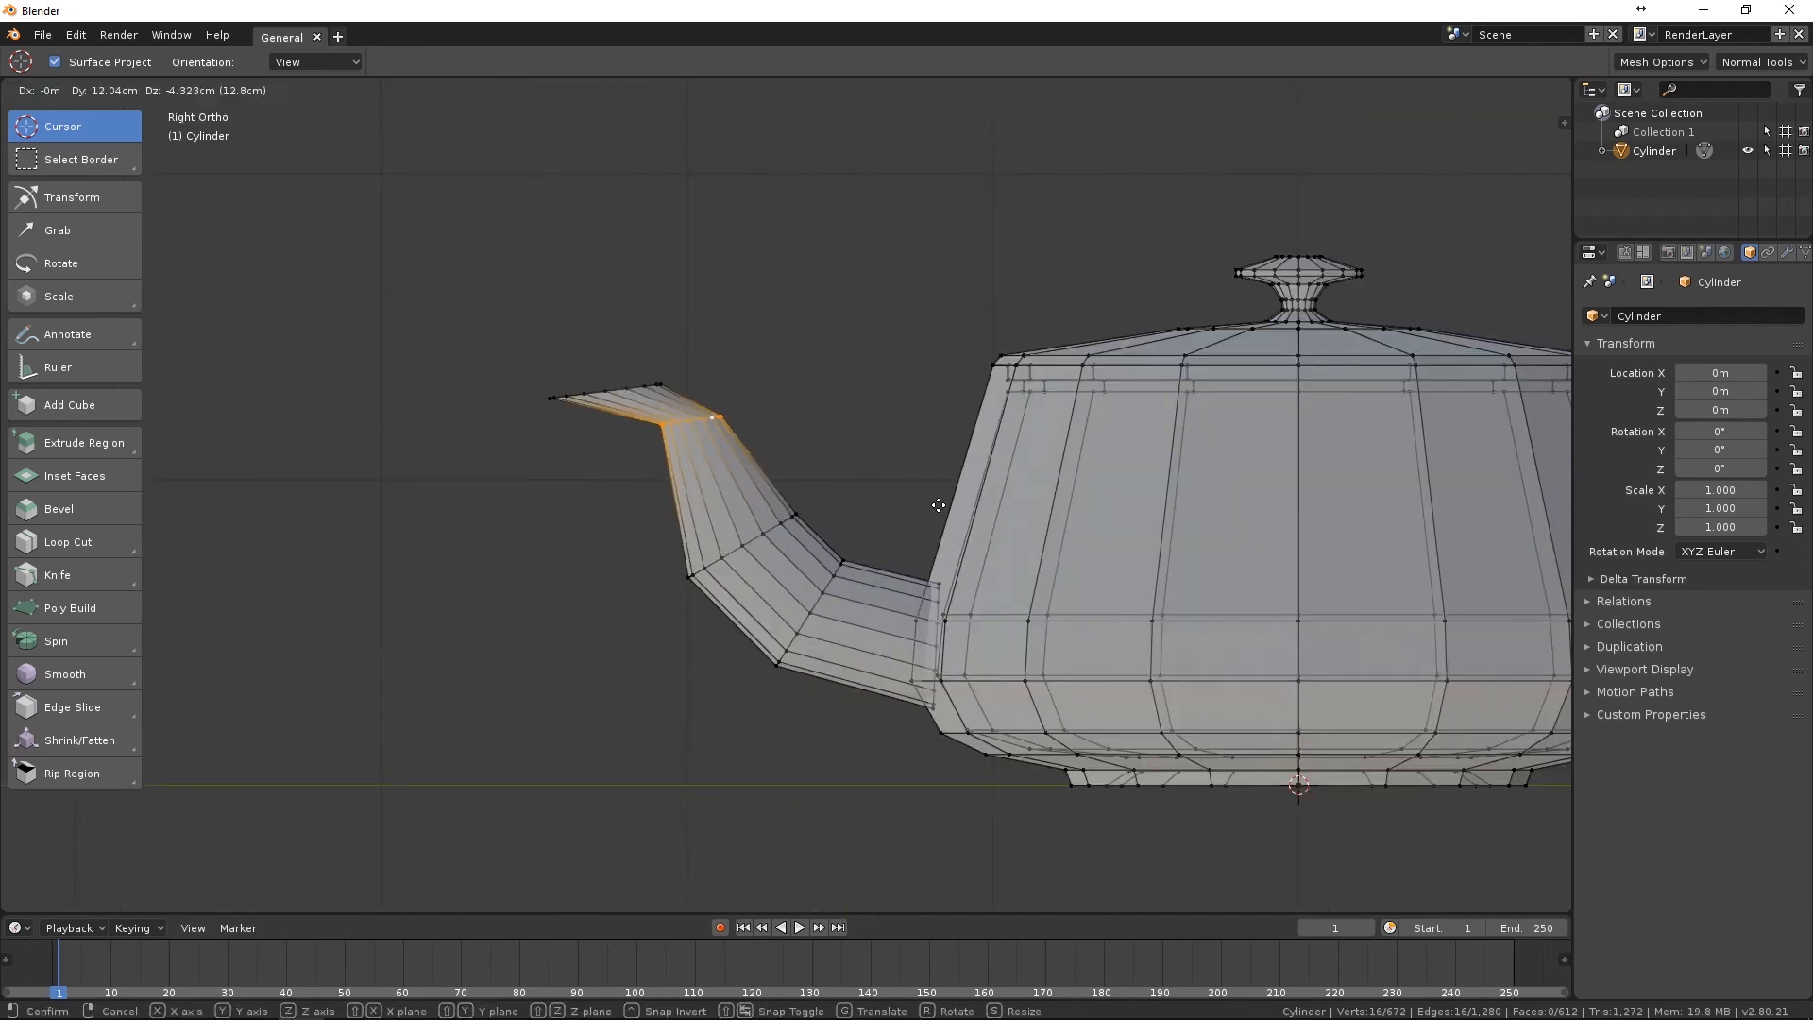
{"action": "left_click", "coordinate": [946, 504]}
Scale the spout's mouth loop by about 1.295 along Y and move it about 3.71 cm along Y and 3.09 mm along Z.
{"action": "middle_click_drag", "start_coordinate": [878, 359], "coordinate": [898, 499]}
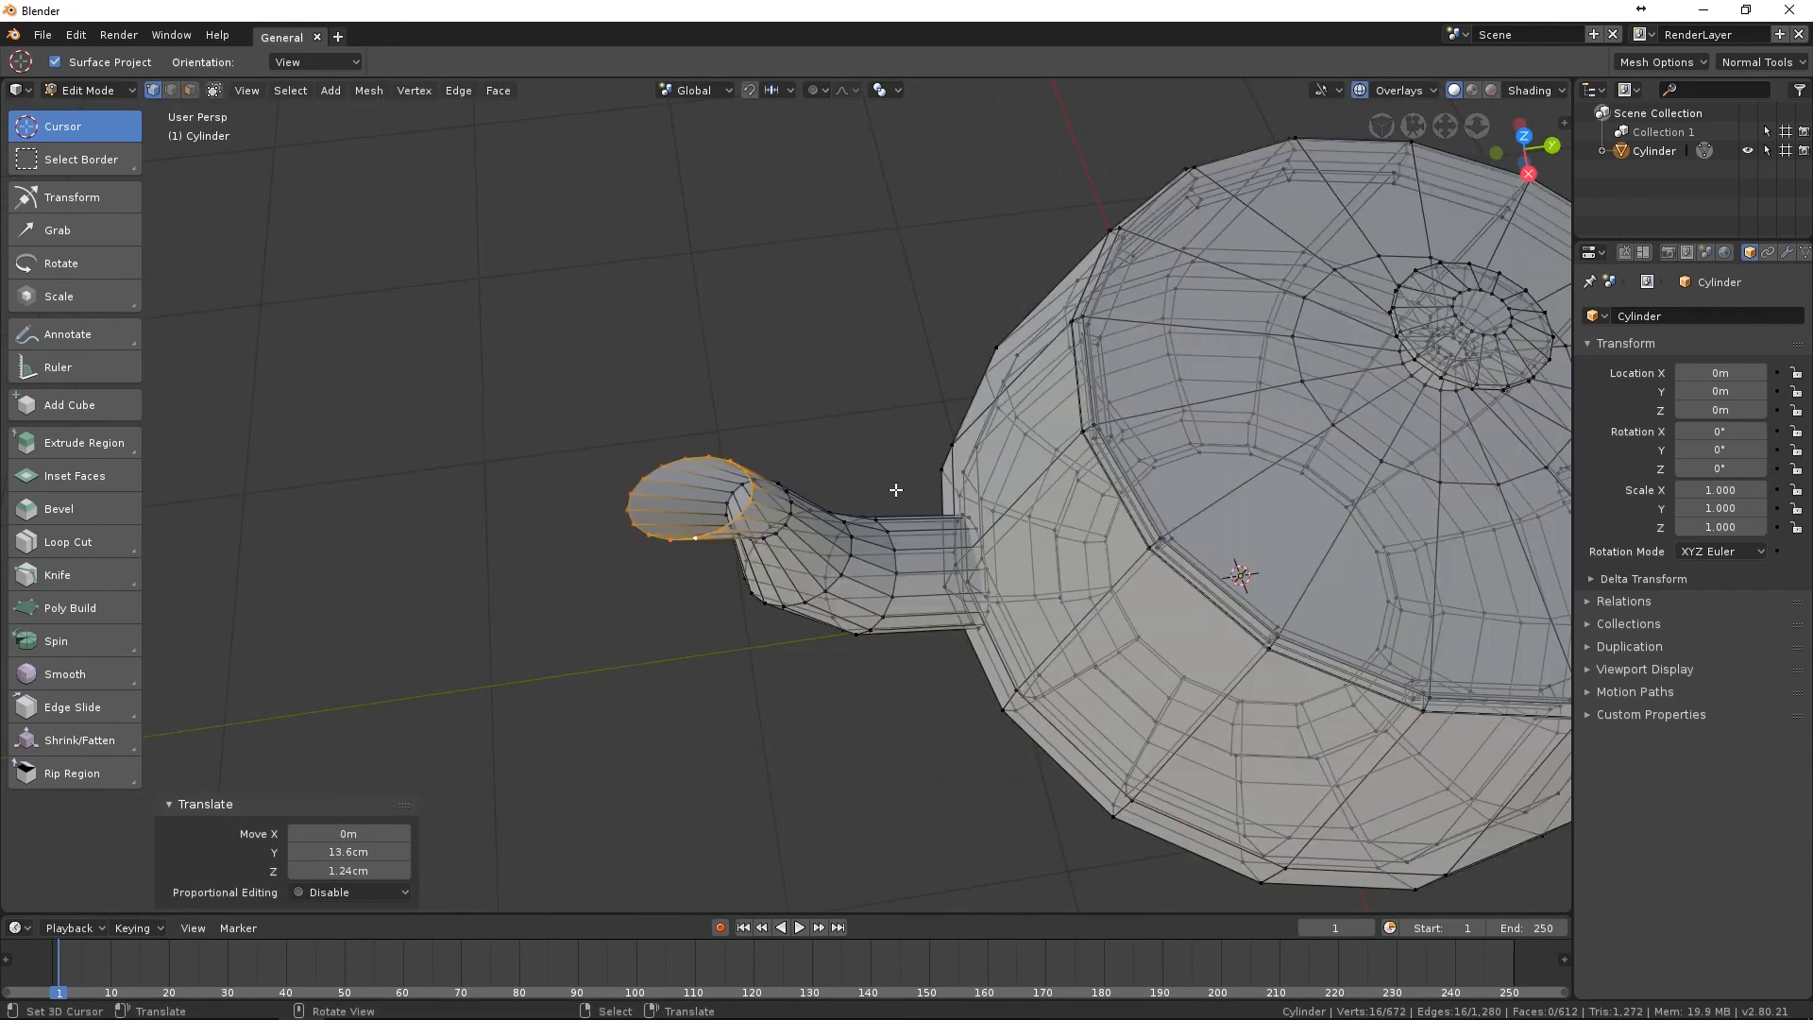
{"action": "key", "text": "s"}
{"action": "key", "text": "y"}
{"action": "left_click", "coordinate": [956, 486]}
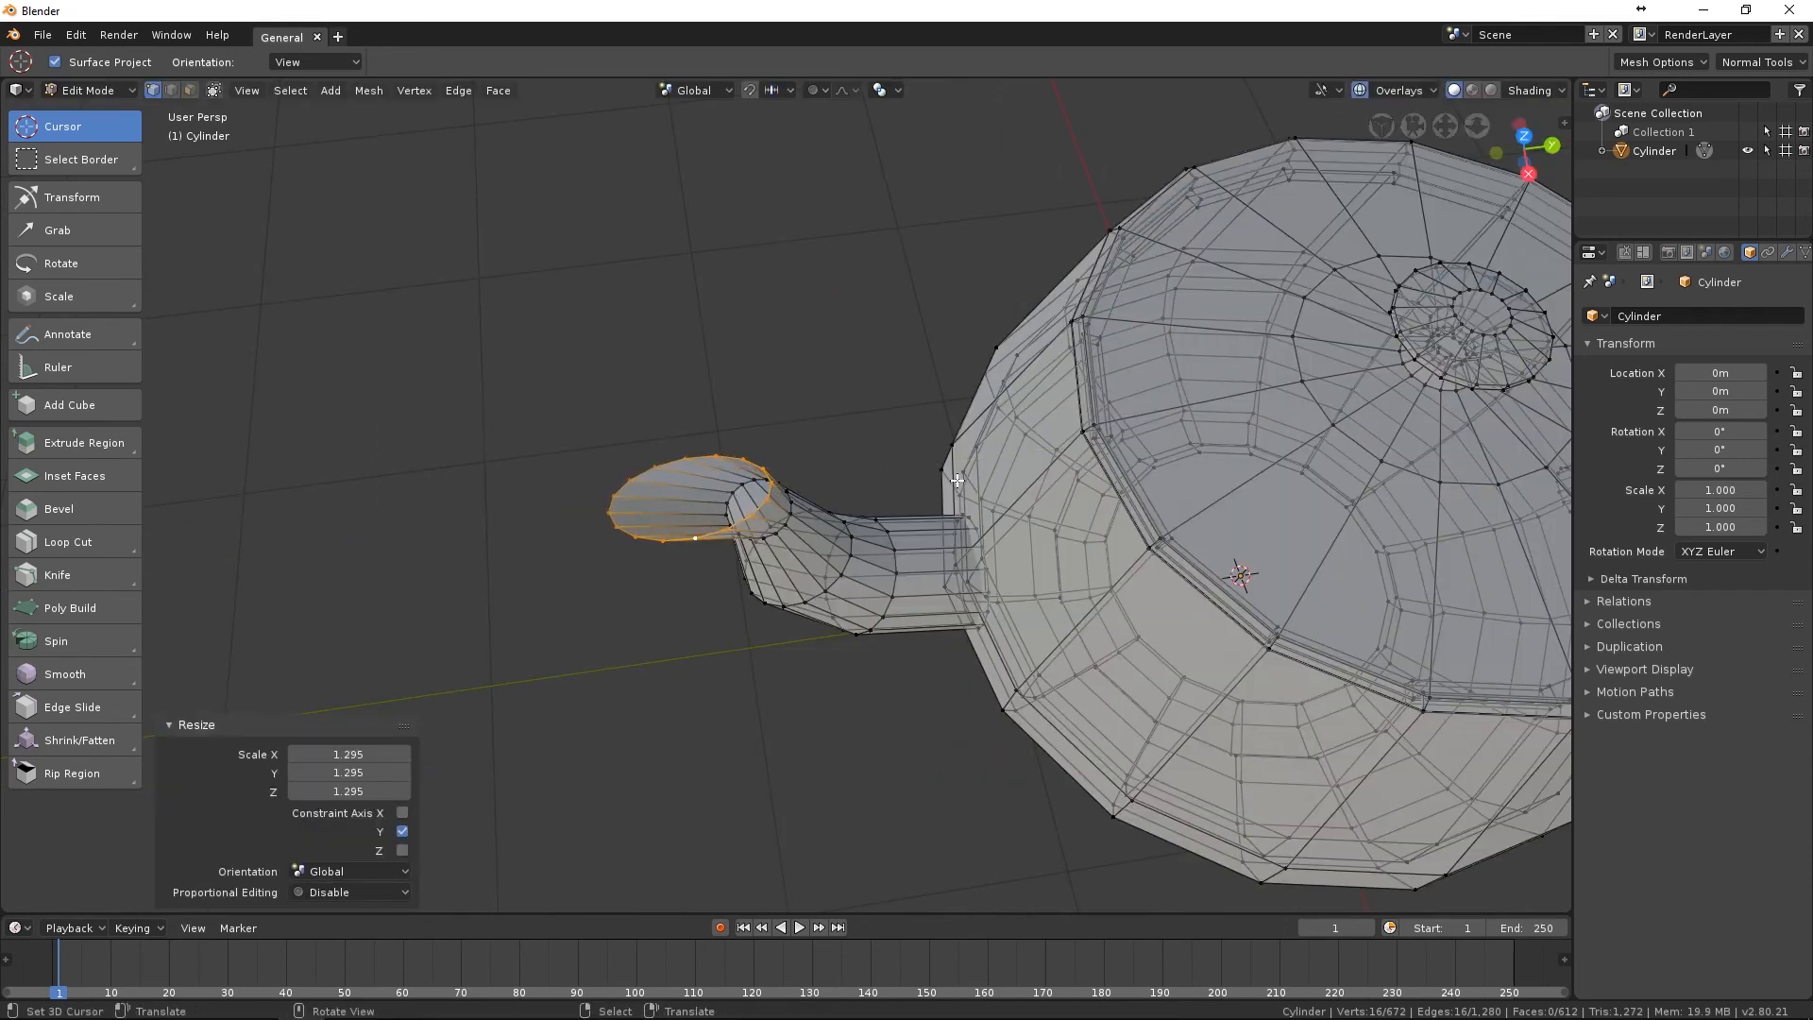
{"action": "key", "text": "KP_3"}
{"action": "key", "text": "g"}
{"action": "left_click", "coordinate": [870, 413]}
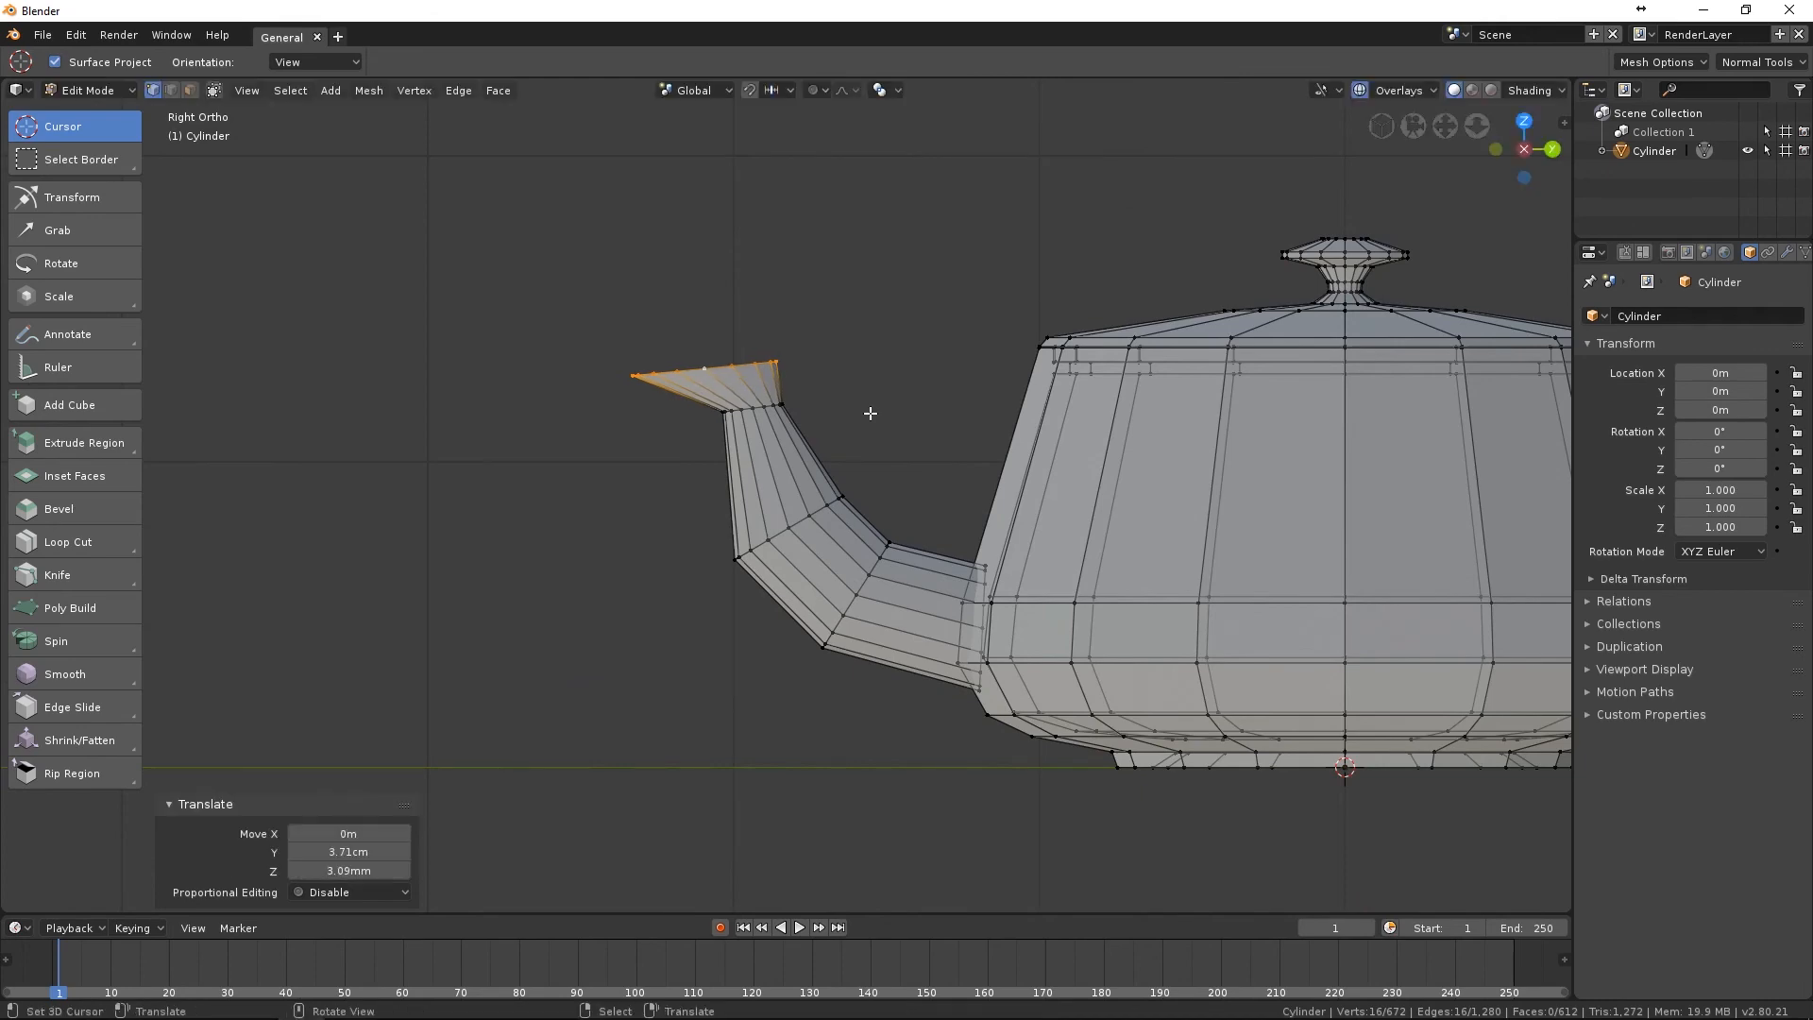
Extrude the mouth loop in place, scale it inward to form a rim, and scale it by about 0.909 along X.
{"action": "middle_click_drag", "start_coordinate": [907, 523], "coordinate": [998, 437]}
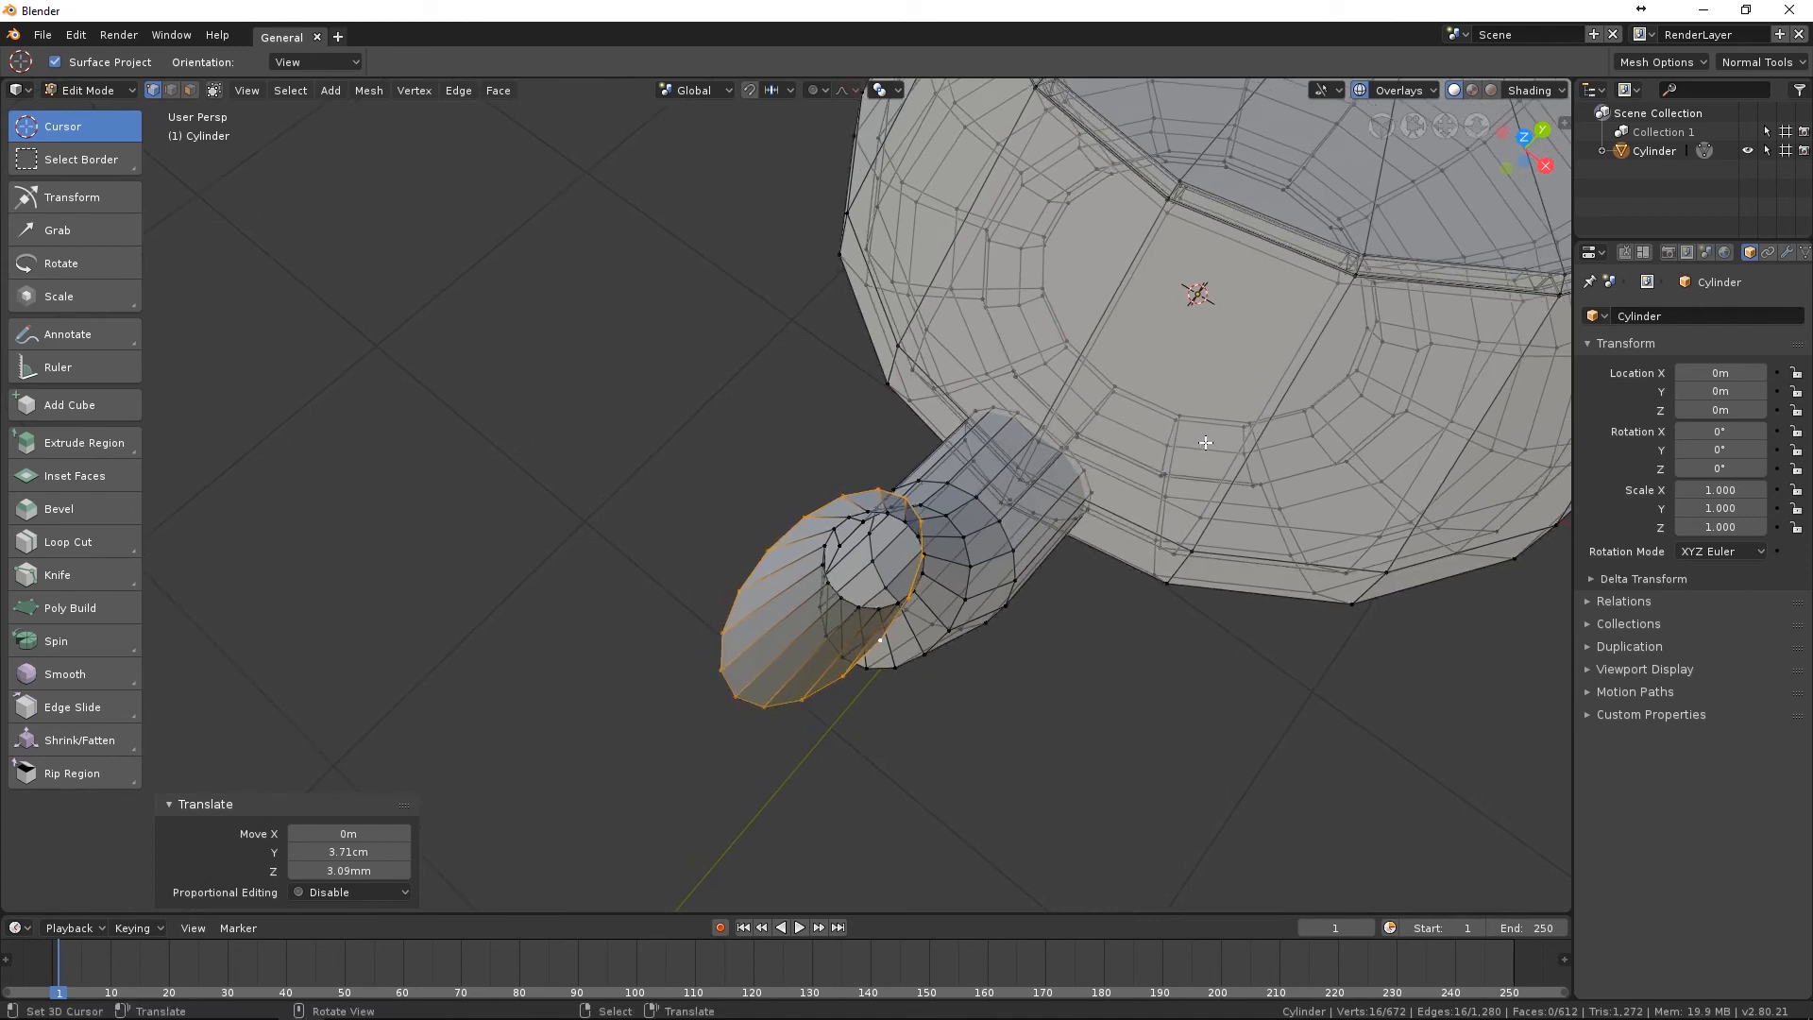
{"action": "key", "text": "e"}
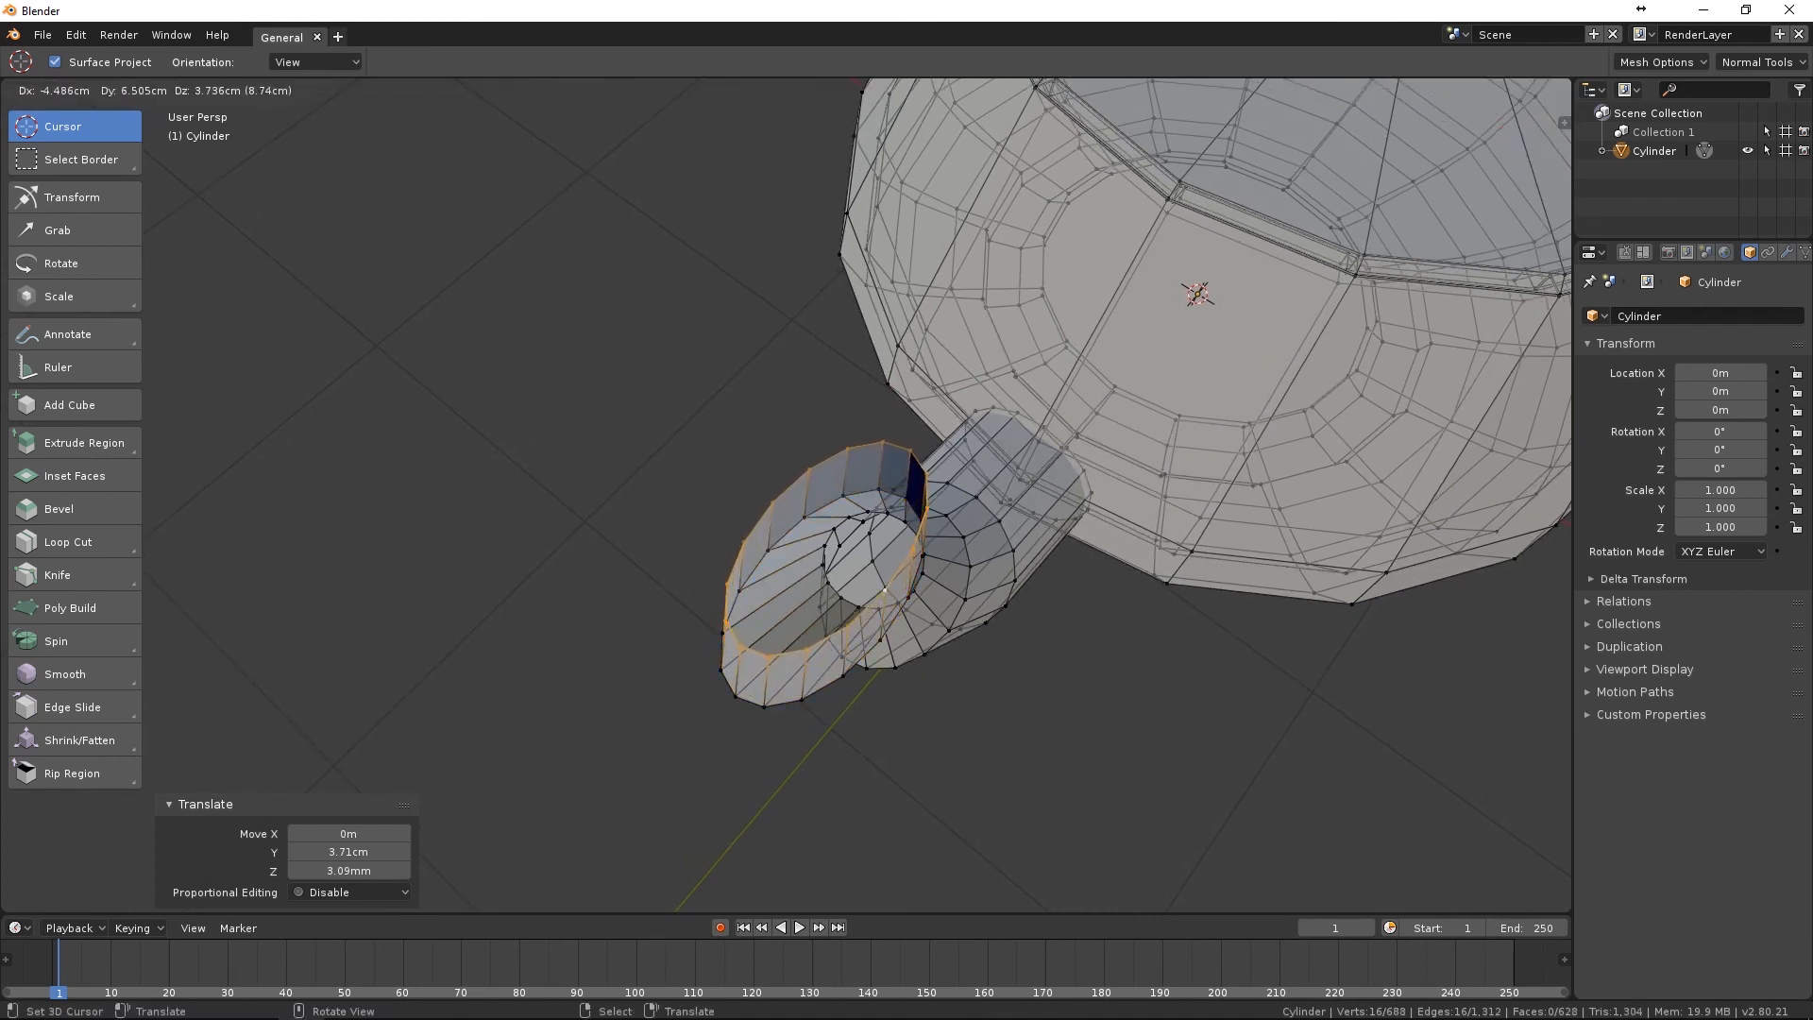
{"action": "right_click", "coordinate": [1210, 391]}
{"action": "key", "text": "s"}
{"action": "left_click", "coordinate": [1106, 423]}
{"action": "middle_click_drag", "start_coordinate": [916, 494], "coordinate": [808, 356]}
{"action": "key", "text": "s"}
{"action": "key", "text": "x"}
{"action": "left_click", "coordinate": [1048, 511]}
{"action": "key", "text": "KP_3"}
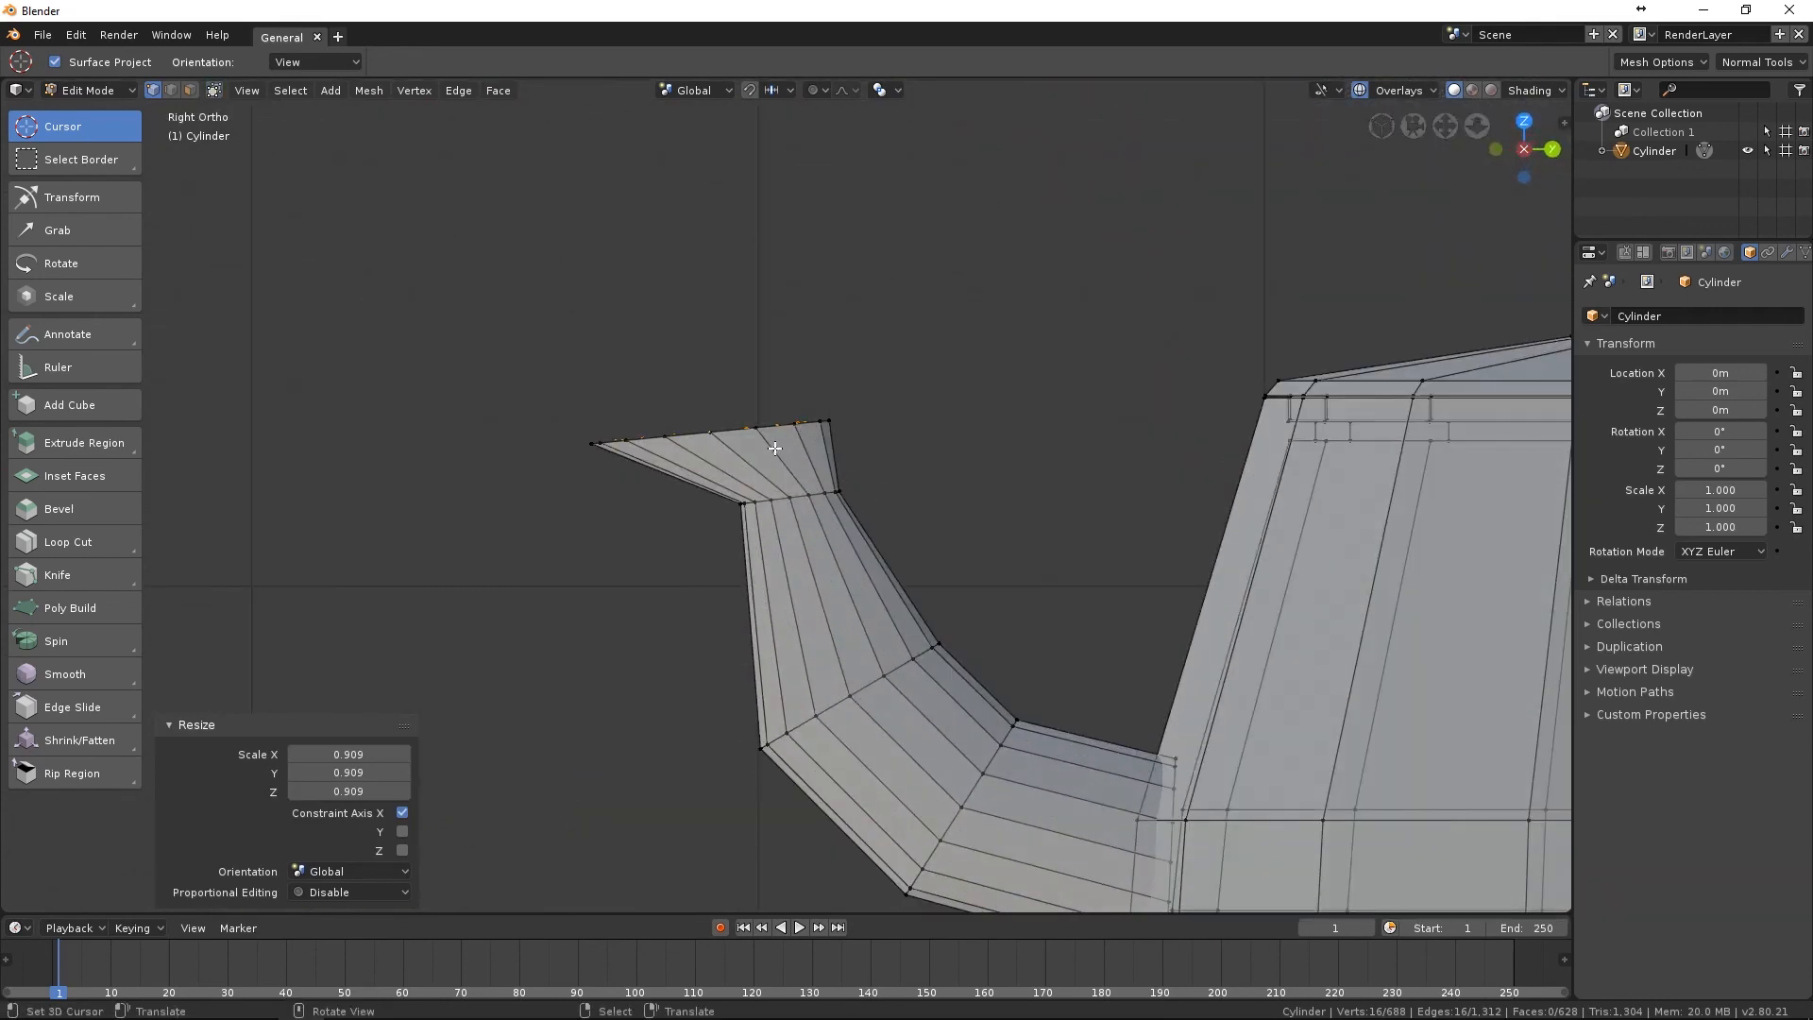
Extrude the inner mouth loop into the spout about 9.7 cm in Y and -11.7 cm in Z, shrink it, shift it 5.59 cm along Y, and scale it by 1.261.
{"action": "key", "text": "e"}
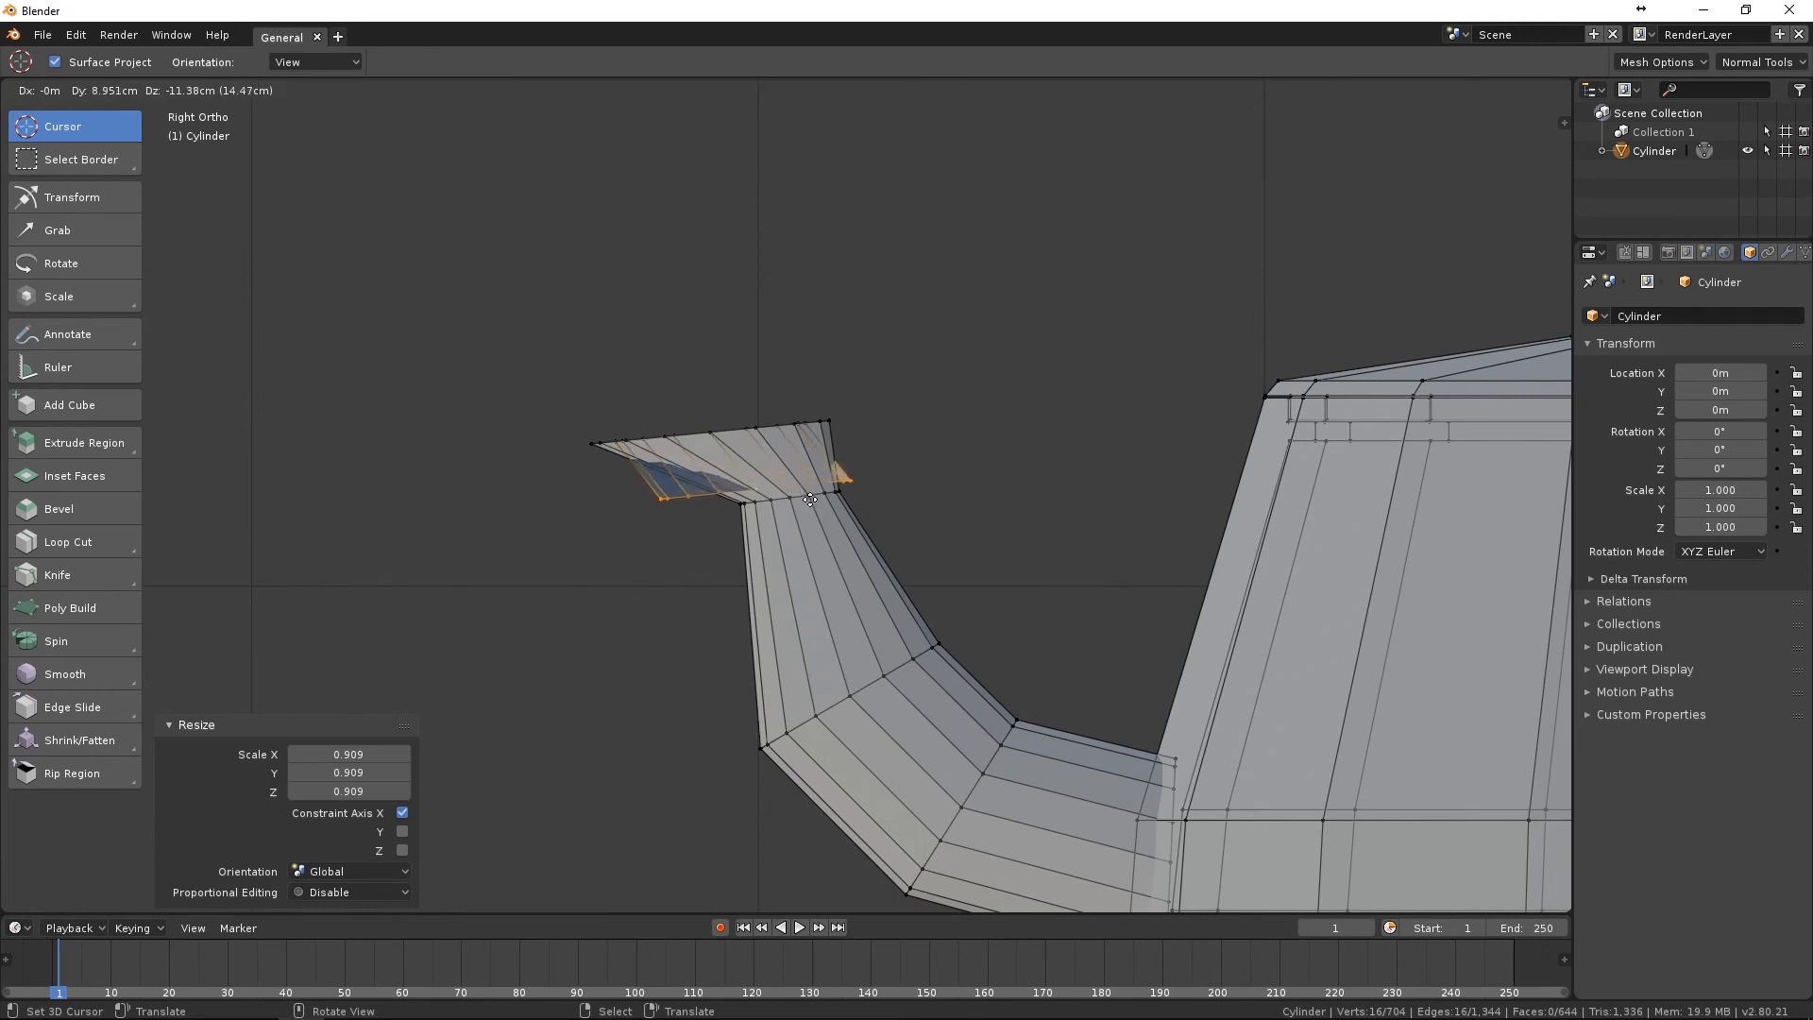
{"action": "left_click", "coordinate": [814, 501]}
{"action": "key", "text": "s"}
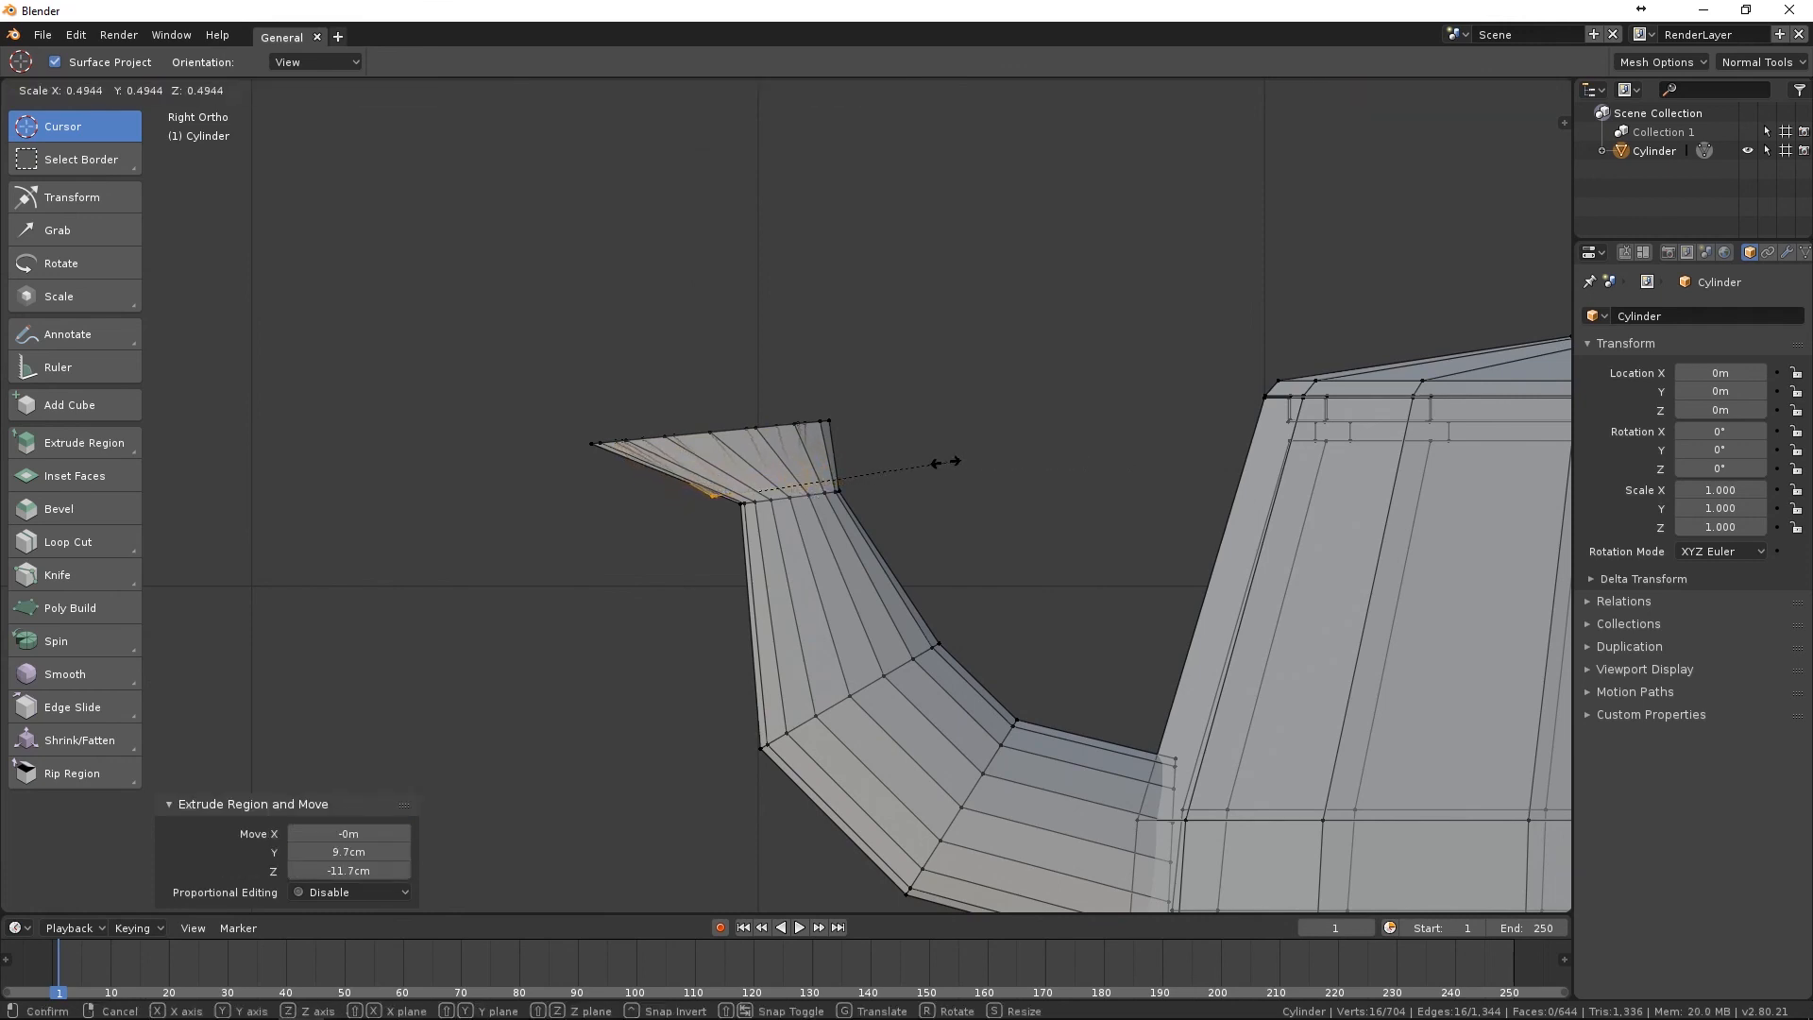
{"action": "left_click", "coordinate": [862, 457]}
{"action": "key", "text": "g"}
{"action": "key", "text": "s"}
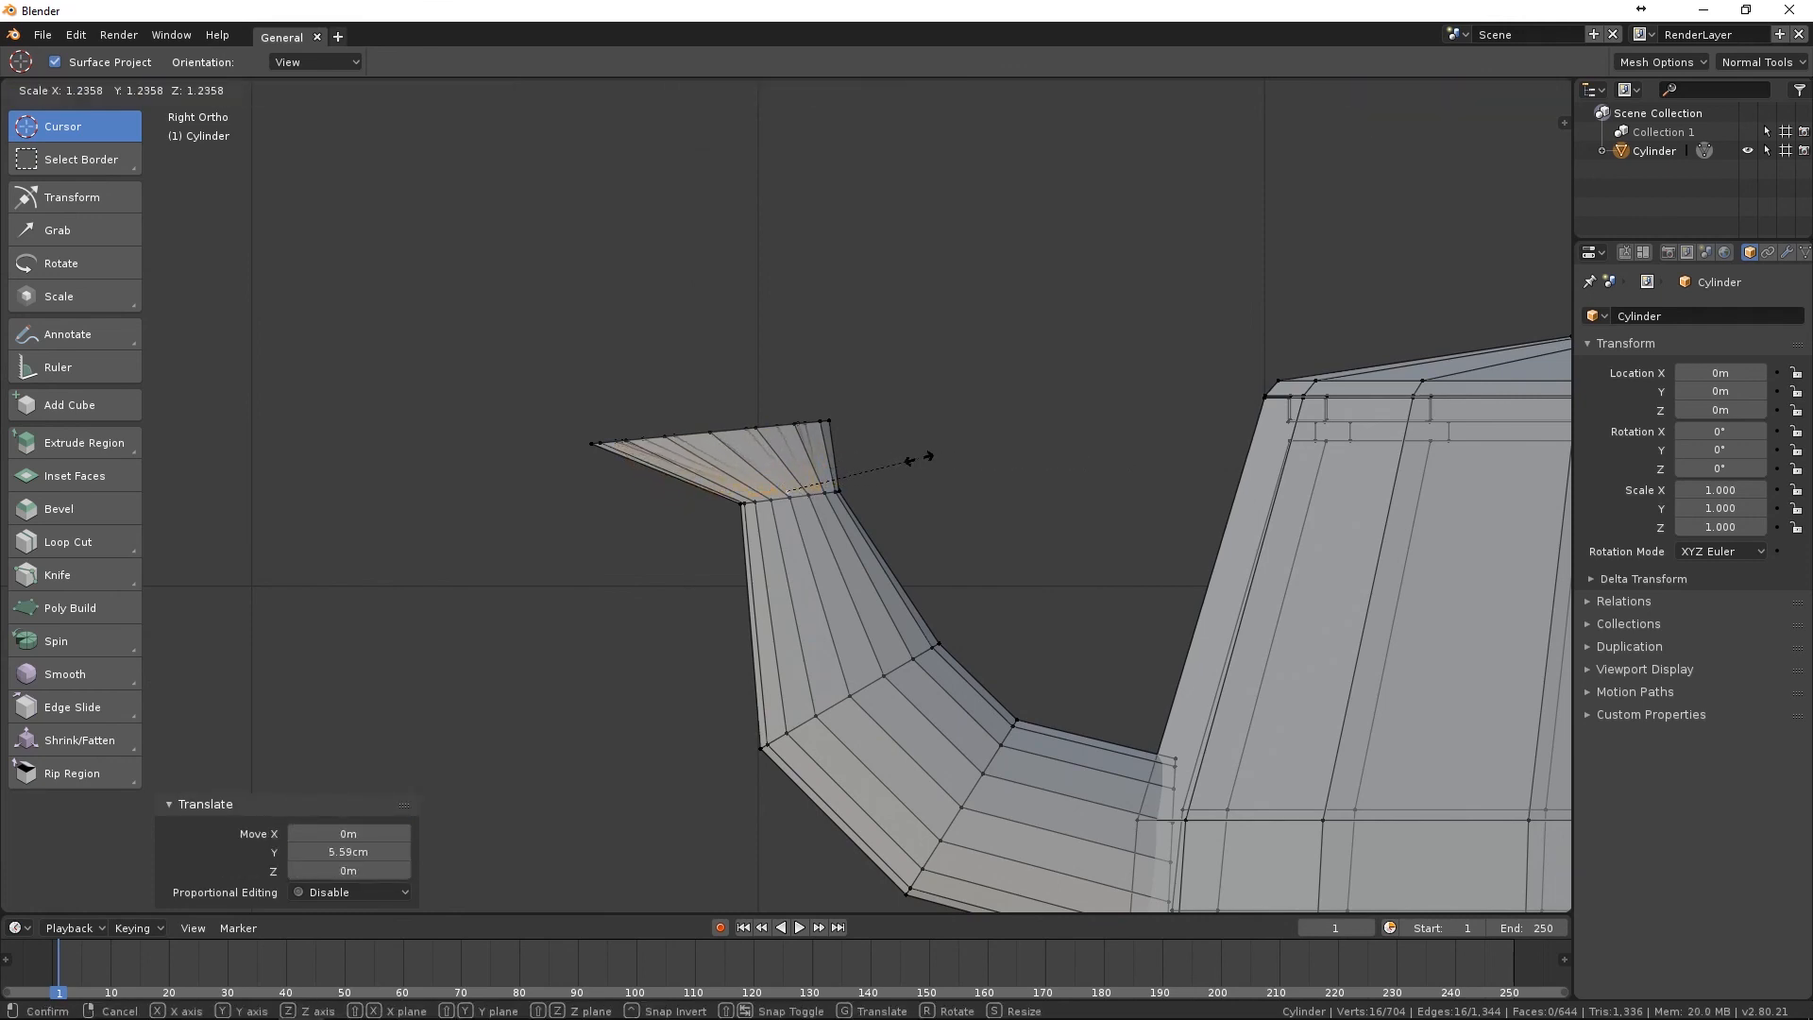
{"action": "left_click", "coordinate": [923, 457]}
Widen the inner neck loop by scaling it about 1.744 along X.
{"action": "middle_click_drag", "start_coordinate": [923, 457], "coordinate": [1020, 529]}
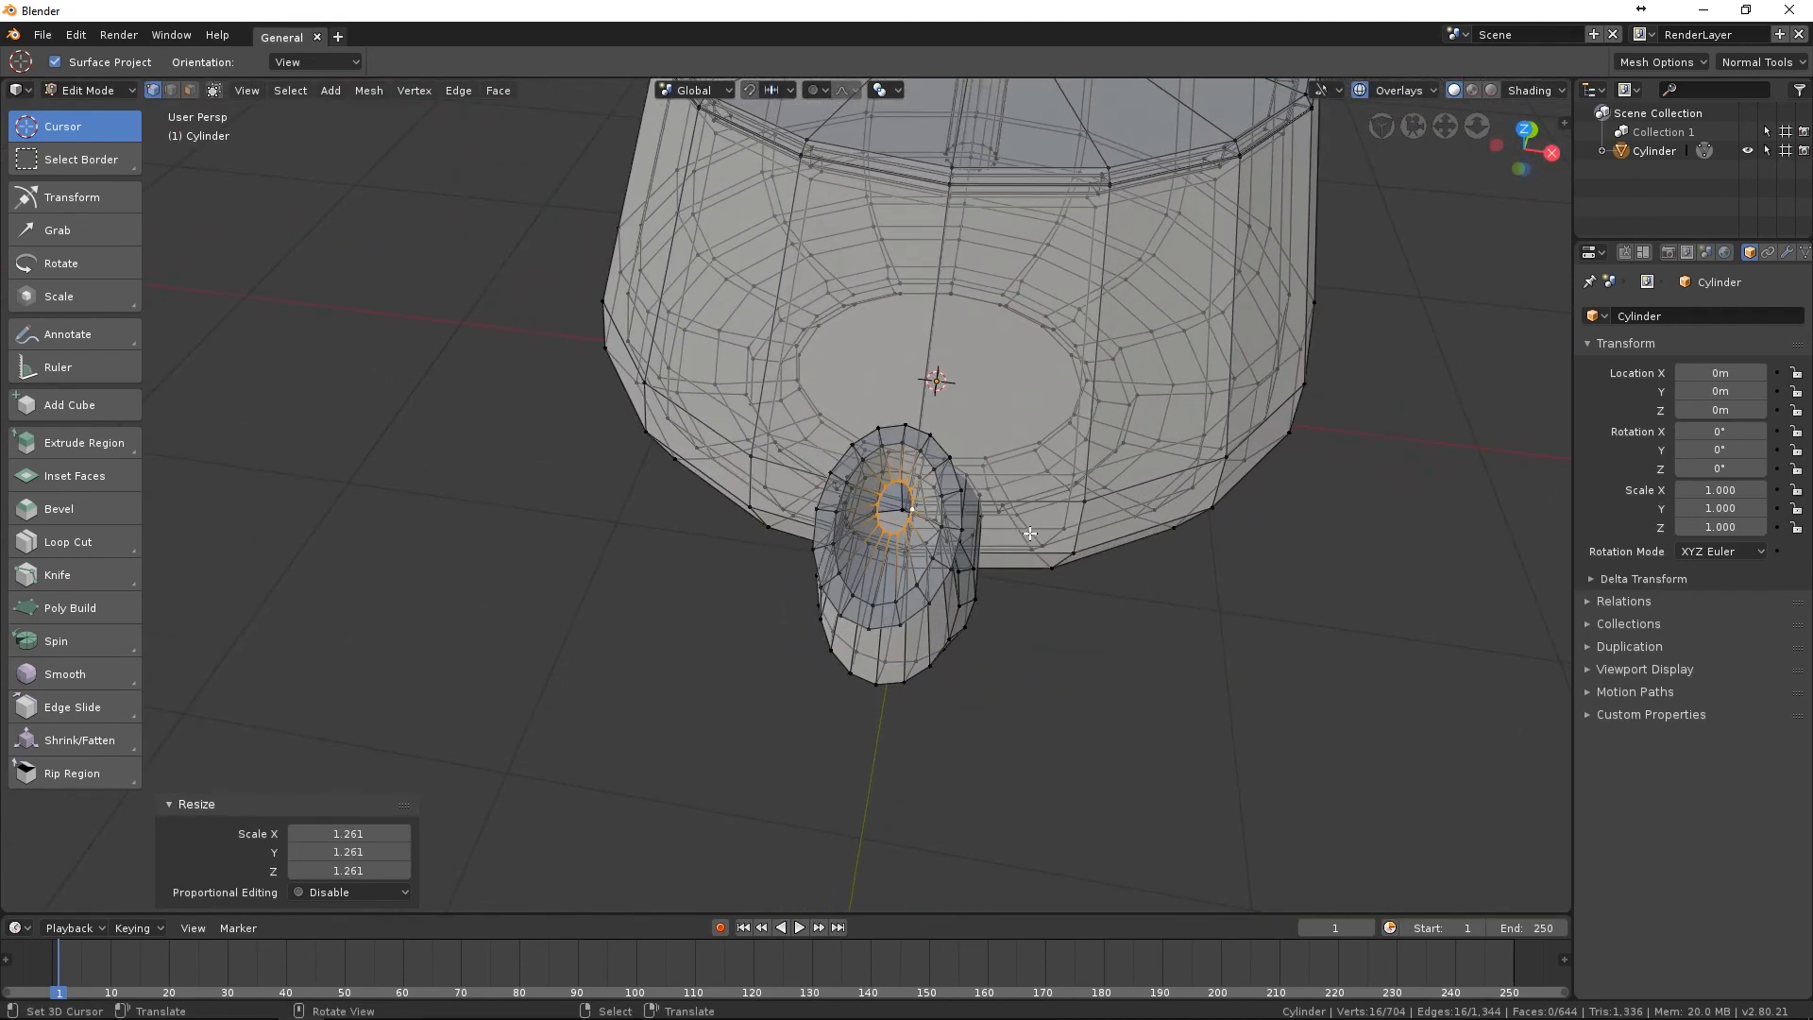
{"action": "key", "text": "s"}
{"action": "key", "text": "x"}
{"action": "left_click", "coordinate": [1148, 567]}
In the right view, extrude the inner loop down to the spout's bend, about 12.5 cm in Y and -40.3 cm in Z, and rotate it about -23.3°.
{"action": "middle_click_drag", "start_coordinate": [1158, 558], "coordinate": [933, 518]}
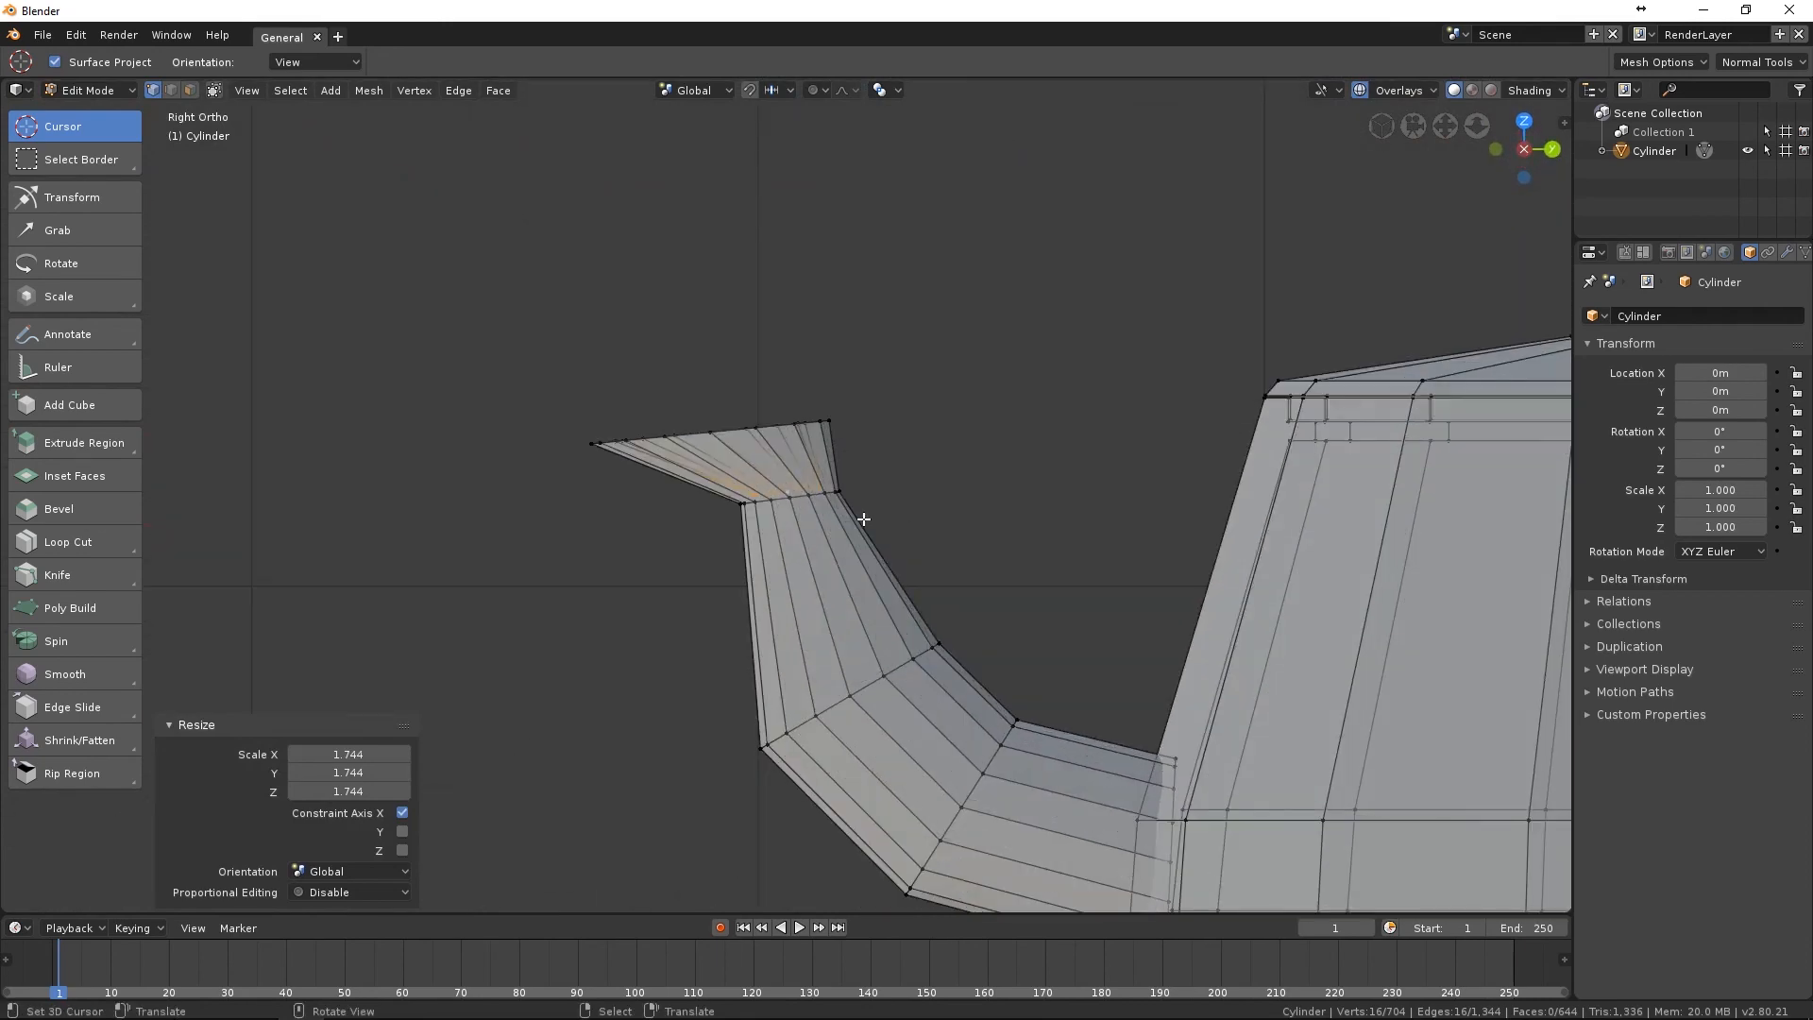
{"action": "key", "text": "e"}
{"action": "left_click", "coordinate": [921, 718]}
{"action": "key", "text": "r"}
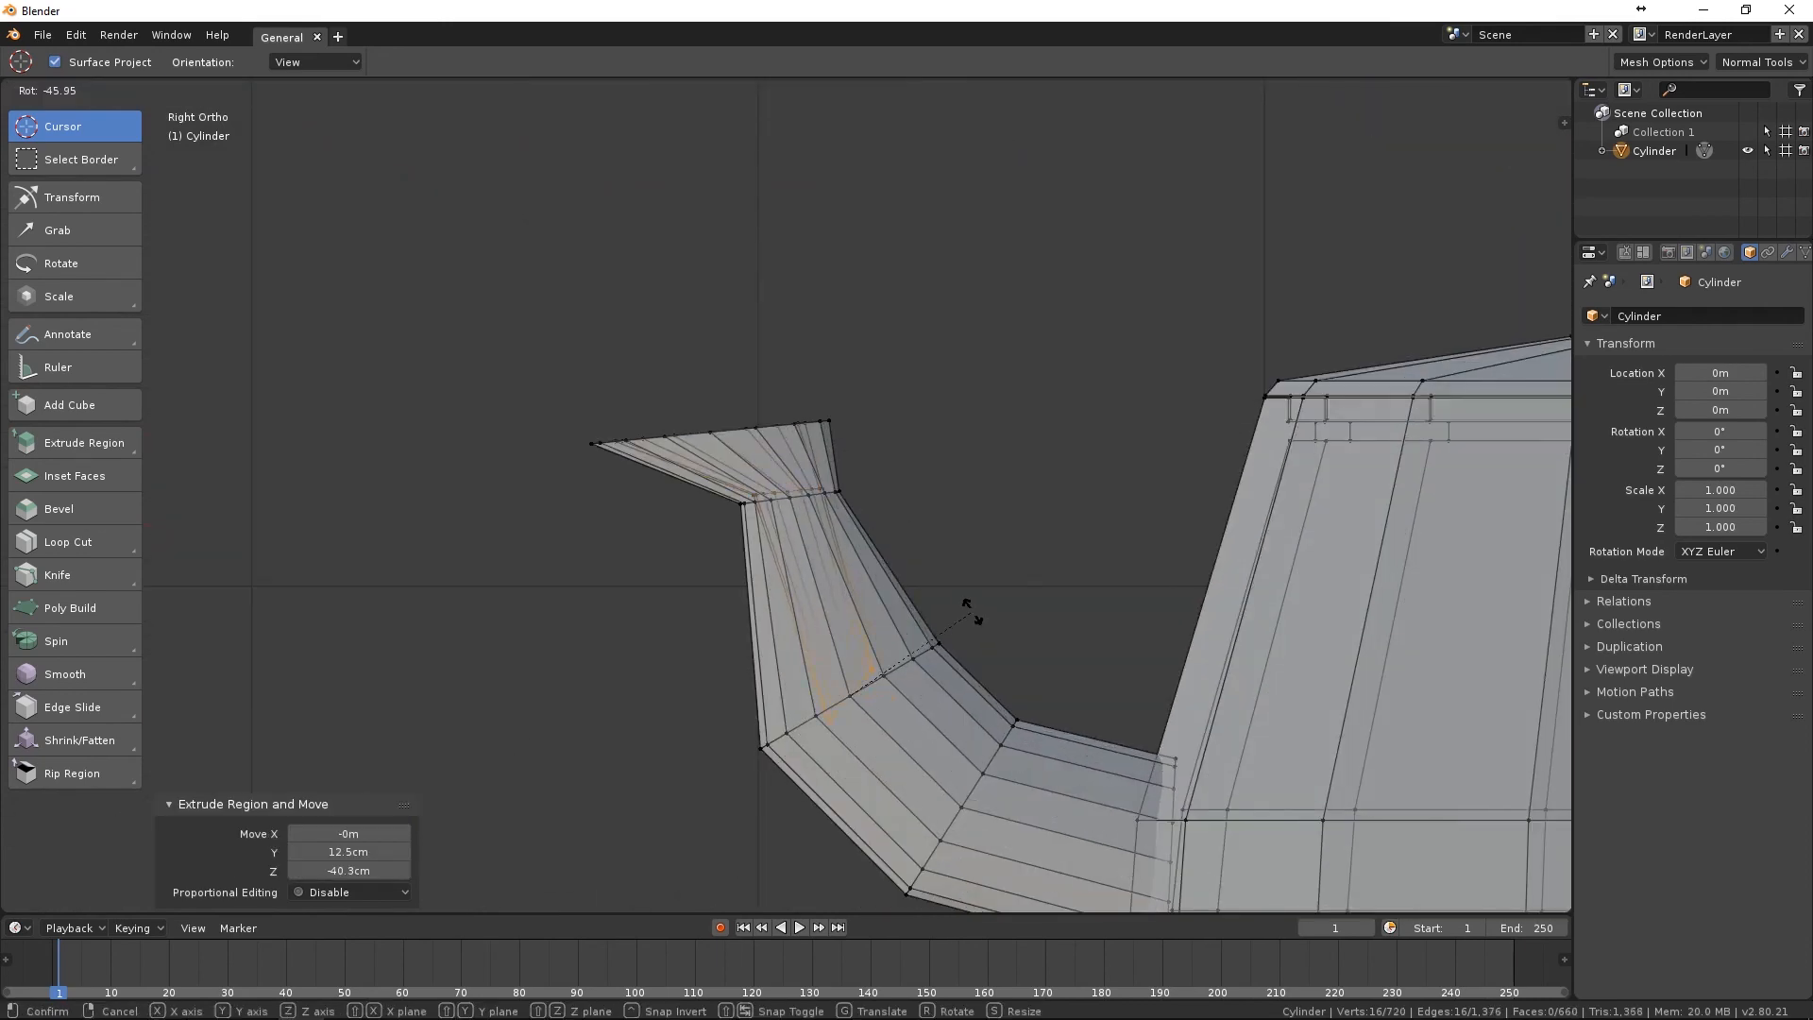
{"action": "left_click", "coordinate": [1011, 652]}
Scale the inner loop at the spout's bend by about 2.44 to fit the outer wall and rotate it about -1.46°.
{"action": "key", "text": "s"}
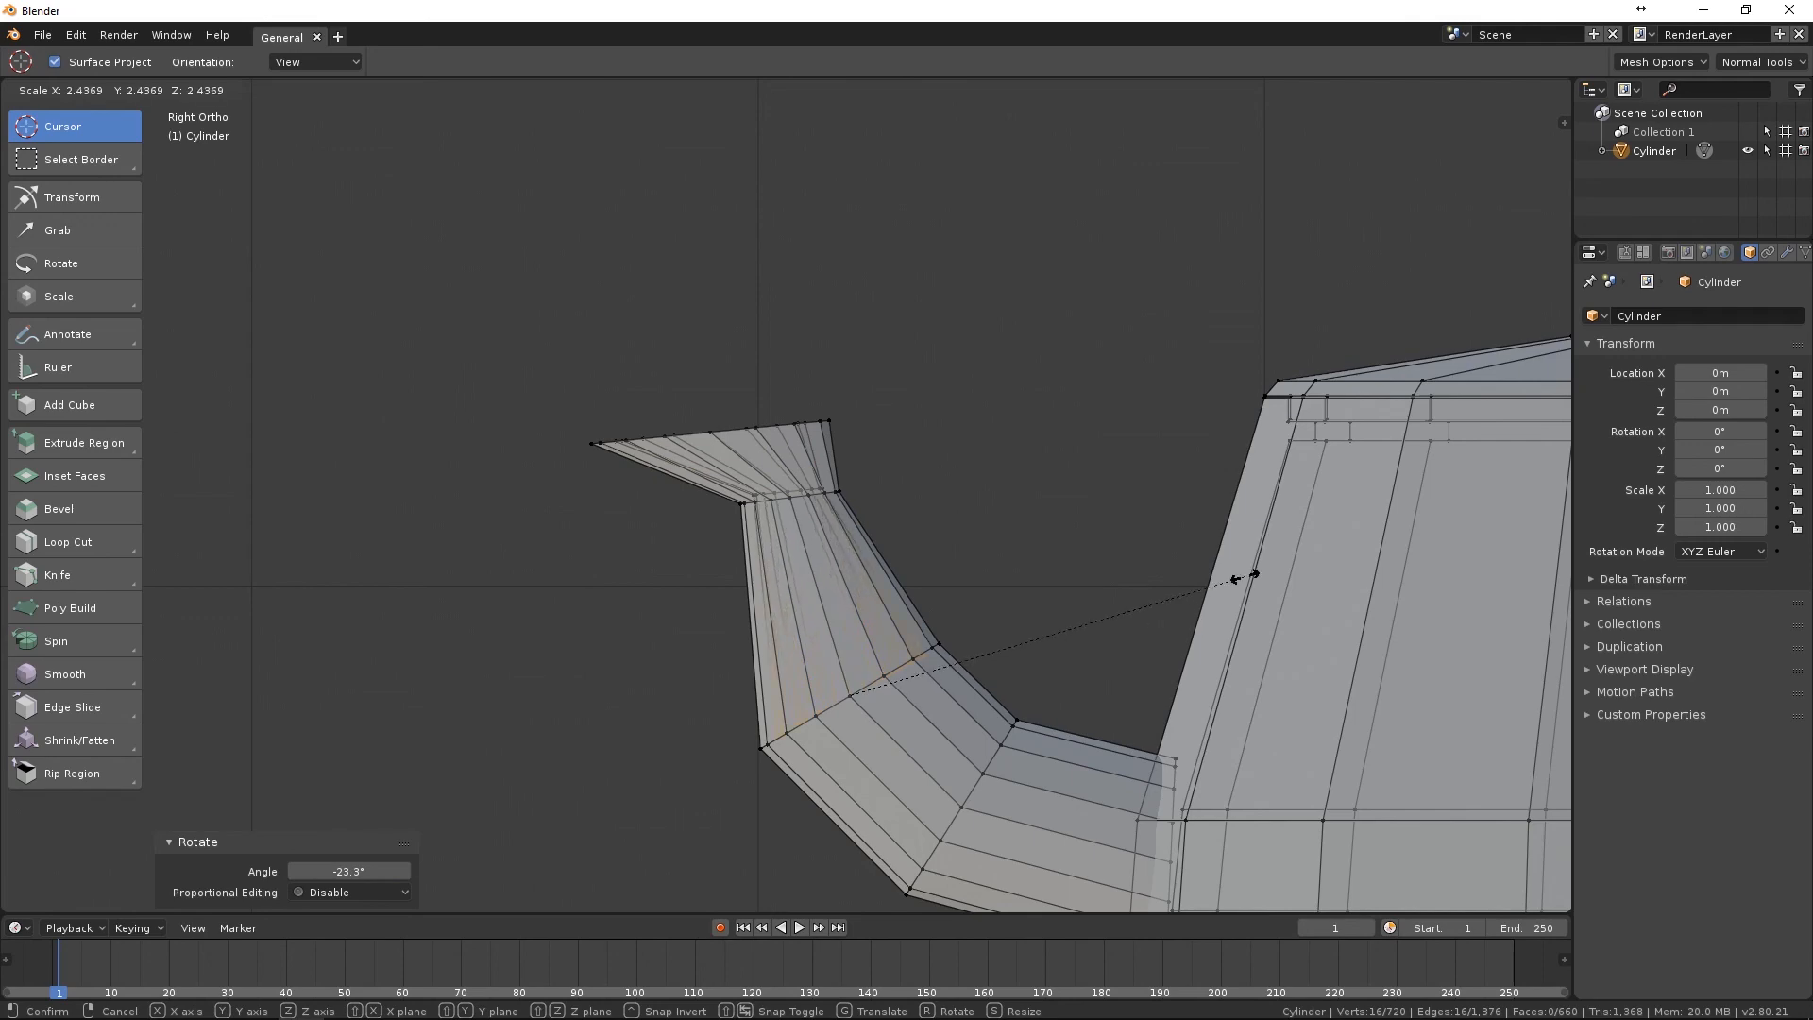
{"action": "left_click", "coordinate": [1249, 573]}
{"action": "key", "text": "r"}
{"action": "left_click", "coordinate": [1252, 552]}
Switch the teapot to Object Mode and examine its overall shape from an angle and from the side.
{"action": "middle_click_drag", "start_coordinate": [1253, 552], "coordinate": [708, 549]}
{"action": "scroll", "coordinate": [737, 491], "scroll_direction": "down", "scroll_amount": 5}
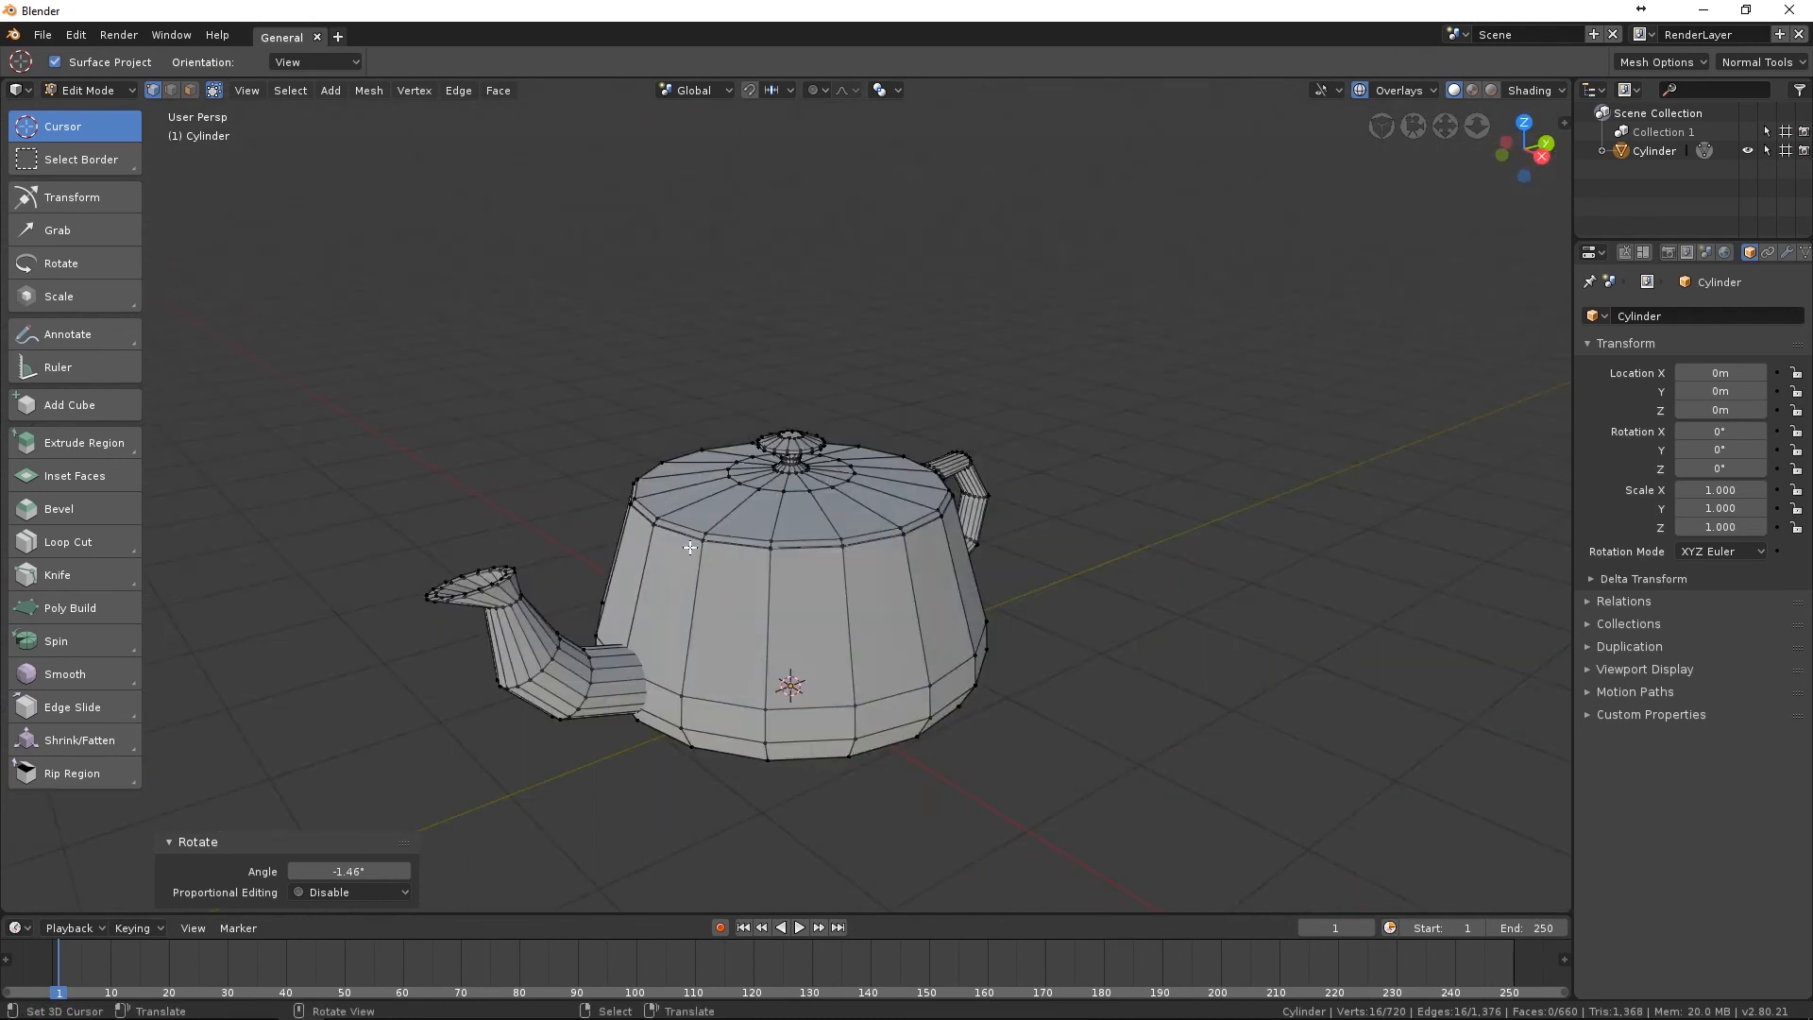
{"action": "key", "text": "Tab"}
{"action": "middle_click_drag", "start_coordinate": [682, 548], "coordinate": [782, 535]}
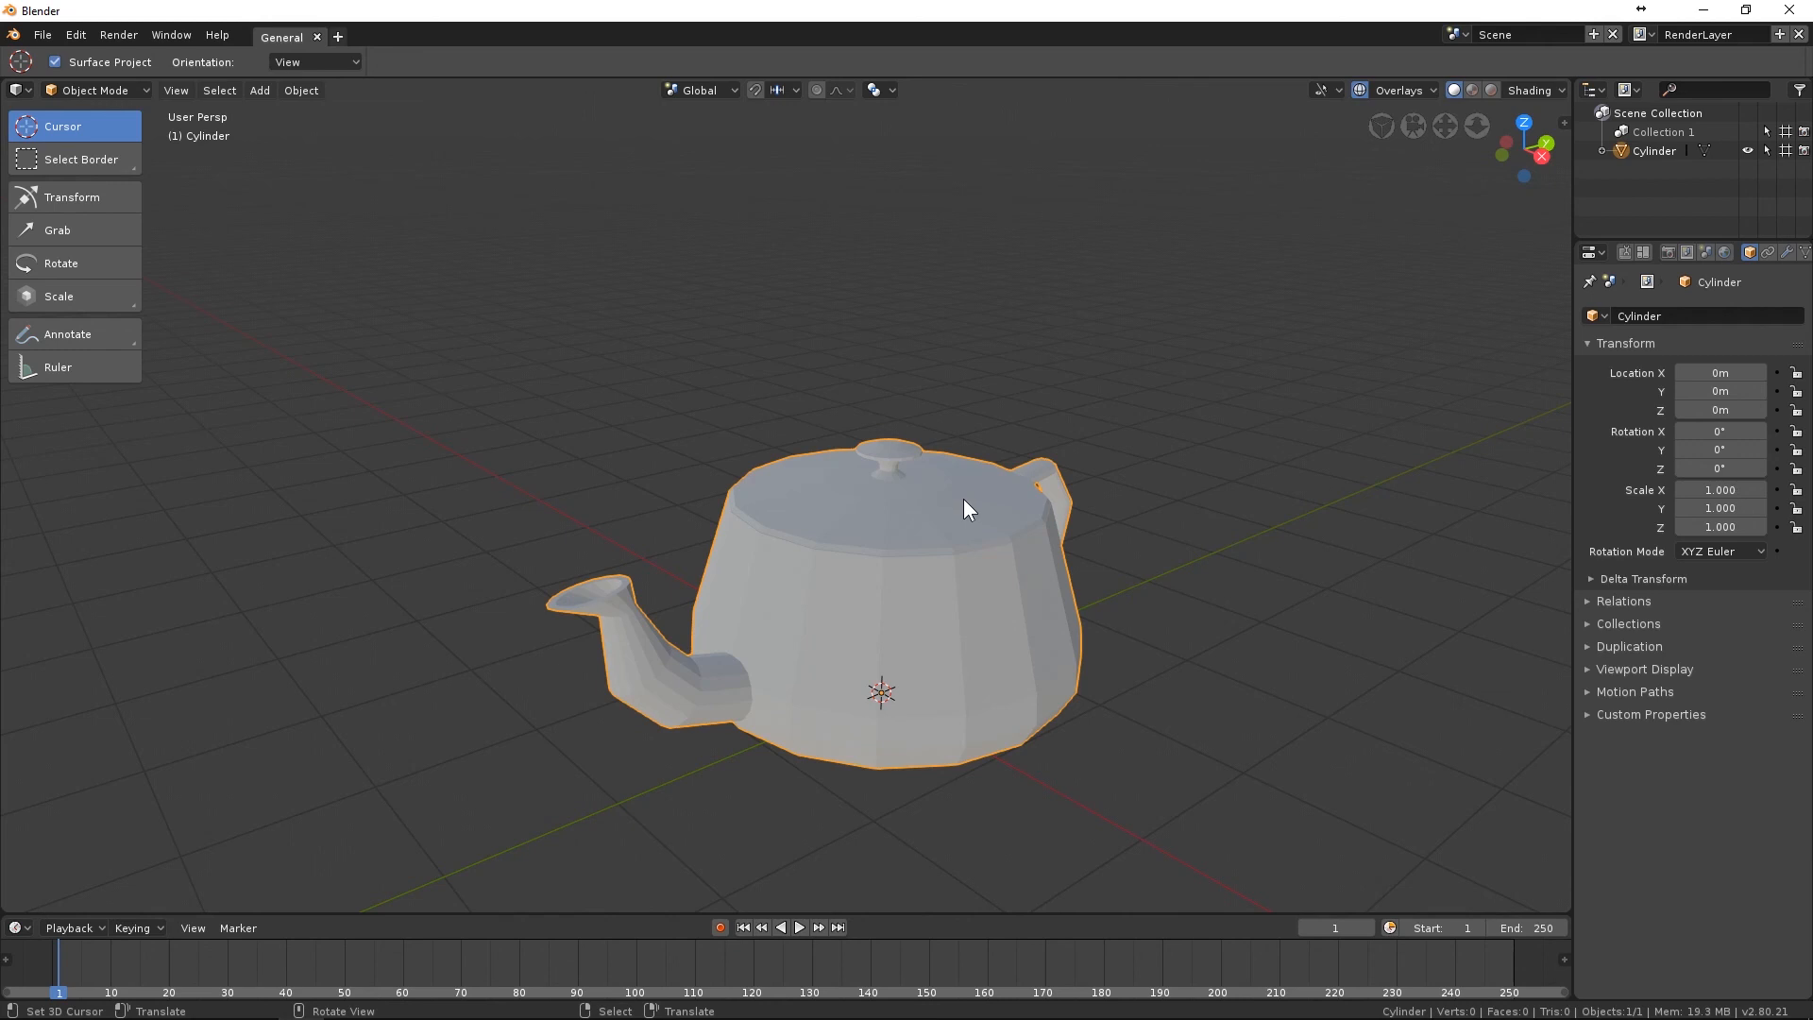
{"action": "mouse_move", "coordinate": [966, 510]}
{"action": "middle_mouse_down"}
{"action": "mouse_move", "coordinate": [1064, 551]}
{"action": "mouse_move", "coordinate": [996, 627]}
{"action": "mouse_move", "coordinate": [996, 495]}
{"action": "middle_mouse_up"}
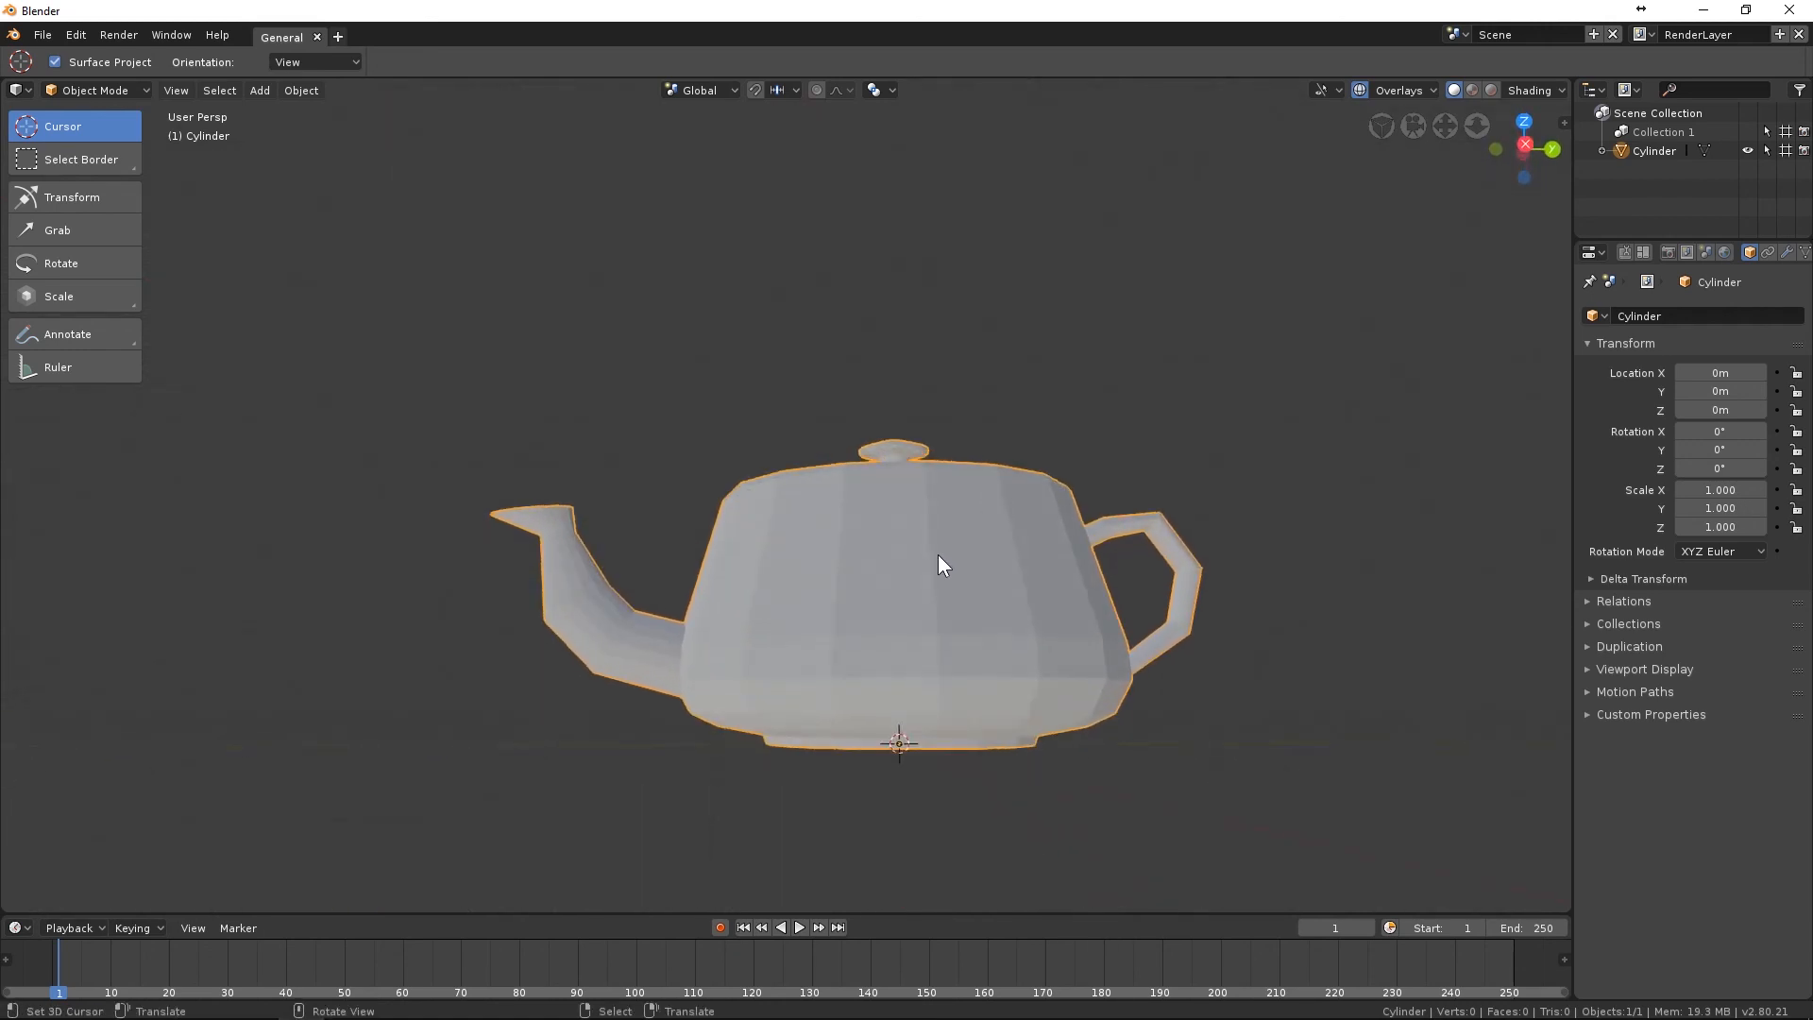